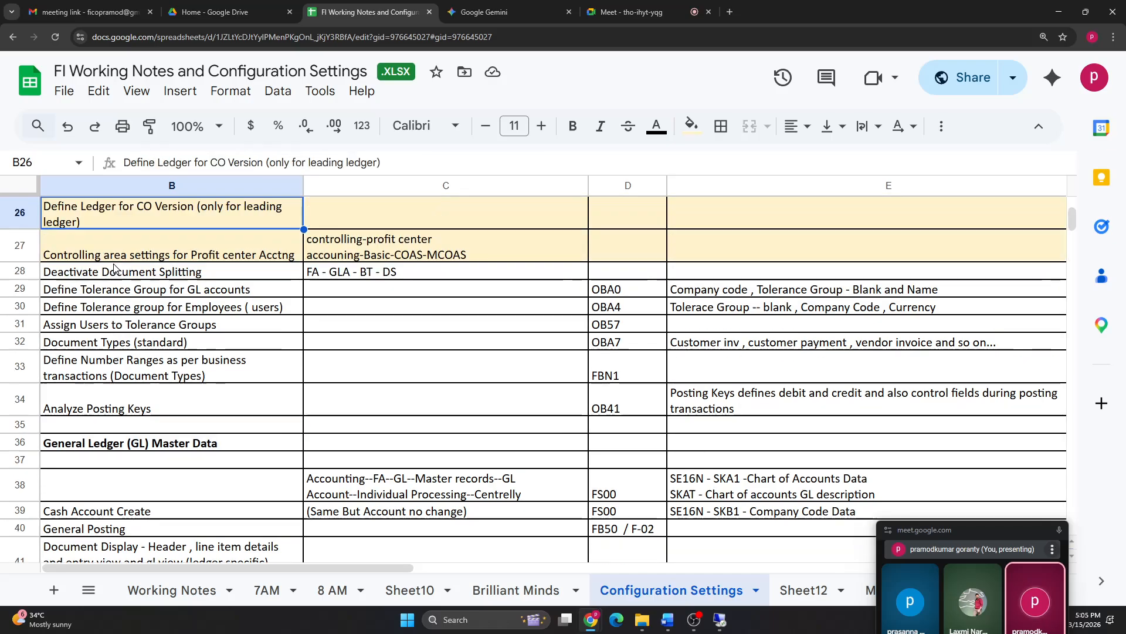
# Step: Review the Configuration Settings list from the controlling area entries down through the General Ledger master data and reports rows
pyautogui.click(113, 358)
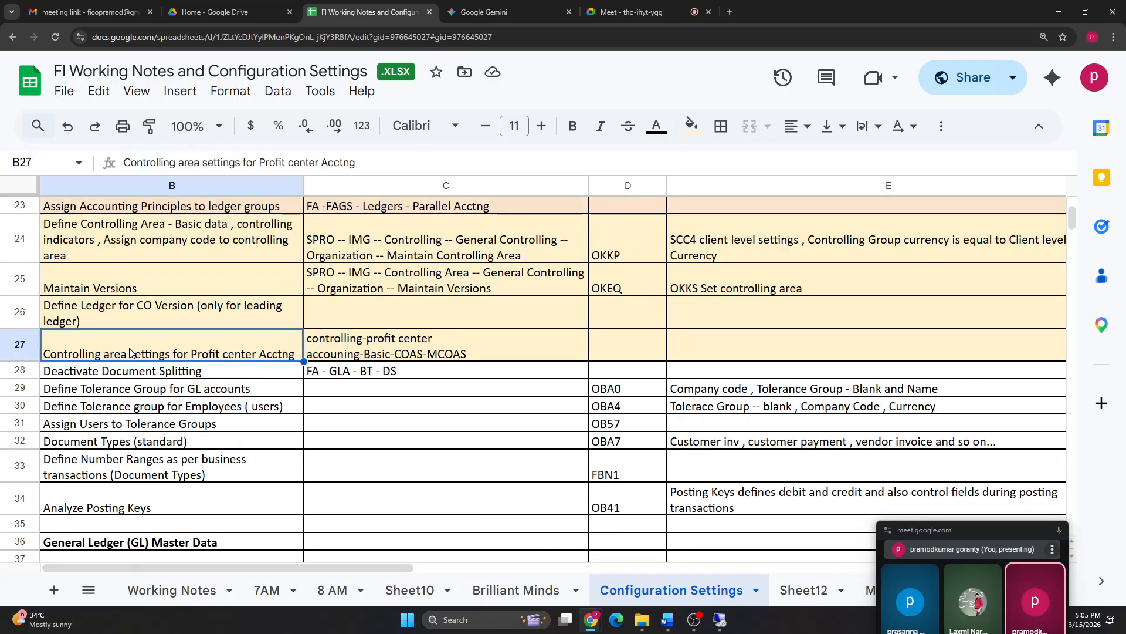
pyautogui.click(142, 278)
pyautogui.click(136, 244)
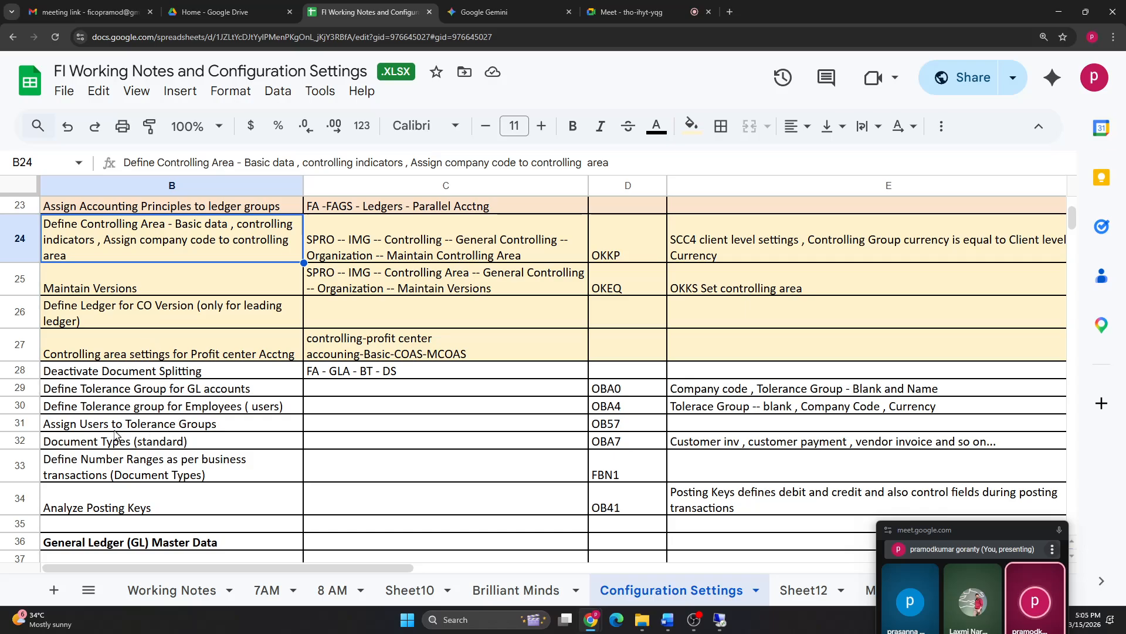
pyautogui.moveTo(967, 530); pyautogui.dragTo(976, 604)
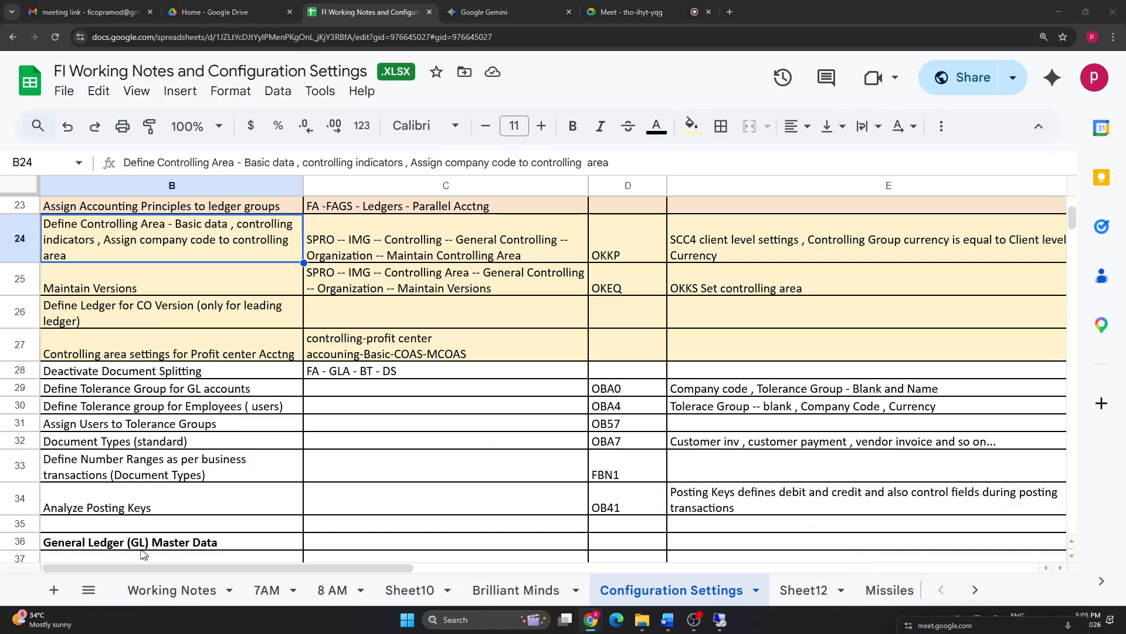
pyautogui.click(107, 508)
pyautogui.press('Down')
pyautogui.press('Down')
pyautogui.press('Down')
pyautogui.press('Down')
pyautogui.press('Down')
pyautogui.press('Down')
pyautogui.press('Down')
pyautogui.press('Down')
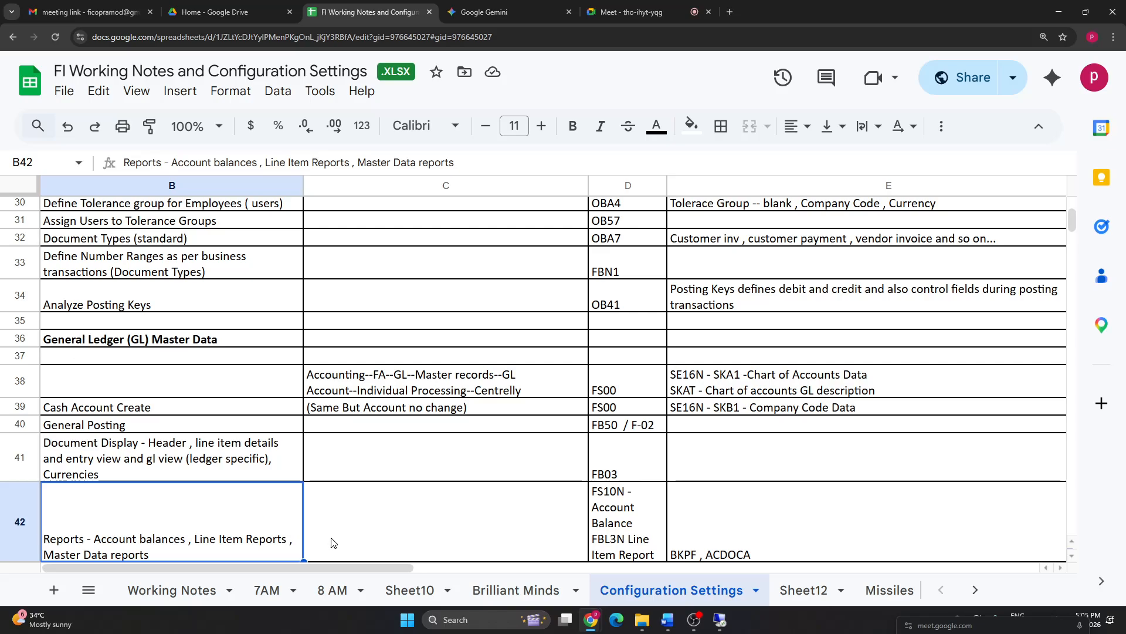
# Step: In cell A99 of Sheet10, enter "Master Data - GL , Customer , vendor , Asset , Cost center , profit center etc"
pyautogui.click(410, 590)
pyautogui.click(137, 520)
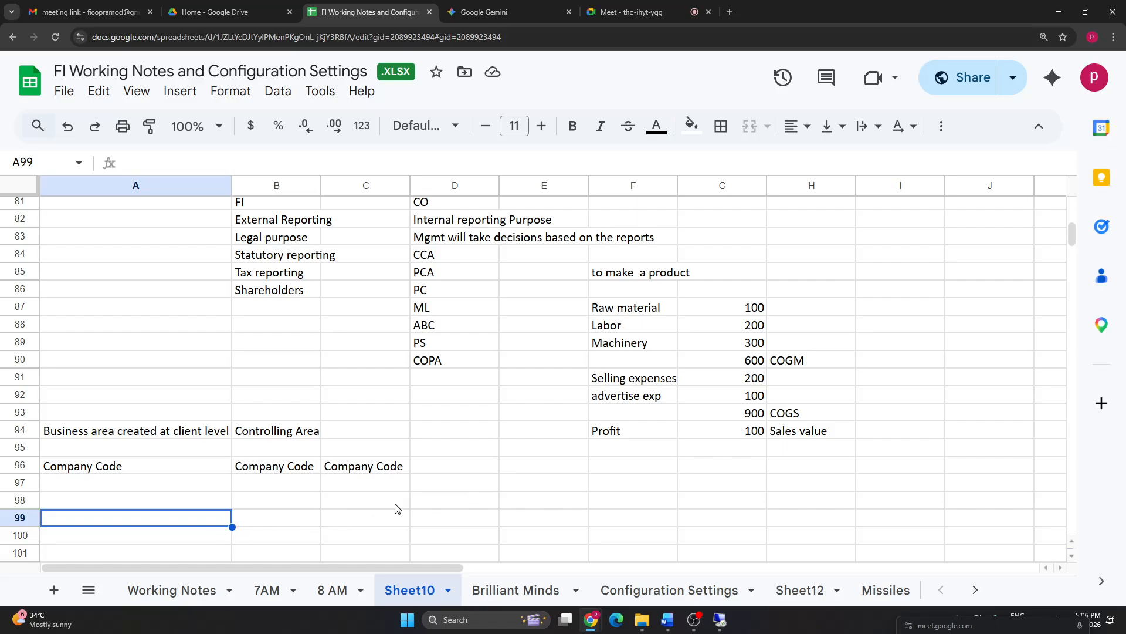
pyautogui.write('Mastre')
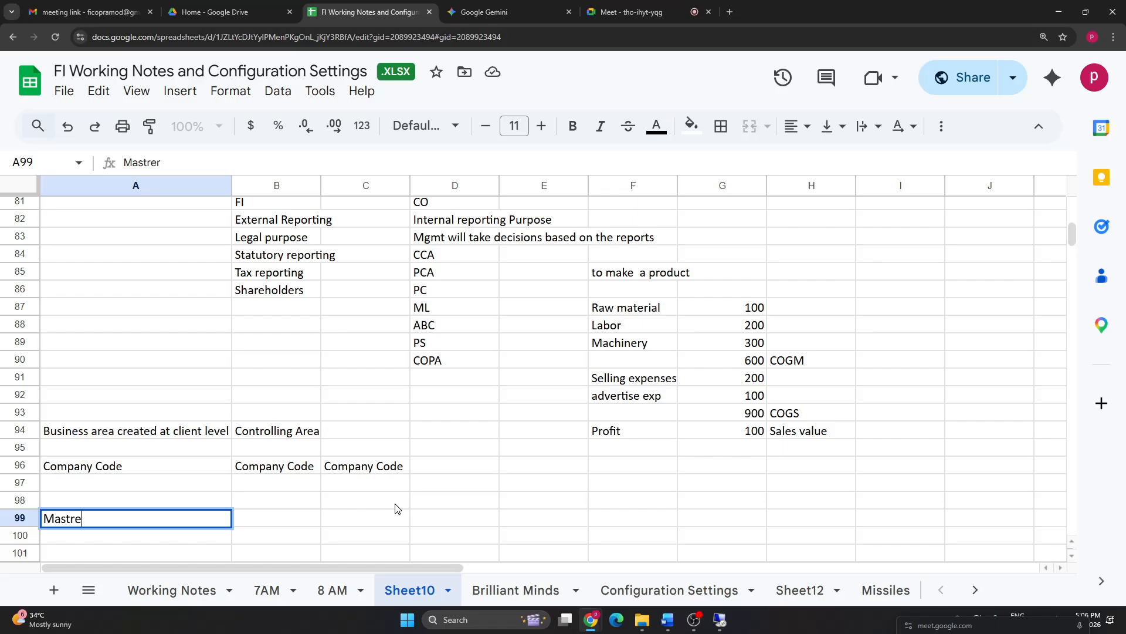
pyautogui.press('BackSpace')
pyautogui.press('BackSpace')
pyautogui.write('er Data ')
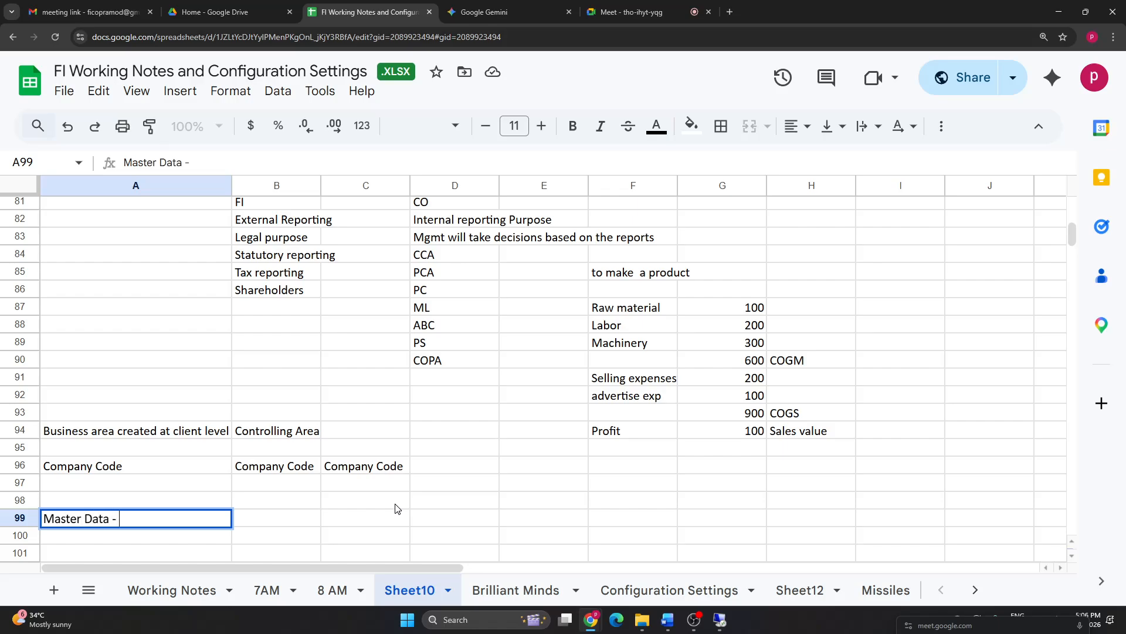
pyautogui.write('- GL , Customer , ve')
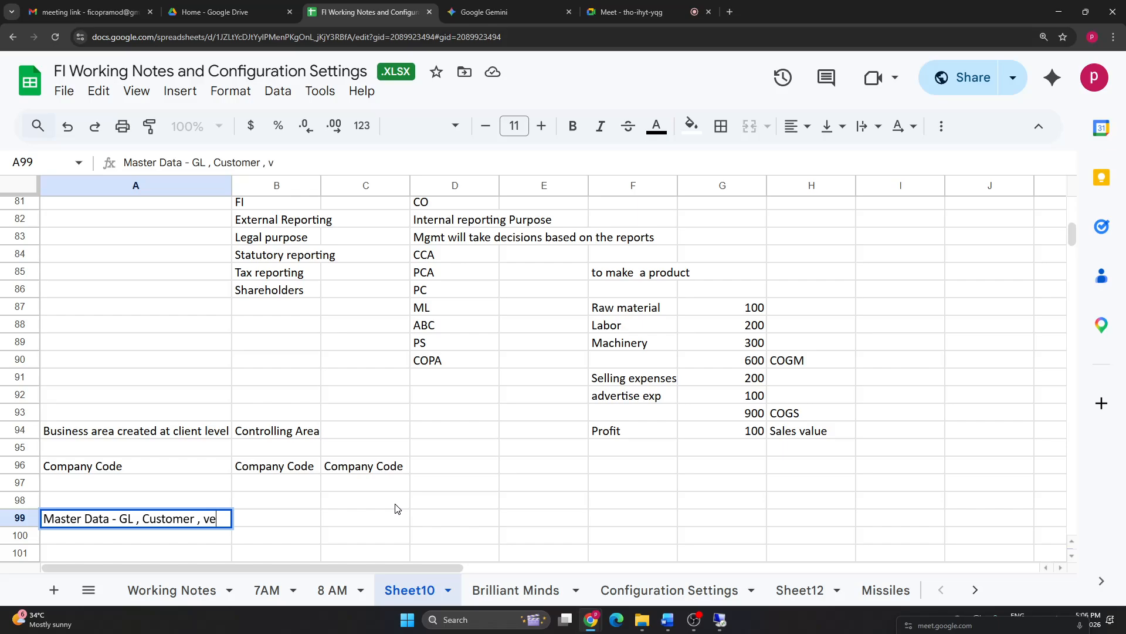
pyautogui.write('ndor , ')
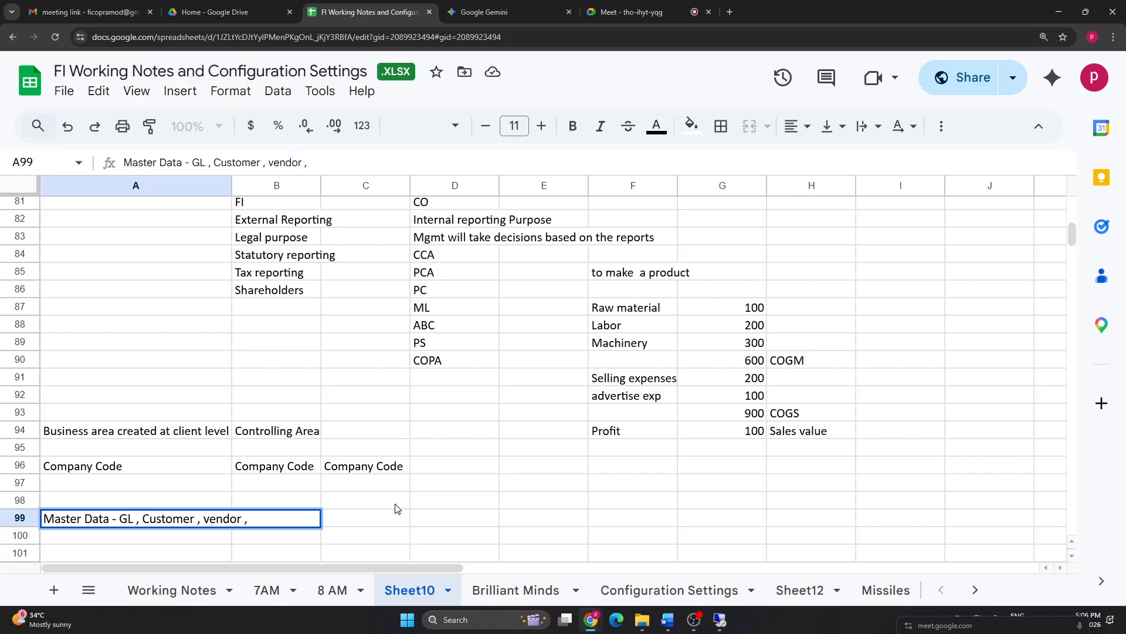
pyautogui.write('Asset , Cost c')
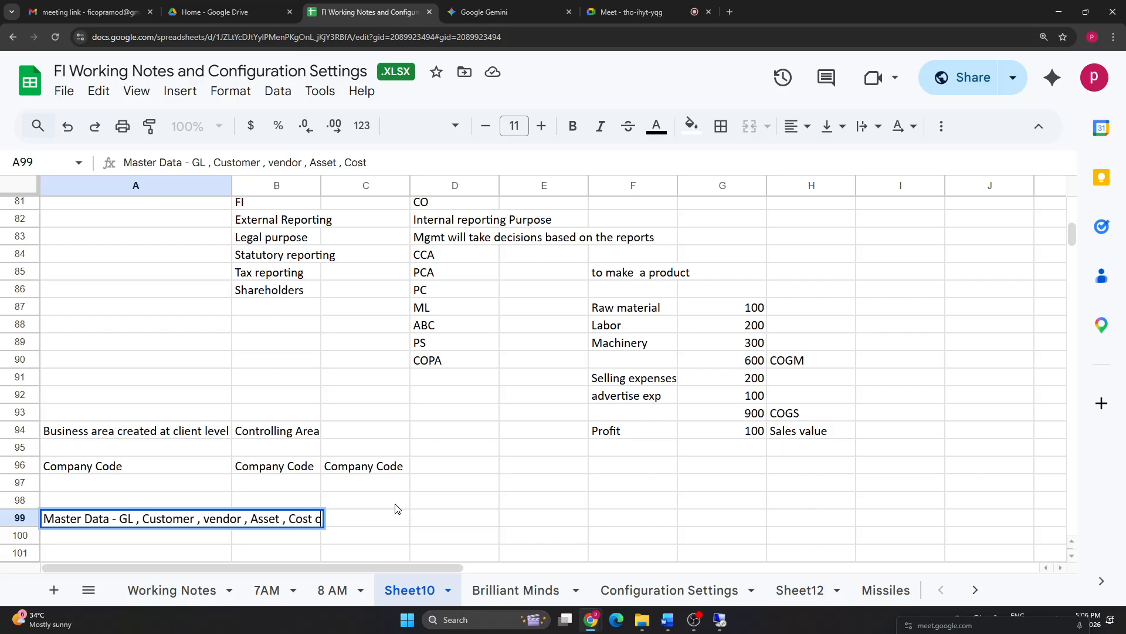
pyautogui.write('enter , ')
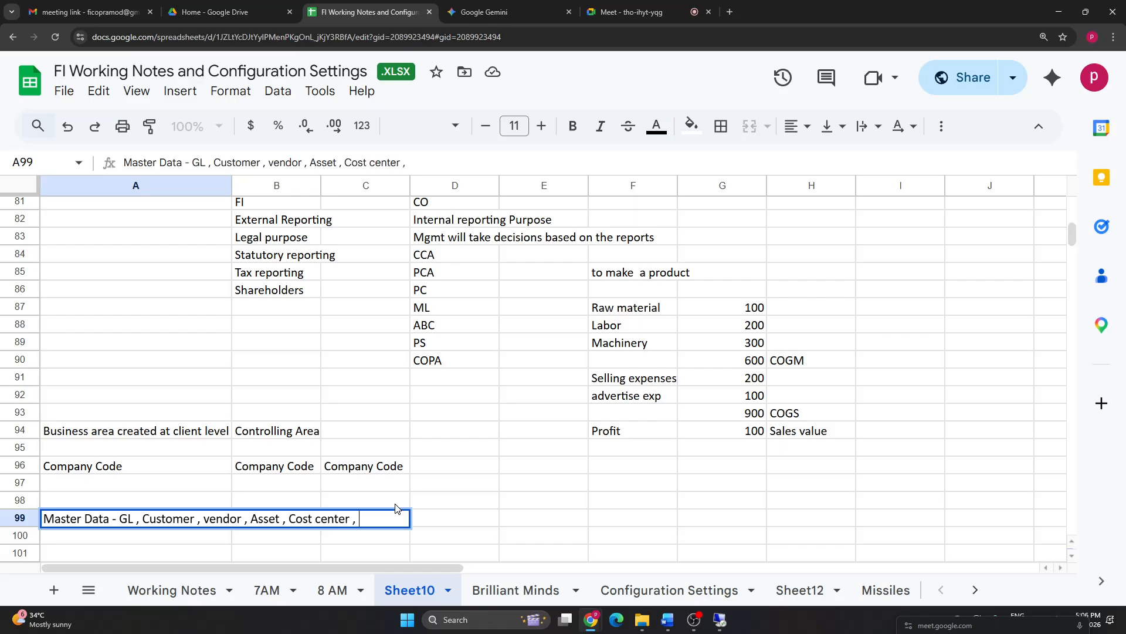
pyautogui.write('profit centeretc')
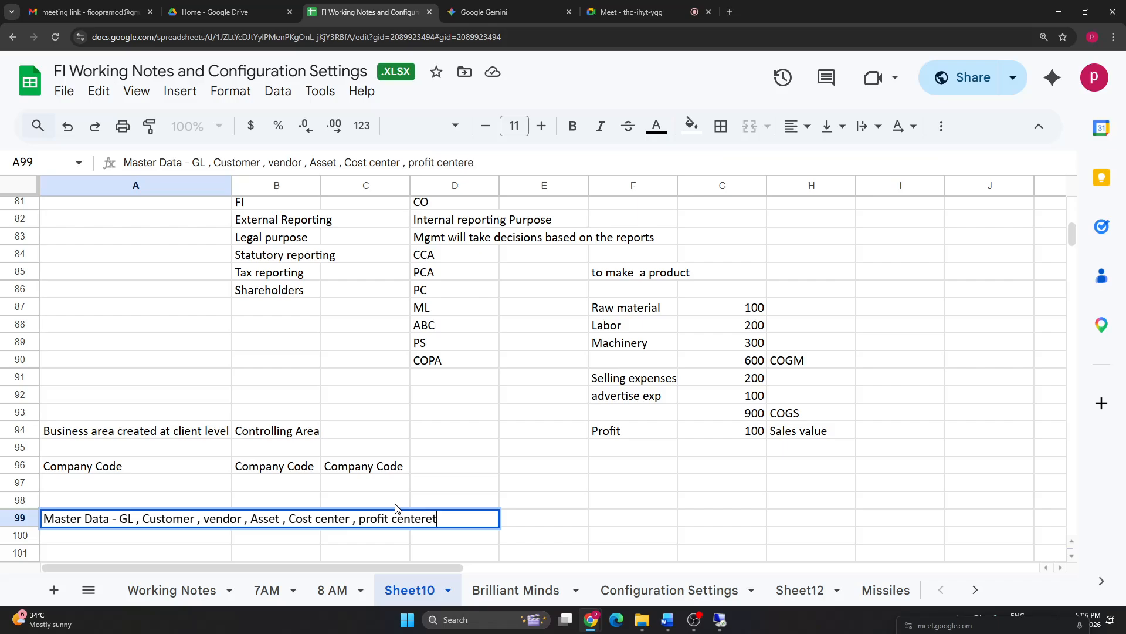
pyautogui.press('BackSpace')
pyautogui.press('BackSpace')
pyautogui.press('BackSpace')
pyautogui.press('BackSpace')
pyautogui.write('r etc')
# Step: Capitalize the first letter of "Profit center" in the Master Data entry in A99
pyautogui.click(366, 519)
pyautogui.press('BackSpace')
pyautogui.write('P')
pyautogui.moveTo(598, 472); pyautogui.dragTo(546, 470)
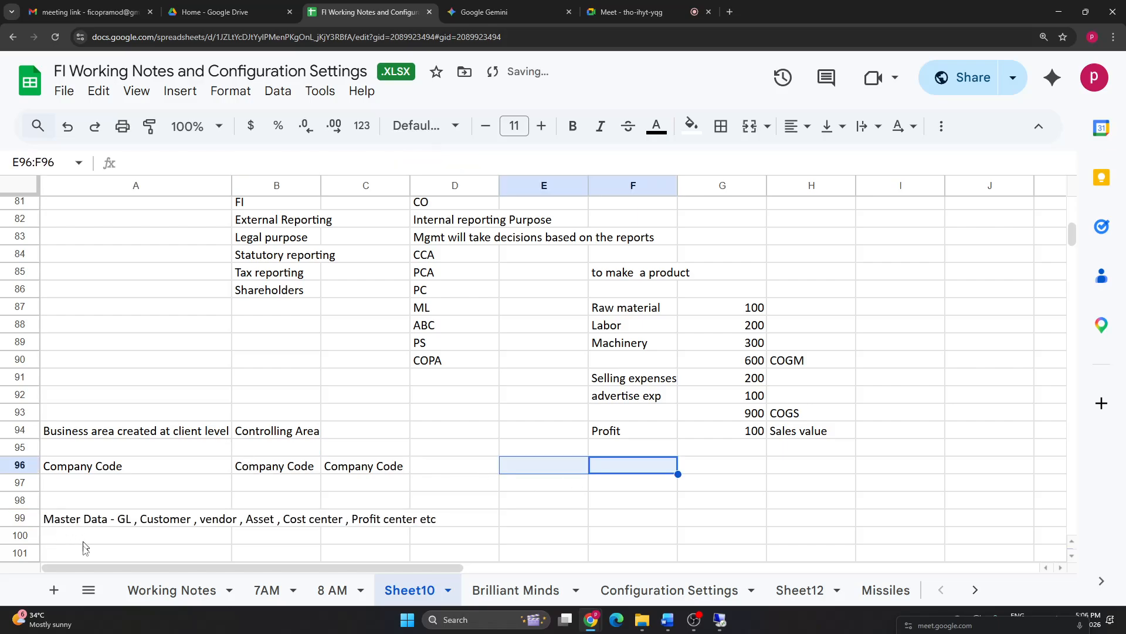
pyautogui.click(82, 536)
pyautogui.click(94, 519)
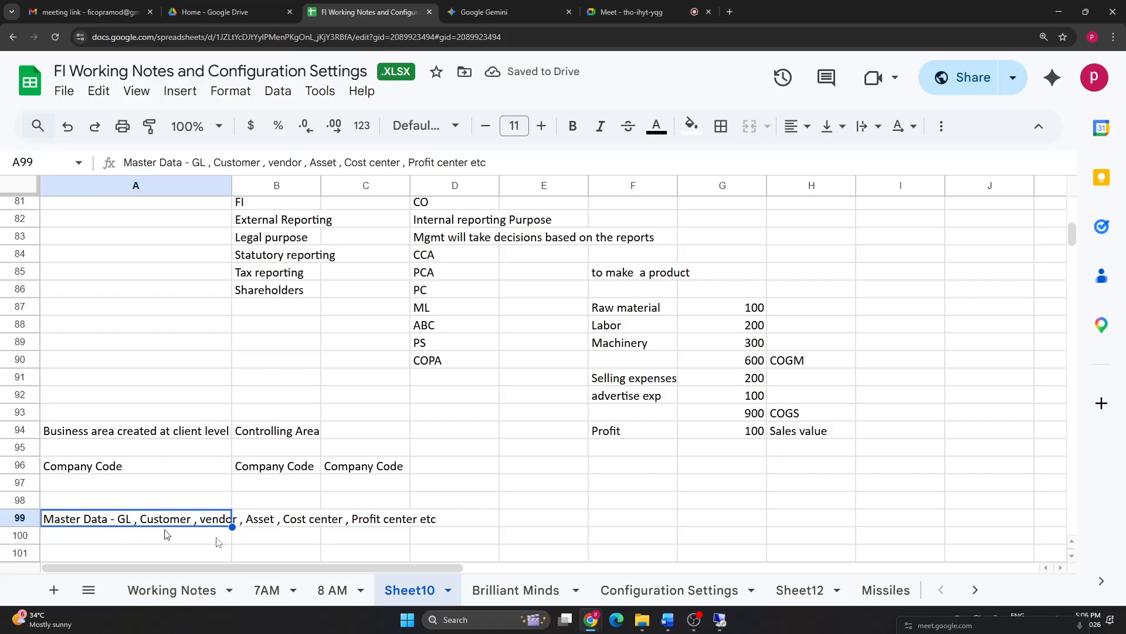
# Step: Enter "Transaction Data -" in cell A100, directly below the Master Data entry
pyautogui.click(75, 537)
pyautogui.press('Down')
pyautogui.press('Down')
pyautogui.press('Down')
pyautogui.press('Down')
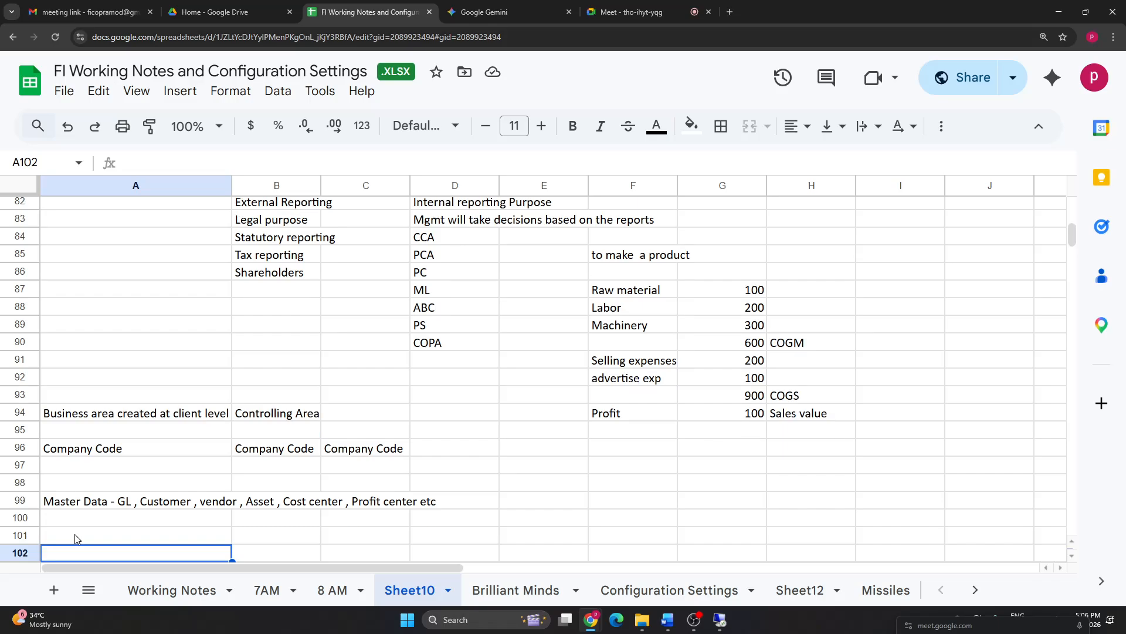
pyautogui.click(74, 483)
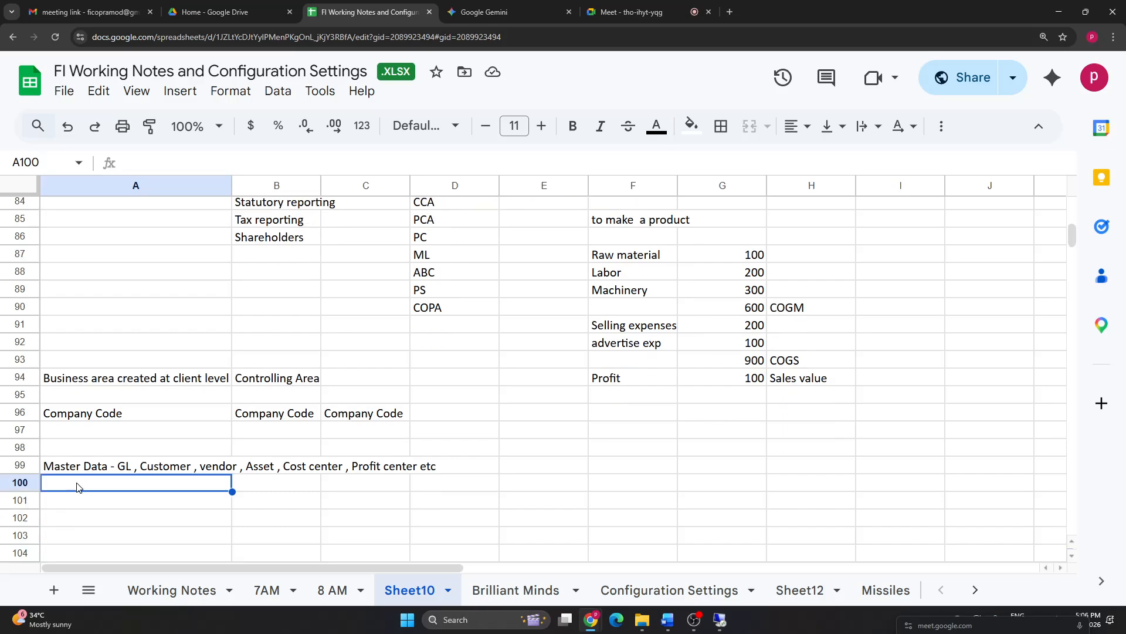
pyautogui.write('Transacx')
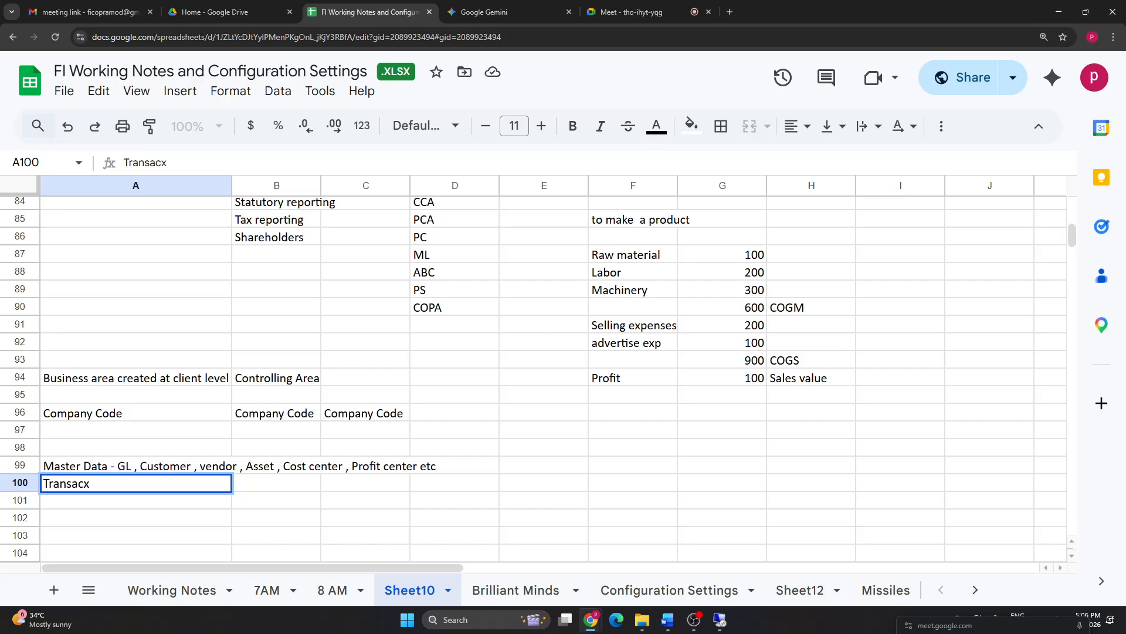
pyautogui.press('BackSpace')
pyautogui.write('tion Data -')
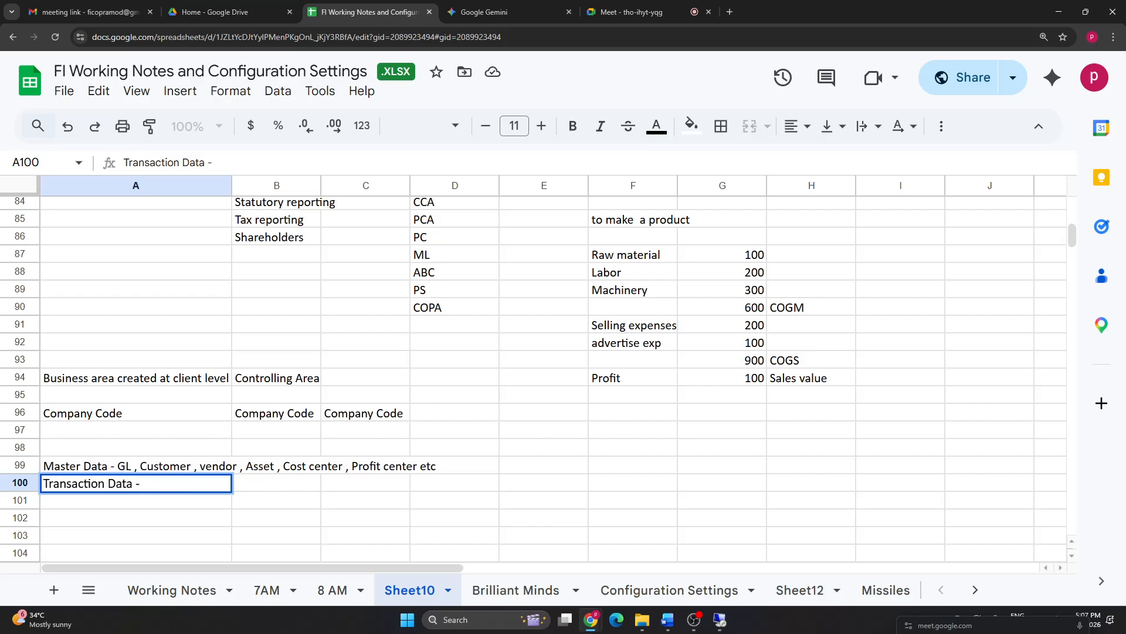
# Step: Remove the trailing dash from A100 so the entry reads "Transaction Data"
pyautogui.hotkey('ctrl', 'shift', 'i')
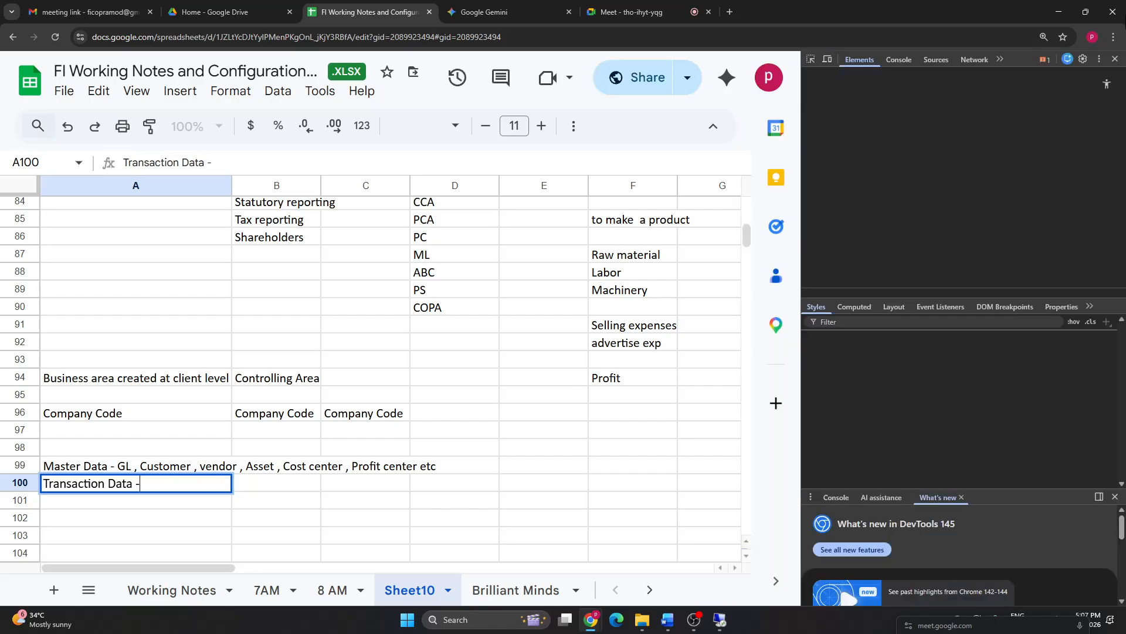
pyautogui.hotkey('ctrl', 'shift', 'i')
pyautogui.click(122, 521)
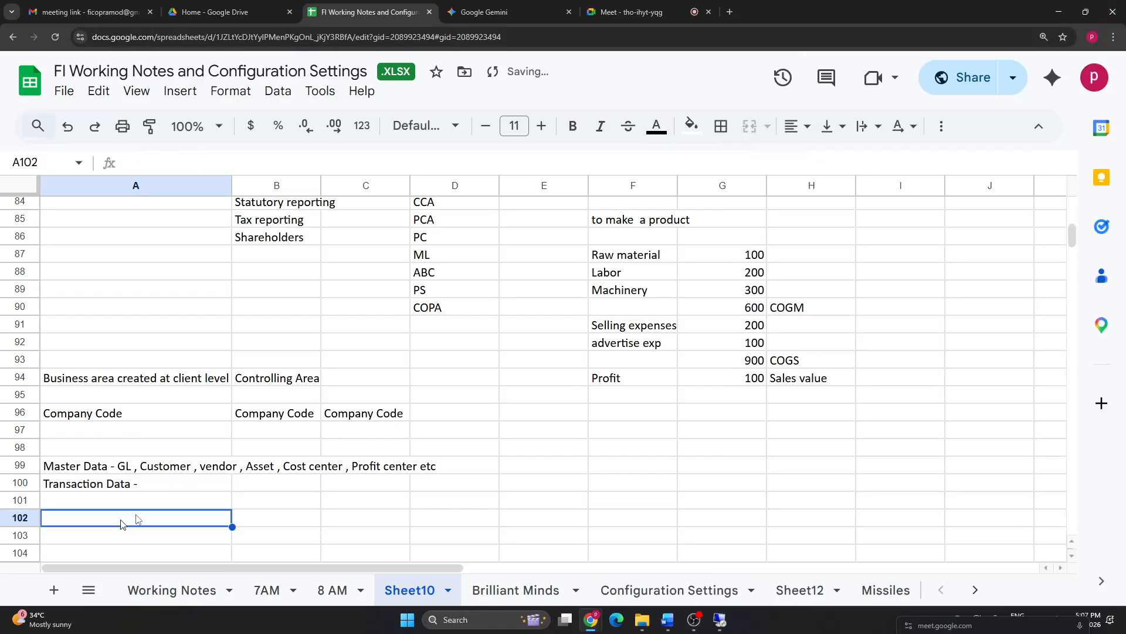
pyautogui.click(189, 483)
pyautogui.press('Return')
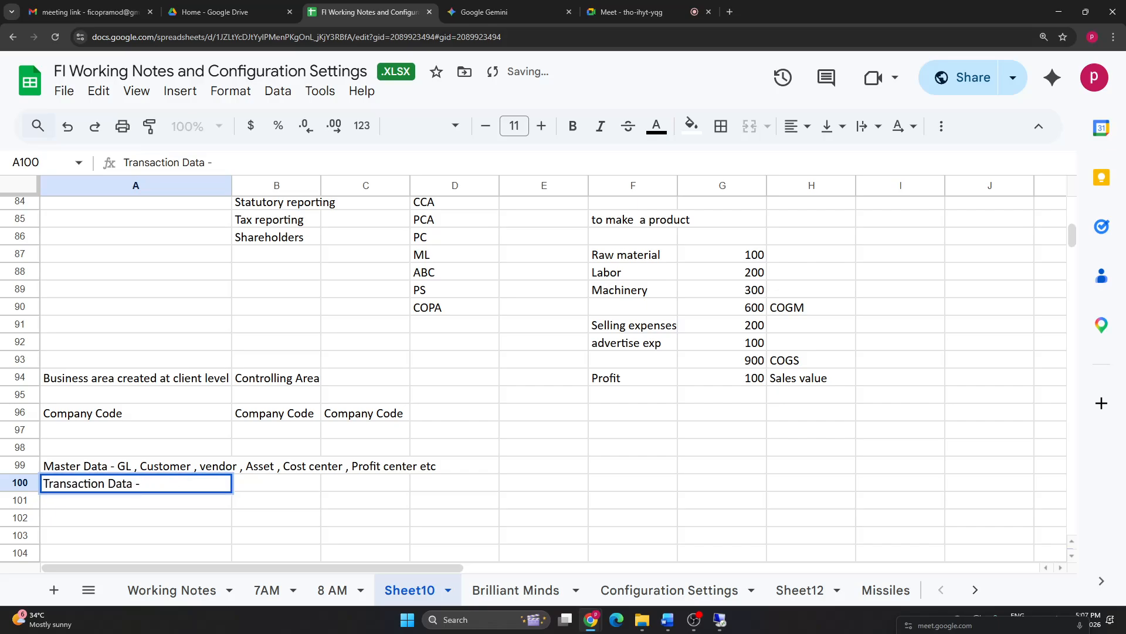
pyautogui.press('BackSpace')
pyautogui.press('BackSpace')
pyautogui.click(78, 471)
pyautogui.click(89, 489)
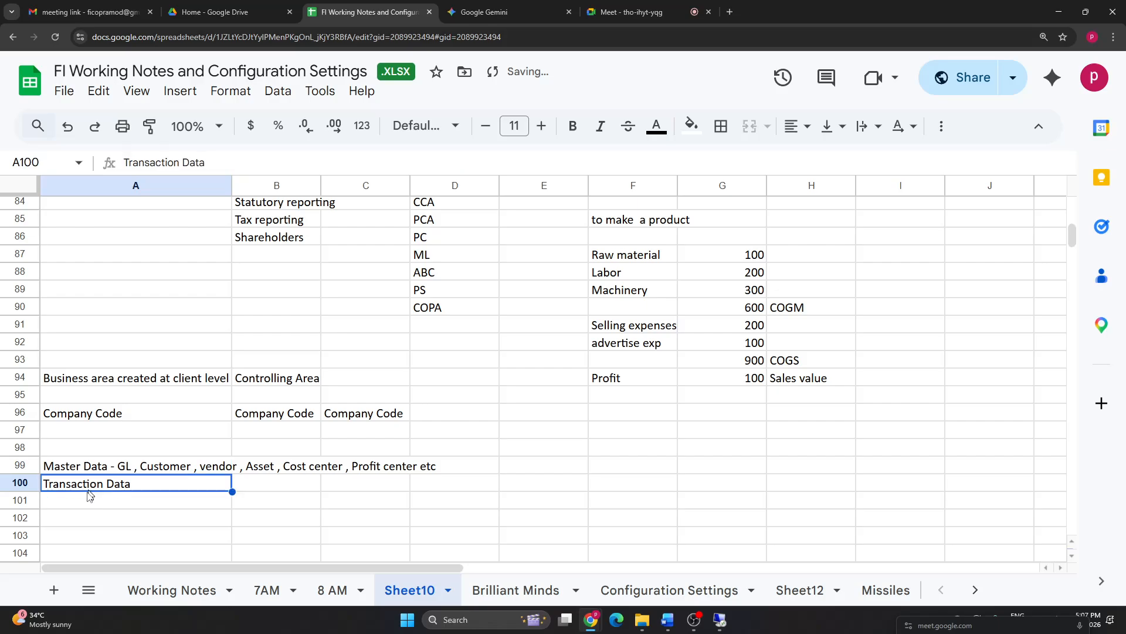
# Step: Enter "Information data - reporting" in cell A101 below the Transaction Data entry
pyautogui.click(85, 503)
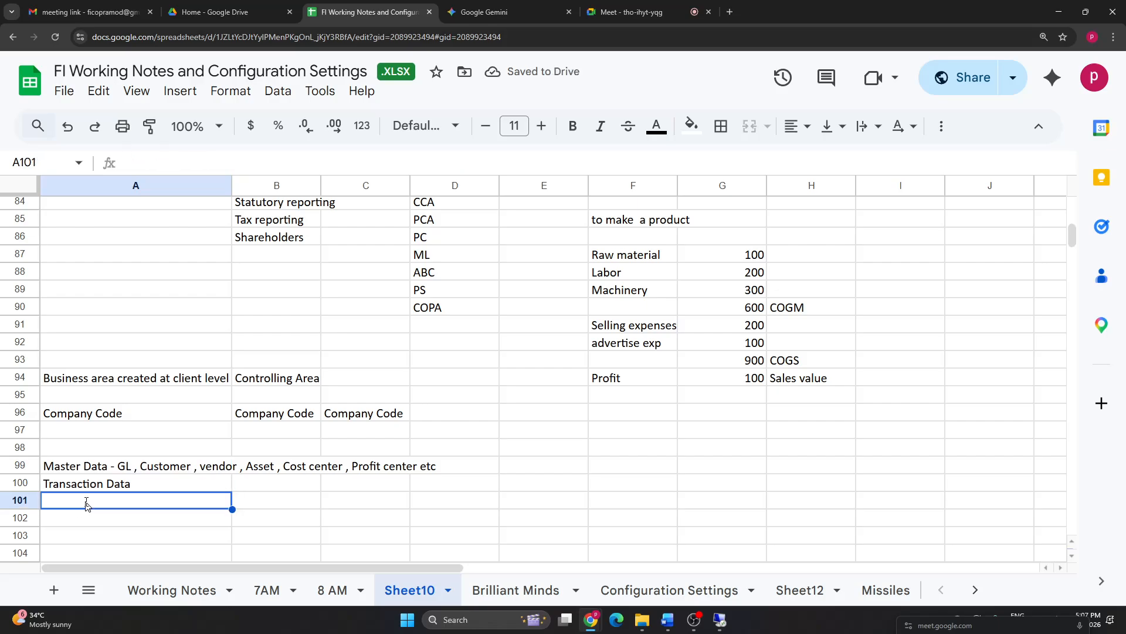
pyautogui.write('INfo')
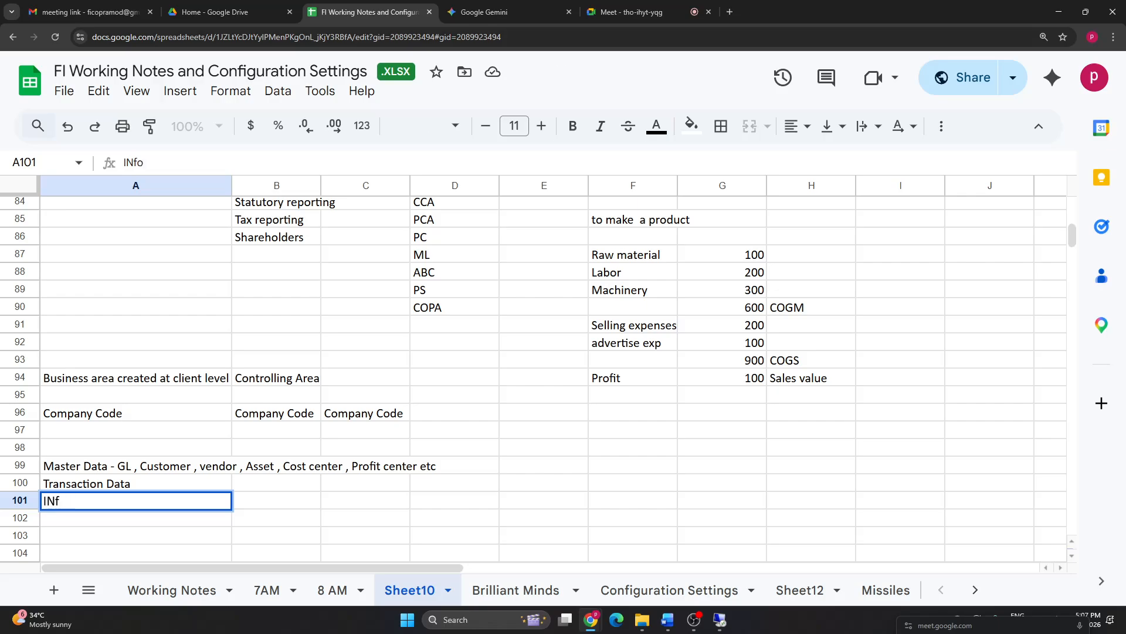
pyautogui.press('BackSpace')
pyautogui.press('BackSpace')
pyautogui.press('BackSpace')
pyautogui.press('BackSpace')
pyautogui.write('Information data ')
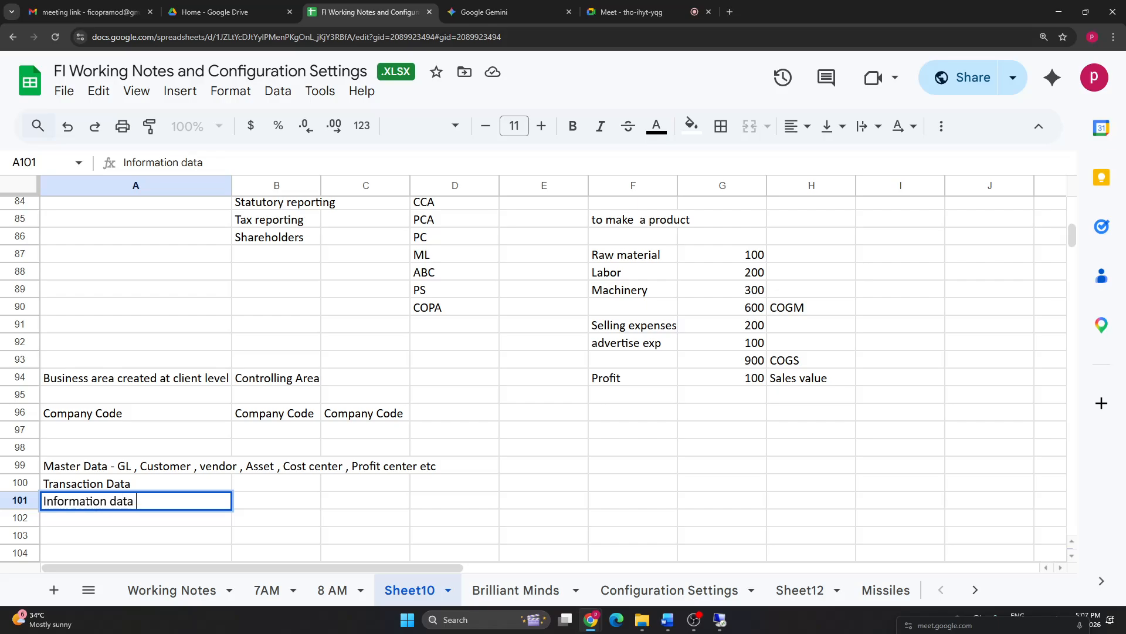
pyautogui.write('- reporting')
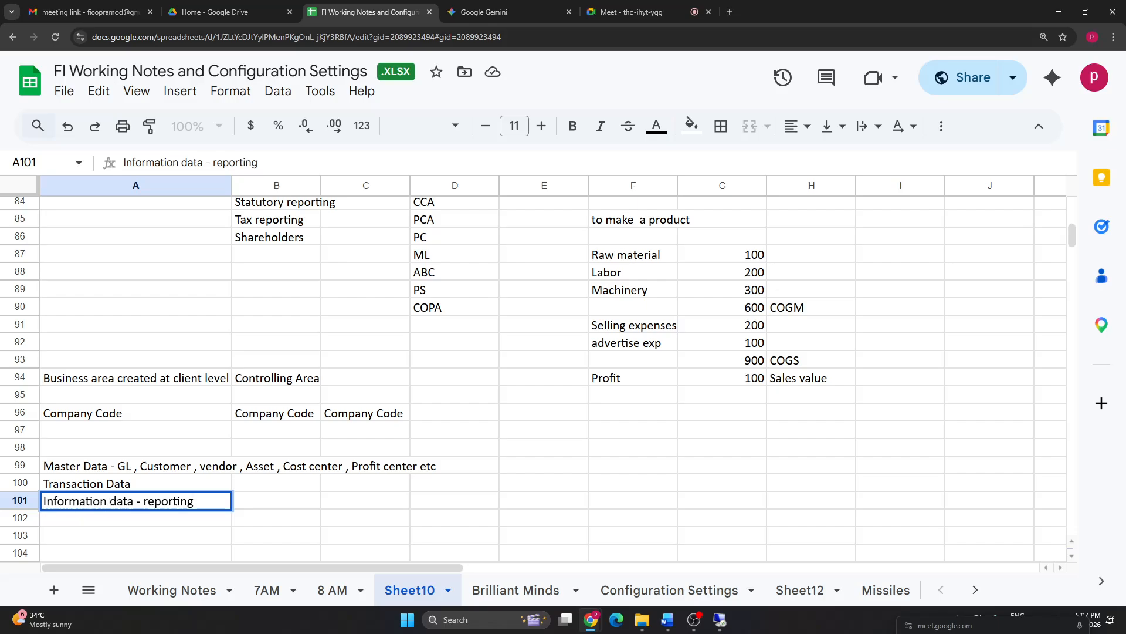
# Step: Capitalize the word "Data" in the Information entry in cell A101
pyautogui.click(116, 502)
pyautogui.press('BackSpace')
pyautogui.write('D')
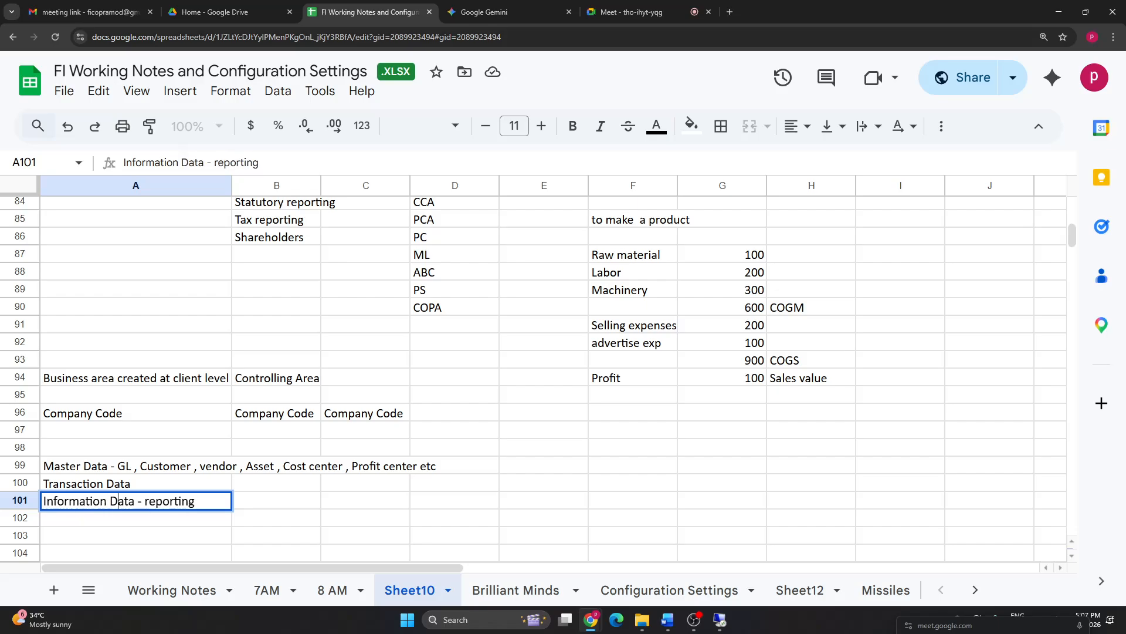
pyautogui.click(368, 500)
pyautogui.click(122, 504)
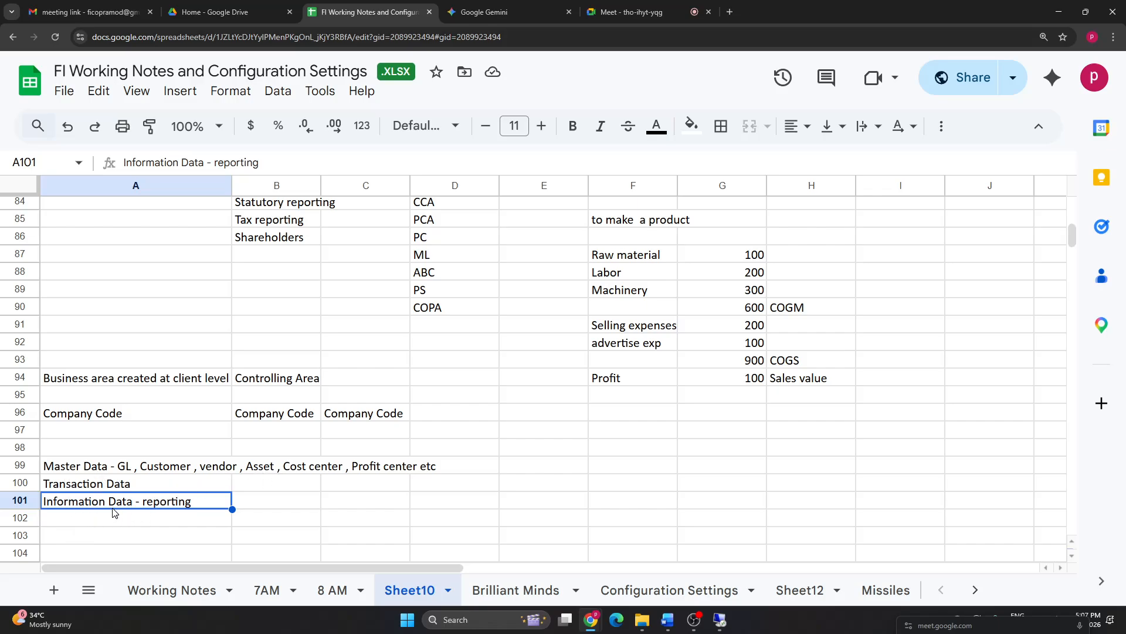
# Step: Append "purpose" to the entry in A101 so it reads "Information Data - reporting purpose"
pyautogui.doubleClick(218, 502)
pyautogui.write('p')
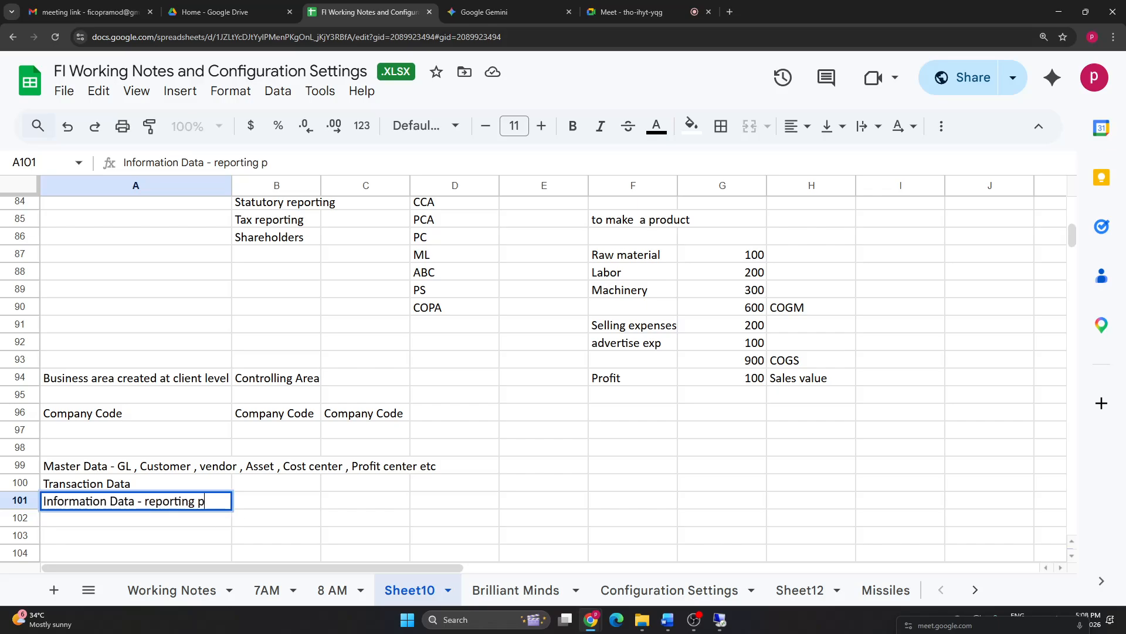
pyautogui.write('urpose')
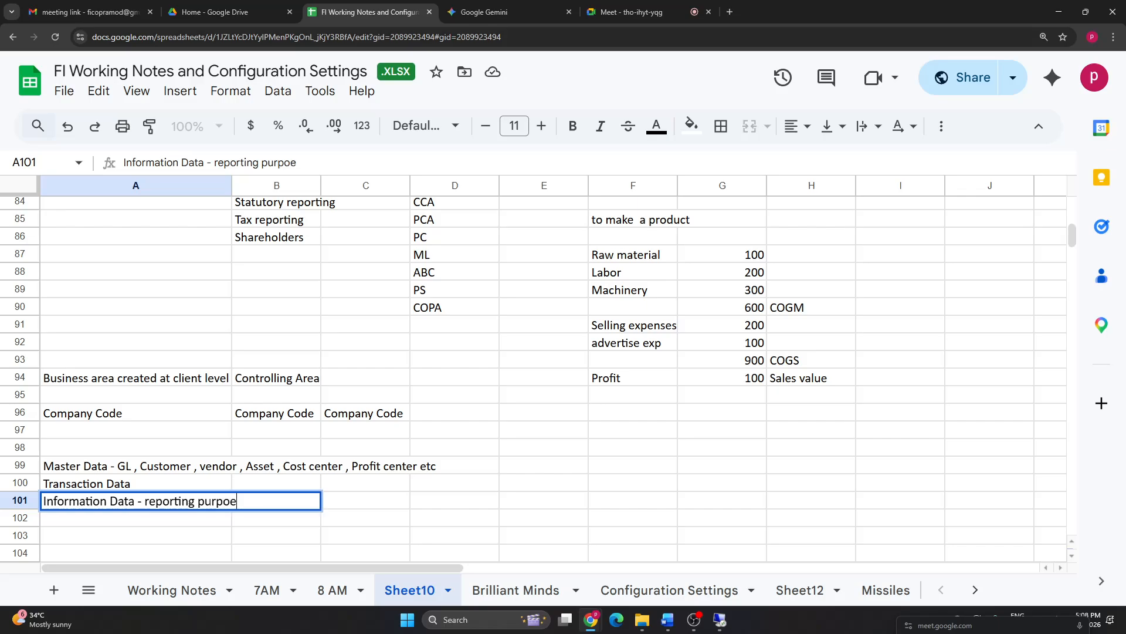
pyautogui.moveTo(632, 500); pyautogui.dragTo(632, 517)
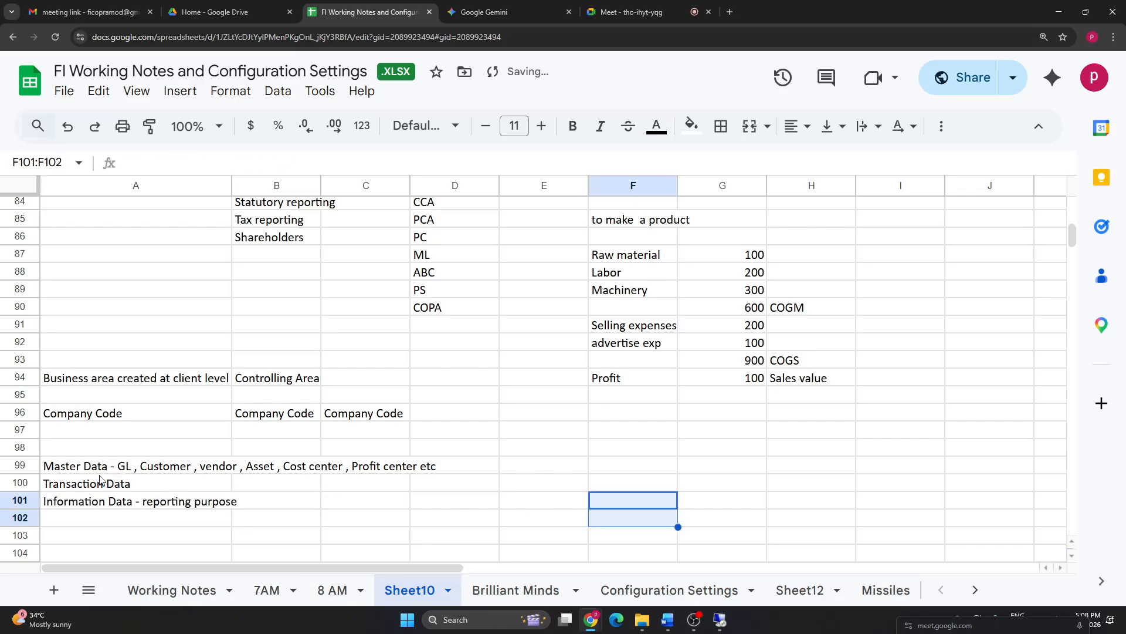
pyautogui.moveTo(100, 470); pyautogui.dragTo(461, 512)
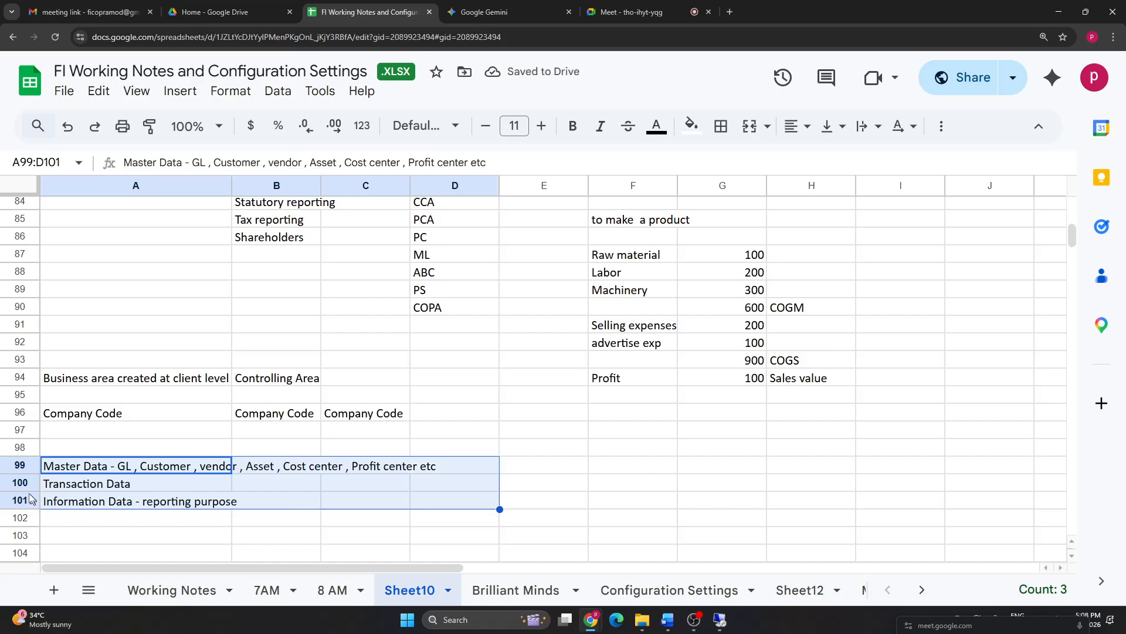
pyautogui.click(93, 486)
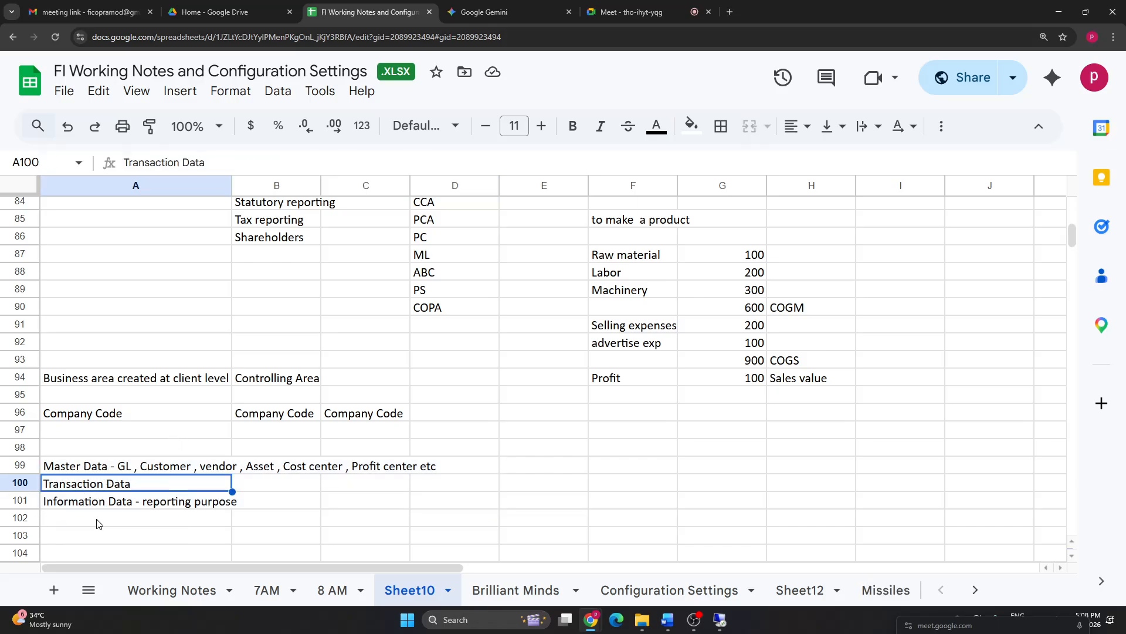
pyautogui.click(112, 501)
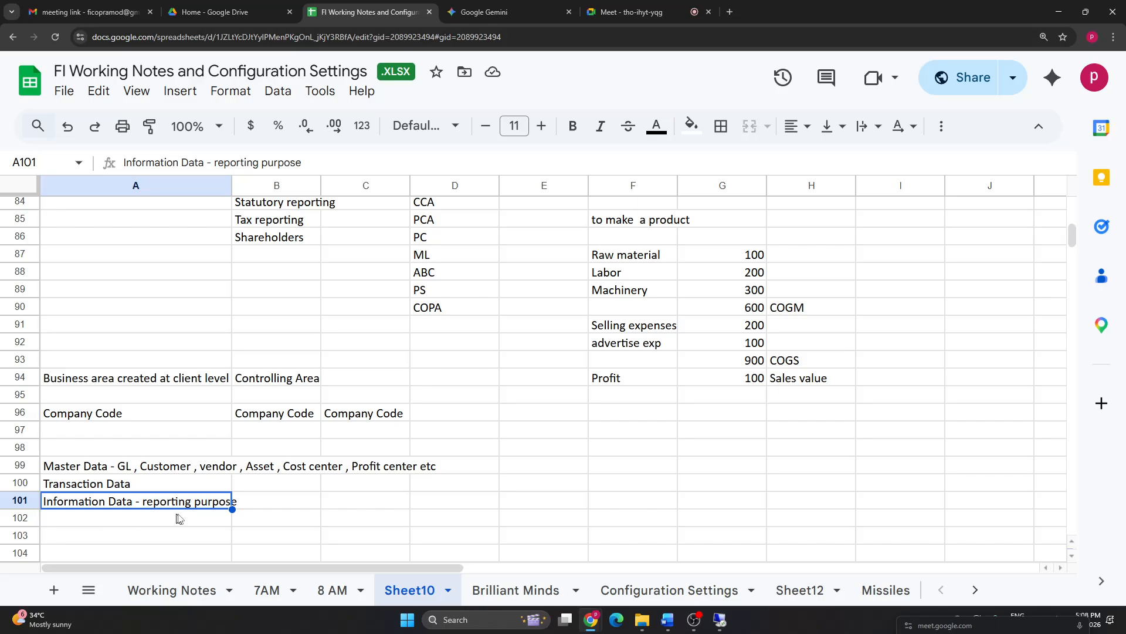
pyautogui.click(659, 468)
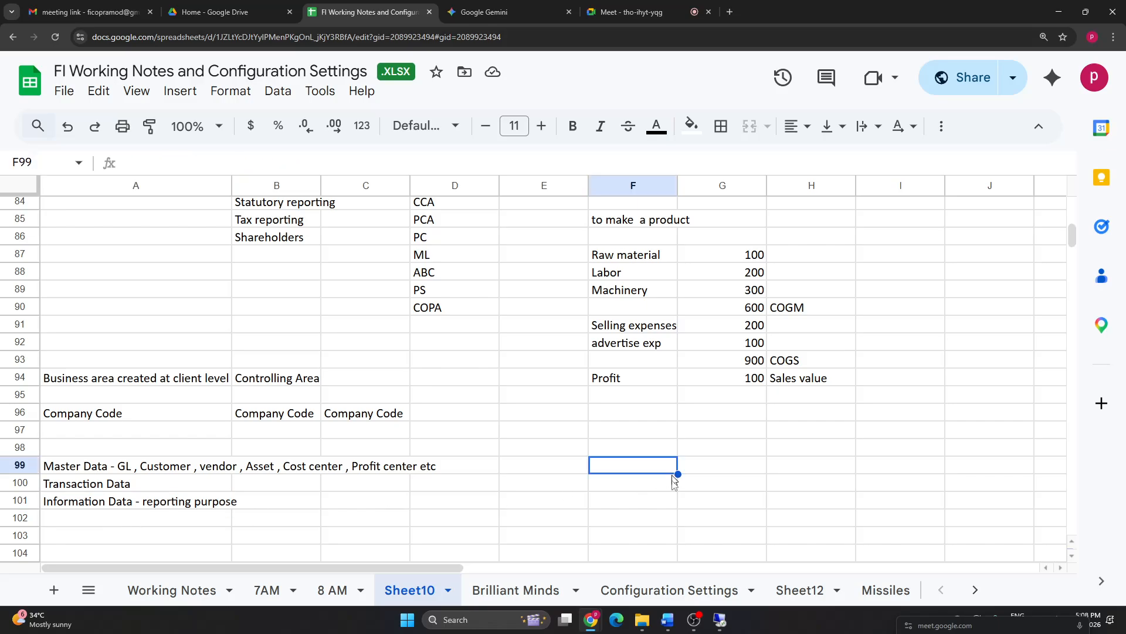
# Step: Enter "General Ledger" in cell B103 below the Information Data entry
pyautogui.click(76, 470)
pyautogui.click(167, 539)
pyautogui.press('Down')
pyautogui.press('Down')
pyautogui.press('Down')
pyautogui.press('Down')
pyautogui.press('Down')
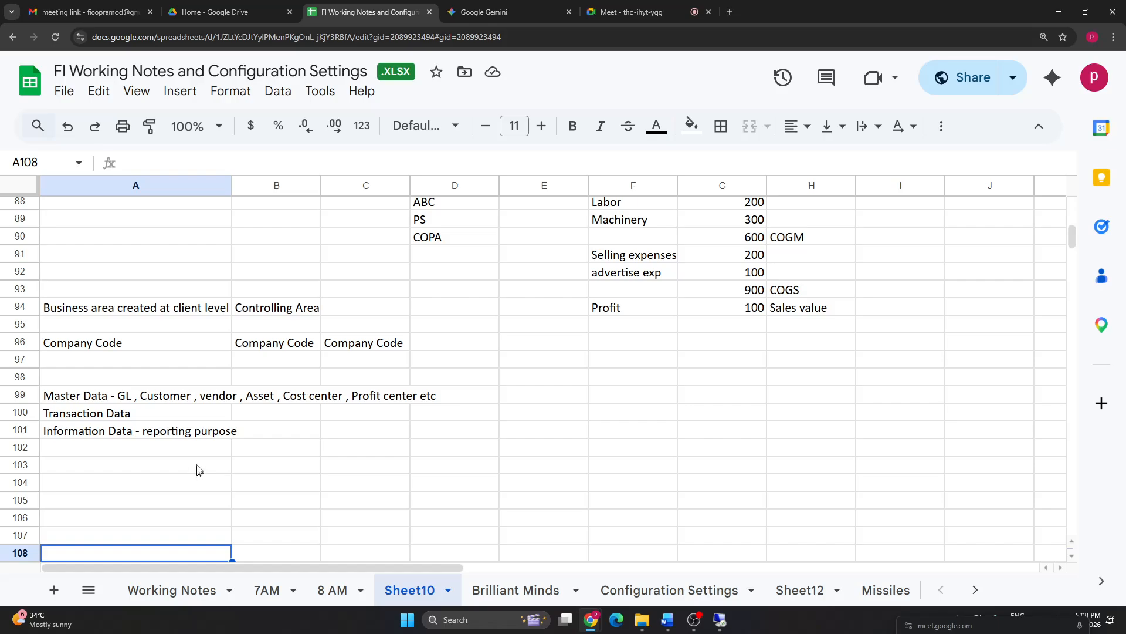
pyautogui.click(197, 470)
pyautogui.click(111, 401)
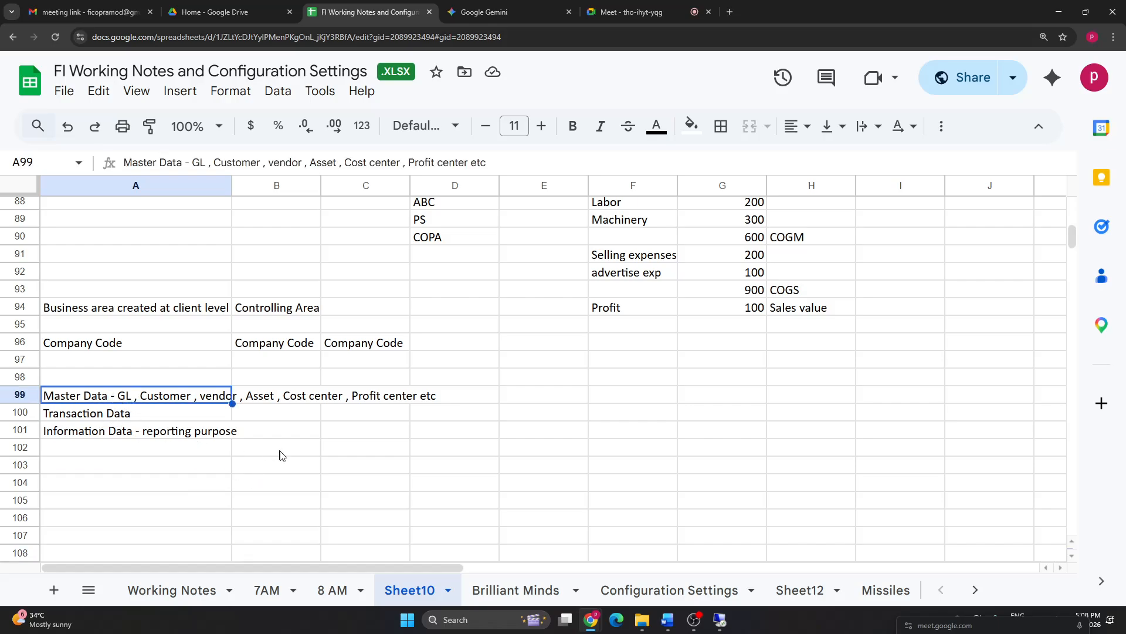
pyautogui.click(258, 468)
pyautogui.write('G')
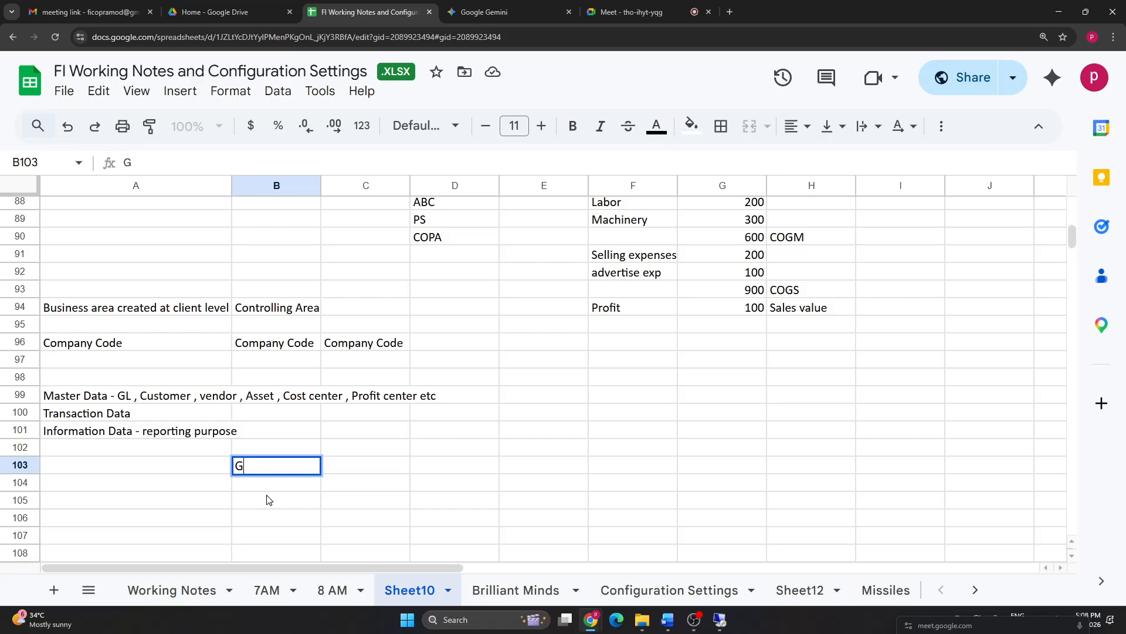
pyautogui.write('neral')
pyautogui.press('BackSpace')
pyautogui.write('eneral Le')
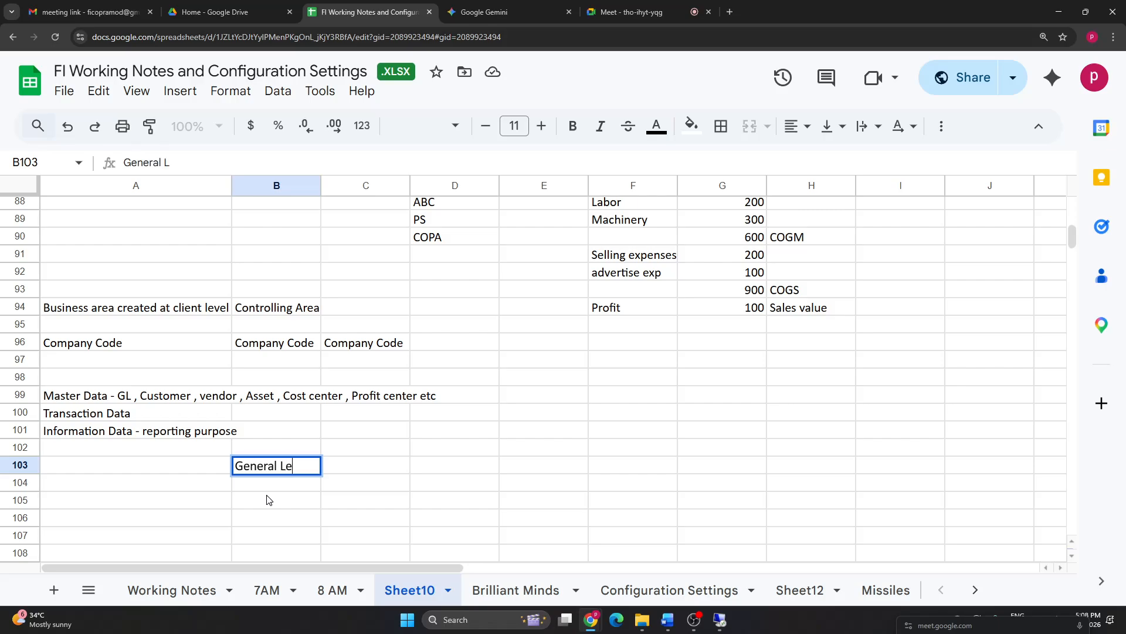
pyautogui.write('dger')
pyautogui.click(282, 504)
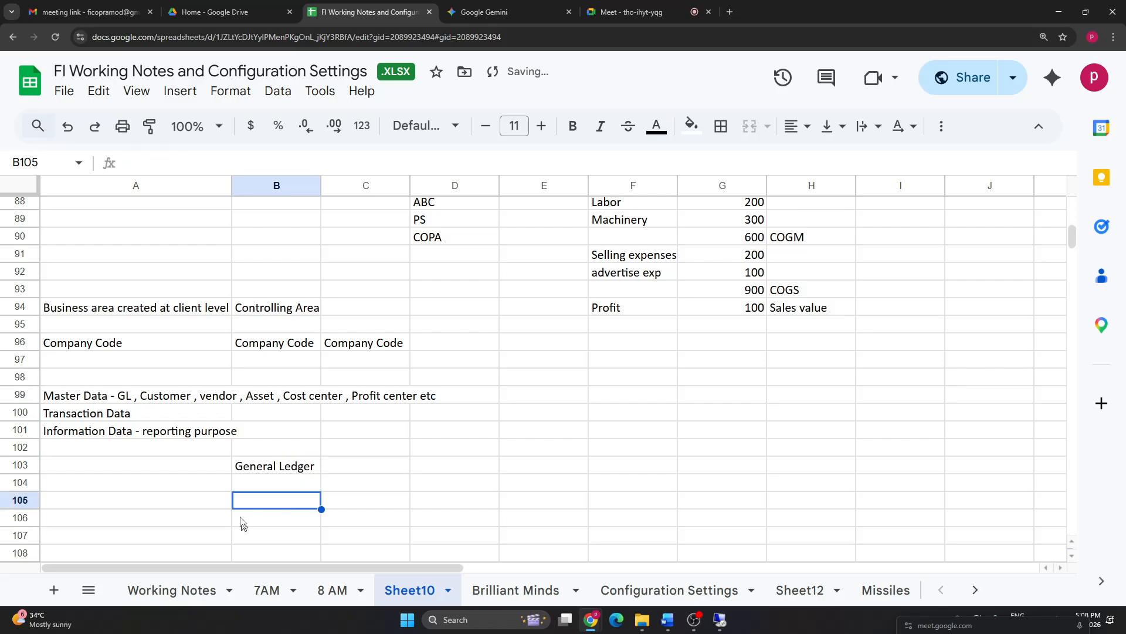
# Step: Enter "Two segments" in cell C103 beside the General Ledger entry
pyautogui.click(277, 485)
pyautogui.click(383, 469)
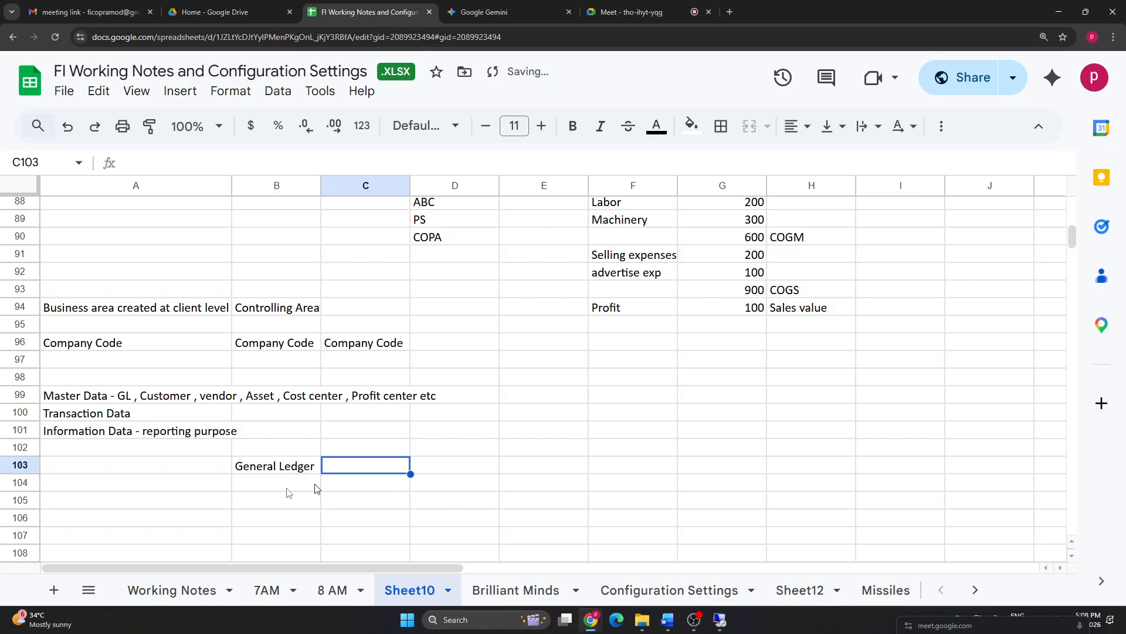
pyautogui.write('T')
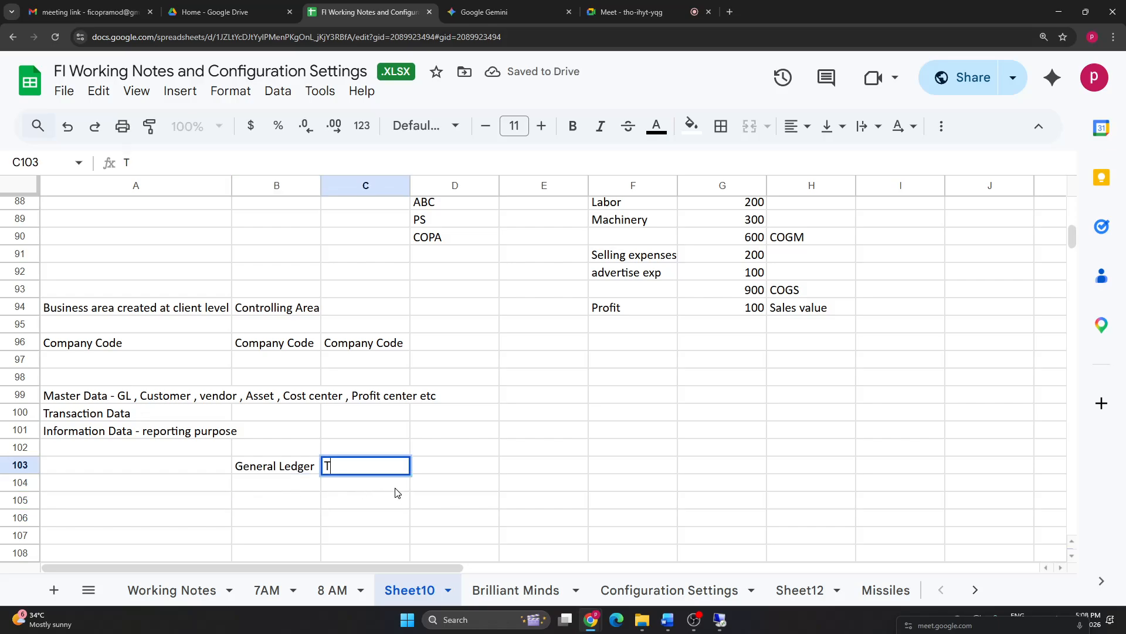
pyautogui.write('wo segments')
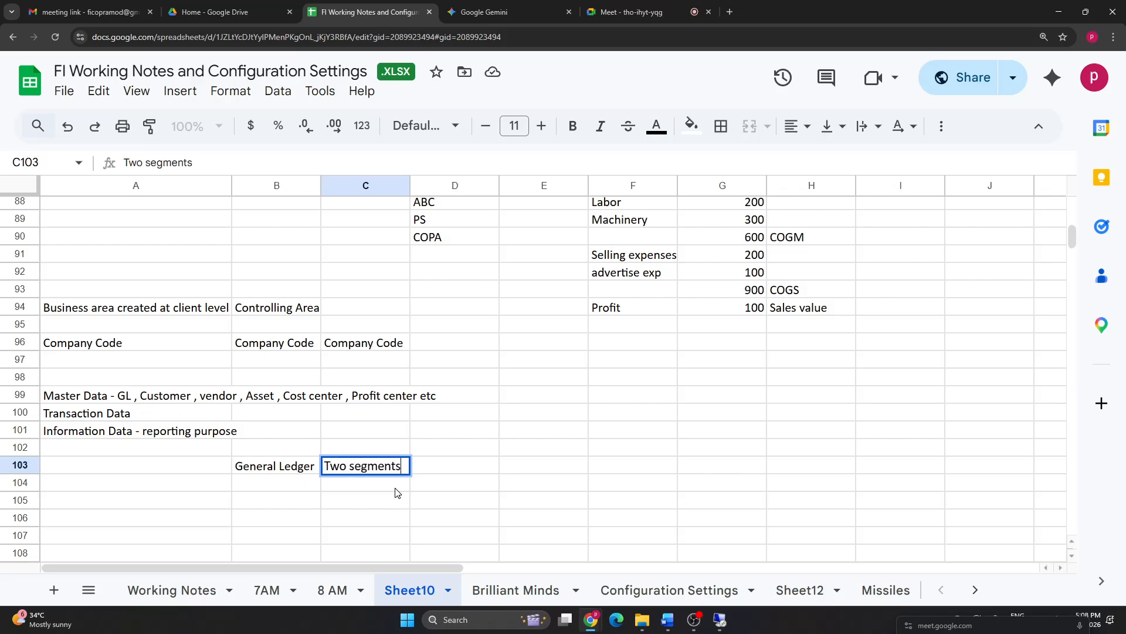
pyautogui.click(473, 486)
# Step: Enter "Company code segment data" in cell D103 beside the Two segments entry
pyautogui.click(485, 470)
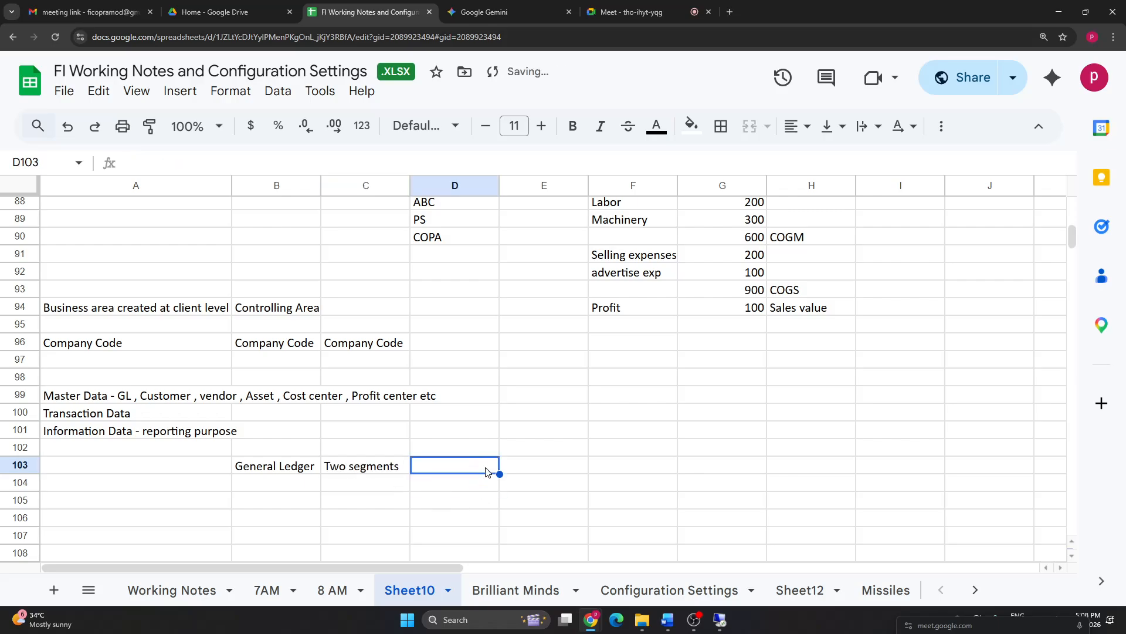
pyautogui.write('Company')
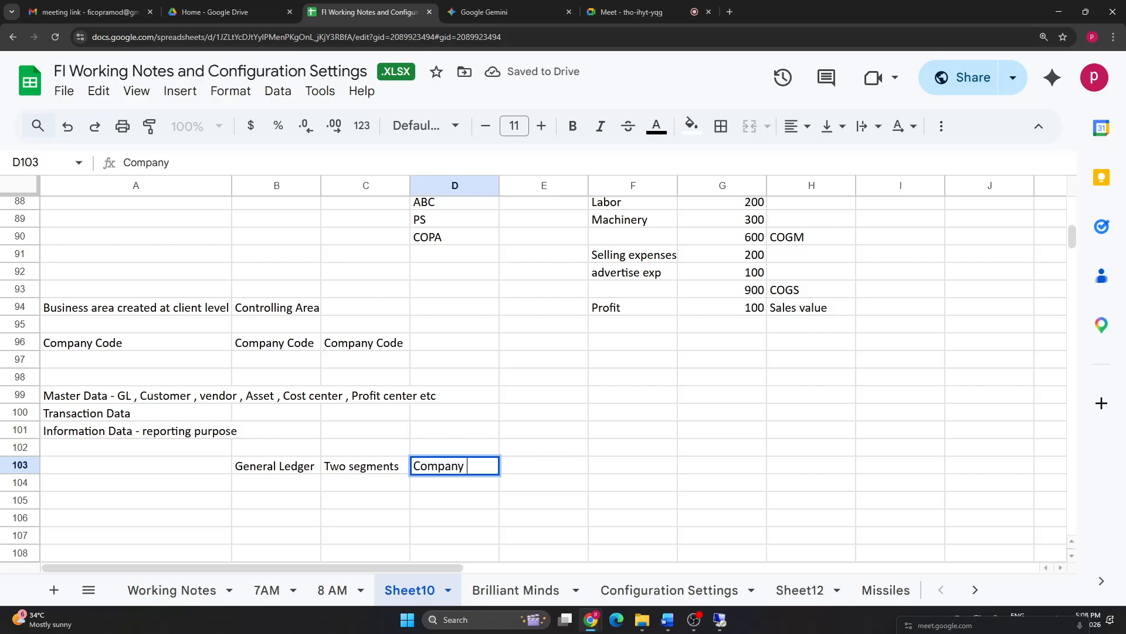
pyautogui.write(' code segment')
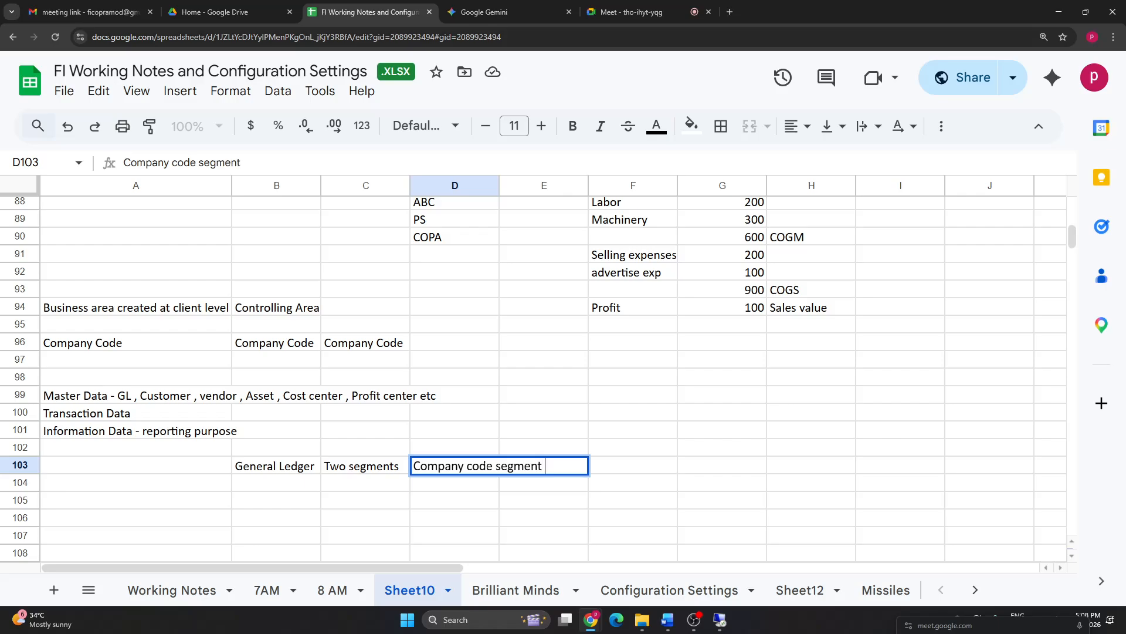
pyautogui.write(' data')
pyautogui.click(408, 541)
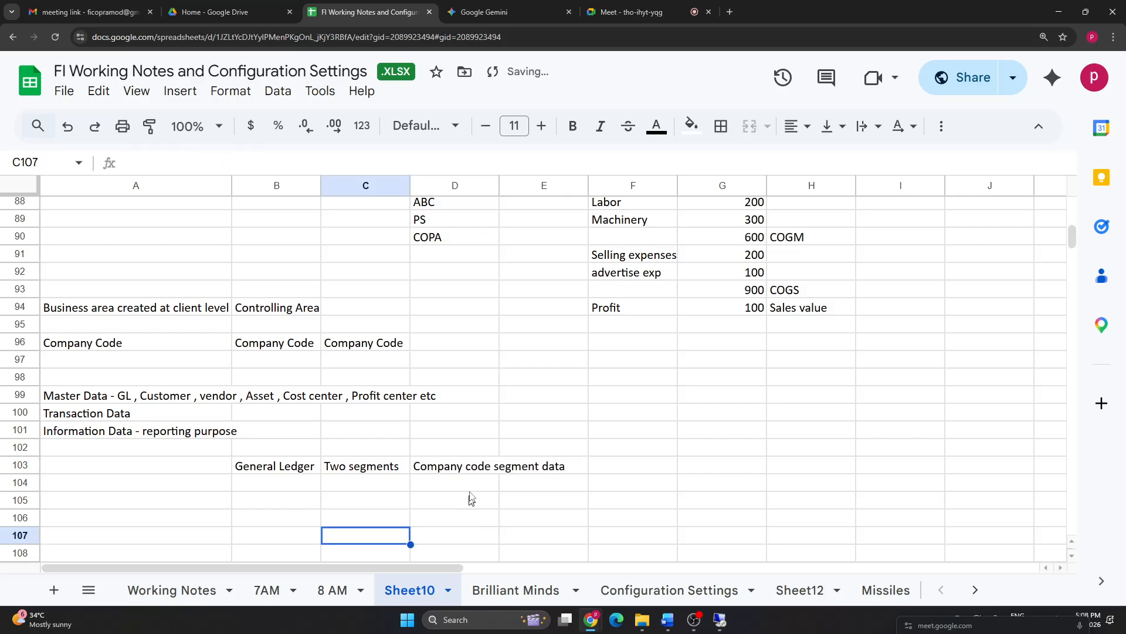
# Step: Move the "Company code segment data" entry from D103 down to D104
pyautogui.click(468, 478)
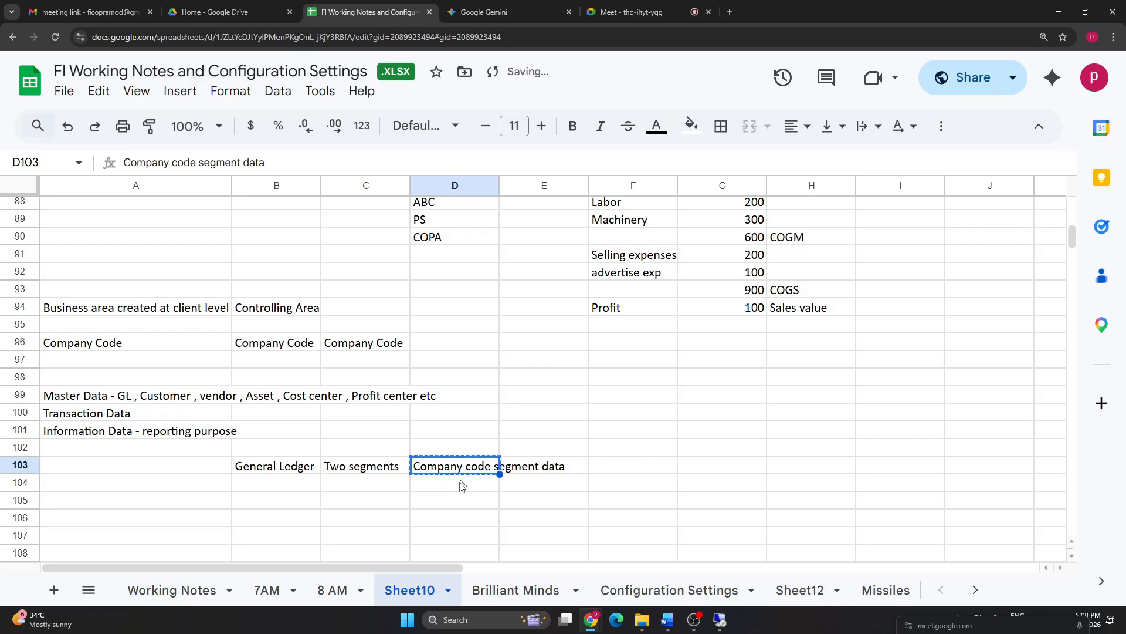
pyautogui.hotkey('ctrl', 'c')
pyautogui.click(460, 482)
pyautogui.hotkey('ctrl', 'v')
# Step: Enter "Chart of accounts segment data" in cell D103 above the company code segment entry
pyautogui.click(457, 471)
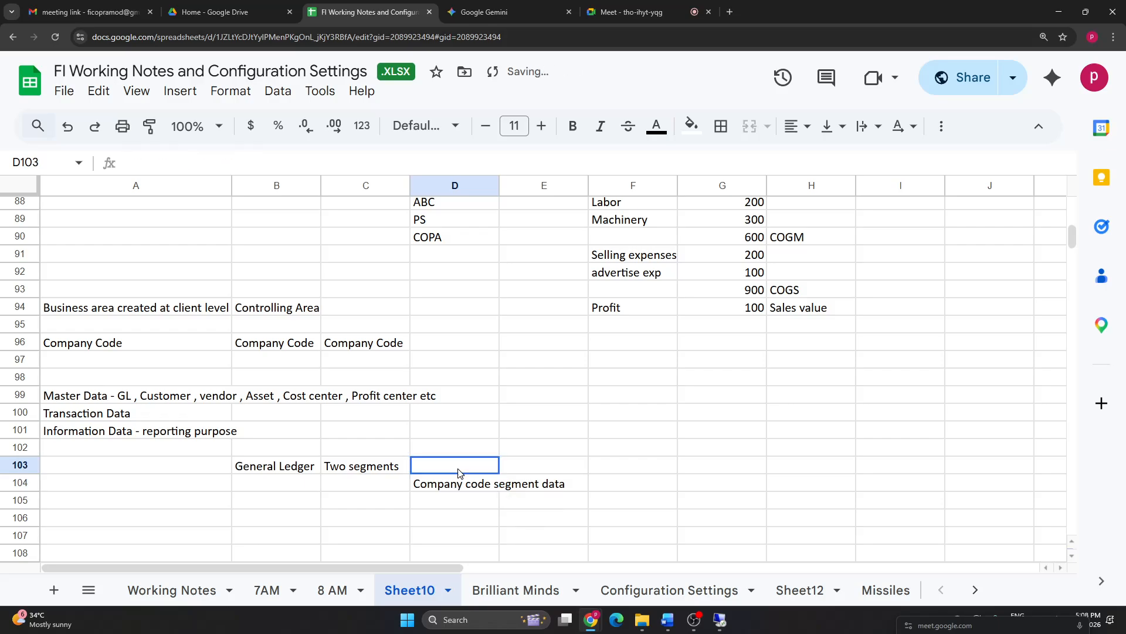
pyautogui.write('Chart')
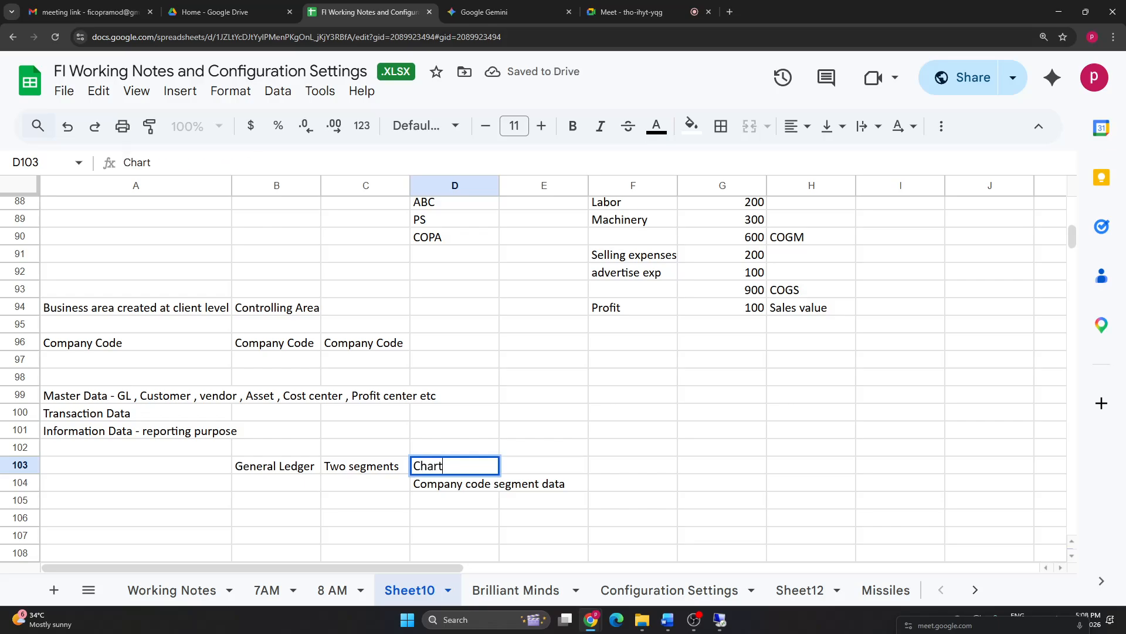
pyautogui.write(' of accounts segfm')
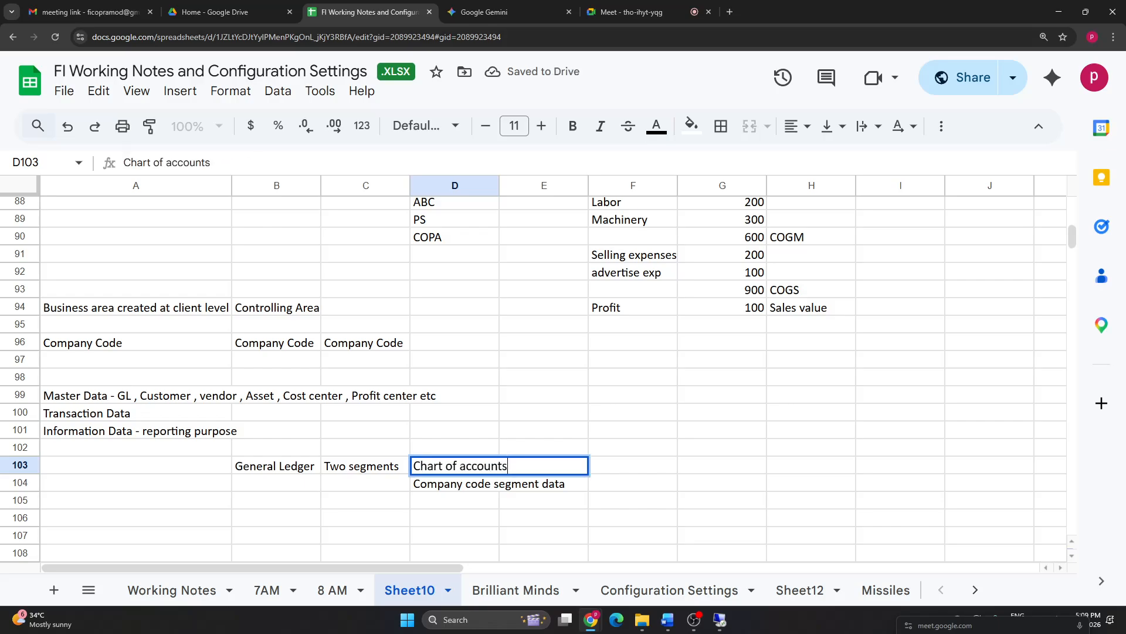
pyautogui.press('BackSpace')
pyautogui.press('BackSpace')
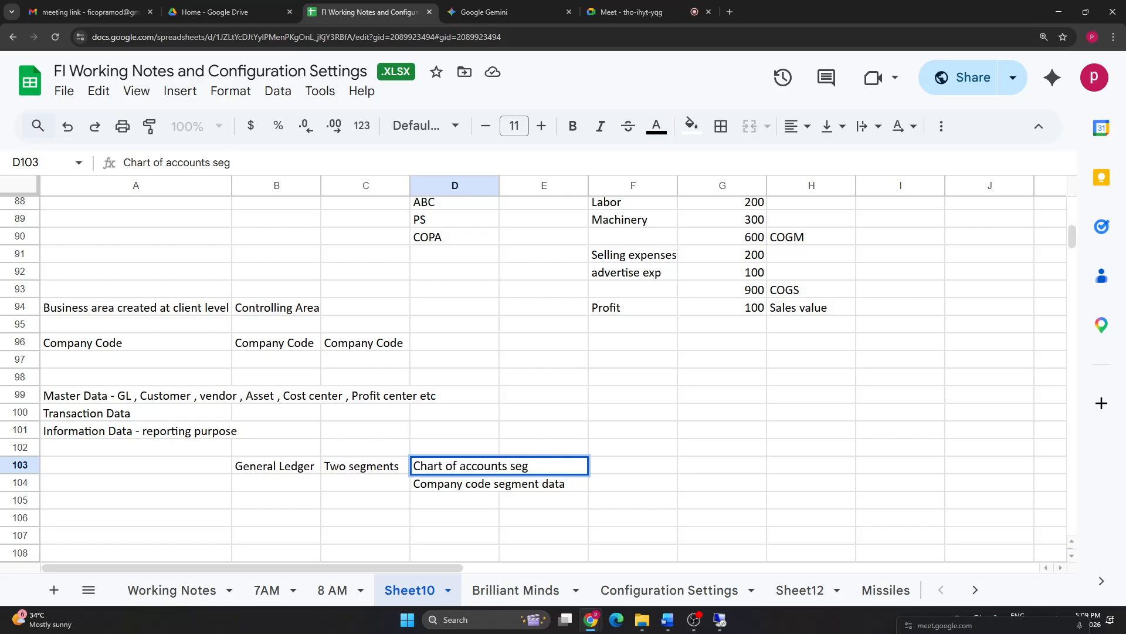
pyautogui.write('gment')
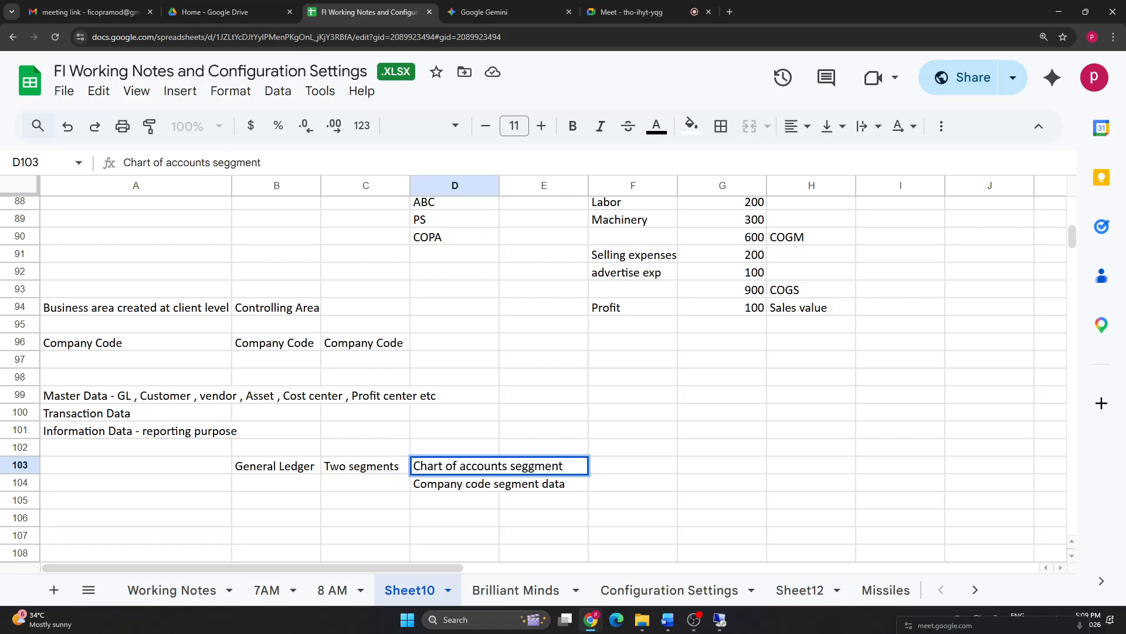
pyautogui.press('BackSpace')
pyautogui.press('BackSpace')
pyautogui.press('BackSpace')
pyautogui.write('tament')
pyautogui.click(471, 526)
# Step: Enter the country codes IN, US and CN in cells B107, C107 and D107
pyautogui.click(342, 539)
pyautogui.press('Down')
pyautogui.press('Down')
pyautogui.press('Down')
pyautogui.press('Down')
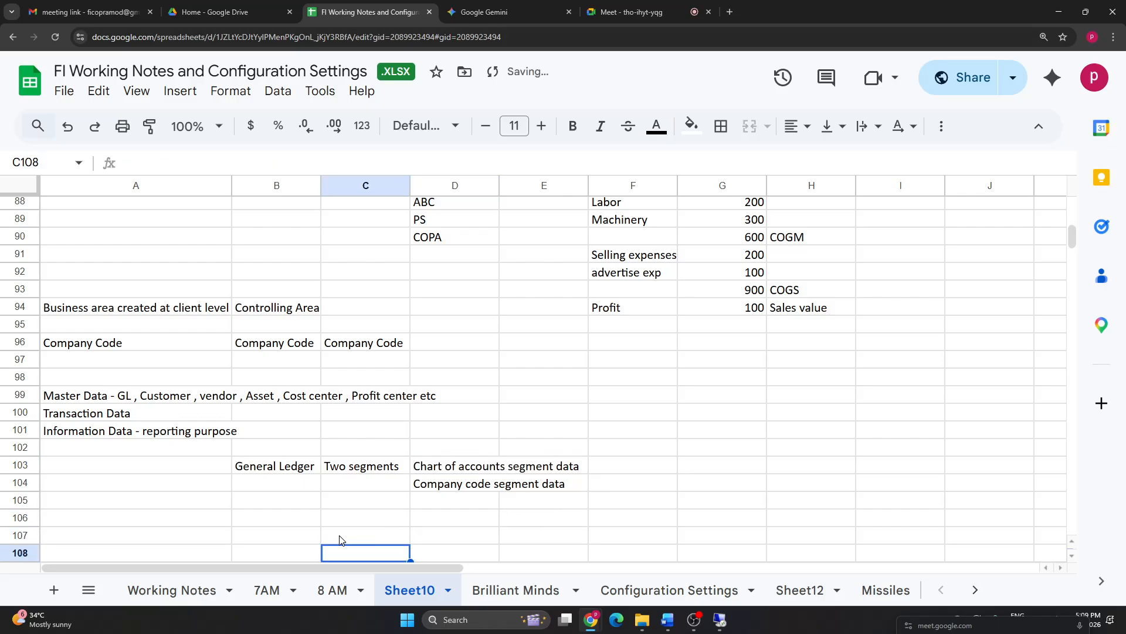
pyautogui.press('Down')
pyautogui.press('Down')
pyautogui.click(283, 456)
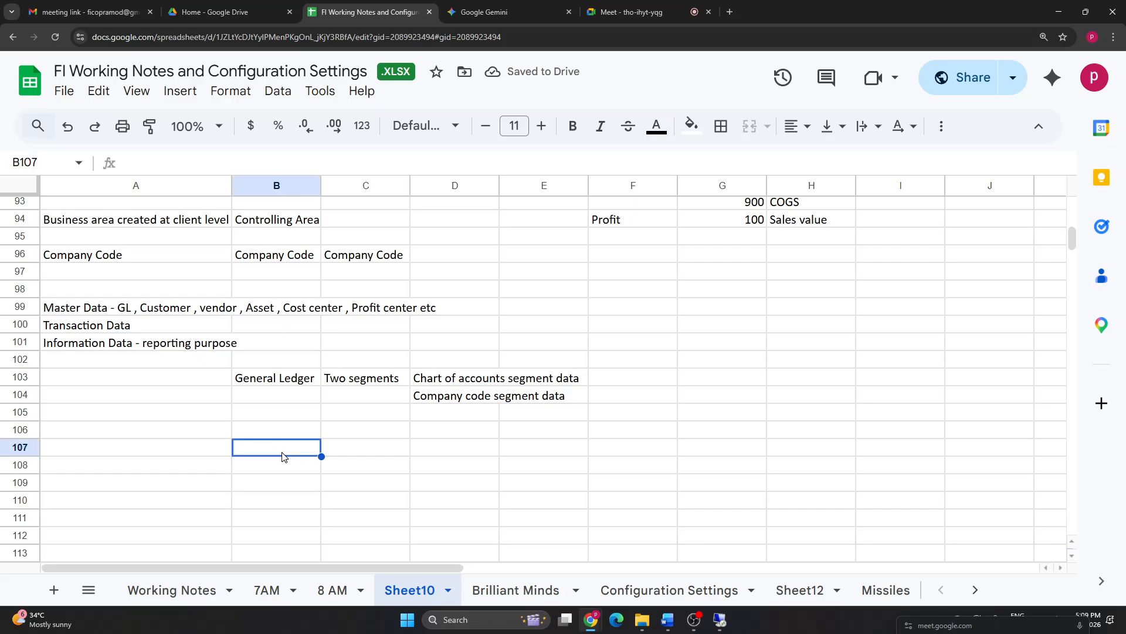
pyautogui.write('IN')
pyautogui.press('Tab')
pyautogui.write('U')
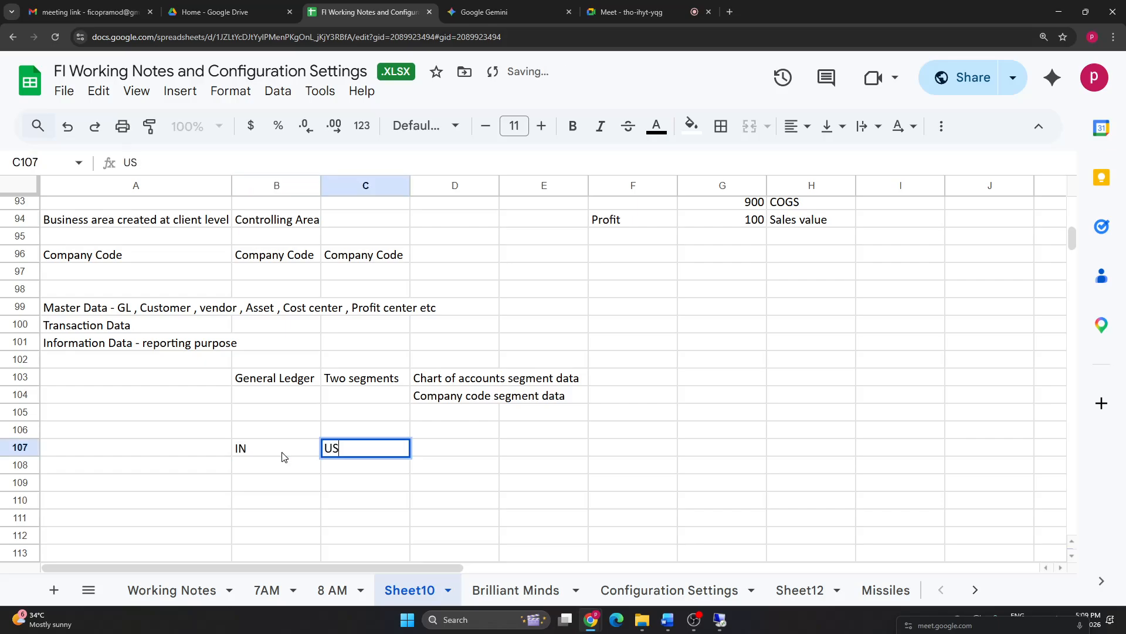
pyautogui.click(478, 453)
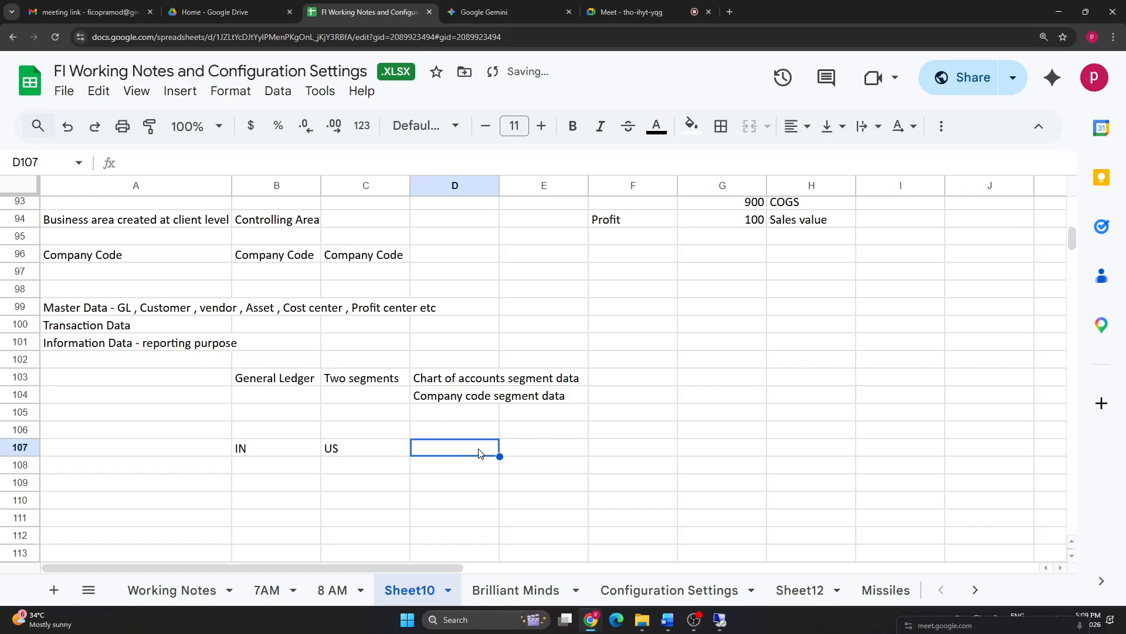
pyautogui.write('CN')
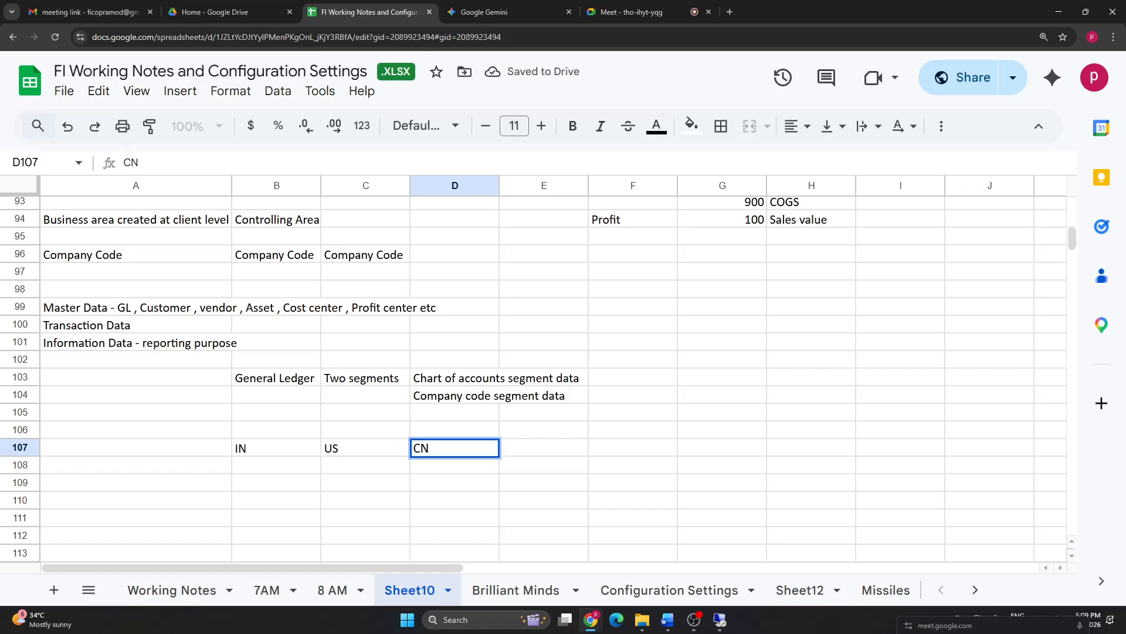
pyautogui.press('Return')
# Step: Enter "Adminstartion Expenses" as a row label in cell A109
pyautogui.click(193, 471)
pyautogui.click(136, 482)
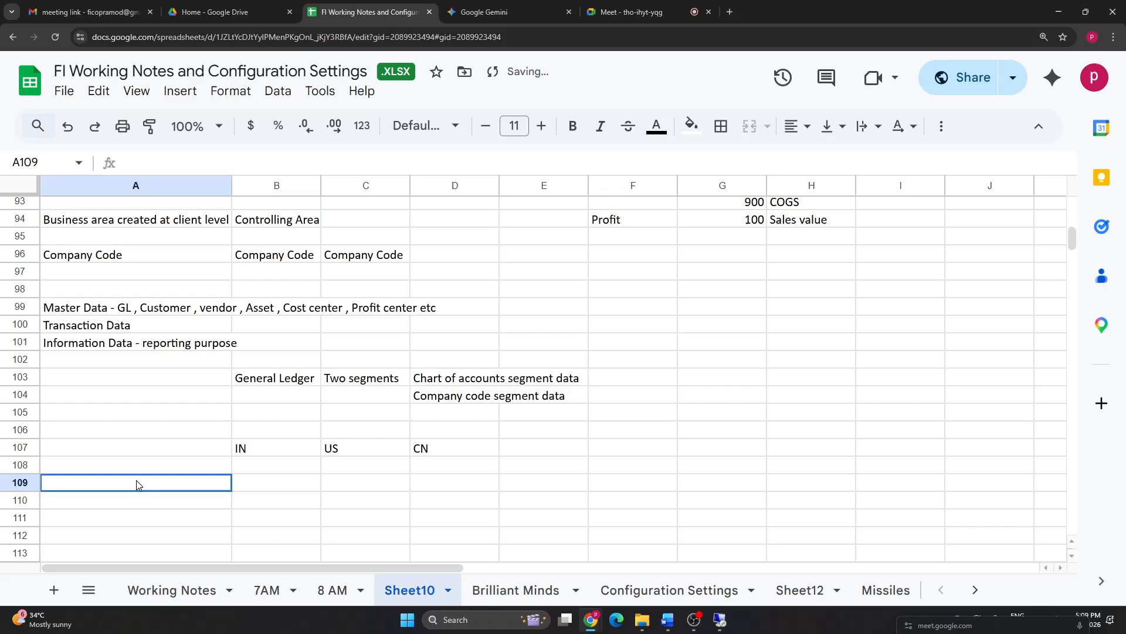
pyautogui.write('Admins')
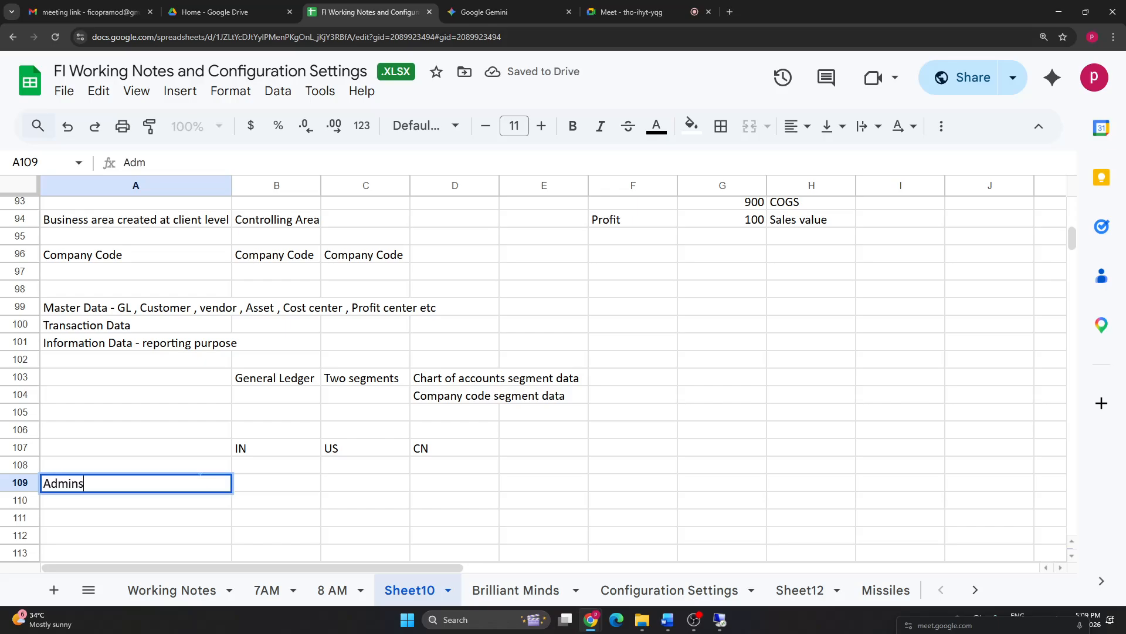
pyautogui.write('tartion ')
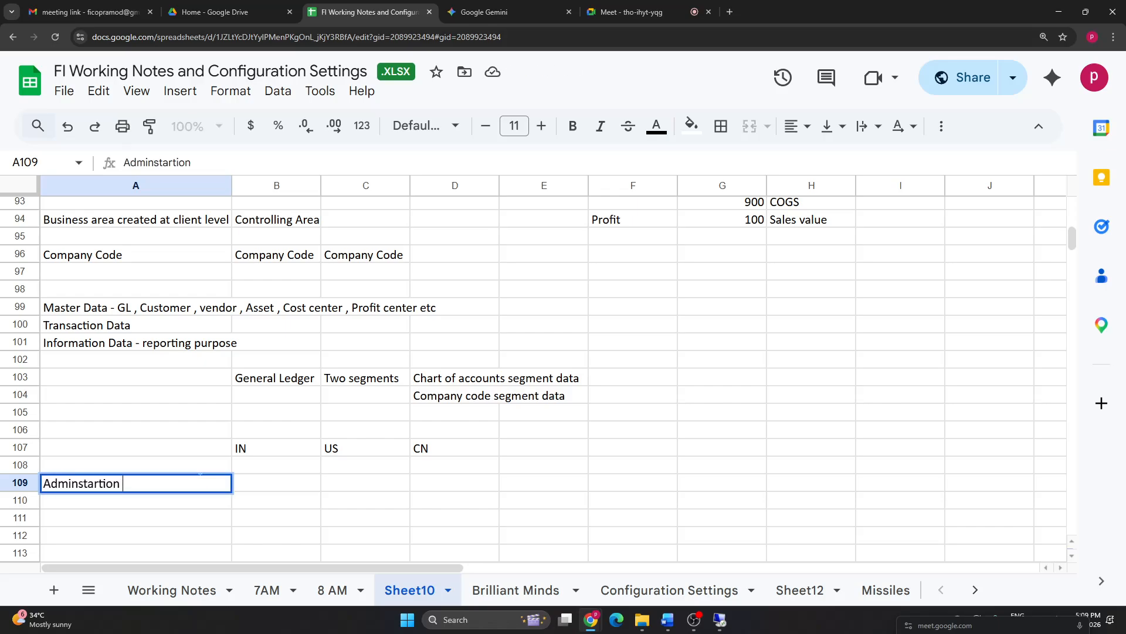
pyautogui.write('Expenses')
pyautogui.moveTo(365, 499); pyautogui.dragTo(355, 488)
# Step: Correct the spelling of the first word in A109 so the label reads "Adminstration Expenses"
pyautogui.doubleClick(104, 489)
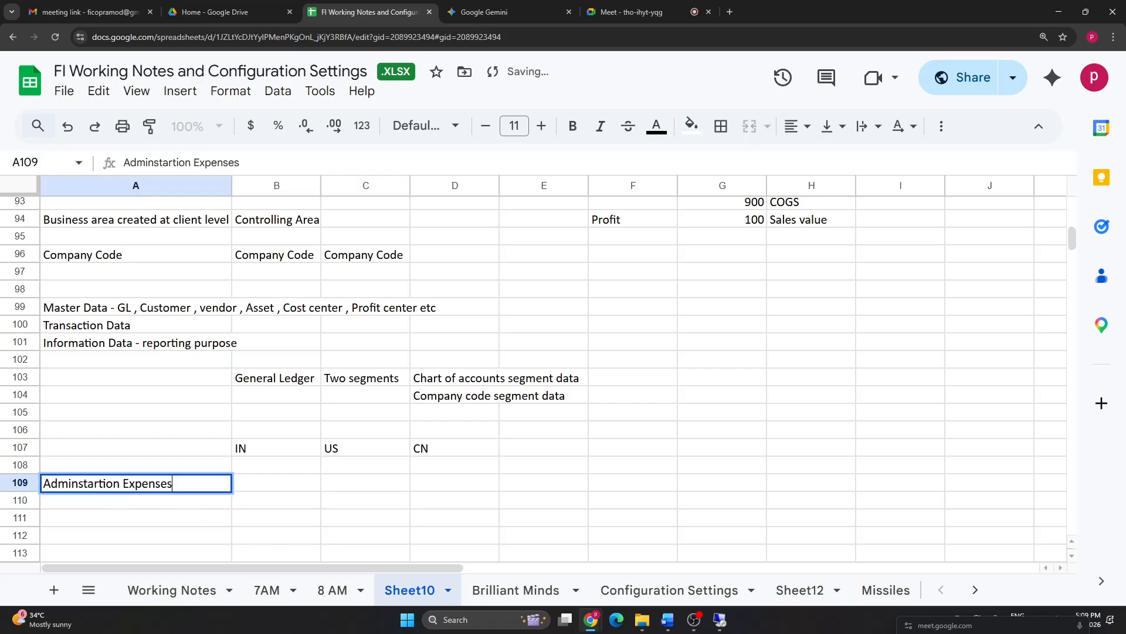
pyautogui.click(123, 486)
pyautogui.press('BackSpace')
pyautogui.press('BackSpace')
pyautogui.press('BackSpace')
pyautogui.press('BackSpace')
pyautogui.press('BackSpace')
pyautogui.press('BackSpace')
pyautogui.press('BackSpace')
pyautogui.press('BackSpace')
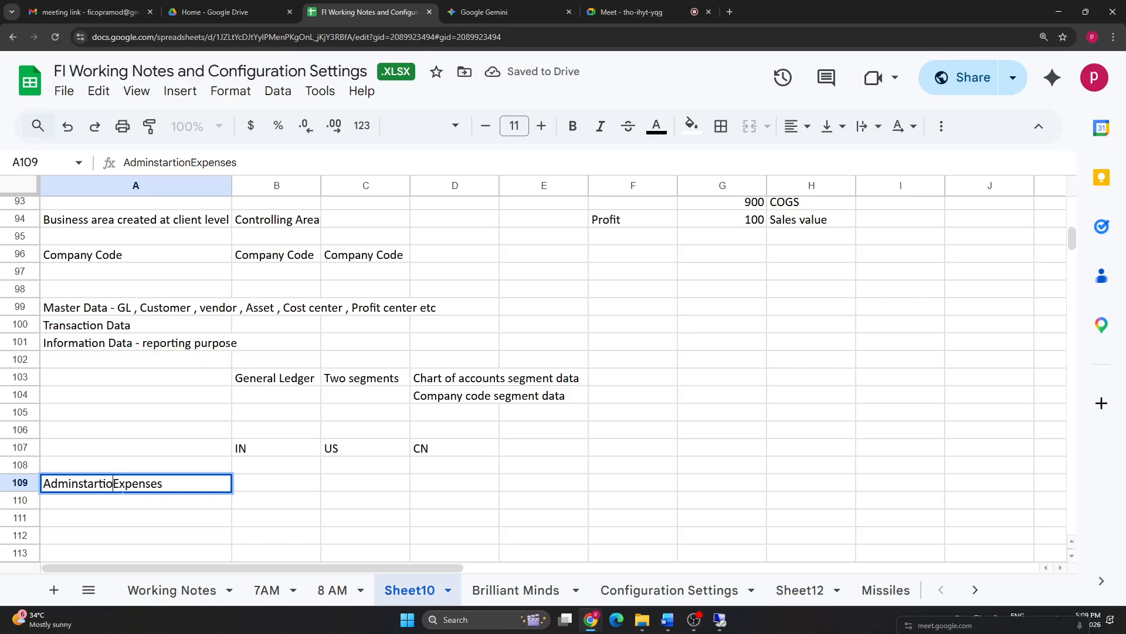
pyautogui.write('tration')
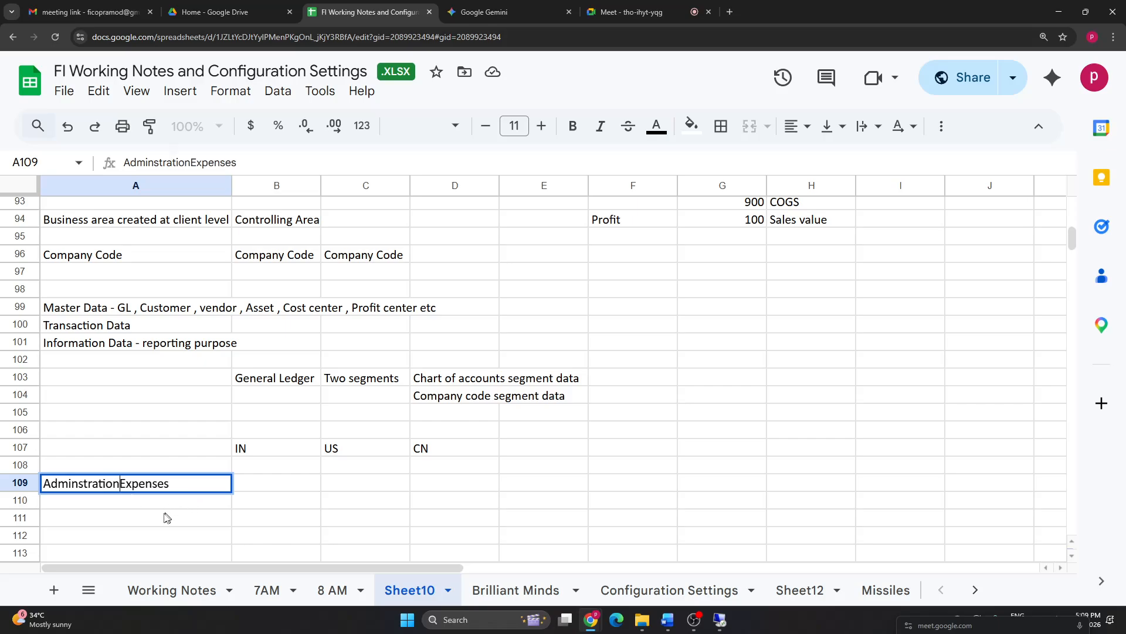
pyautogui.press('Return')
pyautogui.click(196, 488)
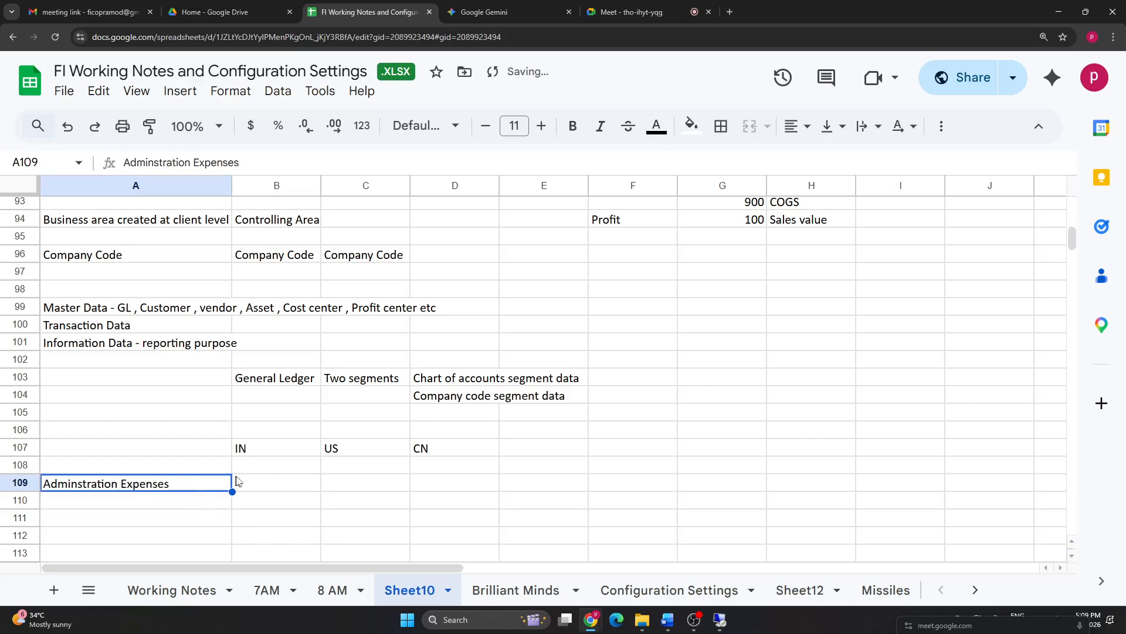
pyautogui.click(252, 450)
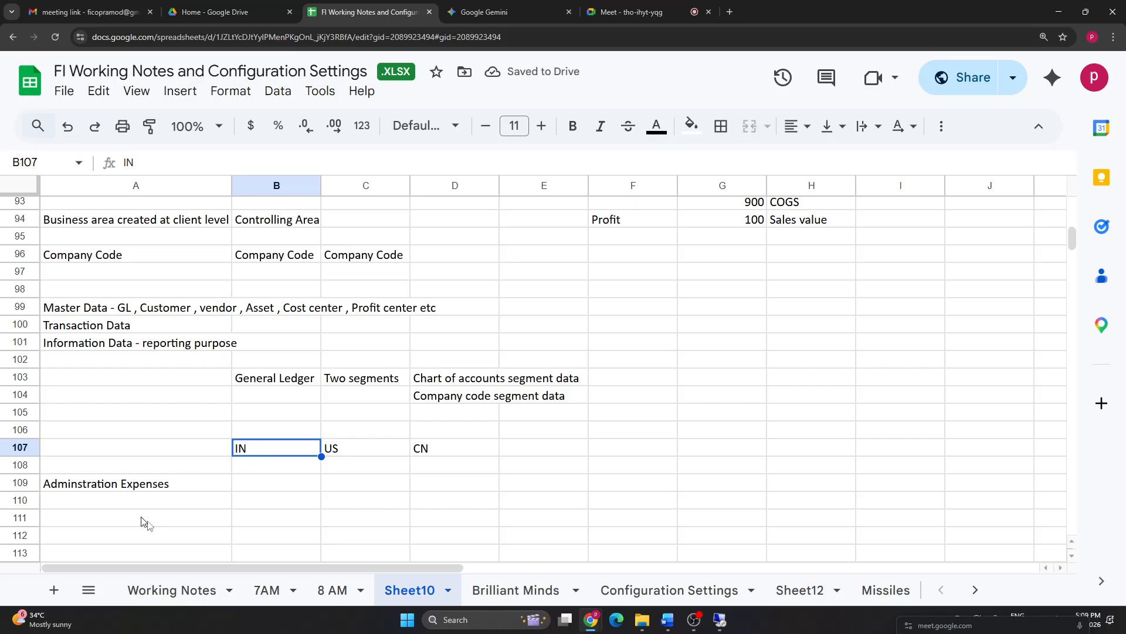
pyautogui.click(278, 488)
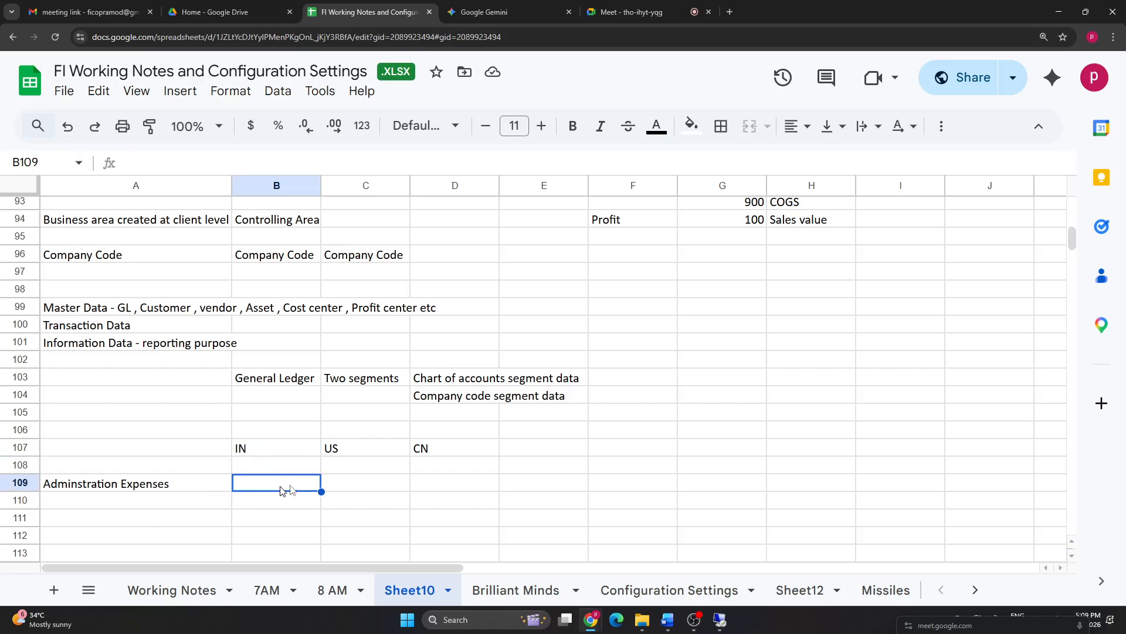
pyautogui.write('X')
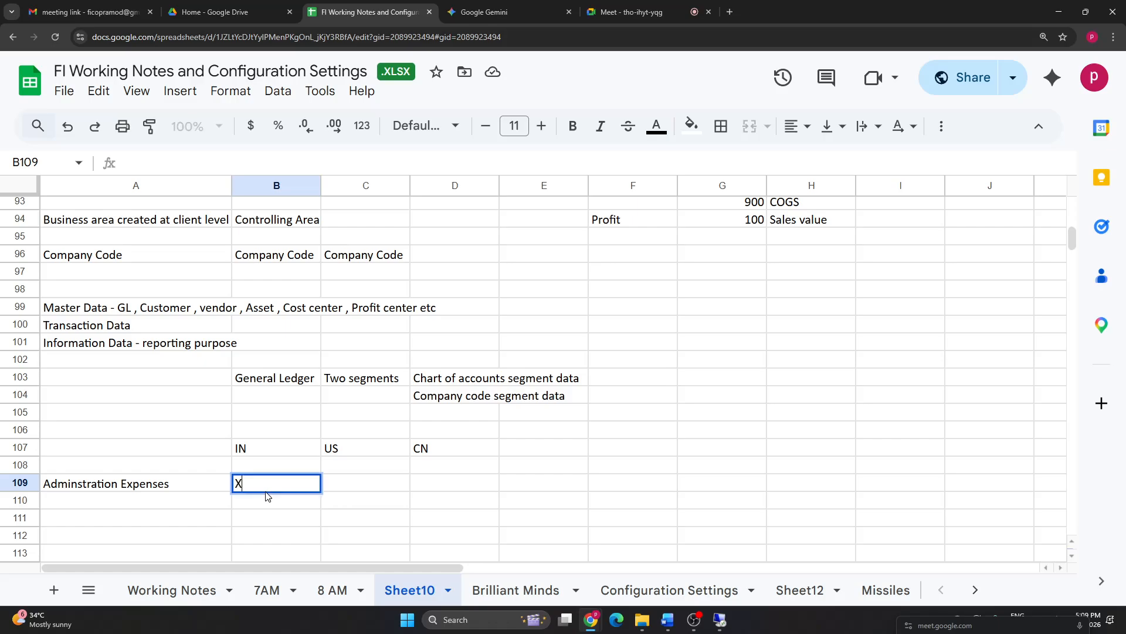
pyautogui.press('BackSpace')
pyautogui.click(210, 487)
pyautogui.click(267, 486)
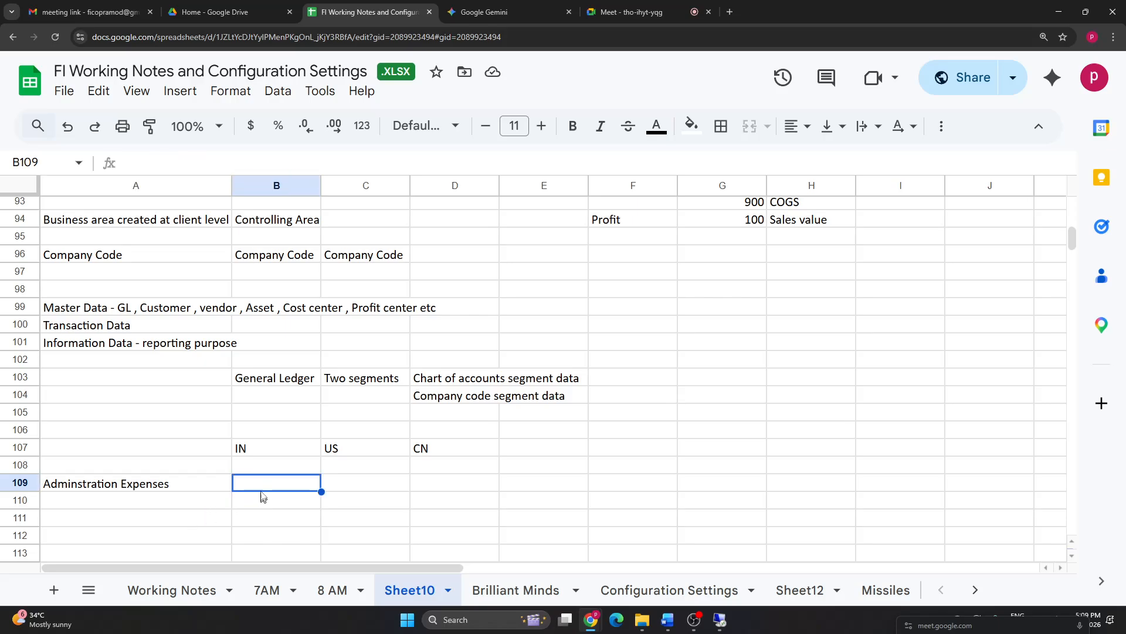
pyautogui.click(258, 450)
pyautogui.click(260, 488)
pyautogui.click(93, 487)
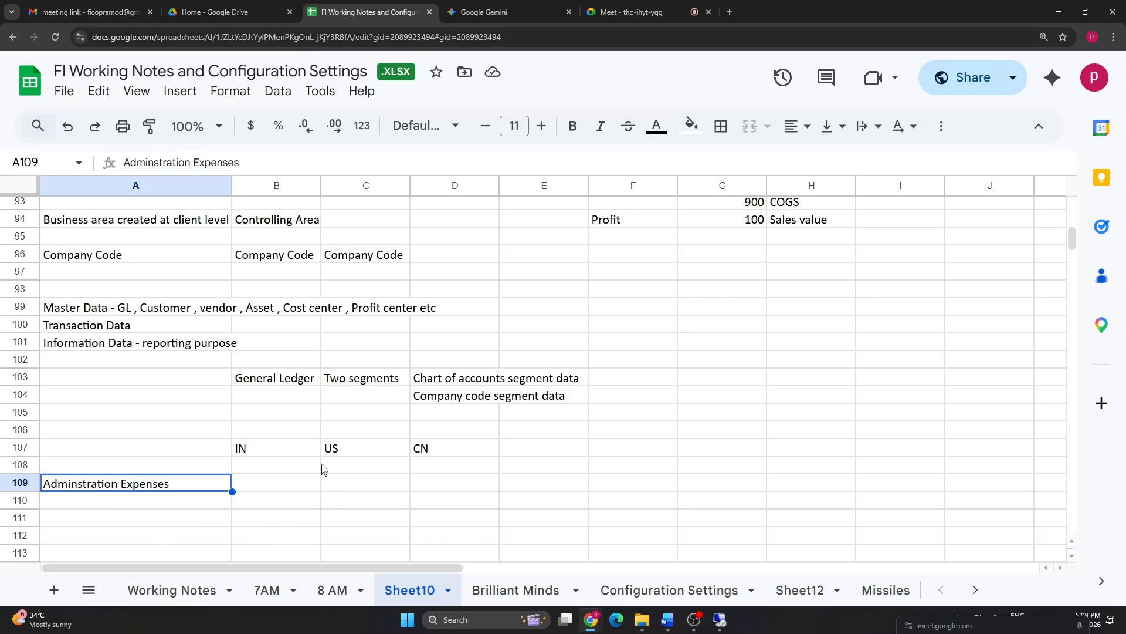
# Step: Mark the Adminstration Expenses row with "X" under US and CN, in cells C109 and D109
pyautogui.click(342, 491)
pyautogui.click(434, 487)
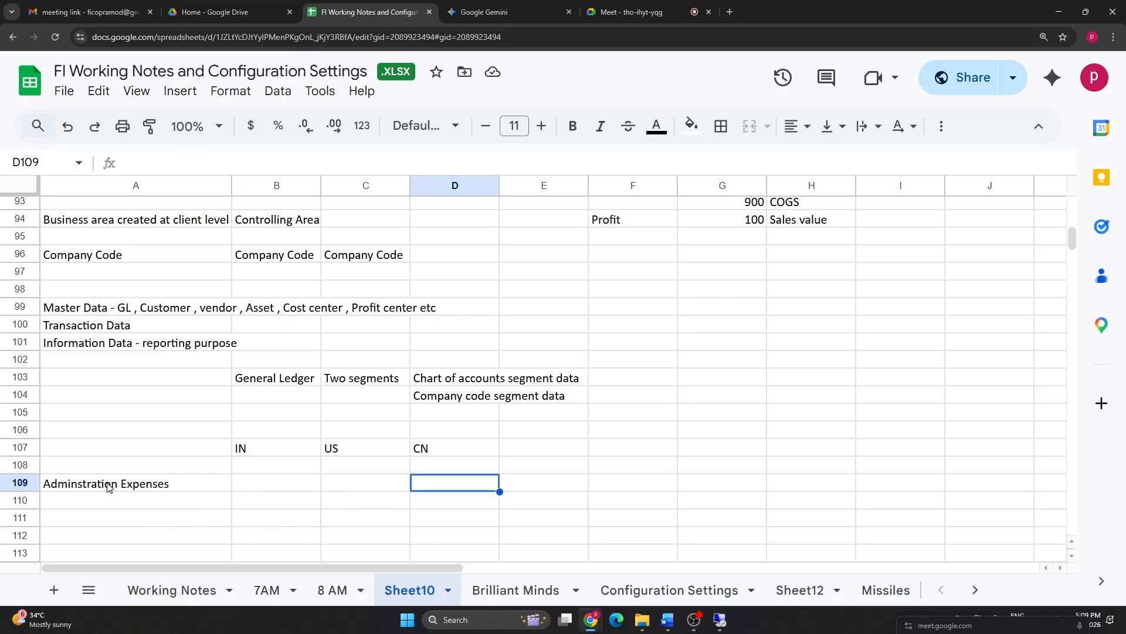
pyautogui.click(107, 487)
pyautogui.click(373, 488)
pyautogui.write('X')
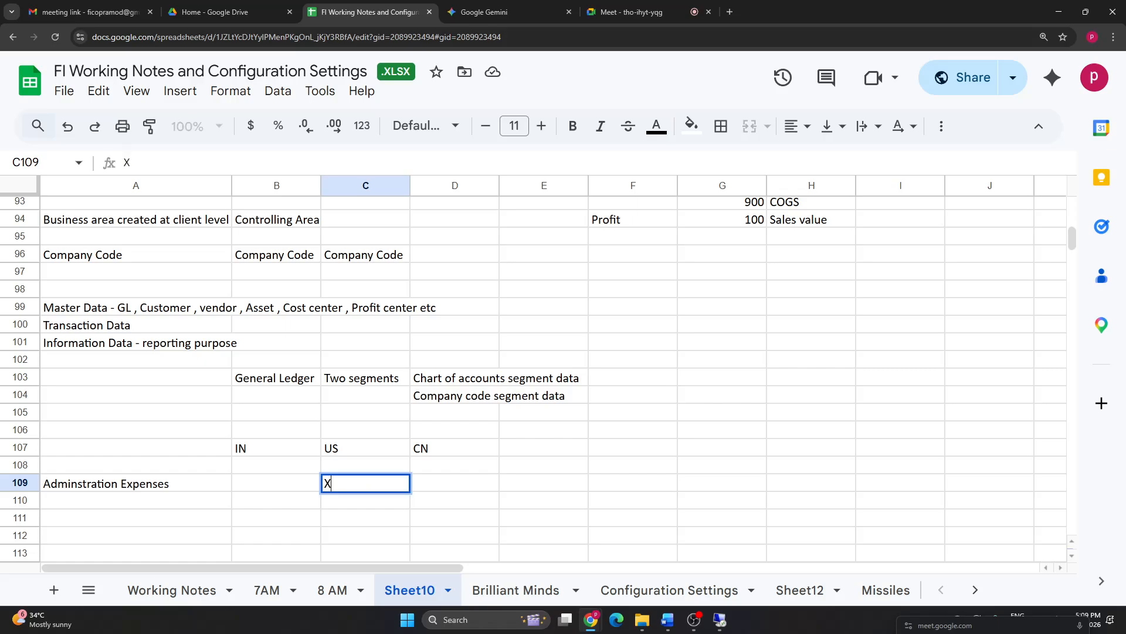
pyautogui.click(441, 493)
pyautogui.write('X')
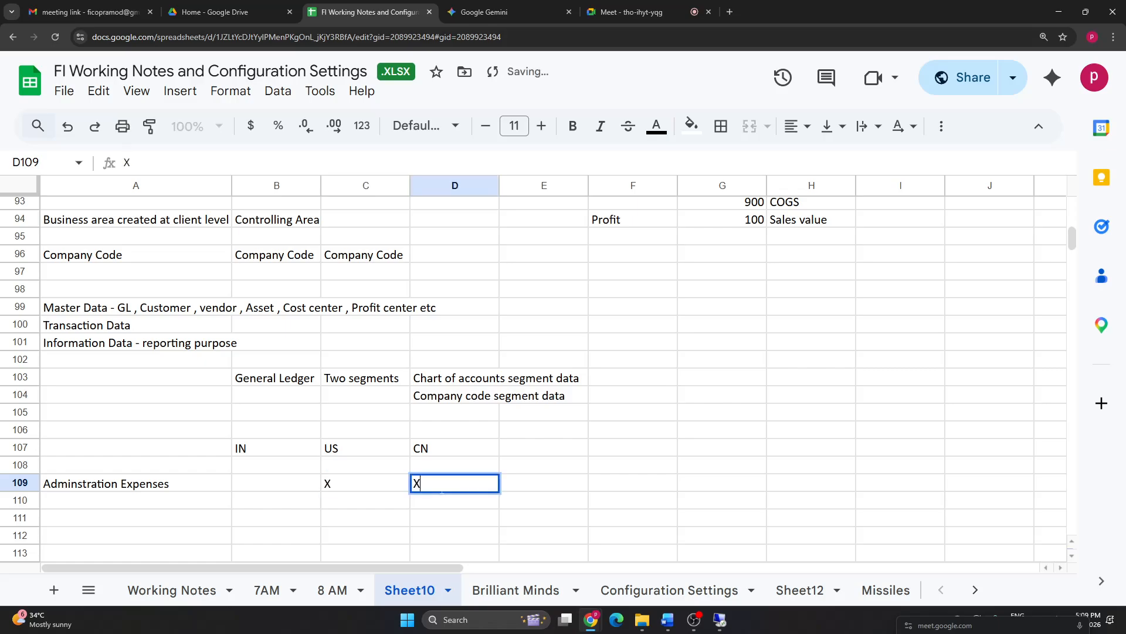
pyautogui.click(364, 510)
pyautogui.click(345, 487)
pyautogui.click(448, 487)
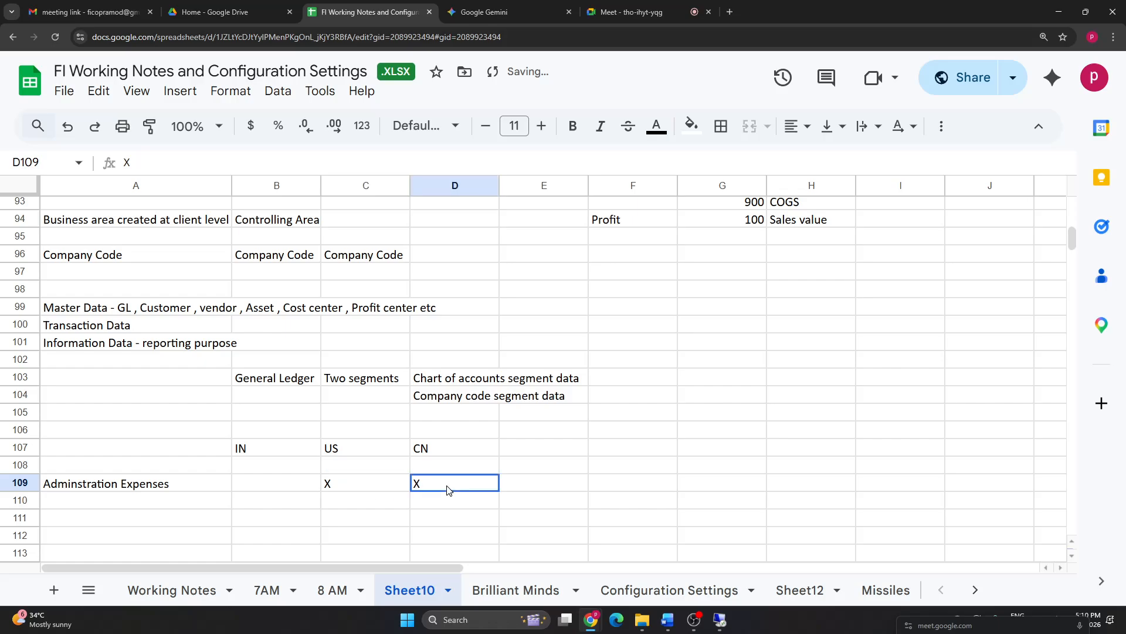
# Step: Enter the note "Chart of Accounts segment data is mandatory" in cell E109
pyautogui.click(467, 380)
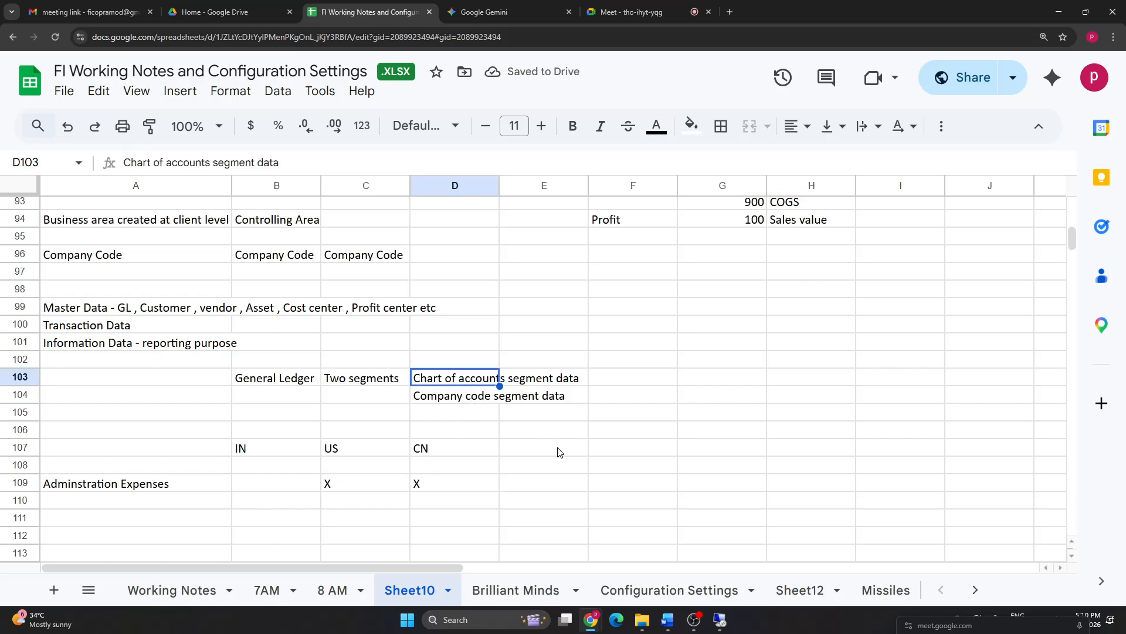
pyautogui.click(545, 485)
pyautogui.write('Ch')
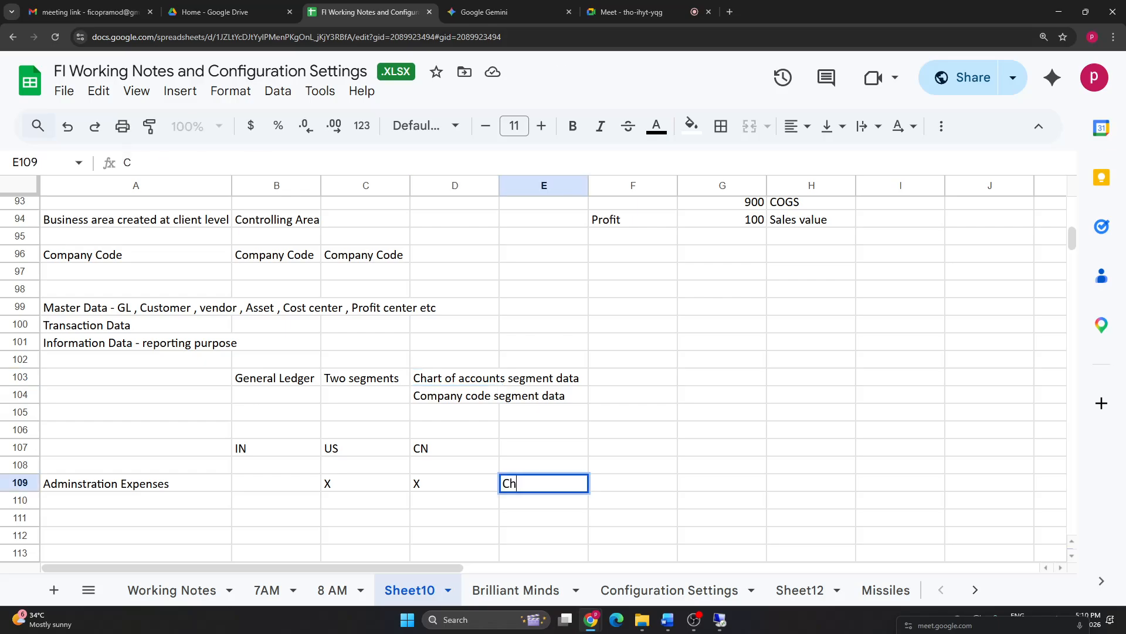
pyautogui.write('art of')
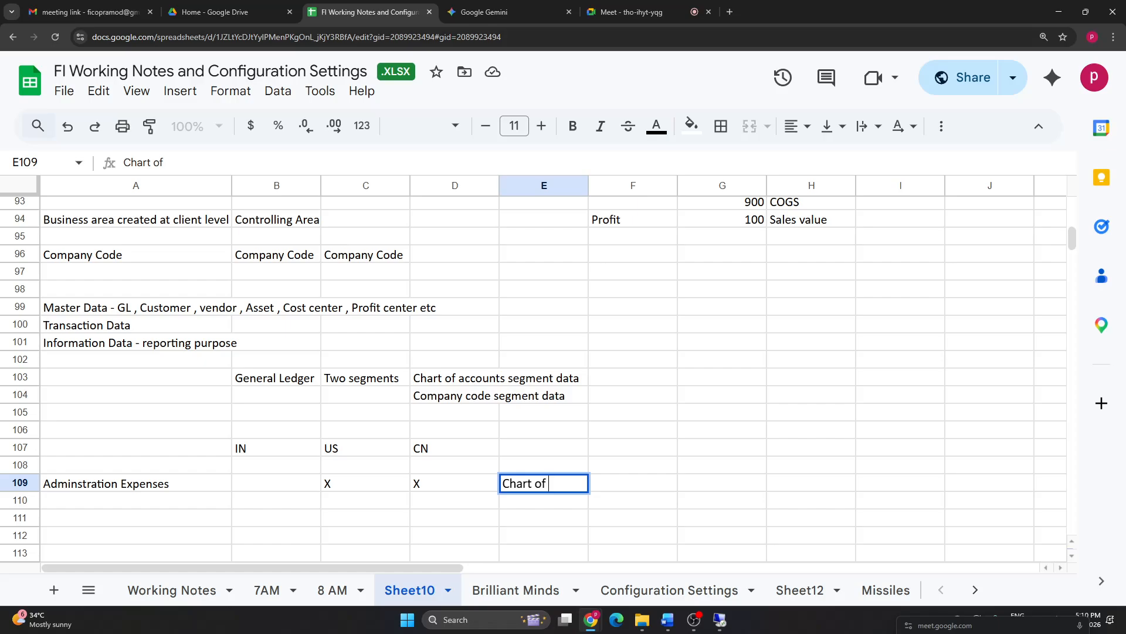
pyautogui.write(' Accounts')
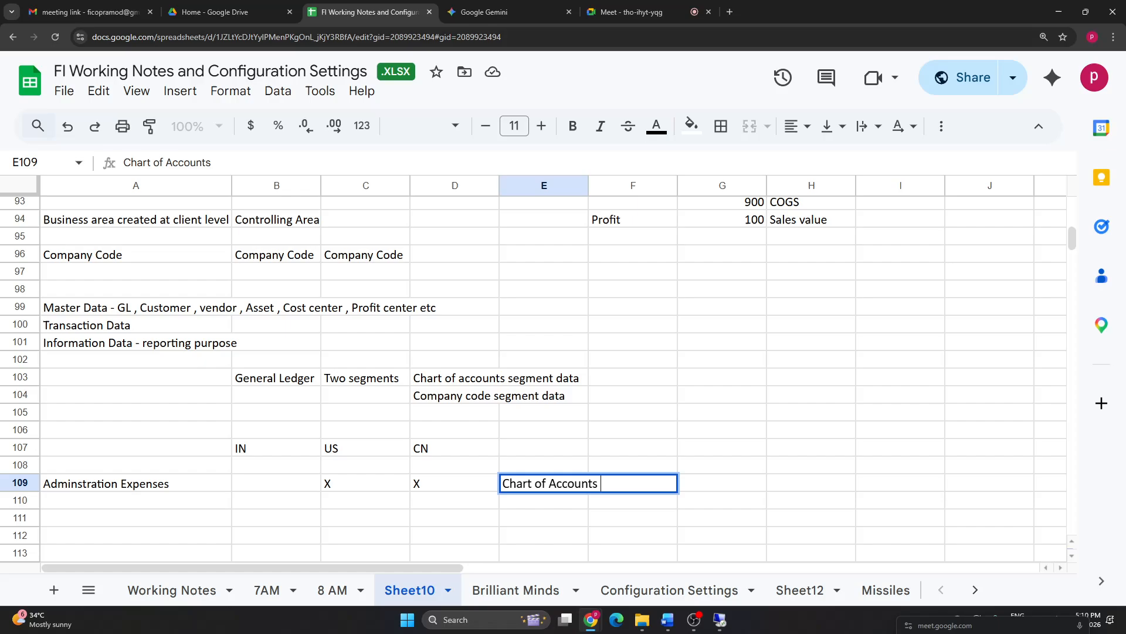
pyautogui.write(' segment data')
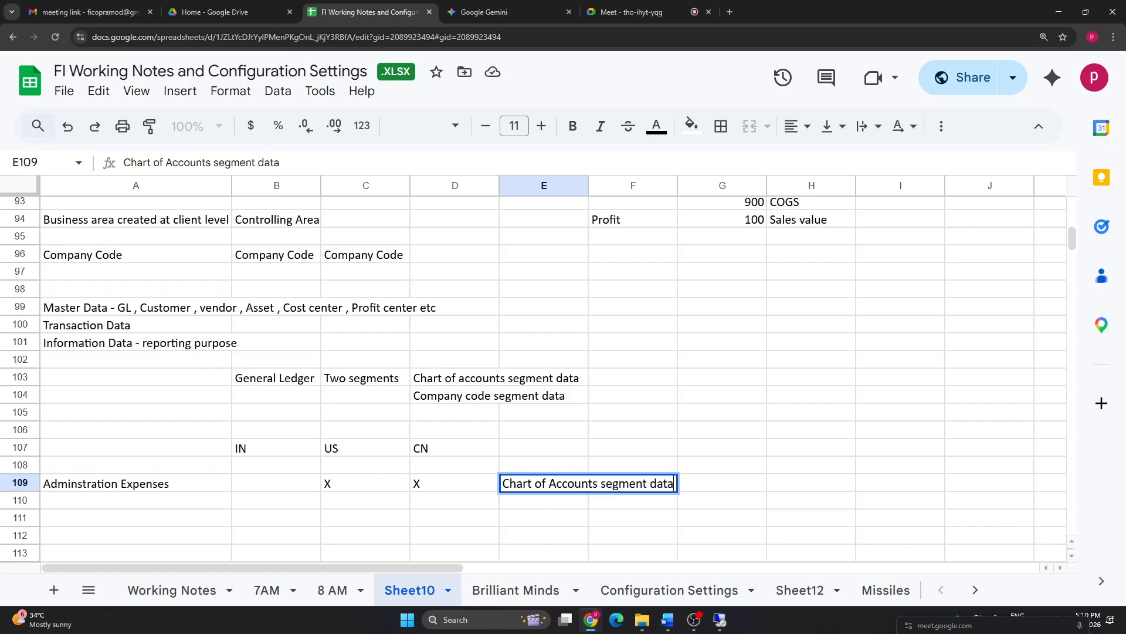
pyautogui.write(' is mandatory')
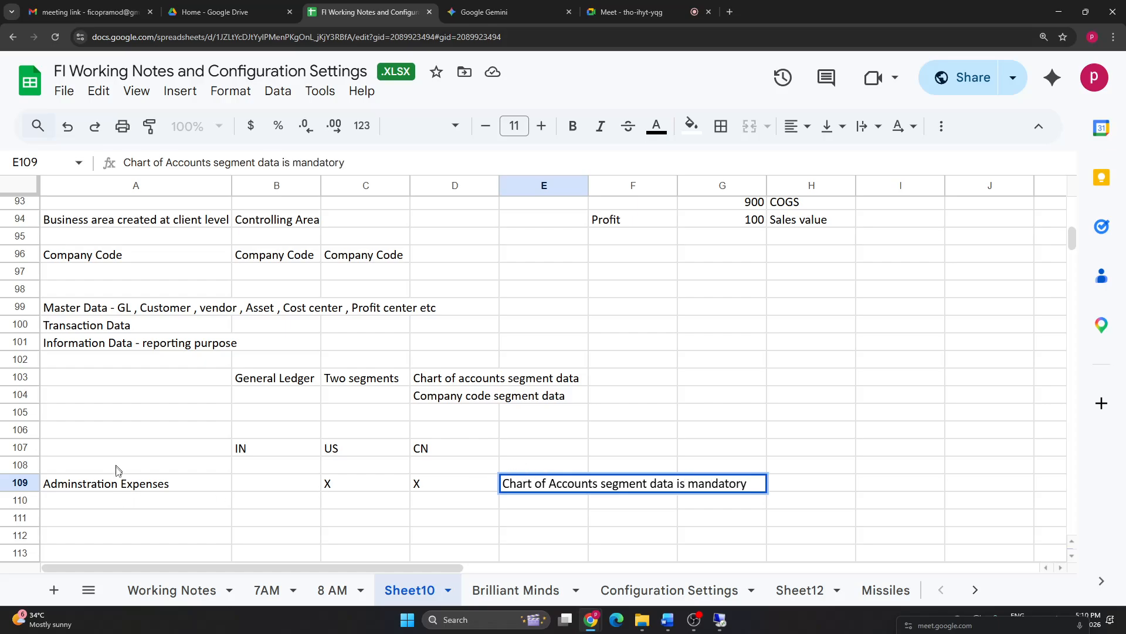
# Step: Enter "Stationery Expenses" as a row label in cell A110
pyautogui.click(140, 511)
pyautogui.write('S')
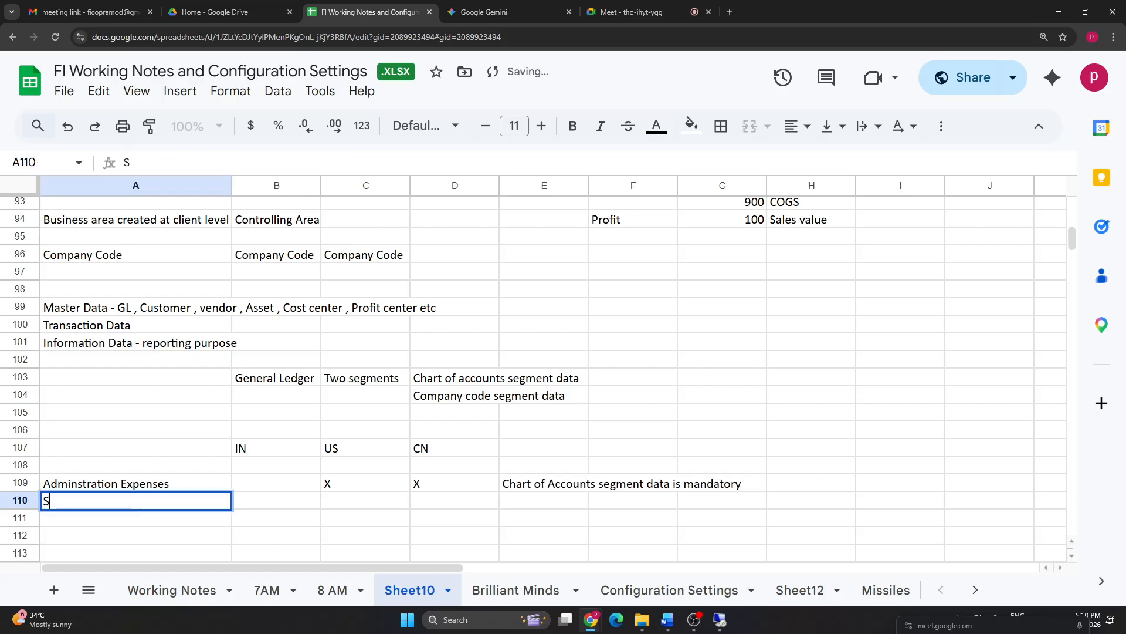
pyautogui.write('tationery ')
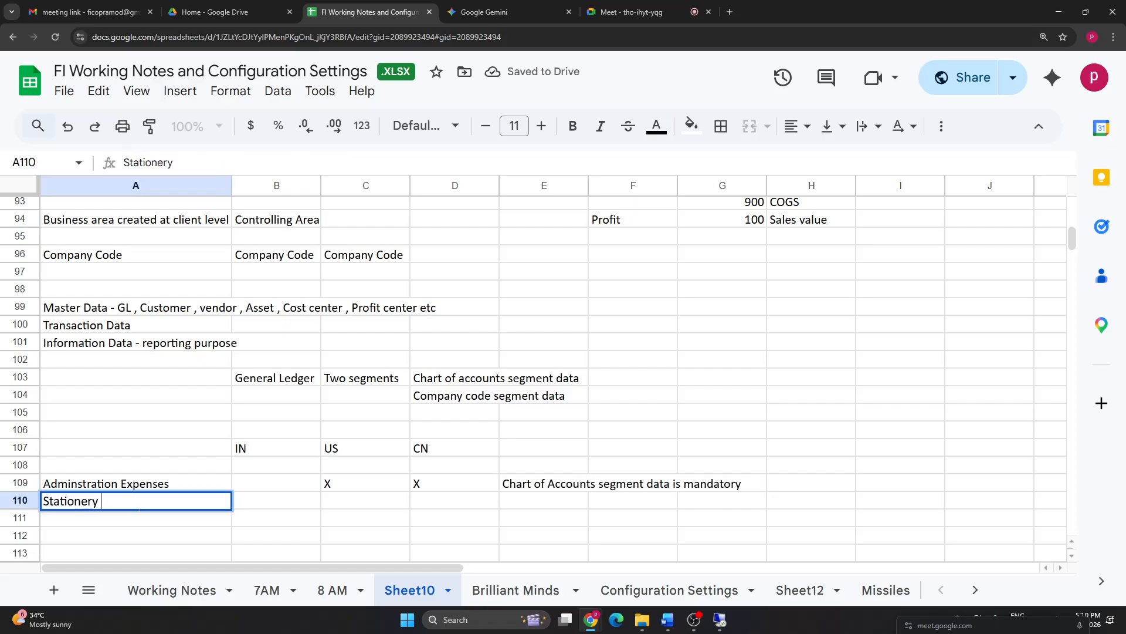
pyautogui.write('Expe')
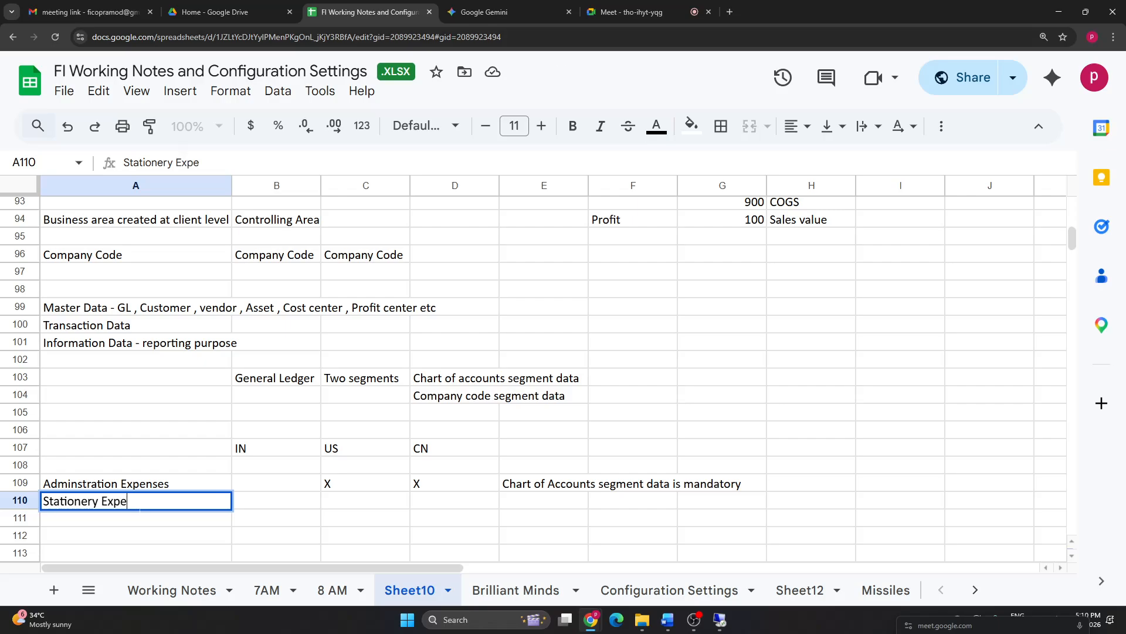
pyautogui.write('nses')
# Step: Mark the Stationery Expenses row with "X" under IN and US, in cells B110 and C110
pyautogui.click(271, 503)
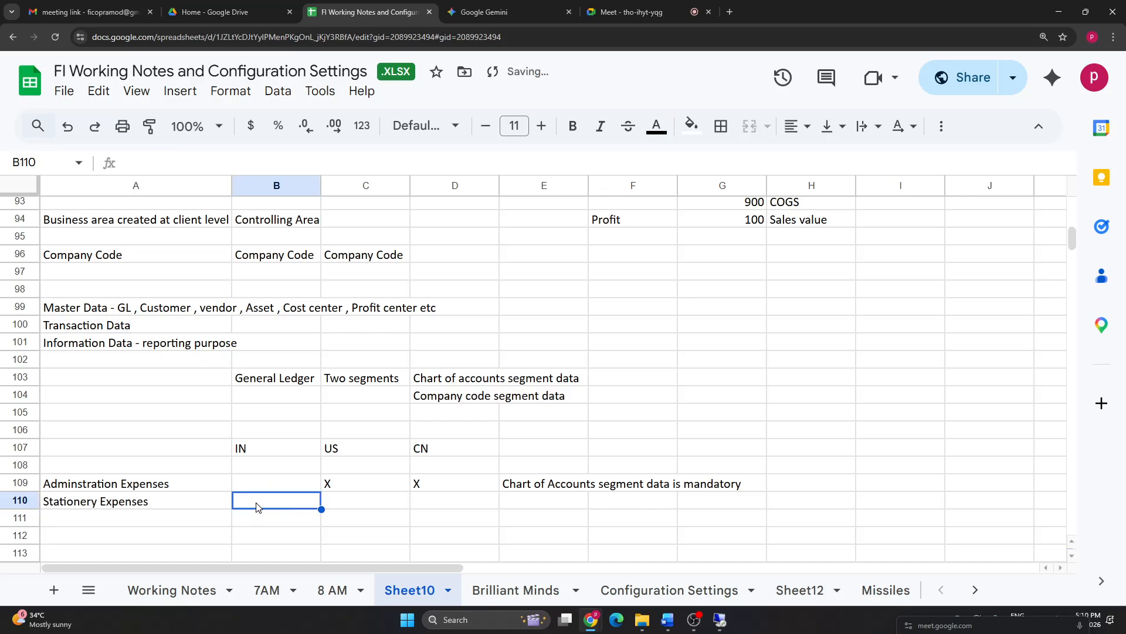
pyautogui.write('X')
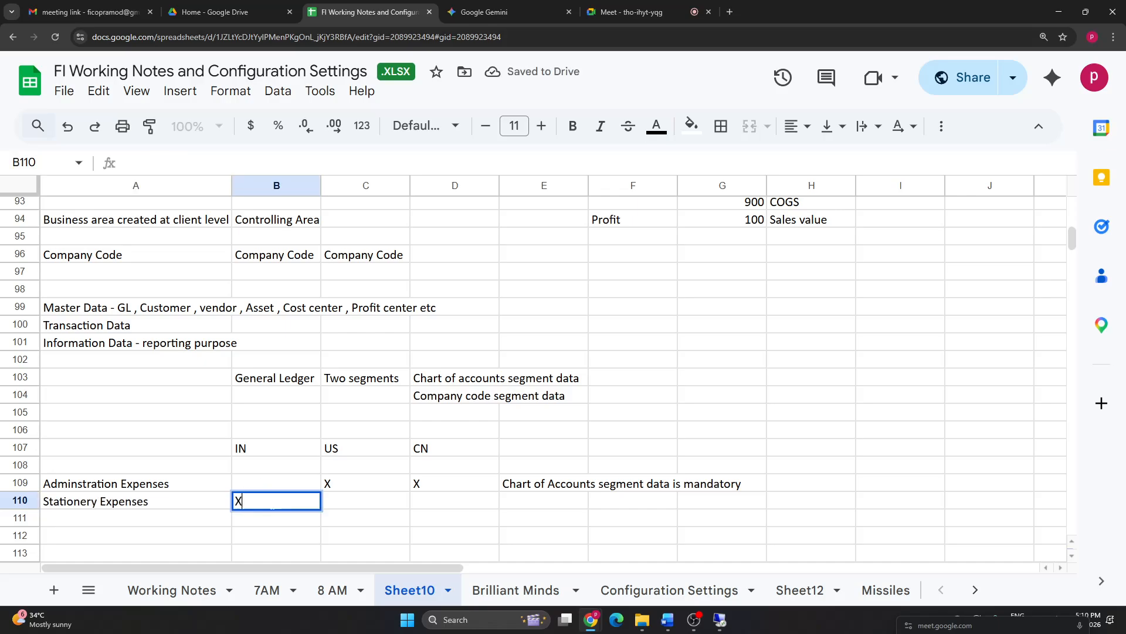
pyautogui.click(354, 502)
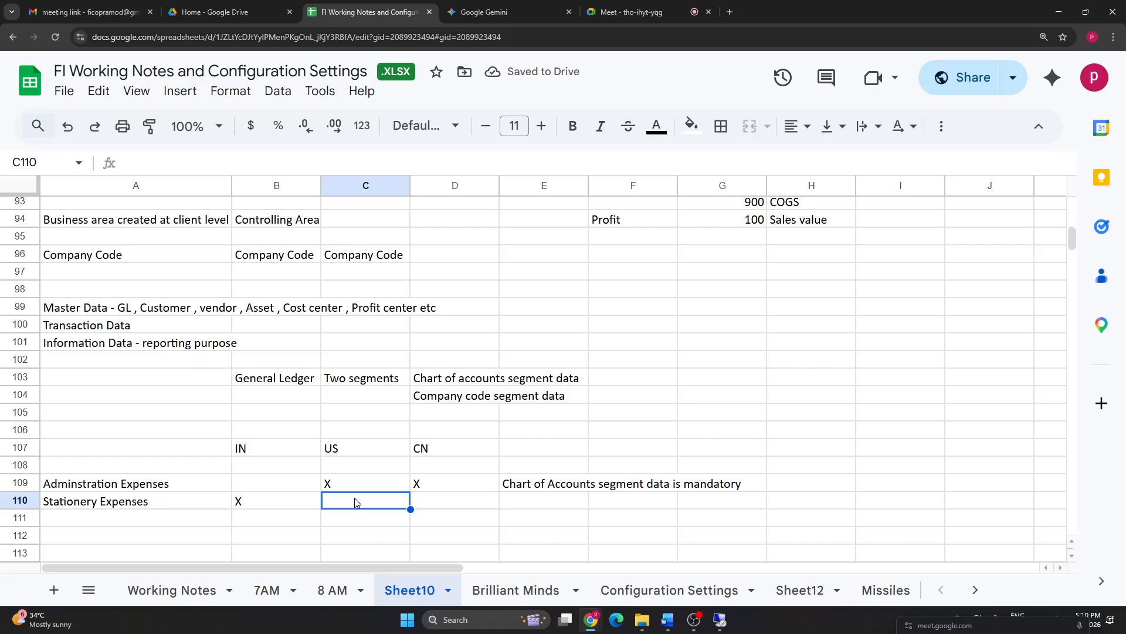
pyautogui.write('X')
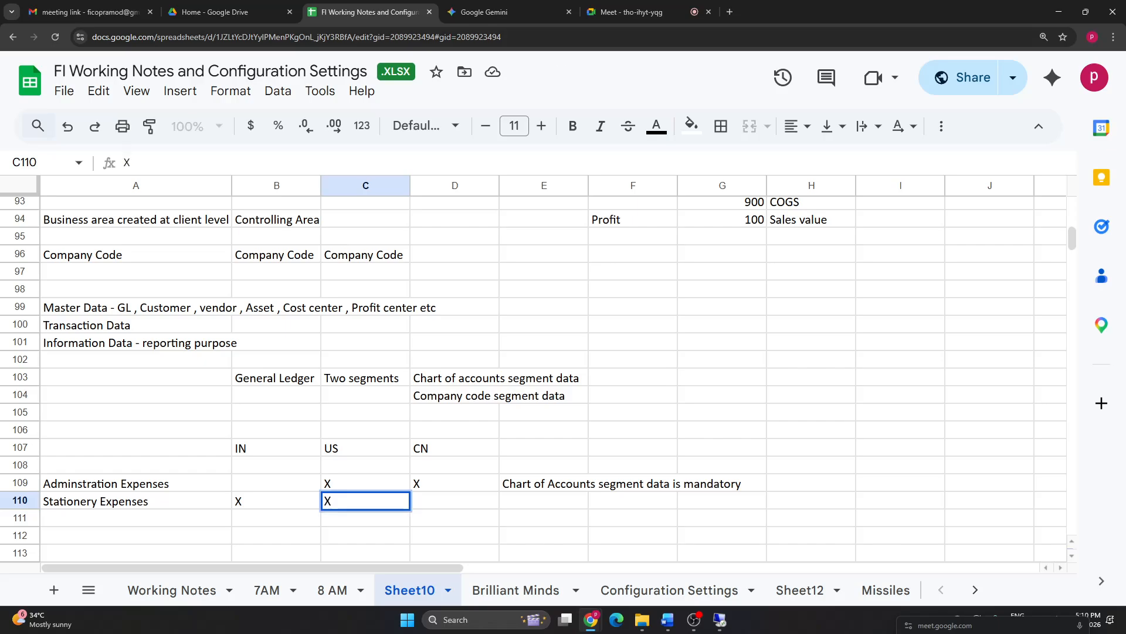
pyautogui.click(446, 505)
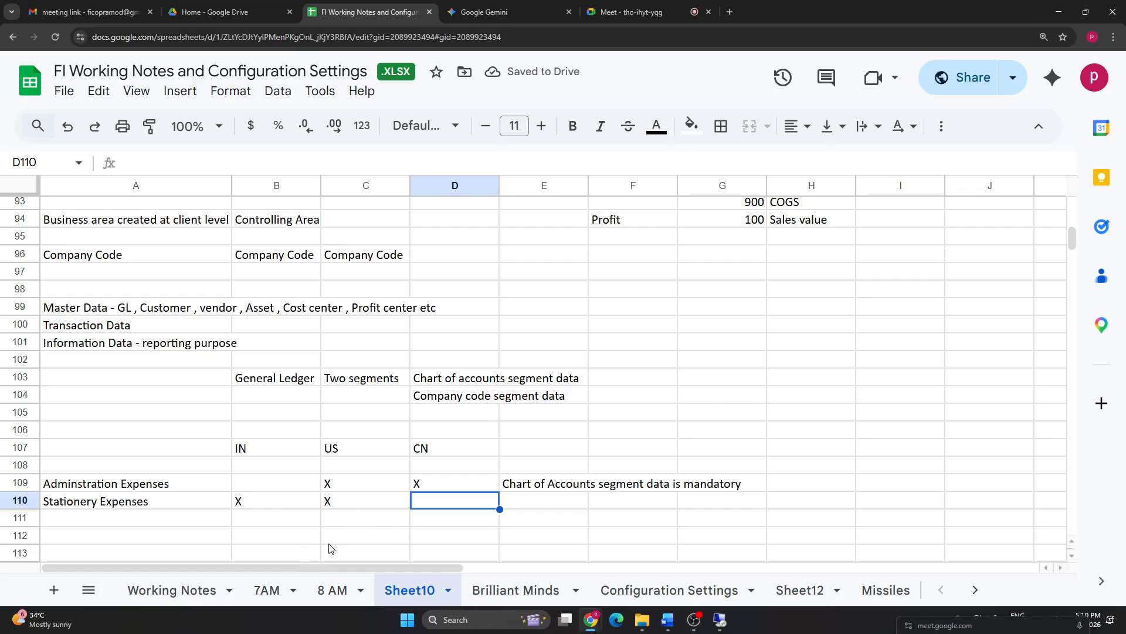
# Step: Move the mandatory segment data note from cell E109 to E107, beside the country codes
pyautogui.click(539, 488)
pyautogui.hotkey('ctrl', 'c')
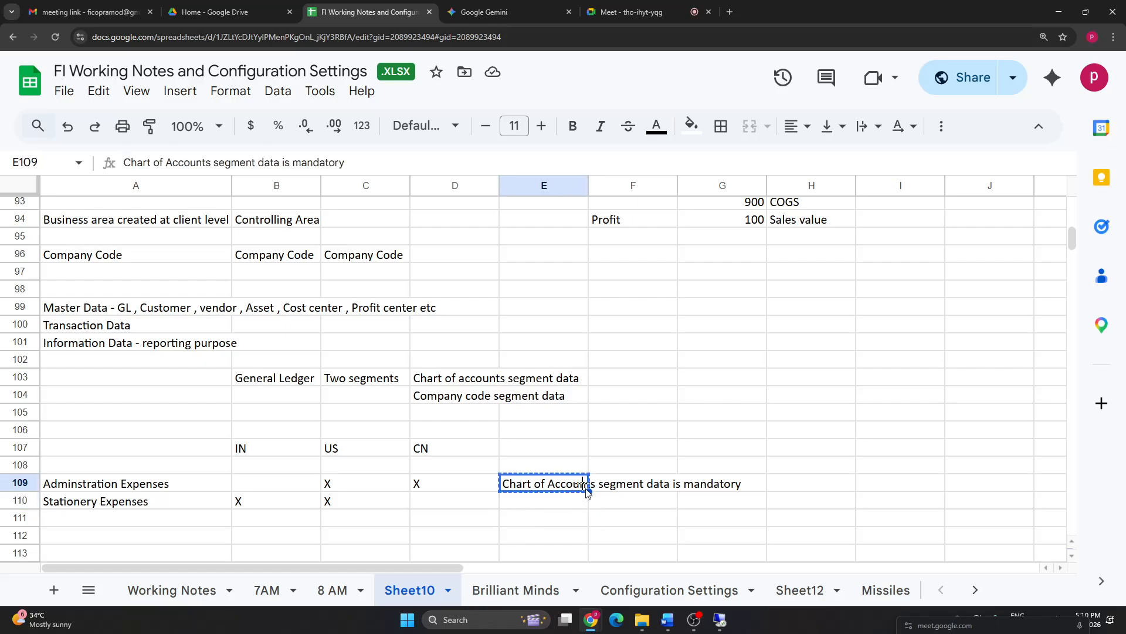
pyautogui.click(568, 452)
pyautogui.hotkey('ctrl', 'v')
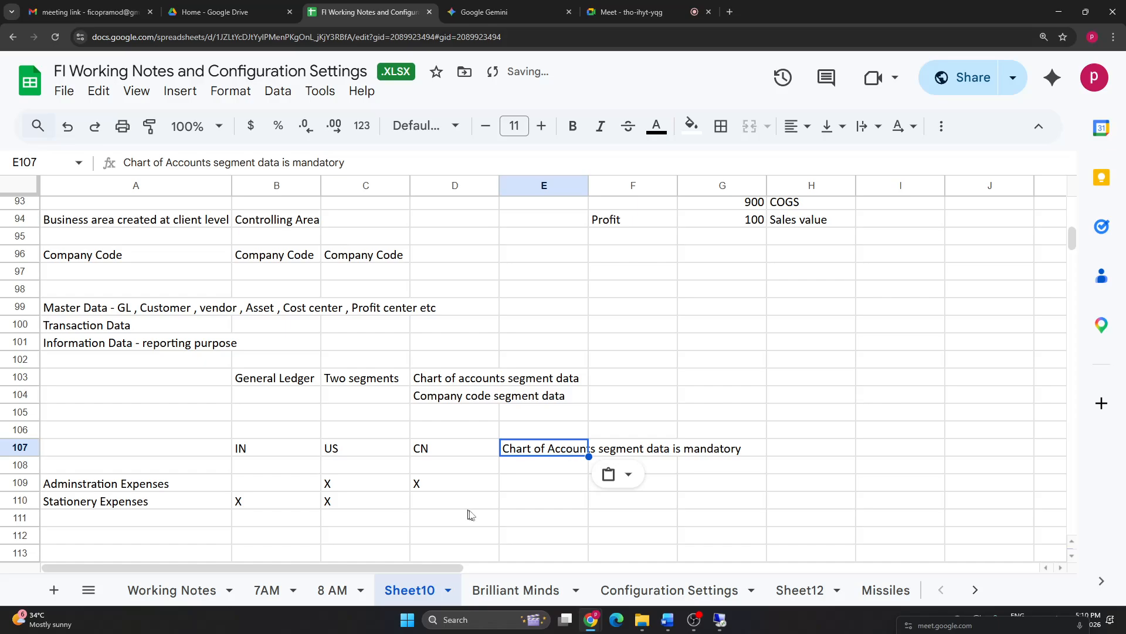
pyautogui.click(513, 487)
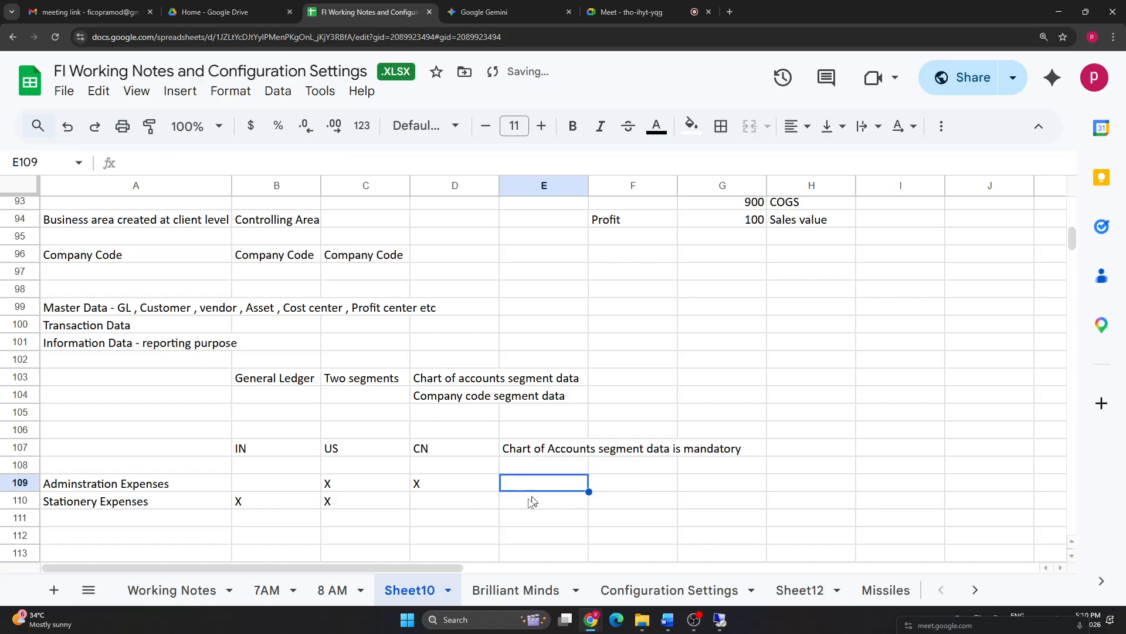
# Step: Enter "is mandatory" in cell F103, beside the chart of accounts segment entry
pyautogui.click(535, 454)
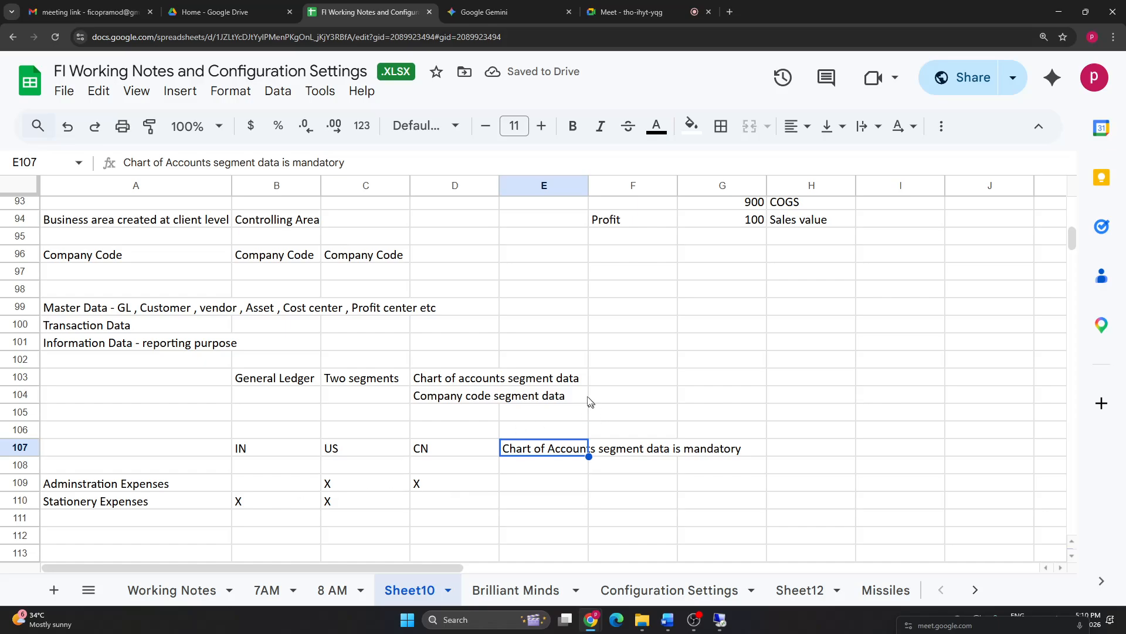
pyautogui.click(457, 380)
pyautogui.click(684, 382)
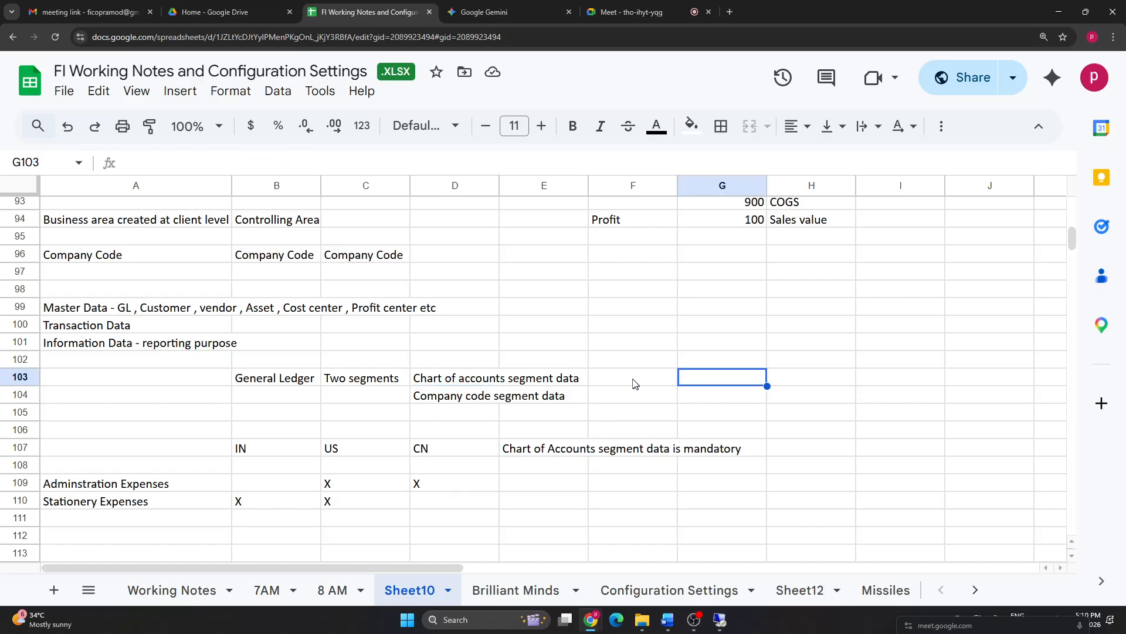
pyautogui.click(635, 382)
pyautogui.write('is ma')
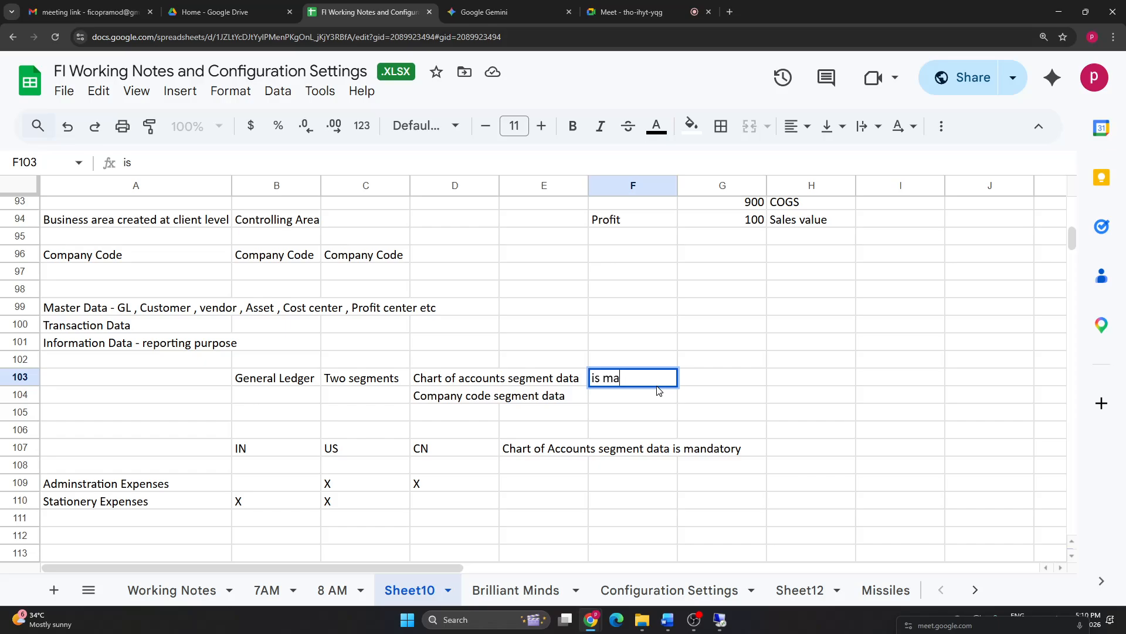
pyautogui.write('ndatory')
pyautogui.click(841, 401)
pyautogui.moveTo(446, 380); pyautogui.dragTo(653, 385)
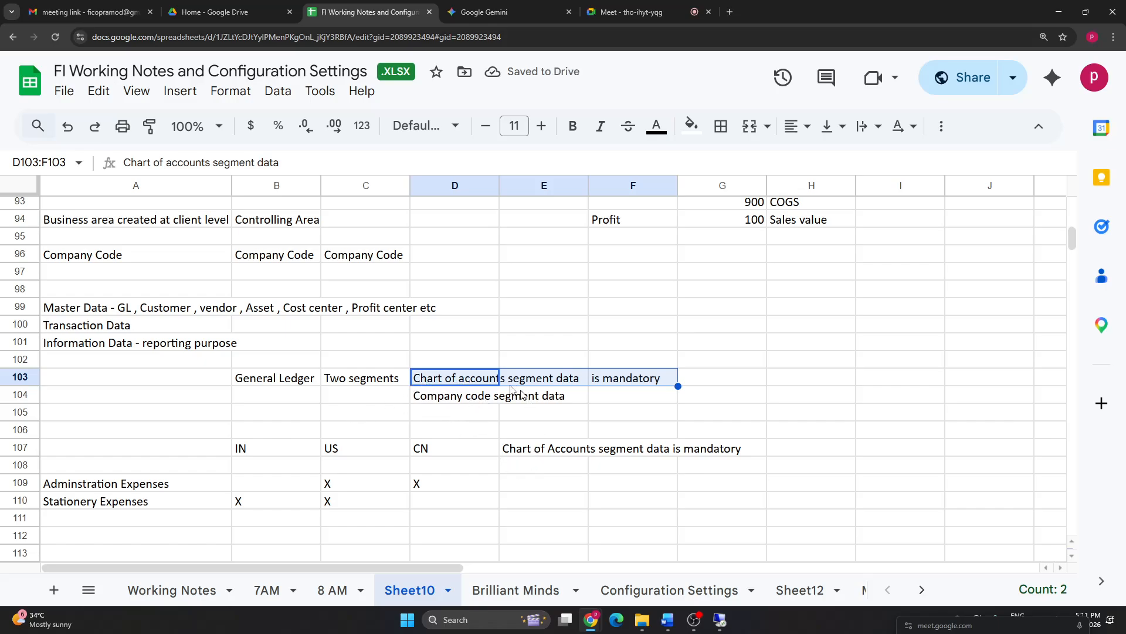
pyautogui.click(538, 458)
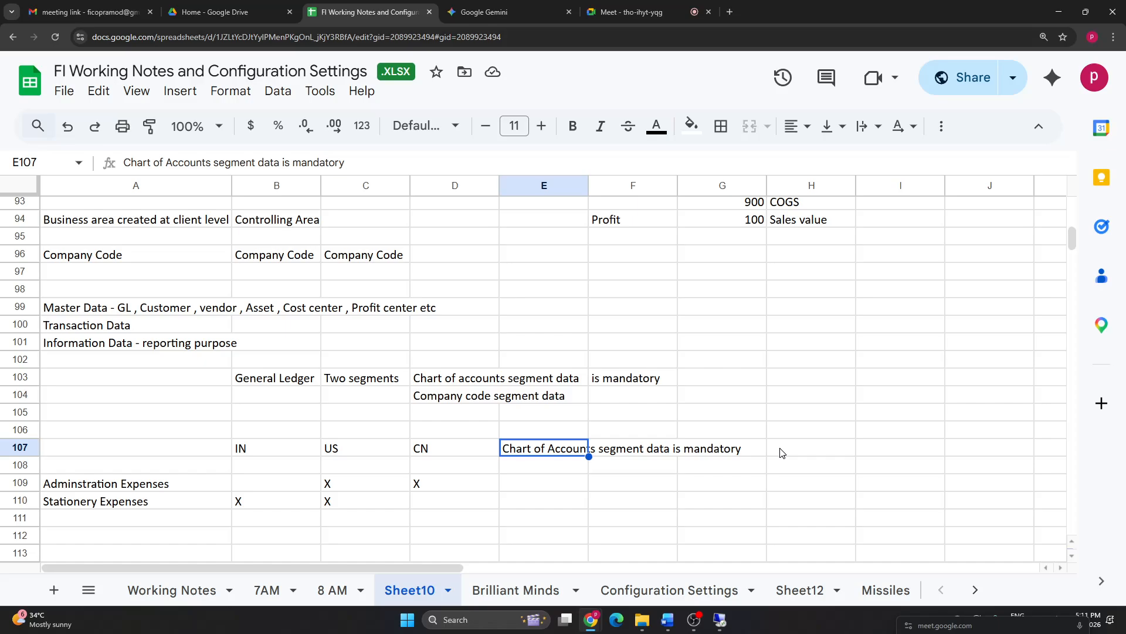
pyautogui.click(66, 485)
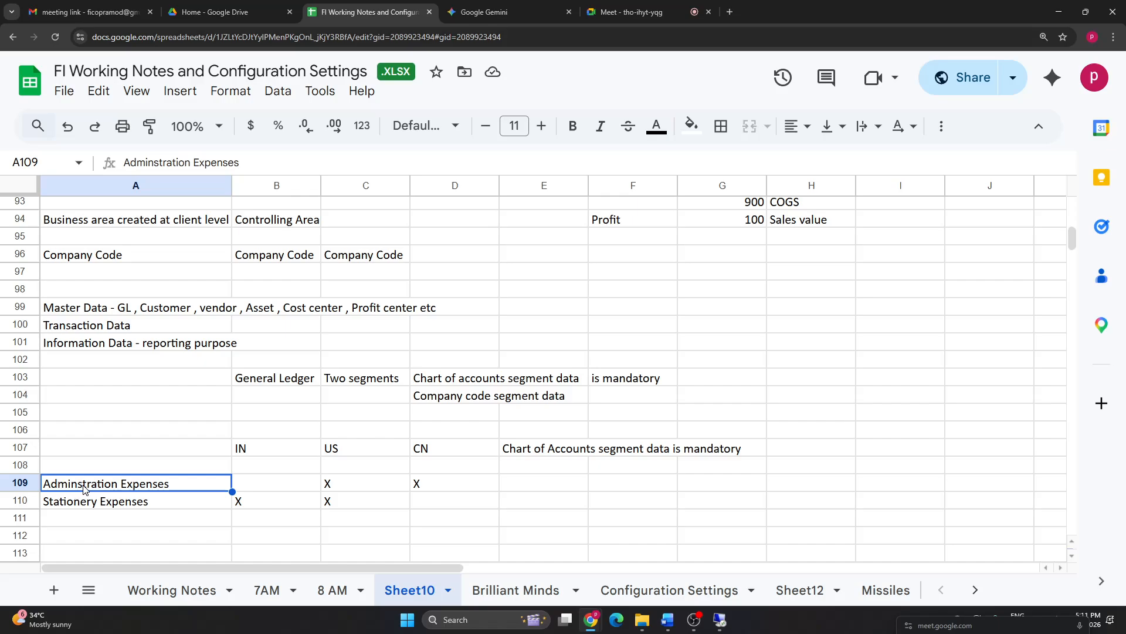
pyautogui.moveTo(114, 435); pyautogui.dragTo(275, 431)
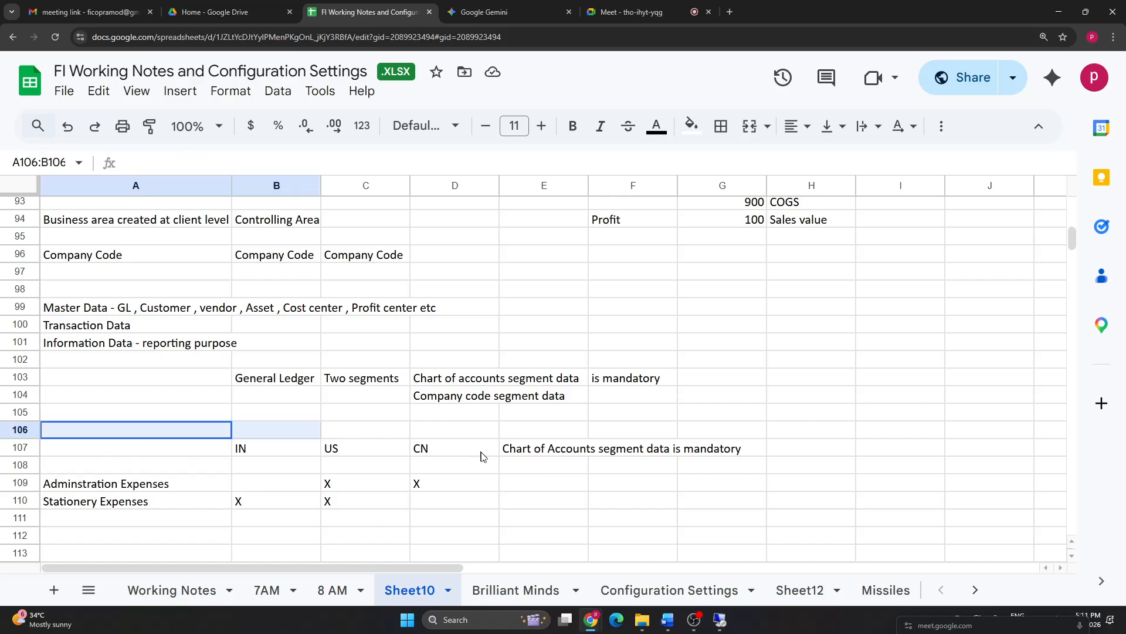
pyautogui.moveTo(481, 457); pyautogui.dragTo(728, 504)
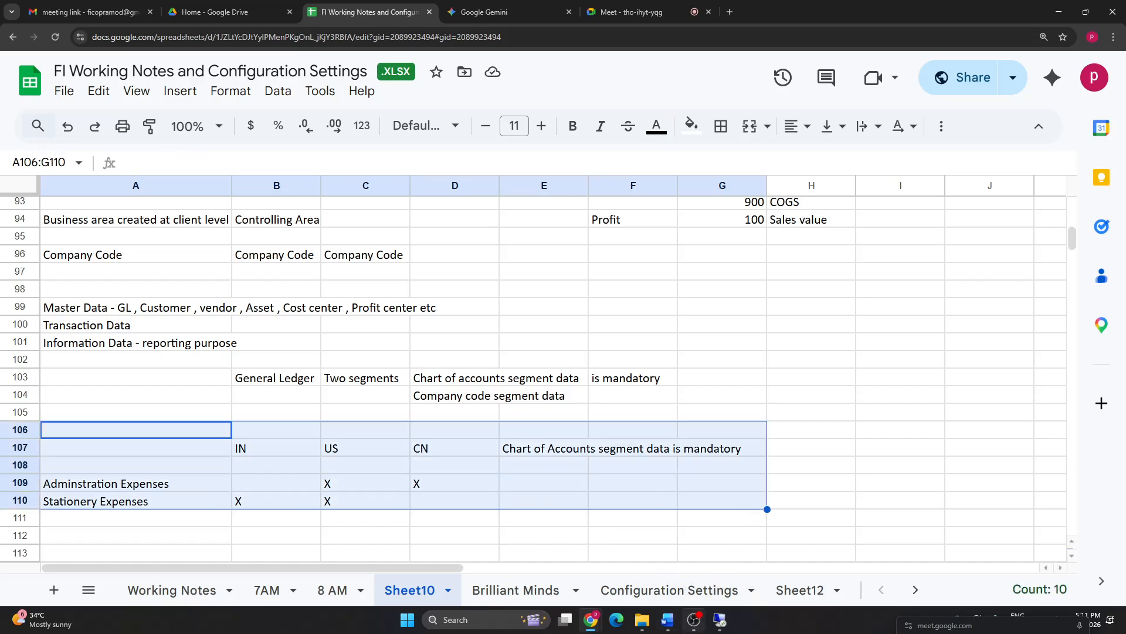
pyautogui.click(473, 524)
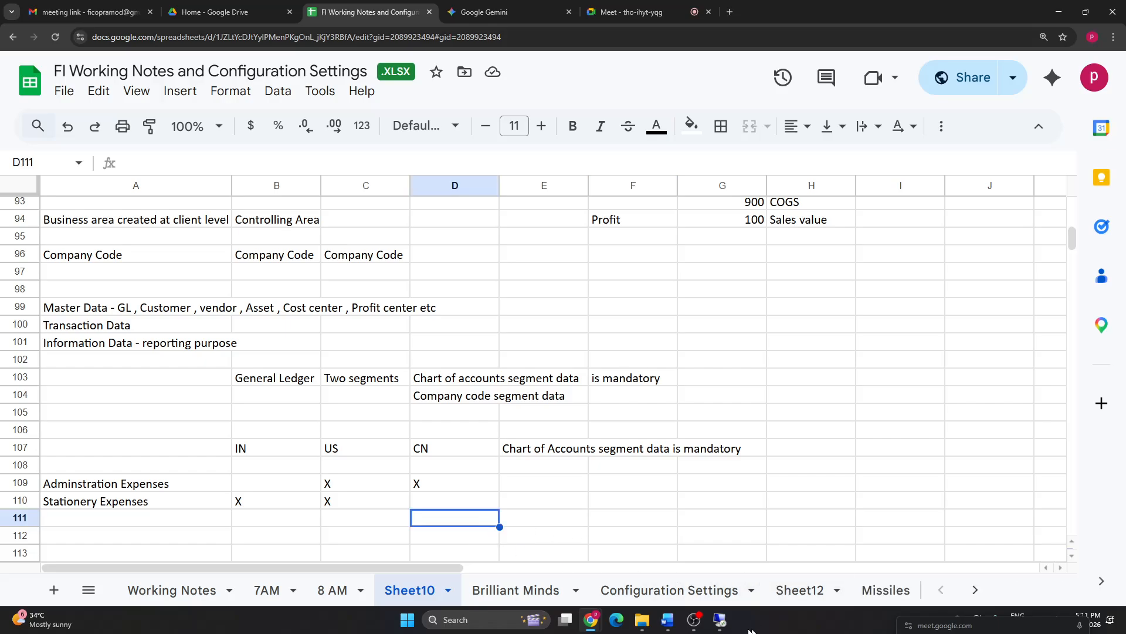
# Step: Switch to SAP Easy Access and expand Accounting, Financial Accounting and General Ledger in the SAP Menu tree
pyautogui.click(721, 619)
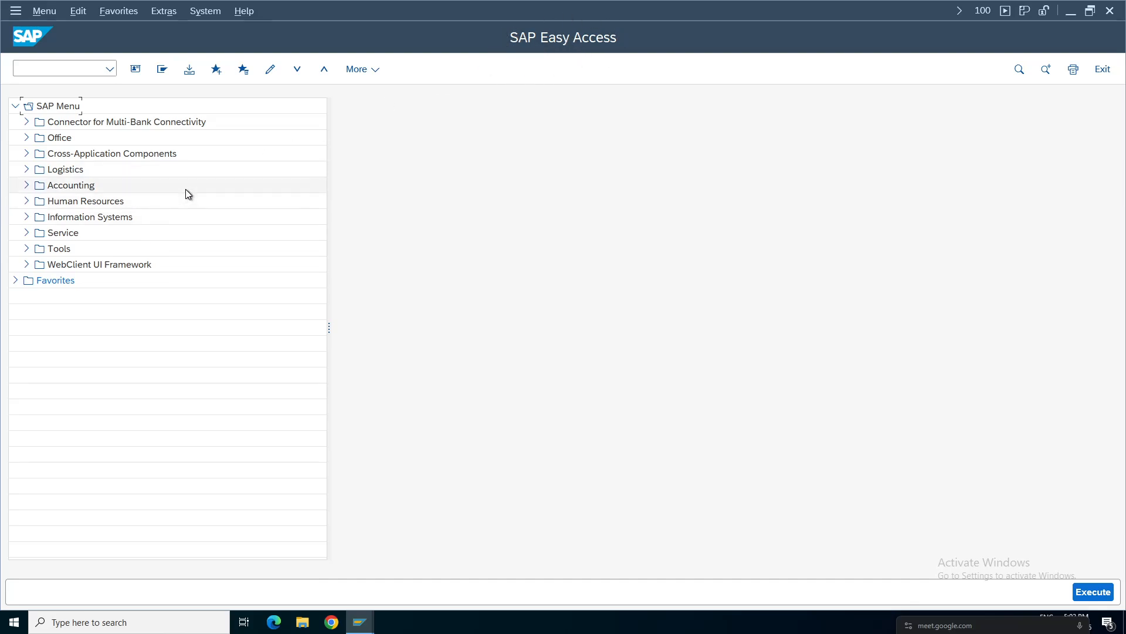
pyautogui.click(58, 186)
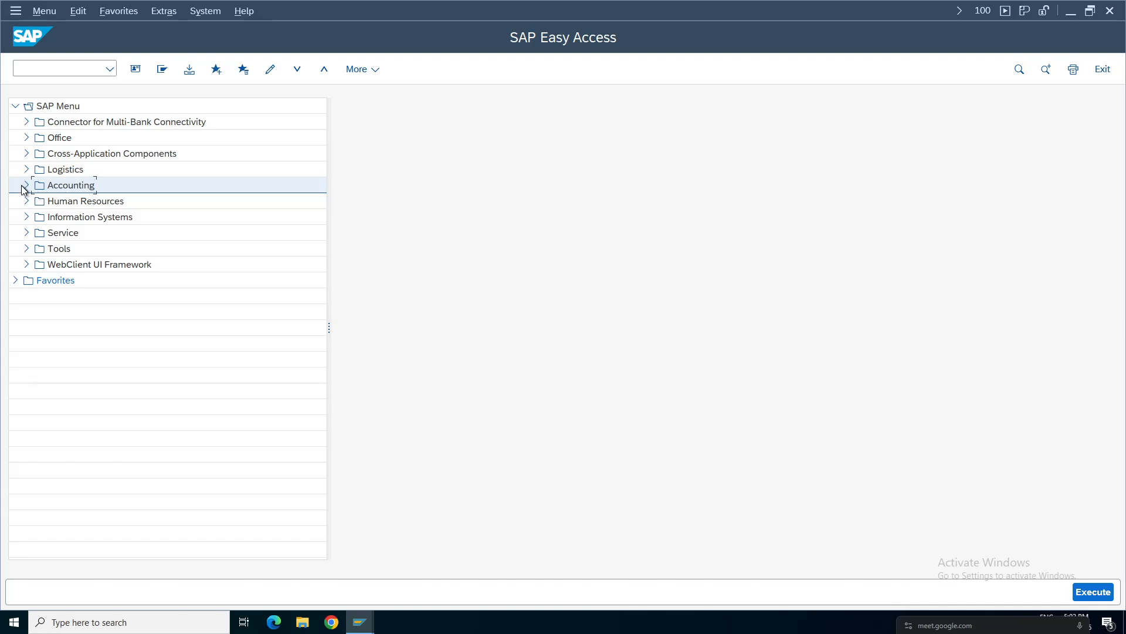
pyautogui.doubleClick(71, 187)
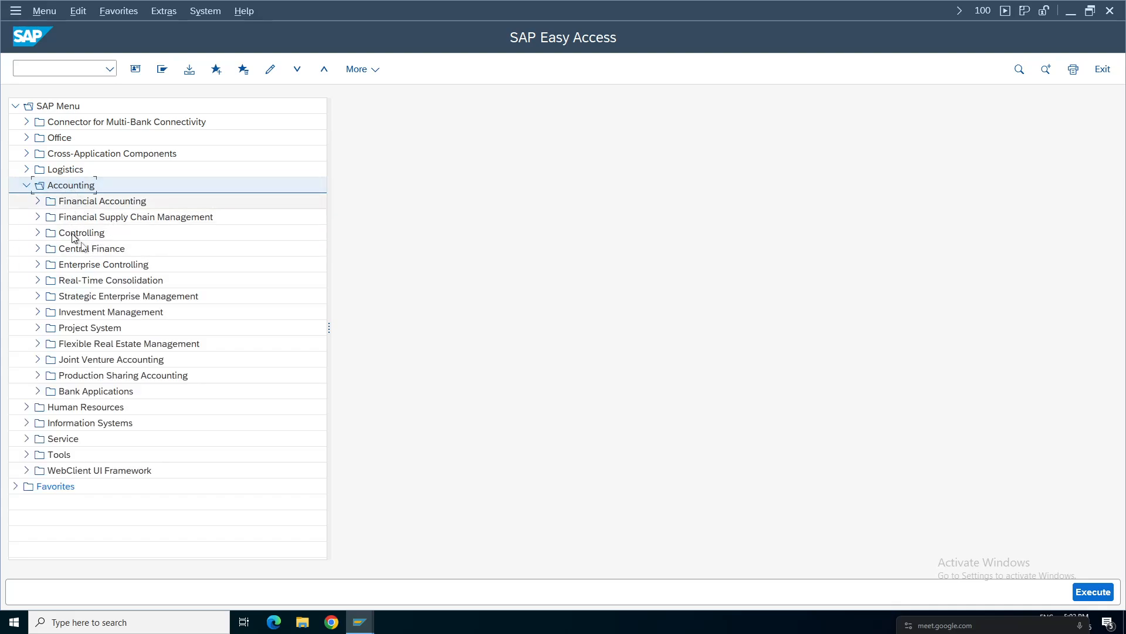
pyautogui.doubleClick(75, 203)
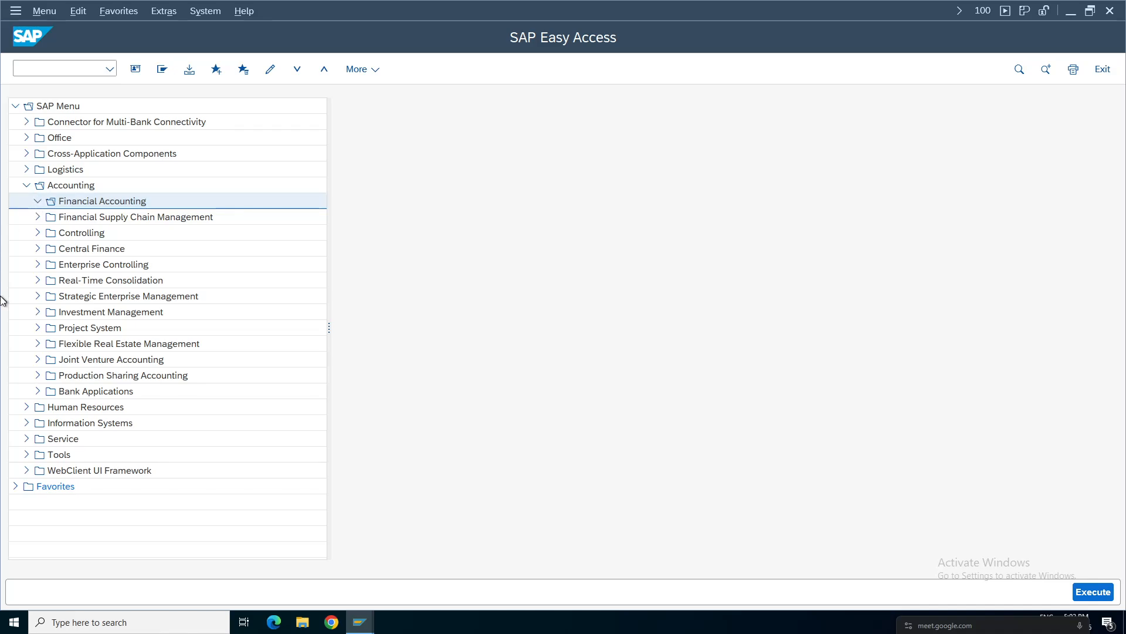
pyautogui.click(87, 219)
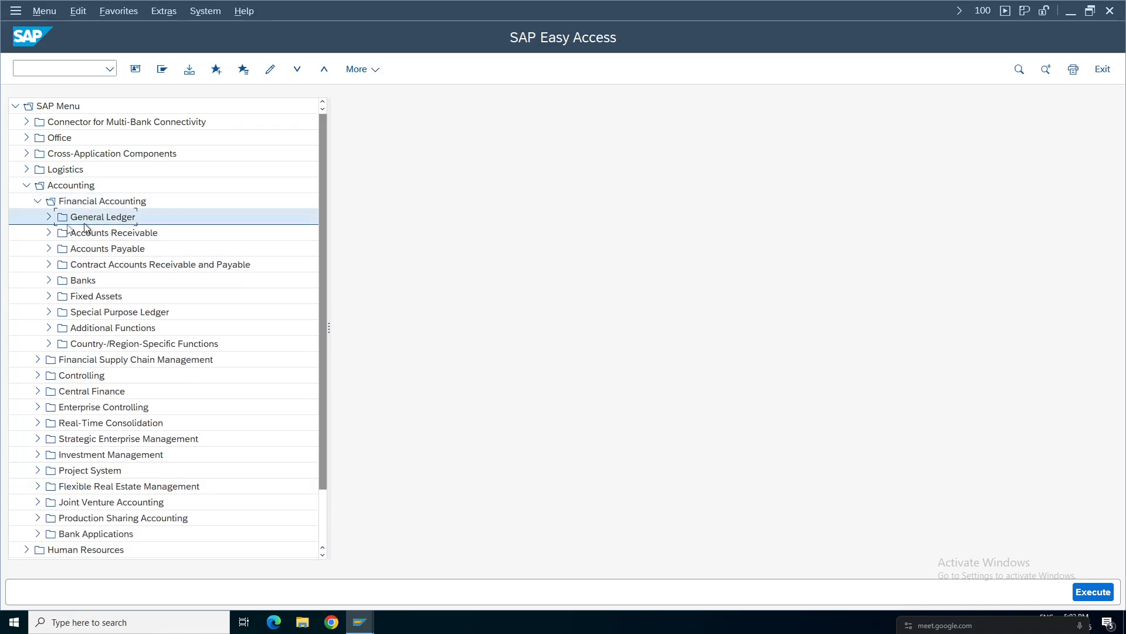
pyautogui.click(49, 218)
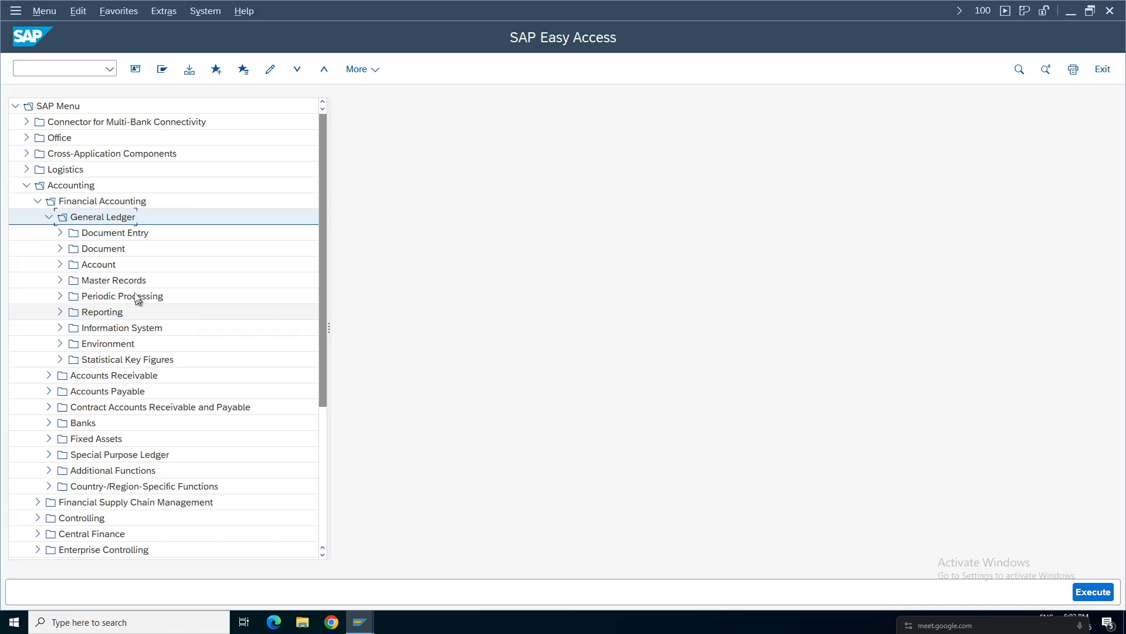
# Step: Examine the General Ledger subfolders, from Document Entry through Information System
pyautogui.click(101, 235)
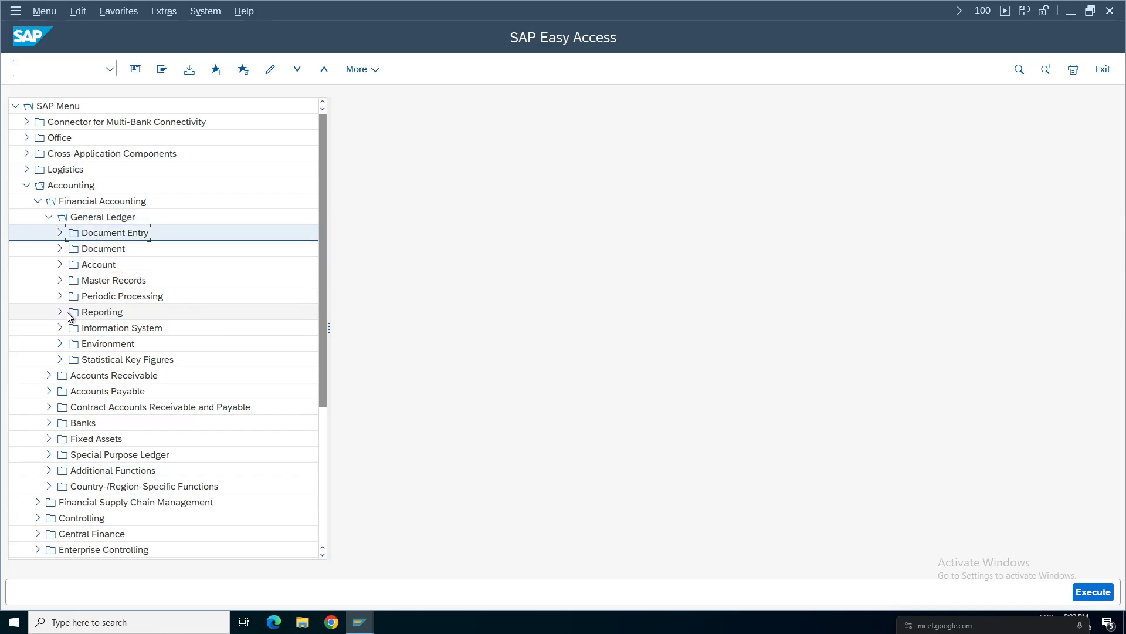
pyautogui.click(99, 249)
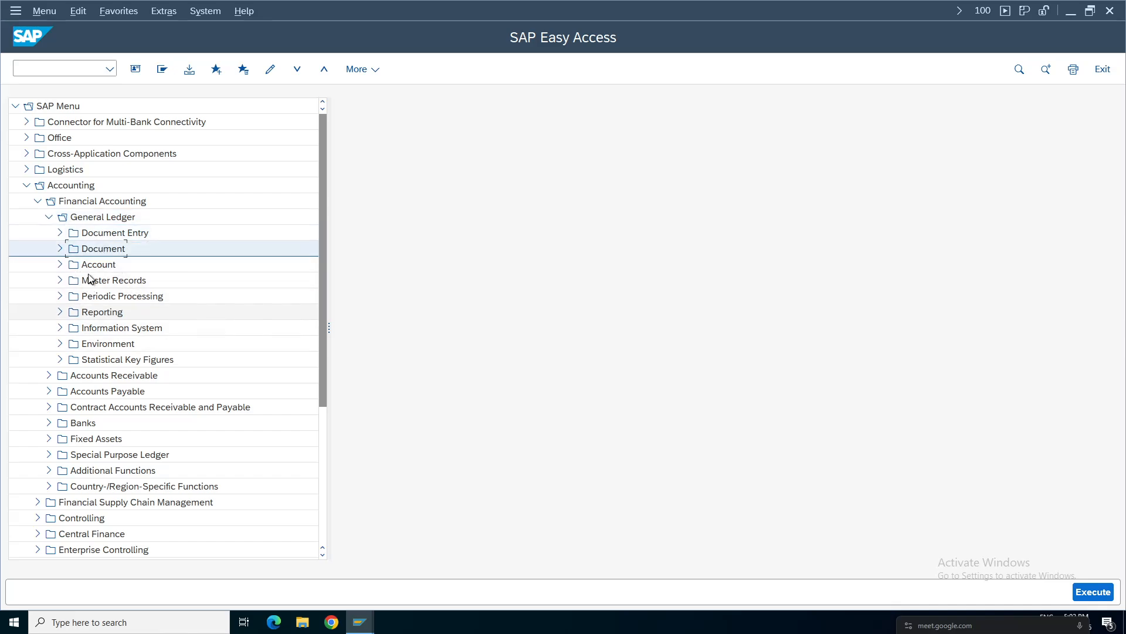
pyautogui.click(94, 267)
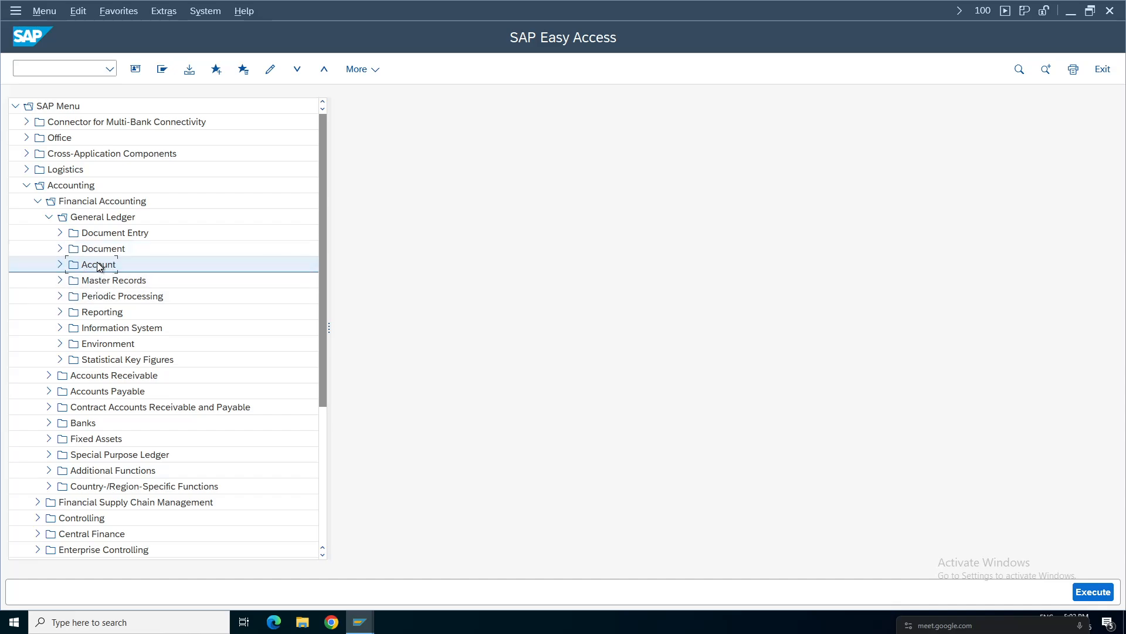
pyautogui.click(100, 282)
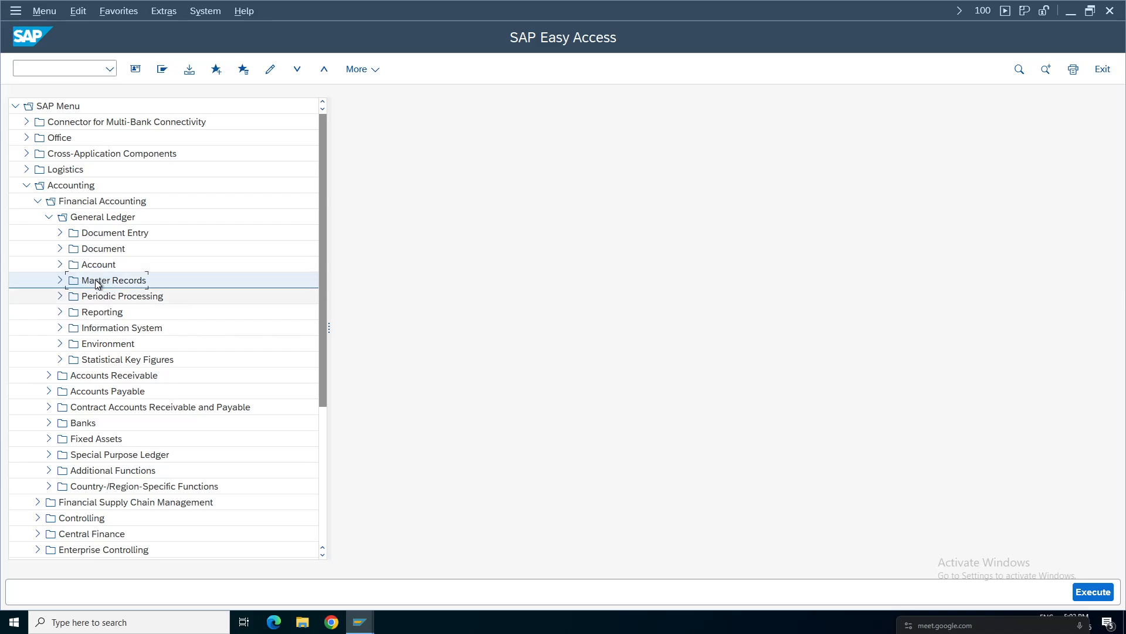
pyautogui.click(117, 299)
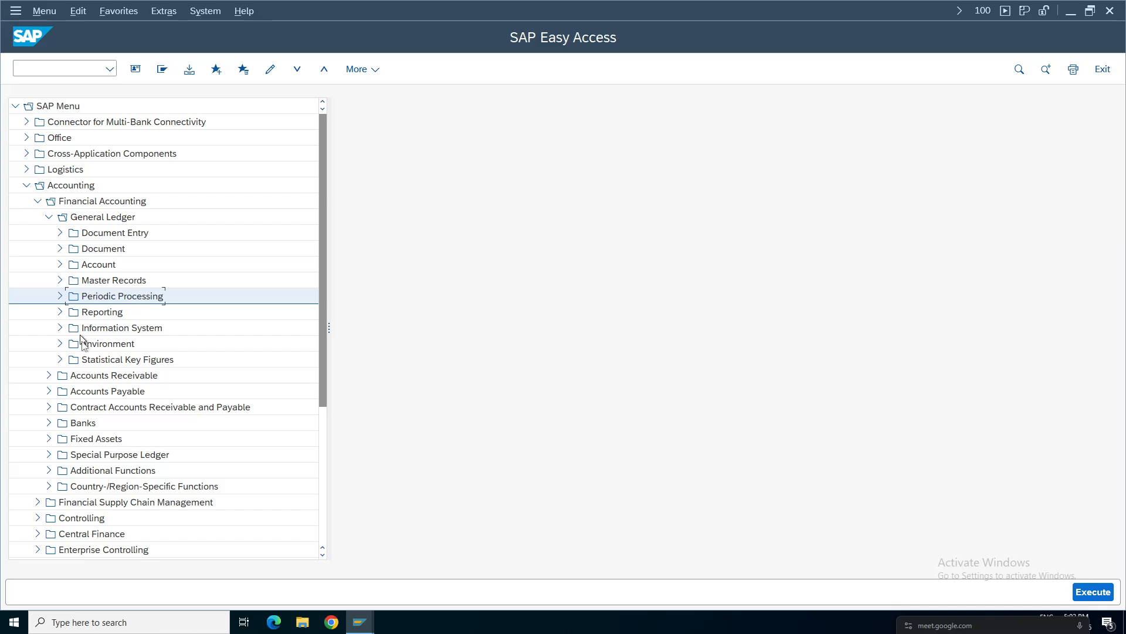
pyautogui.click(97, 316)
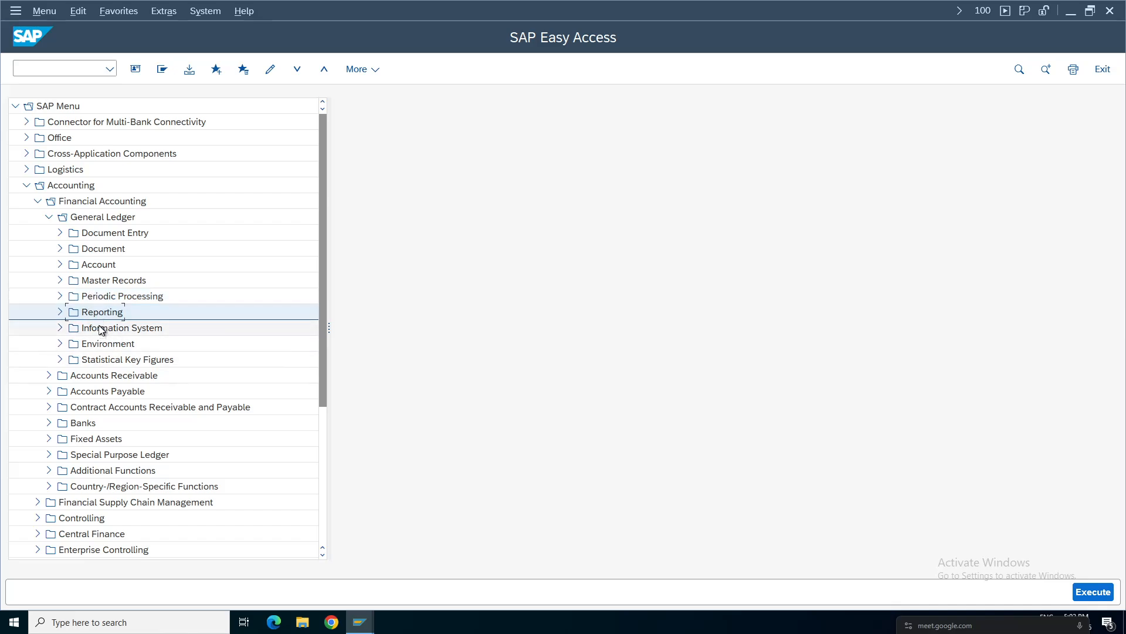
pyautogui.click(98, 327)
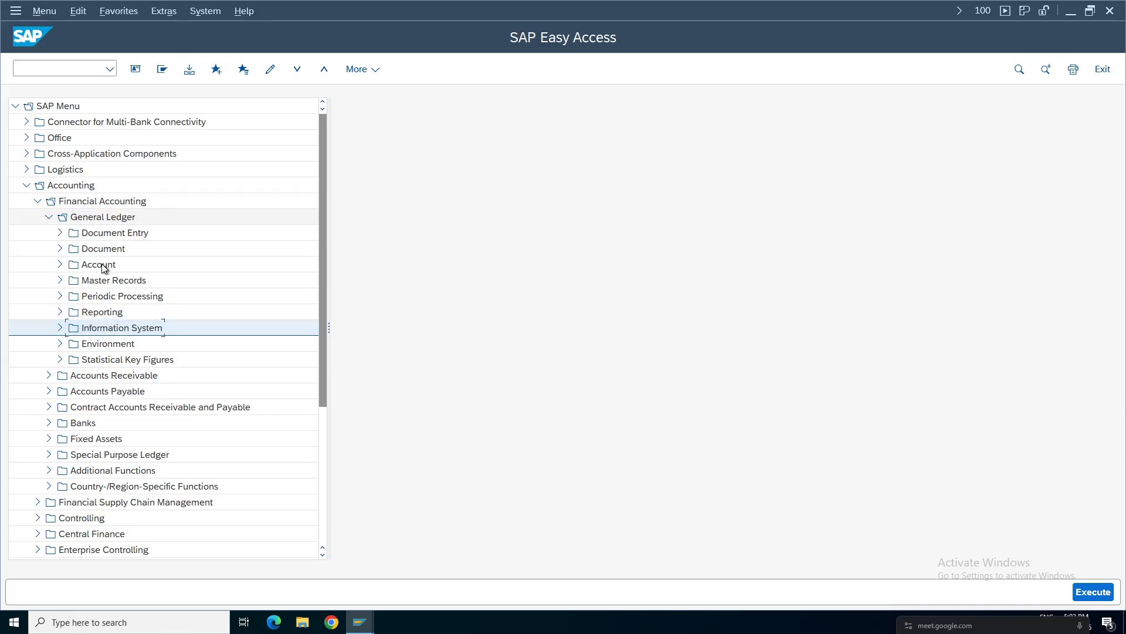
pyautogui.click(104, 235)
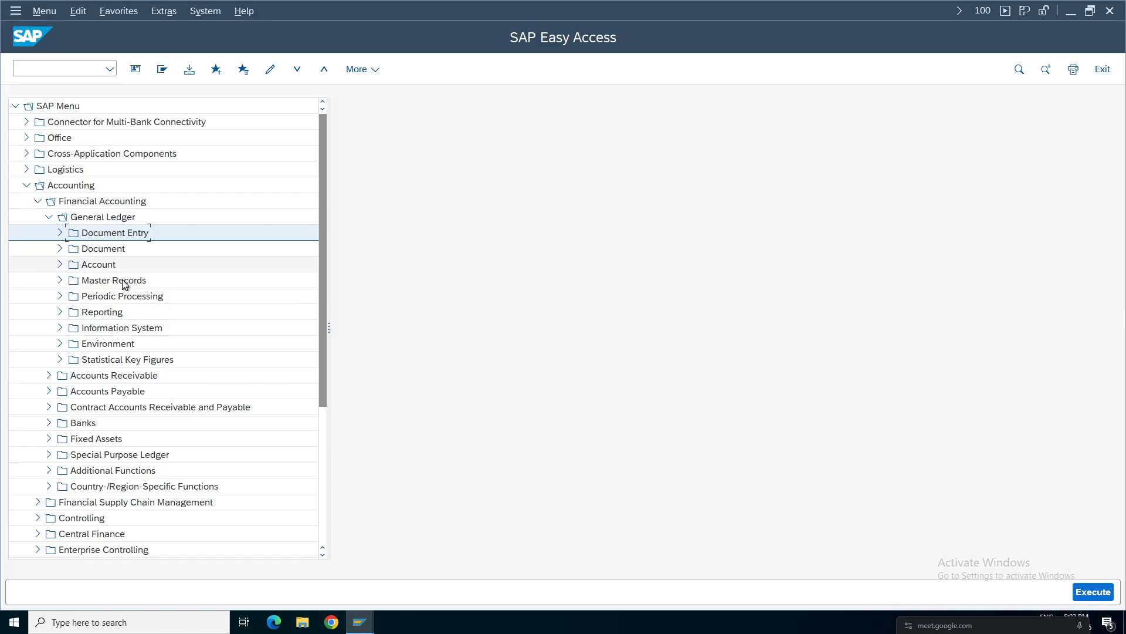
# Step: Expand Master Records, G/L Accounts and Individual Processing under General Ledger
pyautogui.click(88, 280)
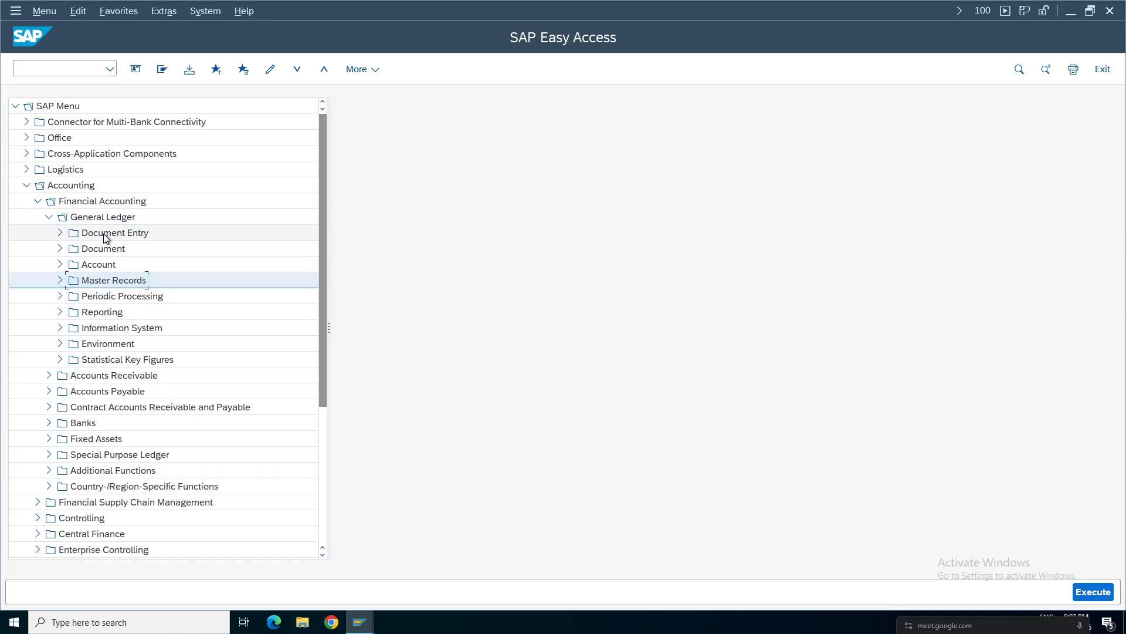
pyautogui.click(59, 281)
pyautogui.click(111, 297)
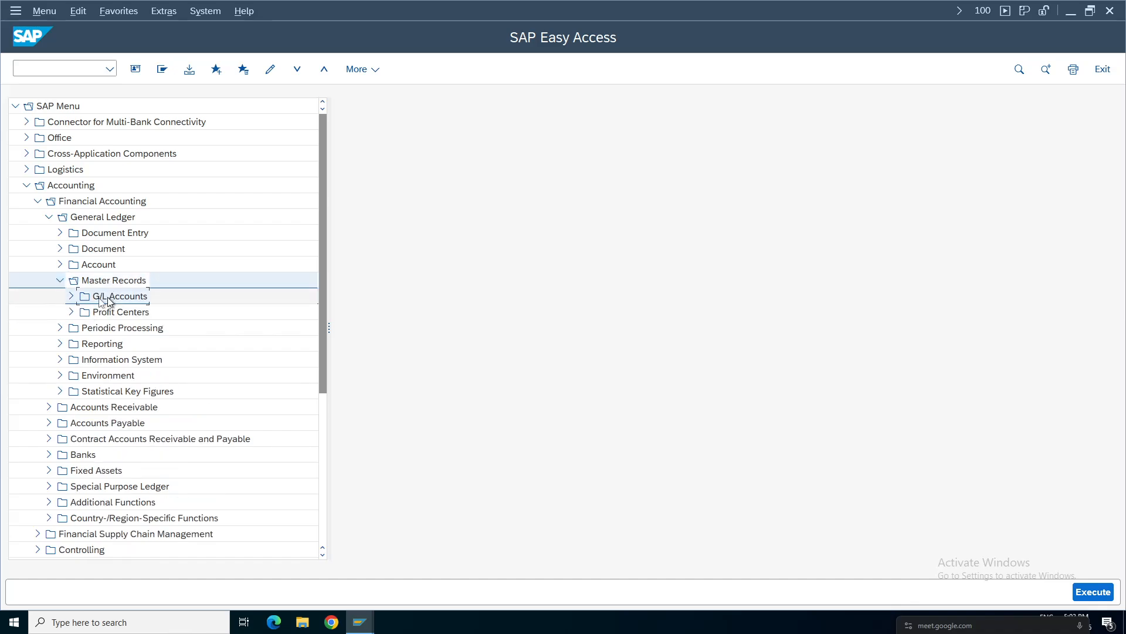
pyautogui.click(71, 296)
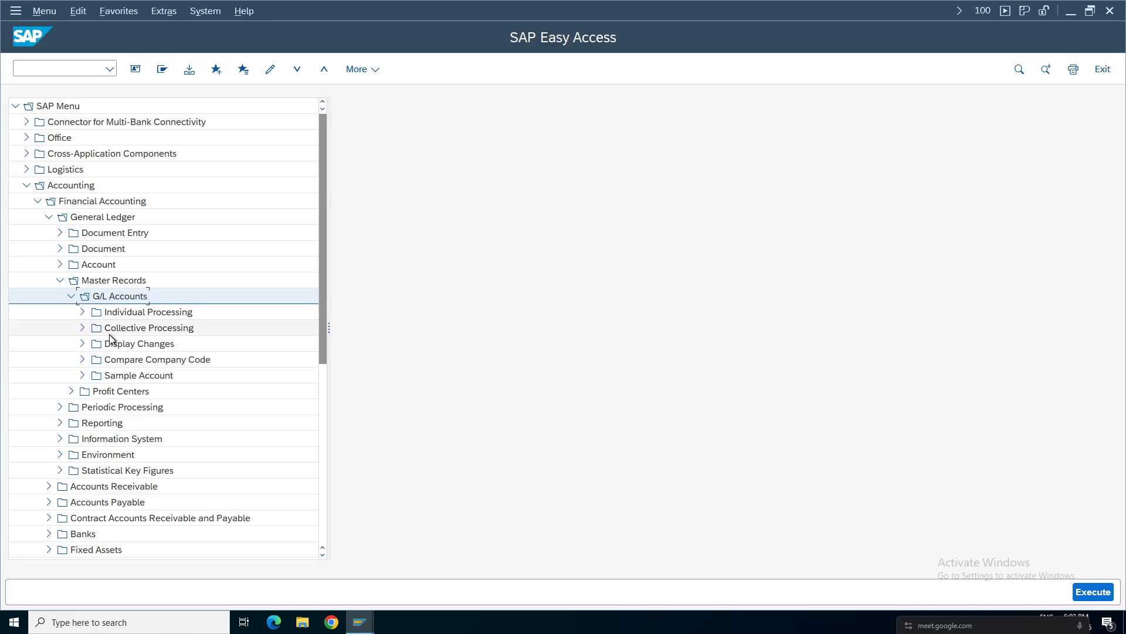
pyautogui.click(71, 317)
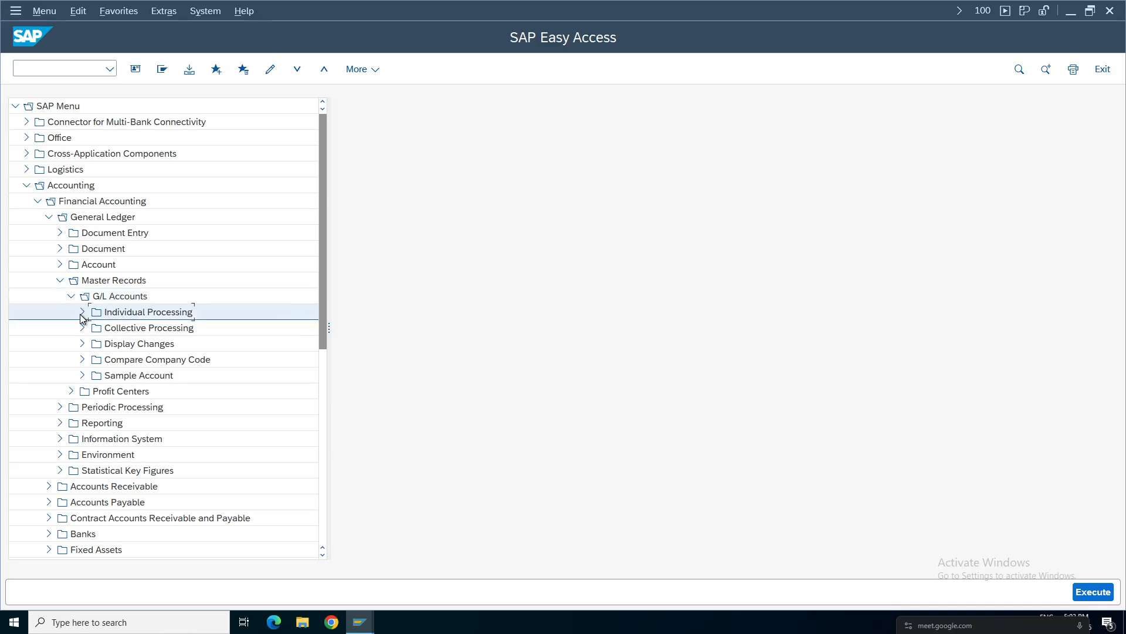
pyautogui.click(82, 314)
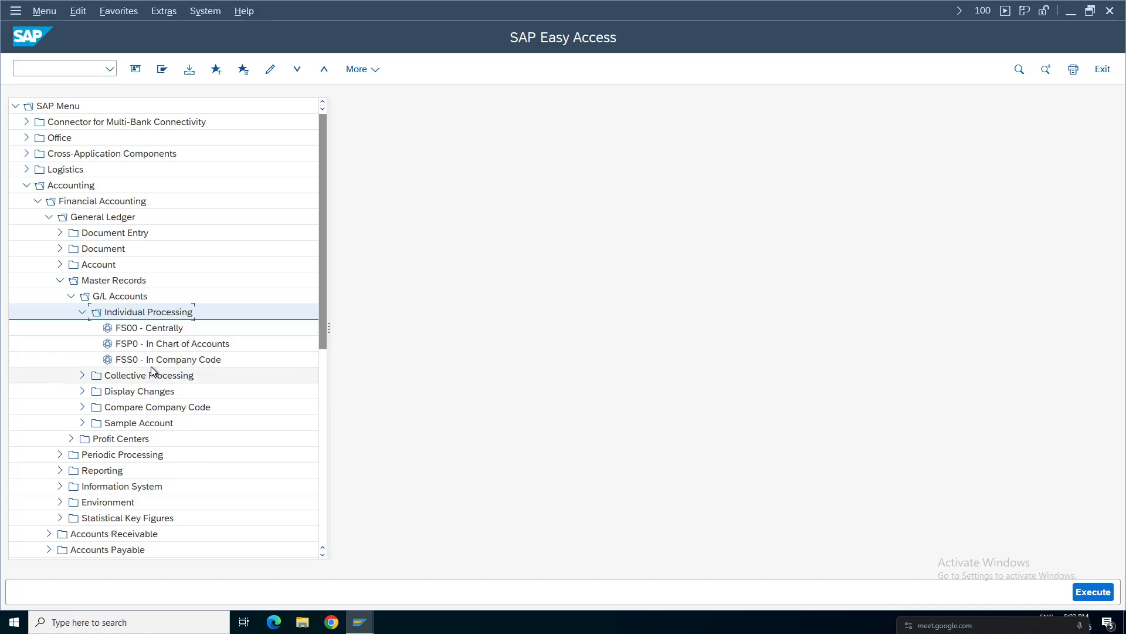
# Step: Examine the FS00, FSP0 and FSS0 entries under Individual Processing, viewing the FSP0 chart of accounts screen and returning to the SAP menu
pyautogui.press('Down')
pyautogui.press('Down')
pyautogui.press('Down')
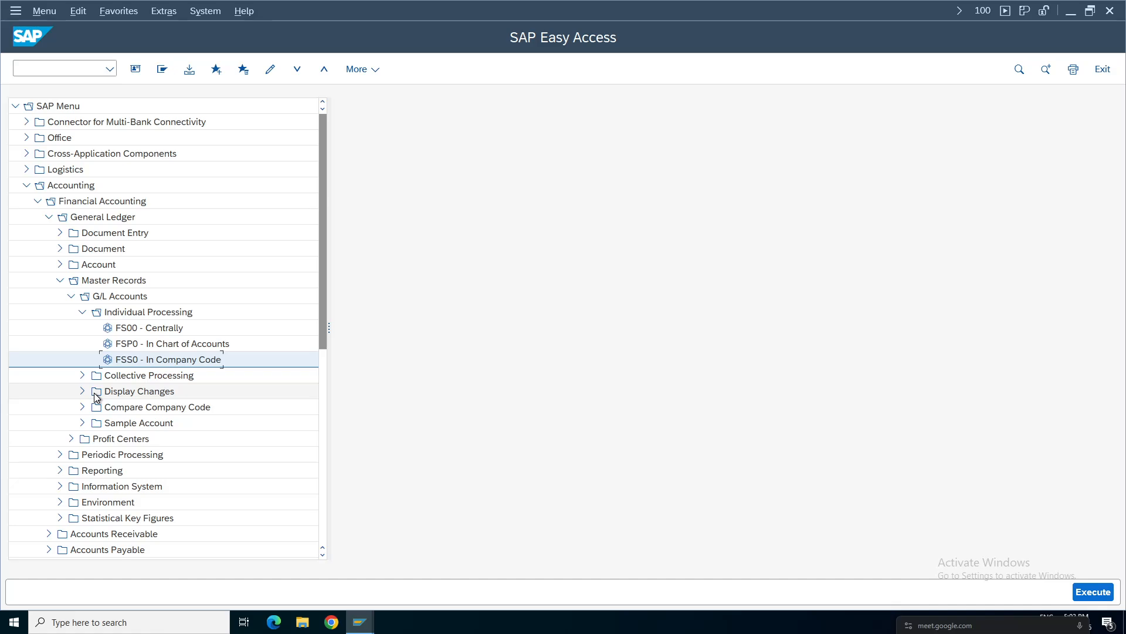
pyautogui.click(158, 330)
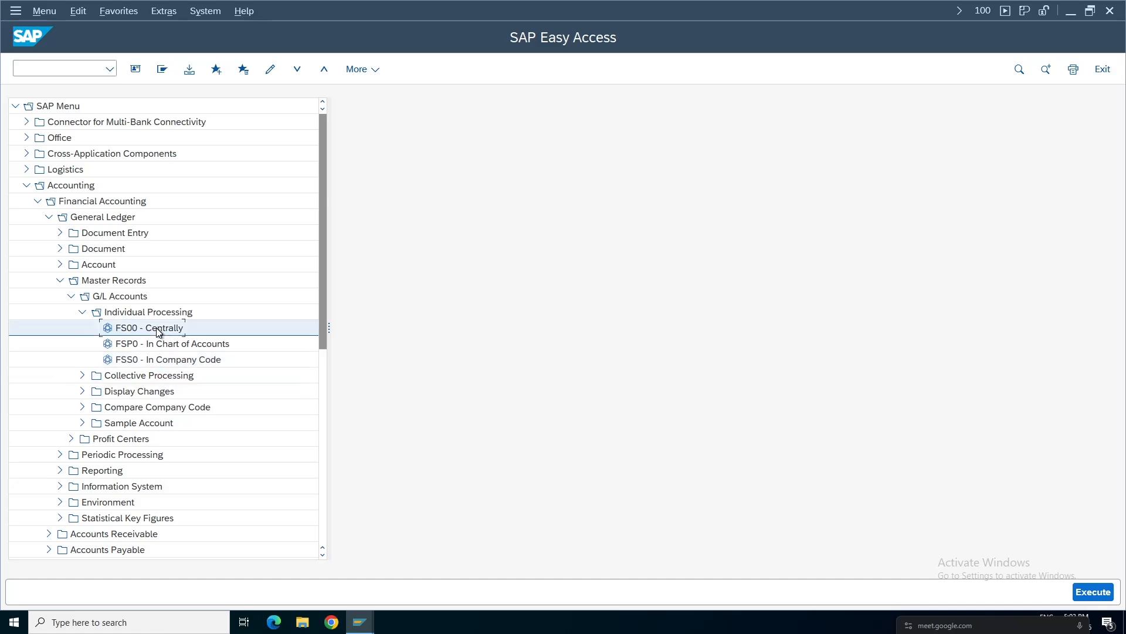
pyautogui.doubleClick(186, 344)
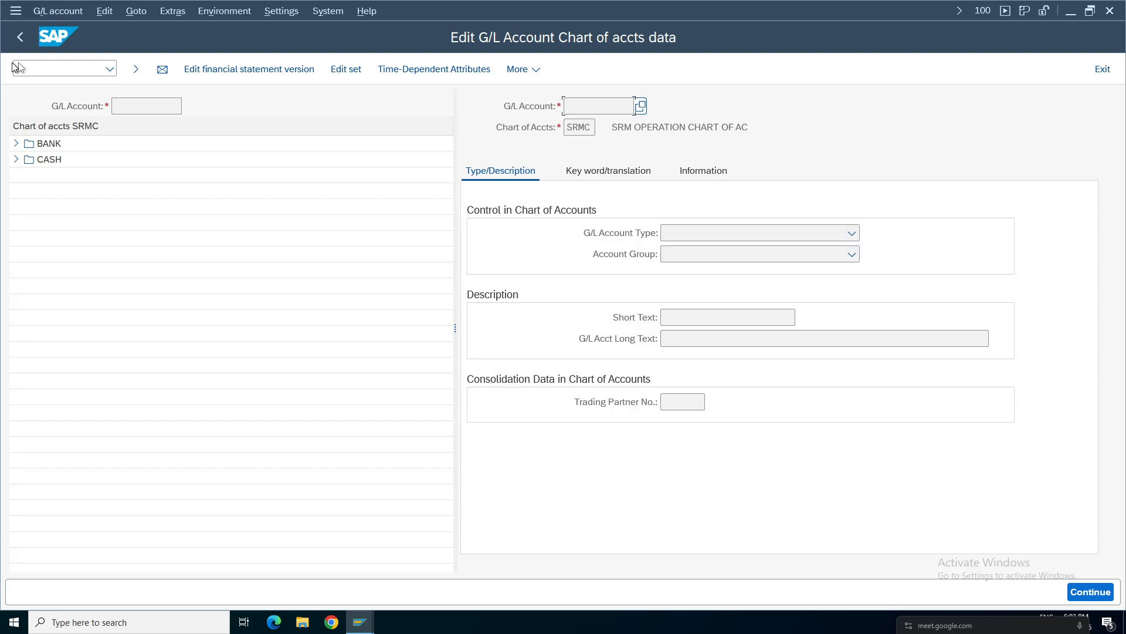
pyautogui.click(20, 36)
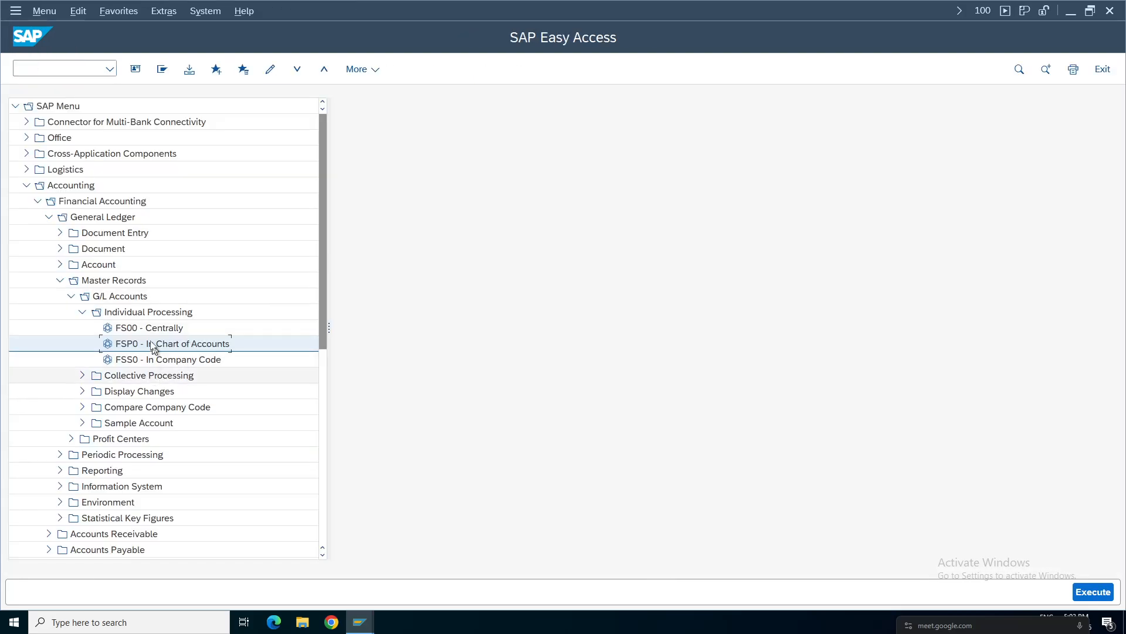
pyautogui.click(164, 329)
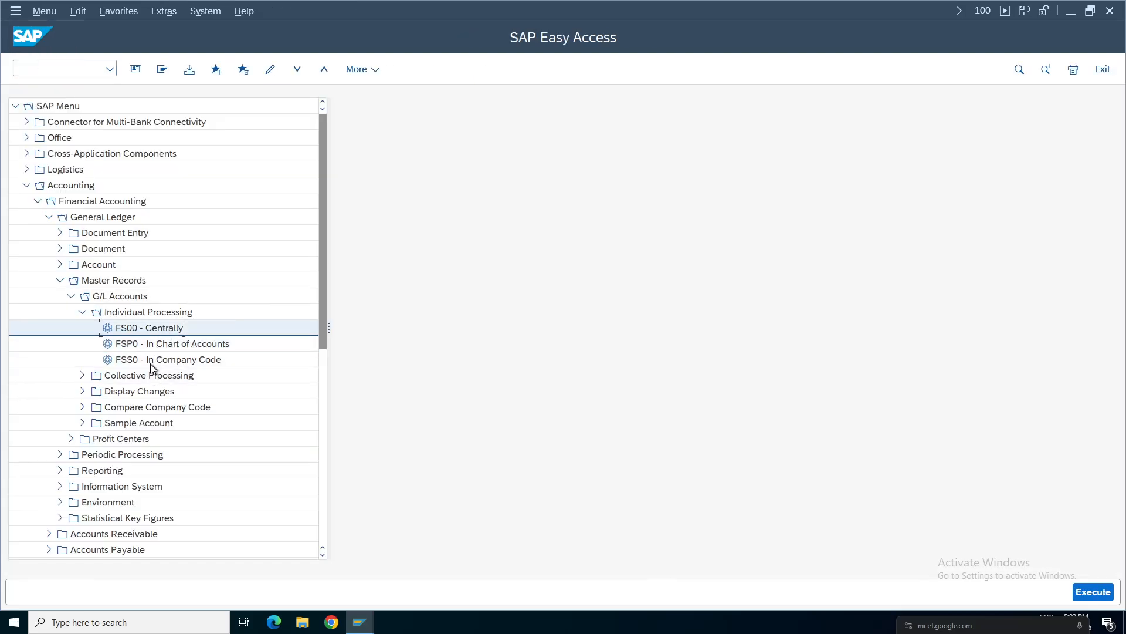
pyautogui.click(186, 360)
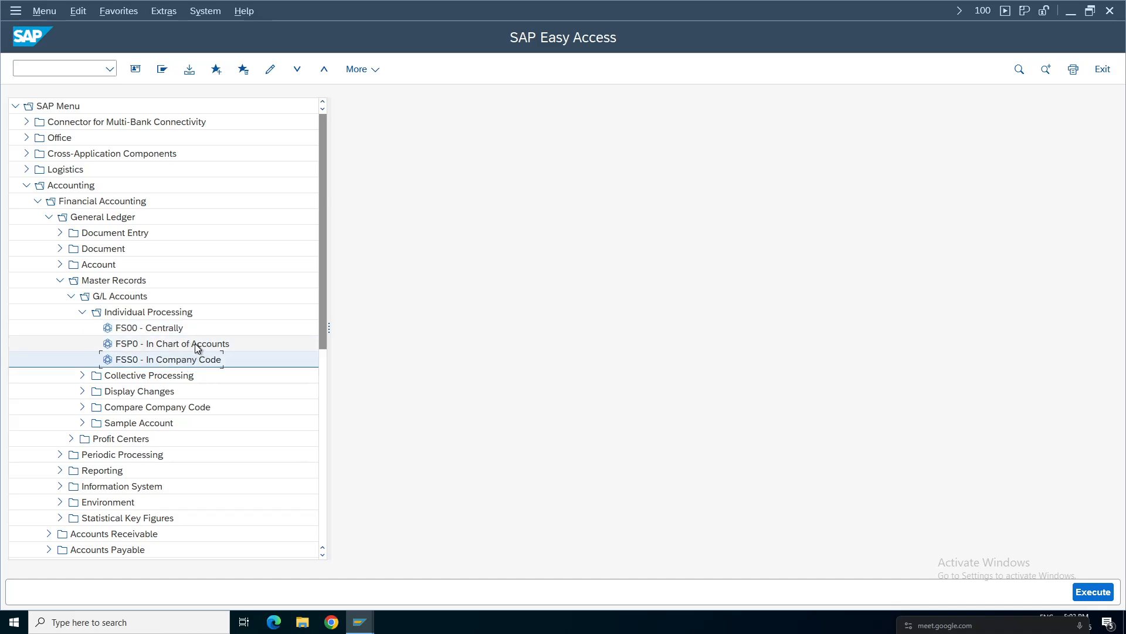
pyautogui.click(160, 330)
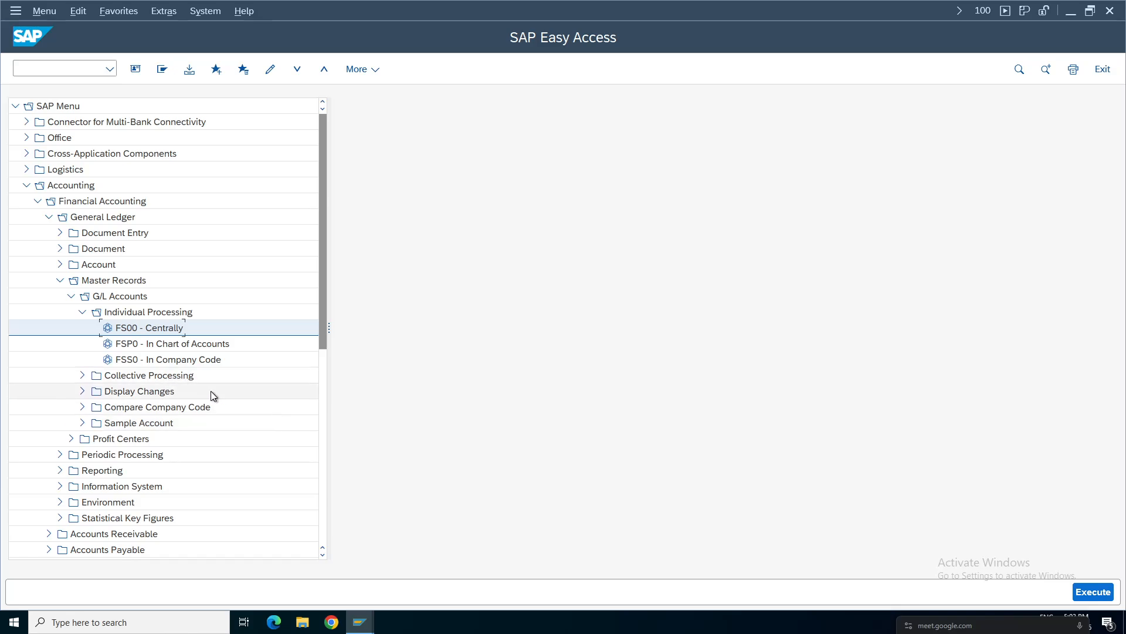
pyautogui.click(180, 346)
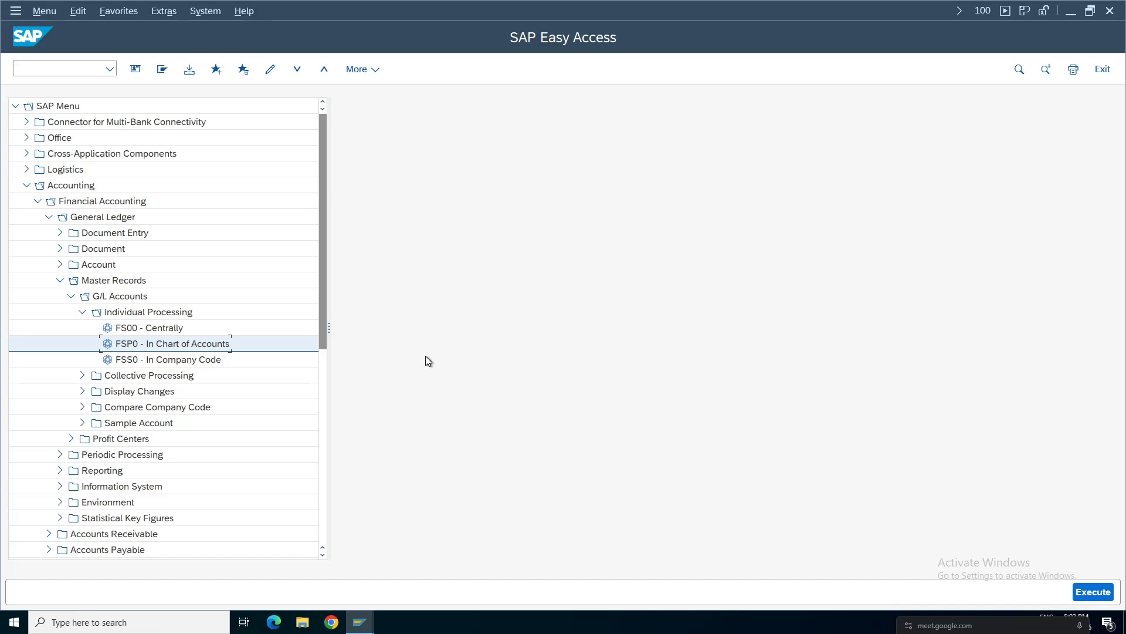
# Step: Open FS00 - Centrally and narrow the account tree to give the account details more room
pyautogui.click(158, 329)
pyautogui.doubleClick(157, 329)
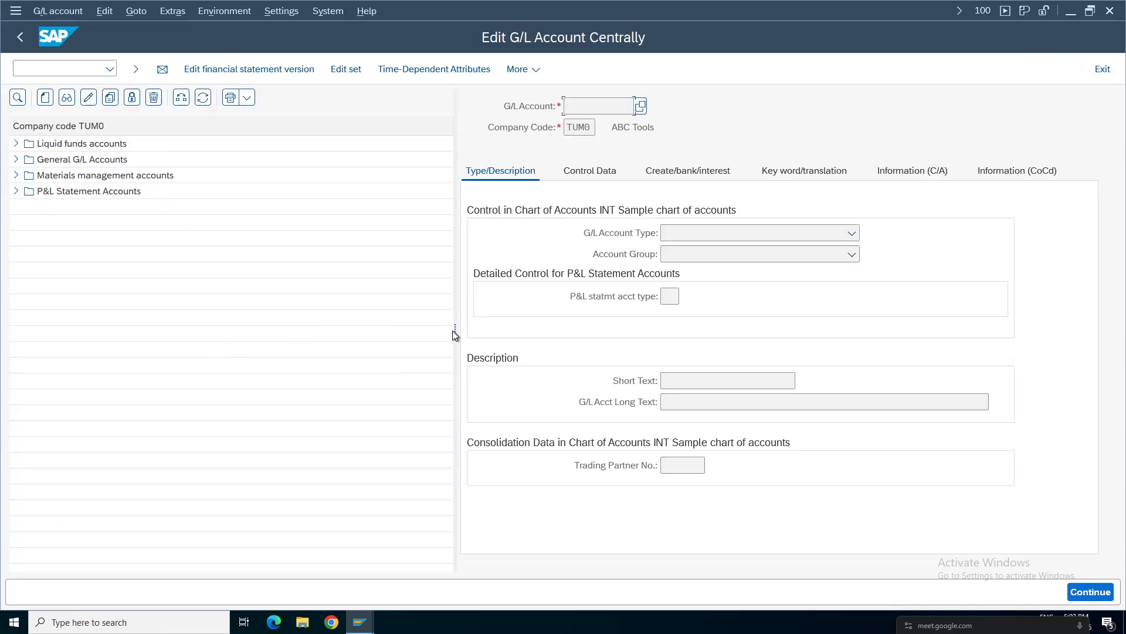
pyautogui.moveTo(456, 330); pyautogui.dragTo(335, 333)
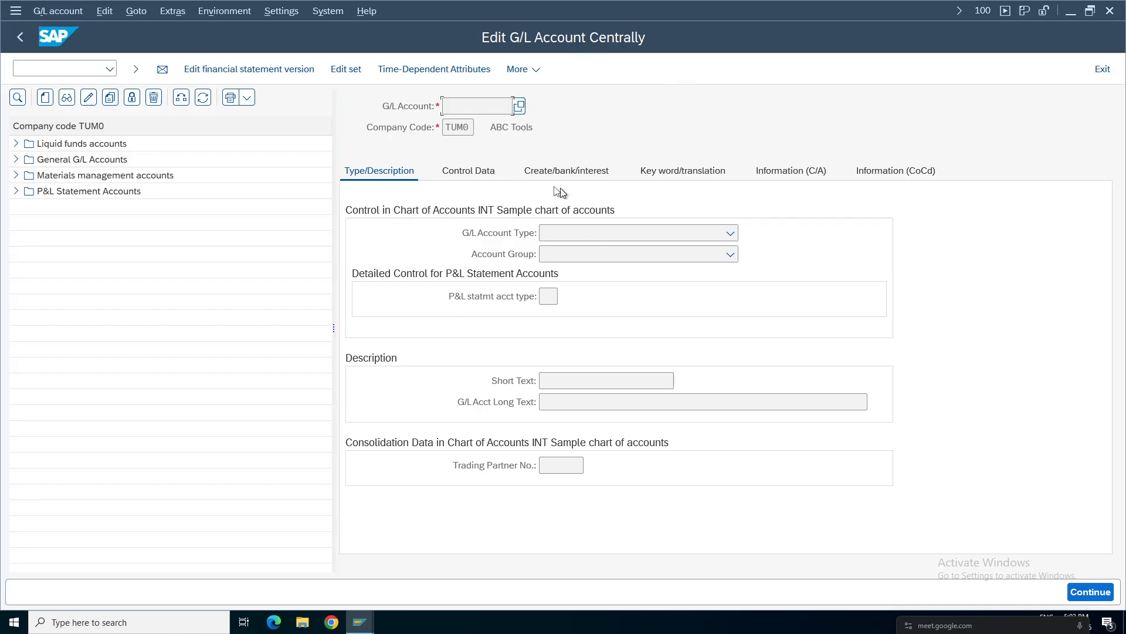
pyautogui.click(490, 173)
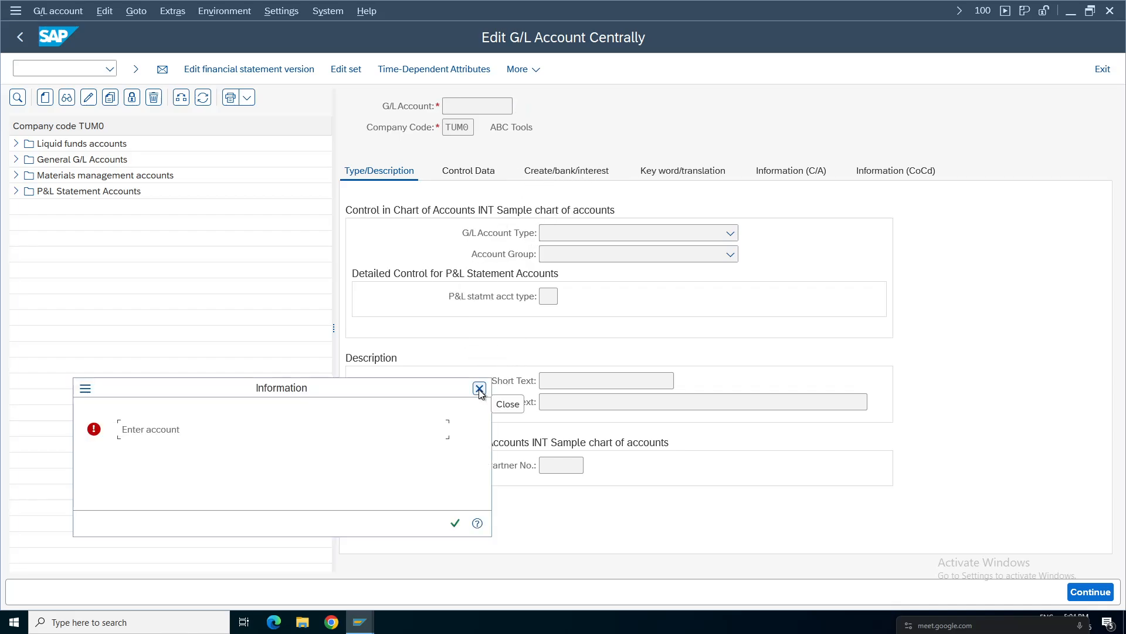
pyautogui.click(479, 388)
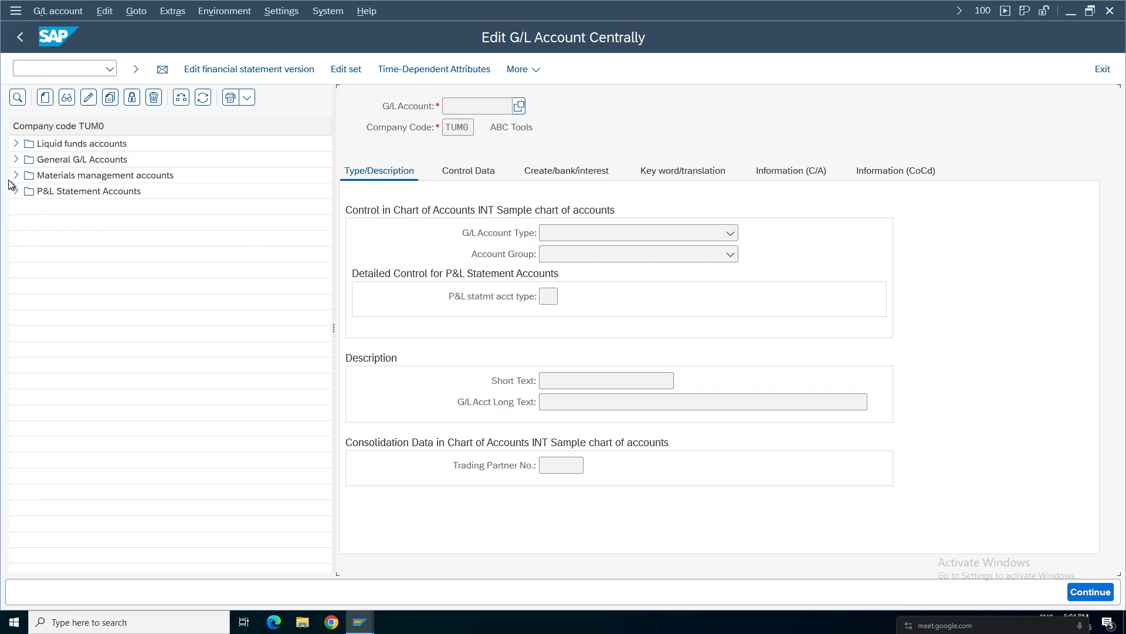
# Step: Try to change the account tree's company code to TCSI, closing the company code dialog at the end
pyautogui.click(66, 125)
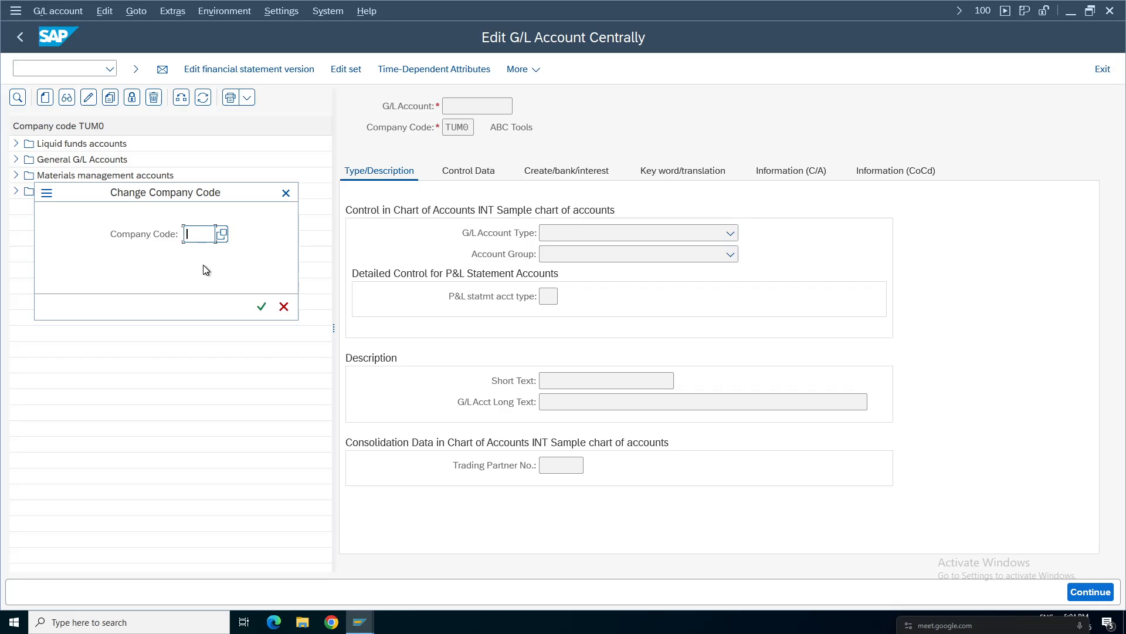
pyautogui.write('TC')
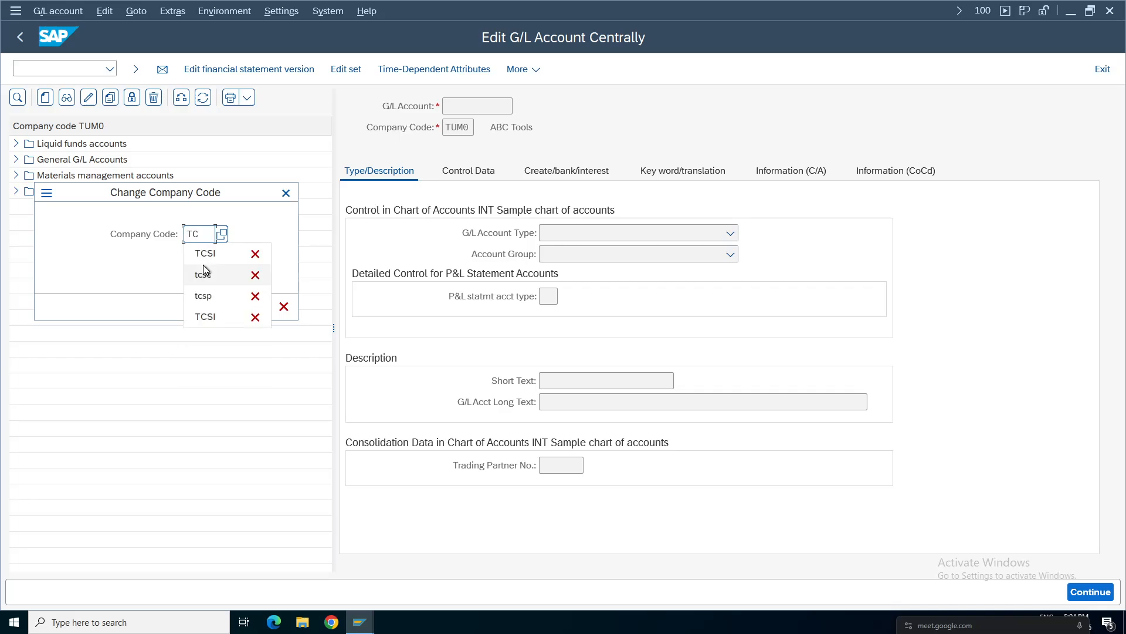
pyautogui.write('SI')
pyautogui.press('Return')
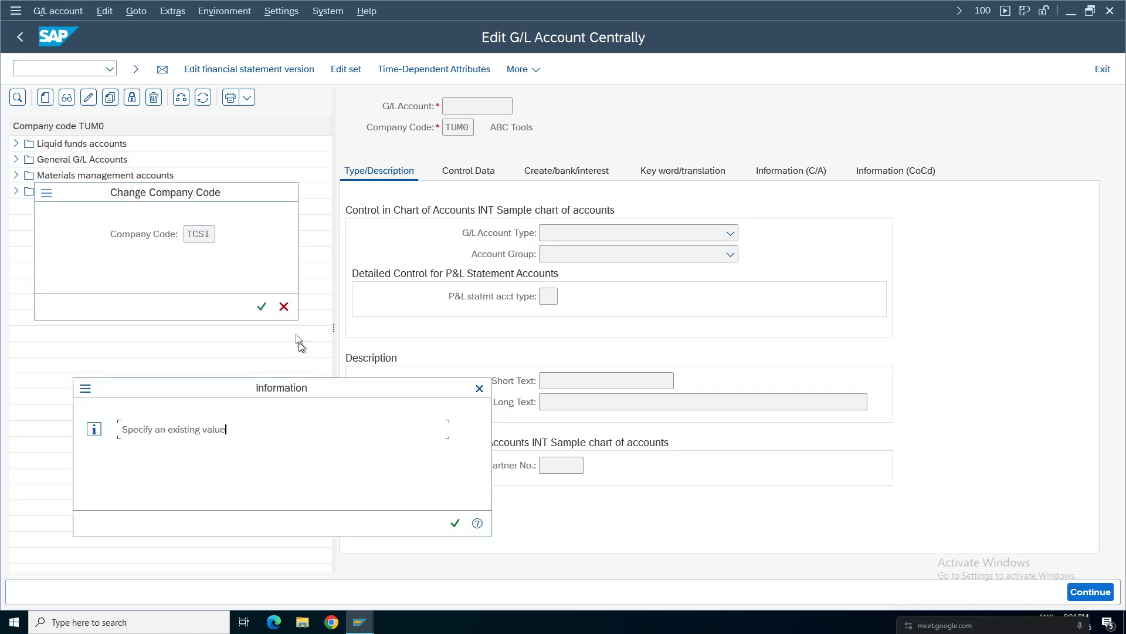
pyautogui.click(455, 523)
pyautogui.click(262, 307)
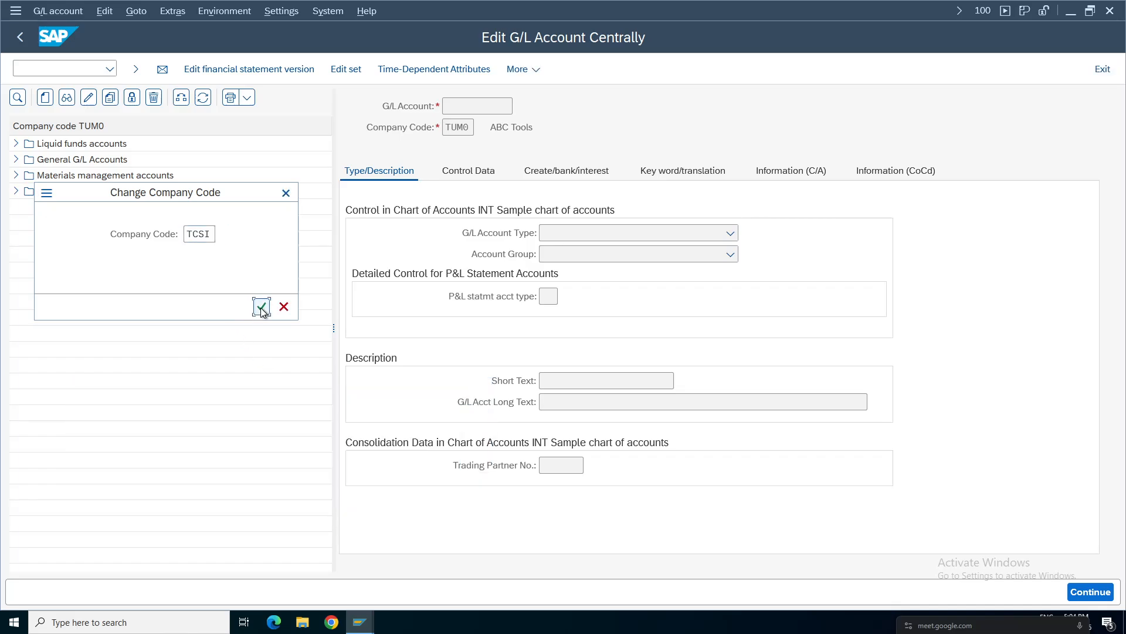
pyautogui.click(456, 523)
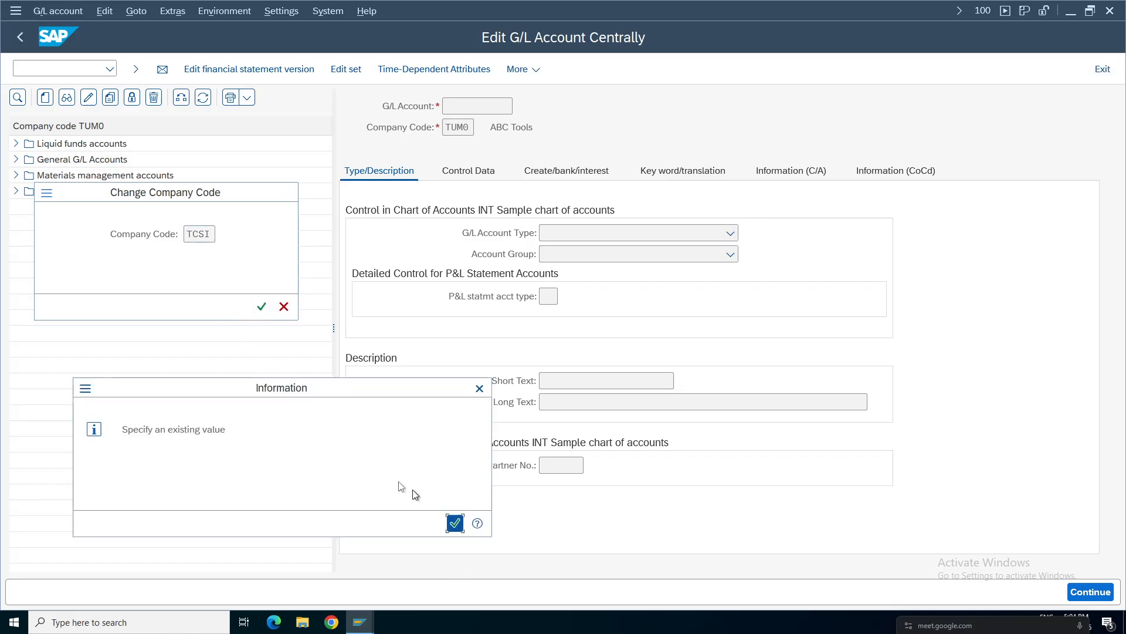
pyautogui.click(262, 306)
pyautogui.click(479, 389)
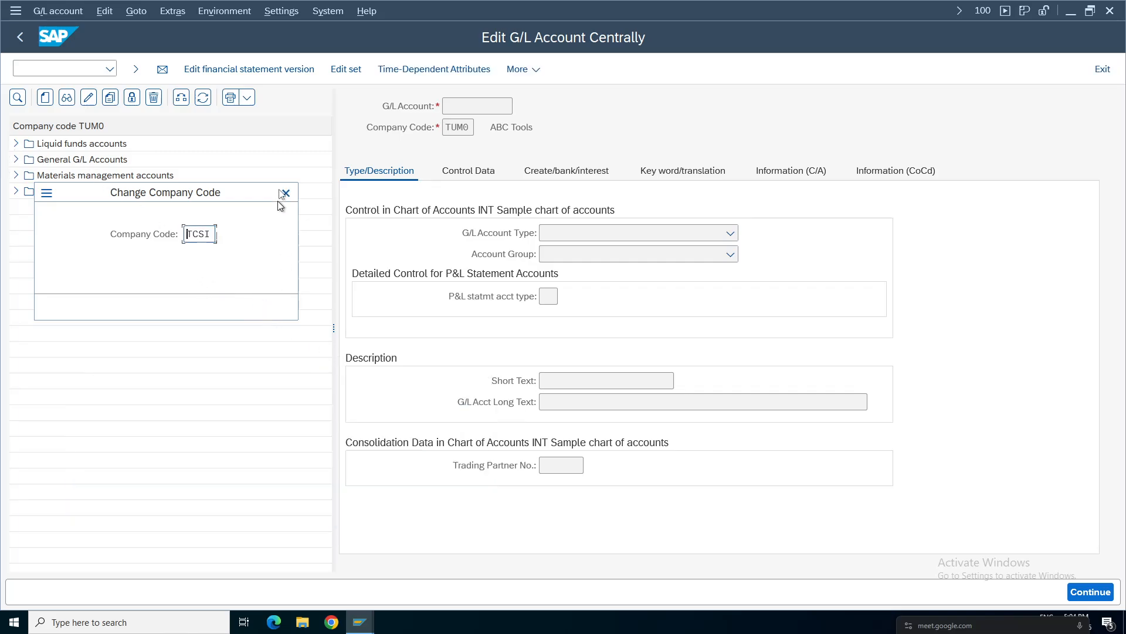
pyautogui.click(286, 191)
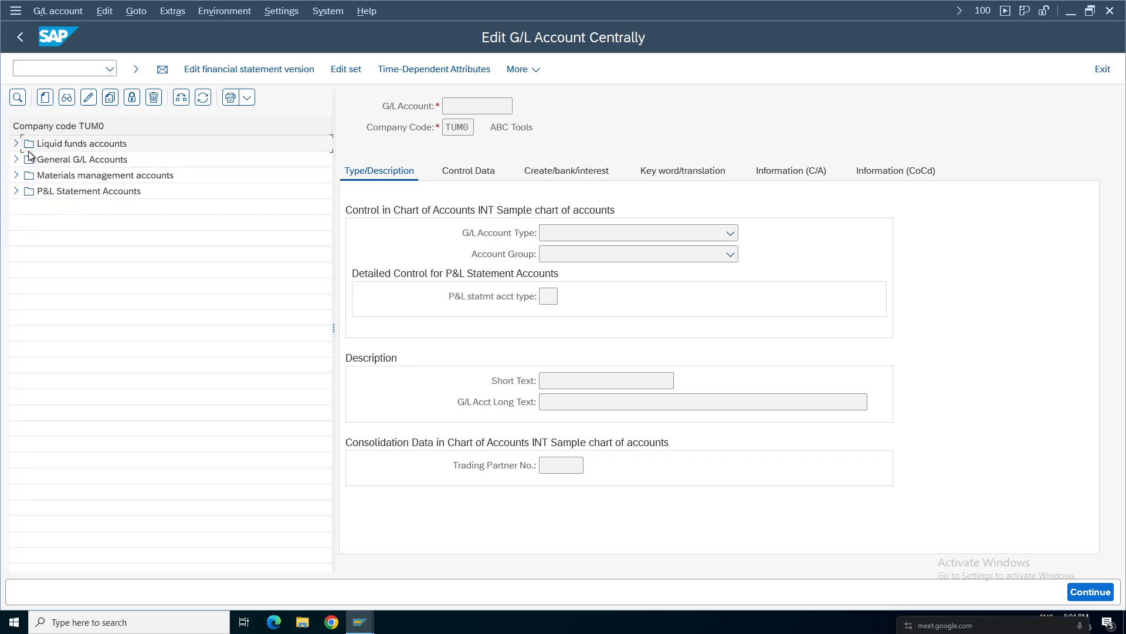
# Step: Start creating G/L account 2999 in company code TCSI
pyautogui.click(45, 97)
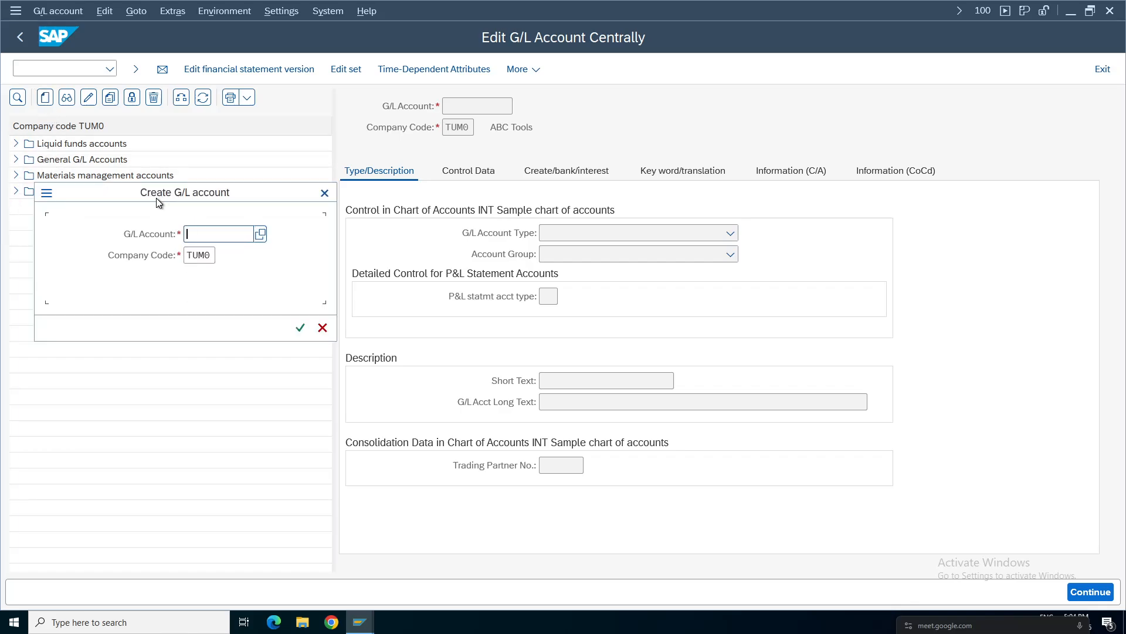
pyautogui.moveTo(176, 195); pyautogui.dragTo(367, 272)
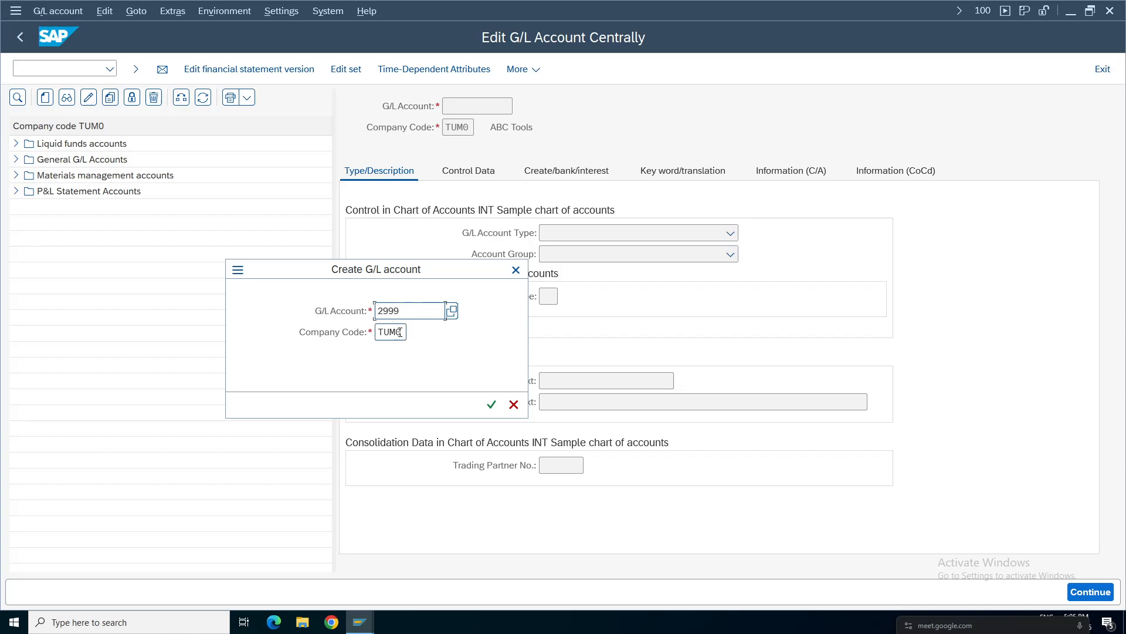
pyautogui.click(401, 331)
pyautogui.press('BackSpace')
pyautogui.press('BackSpace')
pyautogui.press('BackSpace')
pyautogui.press('BackSpace')
pyautogui.write('TCSI')
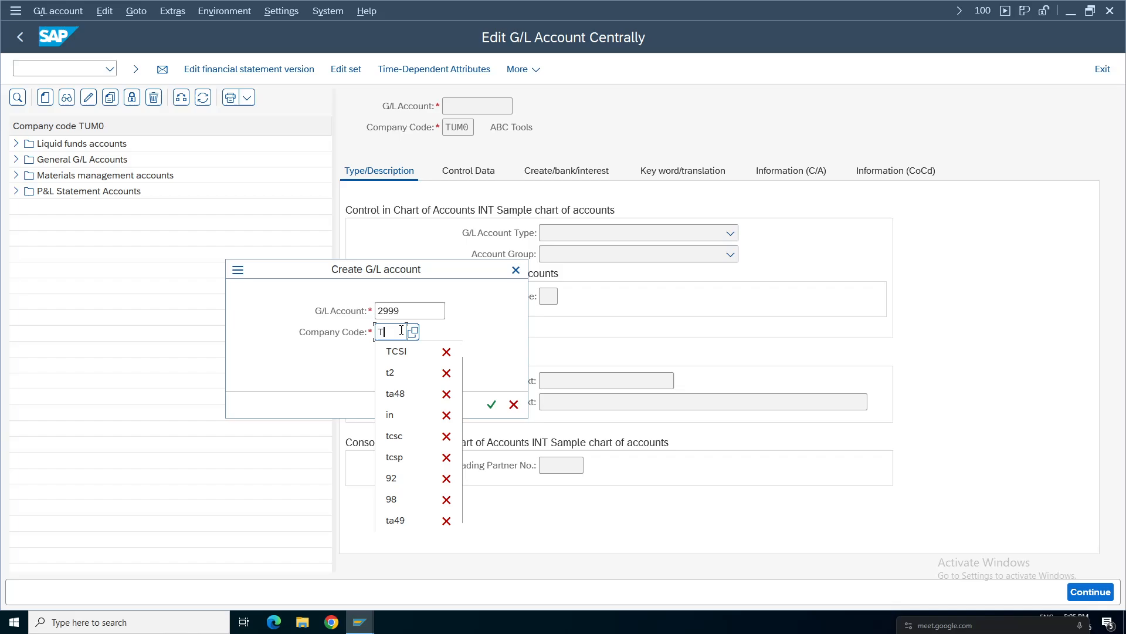
pyautogui.click(492, 404)
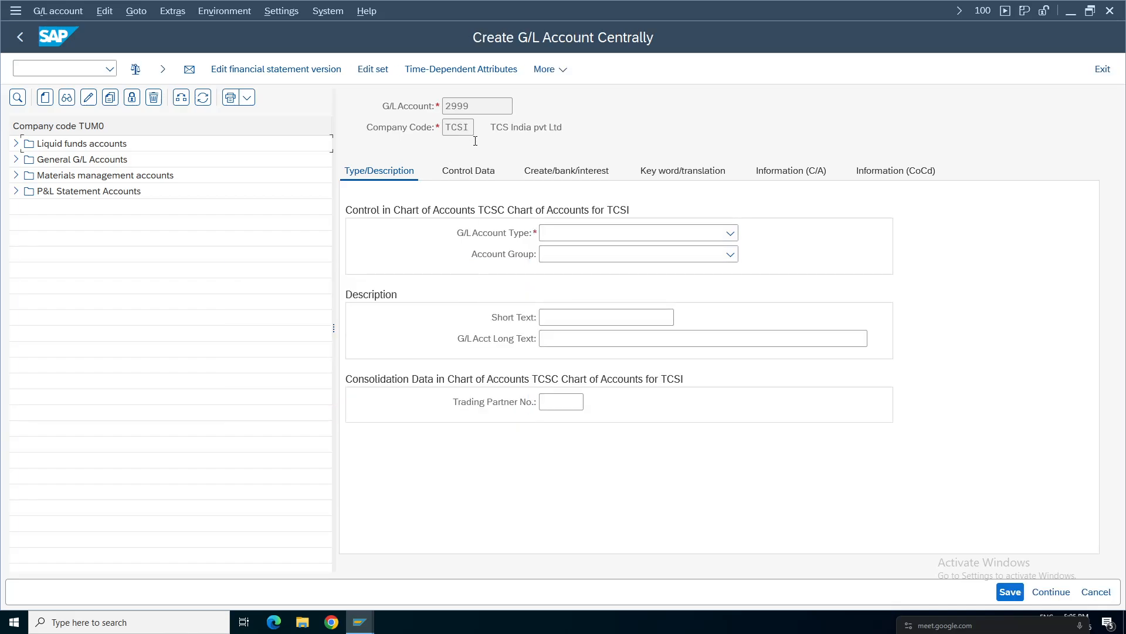
# Step: Set the G/L account type to X Balance Sheet Account and the account group to LIAB Liabilities
pyautogui.moveTo(399, 104); pyautogui.dragTo(396, 106)
pyautogui.moveTo(588, 130); pyautogui.dragTo(444, 127)
pyautogui.click(564, 232)
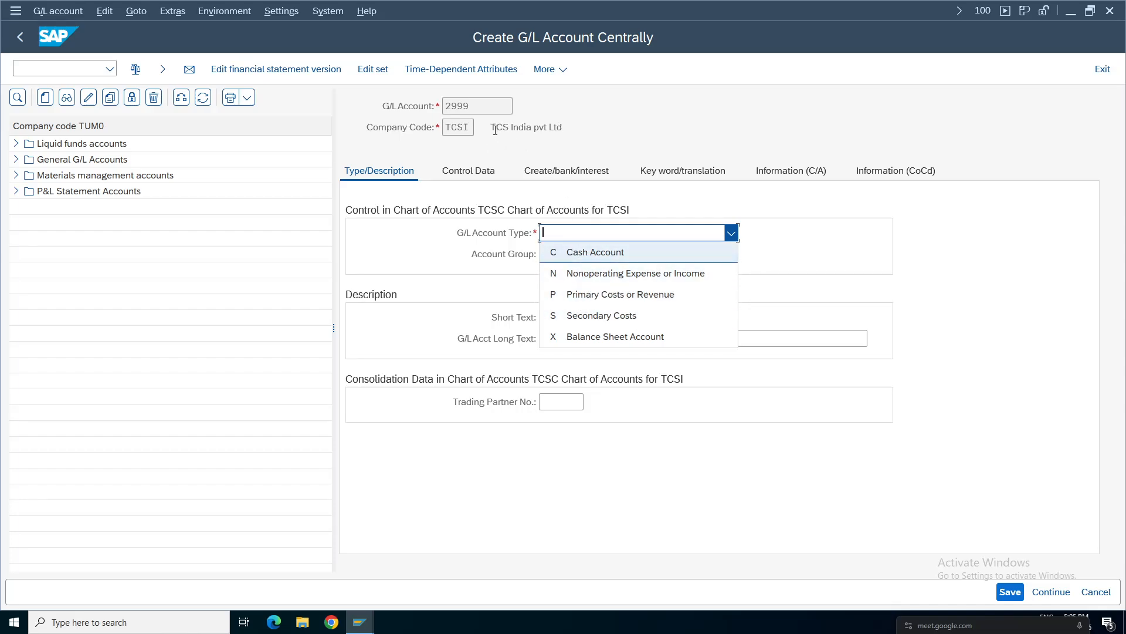
pyautogui.click(593, 338)
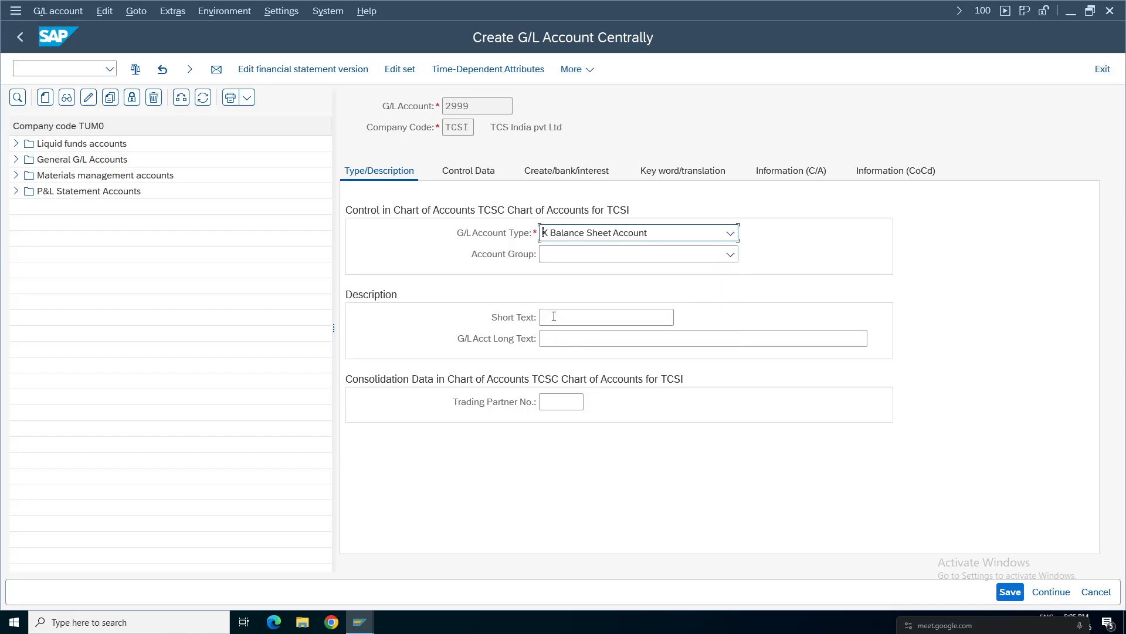
pyautogui.click(581, 254)
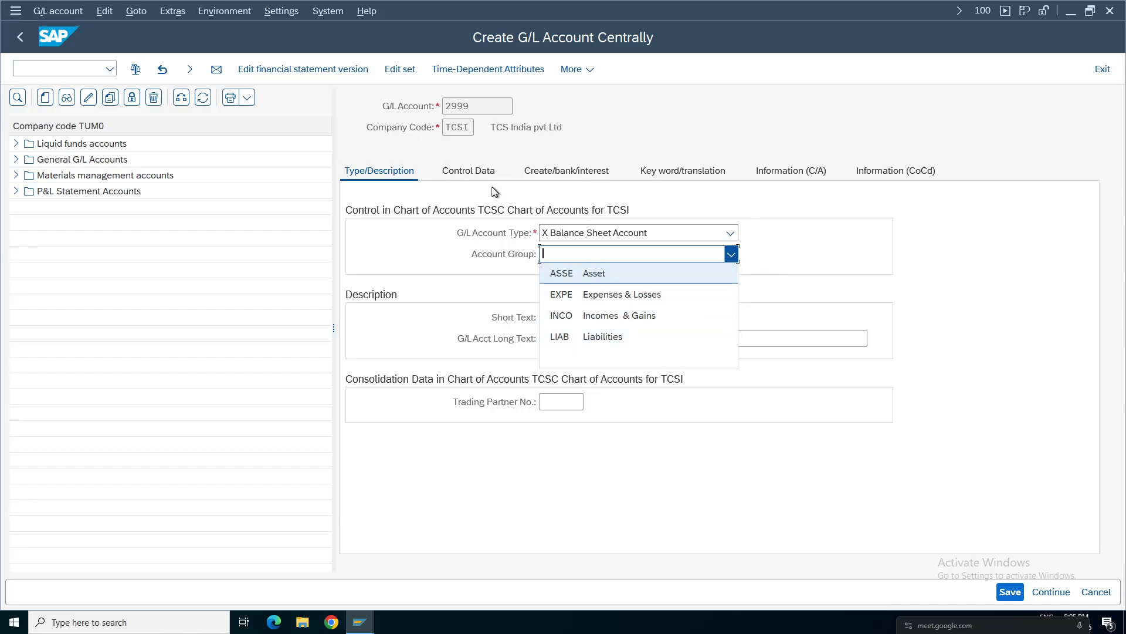
pyautogui.click(599, 336)
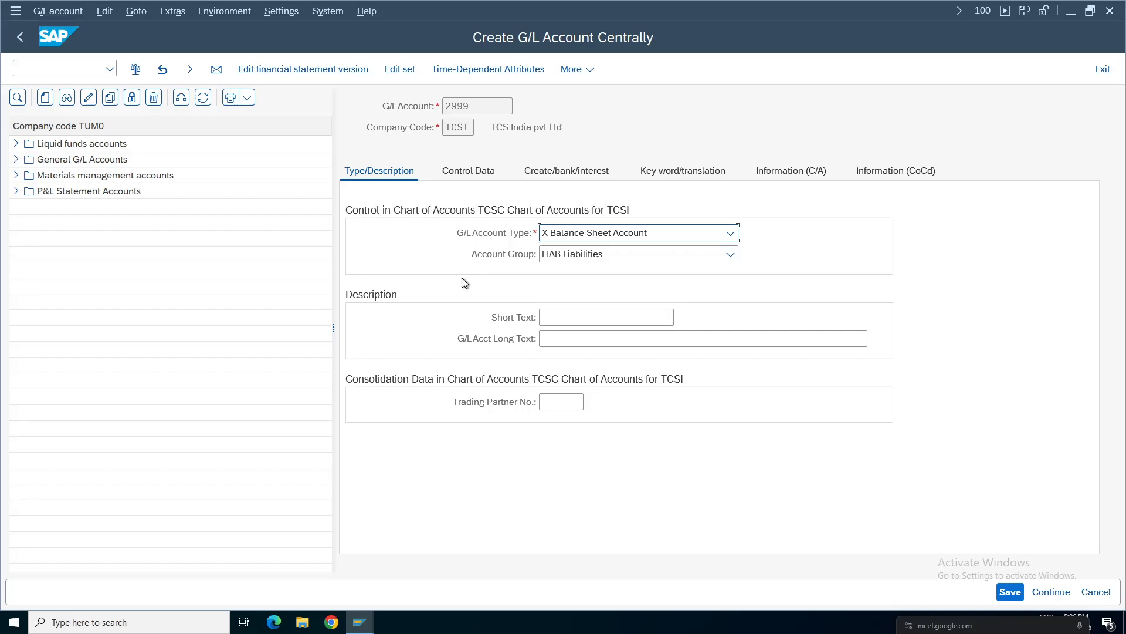
pyautogui.click(593, 325)
pyautogui.click(569, 256)
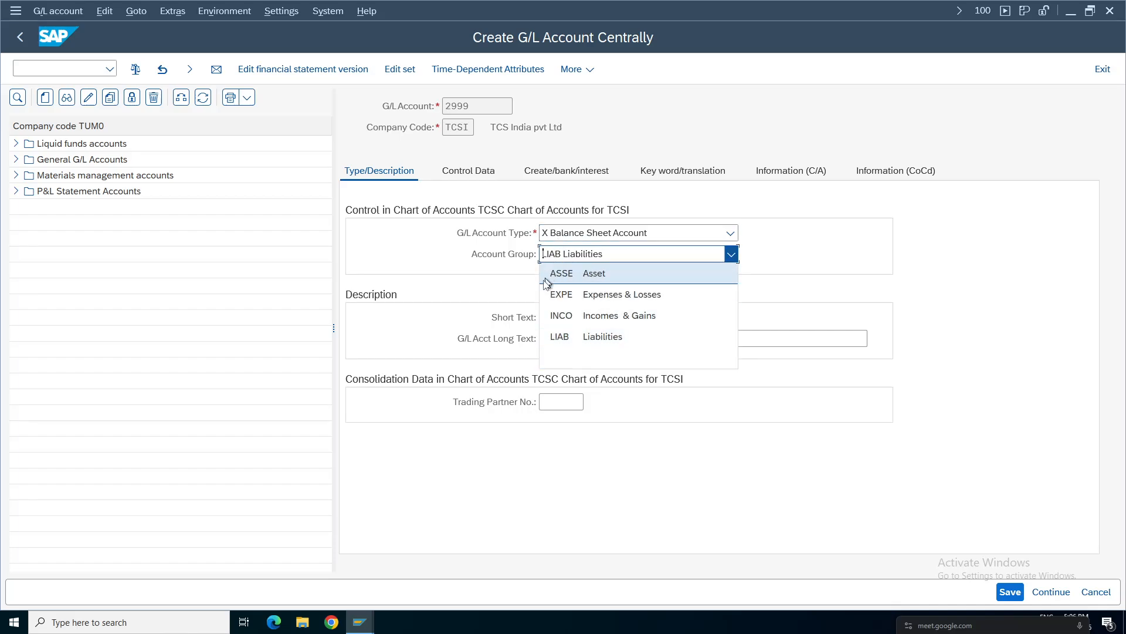
pyautogui.click(590, 337)
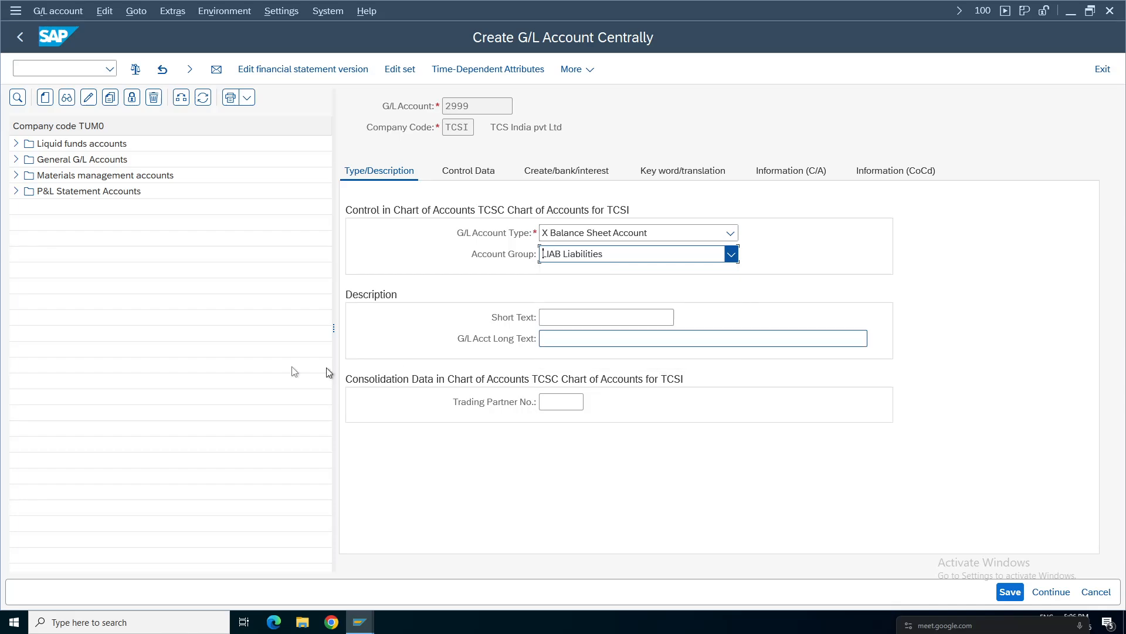
# Step: Enter "Retained Earnings" as both the short text and the G/L account long text
pyautogui.click(579, 317)
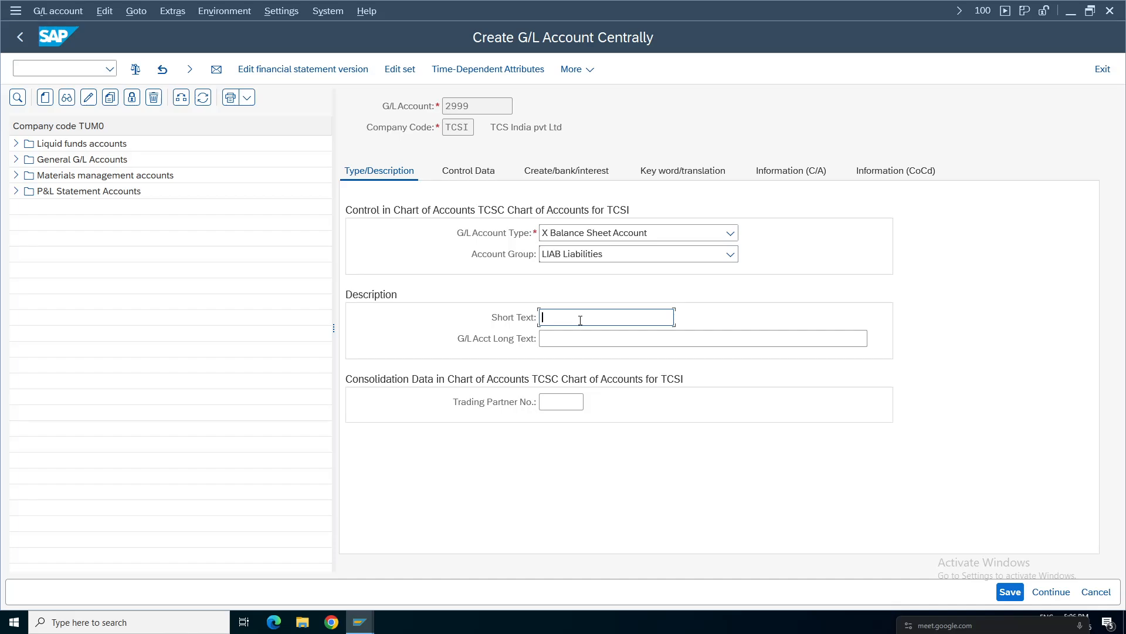
pyautogui.write('Retained earning')
pyautogui.click(592, 320)
pyautogui.press('BackSpace')
pyautogui.press('BackSpace')
pyautogui.write('E')
pyautogui.write('a')
pyautogui.moveTo(542, 317); pyautogui.dragTo(627, 319)
pyautogui.hotkey('ctrl', 'c')
pyautogui.click(677, 337)
pyautogui.hotkey('ctrl', 'v')
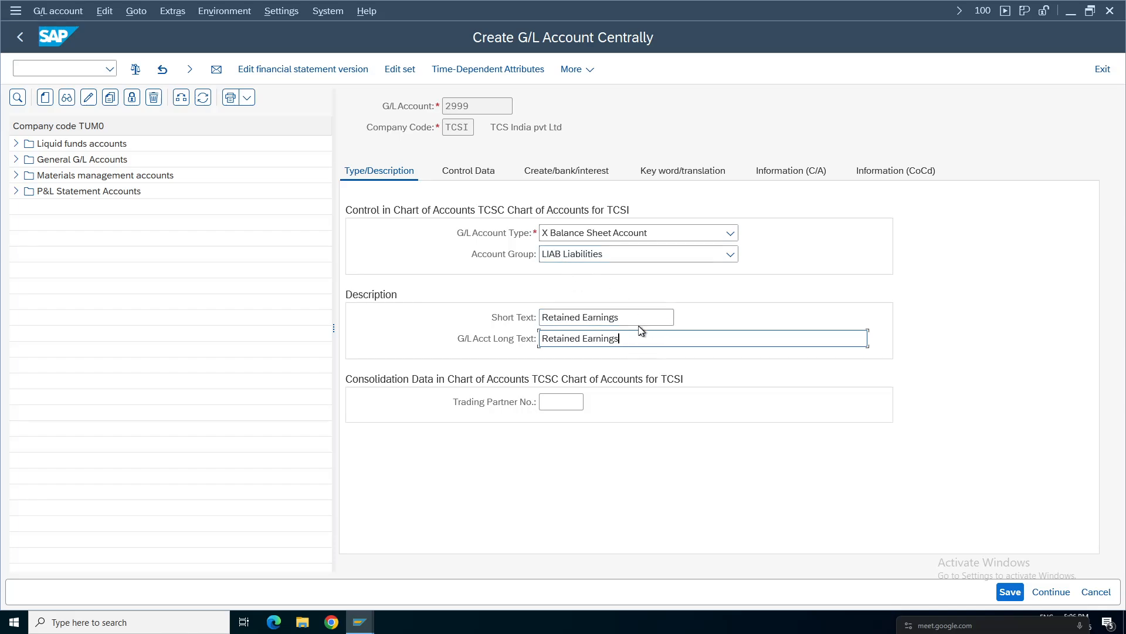
pyautogui.press('Return')
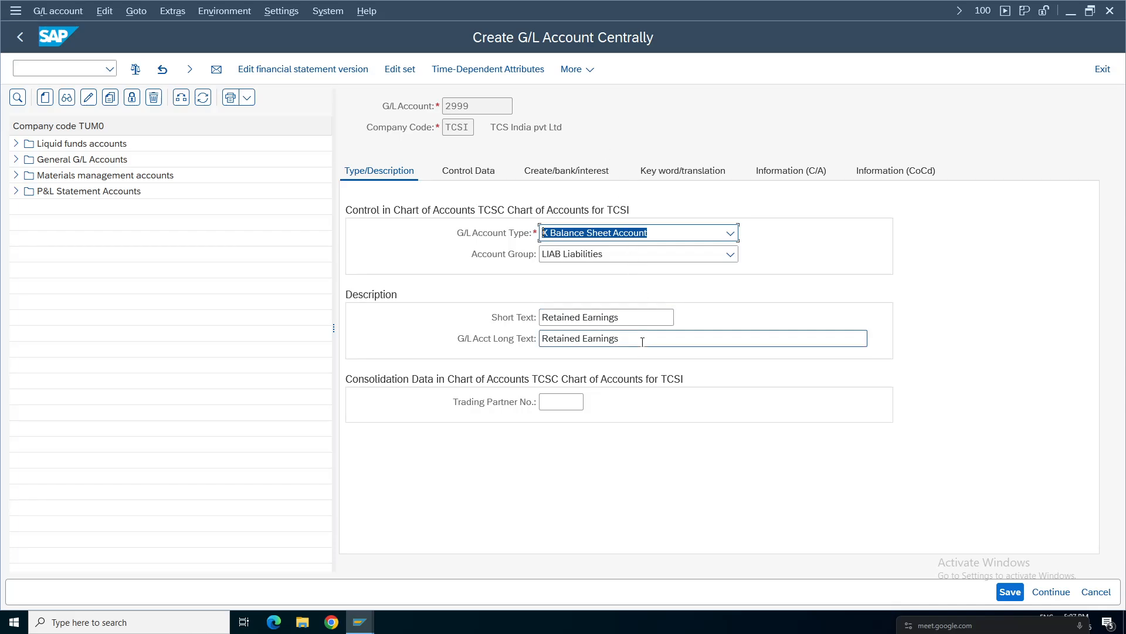
pyautogui.click(616, 319)
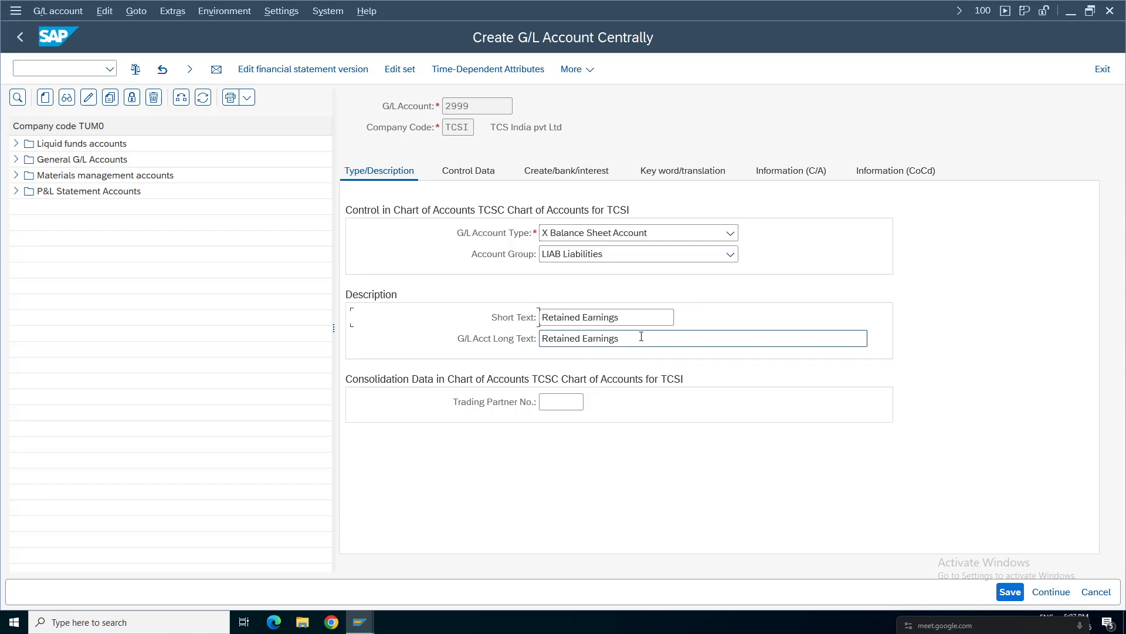
pyautogui.moveTo(641, 338); pyautogui.dragTo(491, 346)
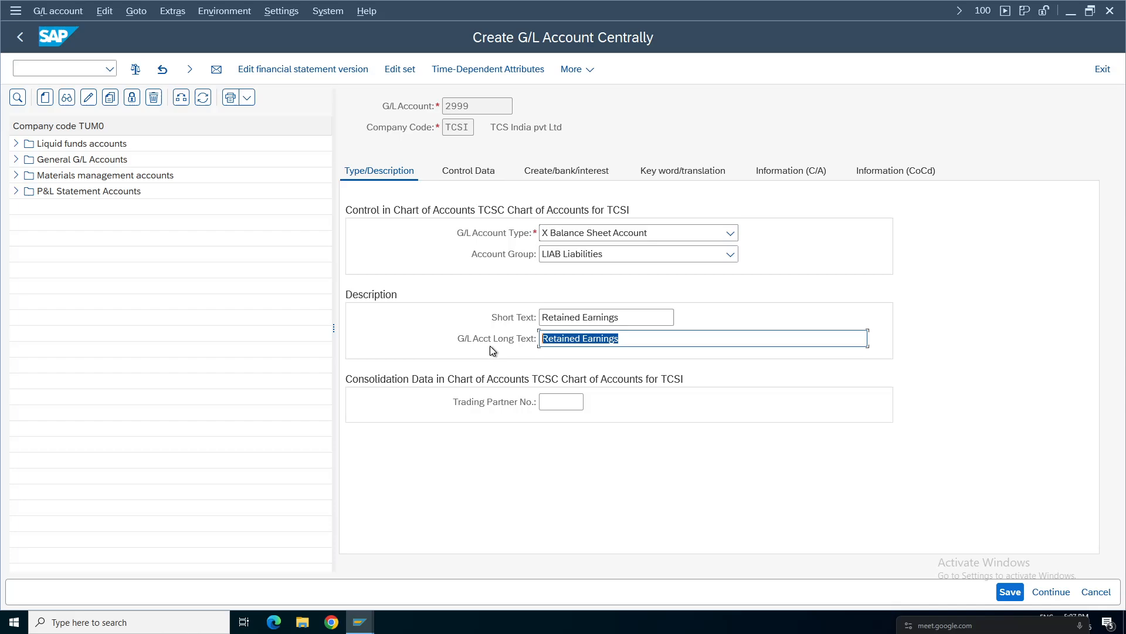
pyautogui.click(640, 340)
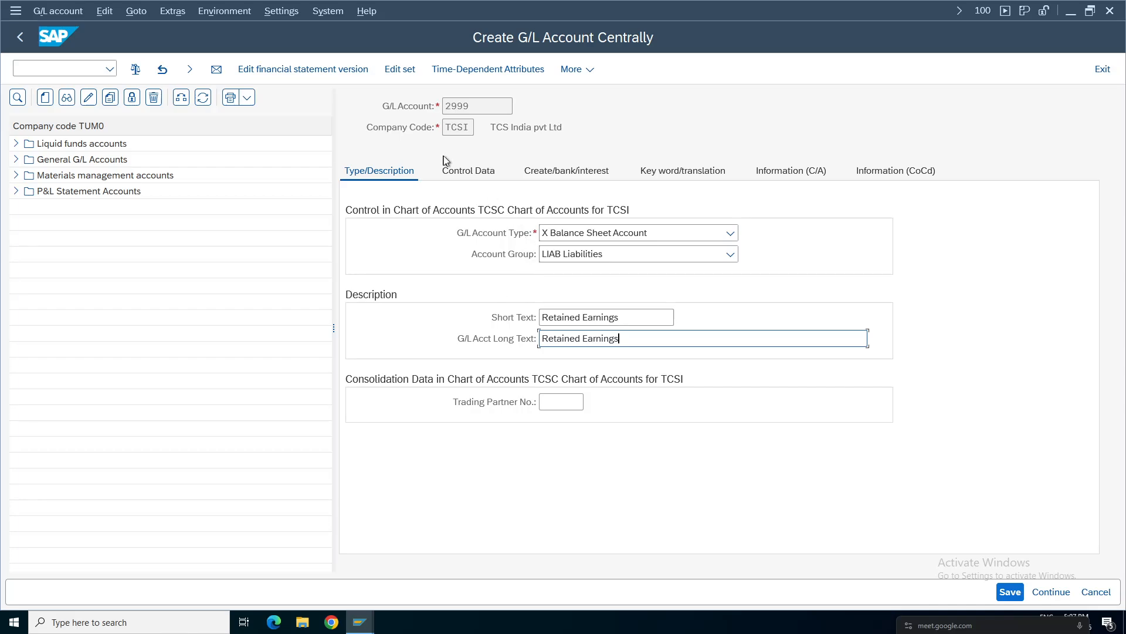
# Step: Examine the account's Control Data, including the account currency, and its Create/bank/interest settings
pyautogui.click(476, 175)
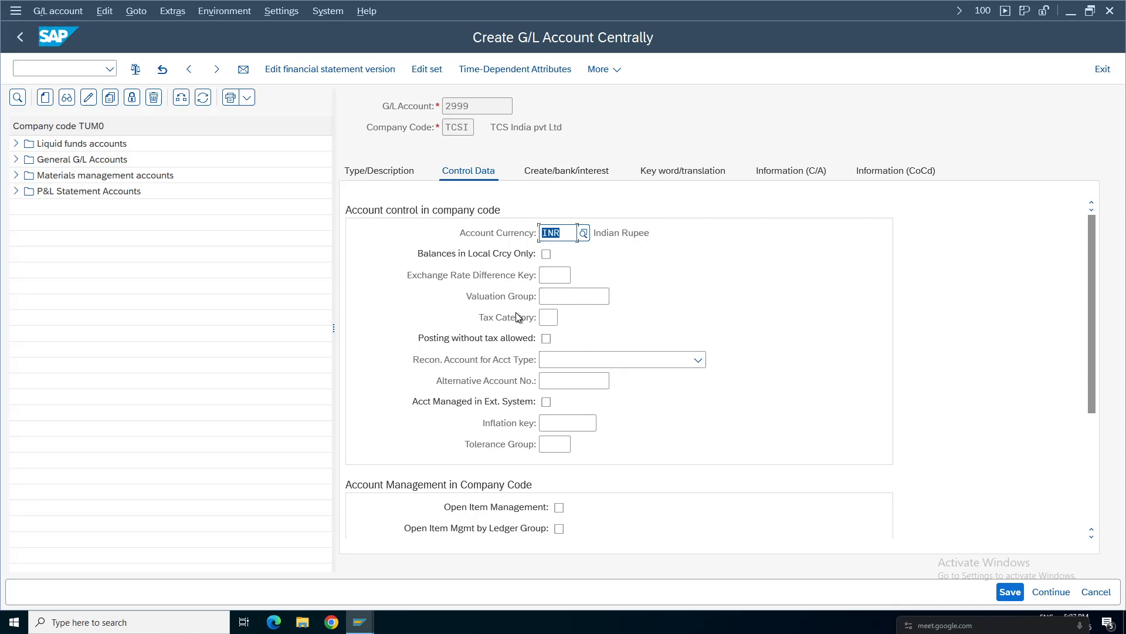
pyautogui.click(568, 171)
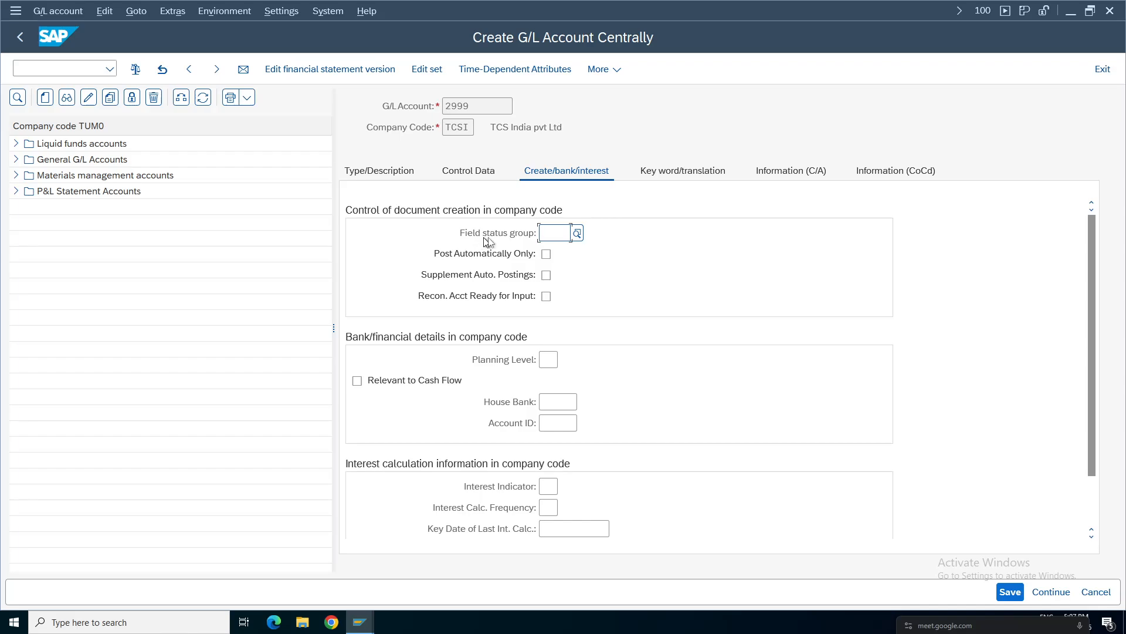
pyautogui.click(472, 173)
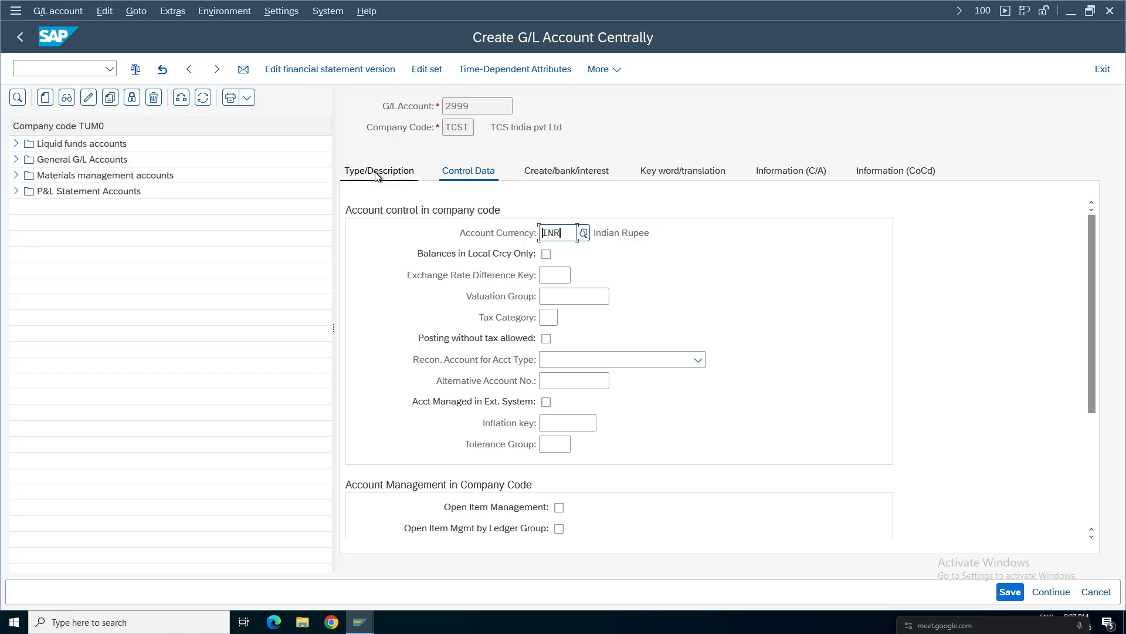
pyautogui.doubleClick(563, 234)
pyautogui.doubleClick(468, 126)
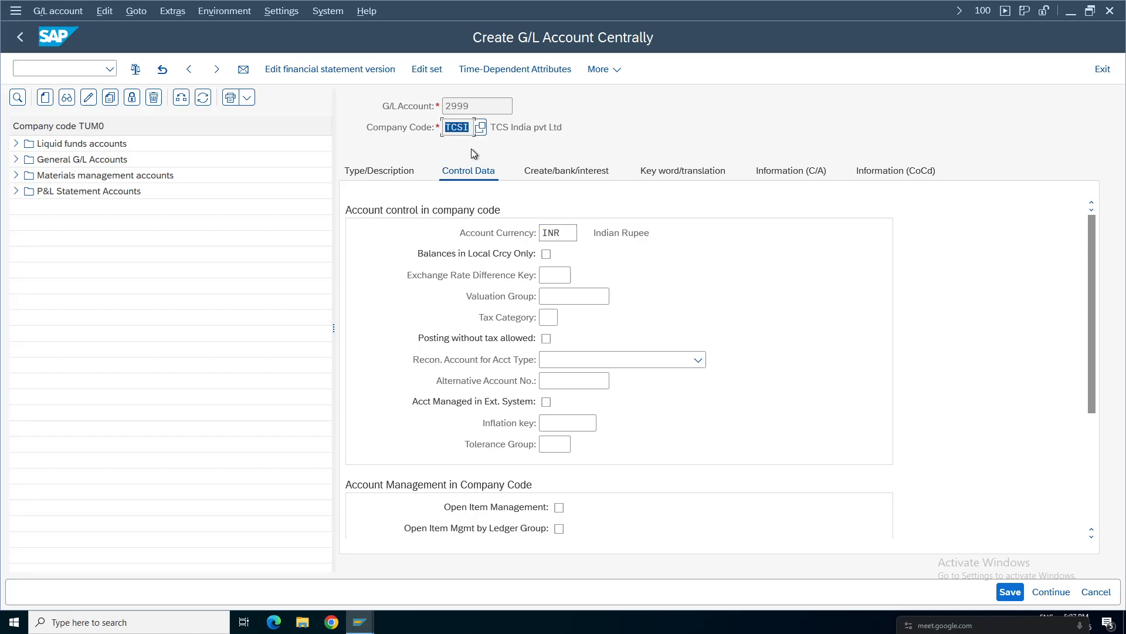
pyautogui.doubleClick(551, 233)
pyautogui.click(565, 234)
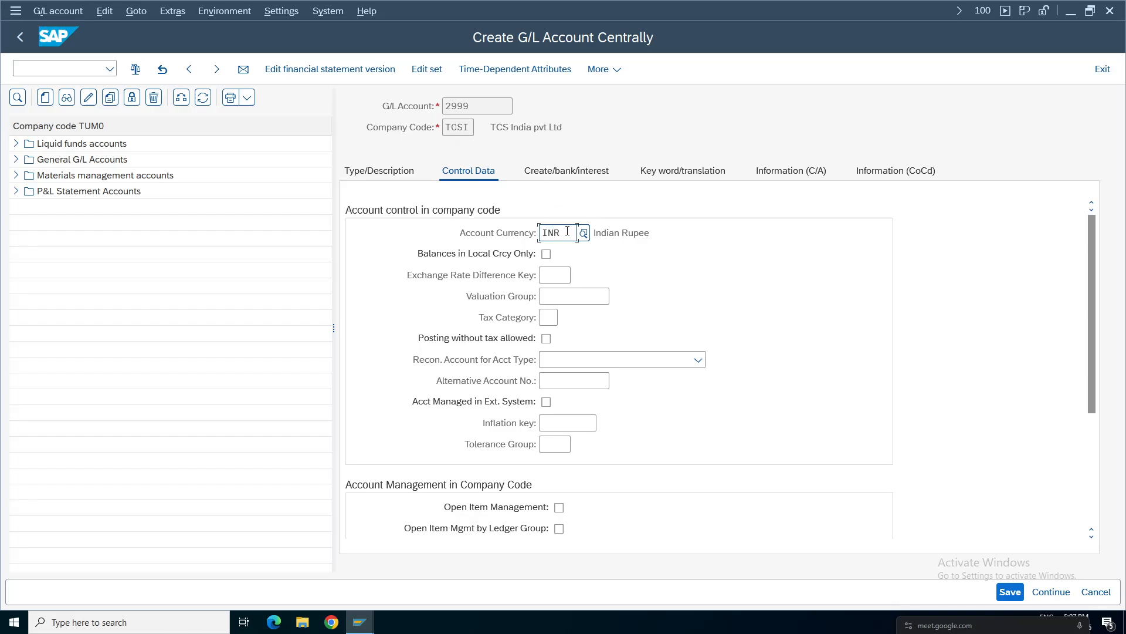
pyautogui.doubleClick(567, 231)
pyautogui.scroll(-2, 1092, 317)
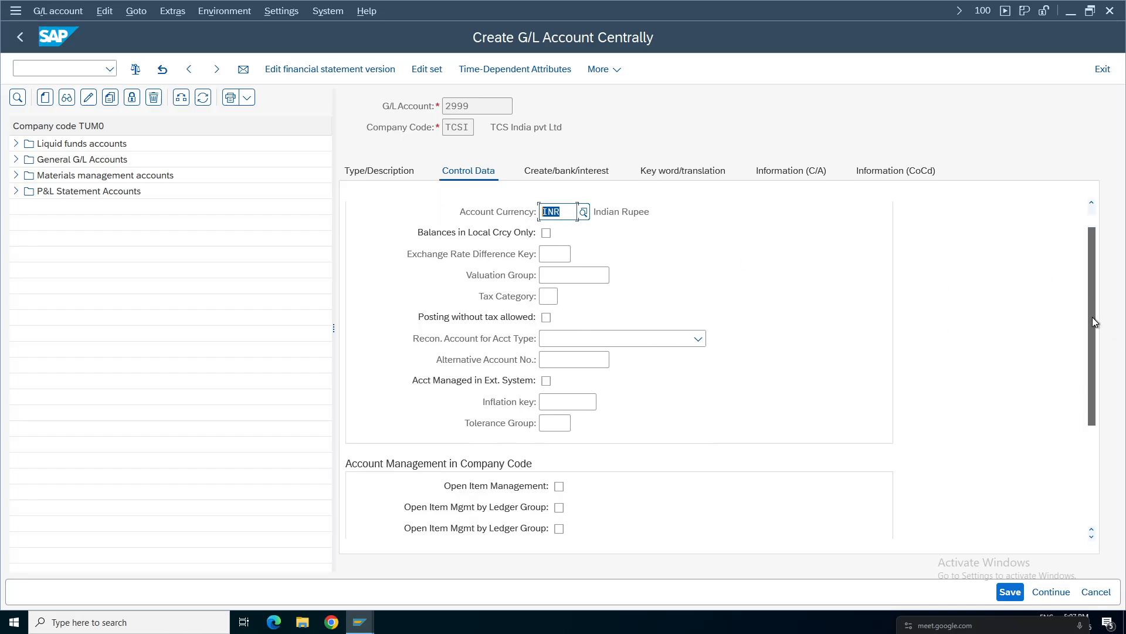
pyautogui.scroll(-3, 1099, 352)
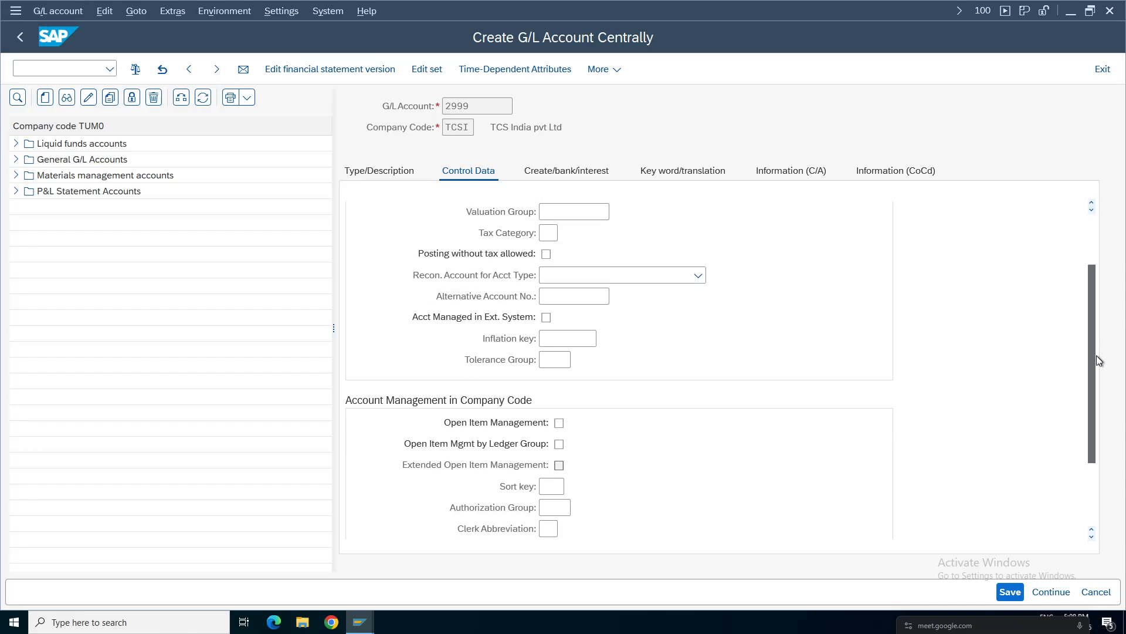
pyautogui.scroll(5, 611, 221)
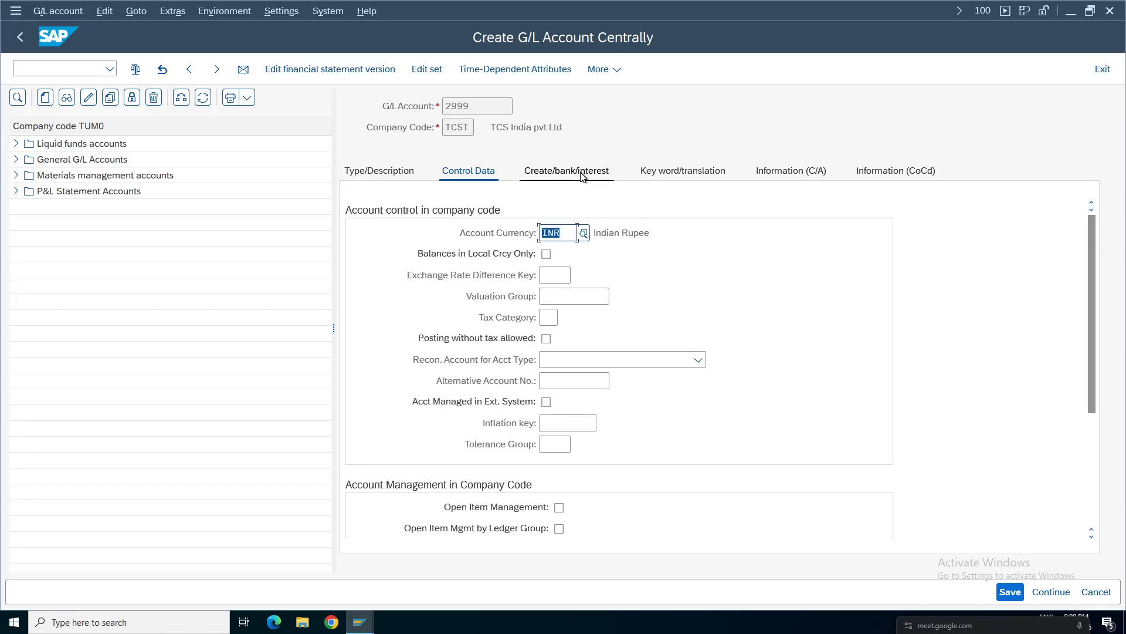
# Step: Set the sort key in the account's Control Data to 001 Posting date
pyautogui.moveTo(1090, 300); pyautogui.dragTo(1093, 402)
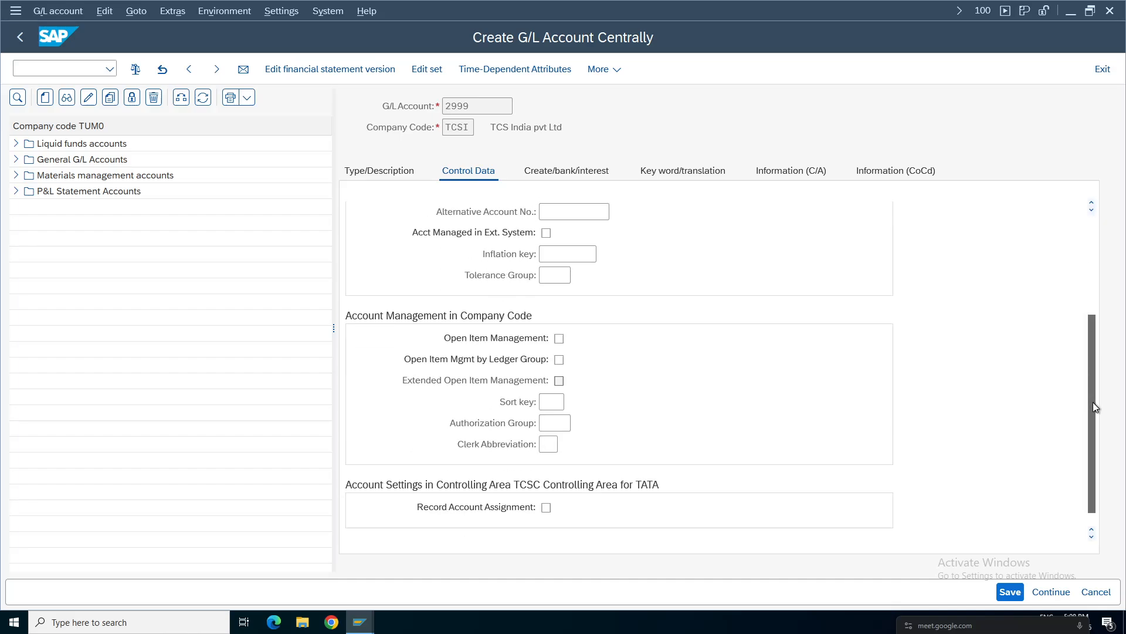
pyautogui.click(551, 403)
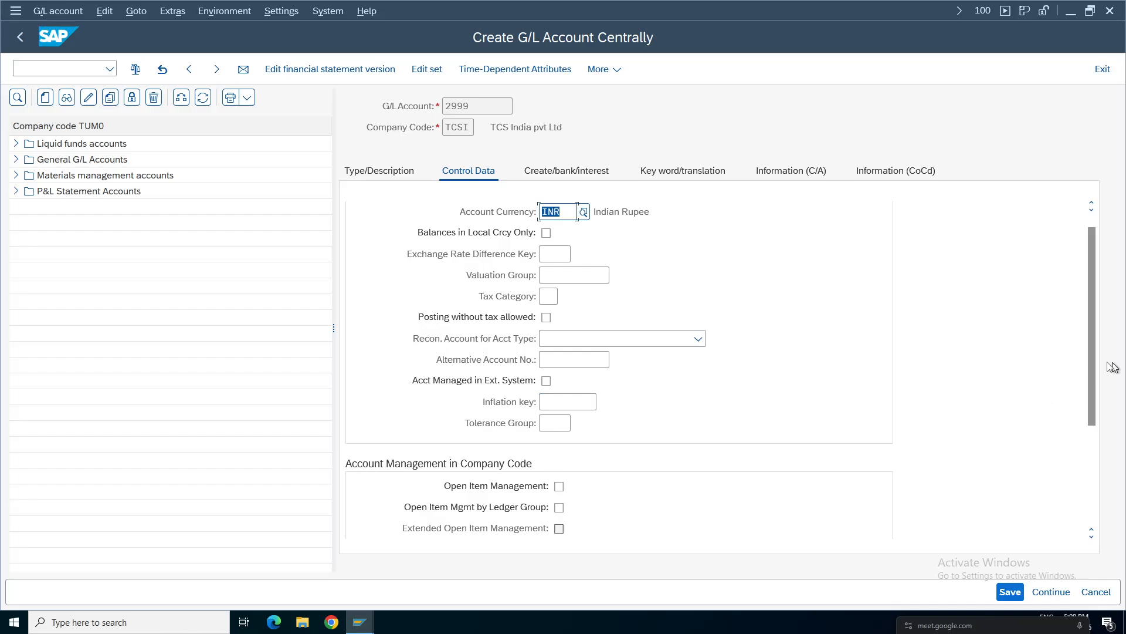
pyautogui.moveTo(1092, 344); pyautogui.dragTo(1091, 452)
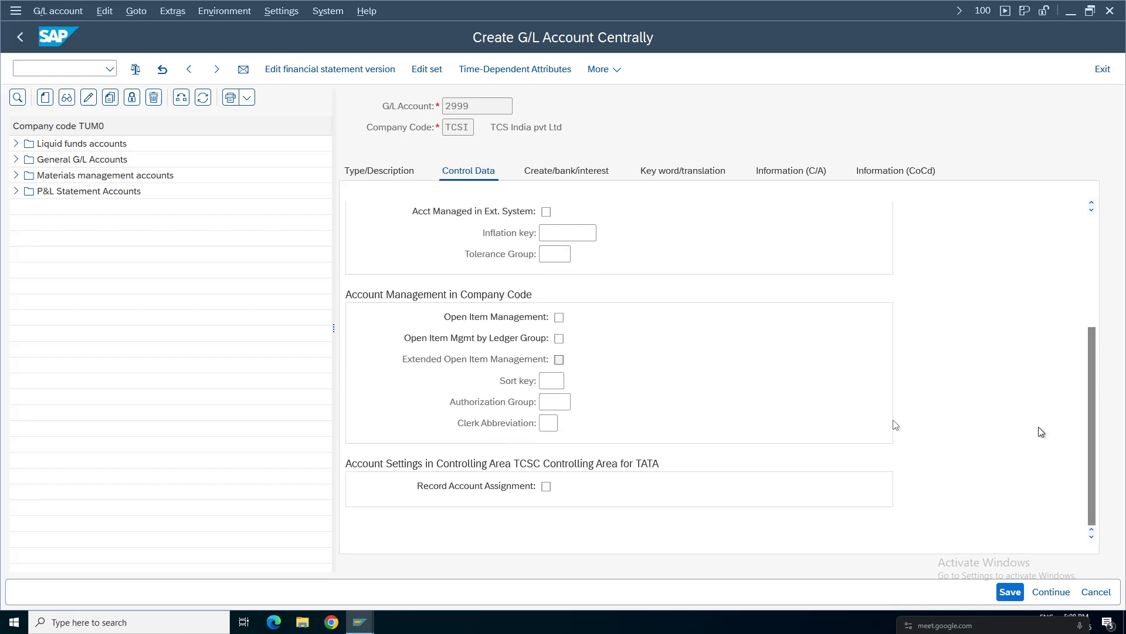
pyautogui.click(552, 382)
pyautogui.click(571, 382)
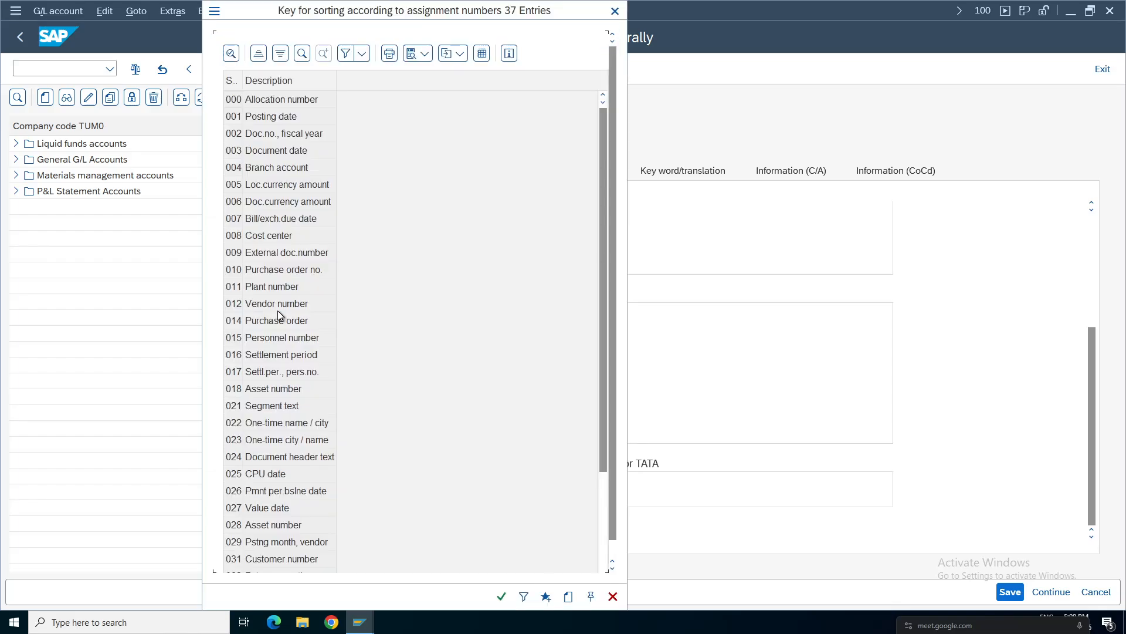
pyautogui.click(262, 122)
pyautogui.doubleClick(261, 121)
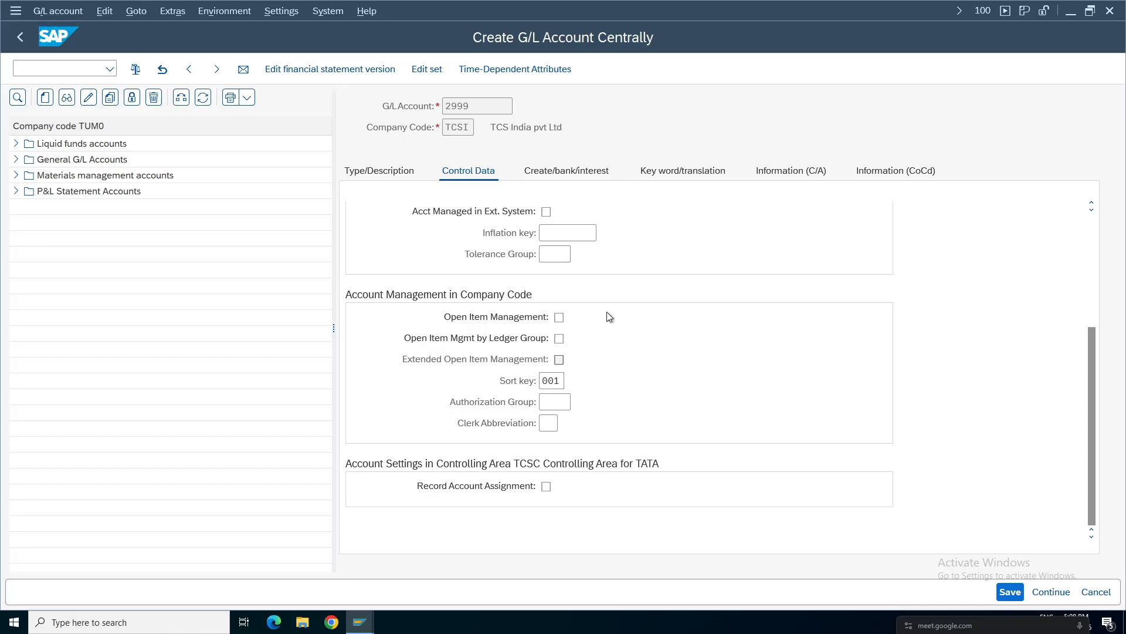
pyautogui.moveTo(1100, 381); pyautogui.dragTo(1091, 280)
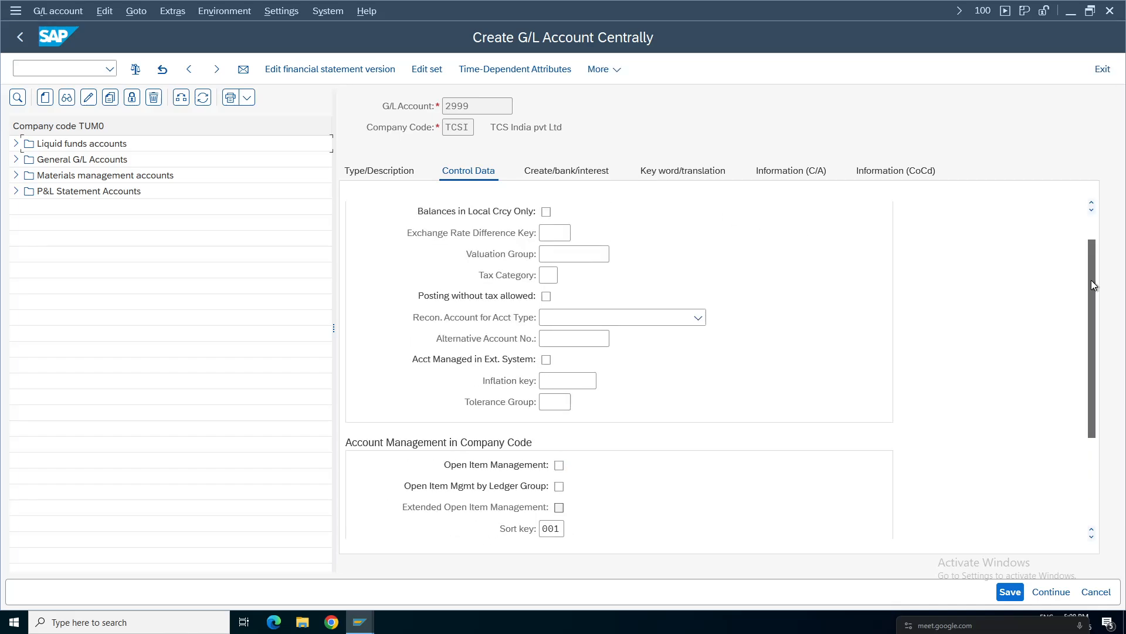
pyautogui.click(560, 529)
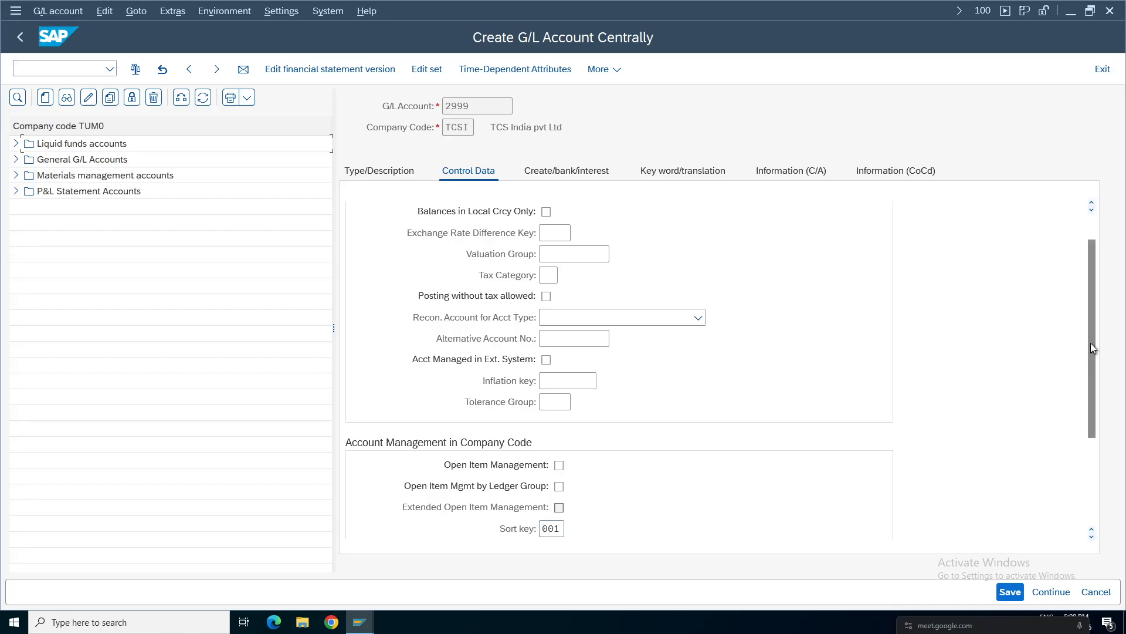
# Step: Set the field status group in the Create/bank/interest settings to G001 General (with text, assignment)
pyautogui.moveTo(1090, 346); pyautogui.dragTo(1093, 388)
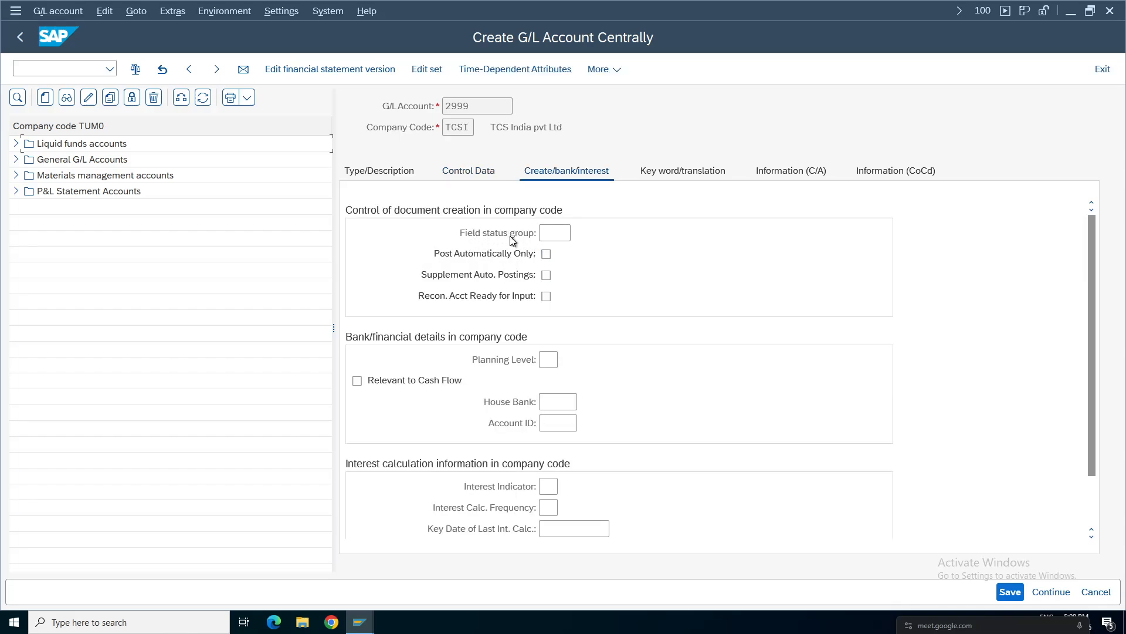
pyautogui.click(546, 235)
pyautogui.click(467, 170)
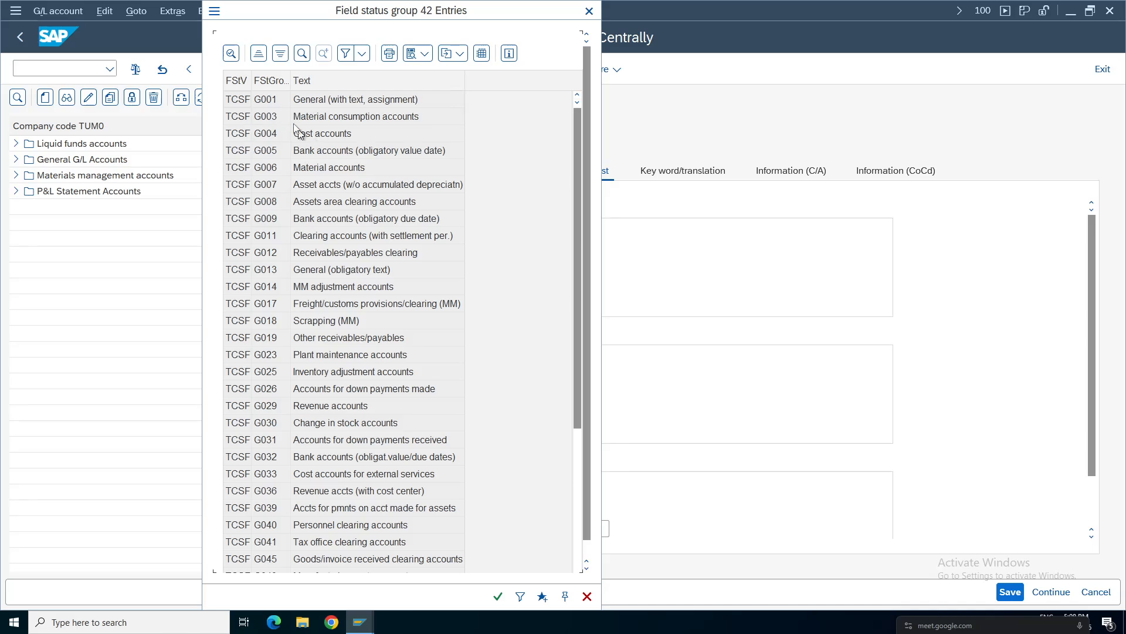
pyautogui.doubleClick(309, 106)
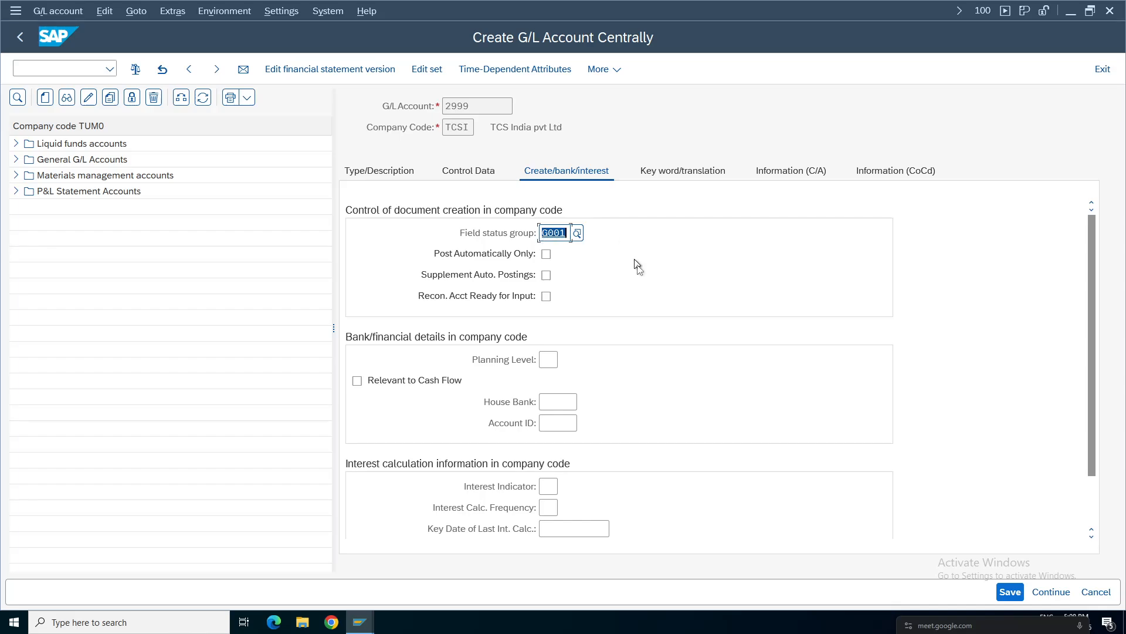
pyautogui.press('Return')
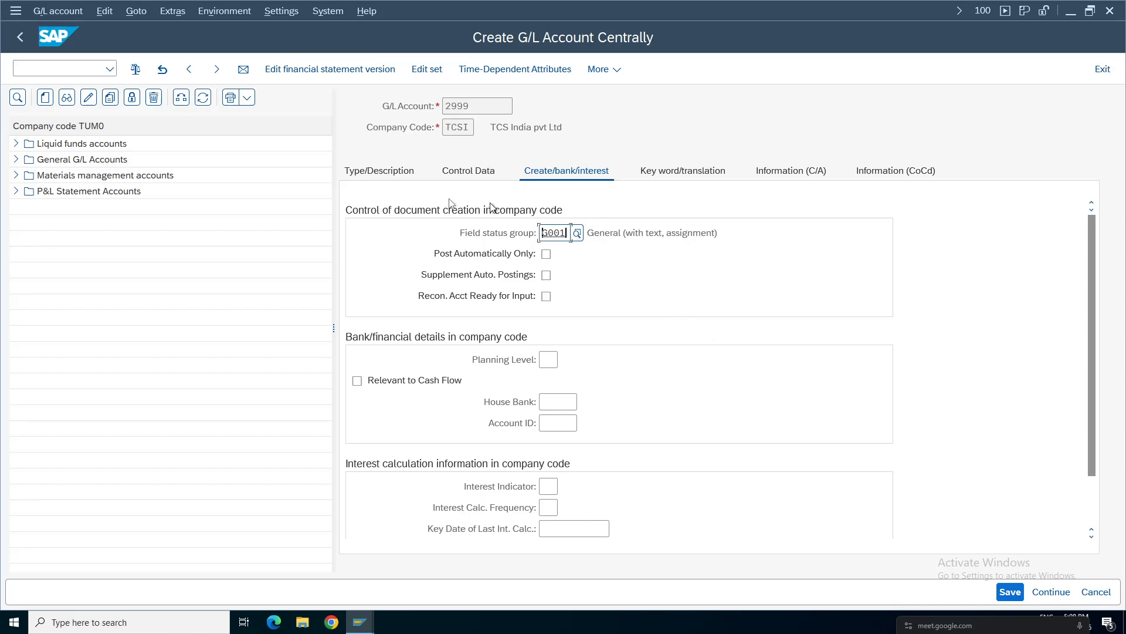
# Step: Recheck the account's type, control data and field status group entries, and save the new G/L account
pyautogui.click(392, 176)
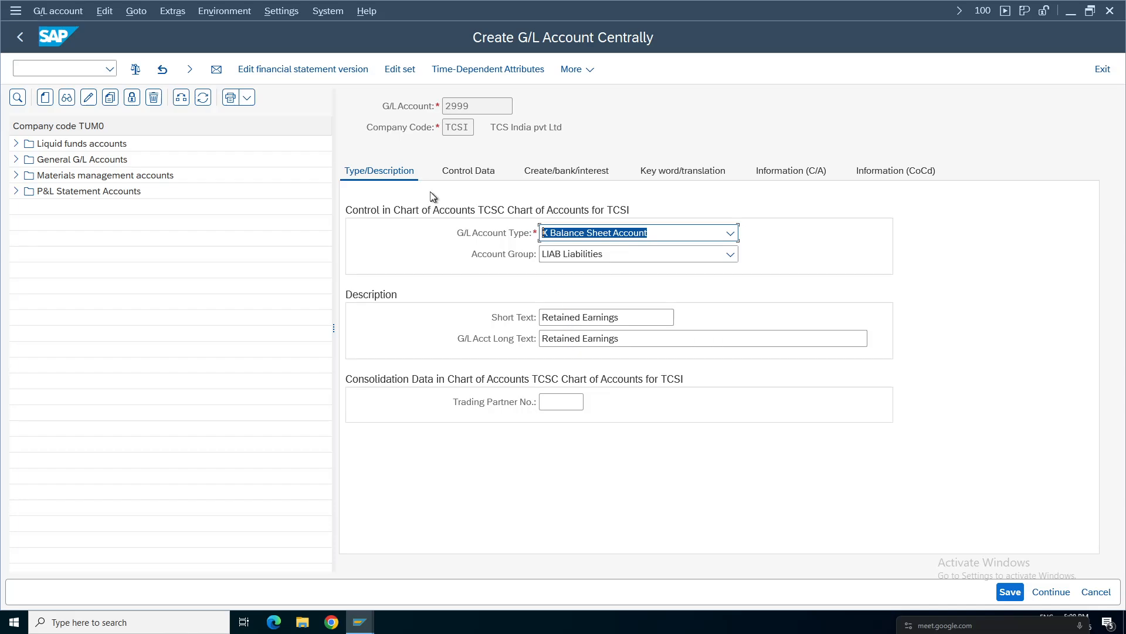
pyautogui.click(469, 171)
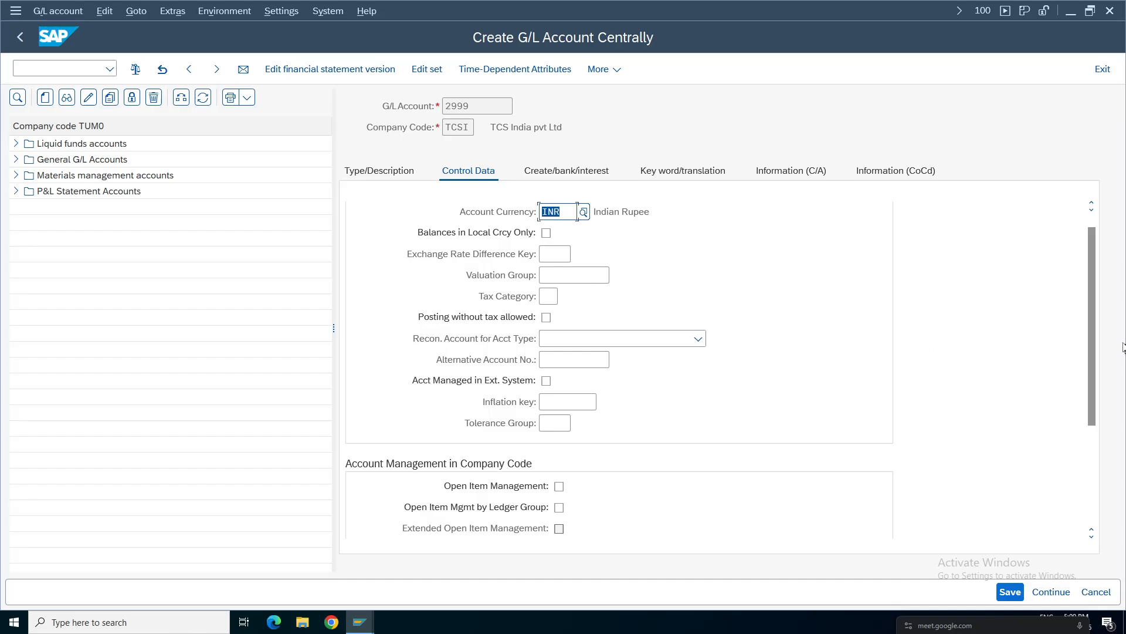
pyautogui.moveTo(1089, 303); pyautogui.dragTo(1090, 378)
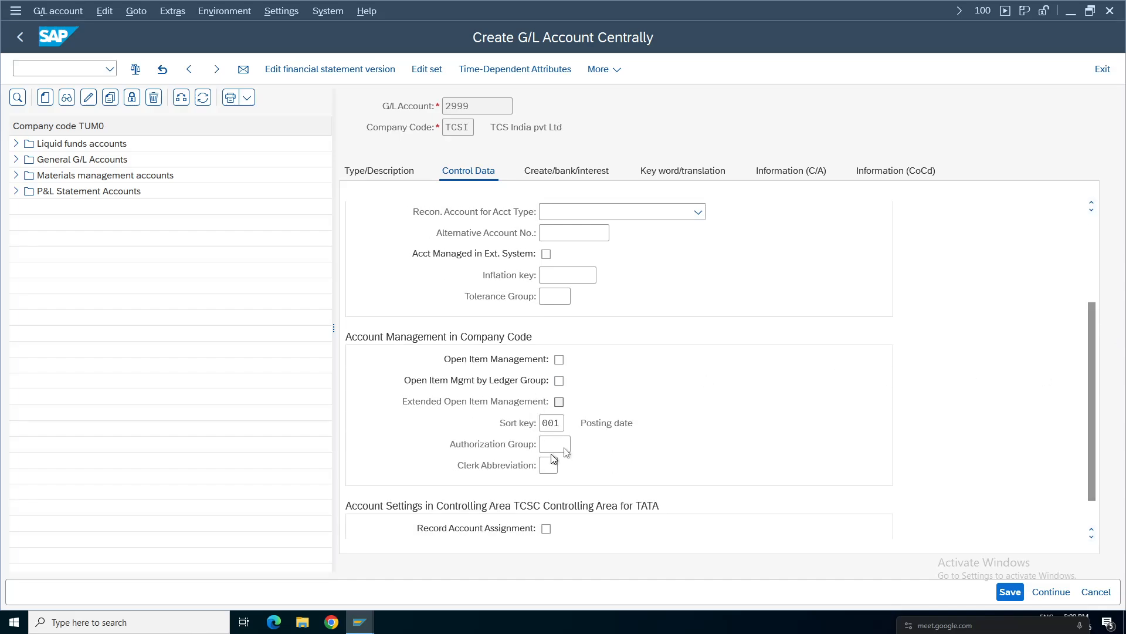
pyautogui.click(545, 423)
pyautogui.click(573, 170)
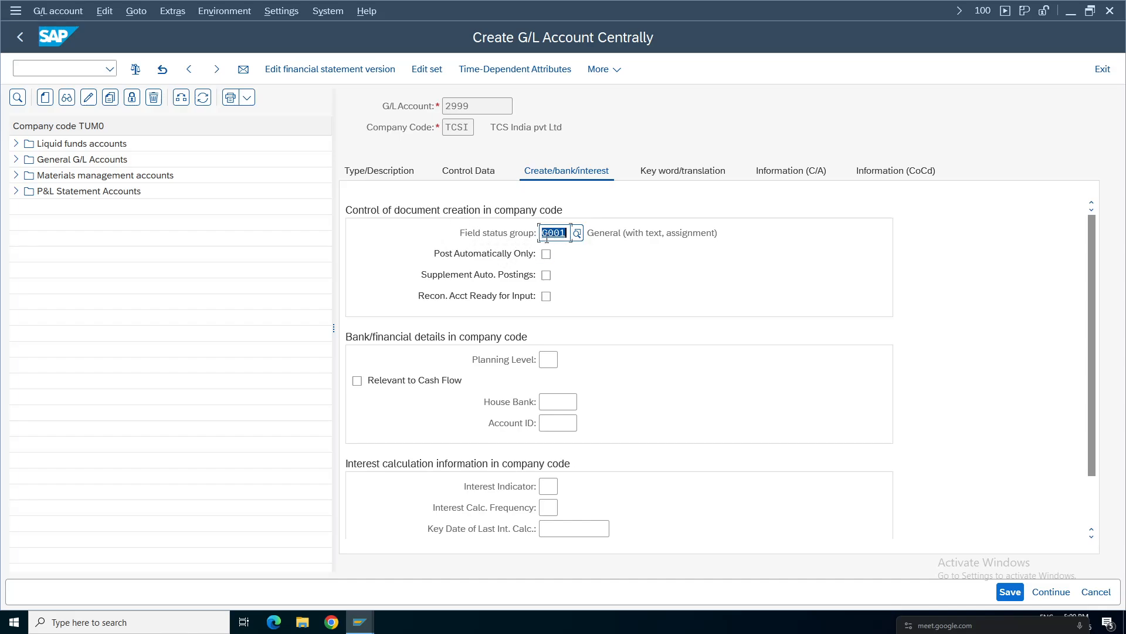
pyautogui.click(1011, 591)
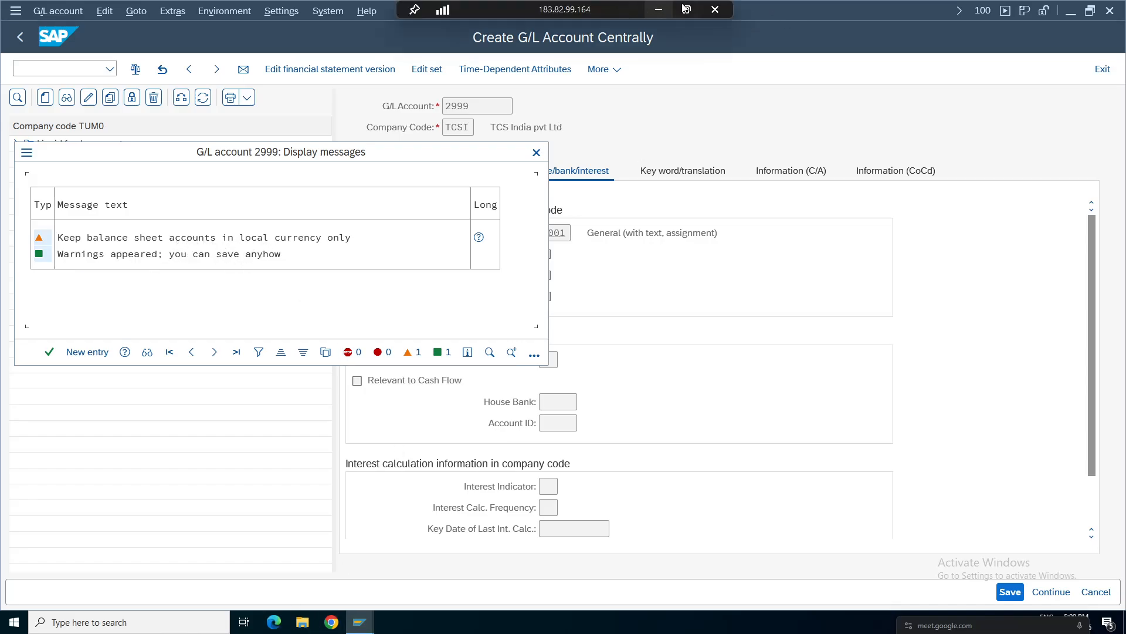
pyautogui.click(685, 8)
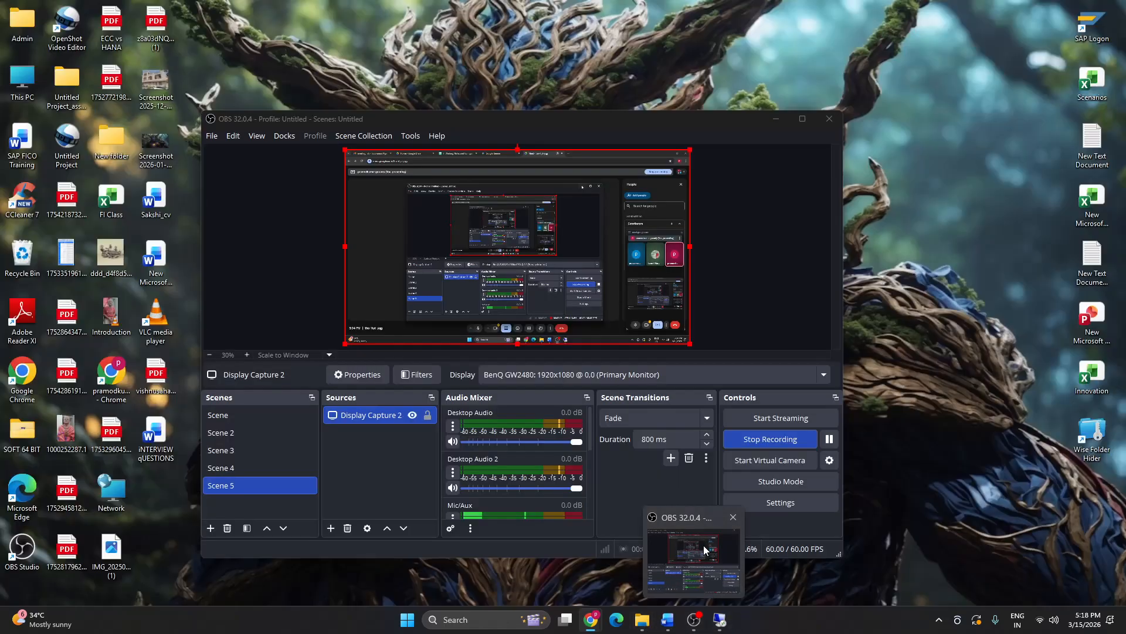
pyautogui.click(703, 544)
pyautogui.click(830, 444)
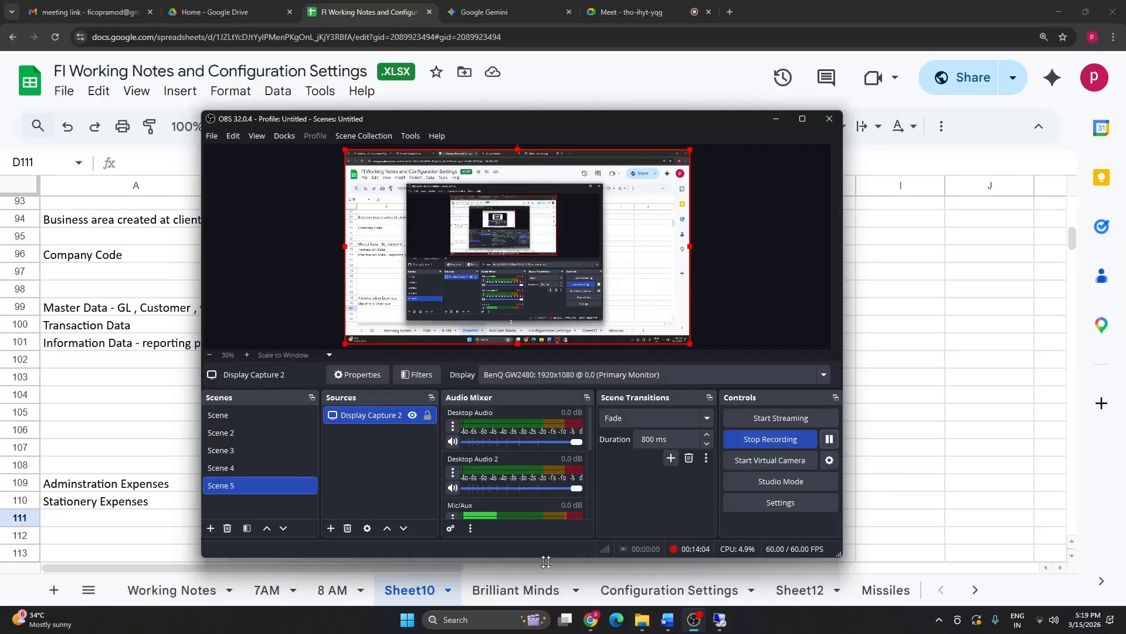
pyautogui.click(731, 622)
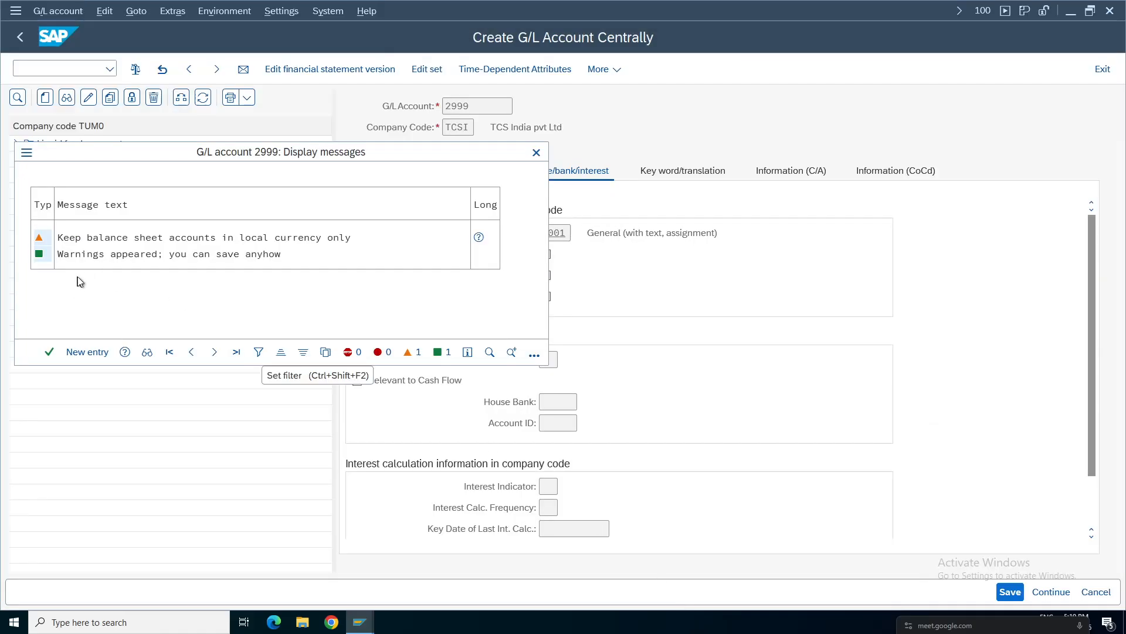
# Step: Read the messages for G/L account 2999 and accept them to complete the save
pyautogui.click(112, 240)
pyautogui.click(189, 241)
pyautogui.click(270, 241)
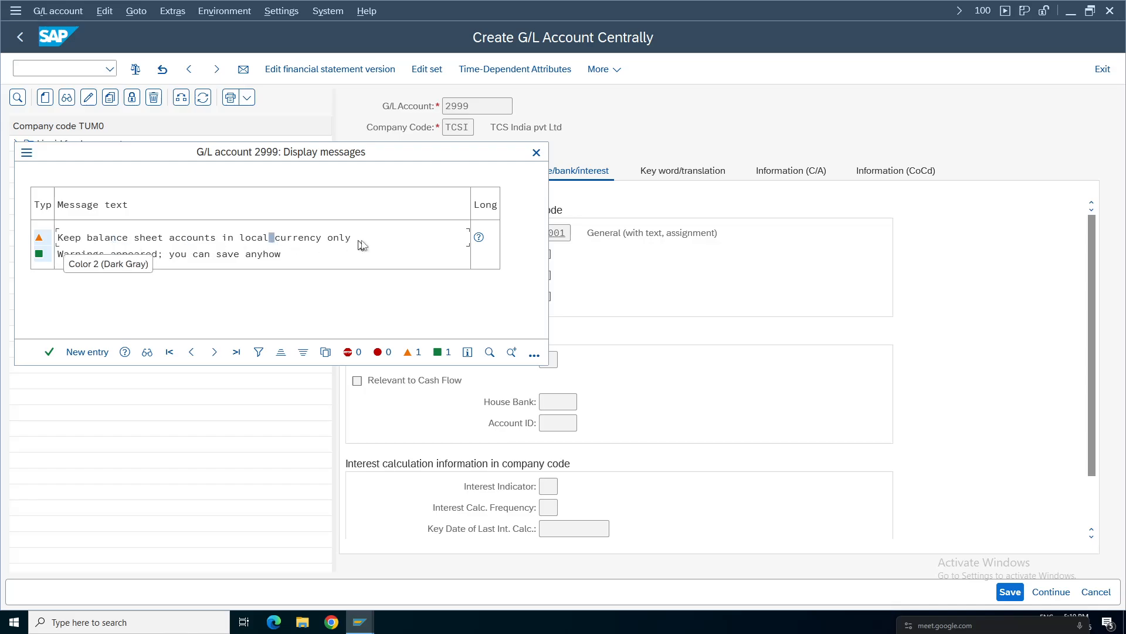
pyautogui.click(50, 352)
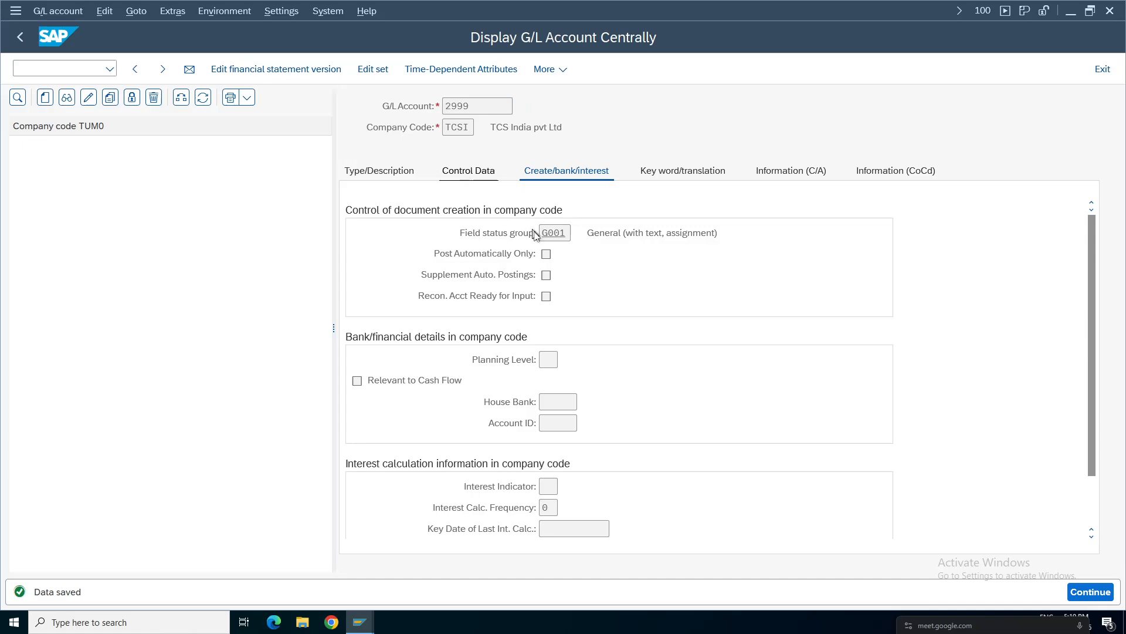
# Step: Examine the saved account's Control Data and Type/Description, and try to switch it to change mode
pyautogui.click(468, 171)
pyautogui.moveTo(1092, 311); pyautogui.dragTo(1093, 206)
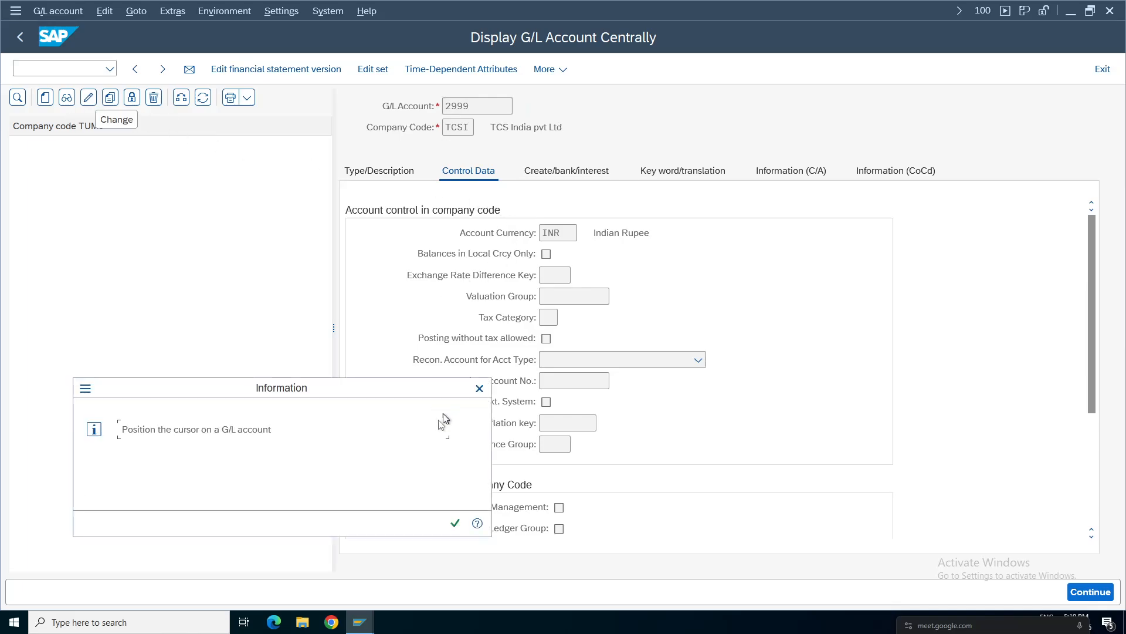
pyautogui.click(480, 389)
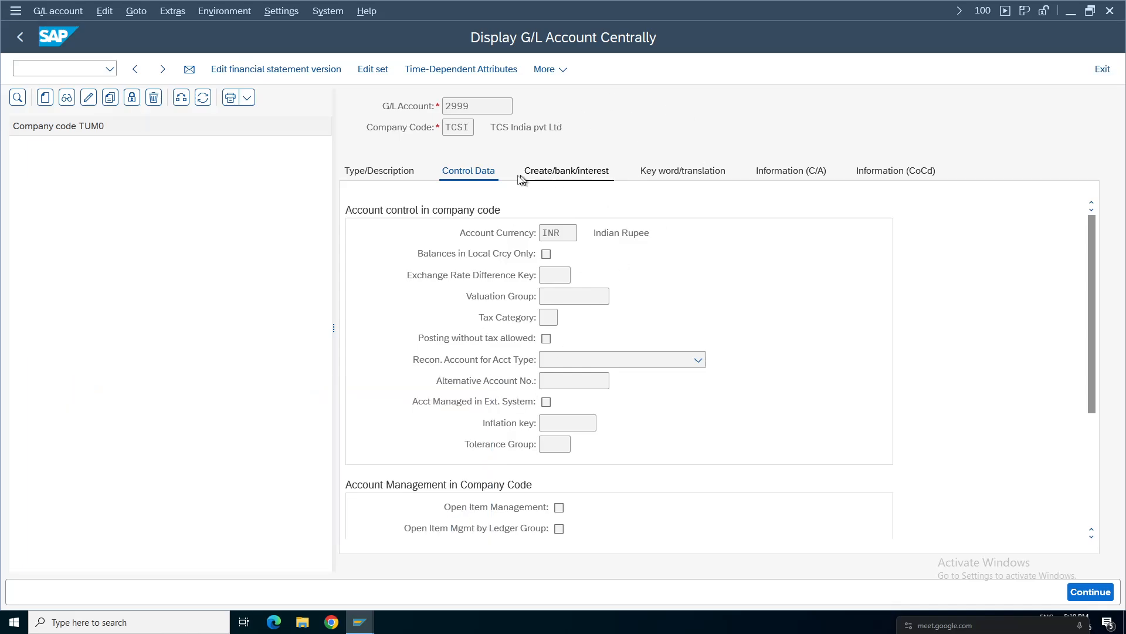
pyautogui.click(379, 171)
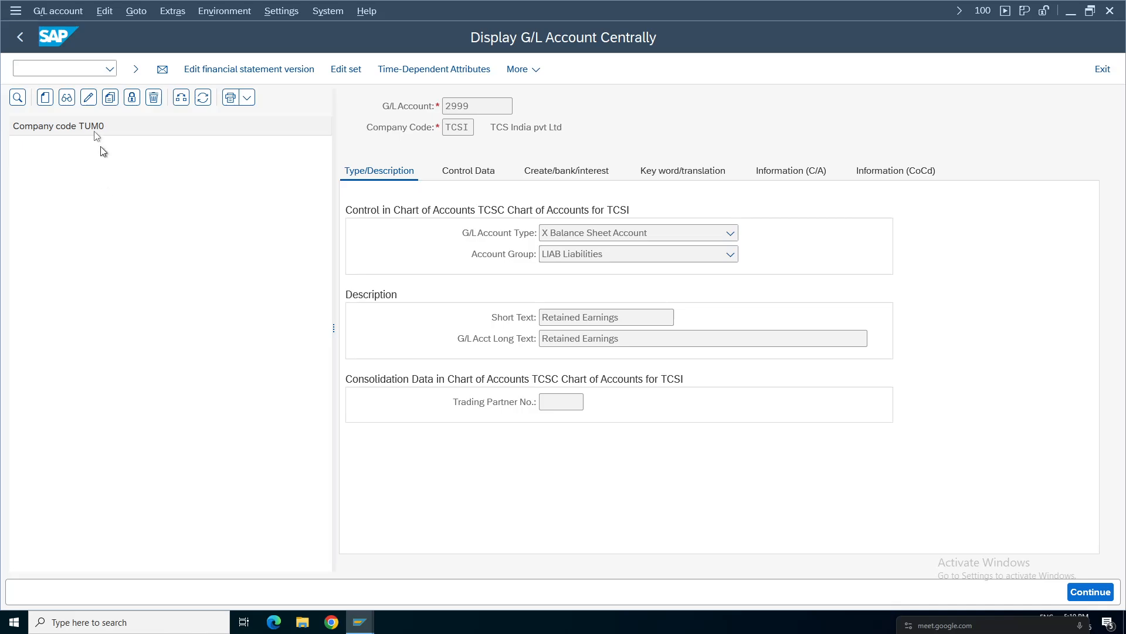
# Step: Restart FS00 and open account 2999 Retained Earnings from the Liabilities group in change mode
pyautogui.click(20, 38)
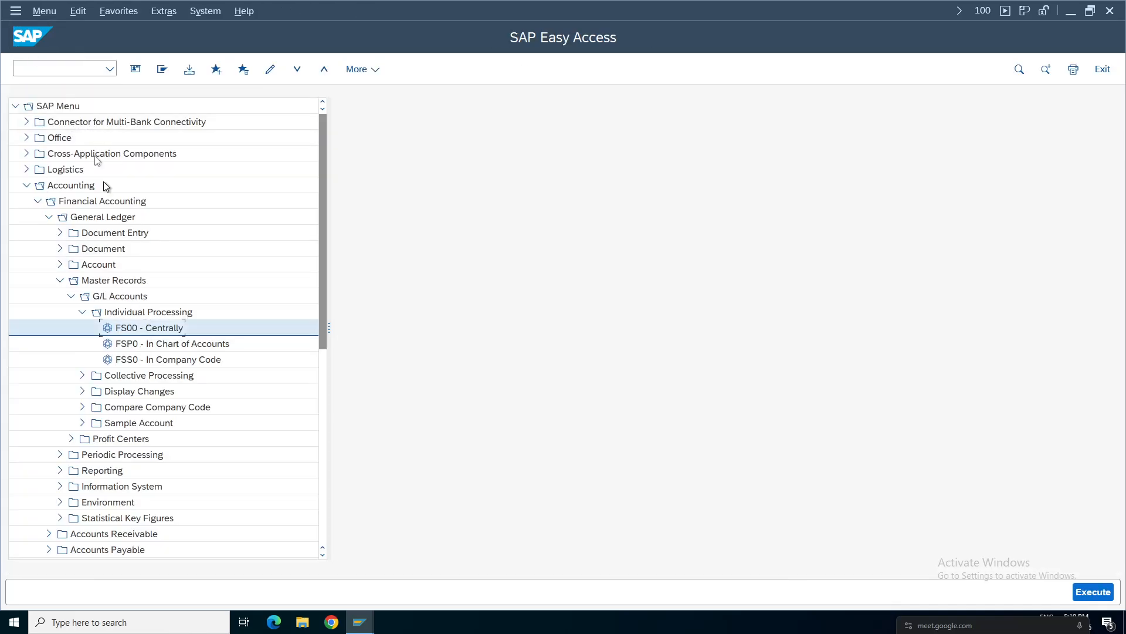
pyautogui.doubleClick(127, 329)
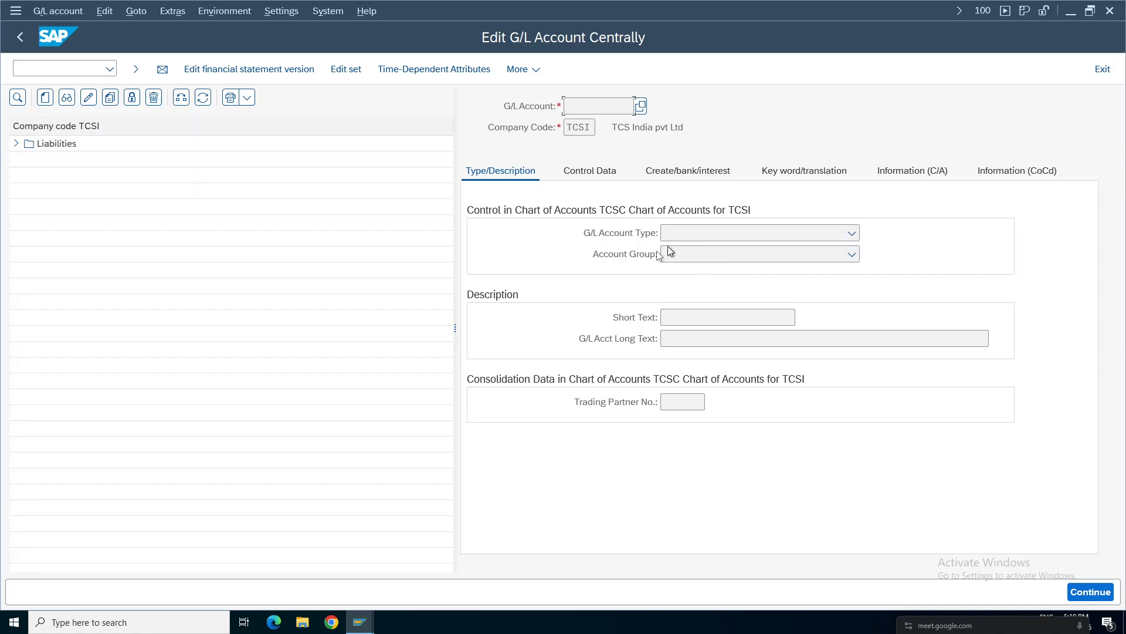
pyautogui.doubleClick(38, 147)
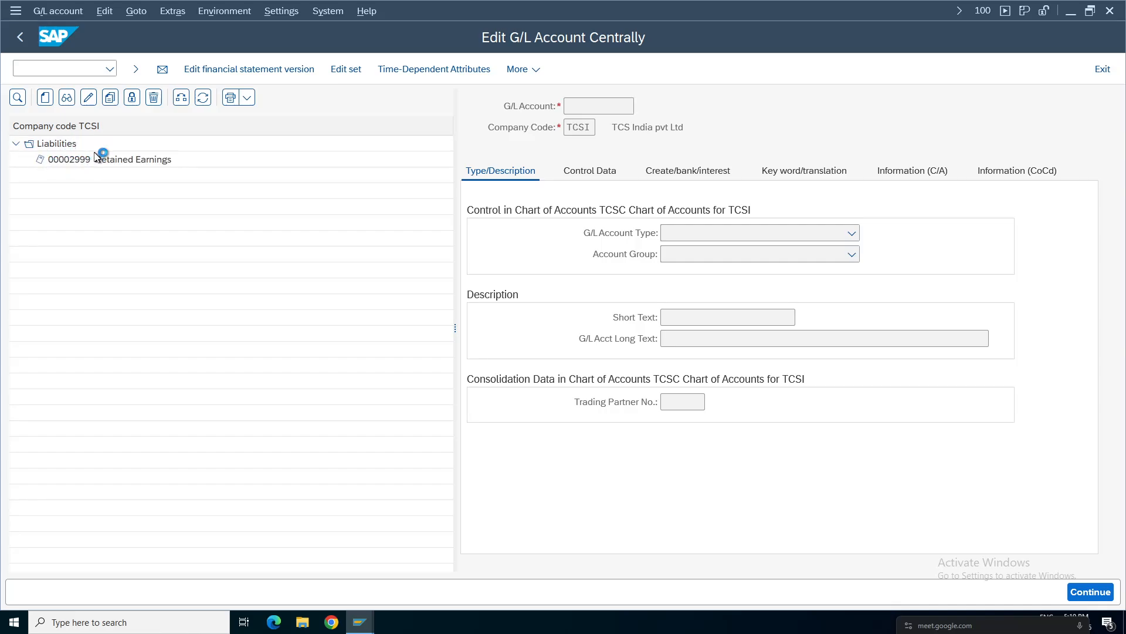
pyautogui.doubleClick(89, 160)
pyautogui.doubleClick(123, 161)
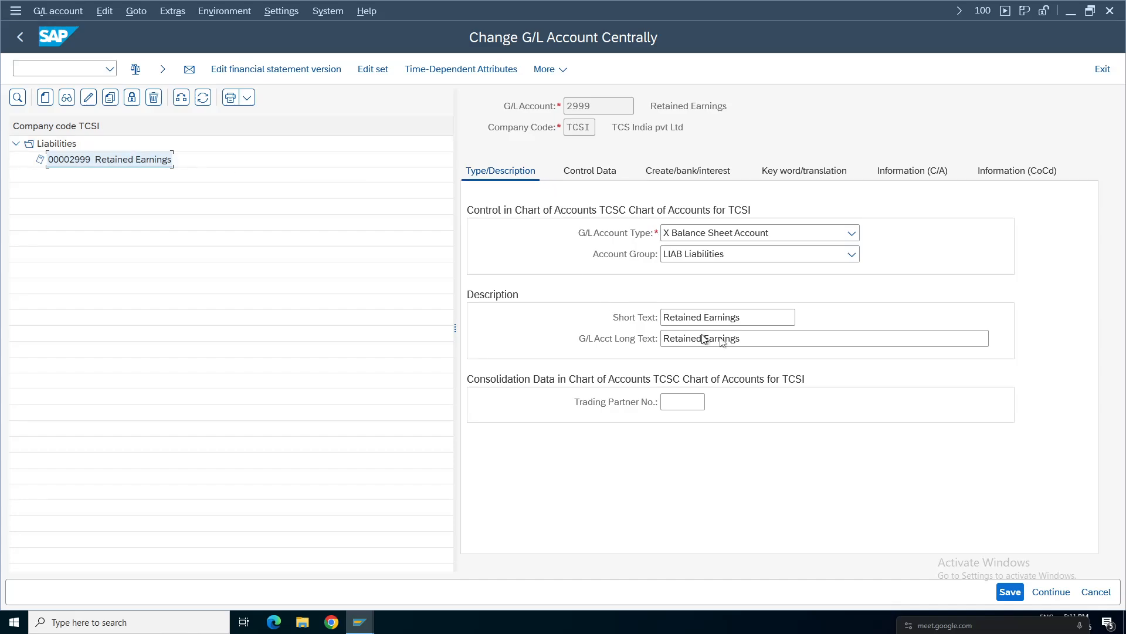
# Step: Enable Balances in Local Crcy Only in the Control Data of account 2999 and save the change
pyautogui.click(787, 345)
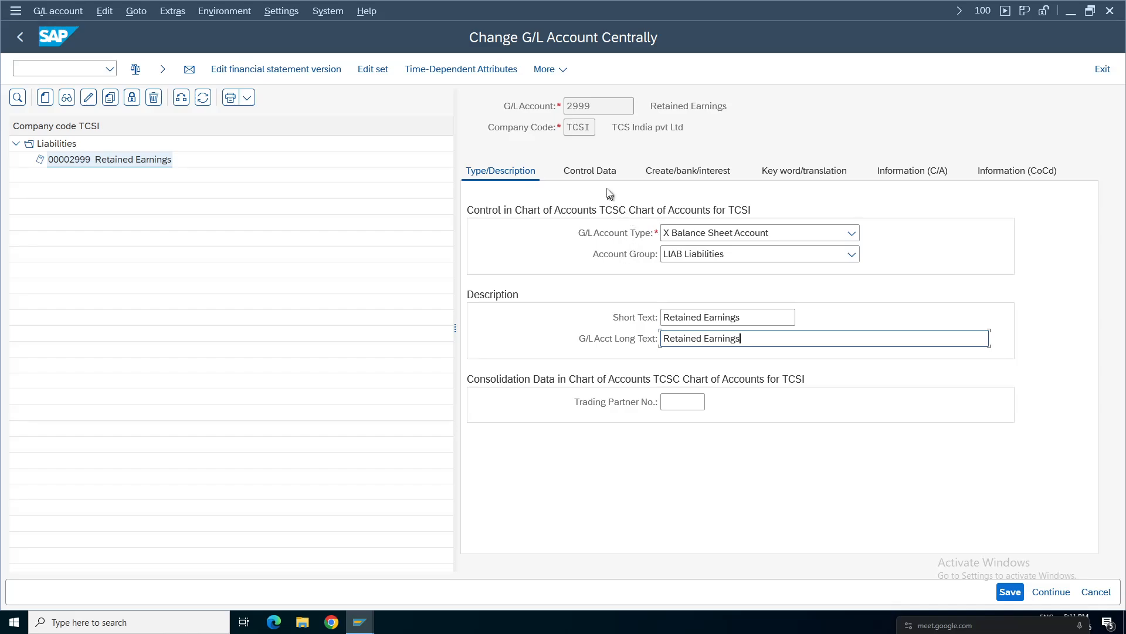
pyautogui.click(601, 171)
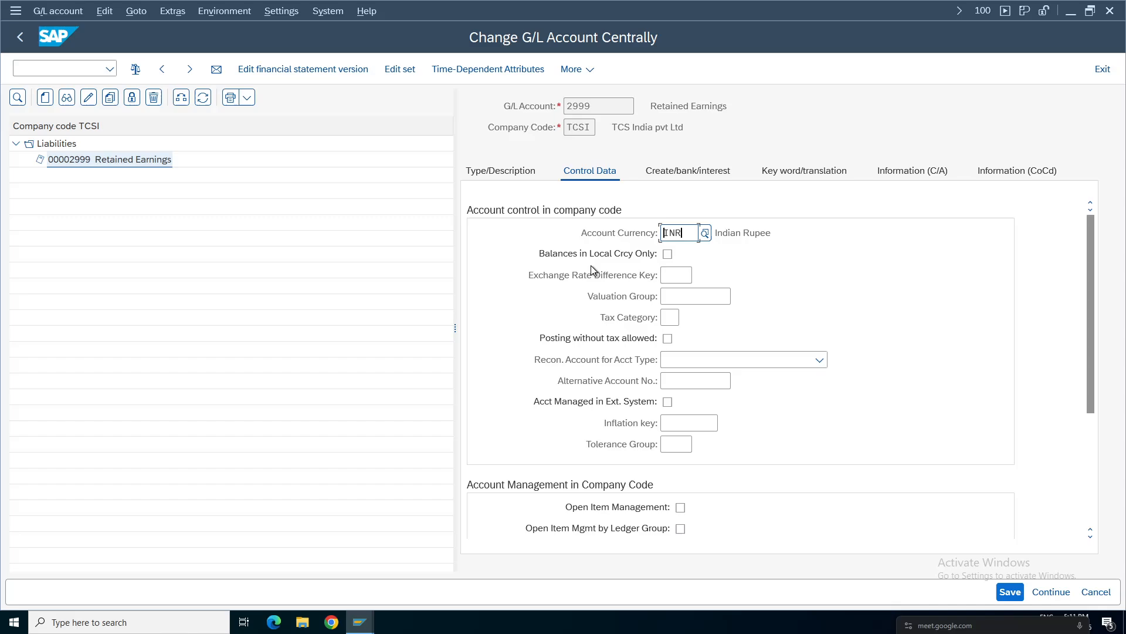
pyautogui.click(668, 254)
pyautogui.click(1011, 591)
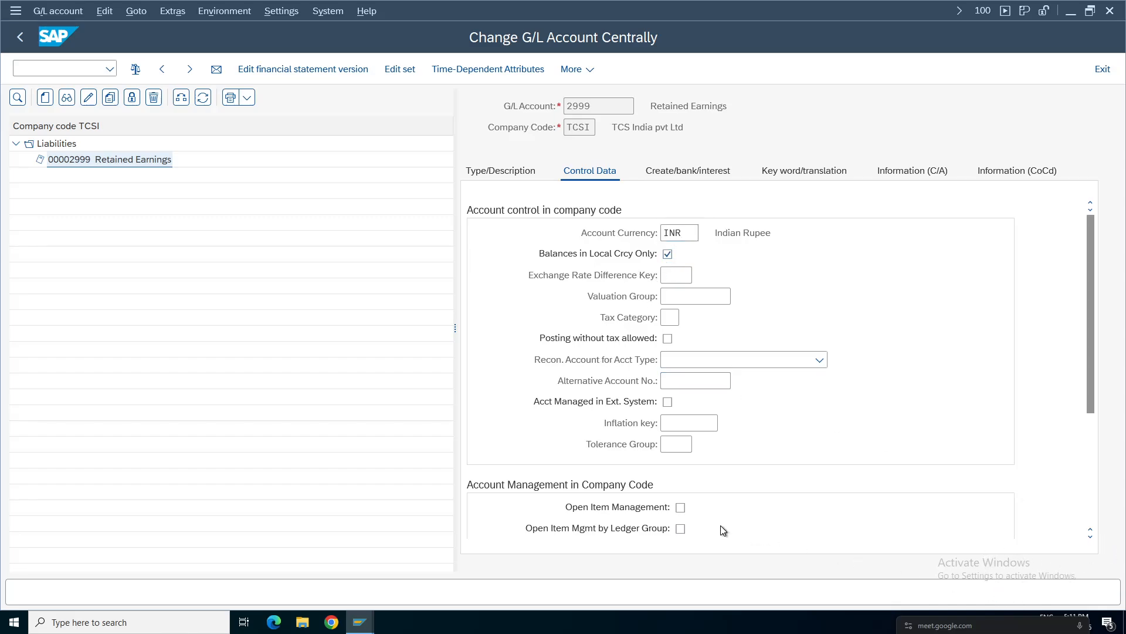
# Step: Review the Type/Description and Control Data of the saved Retained Earnings account
pyautogui.click(502, 173)
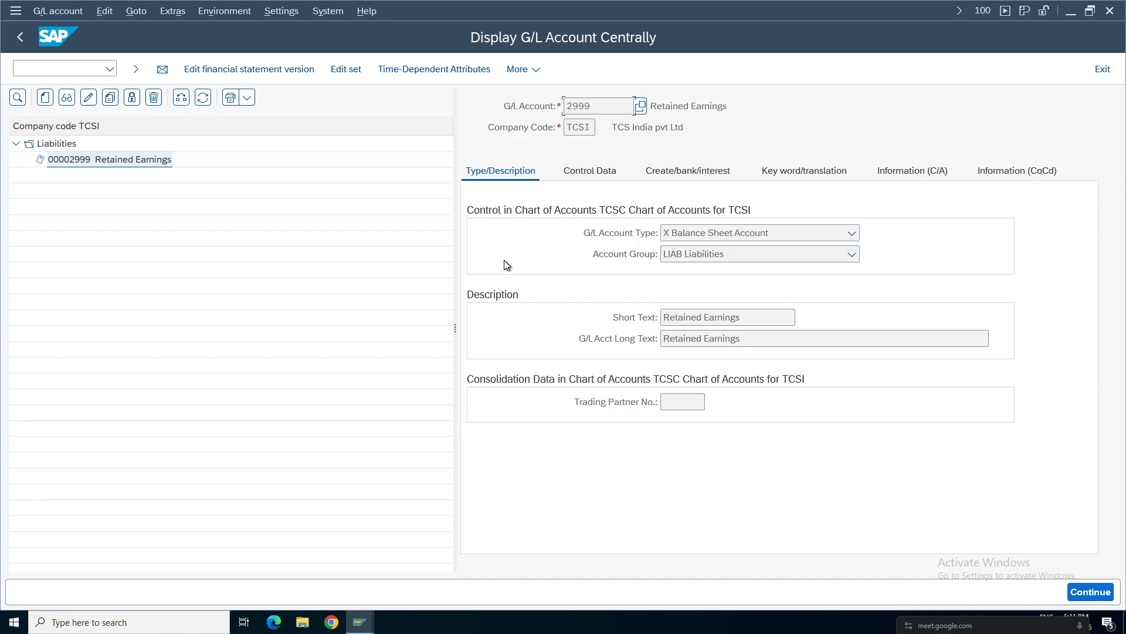
pyautogui.click(589, 171)
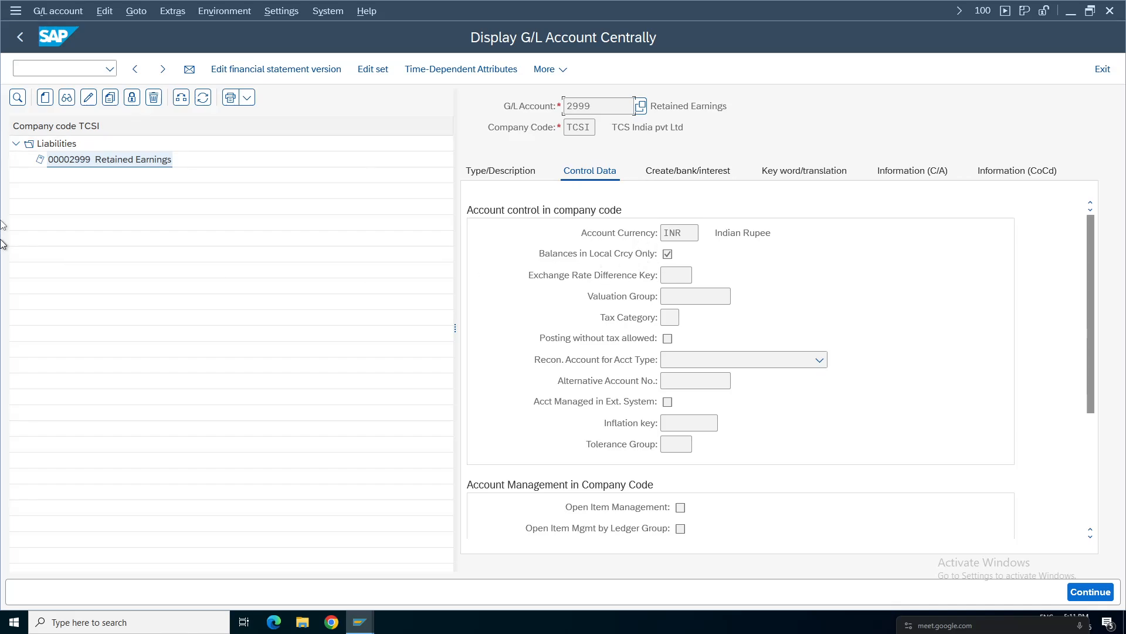
pyautogui.click(103, 161)
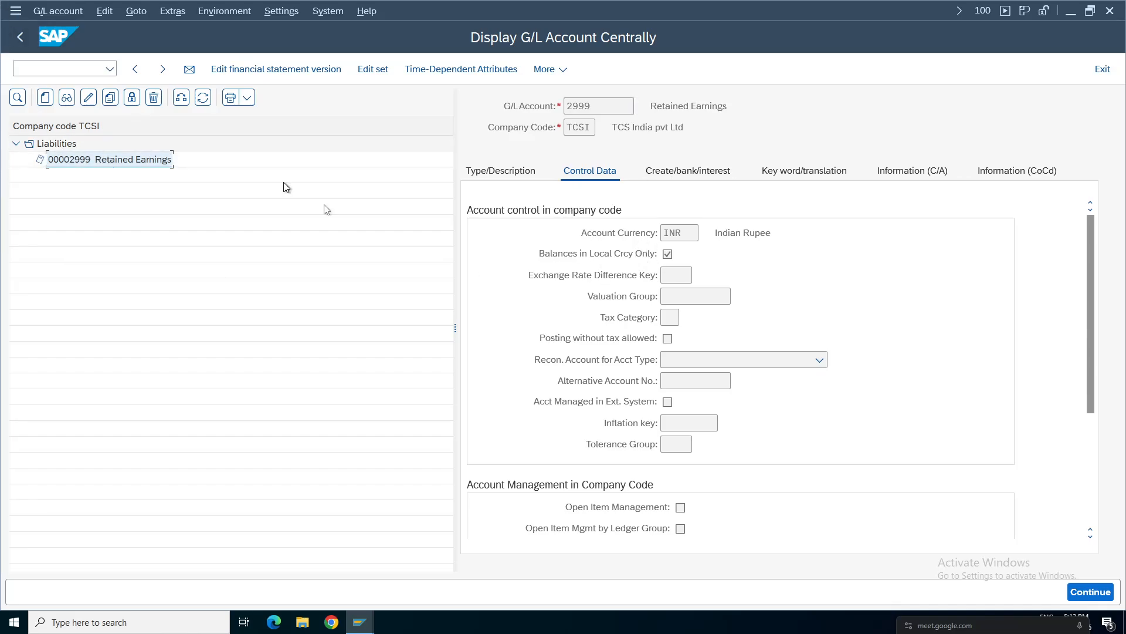
pyautogui.click(500, 170)
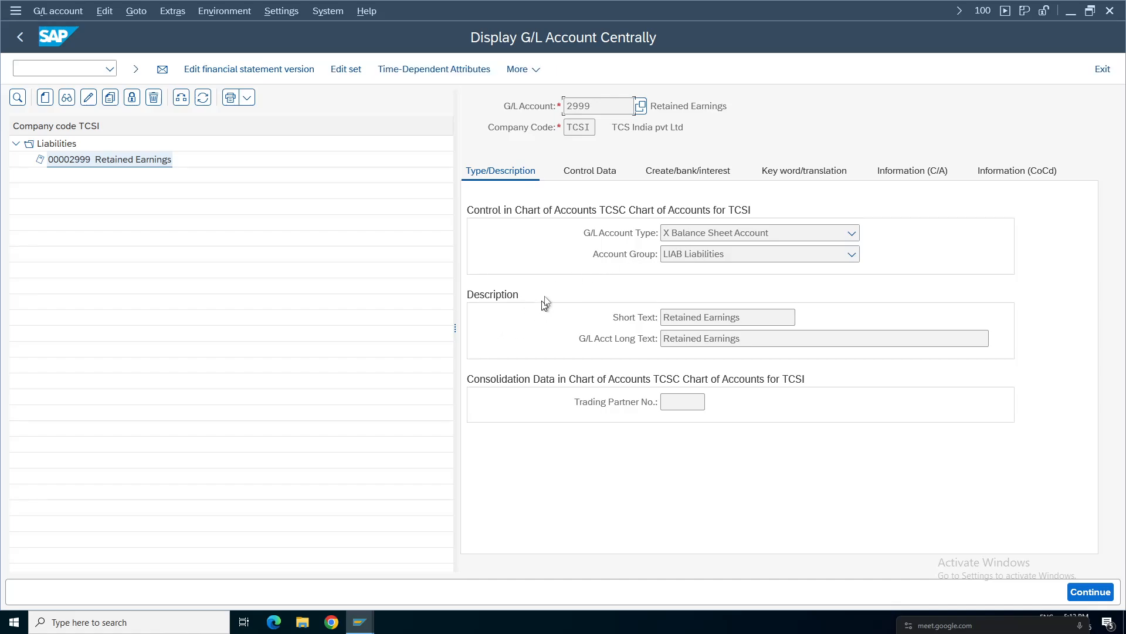
pyautogui.click(88, 160)
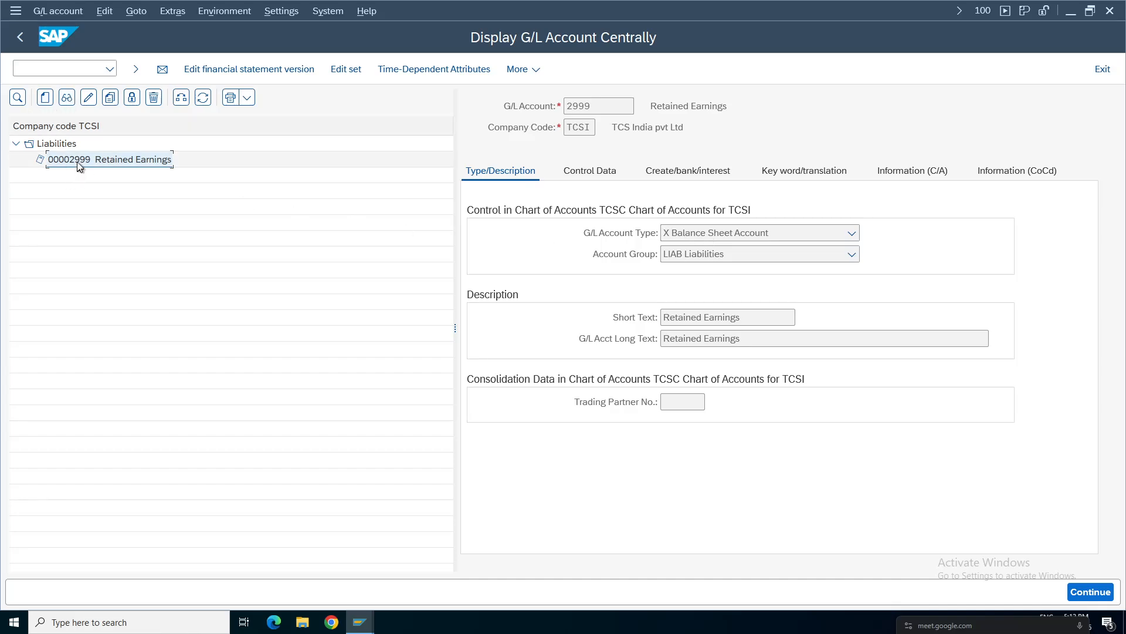
pyautogui.click(45, 98)
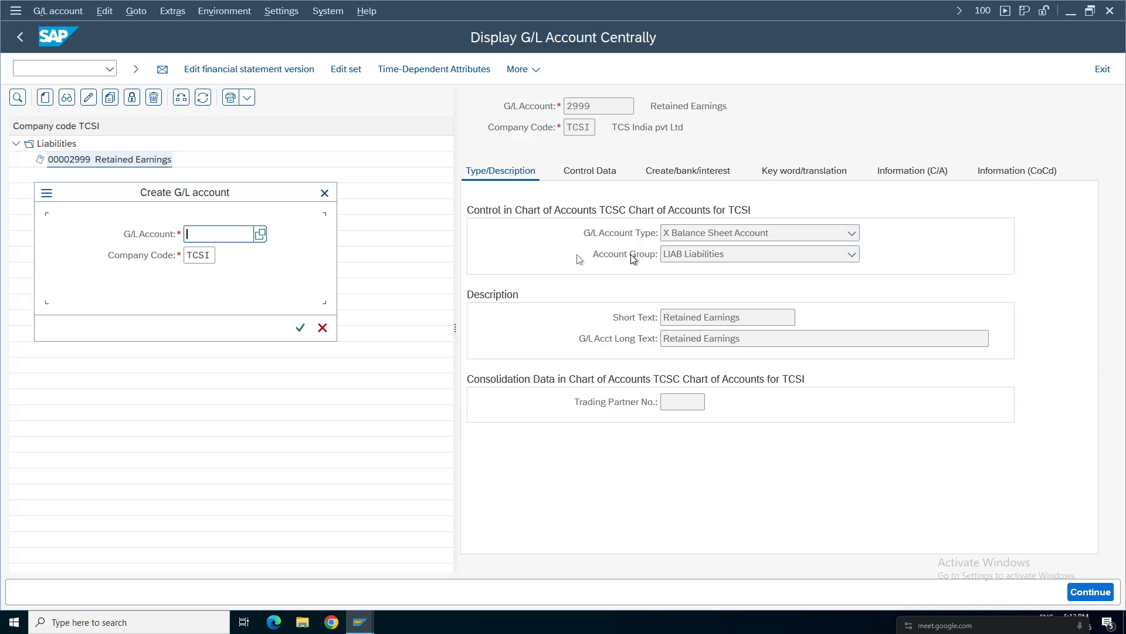
pyautogui.click(324, 193)
# Step: Check the Account Group choices of account 2999 and open the G/L account groups overview (OBD4) in a new session
pyautogui.click(710, 256)
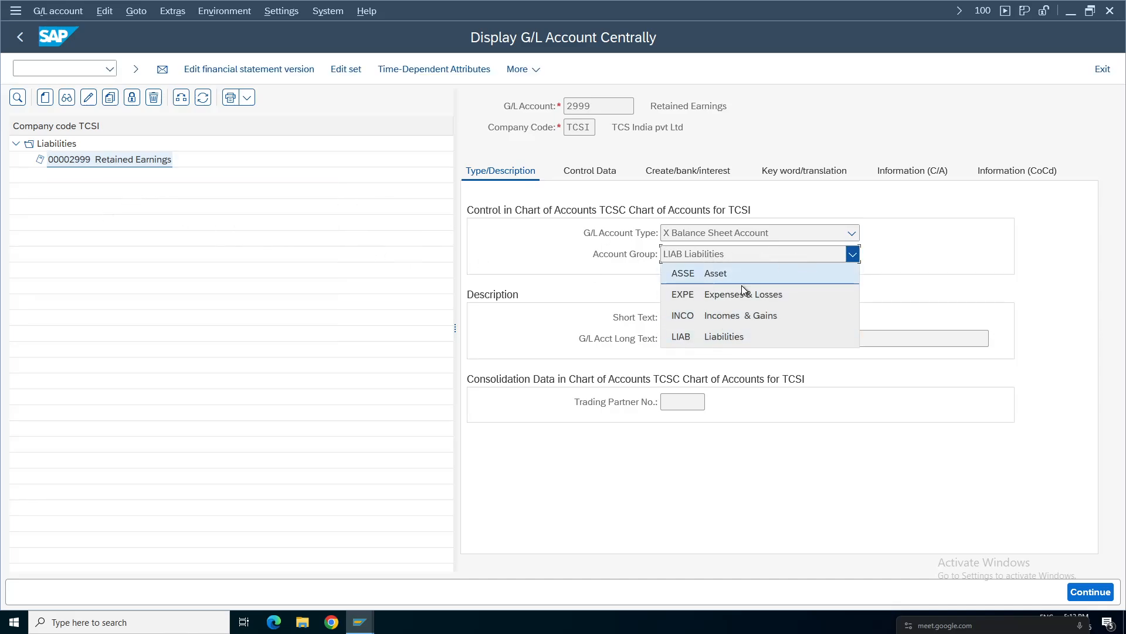
pyautogui.click(63, 67)
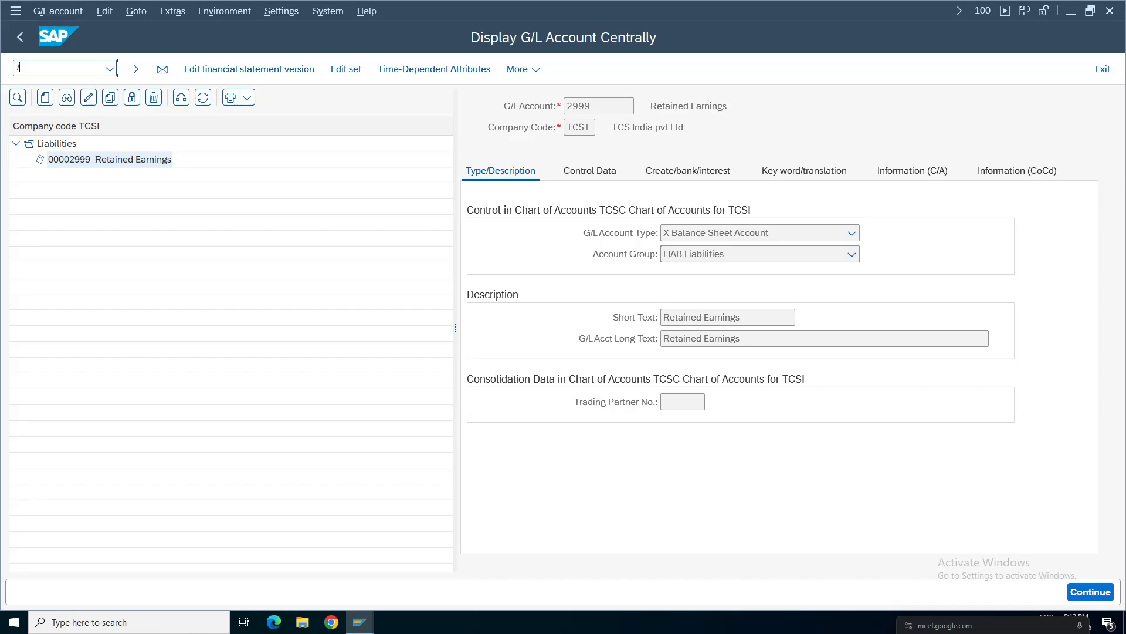
pyautogui.write('/oo')
pyautogui.press('Return')
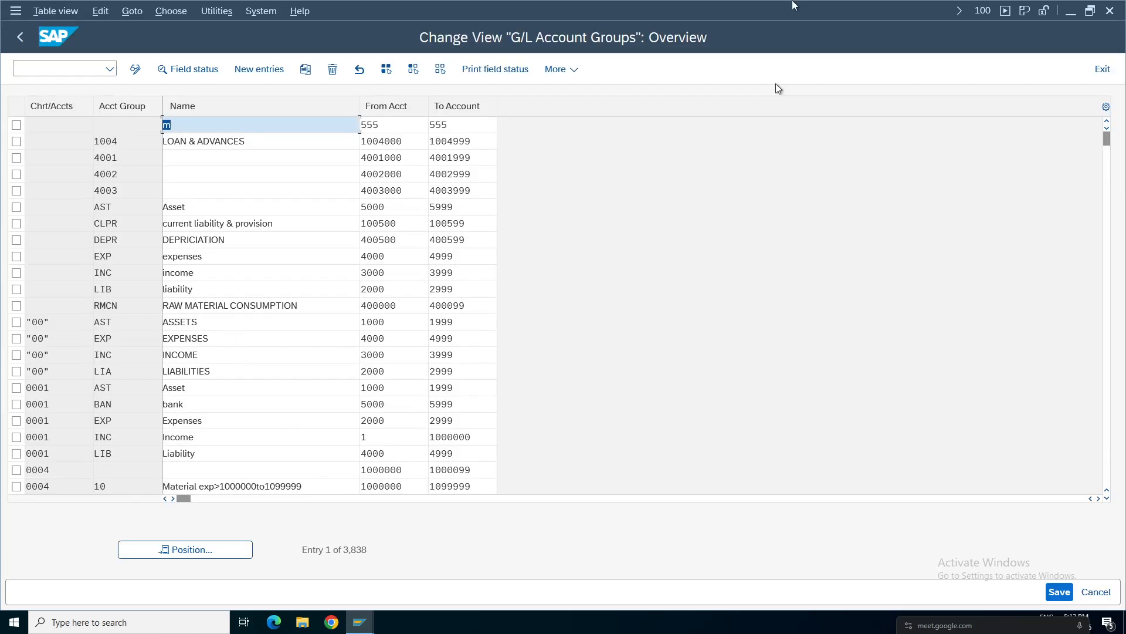
# Step: Switch to the FI Working Notes spreadsheet in Google Sheets and open the Configuration Settings sheet
pyautogui.click(686, 7)
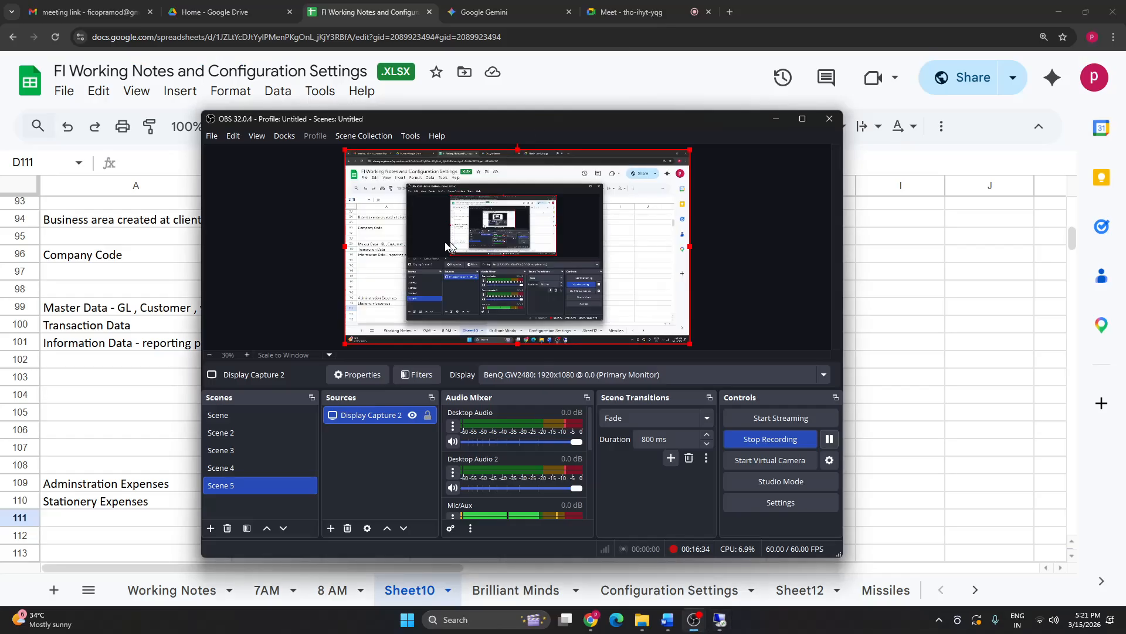
pyautogui.click(1031, 358)
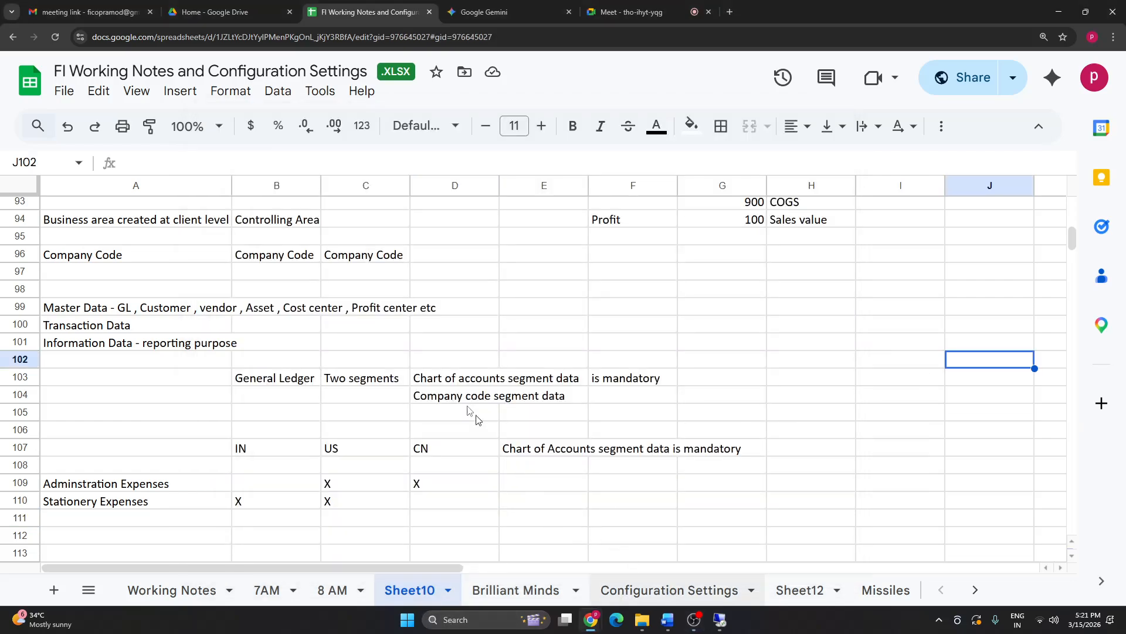
pyautogui.click(670, 590)
# Step: Look up the Define Account Groups row and its transaction code in the configuration list
pyautogui.click(625, 260)
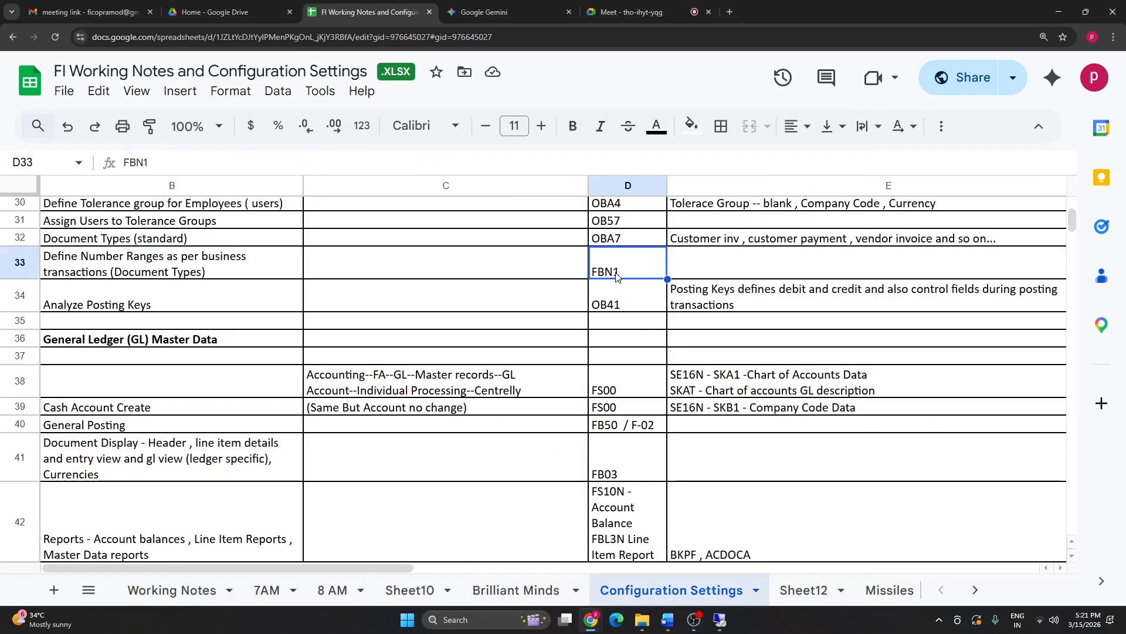
pyautogui.press('Up')
pyautogui.press('Up')
pyautogui.press('Up')
pyautogui.press('Up')
pyautogui.press('Up')
pyautogui.press('Up')
pyautogui.press('Up')
pyautogui.press('Up')
pyautogui.press('Up')
pyautogui.press('Up')
pyautogui.press('Up')
pyautogui.press('Up')
pyautogui.press('Up')
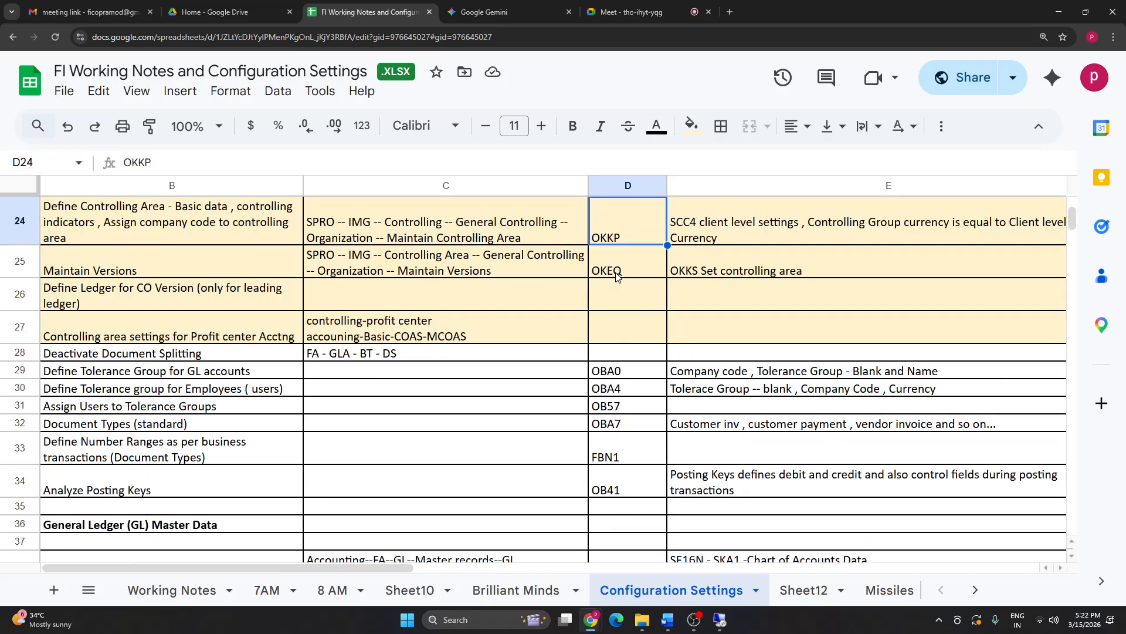
pyautogui.press('Up')
pyautogui.press('Up')
pyautogui.press('Up')
pyautogui.press('Up')
pyautogui.press('Up')
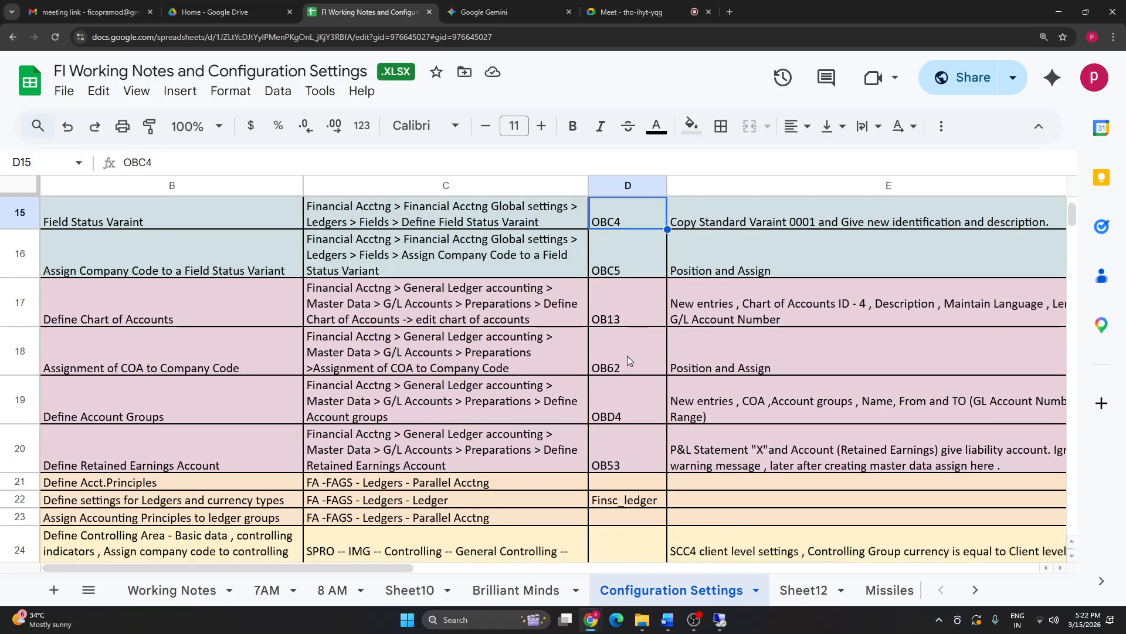
pyautogui.moveTo(136, 404); pyautogui.dragTo(695, 409)
pyautogui.click(600, 398)
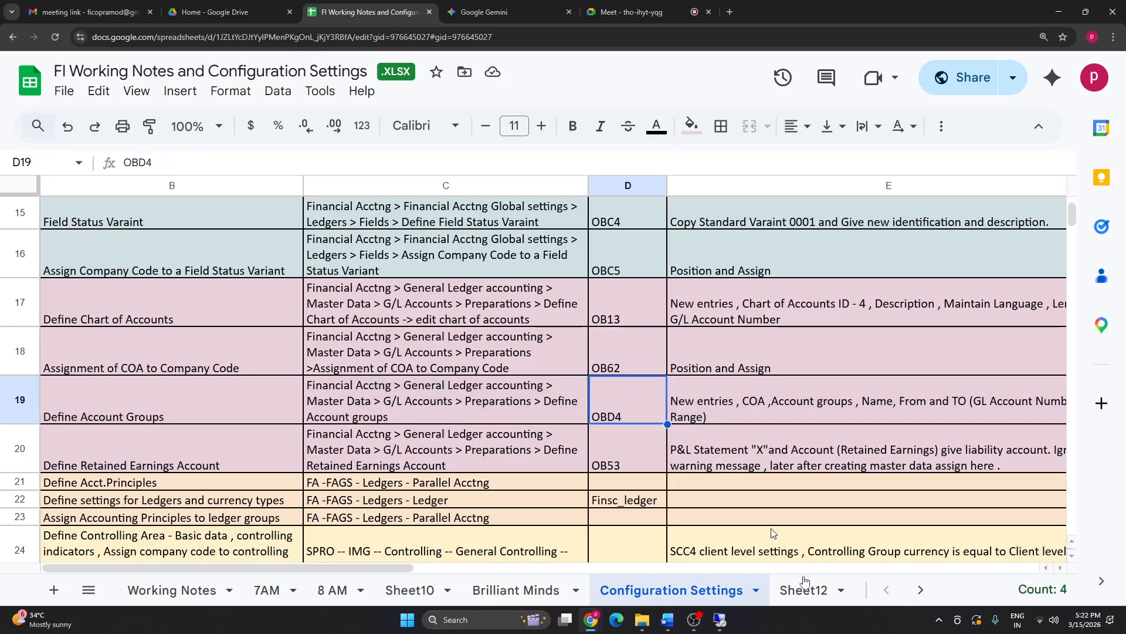
# Step: Return to SAP, position the G/L account groups on chart of accounts TCSC, and examine the ASSE group's account number range
pyautogui.click(720, 619)
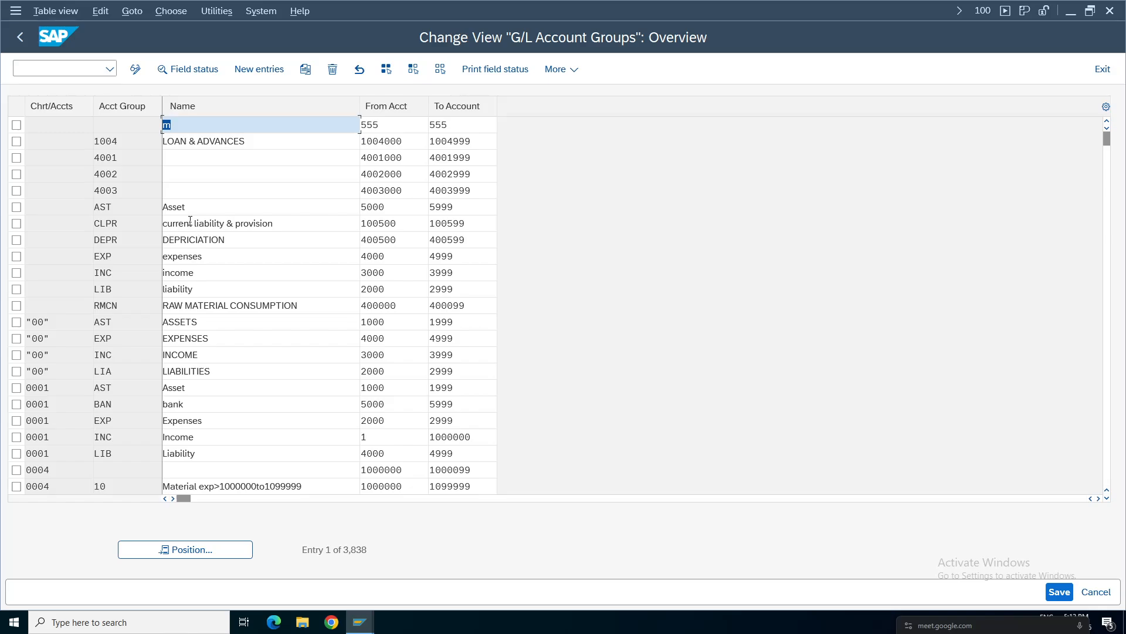
pyautogui.click(209, 551)
pyautogui.write('tcsi')
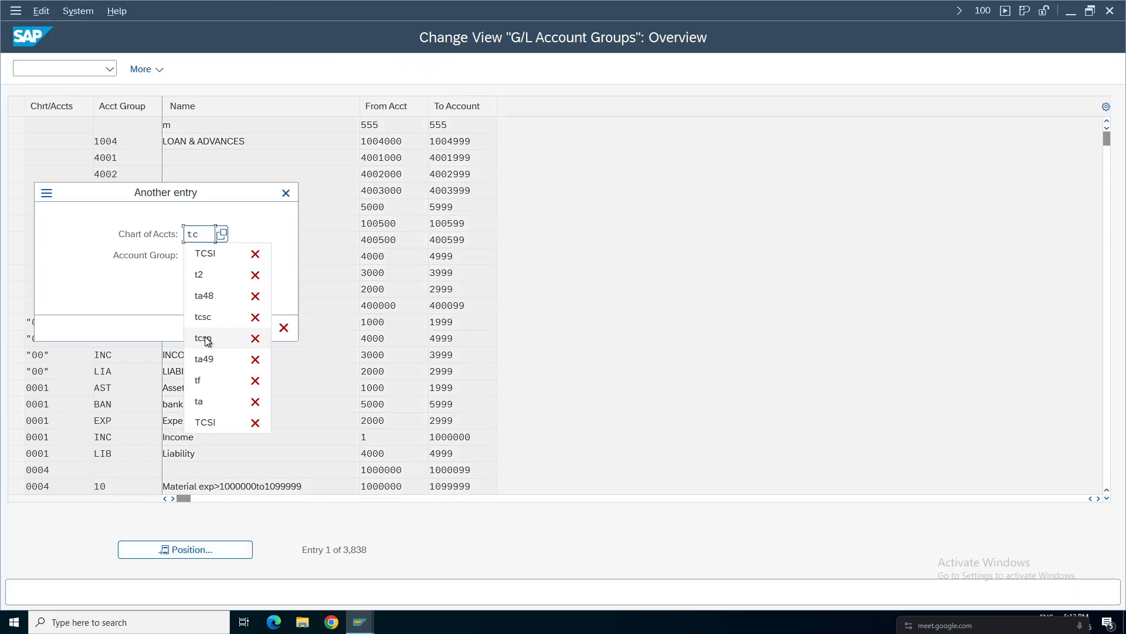
pyautogui.press('Return')
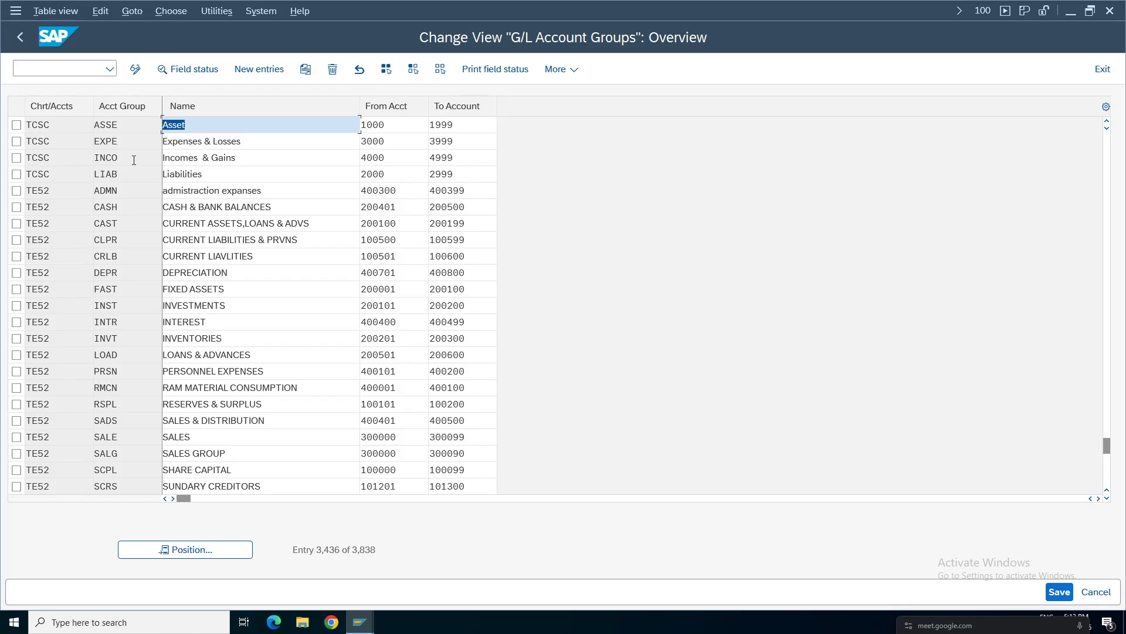
pyautogui.moveTo(128, 124); pyautogui.dragTo(86, 127)
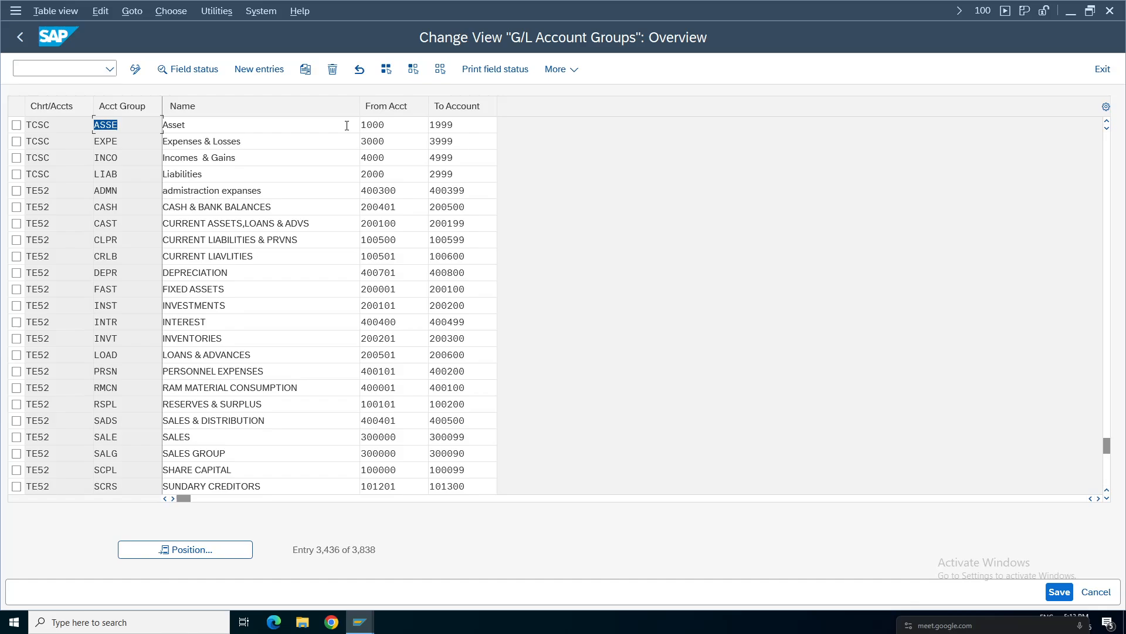
pyautogui.moveTo(361, 125); pyautogui.dragTo(423, 125)
pyautogui.click(470, 125)
# Step: Return to the FS00 session and start creating G/L account 1000 for company code TCSI
pyautogui.click(360, 622)
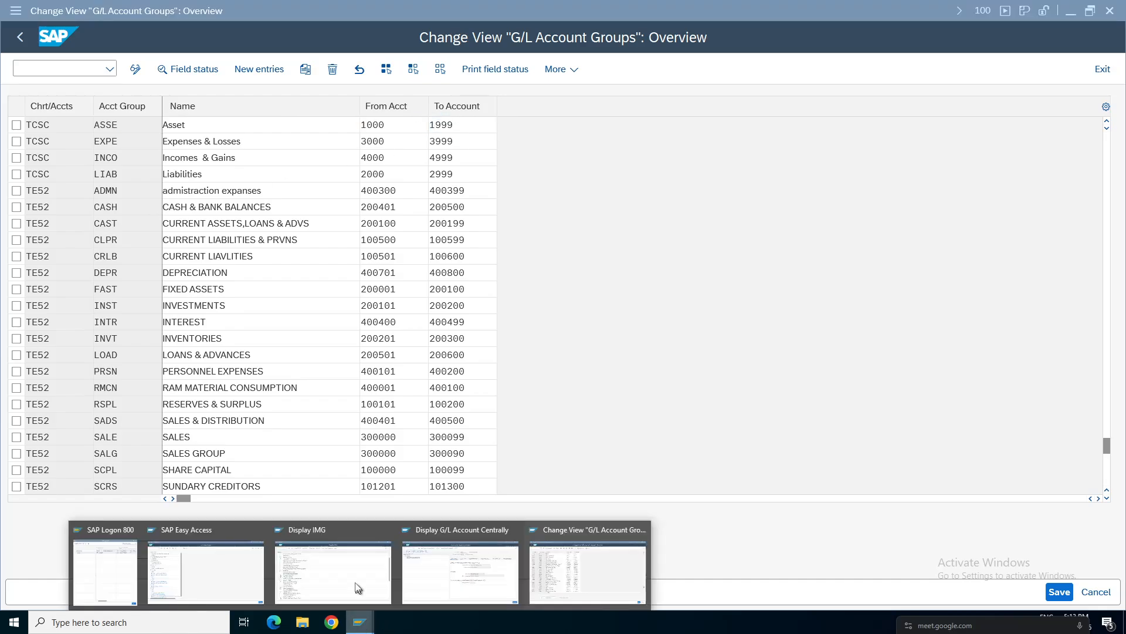
pyautogui.click(461, 572)
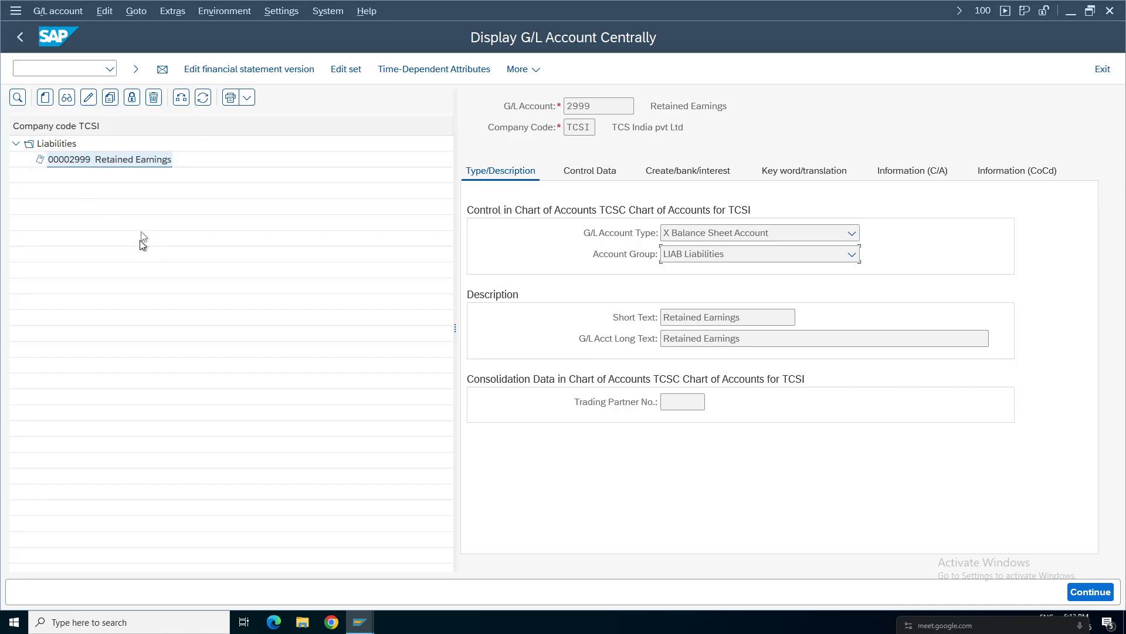
pyautogui.click(45, 98)
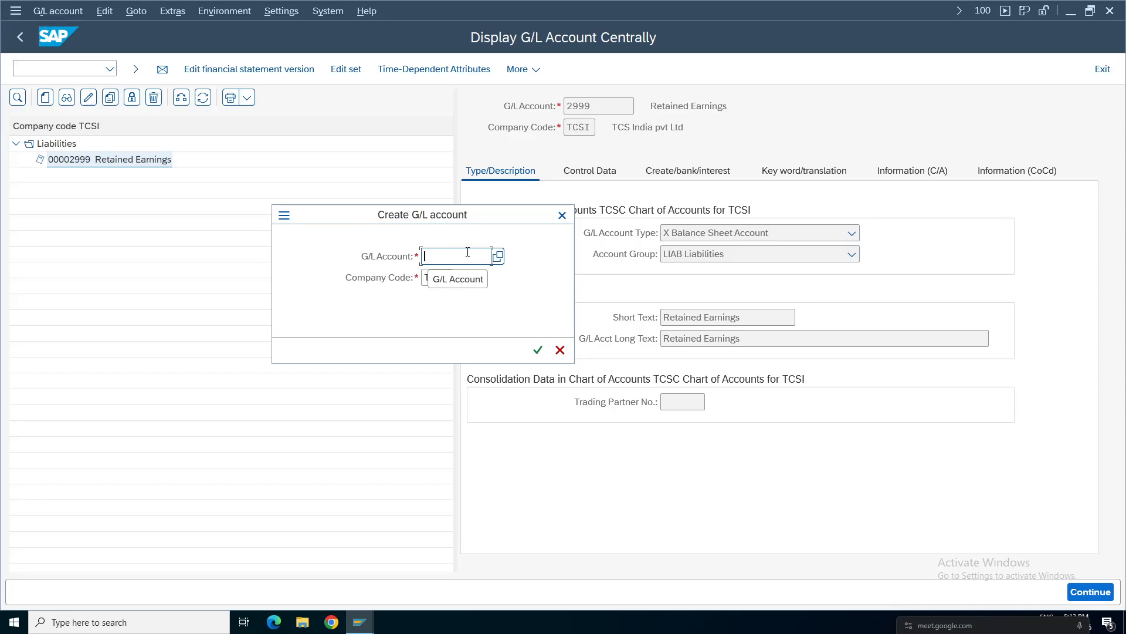
pyautogui.write('1000')
pyautogui.click(537, 349)
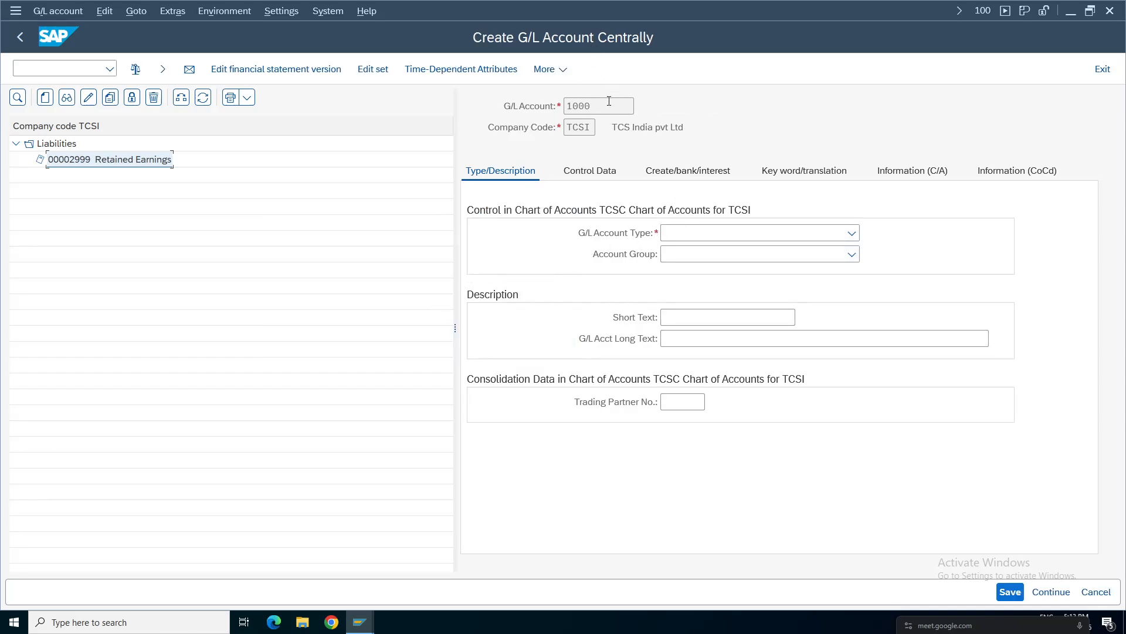
# Step: Classify account 1000 as a Balance Sheet Account and assign it to the ASSE Asset account group
pyautogui.click(782, 235)
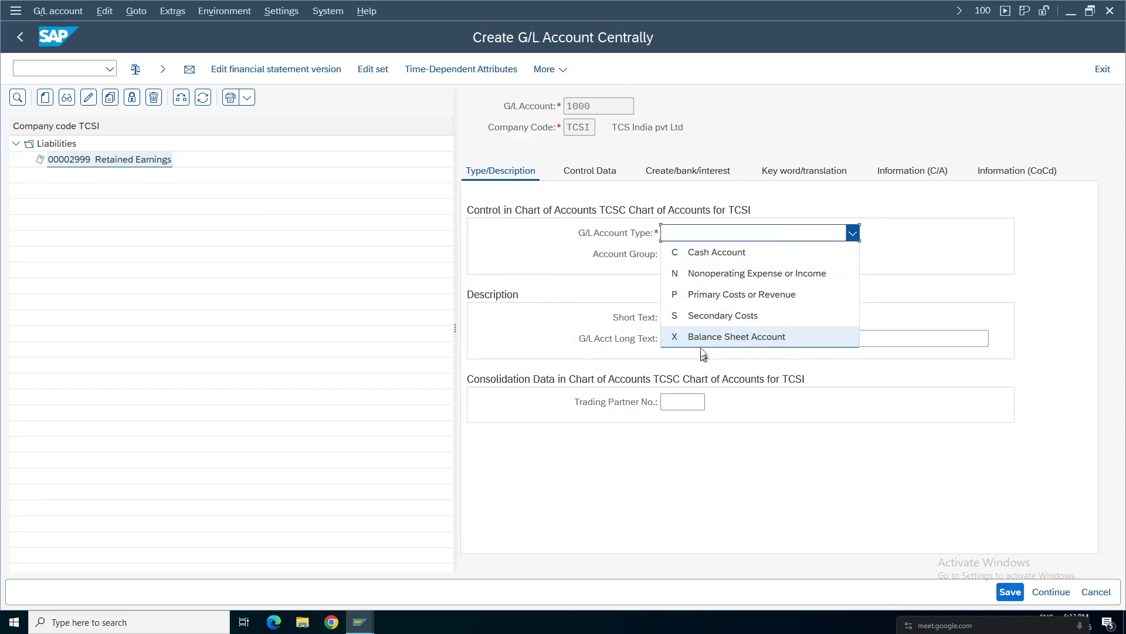
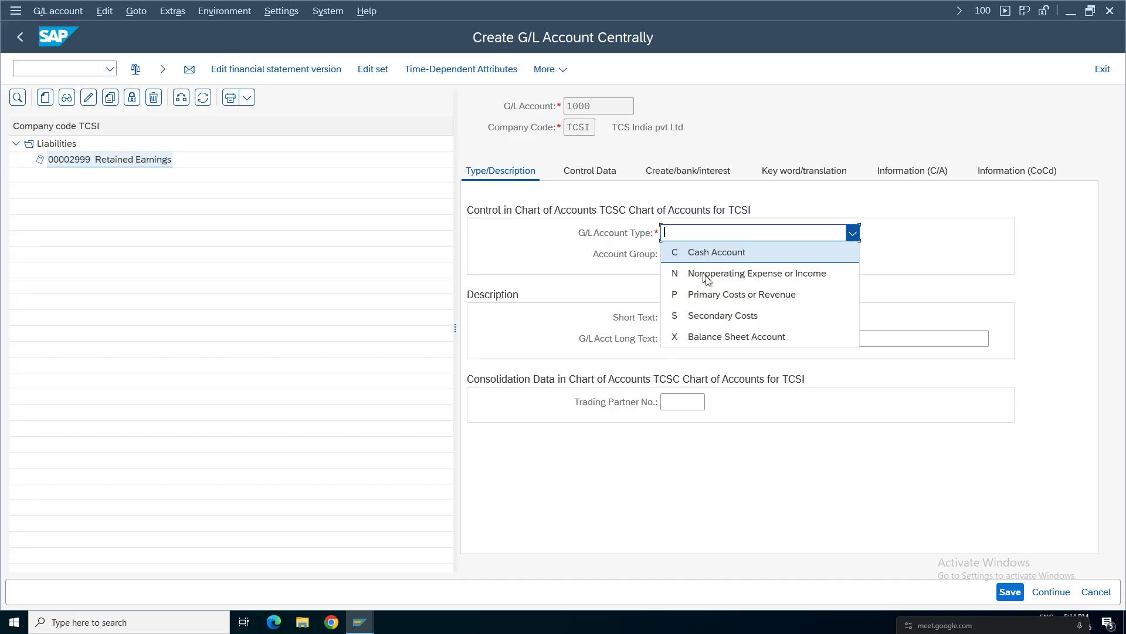
pyautogui.click(727, 336)
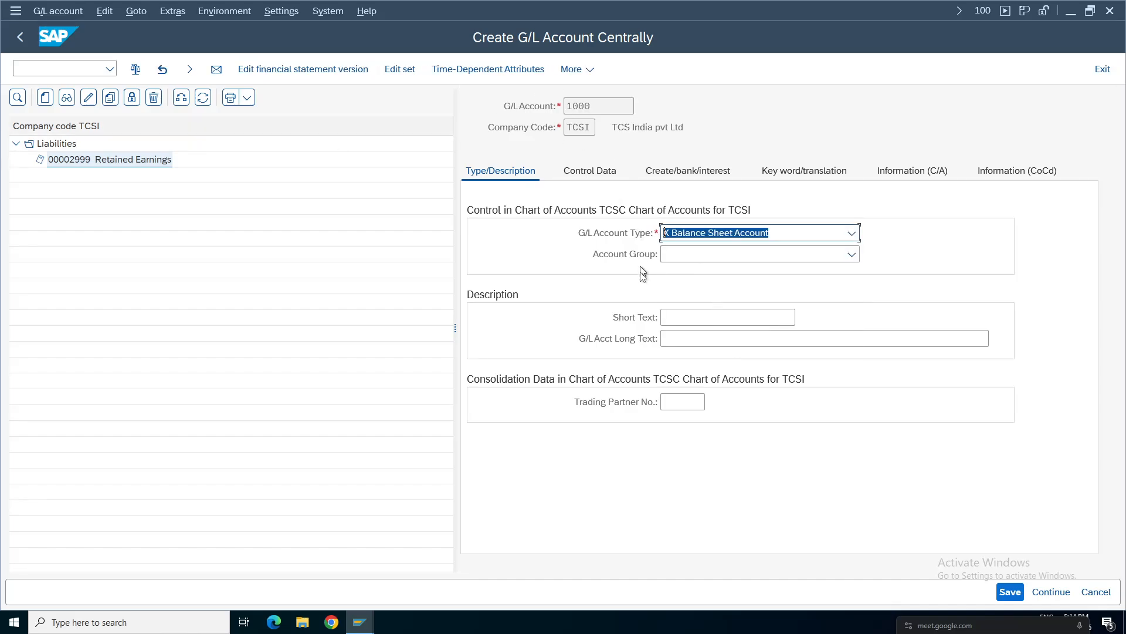
pyautogui.click(735, 252)
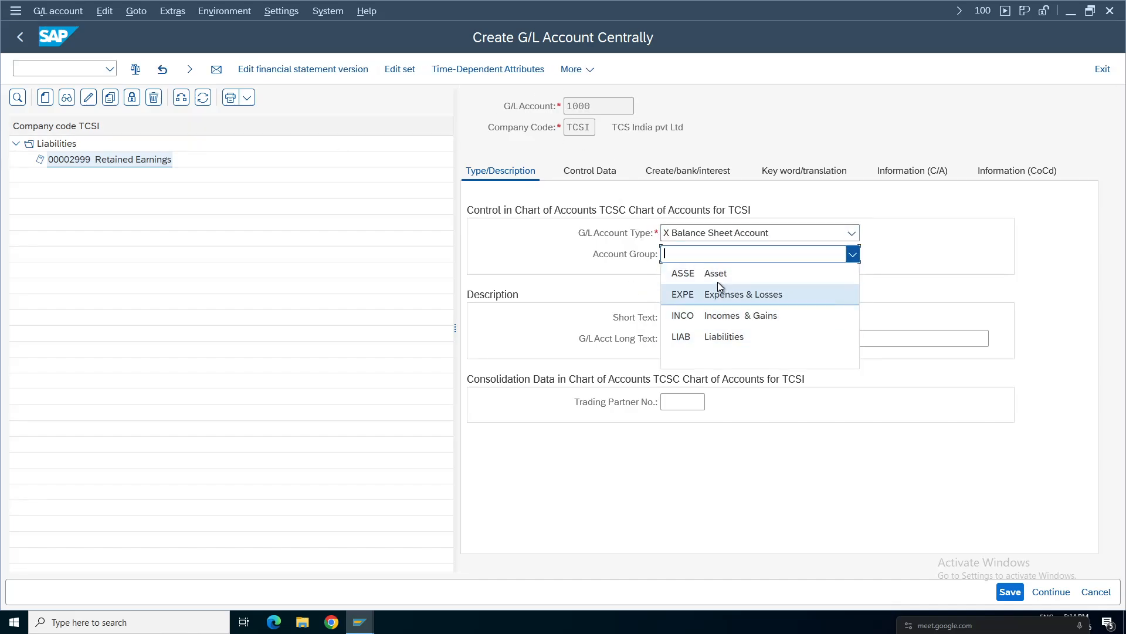
pyautogui.click(704, 273)
# Step: Set both the short text and the G/L account long text of account 1000 to Cash in Hand
pyautogui.click(700, 315)
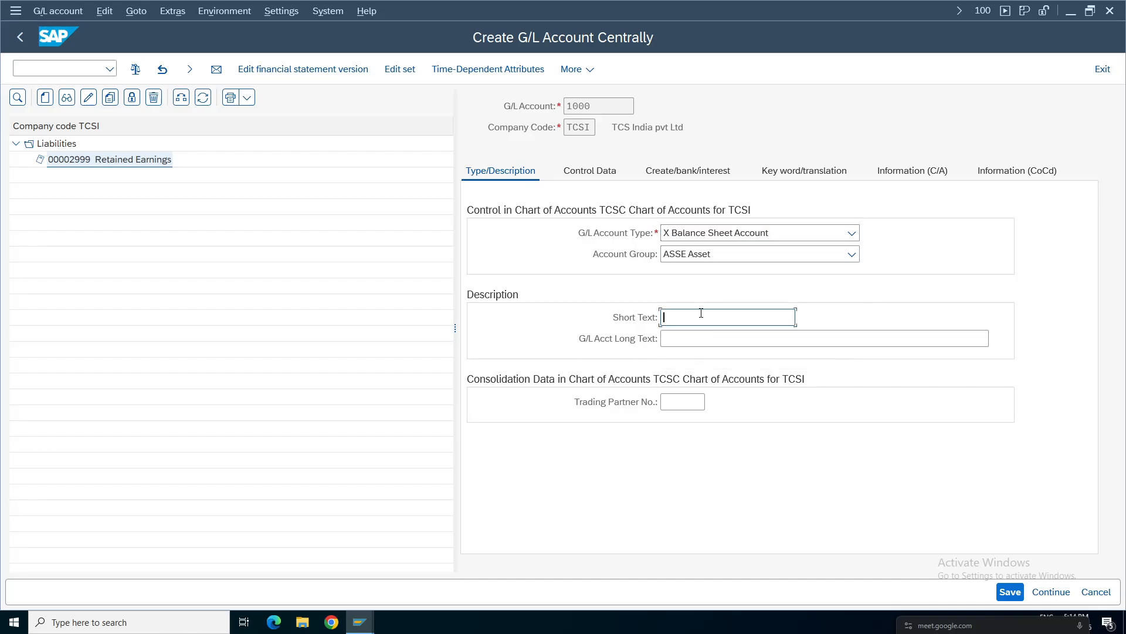
pyautogui.write('Cash in Hand')
pyautogui.hotkey('ctrl', 'a')
pyautogui.hotkey('ctrl', 'c')
pyautogui.click(737, 338)
pyautogui.click(737, 338)
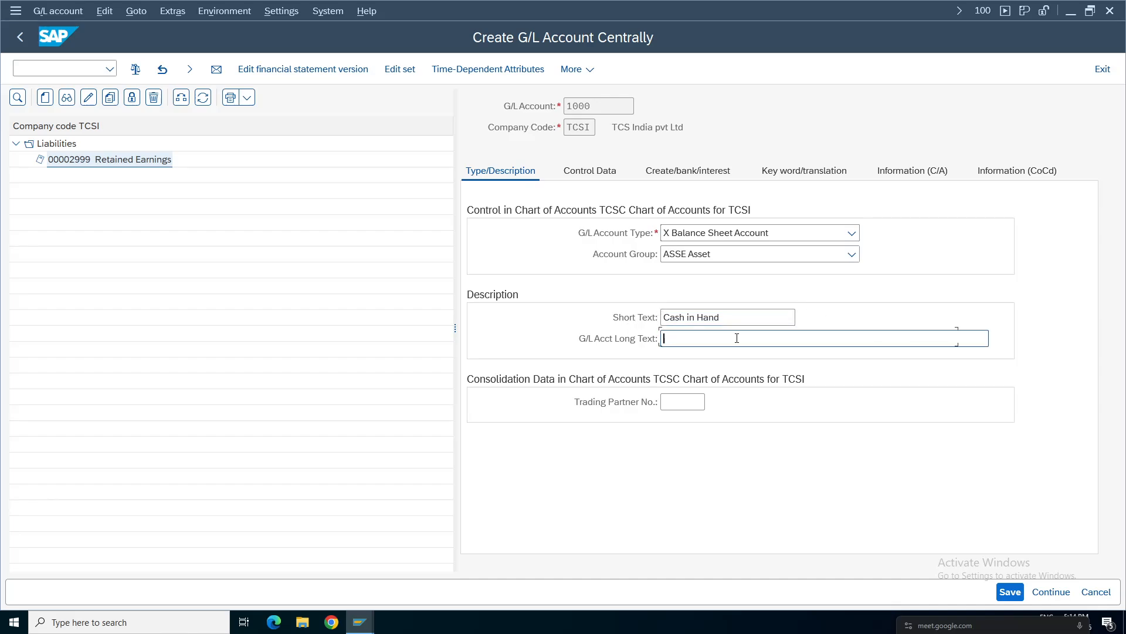
pyautogui.hotkey('ctrl', 'v')
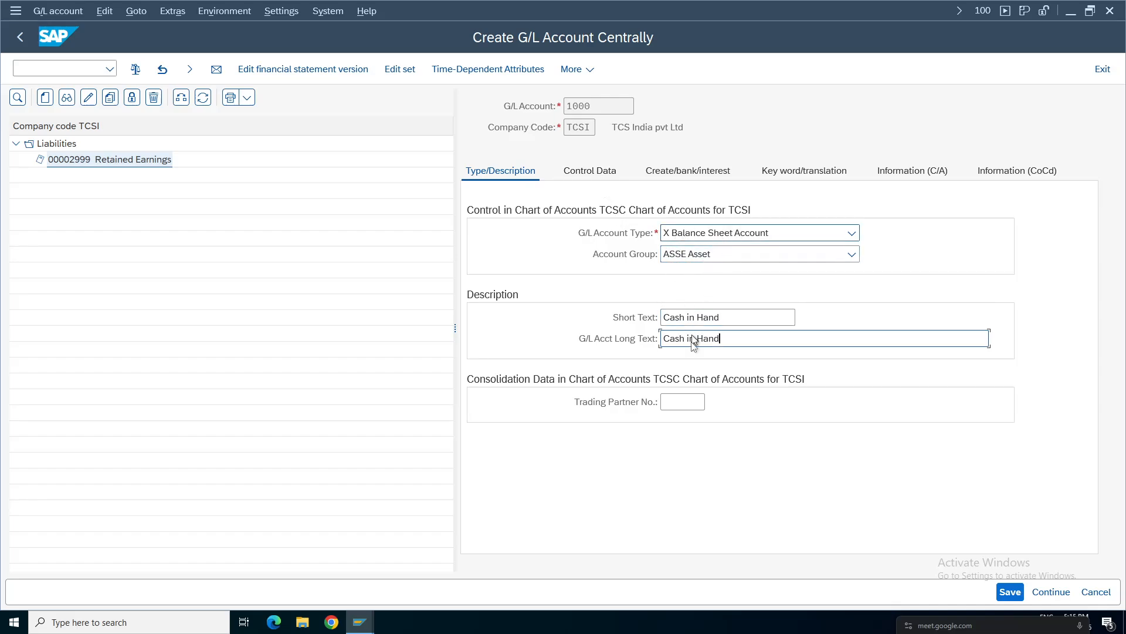
# Step: Check the account currency in the Control Data of account 1000 and enable Balances in Local Crcy Only
pyautogui.click(589, 175)
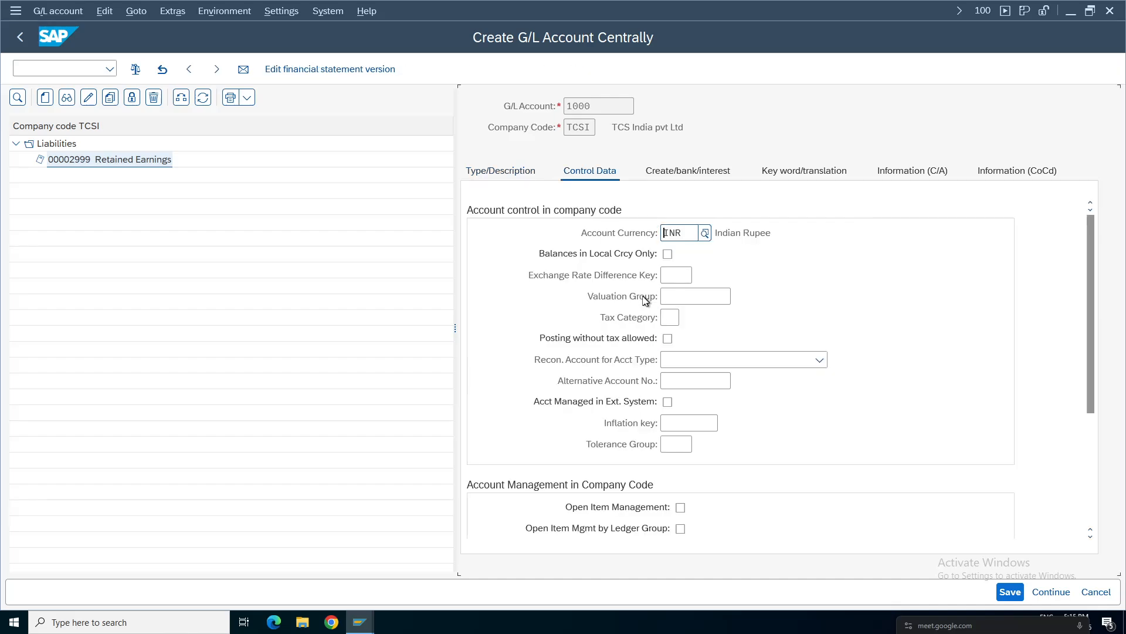
pyautogui.doubleClick(671, 233)
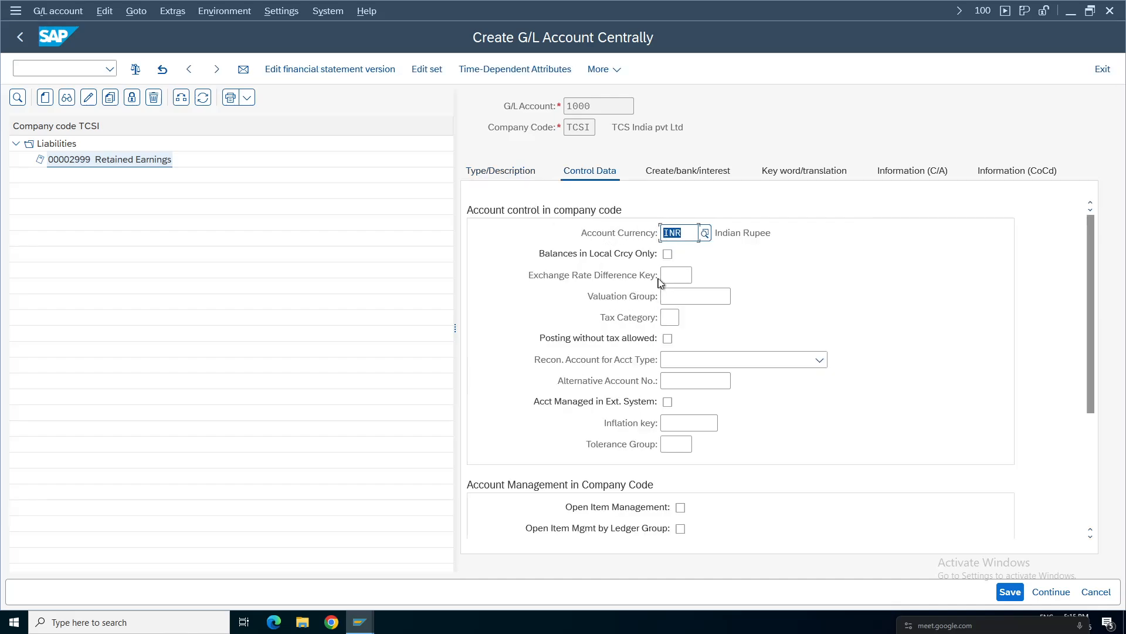
pyautogui.click(668, 253)
# Step: Set the sort key of account 1000 to 001 Posting date from the list of sort keys
pyautogui.moveTo(1092, 302); pyautogui.dragTo(1085, 364)
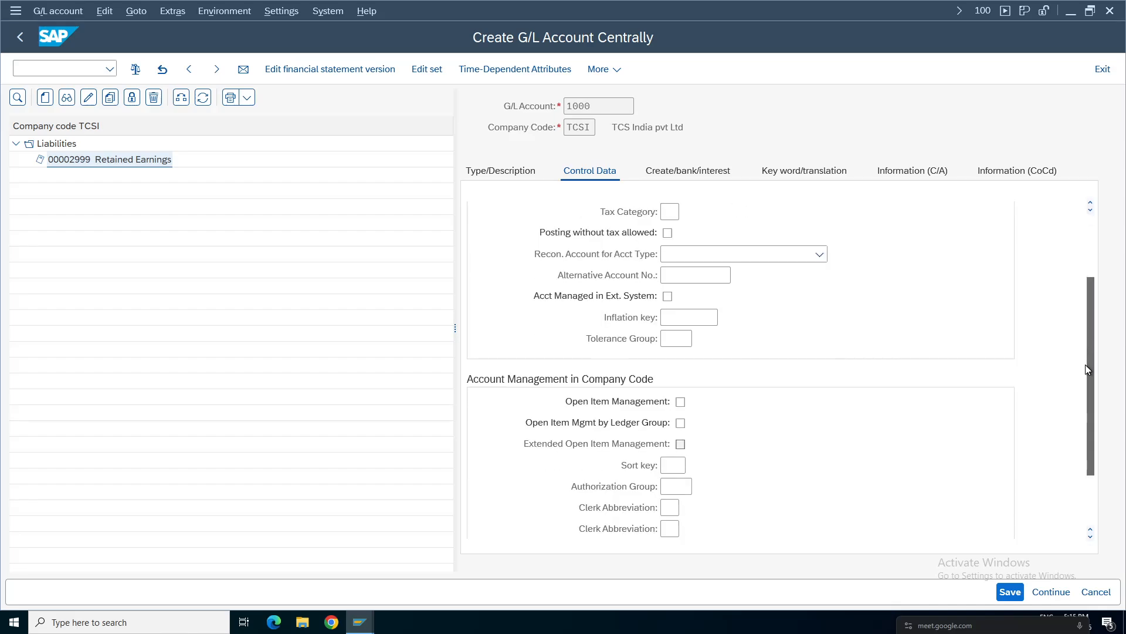
pyautogui.click(671, 466)
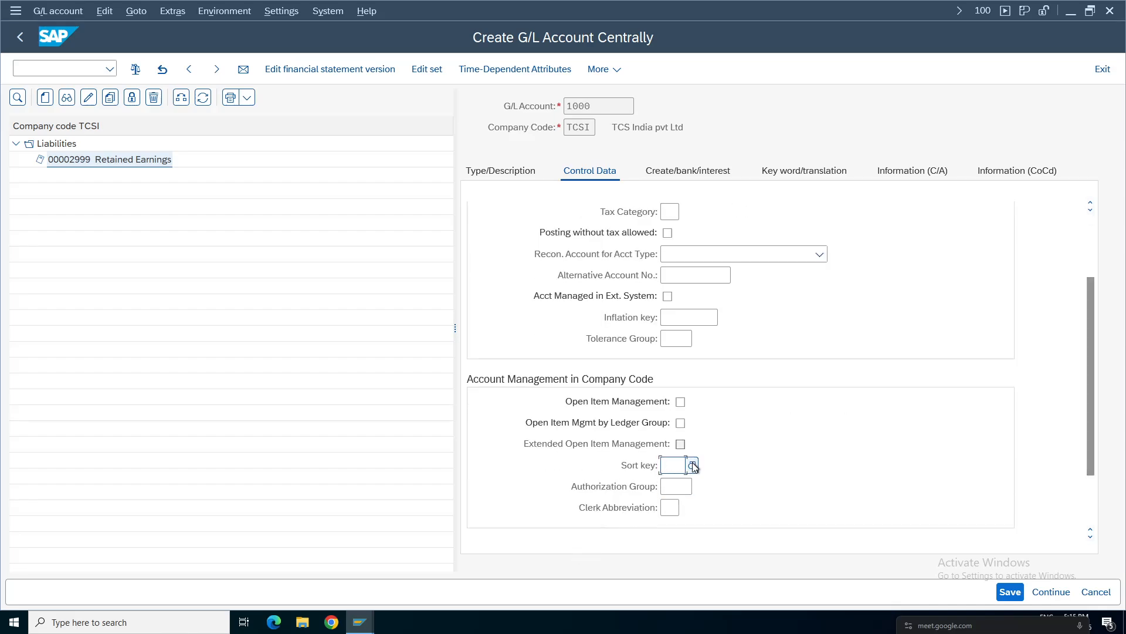
pyautogui.click(693, 466)
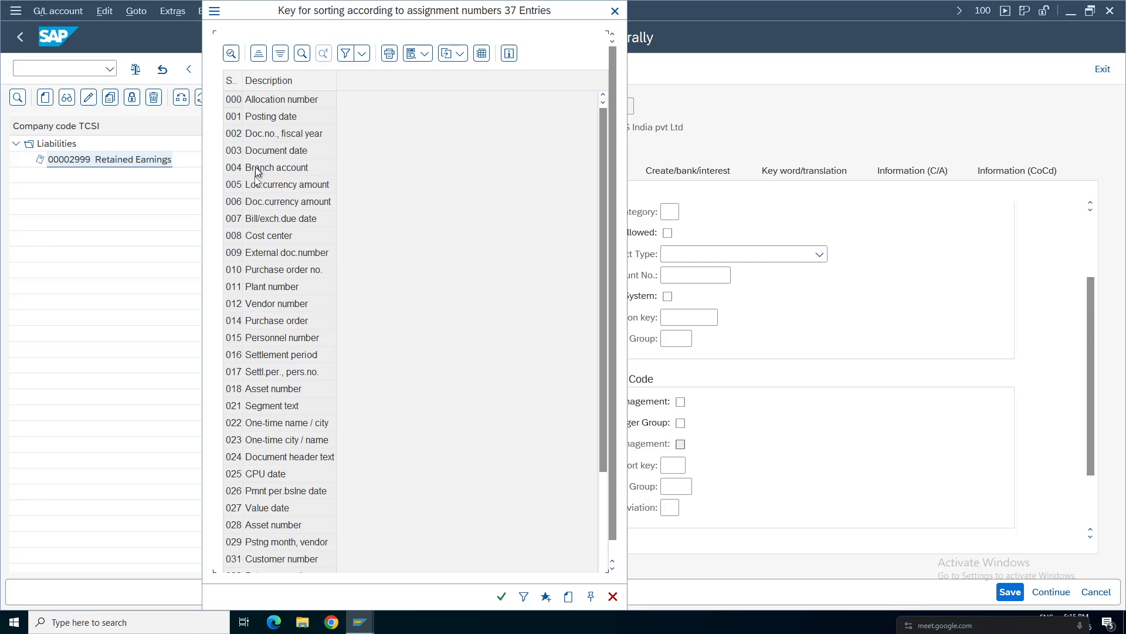
pyautogui.click(276, 152)
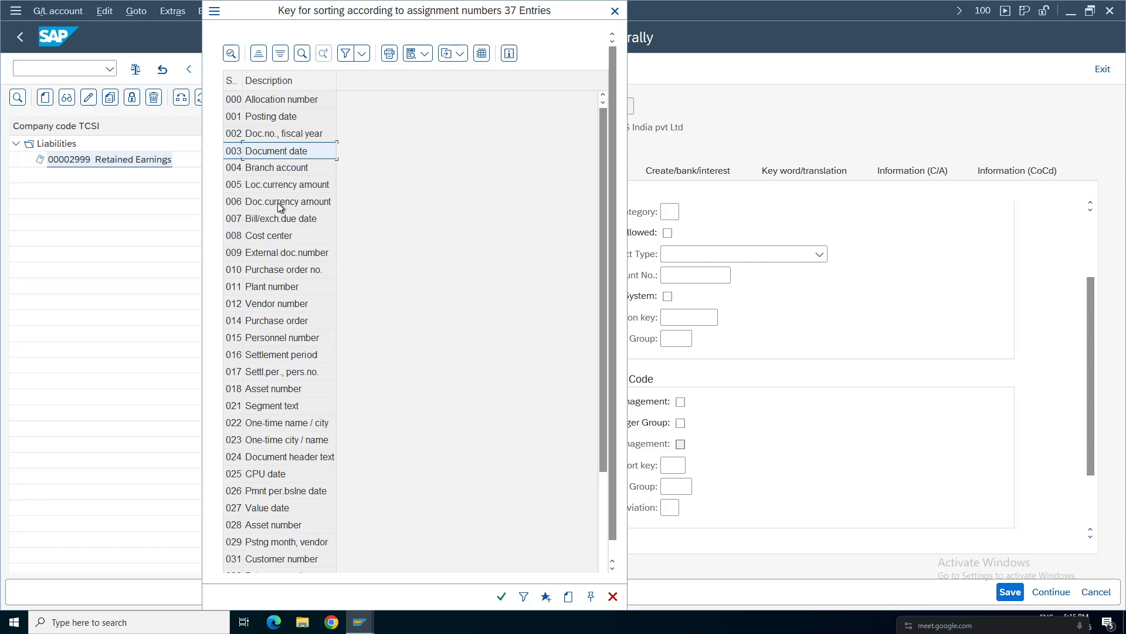
pyautogui.click(266, 389)
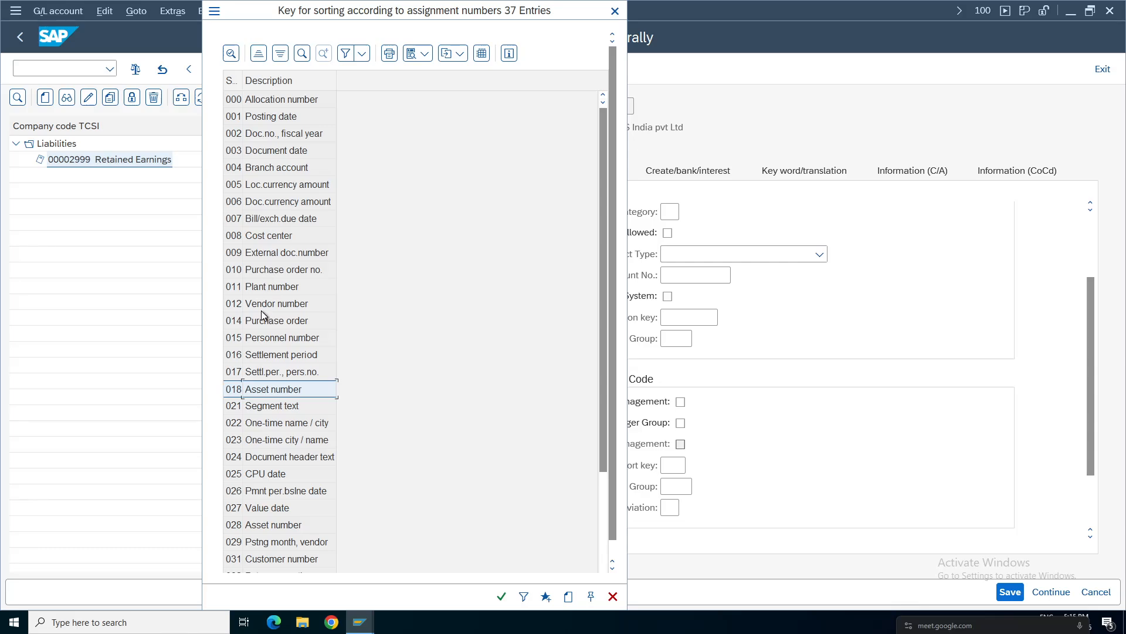
pyautogui.click(264, 306)
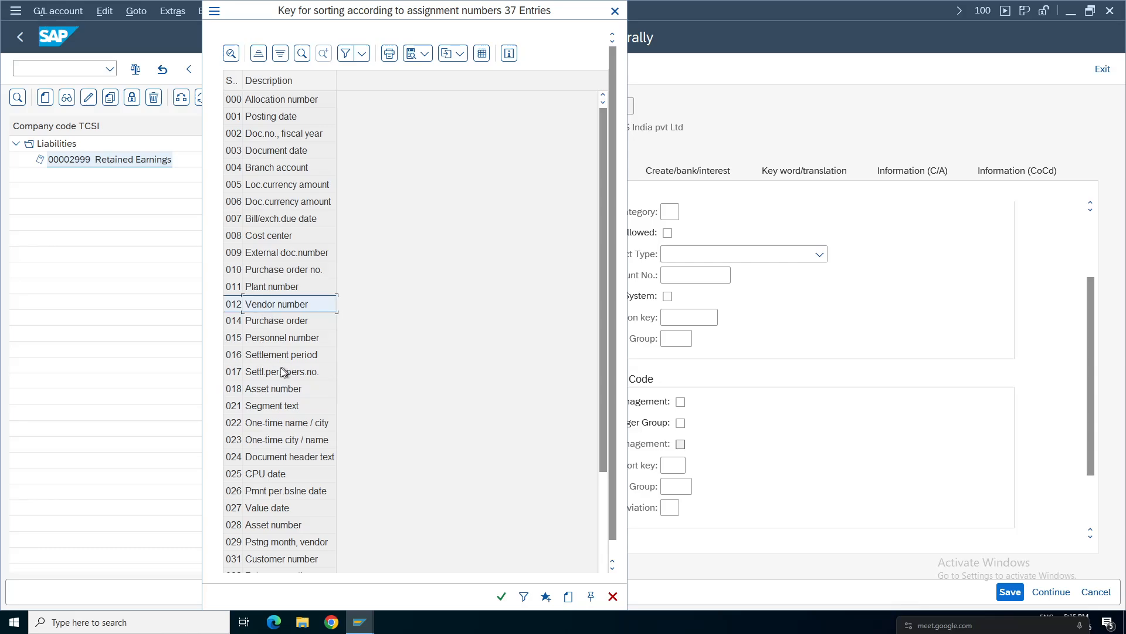
pyautogui.click(262, 117)
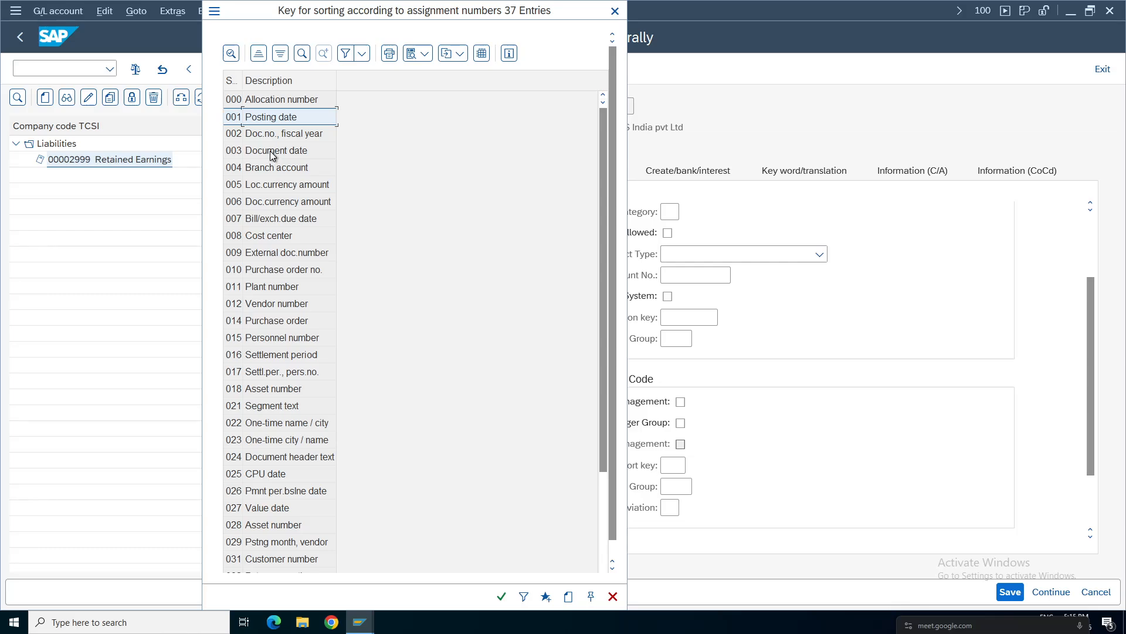
pyautogui.click(262, 389)
pyautogui.click(261, 306)
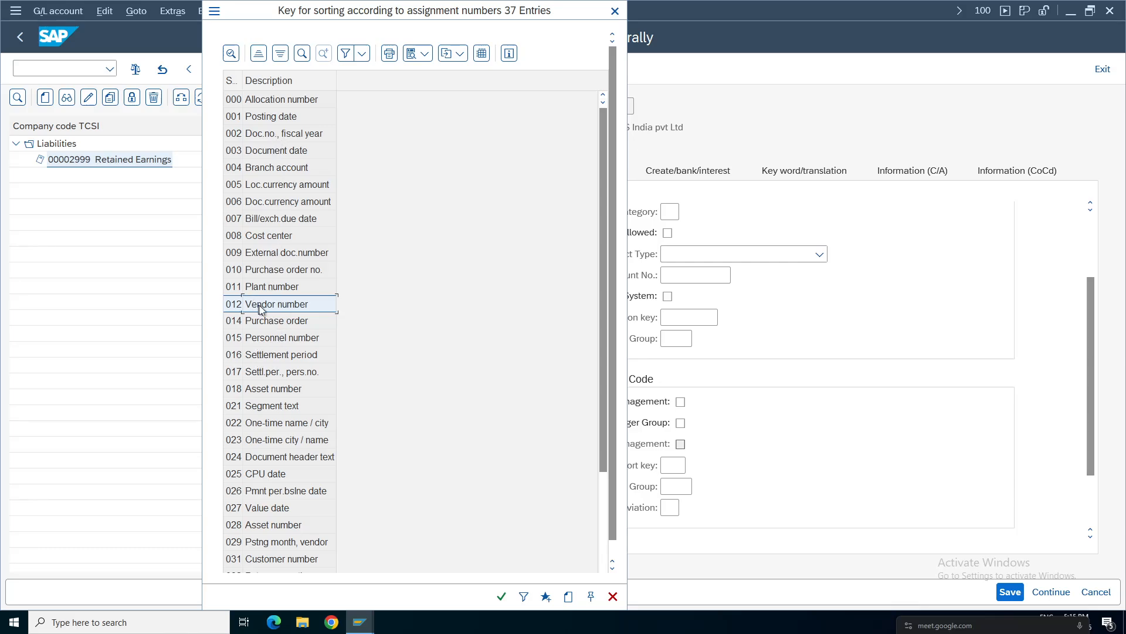
pyautogui.click(262, 118)
pyautogui.doubleClick(261, 118)
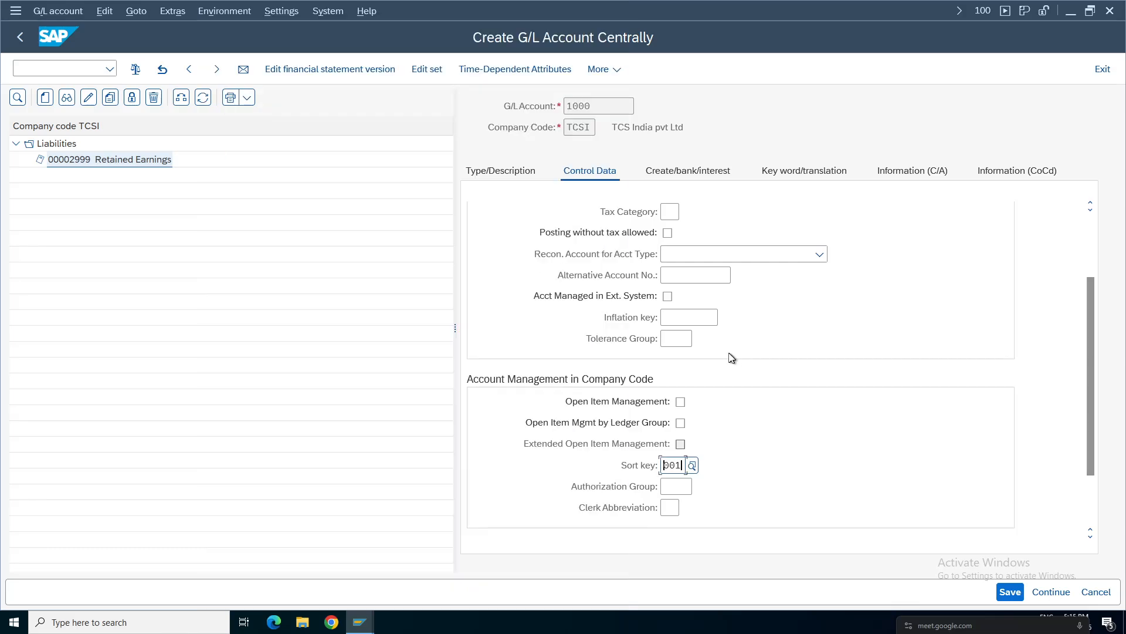
# Step: Assign field status group G001 to account 1000 and save the account
pyautogui.click(674, 175)
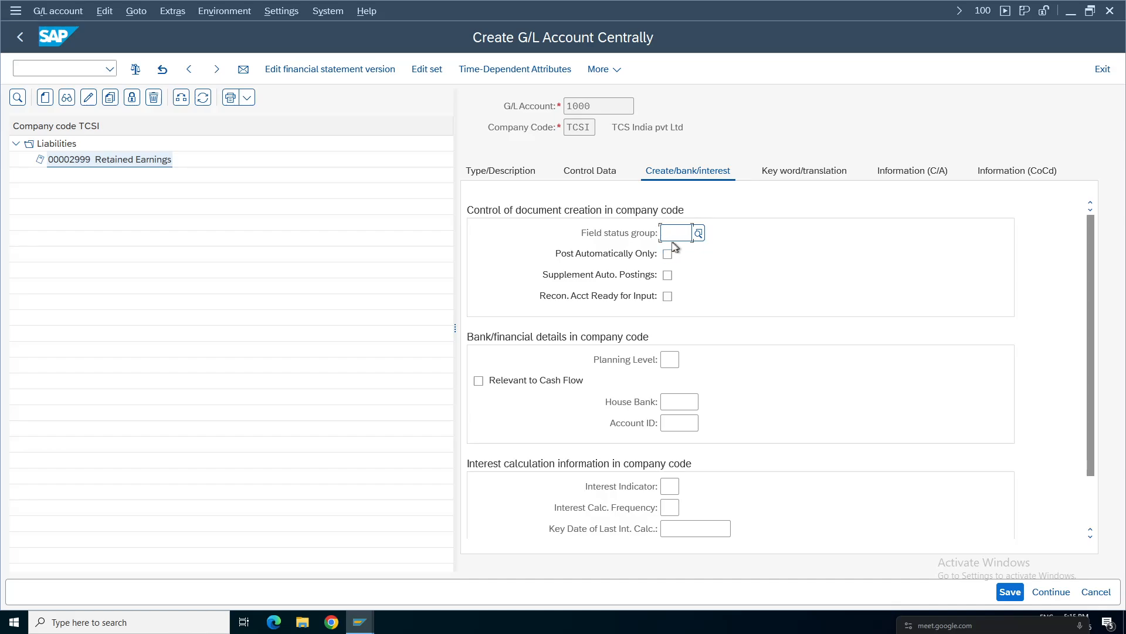
pyautogui.write('g001')
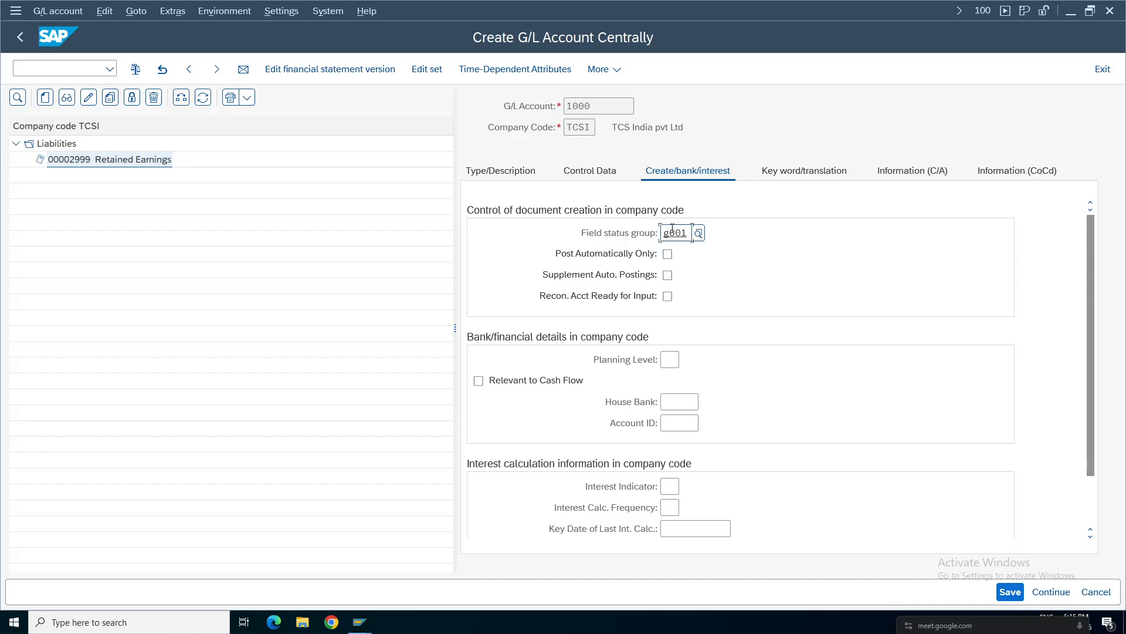
pyautogui.press('Return')
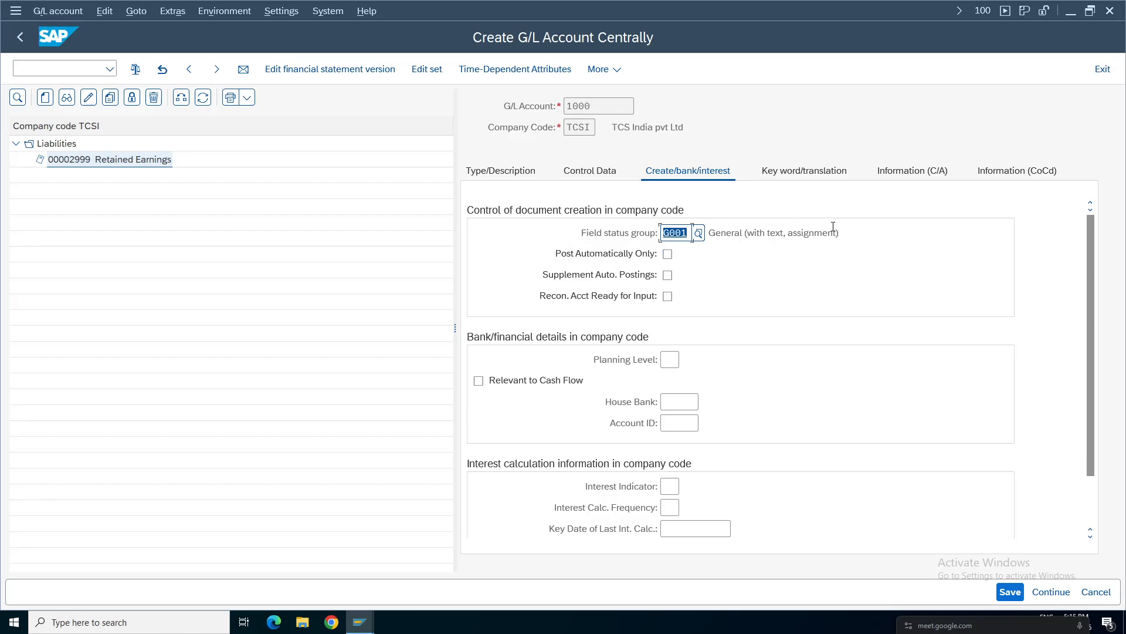
pyautogui.click(833, 233)
pyautogui.click(1010, 592)
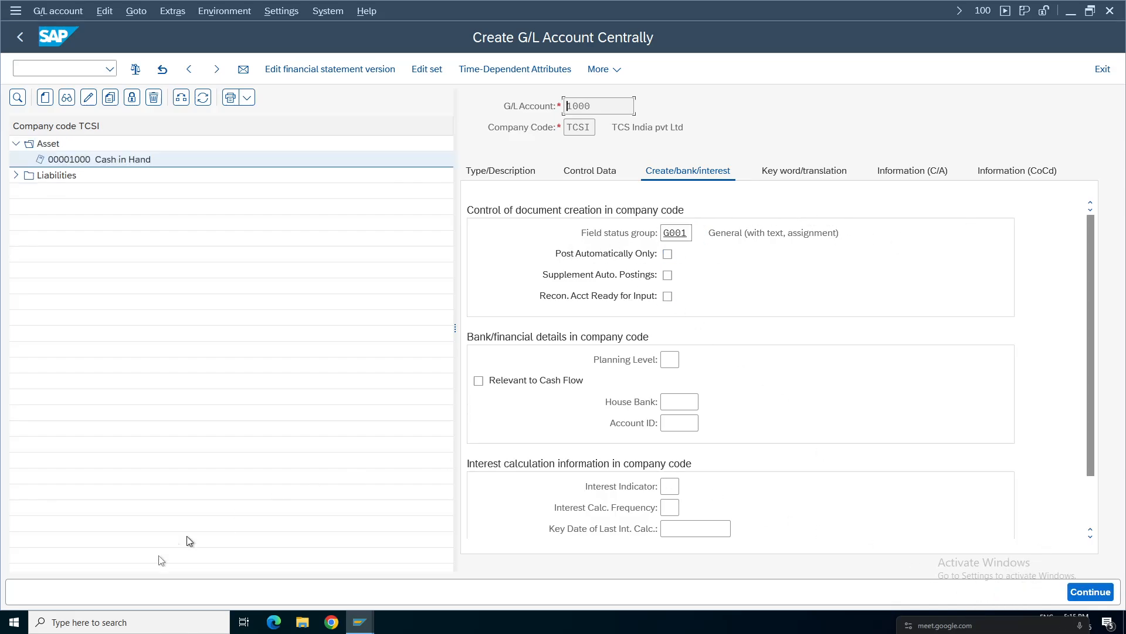
# Step: Display the saved Cash in Hand account and review its type, description and the available G/L account types
pyautogui.click(87, 163)
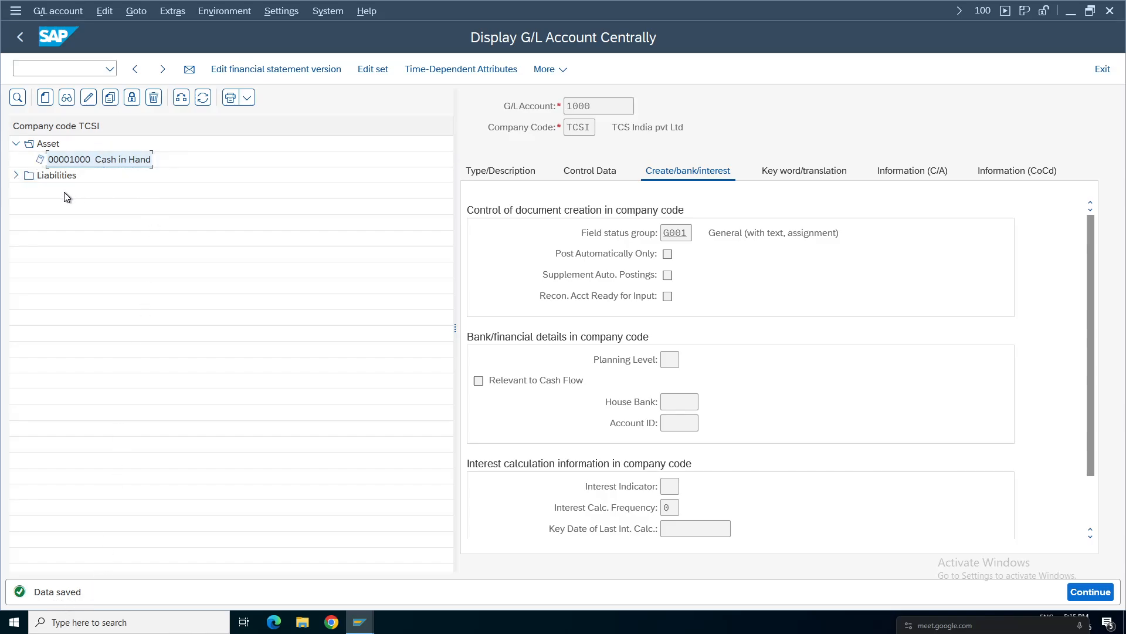
pyautogui.click(45, 99)
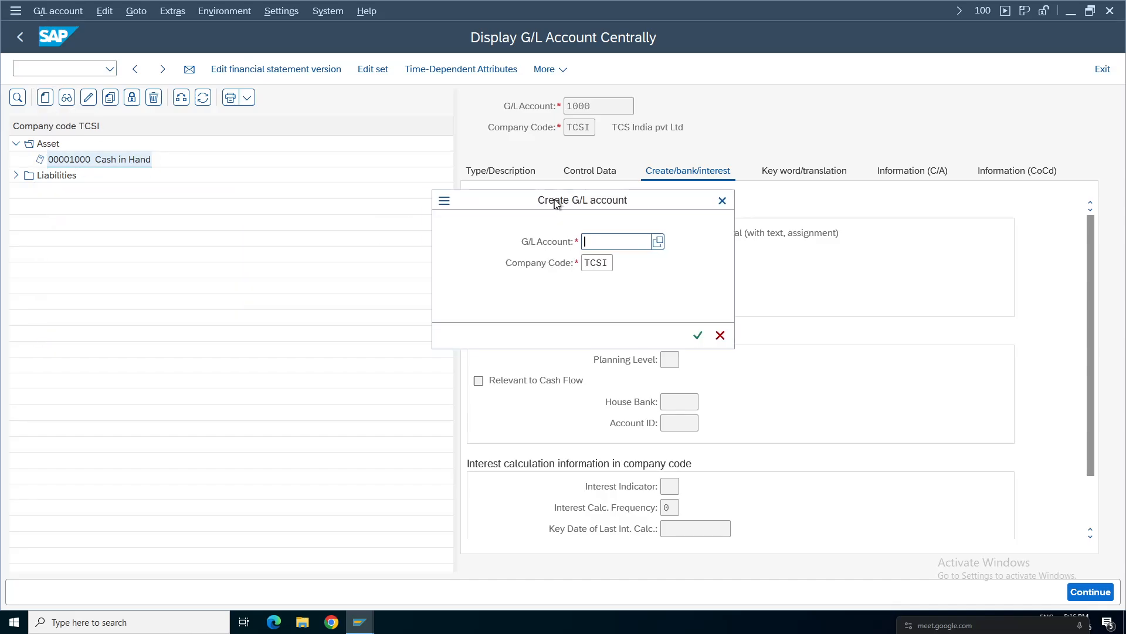
pyautogui.click(723, 201)
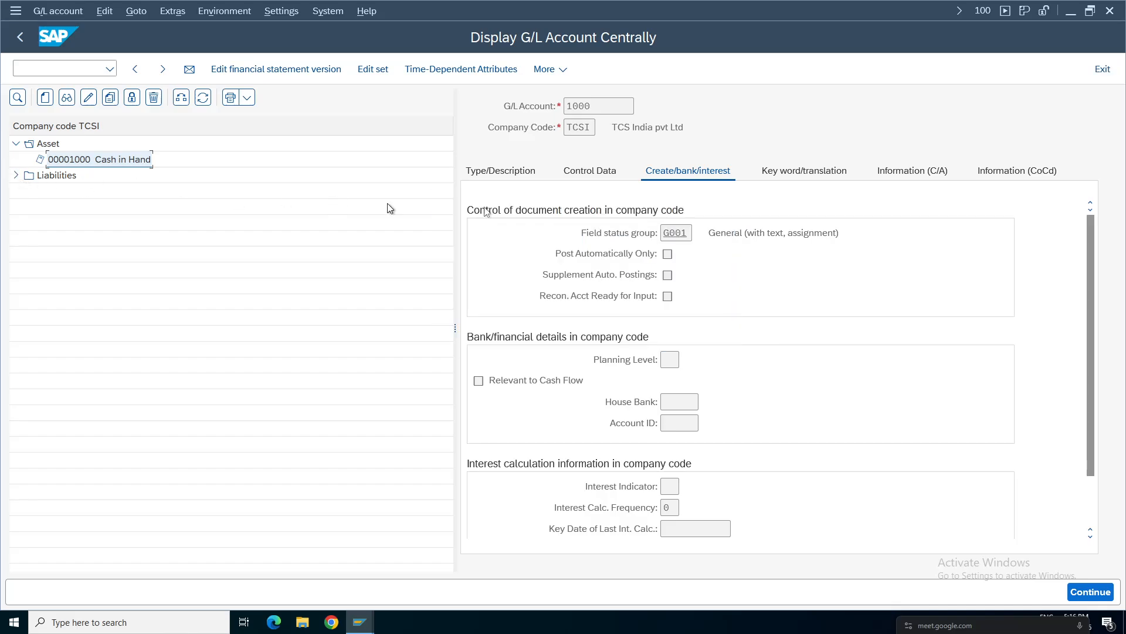
pyautogui.click(505, 172)
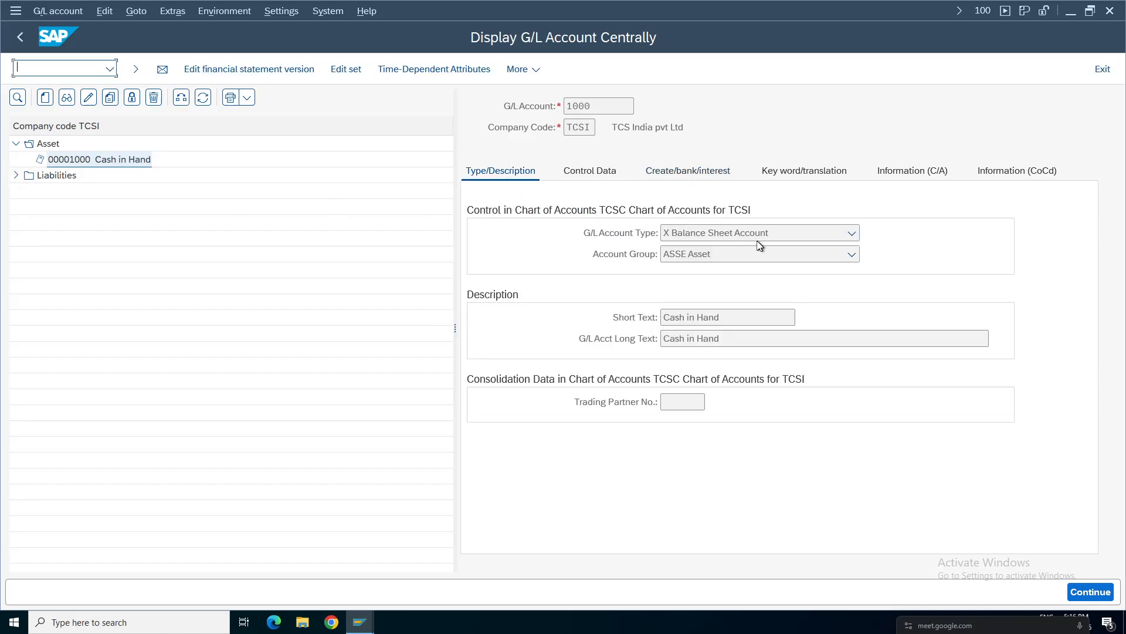
pyautogui.click(715, 237)
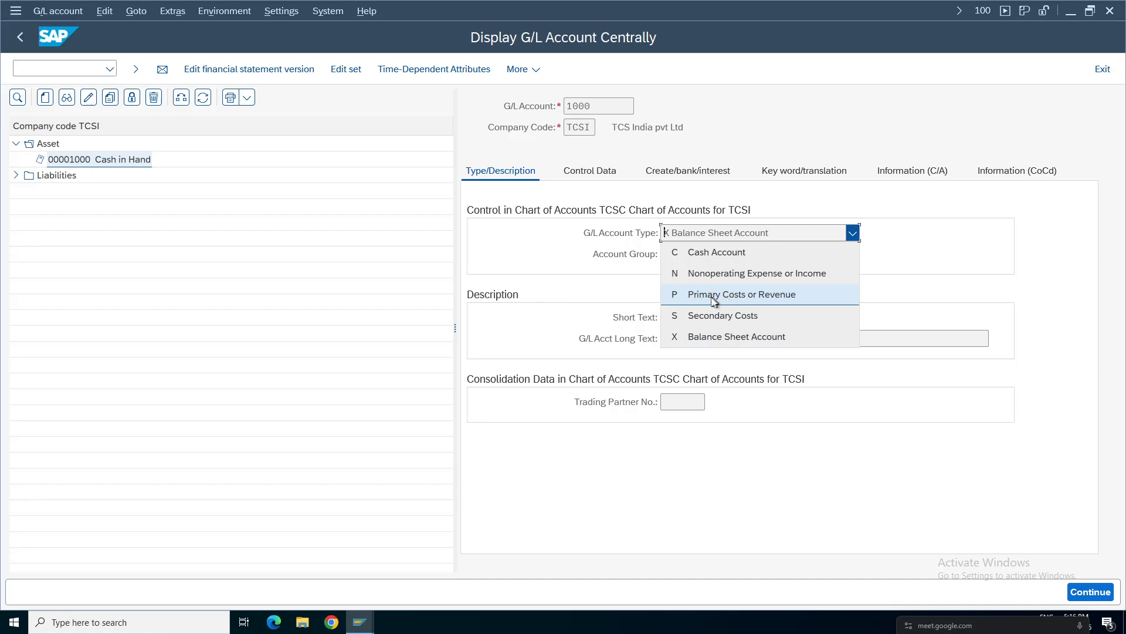
pyautogui.click(532, 263)
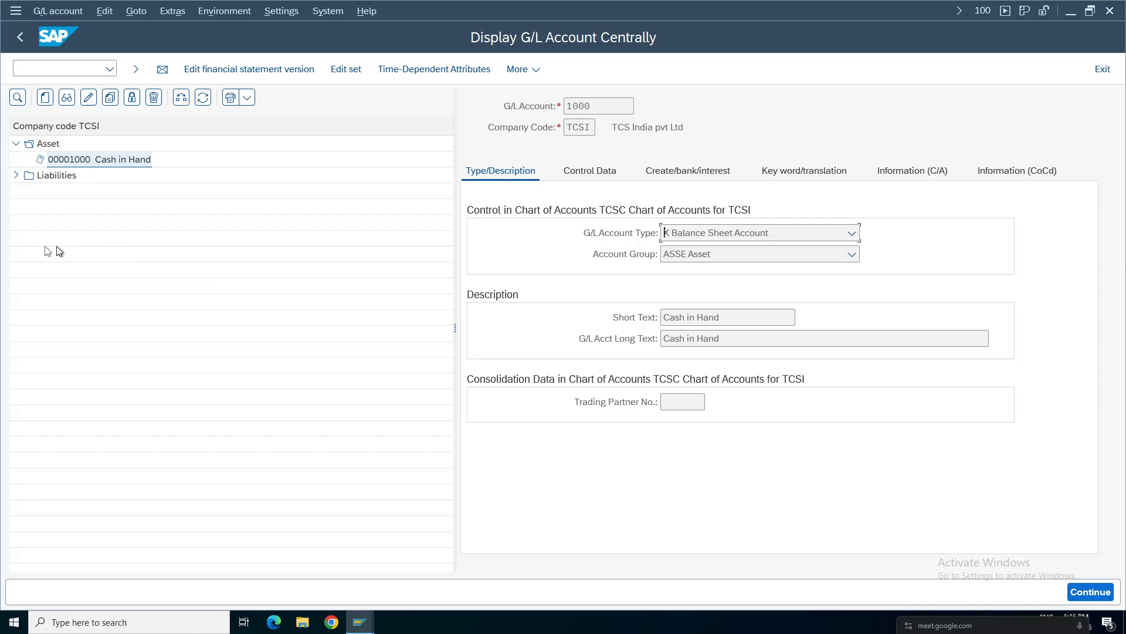
# Step: Start creating G/L account 1001 for company code TCSI
pyautogui.click(45, 101)
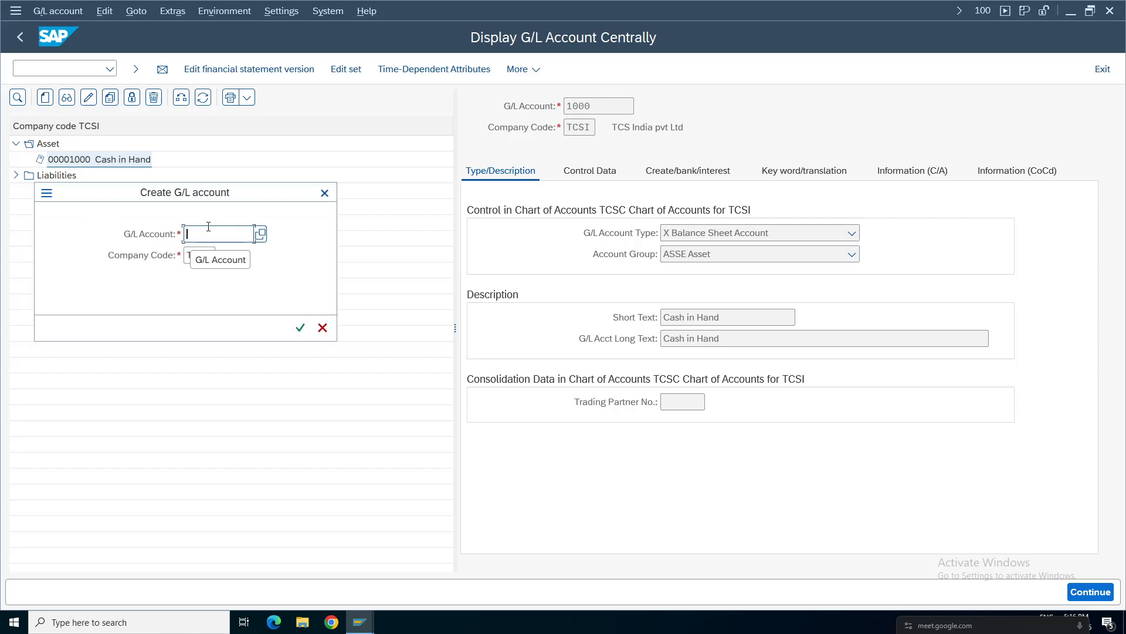
pyautogui.write('1001')
pyautogui.press('Return')
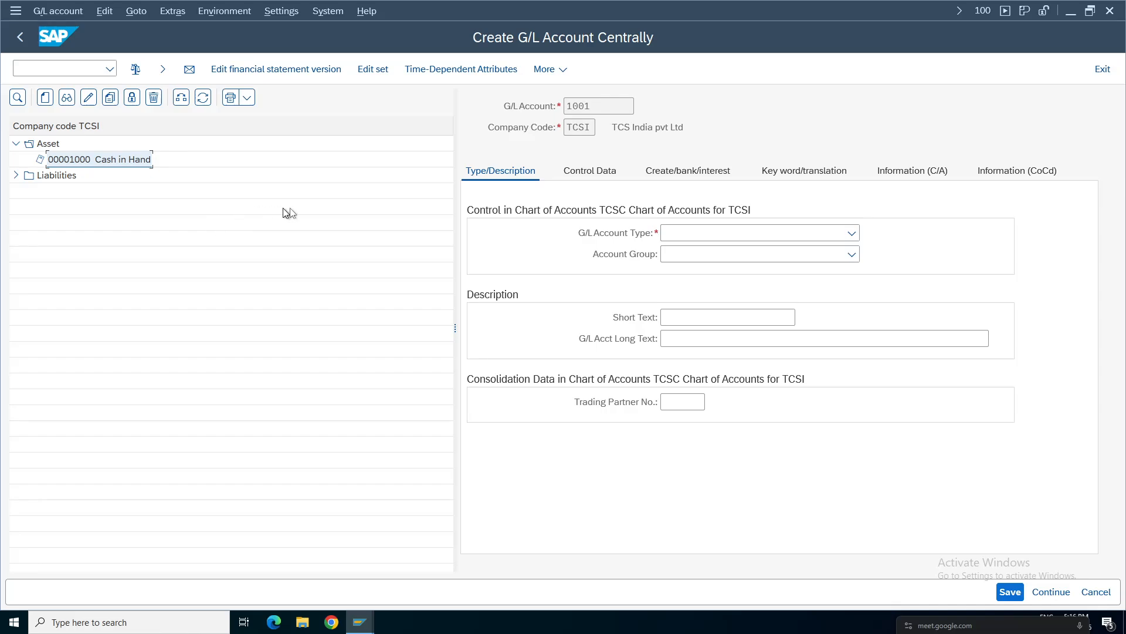
# Step: Classify account 1001 as a Balance Sheet Account and assign it to the ASSE Asset account group
pyautogui.click(743, 236)
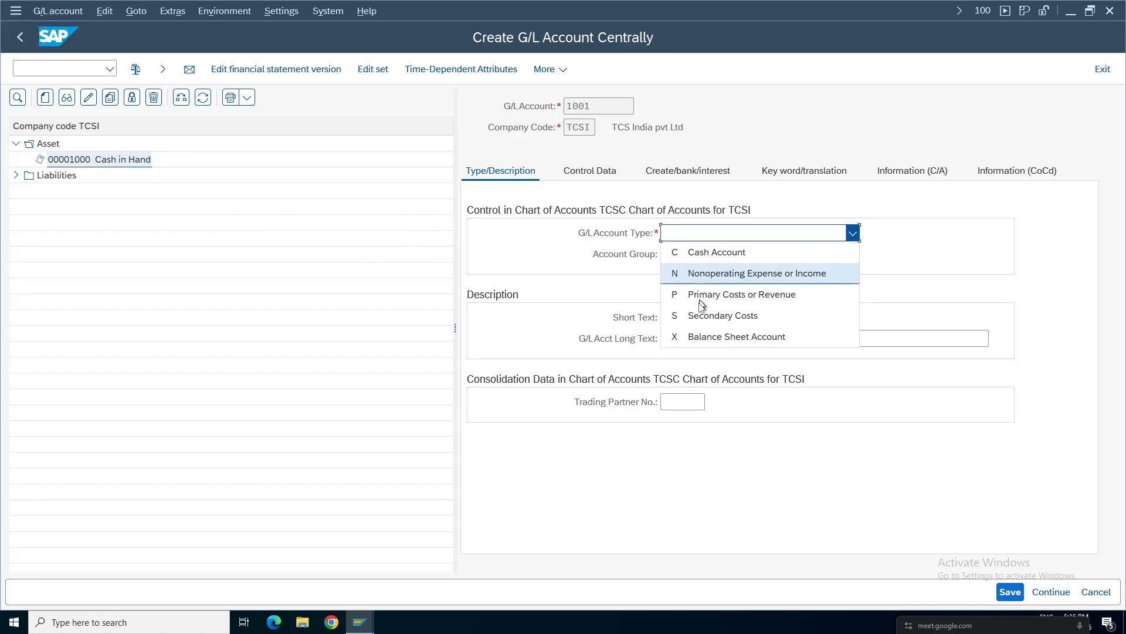
pyautogui.click(735, 336)
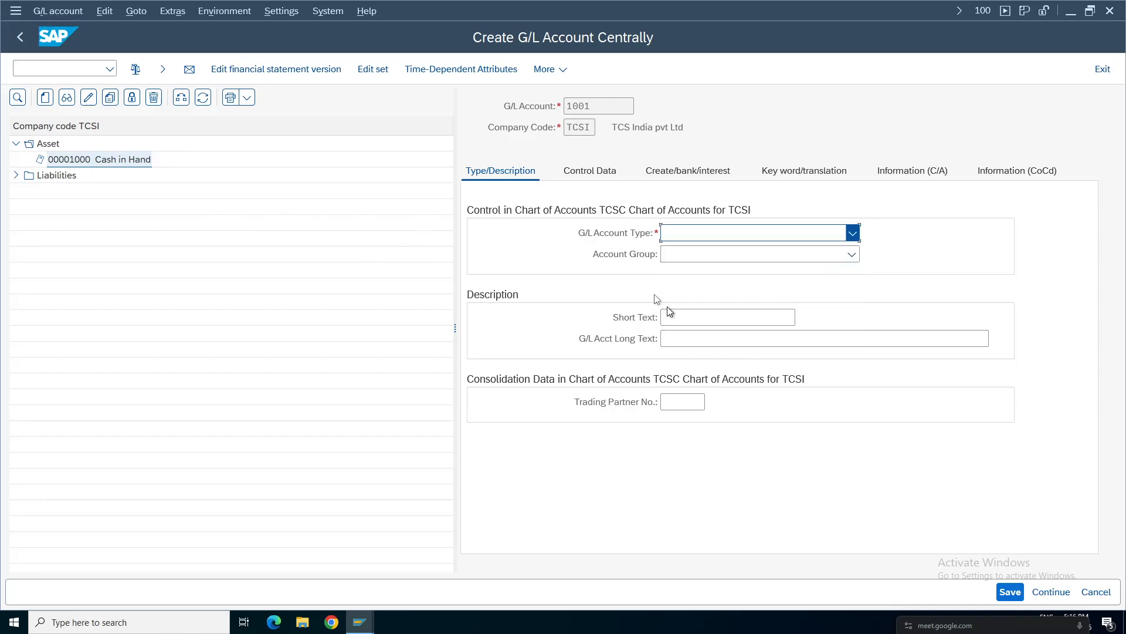
pyautogui.click(710, 254)
pyautogui.click(708, 274)
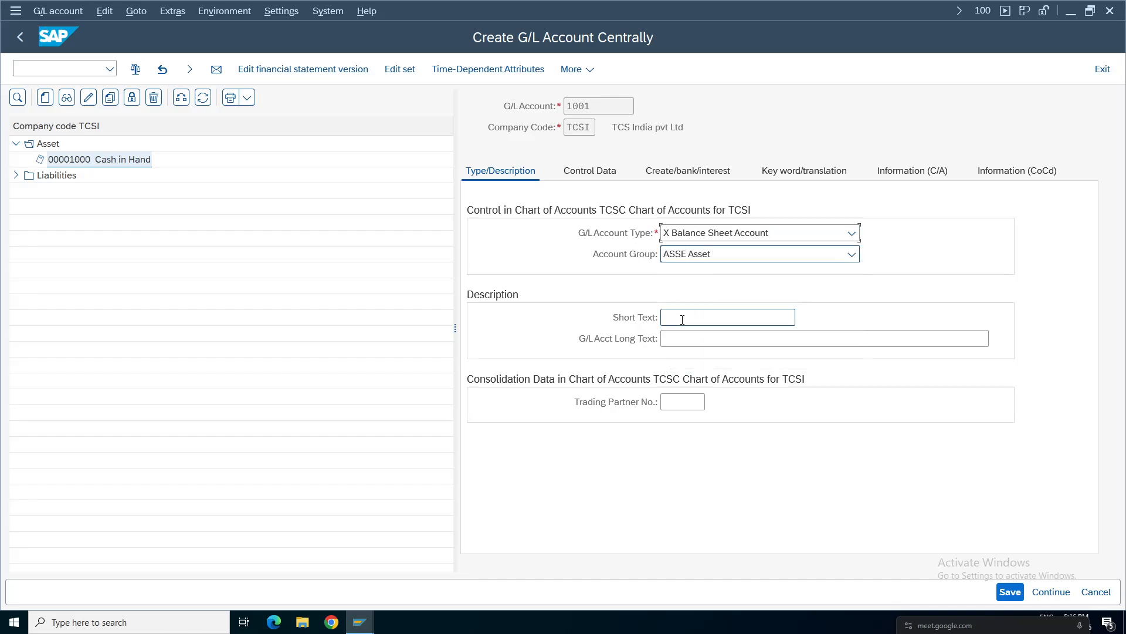
# Step: Set both the short text and the G/L account long text of account 1001 to Bank
pyautogui.click(692, 316)
pyautogui.write('Bank')
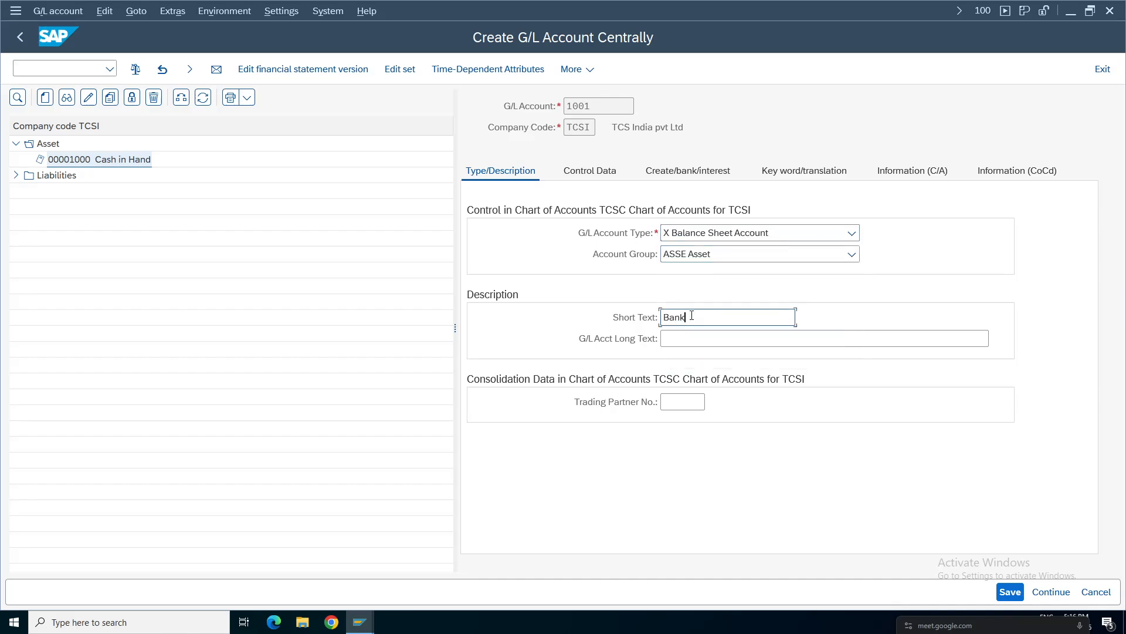
pyautogui.click(693, 336)
pyautogui.write('B')
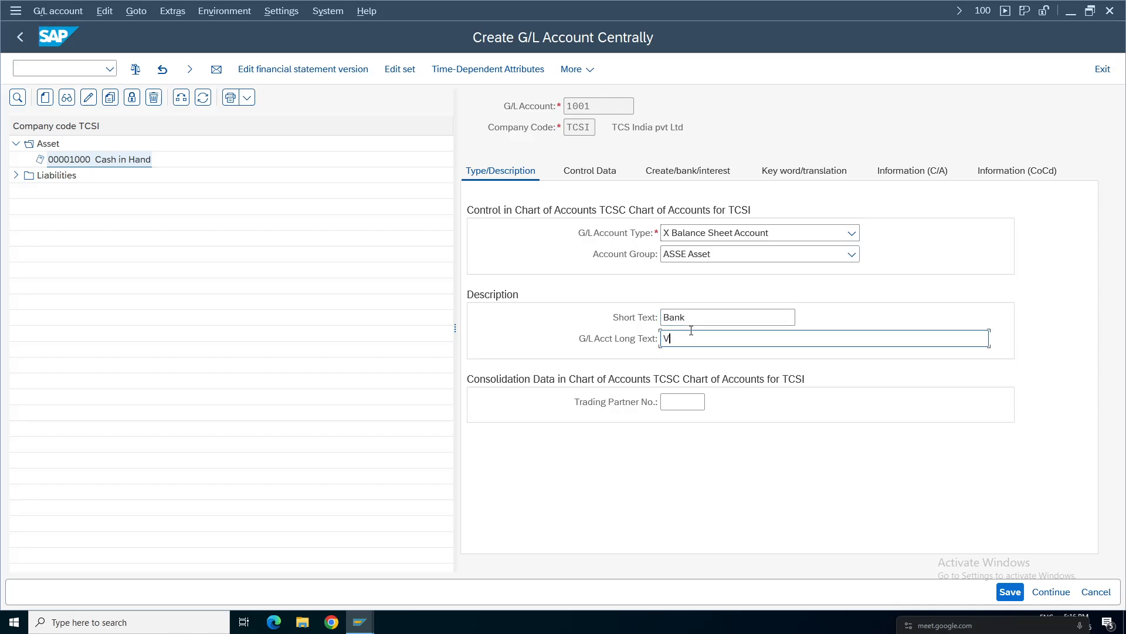
pyautogui.write('ank')
# Step: Set the sort key in the Control Data of account 1001 to 001 Posting date
pyautogui.click(602, 173)
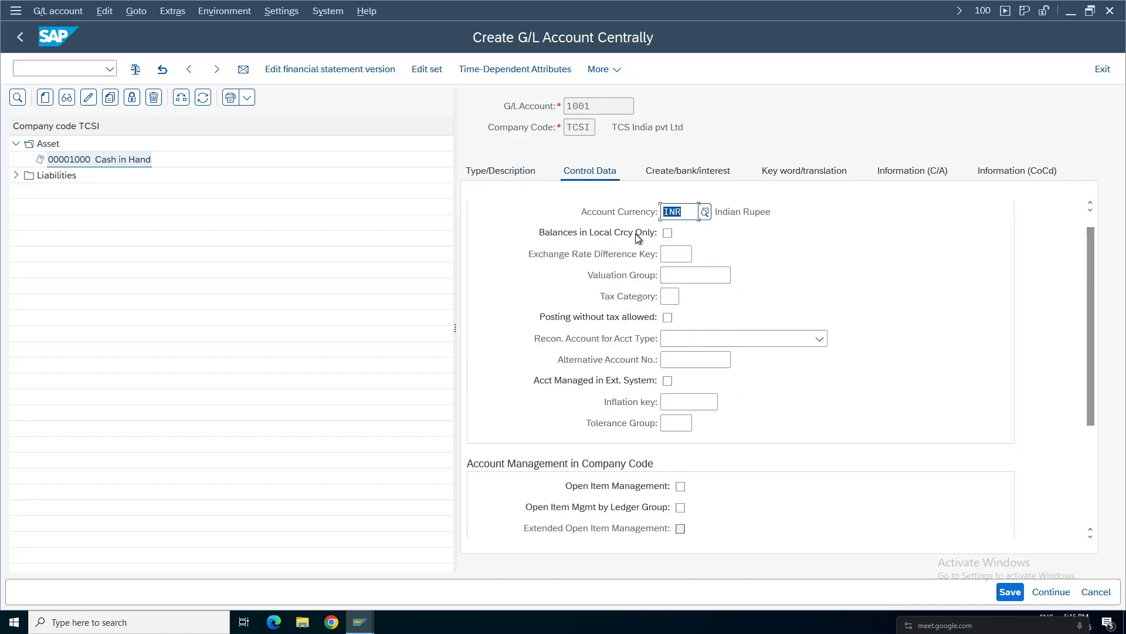
pyautogui.scroll(-1, 1093, 279)
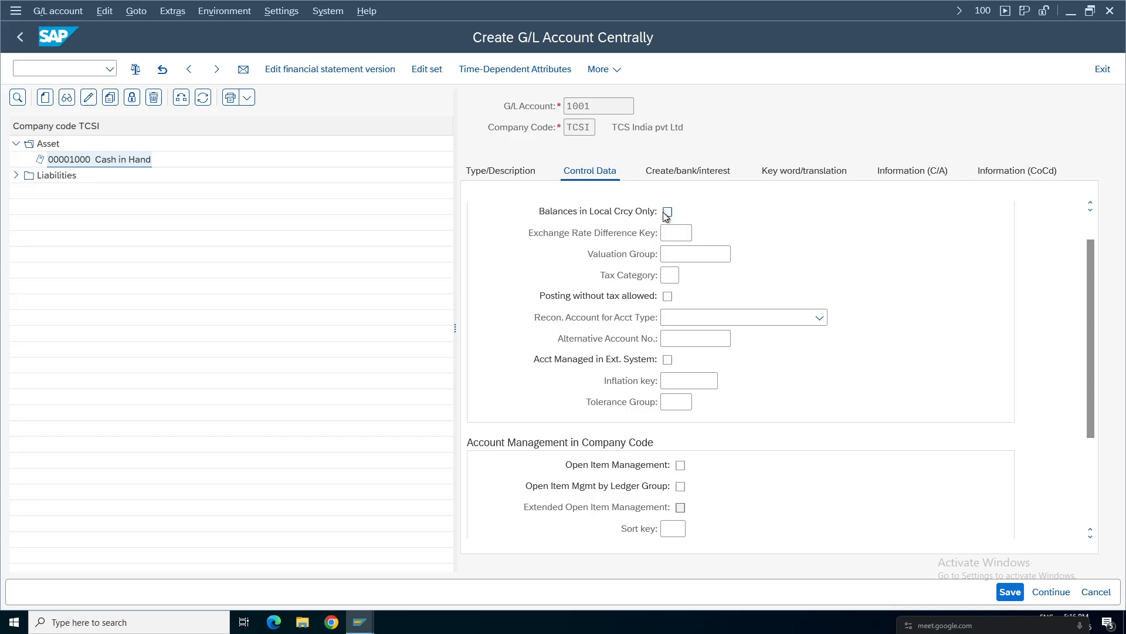
pyautogui.scroll(-7, 1086, 385)
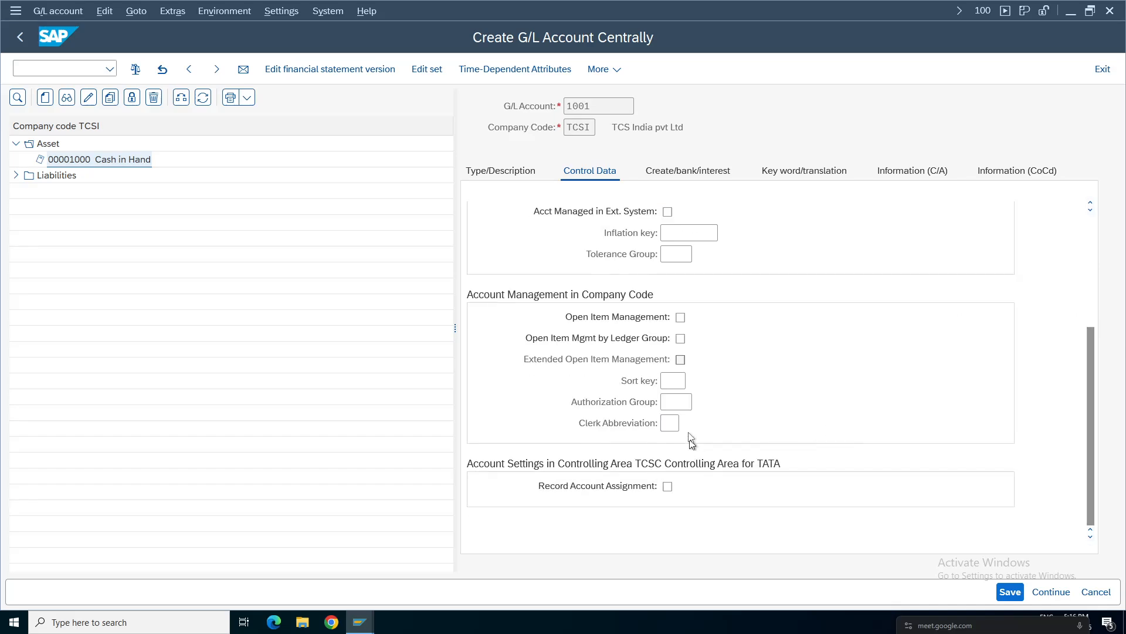
pyautogui.click(693, 381)
pyautogui.doubleClick(270, 117)
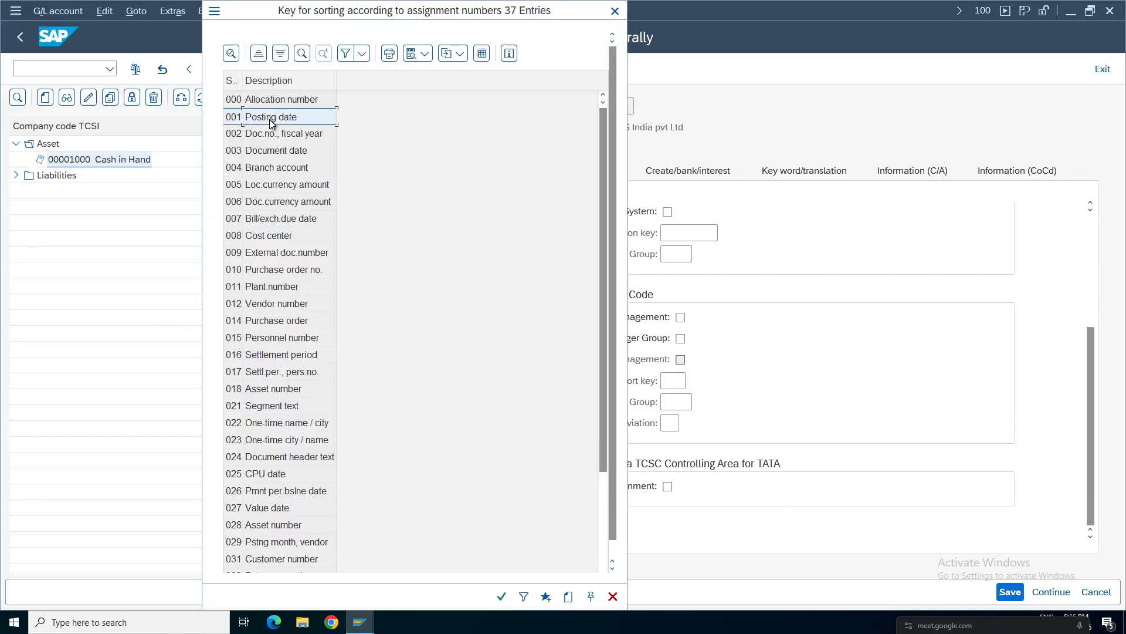
# Step: Assign field status group G001 to account 1001
pyautogui.click(698, 171)
pyautogui.click(677, 236)
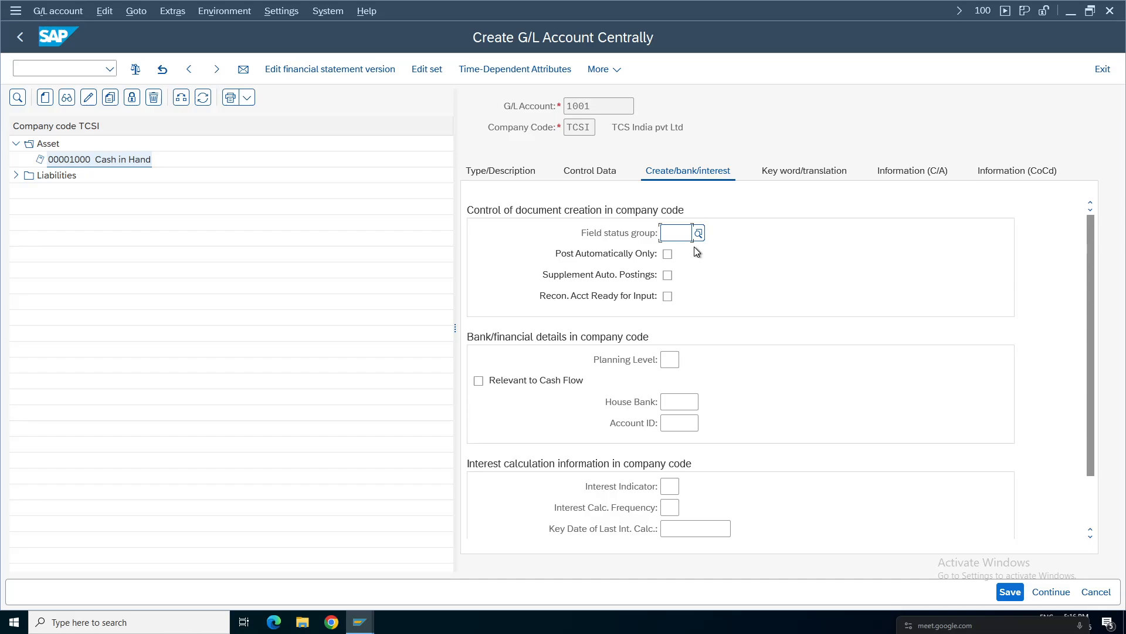
pyautogui.write('g001')
pyautogui.press('Return')
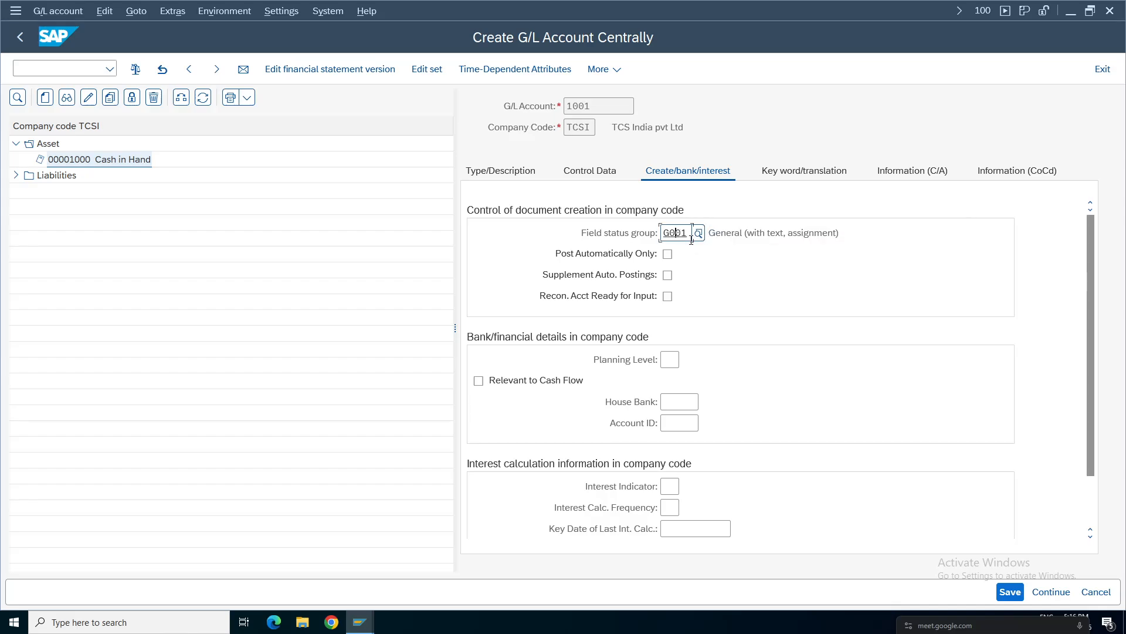
# Step: Review the available field status groups without changing the assignment, and save G/L account 1001
pyautogui.press('F4')
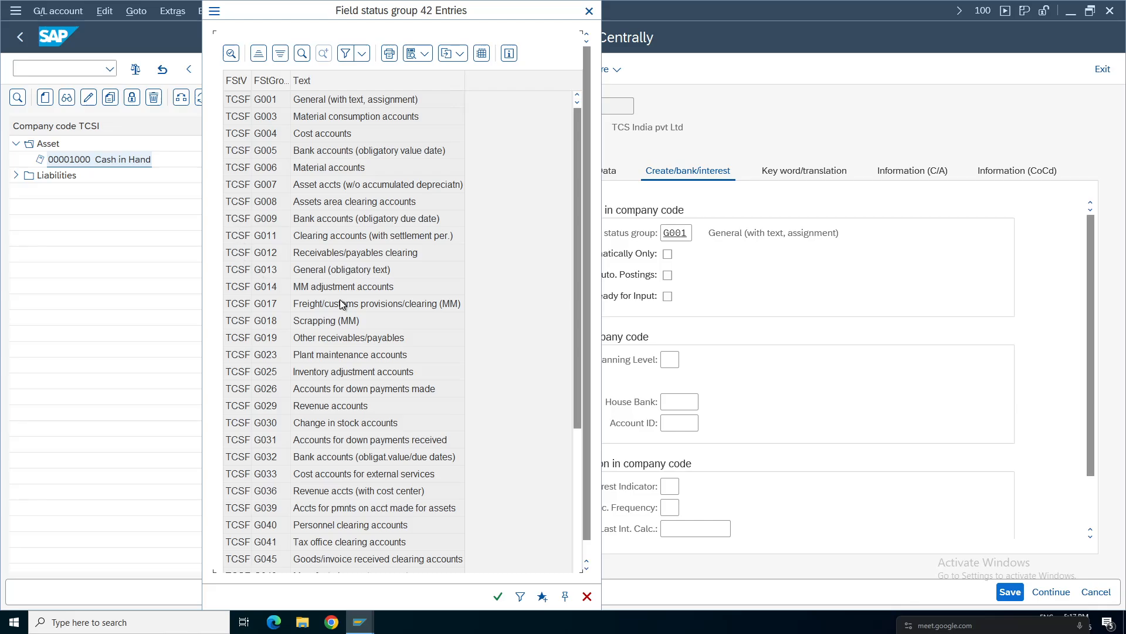
pyautogui.click(316, 223)
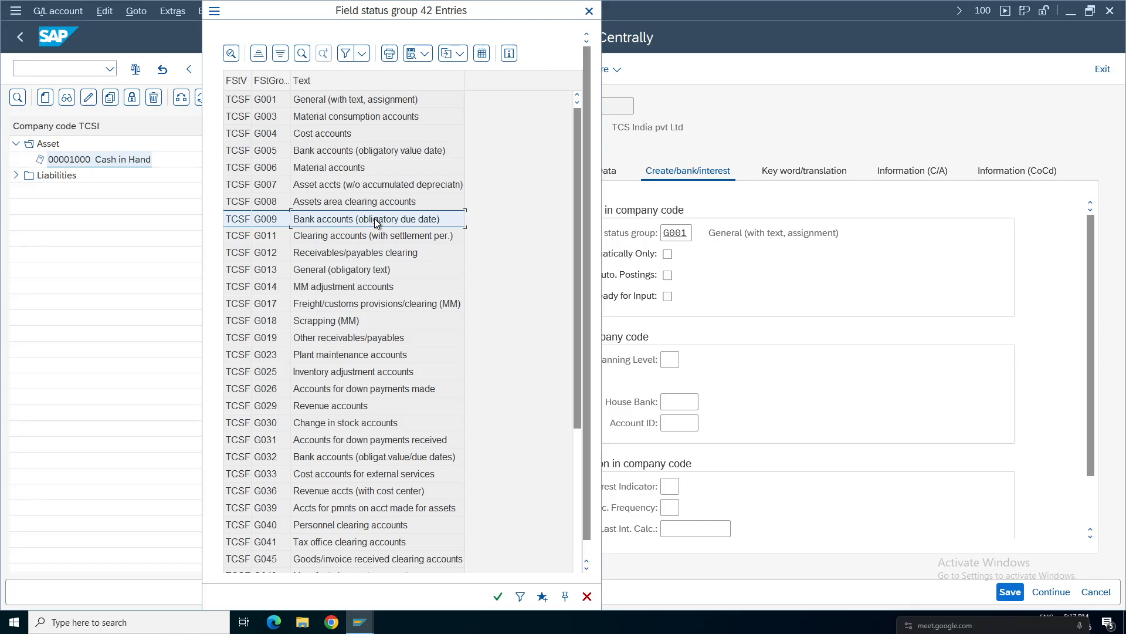
pyautogui.click(269, 221)
pyautogui.click(272, 104)
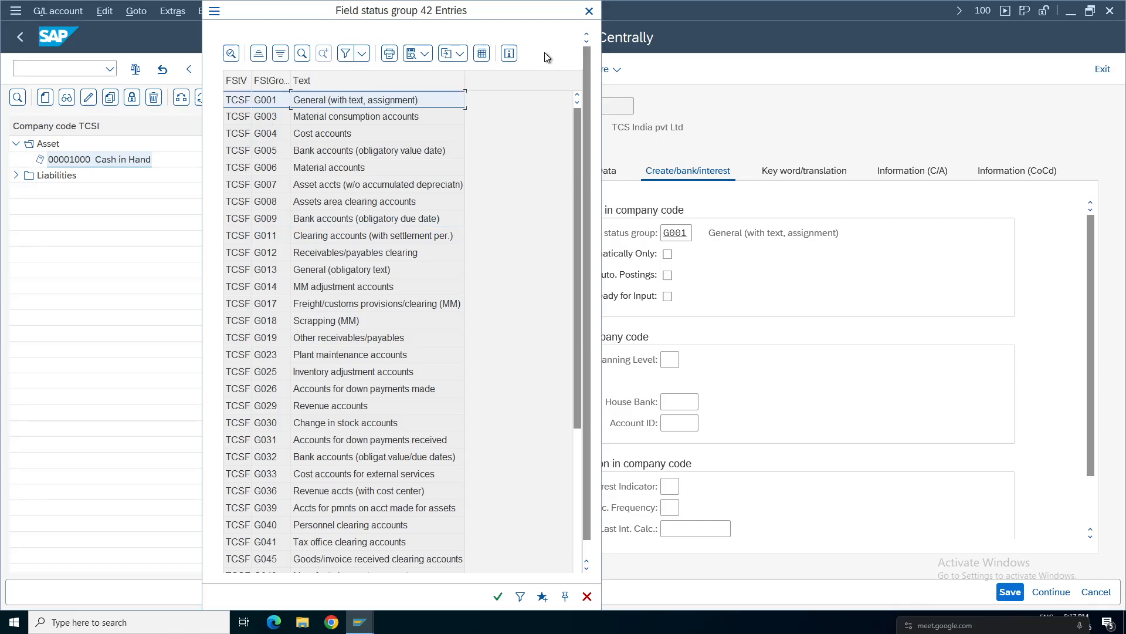
pyautogui.click(589, 11)
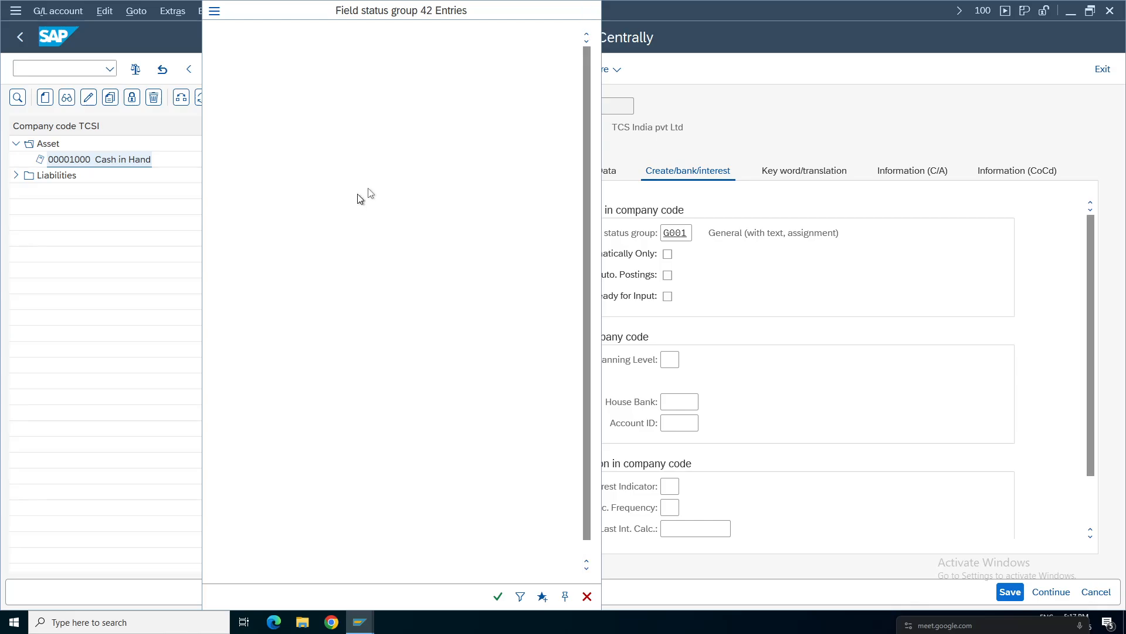
pyautogui.click(1010, 593)
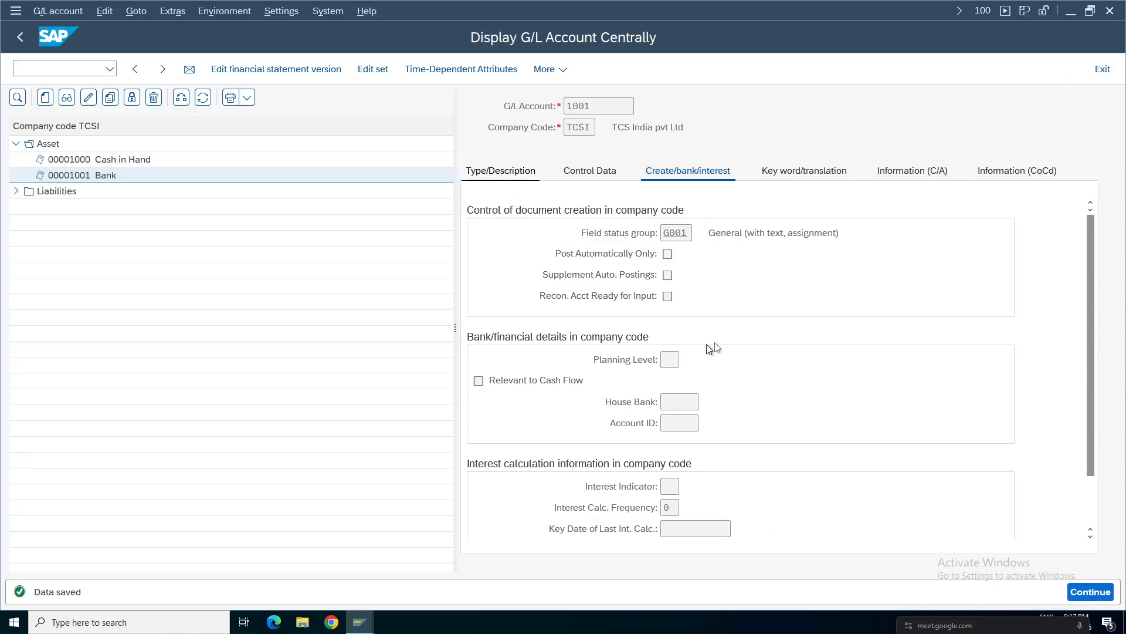
# Step: Expand the Liabilities group, look over the asset and liability accounts of company code TCSI, and leave FS00
pyautogui.click(16, 192)
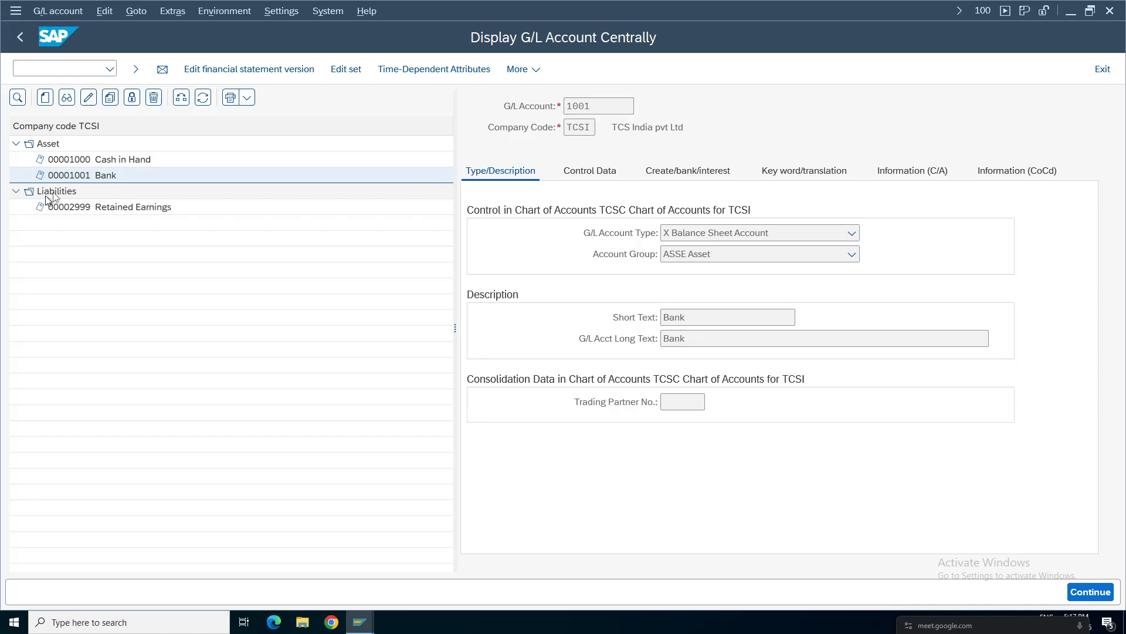
pyautogui.click(95, 162)
pyautogui.click(91, 207)
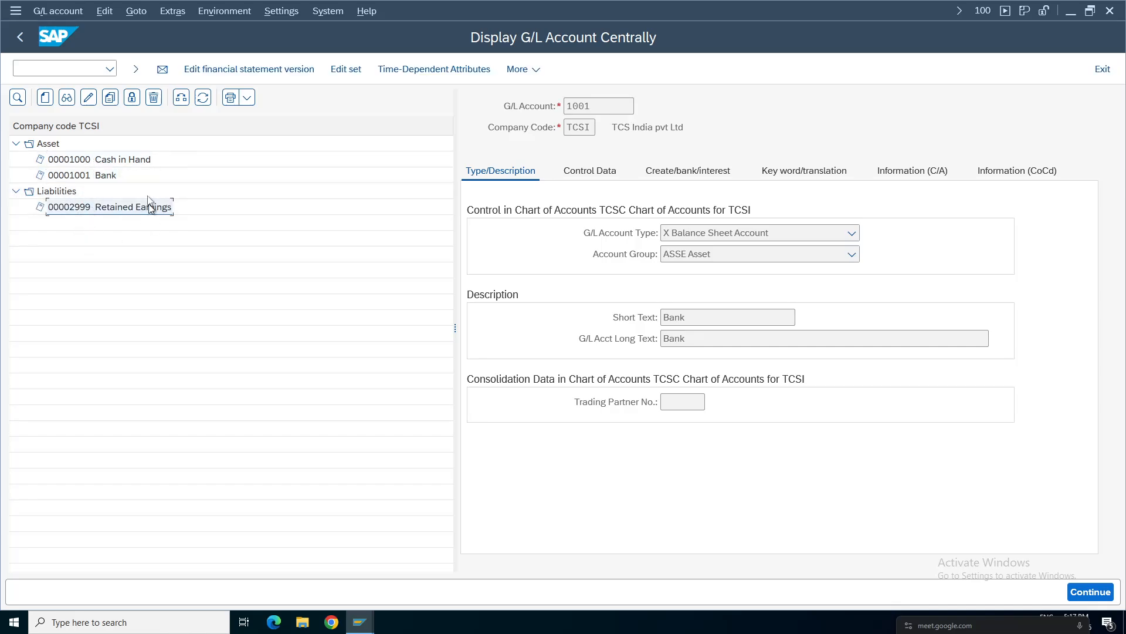
pyautogui.click(79, 174)
pyautogui.click(82, 160)
pyautogui.click(86, 175)
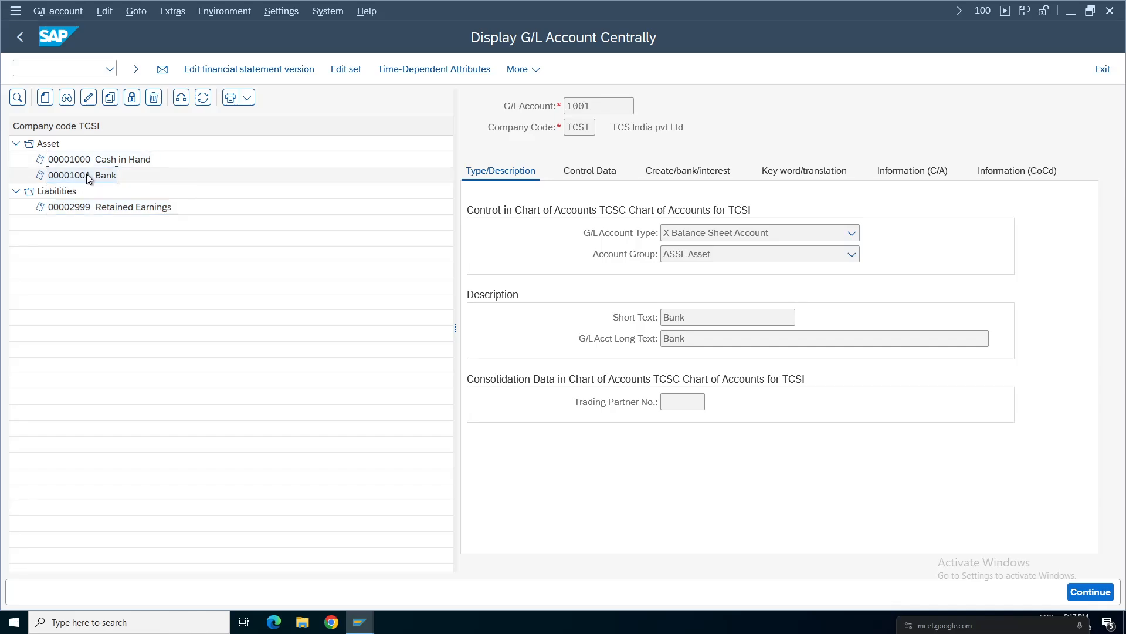
pyautogui.click(101, 160)
pyautogui.click(98, 177)
pyautogui.click(109, 161)
pyautogui.click(98, 176)
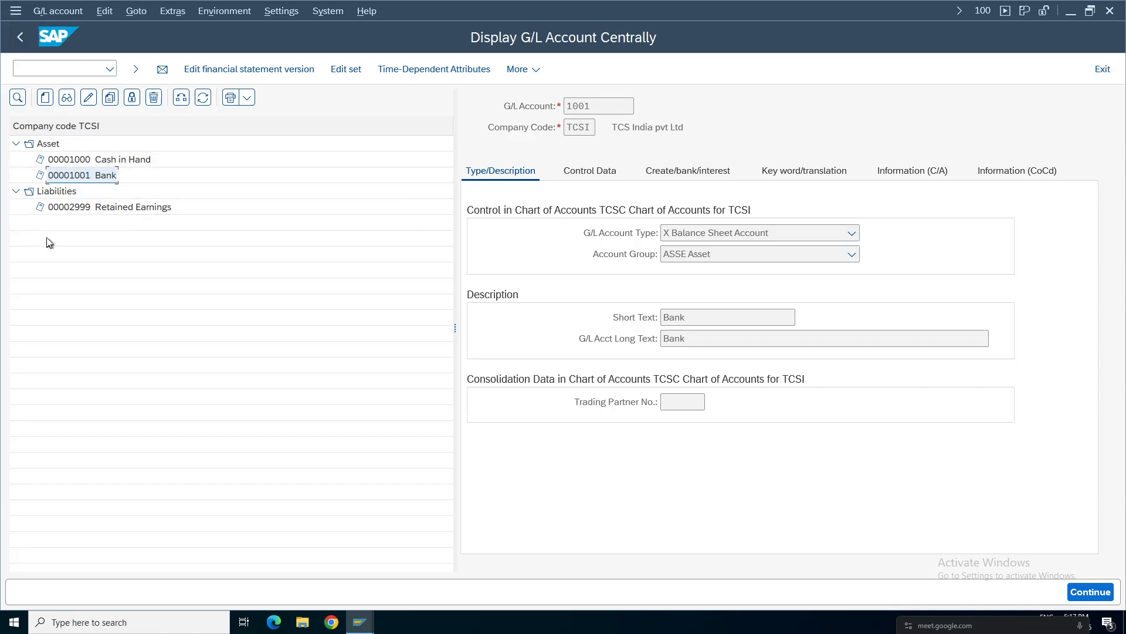
pyautogui.click(590, 170)
pyautogui.click(20, 39)
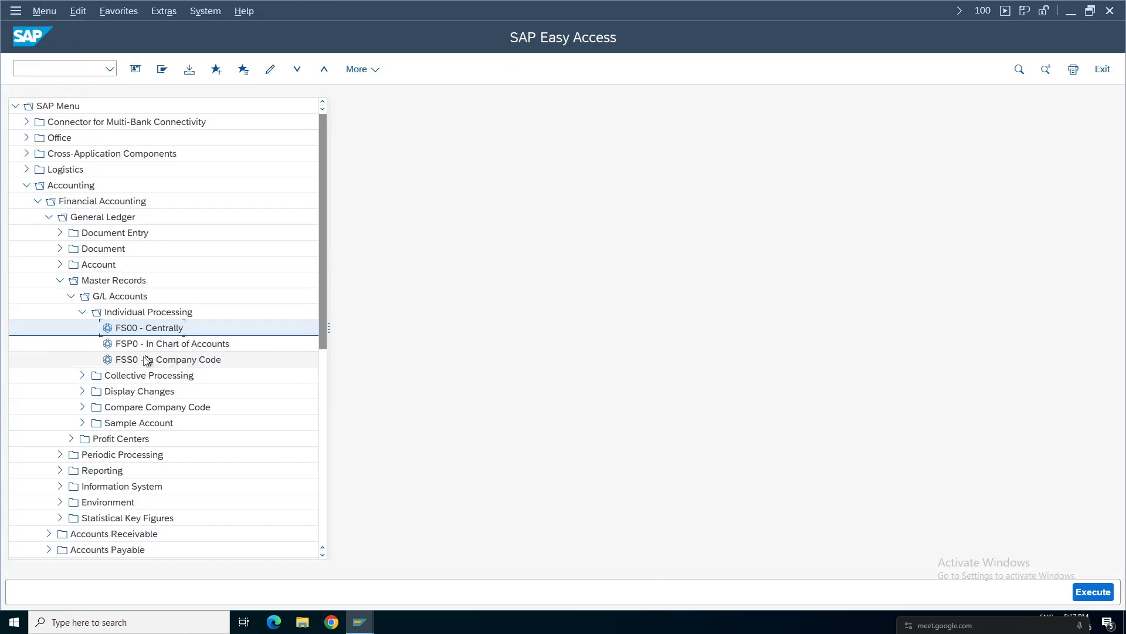
# Step: Open FSP0 - In Chart of Accounts, expand the Asset and Liabilities groups, and open account 1001 Bank
pyautogui.doubleClick(160, 344)
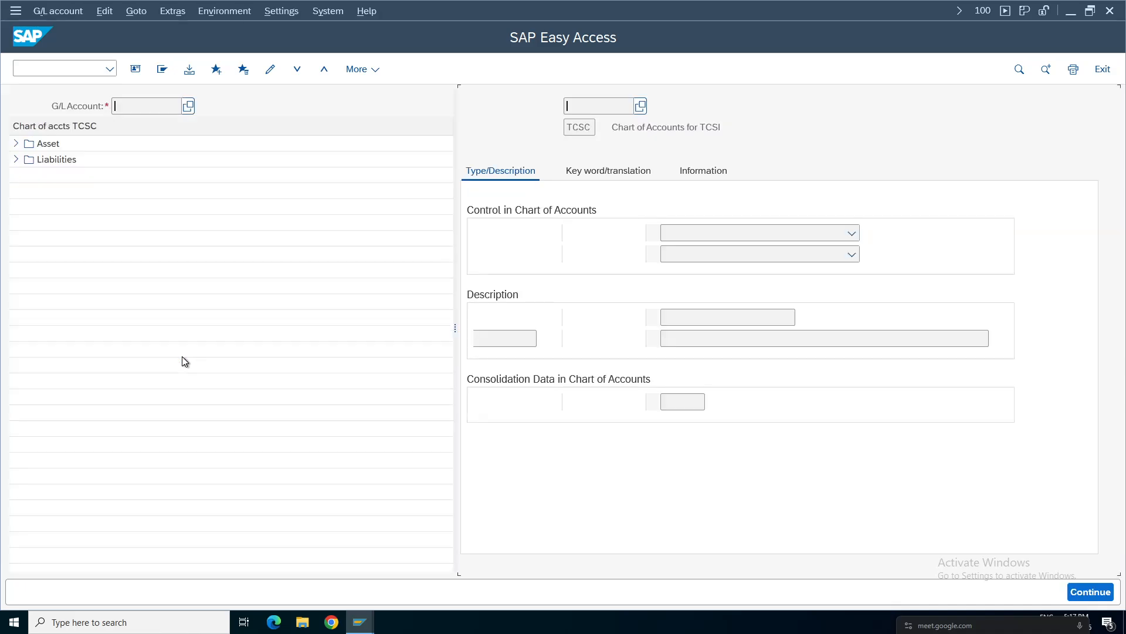
pyautogui.click(16, 143)
pyautogui.click(16, 191)
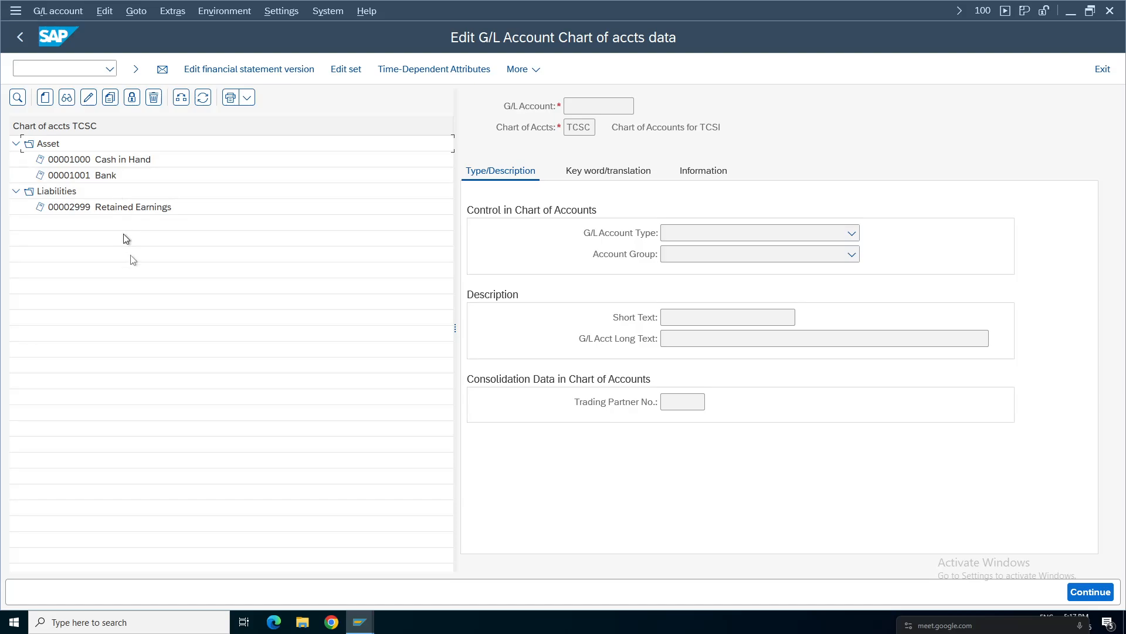
pyautogui.doubleClick(105, 176)
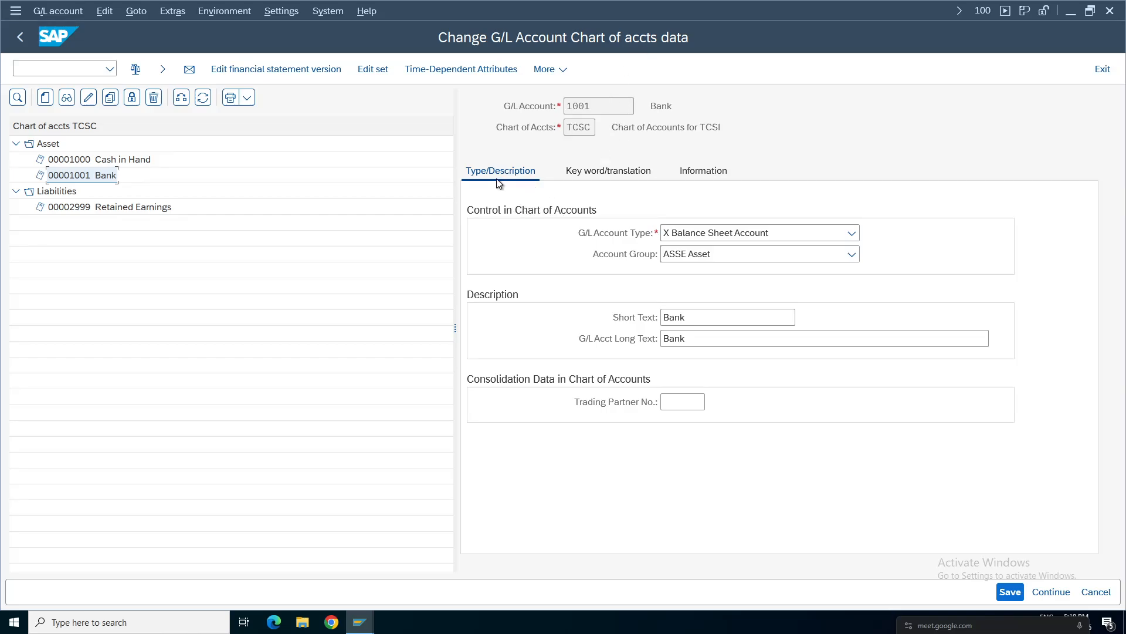
# Step: Examine the keyword and translation data of account 1001, including the keyword language choices, without entering a keyword
pyautogui.click(625, 174)
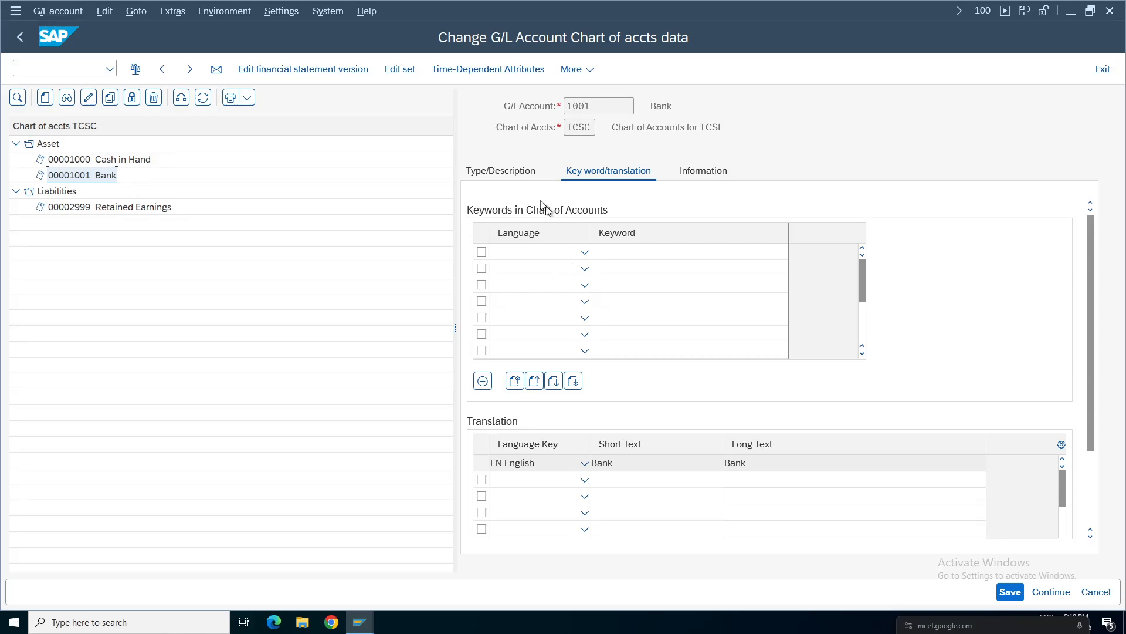
pyautogui.click(502, 171)
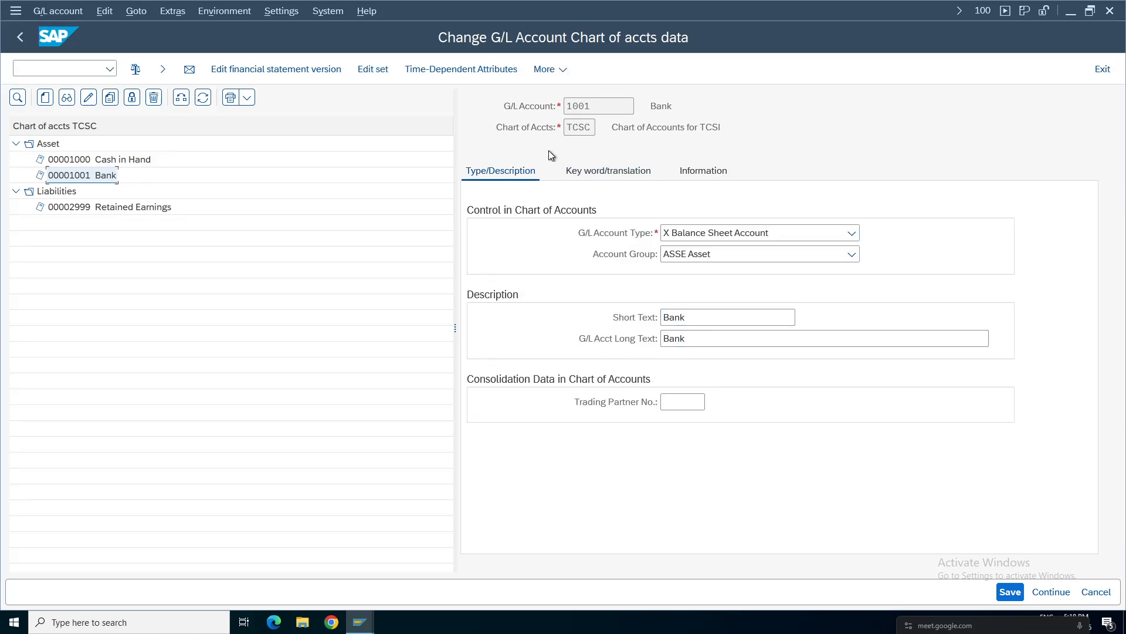
pyautogui.click(609, 171)
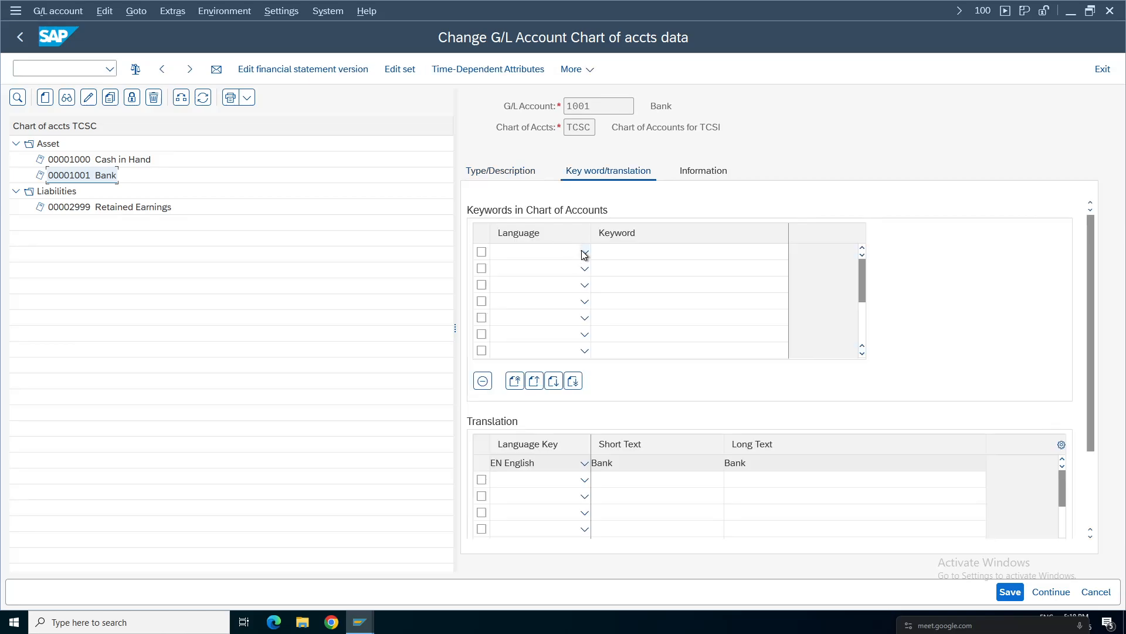
pyautogui.click(584, 252)
pyautogui.click(626, 286)
pyautogui.click(642, 256)
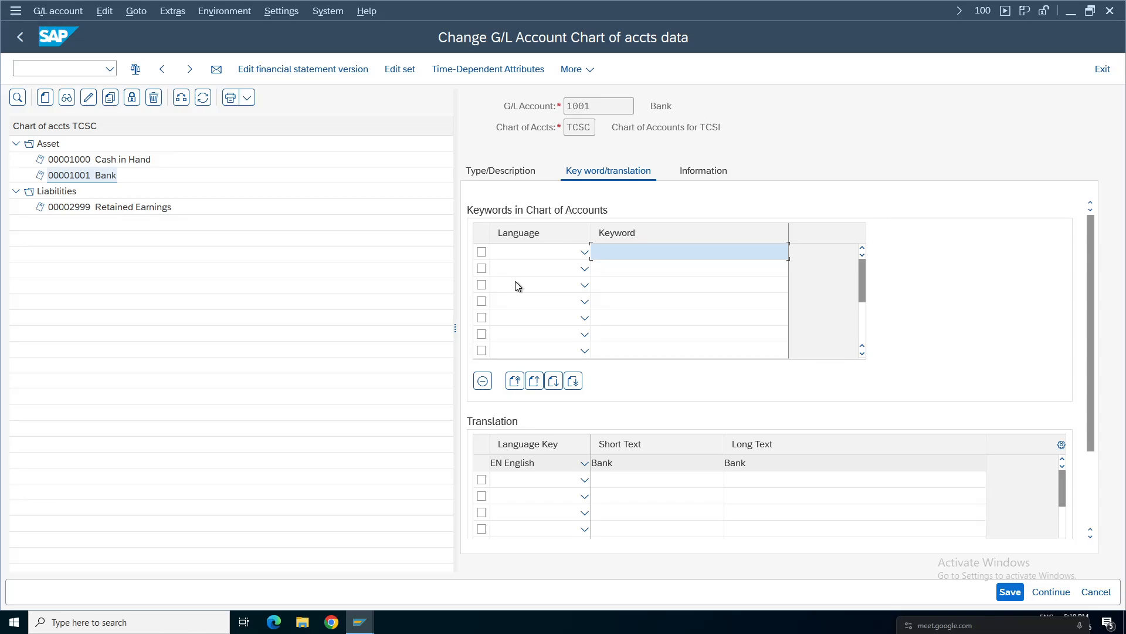
pyautogui.click(538, 255)
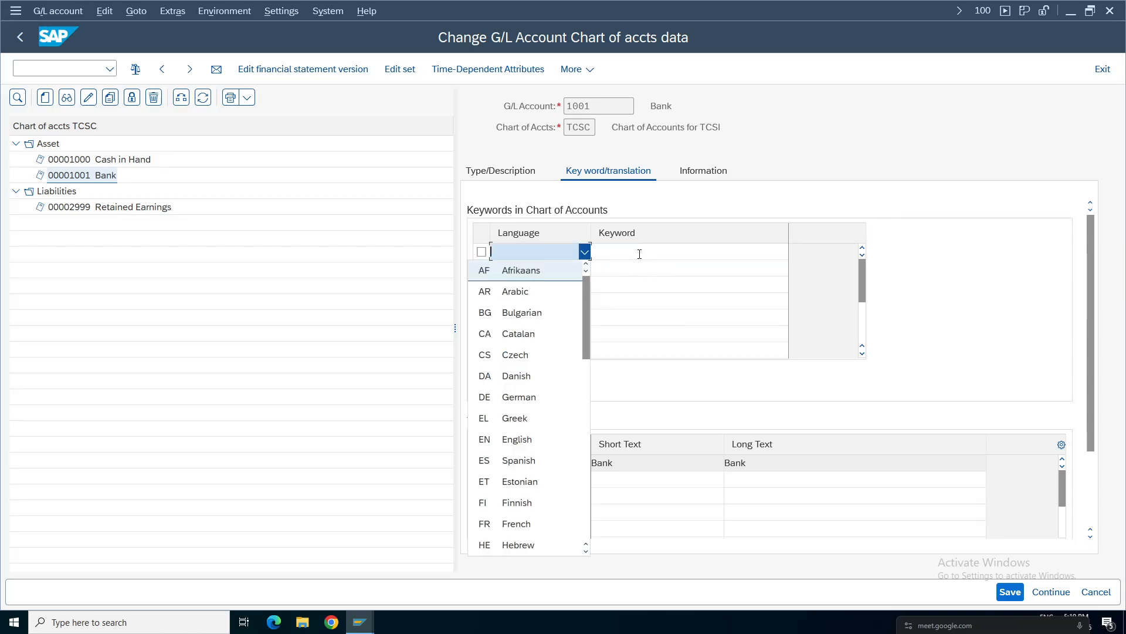
pyautogui.click(640, 253)
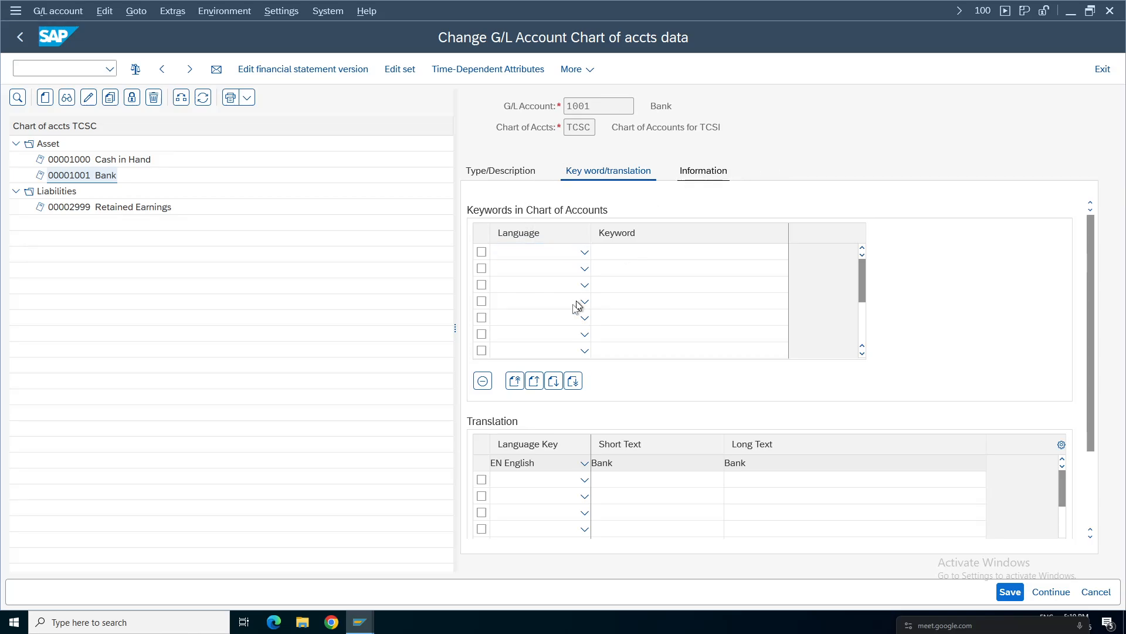
# Step: Check the creation information and change documents of account 1001, and return to the SAP Easy Access menu
pyautogui.moveTo(703, 253); pyautogui.dragTo(663, 233)
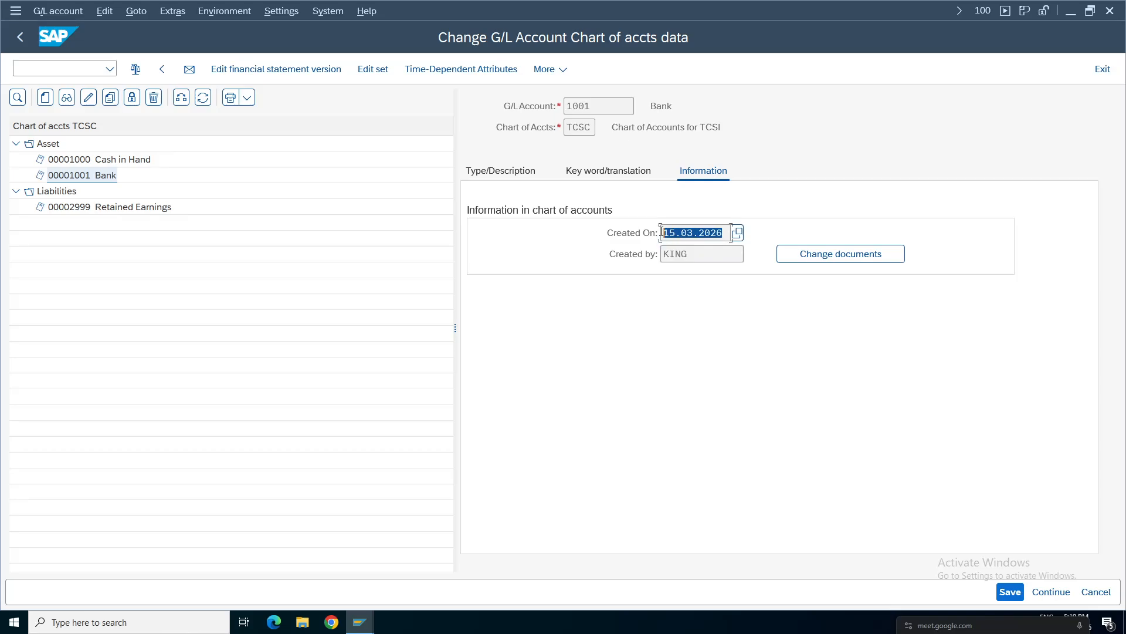
pyautogui.click(823, 258)
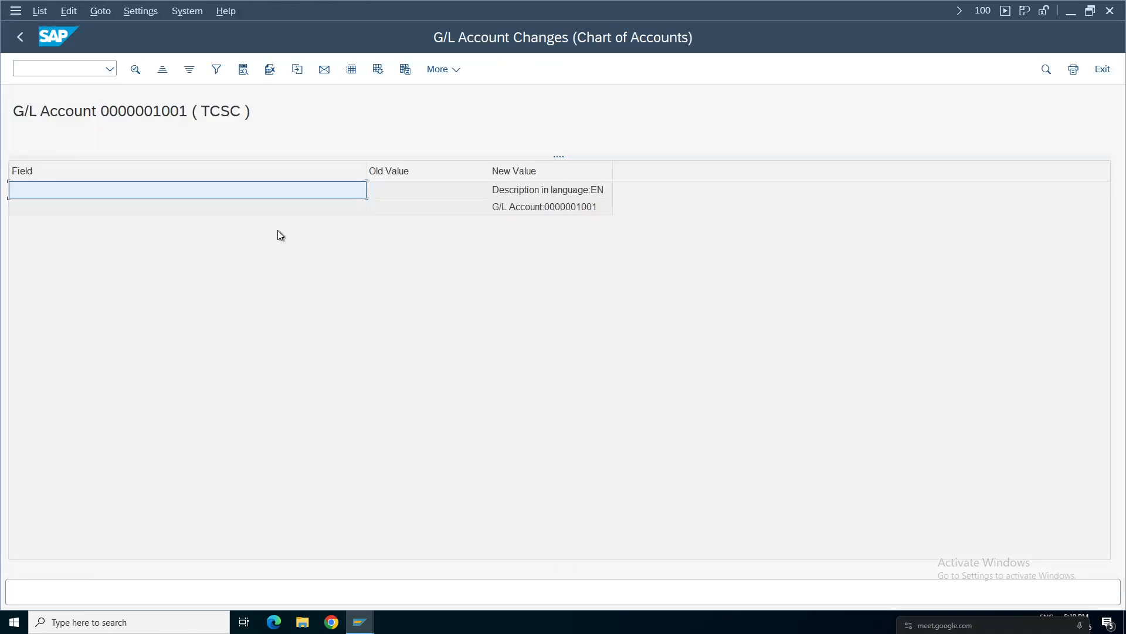
pyautogui.click(528, 205)
pyautogui.click(515, 173)
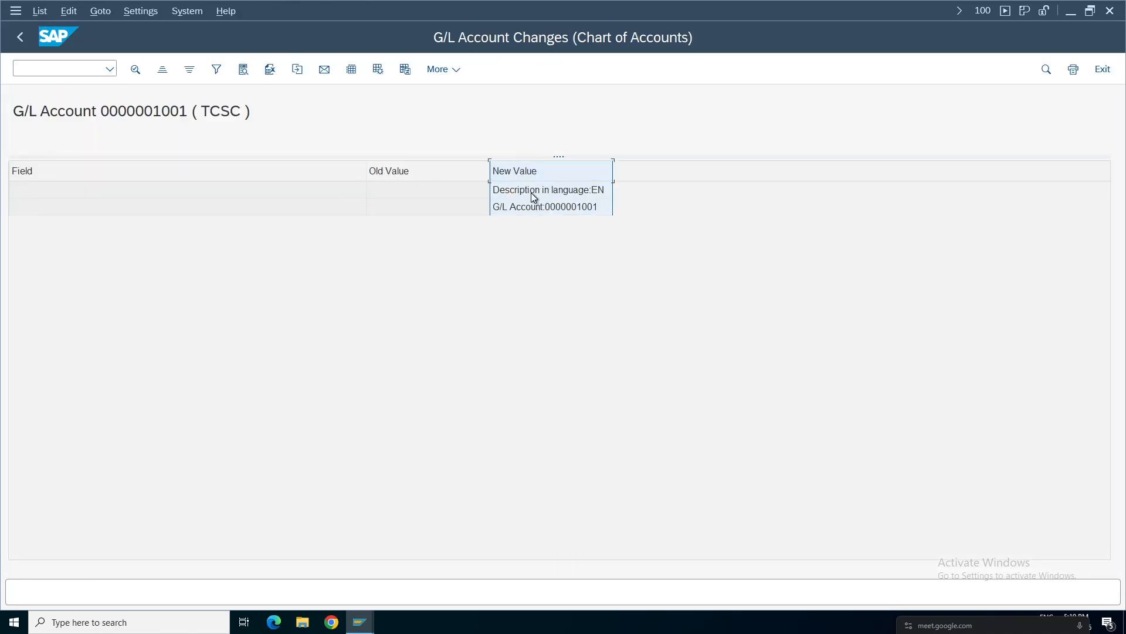
pyautogui.click(526, 207)
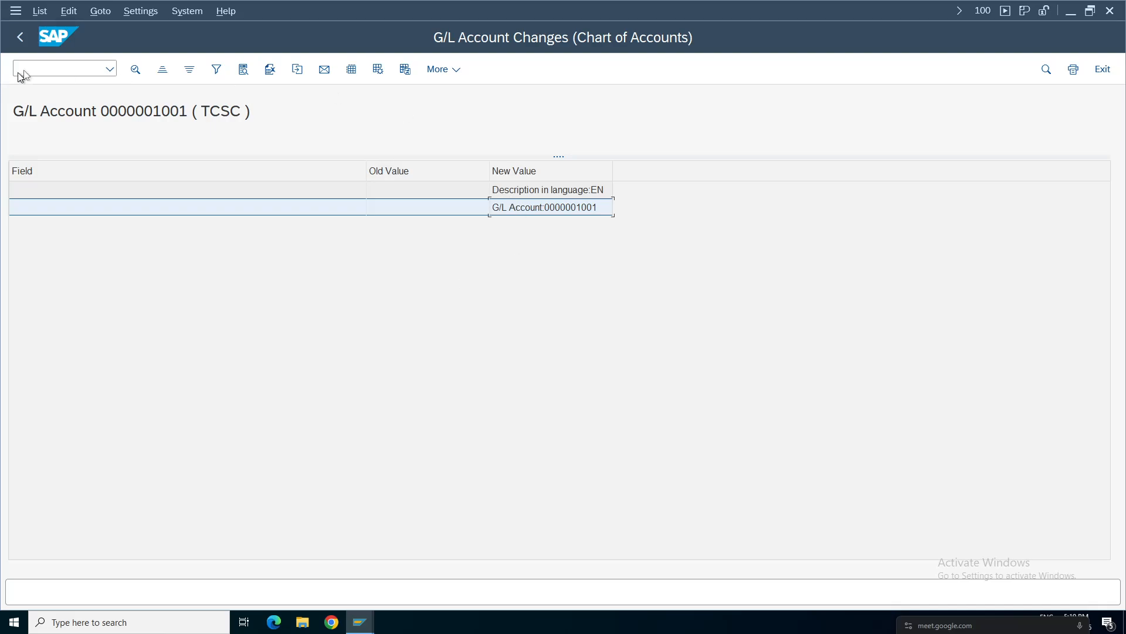
pyautogui.click(20, 37)
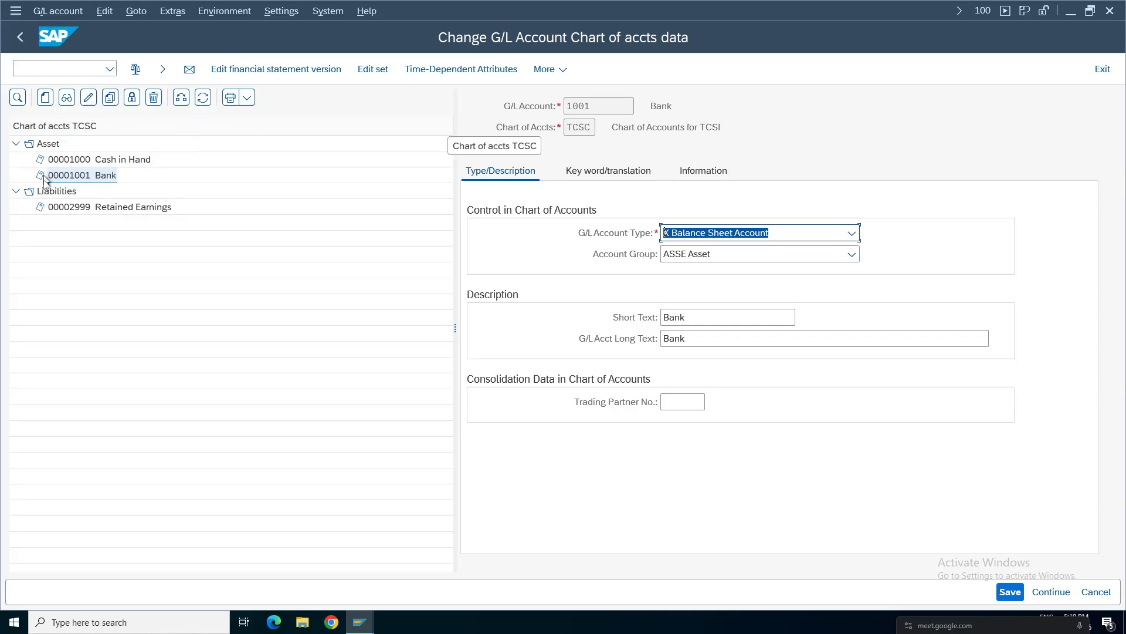
pyautogui.click(20, 37)
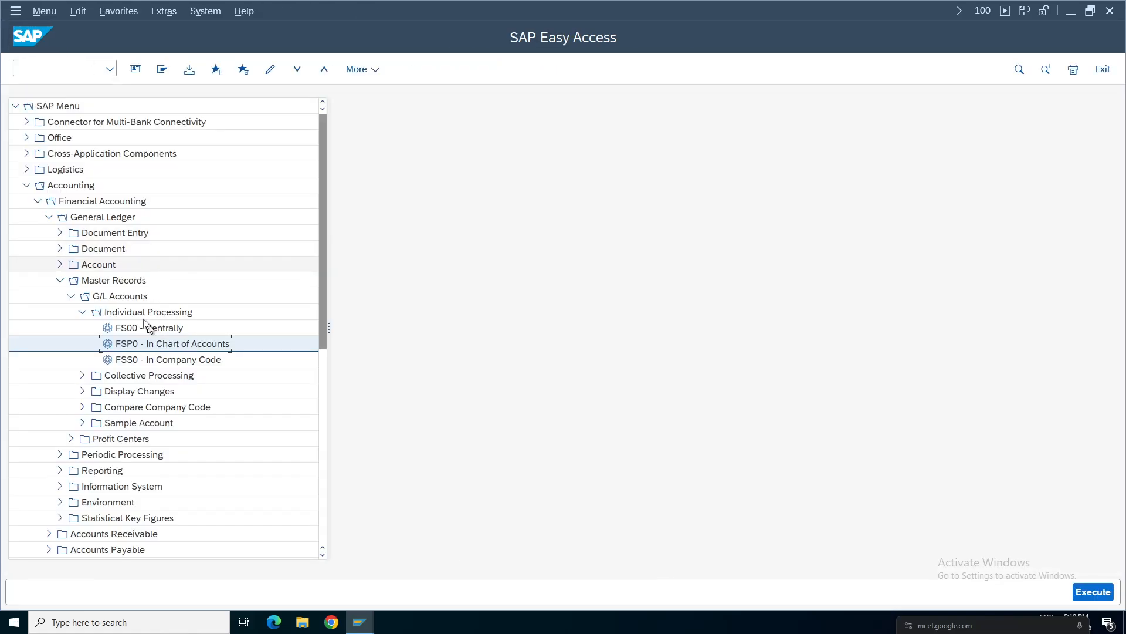
# Step: Open FSS0 - In Company Code, expand the Asset group, and display account 1001 Bank
pyautogui.click(181, 360)
pyautogui.doubleClick(181, 359)
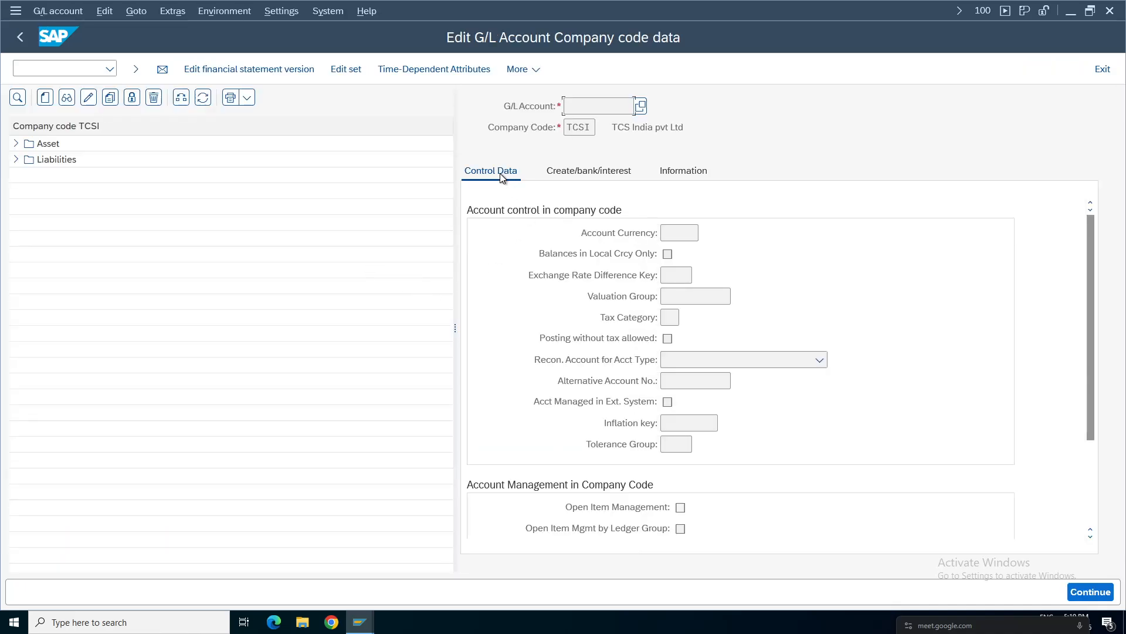
pyautogui.click(16, 143)
pyautogui.click(69, 176)
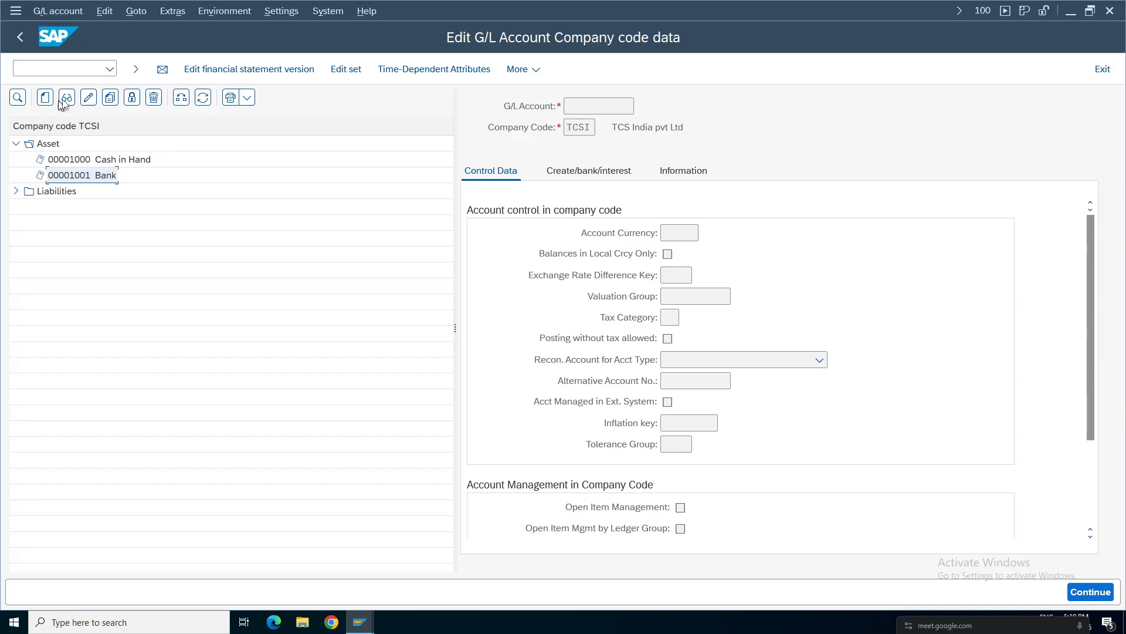
pyautogui.click(66, 98)
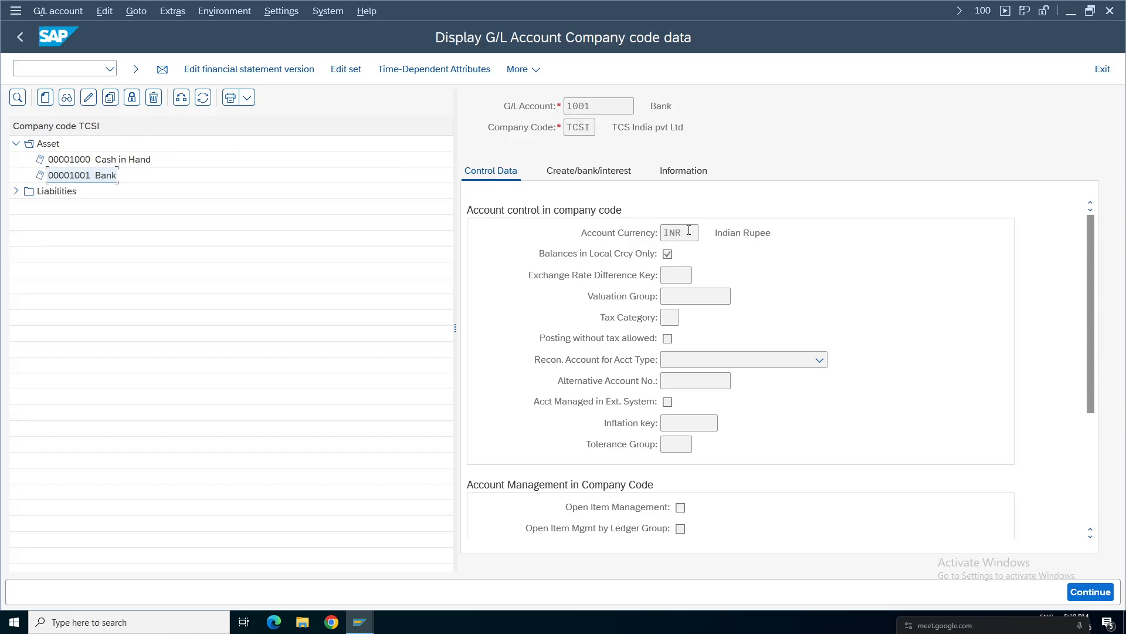
# Step: Review the control data and the bank and interest settings of account 1001 in company code TCSI, and leave FSS0
pyautogui.moveTo(1093, 324); pyautogui.dragTo(1102, 393)
pyautogui.scroll(3, 867, 244)
pyautogui.click(586, 176)
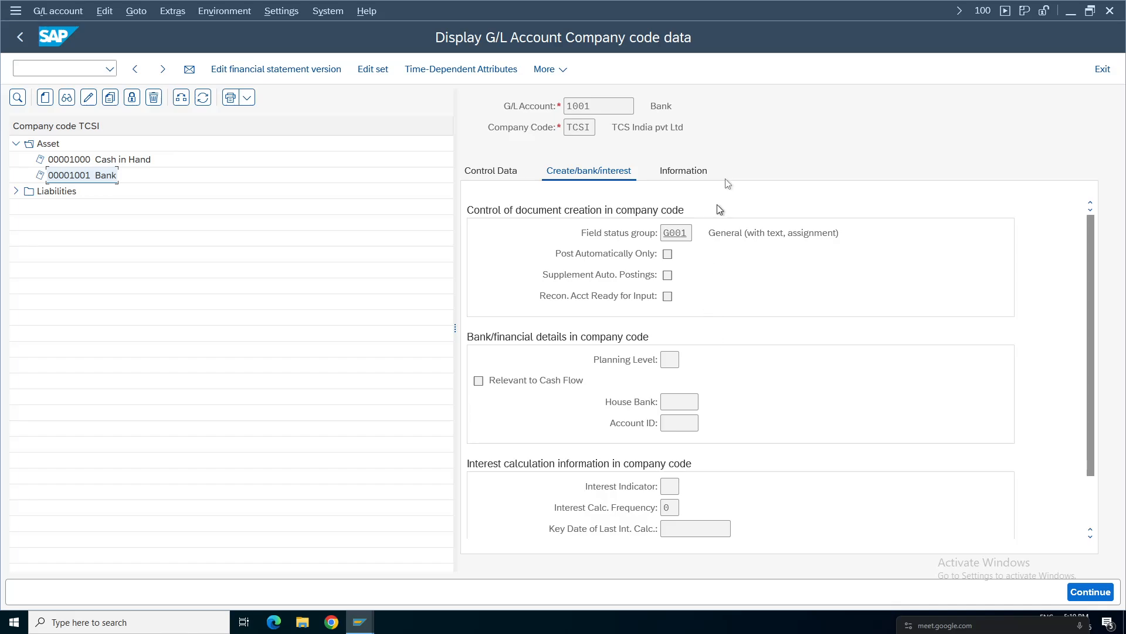
pyautogui.click(21, 38)
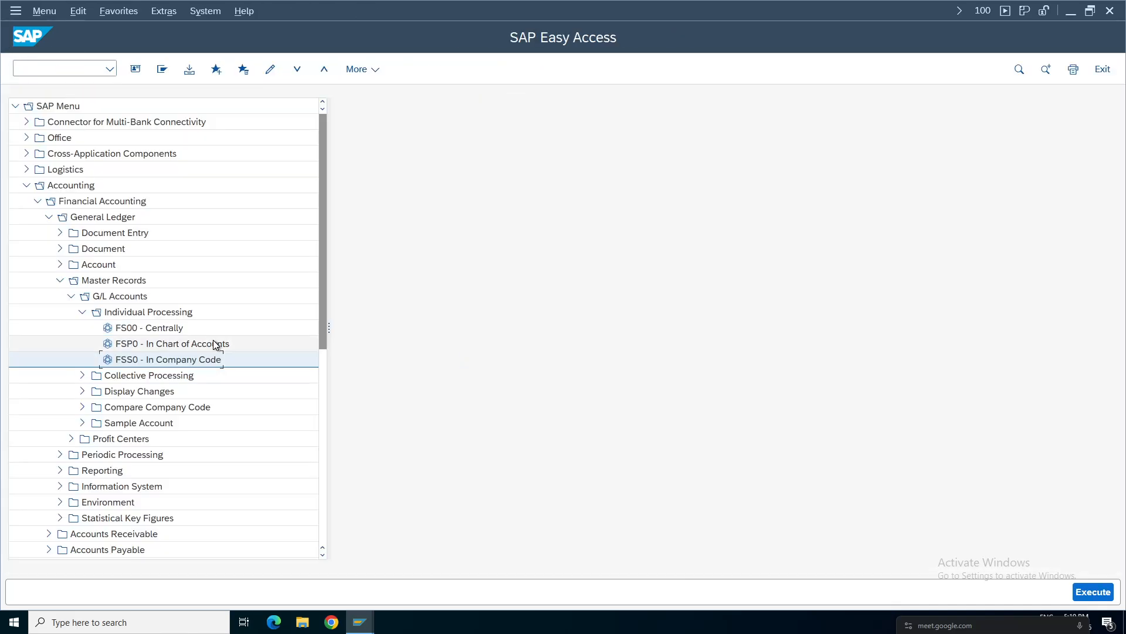
# Step: Look over the FS00, FSP0 and FSS0 menu entries, briefly opening the chart of accounts view and returning
pyautogui.click(150, 328)
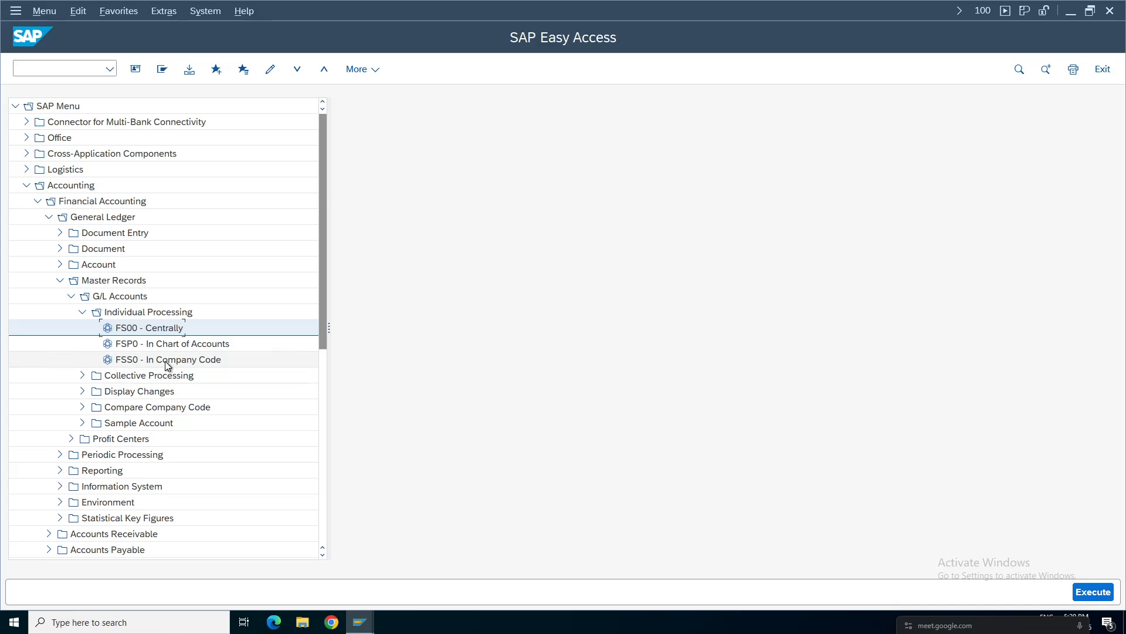
pyautogui.doubleClick(213, 345)
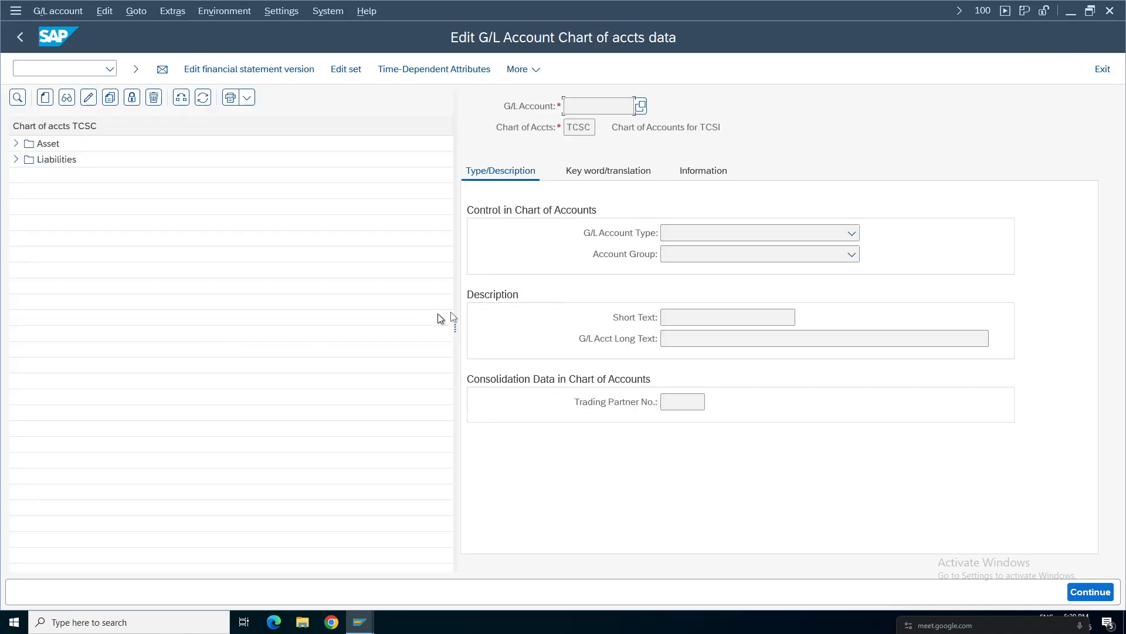
pyautogui.click(19, 44)
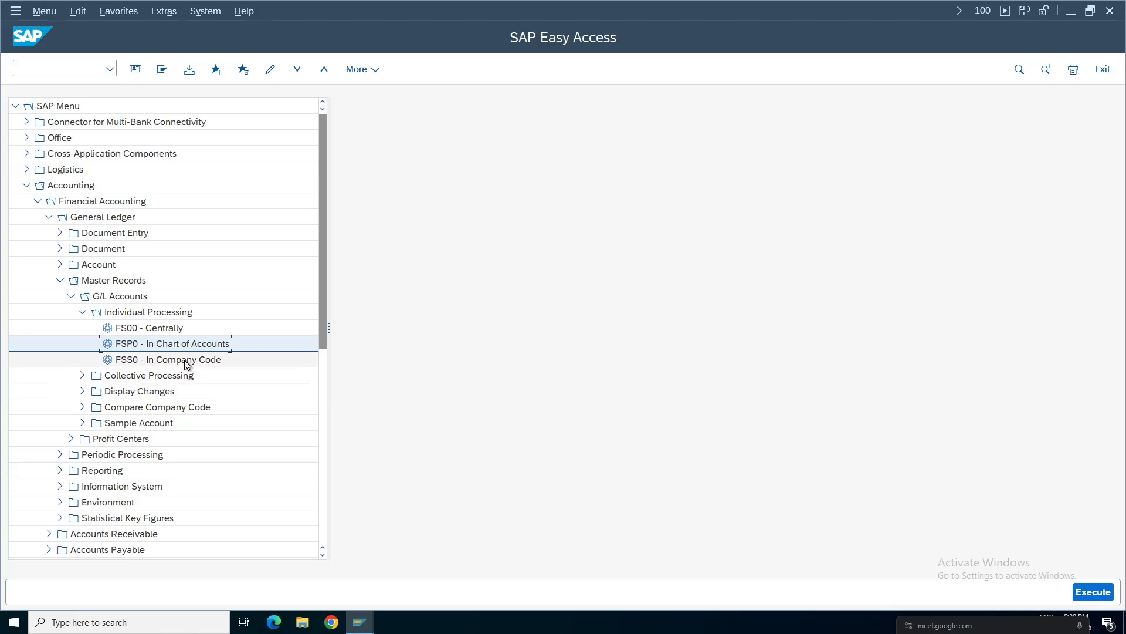
pyautogui.click(185, 360)
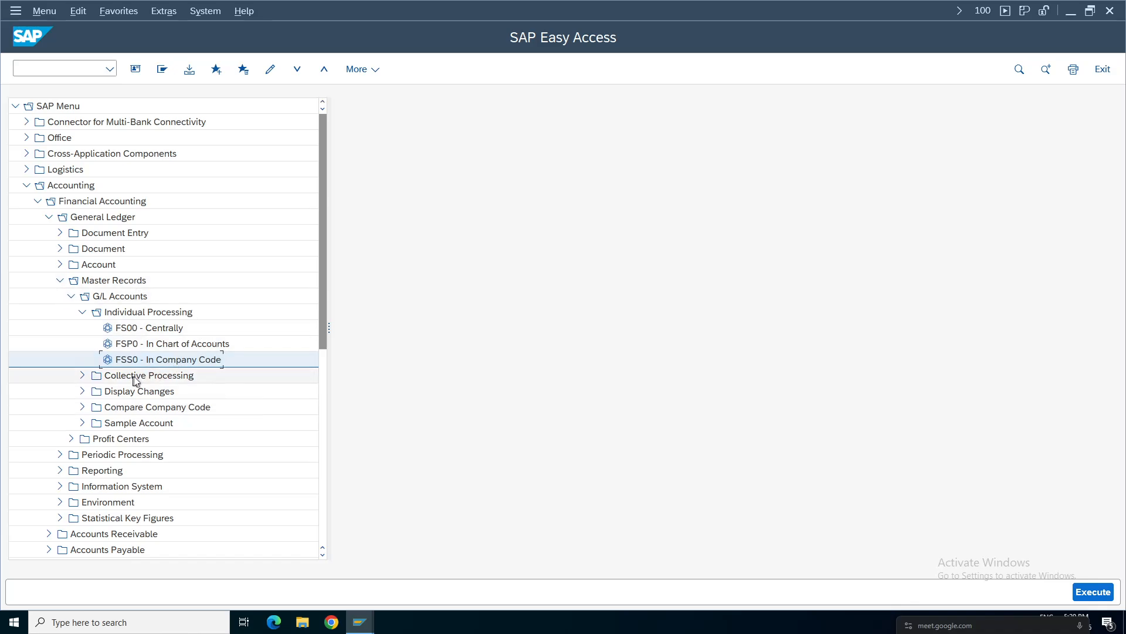
pyautogui.click(173, 346)
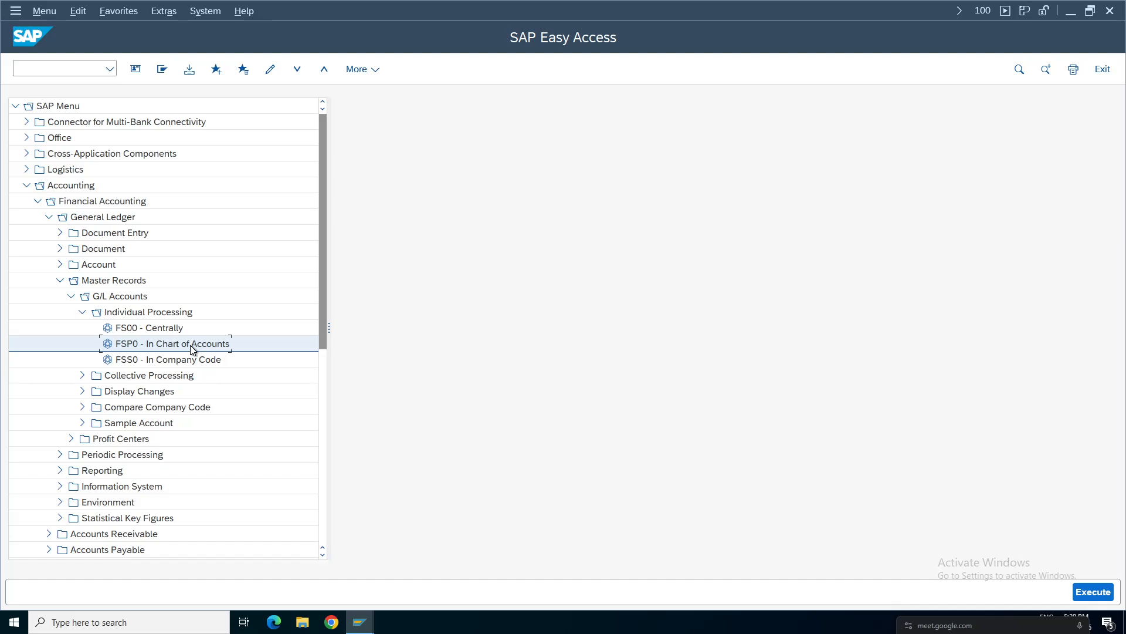
# Step: Switch to the FI Working Notes spreadsheet in Google Sheets and review the mandatory chart of accounts segment note on Sheet10
pyautogui.moveTo(610, 4)
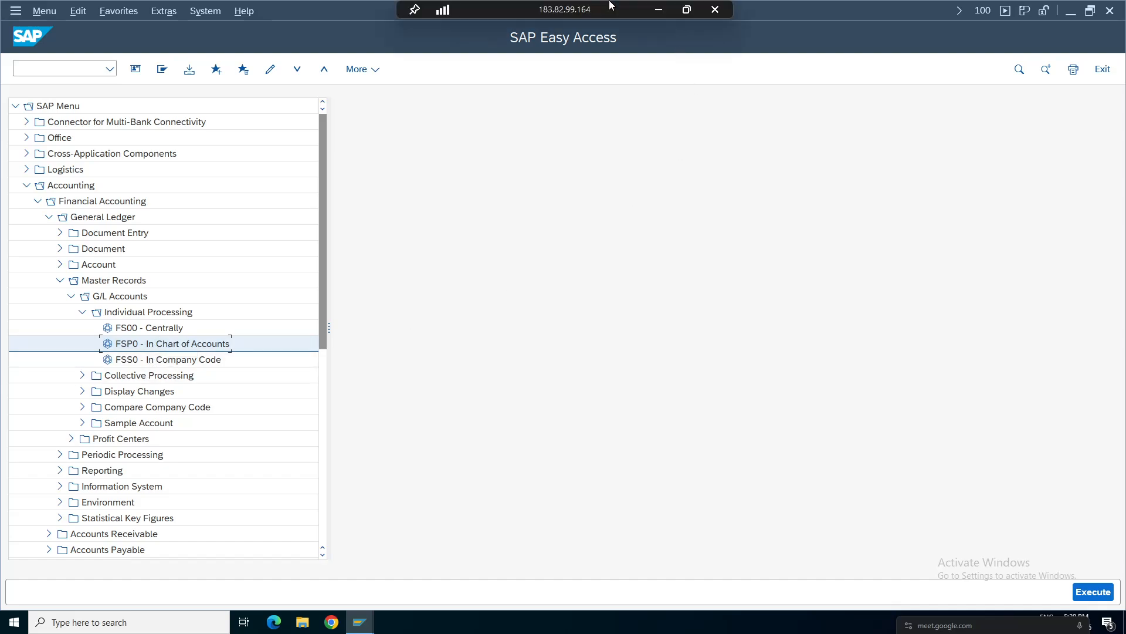
pyautogui.click(659, 9)
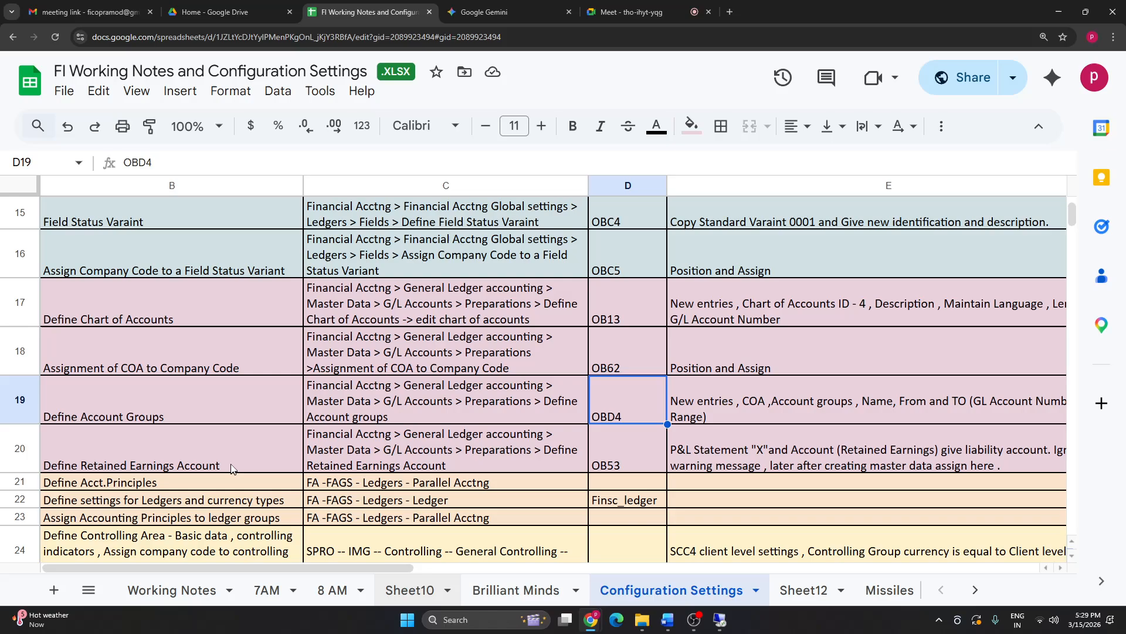
pyautogui.click(410, 591)
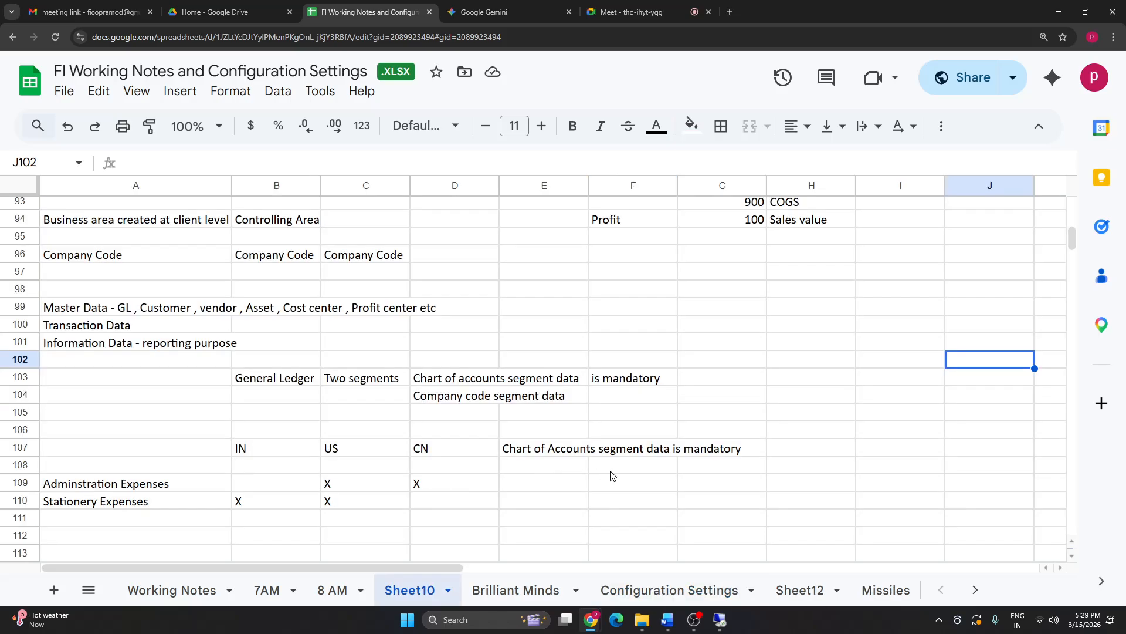
pyautogui.click(476, 385)
pyautogui.click(641, 386)
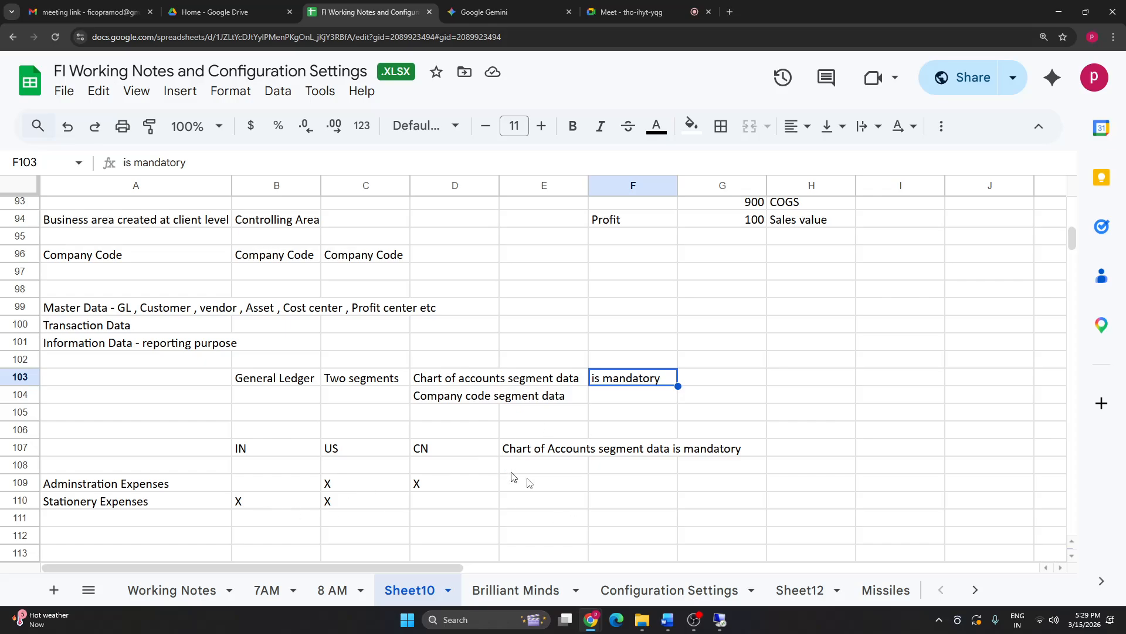
# Step: Enter "wages" in cell A112, below the Stationery Expenses row
pyautogui.click(147, 537)
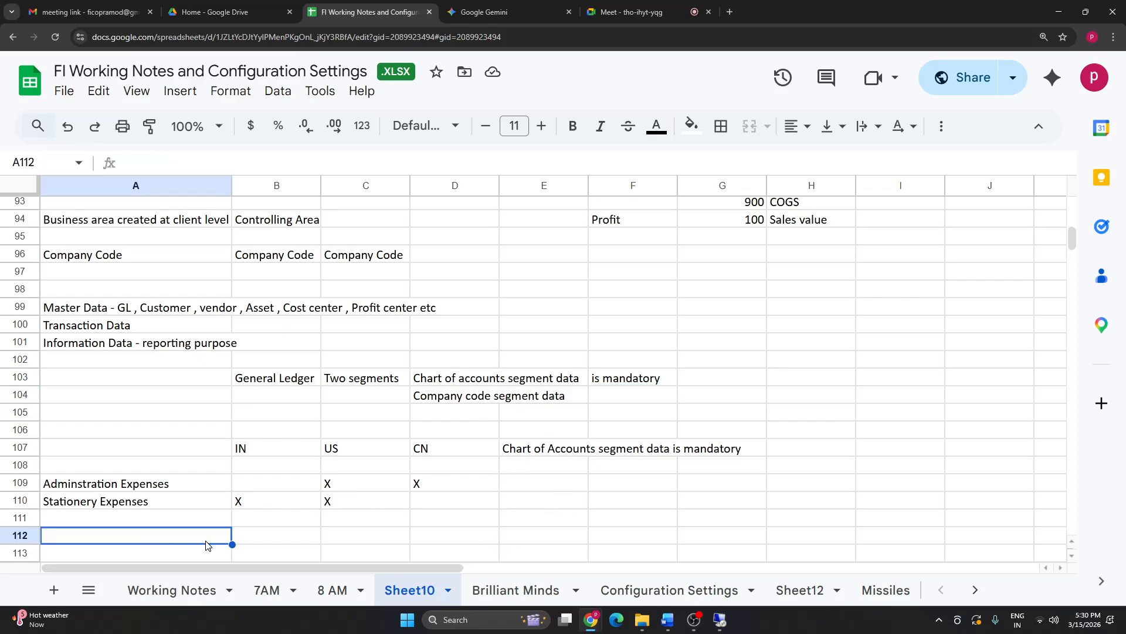
pyautogui.write('wage')
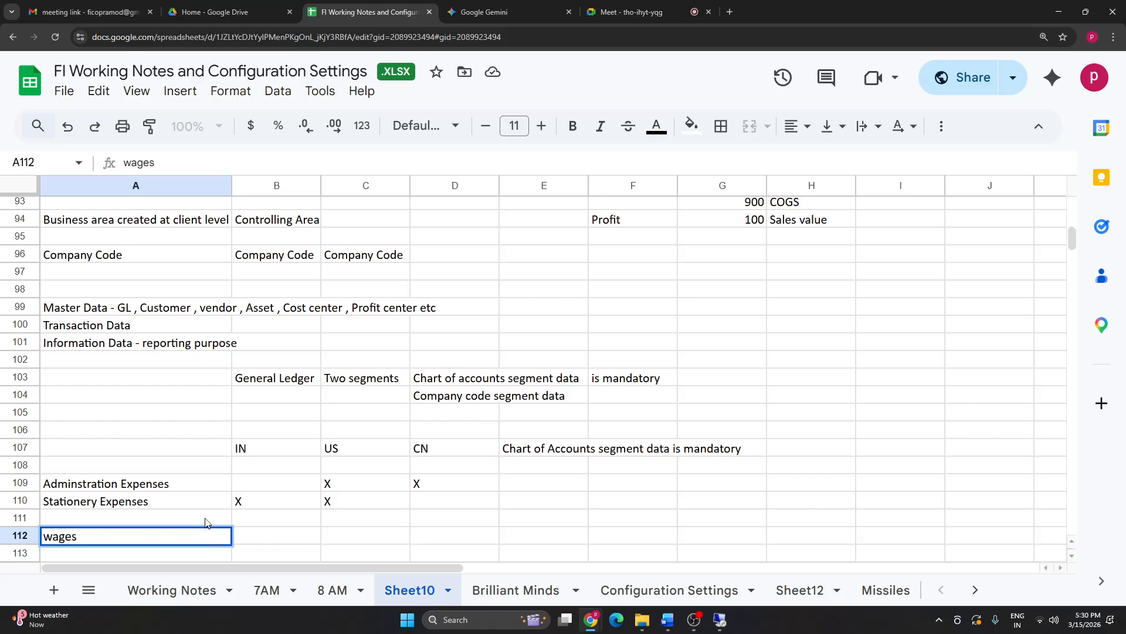
pyautogui.write('s')
pyautogui.click(258, 536)
pyautogui.click(120, 541)
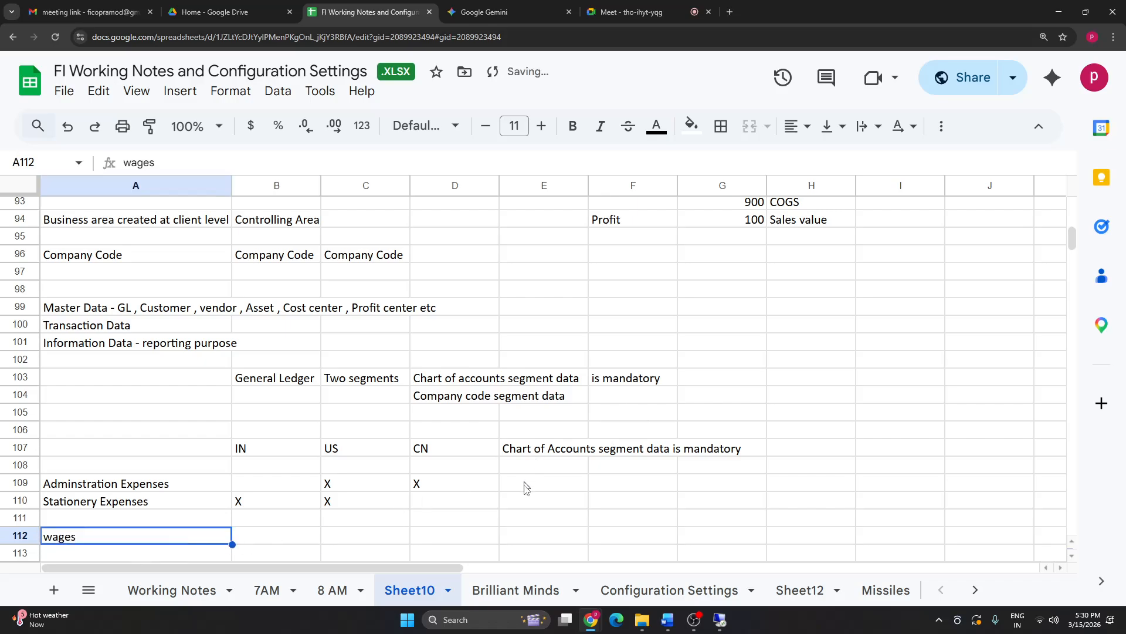
# Step: Enter 2000 in cell E111, beneath the Chart of Accounts segment data note
pyautogui.click(540, 451)
pyautogui.click(543, 516)
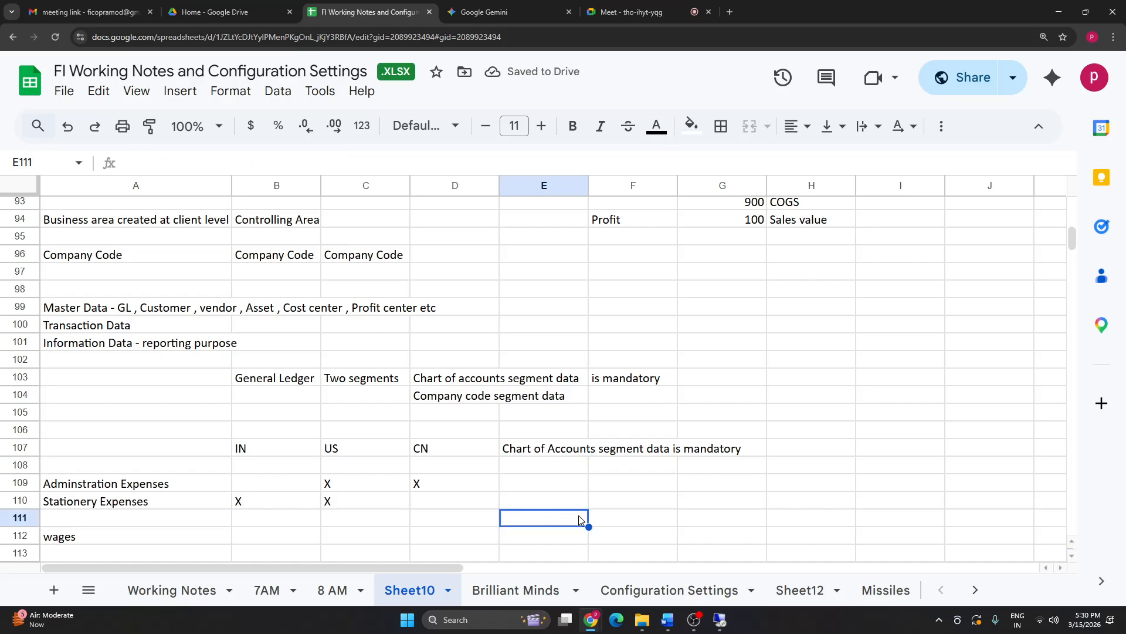
pyautogui.write('X')
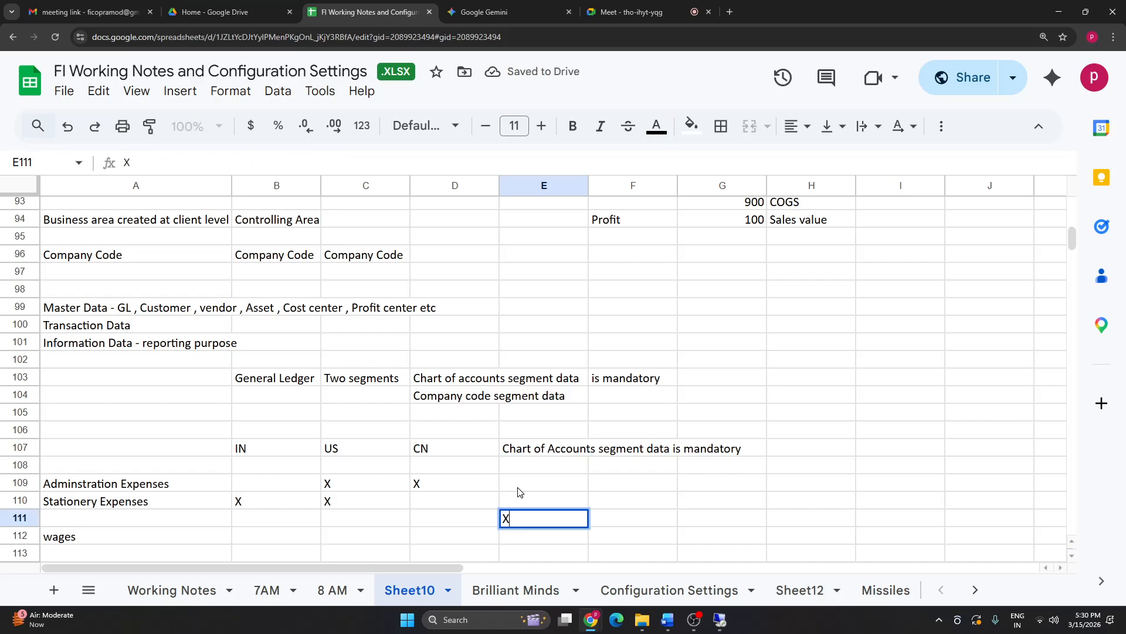
pyautogui.press('BackSpace')
pyautogui.write('200')
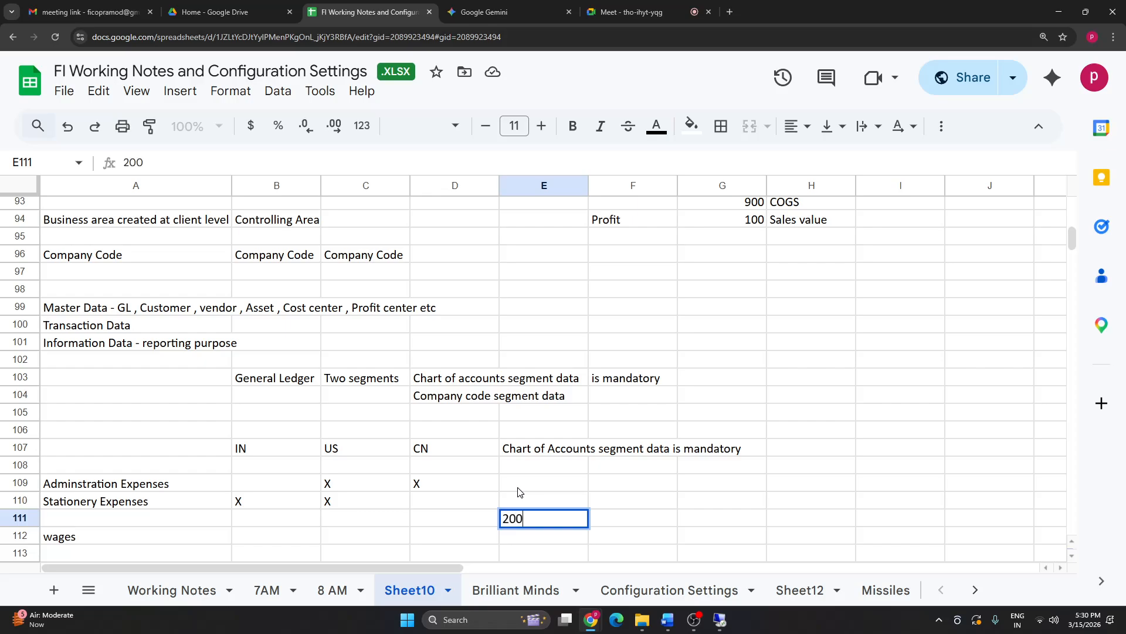
pyautogui.write('00')
pyautogui.click(668, 517)
# Step: Compare the 2000 entry with the Chart of Accounts segment data note and the US cell of the wages row
pyautogui.click(553, 512)
pyautogui.click(556, 449)
pyautogui.click(556, 506)
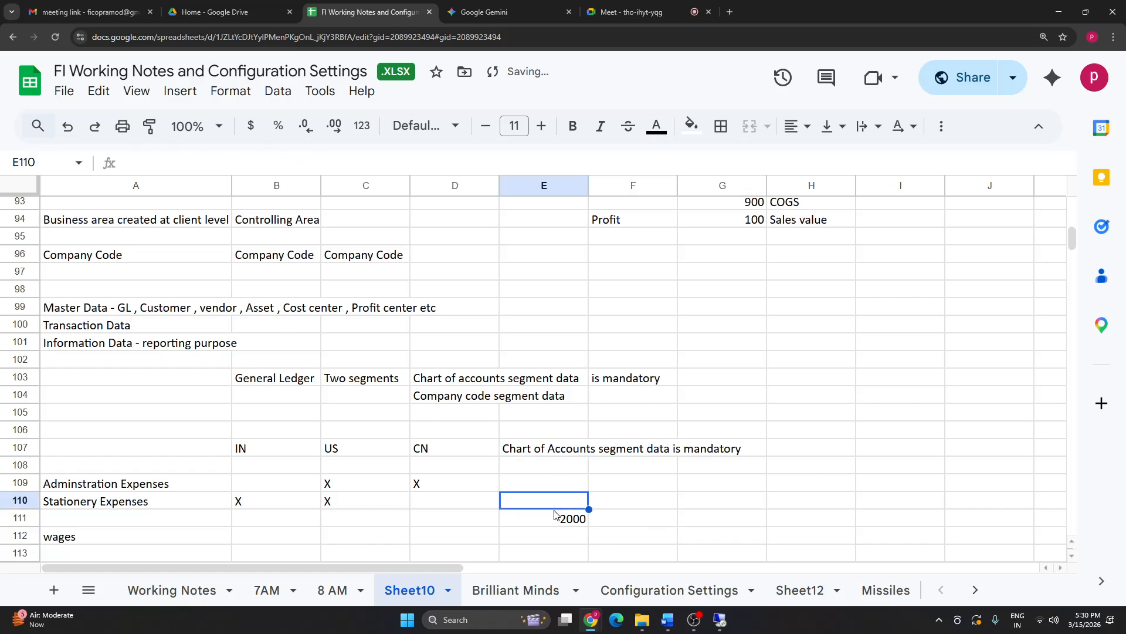
pyautogui.click(555, 519)
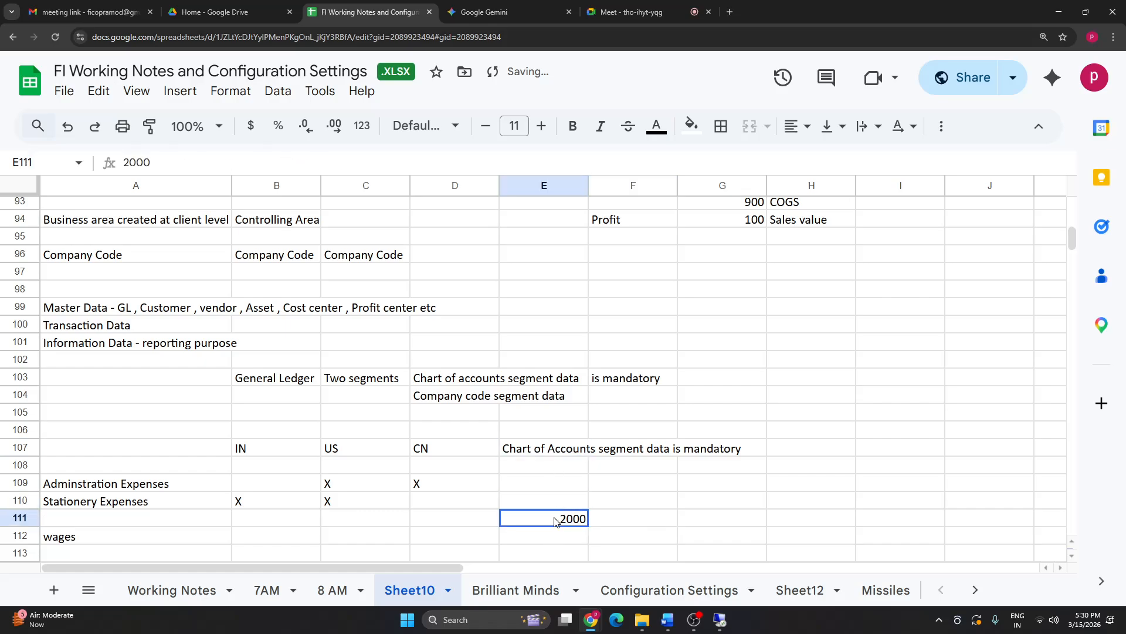
pyautogui.click(619, 523)
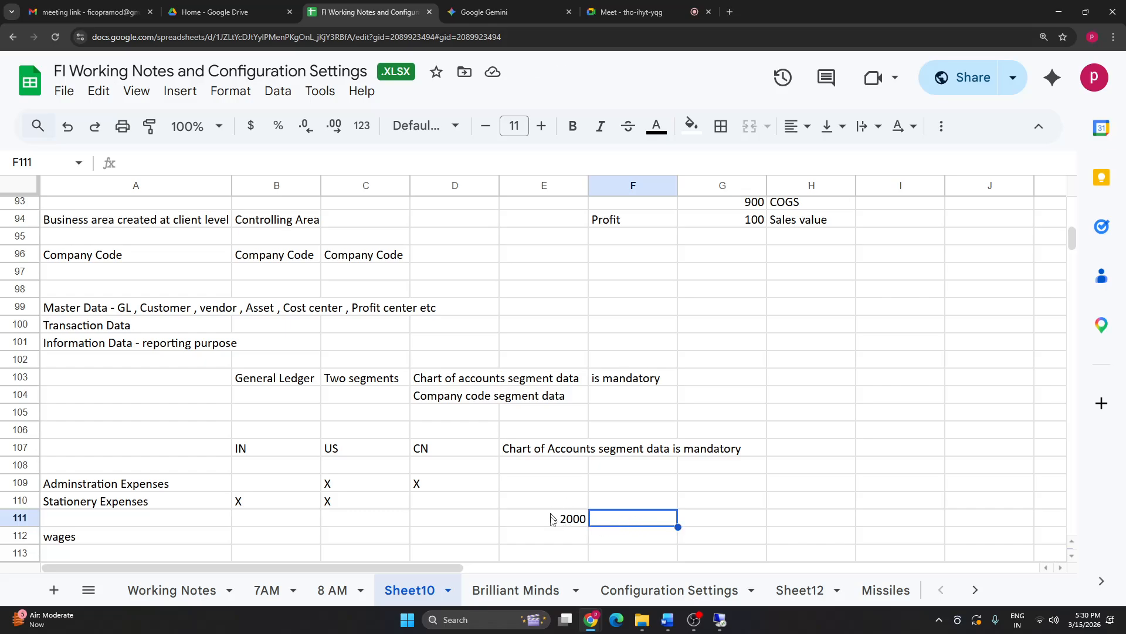
pyautogui.click(532, 450)
pyautogui.click(561, 519)
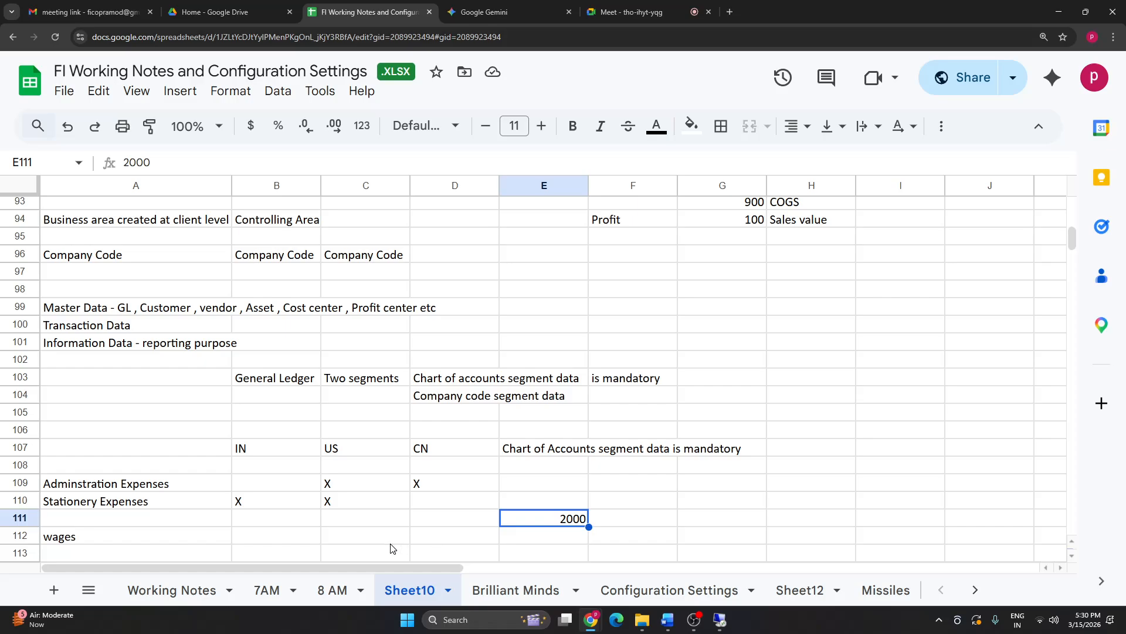
pyautogui.doubleClick(351, 537)
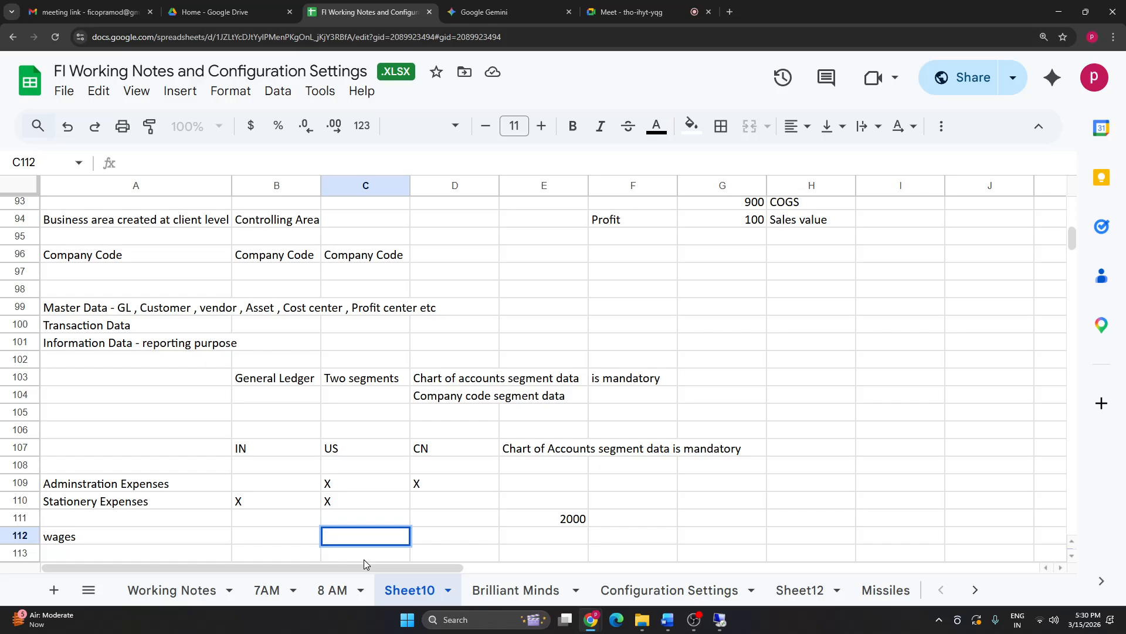
# Step: Switch to SAP, open FSS0 - In Company Code to view the company code fields, and return to the notes spreadsheet
pyautogui.click(720, 619)
pyautogui.doubleClick(159, 360)
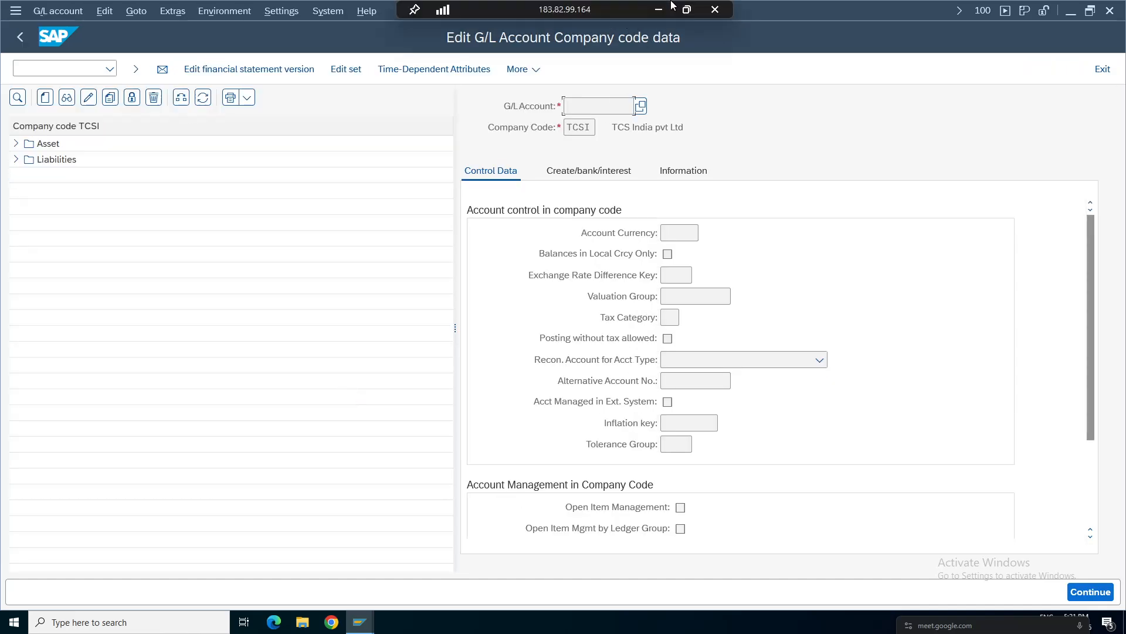
pyautogui.click(657, 8)
# Step: Examine the 2000 entry and the IN, US and CN company code headings against the US cell of the wages row
pyautogui.click(559, 521)
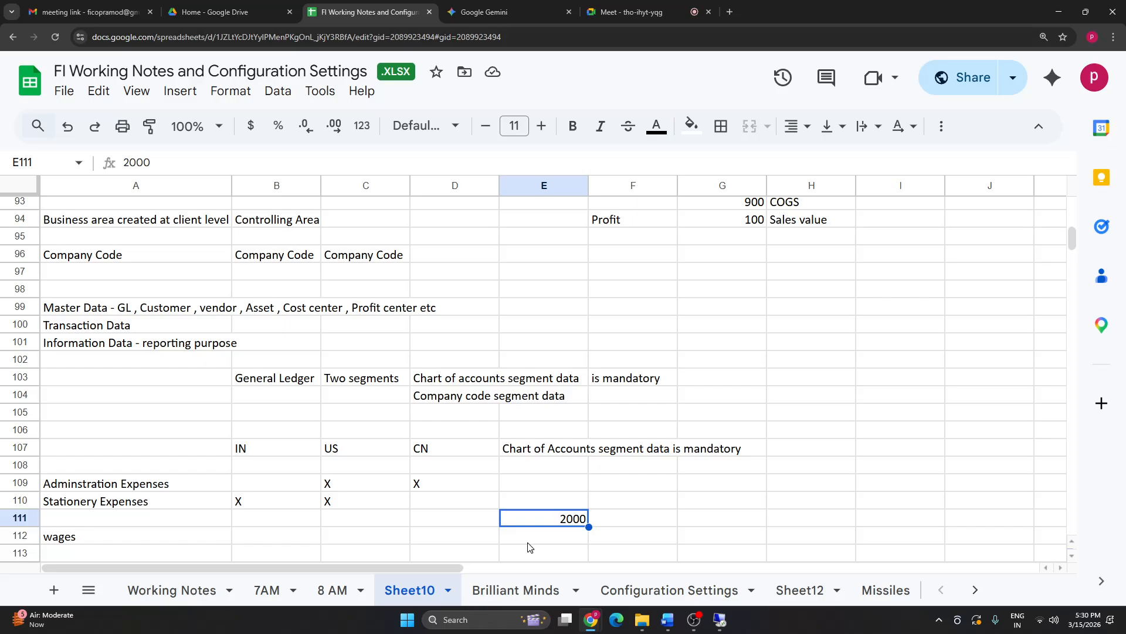
pyautogui.click(338, 519)
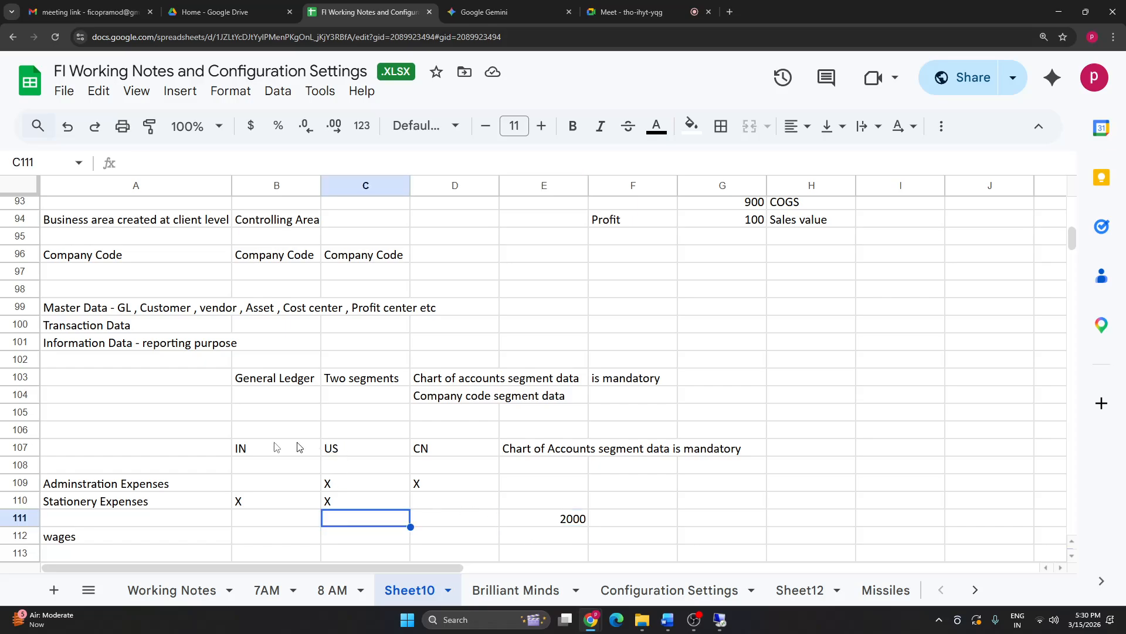
pyautogui.moveTo(299, 448); pyautogui.dragTo(426, 451)
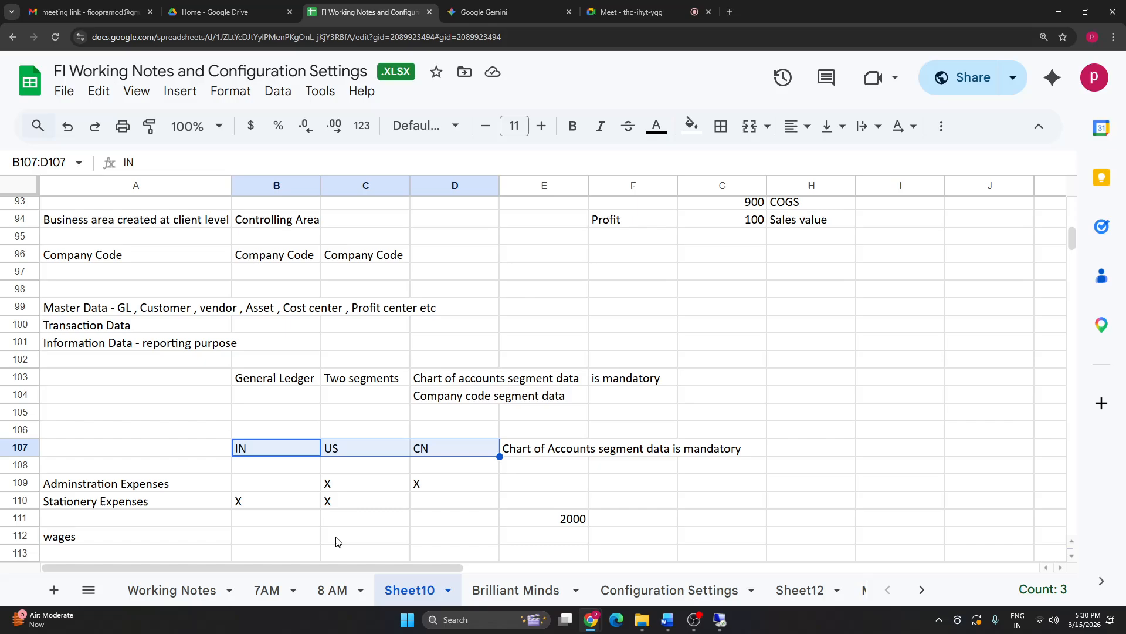
pyautogui.click(335, 536)
pyautogui.click(337, 450)
pyautogui.click(339, 538)
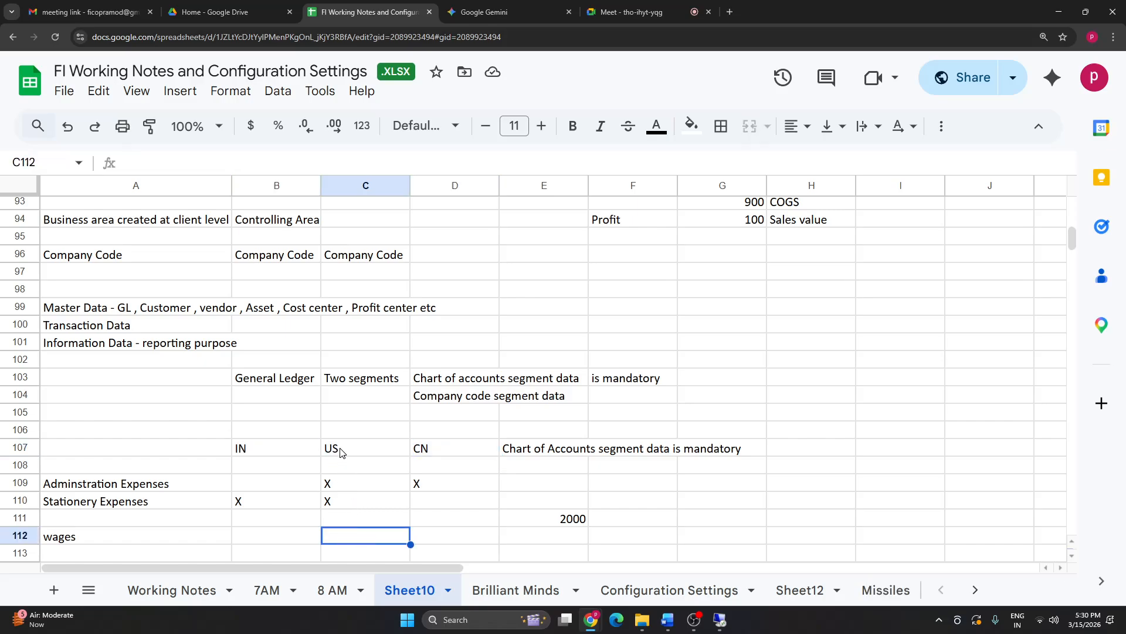
pyautogui.click(342, 450)
pyautogui.click(343, 538)
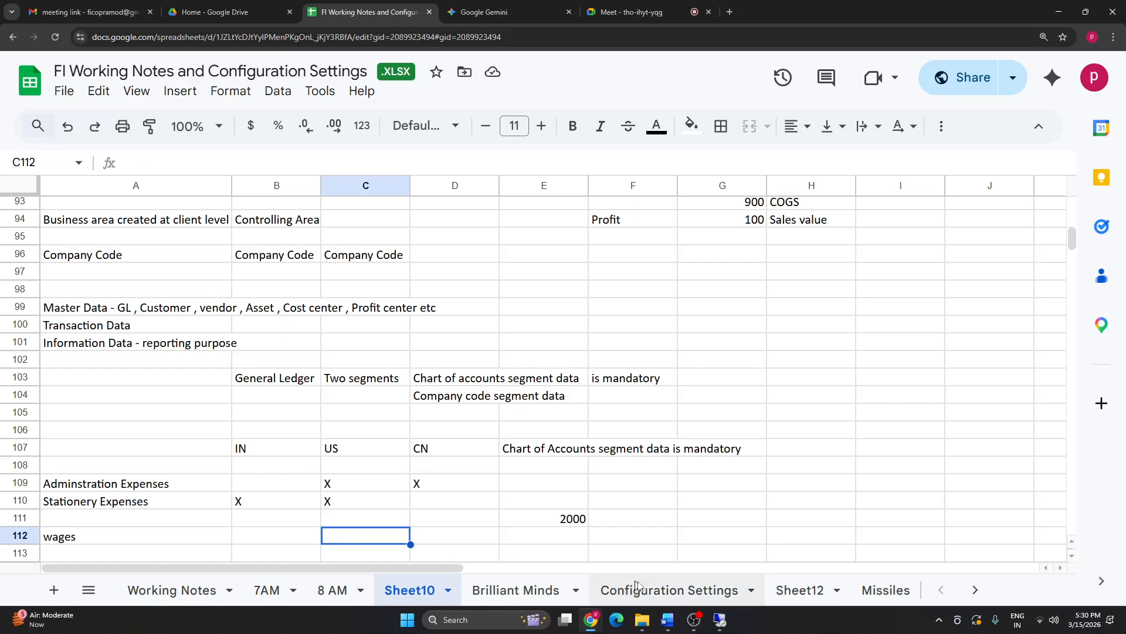
# Step: Switch to SAP, leave the G/L account company code data screen, and return to the Google Sheets notes
pyautogui.click(720, 619)
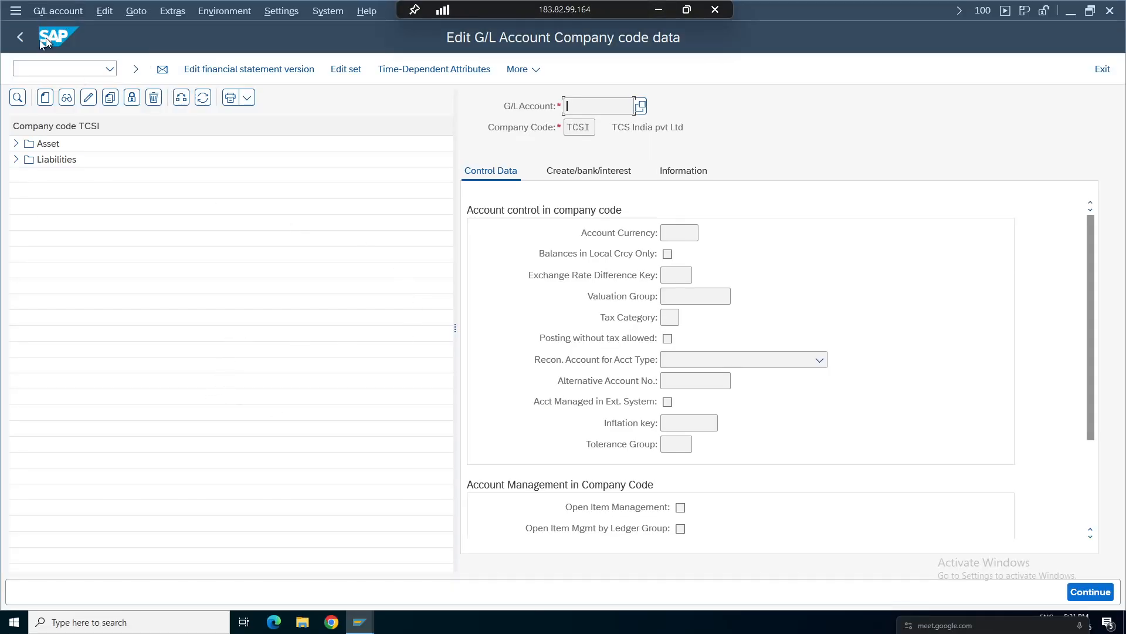
pyautogui.click(20, 37)
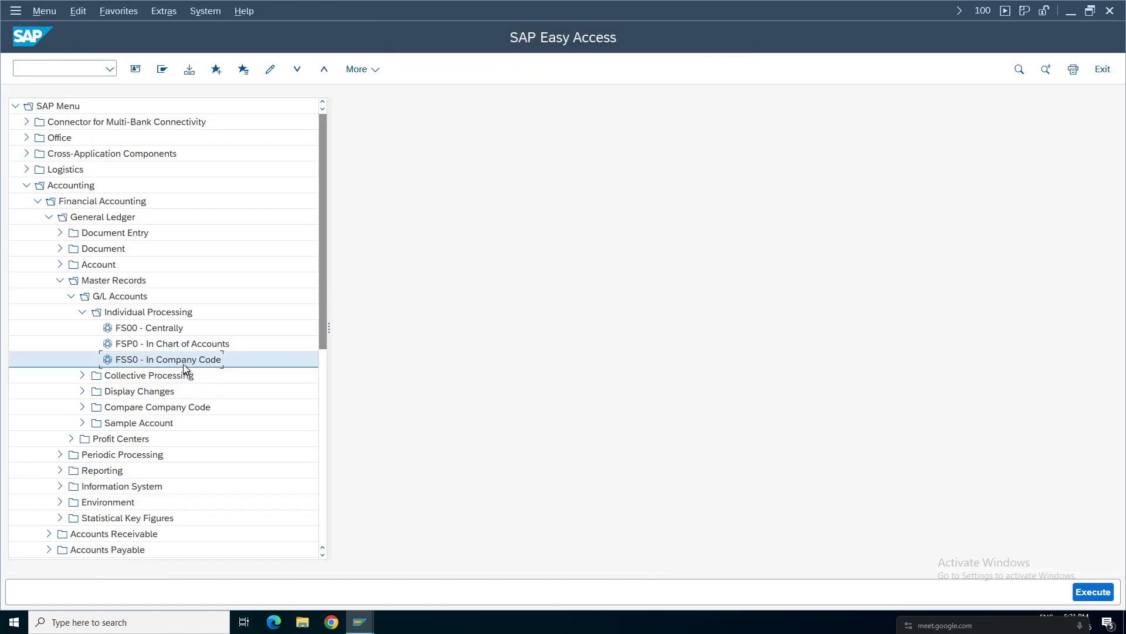
pyautogui.moveTo(630, 6)
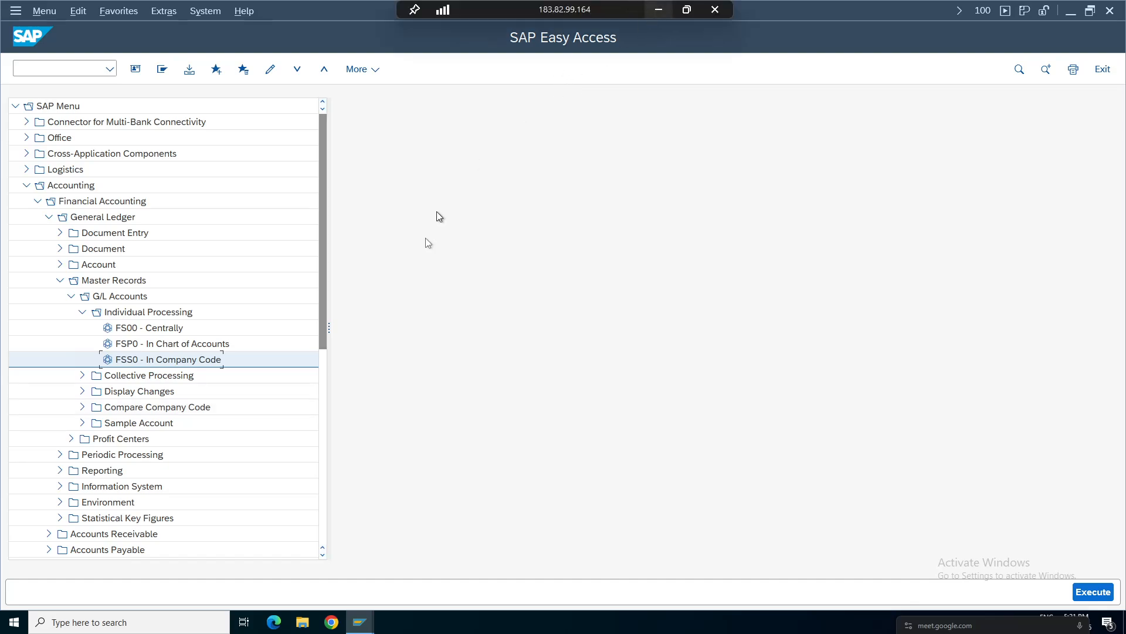
pyautogui.click(658, 10)
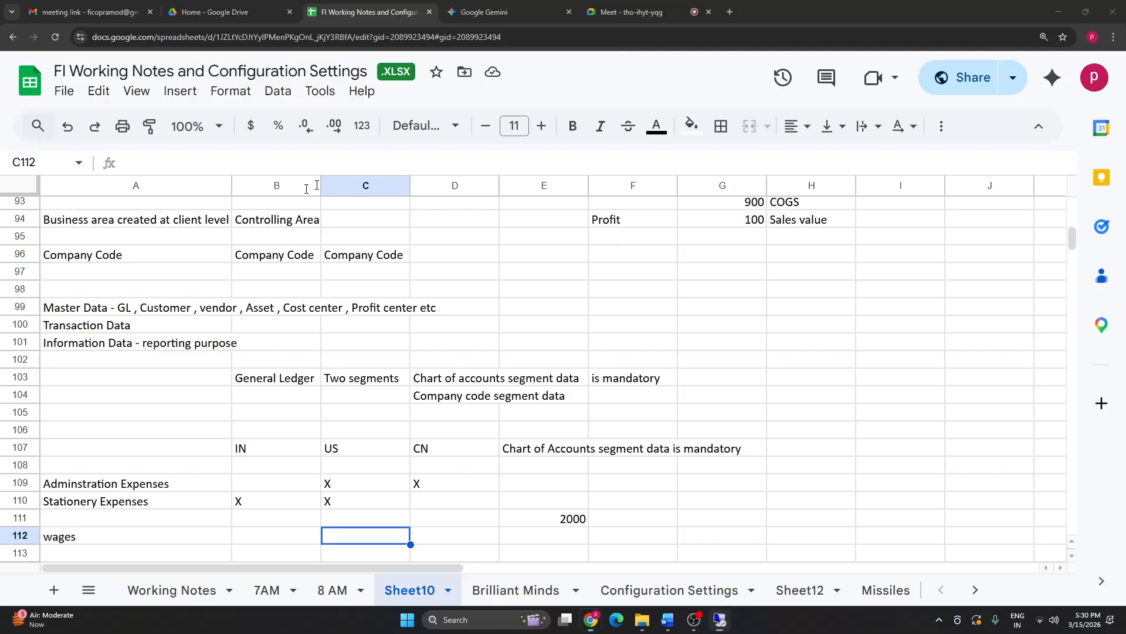
# Step: Review the chart of accounts segment notes and the IN, US and CN company code columns on Sheet10
pyautogui.click(452, 379)
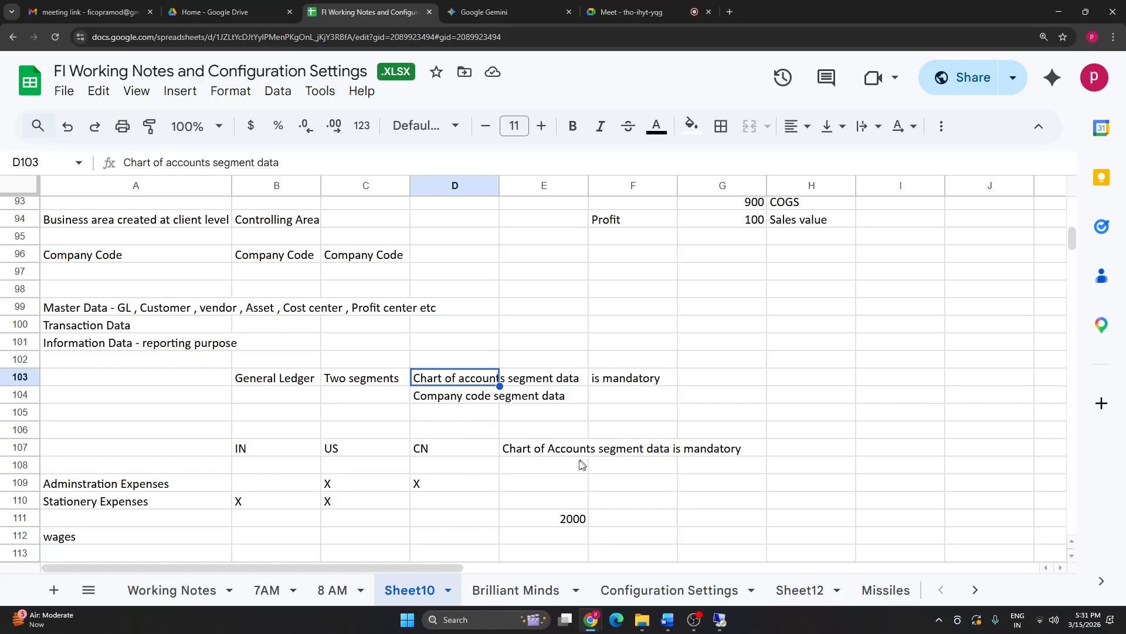
pyautogui.moveTo(568, 450); pyautogui.dragTo(583, 516)
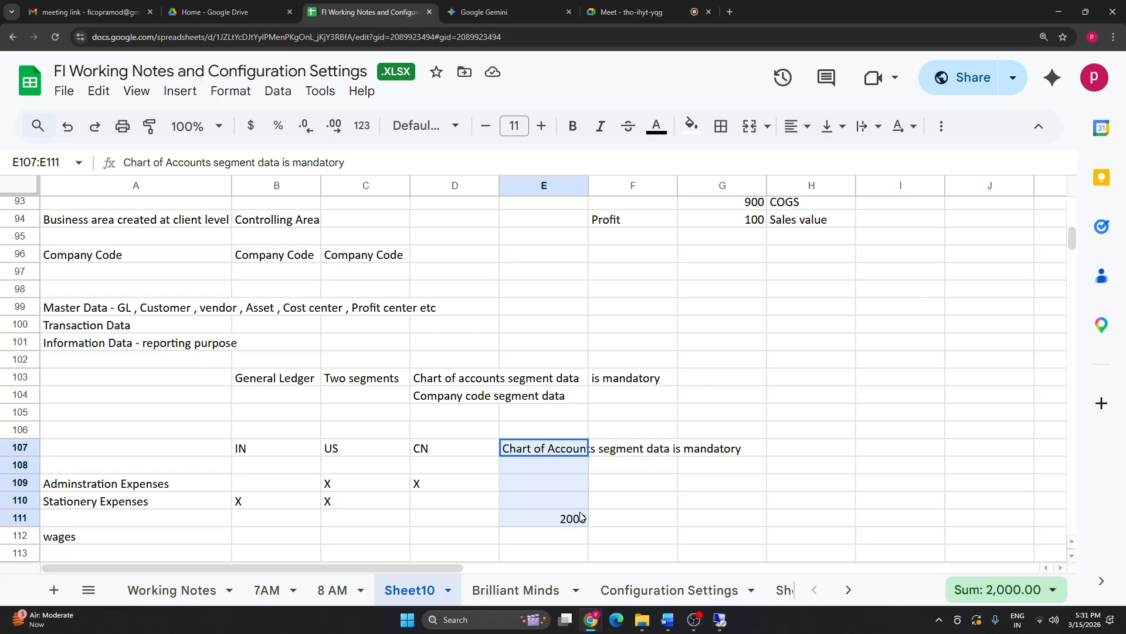
pyautogui.moveTo(581, 516); pyautogui.dragTo(649, 478)
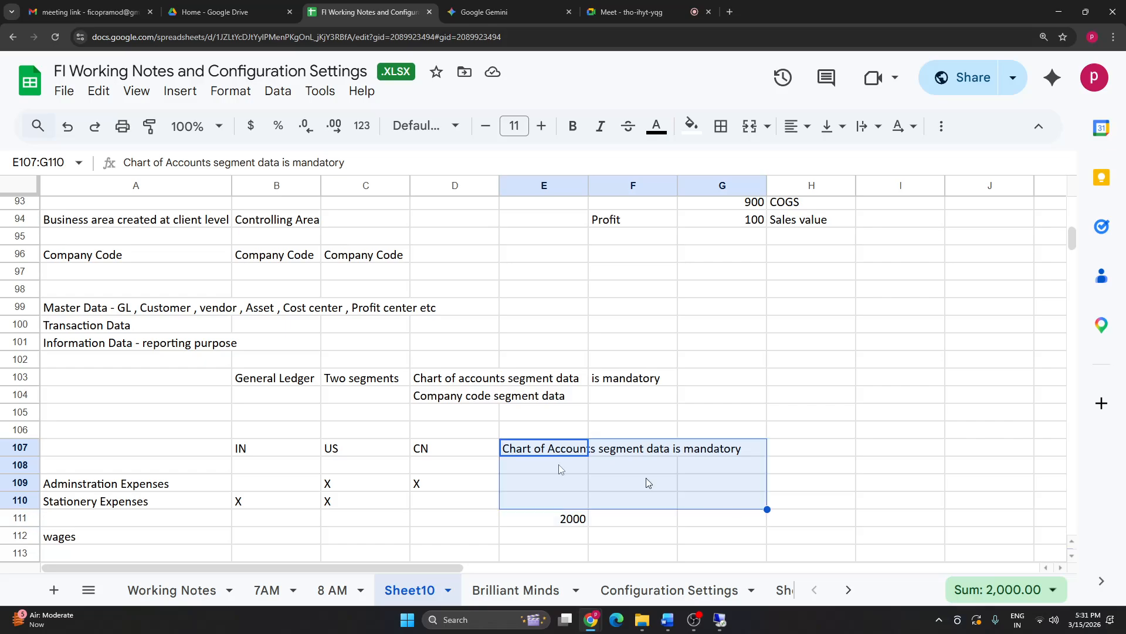
pyautogui.click(241, 449)
pyautogui.click(345, 458)
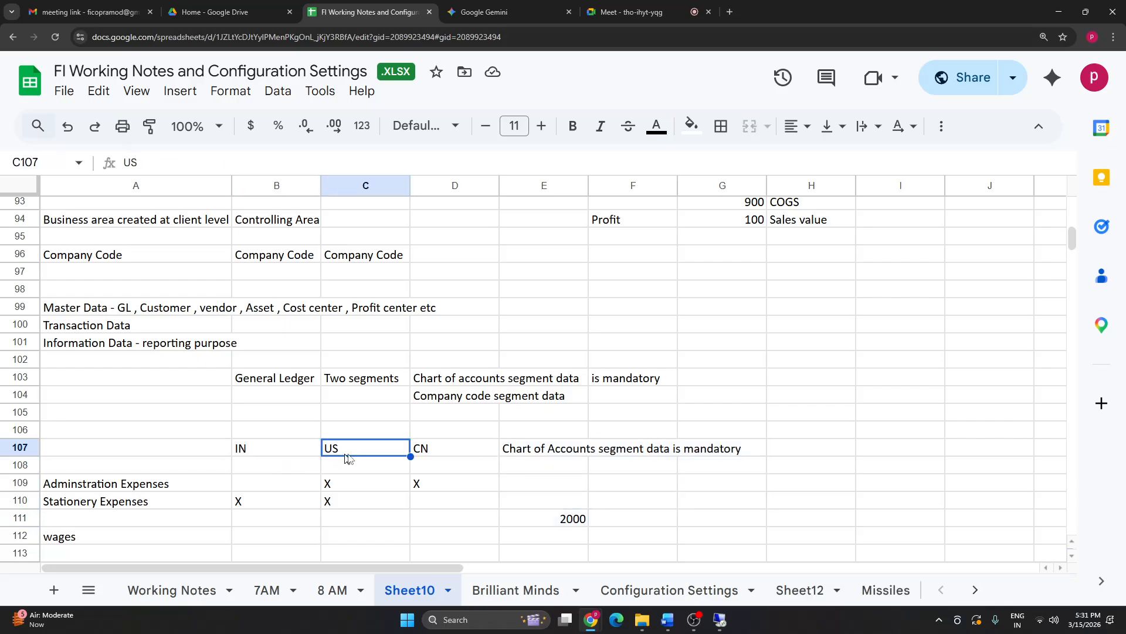
pyautogui.click(302, 457)
pyautogui.click(350, 451)
pyautogui.click(253, 452)
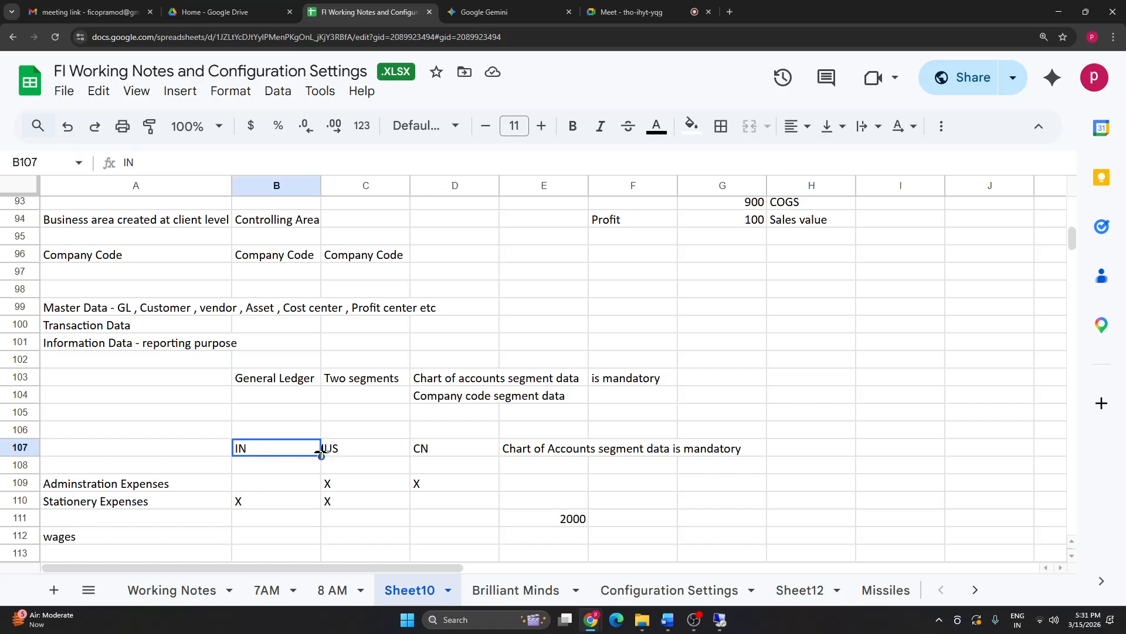
pyautogui.click(364, 453)
pyautogui.click(451, 453)
pyautogui.click(255, 449)
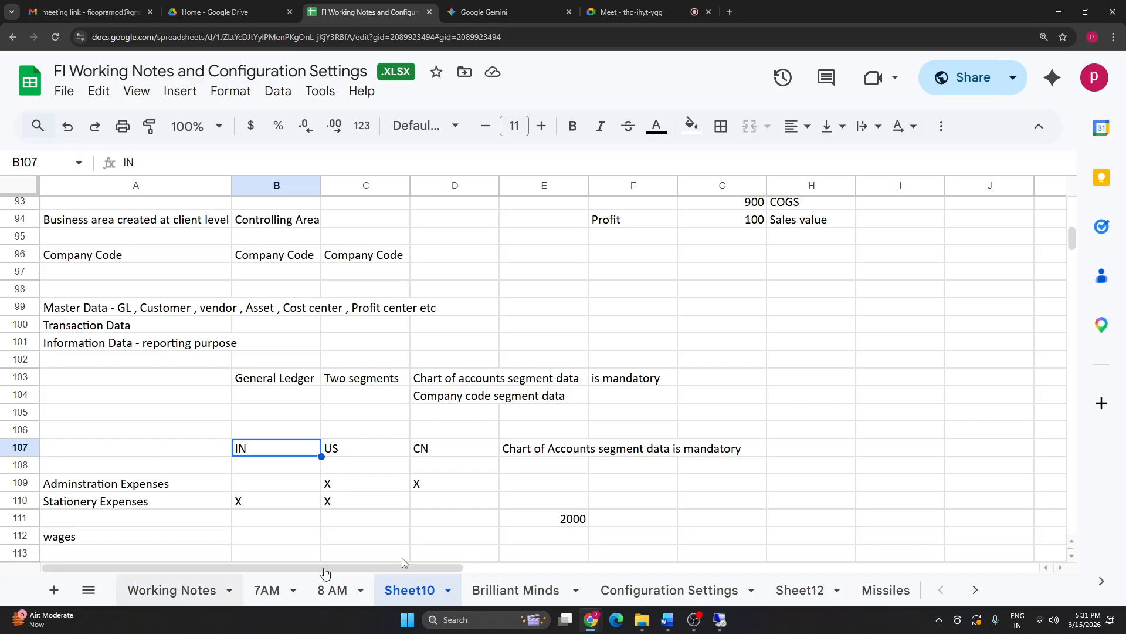
pyautogui.click(558, 521)
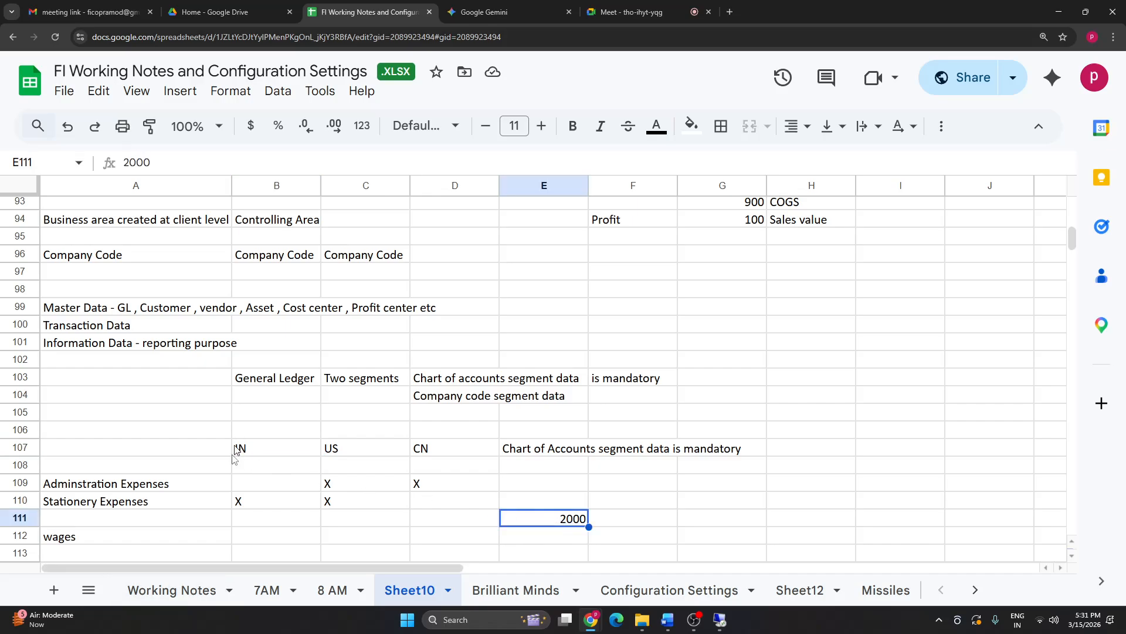
pyautogui.doubleClick(340, 453)
# Step: Mark the wages row with X under both the US and CN columns
pyautogui.click(155, 540)
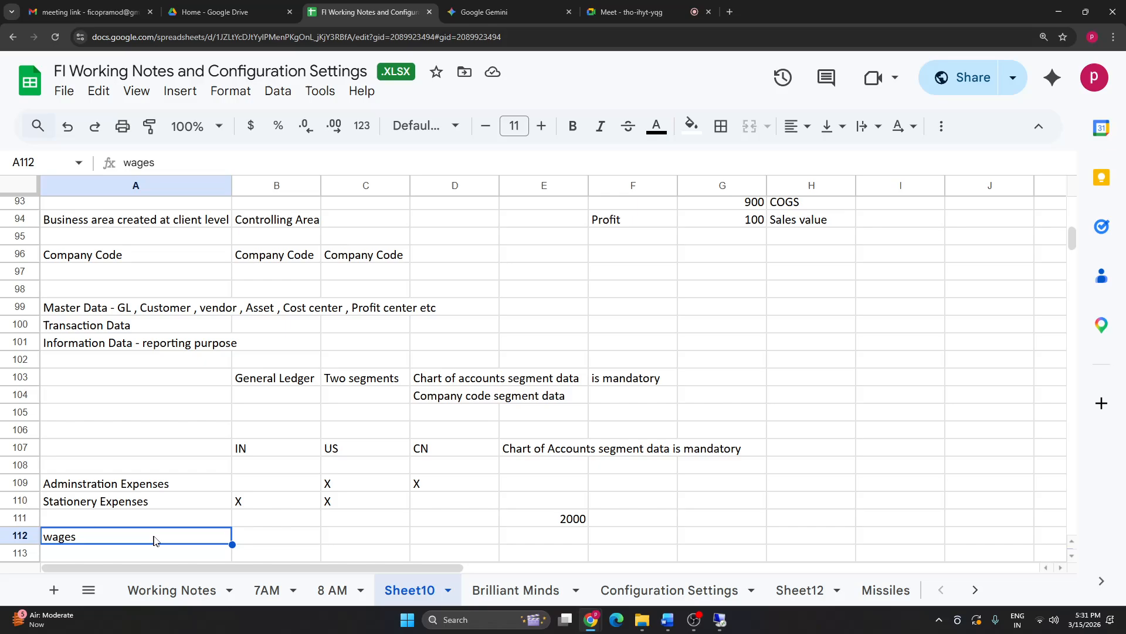
pyautogui.click(362, 538)
pyautogui.write('X')
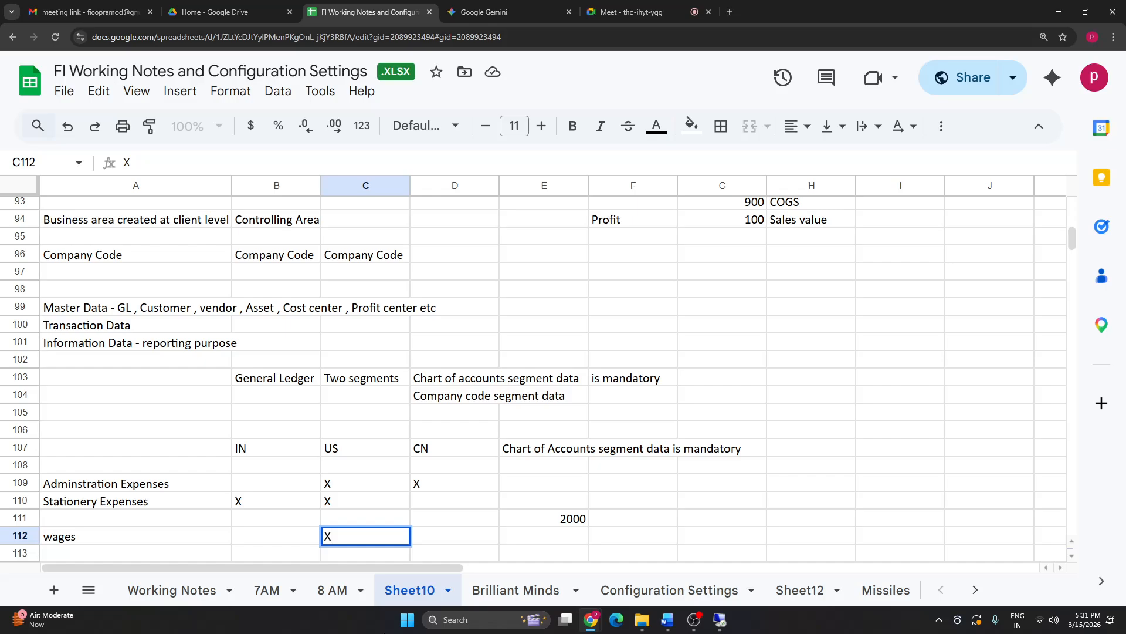
pyautogui.click(431, 541)
pyautogui.write('X')
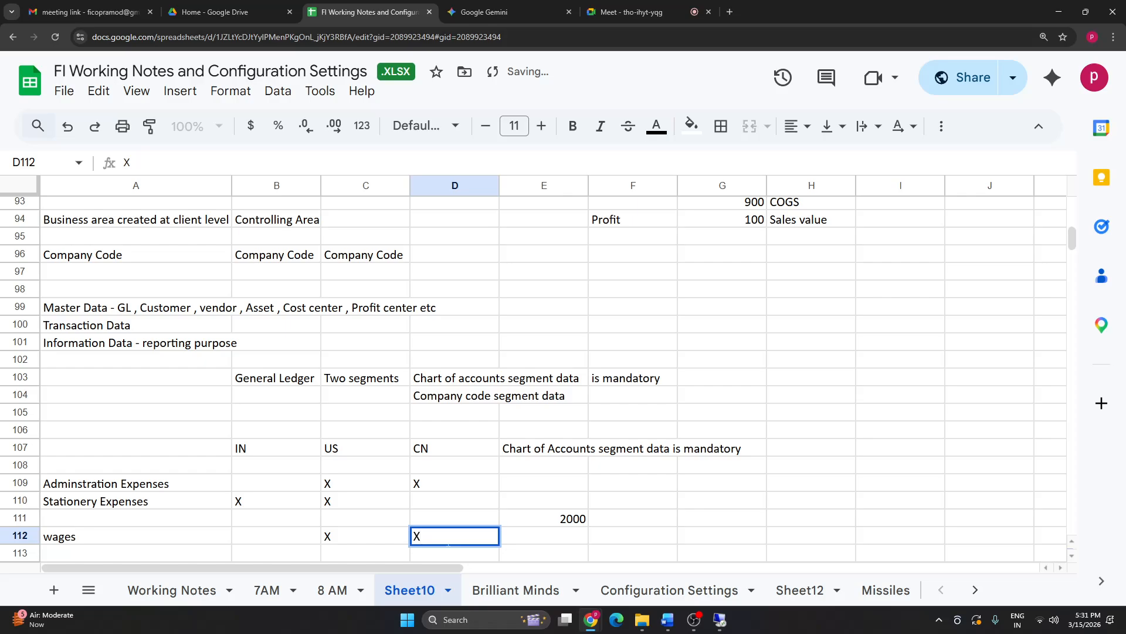
# Step: Examine the wages row against the IN column, including its IN cell and the rows below
pyautogui.click(240, 444)
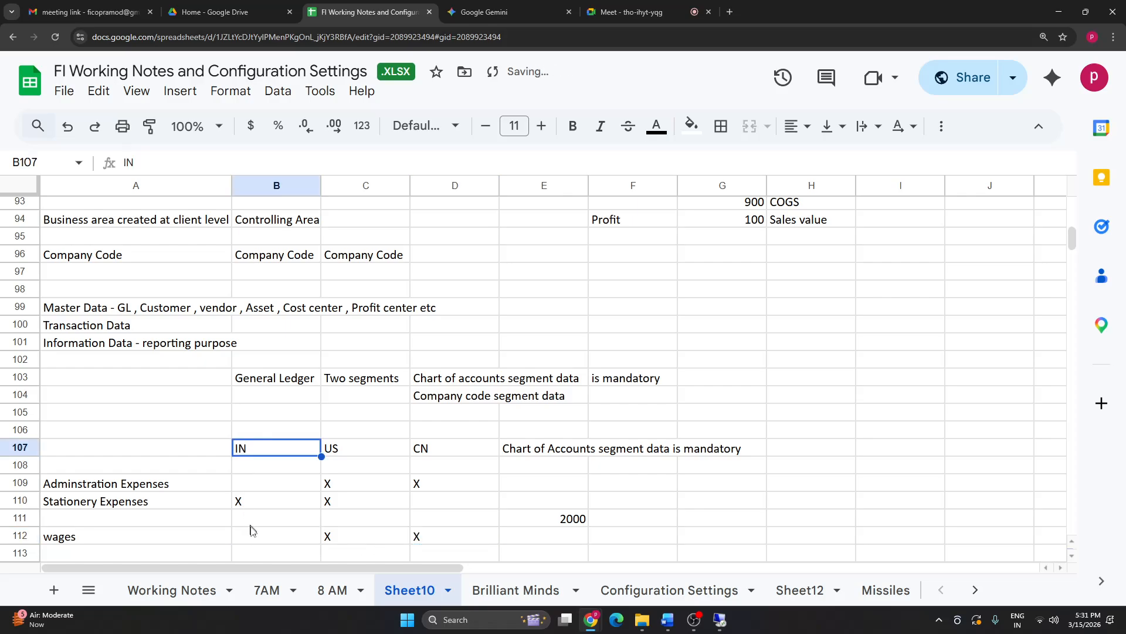
pyautogui.click(252, 534)
pyautogui.click(246, 449)
pyautogui.click(255, 535)
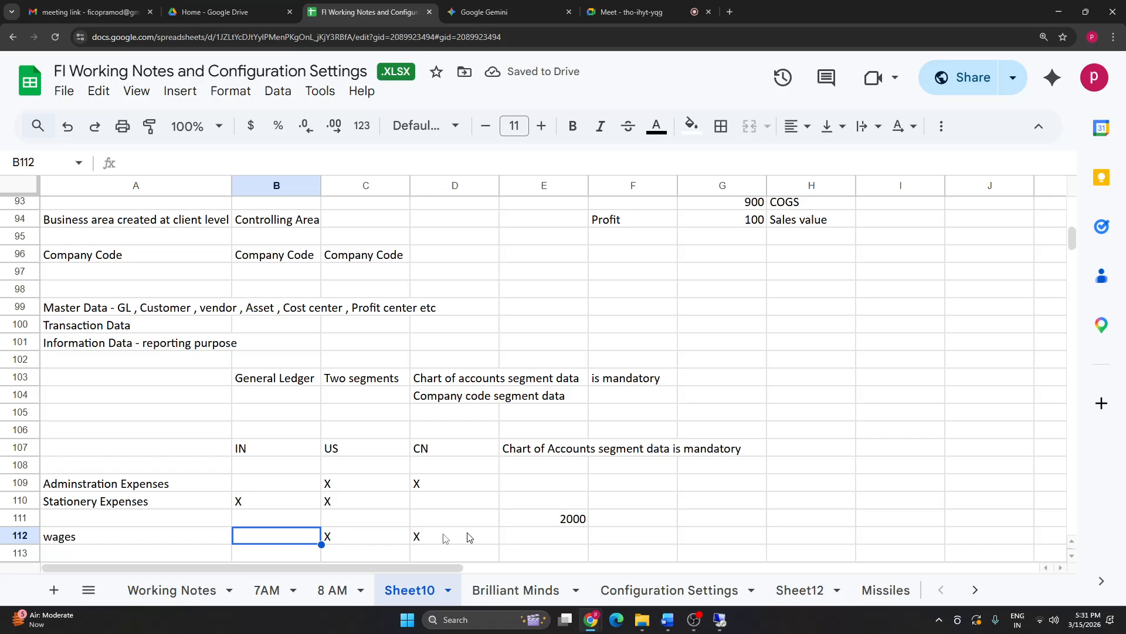
pyautogui.click(242, 449)
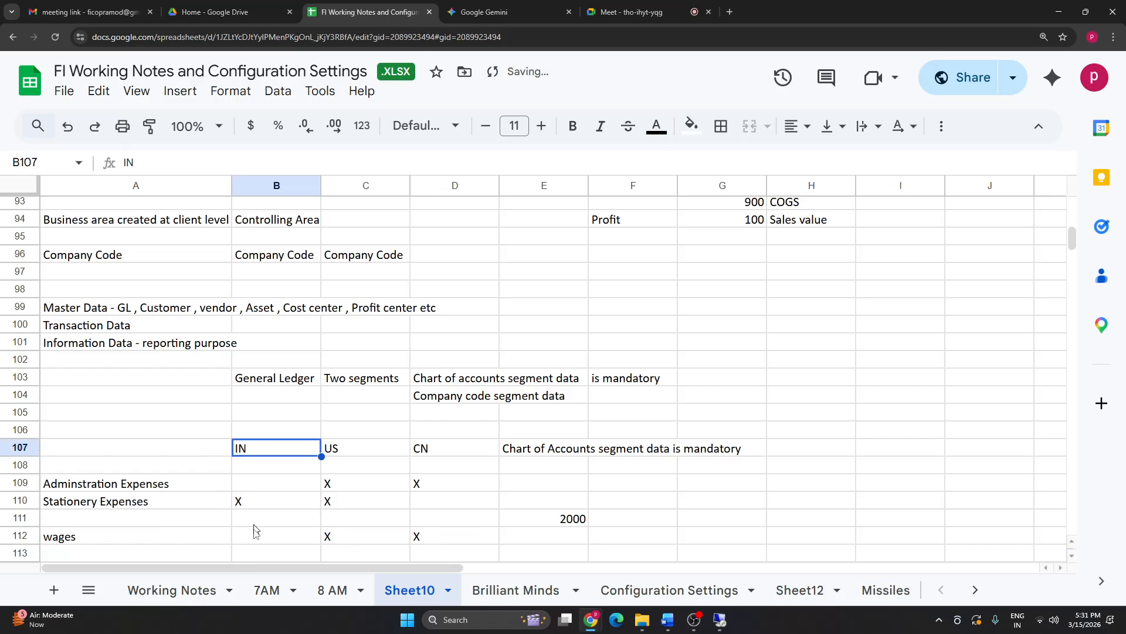
pyautogui.click(254, 526)
pyautogui.click(275, 536)
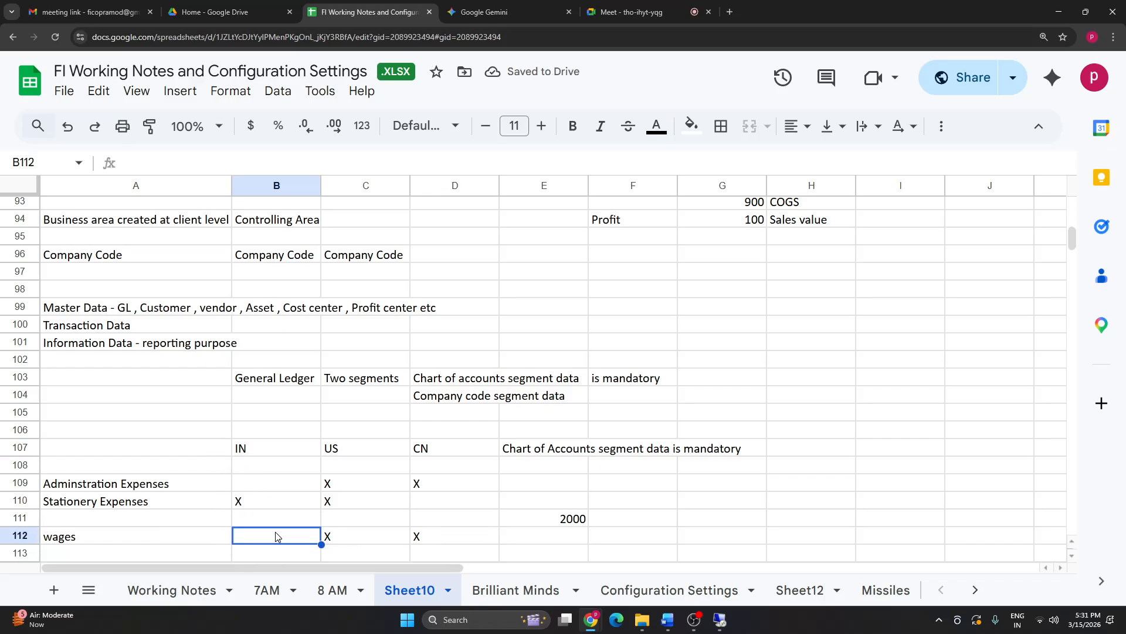
pyautogui.click(241, 447)
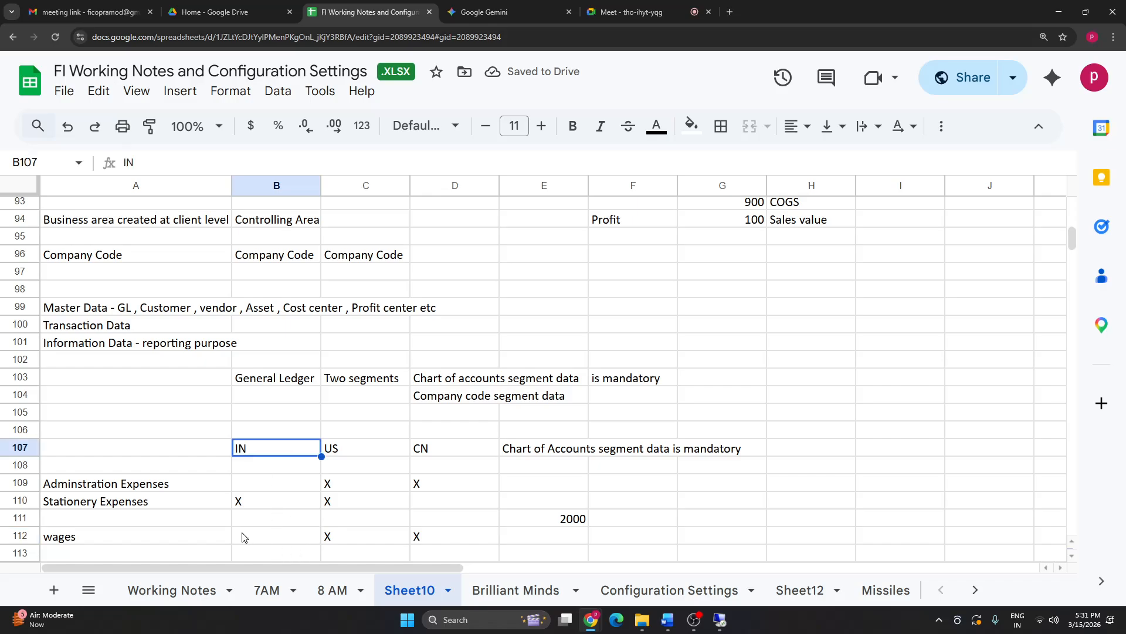
pyautogui.click(242, 538)
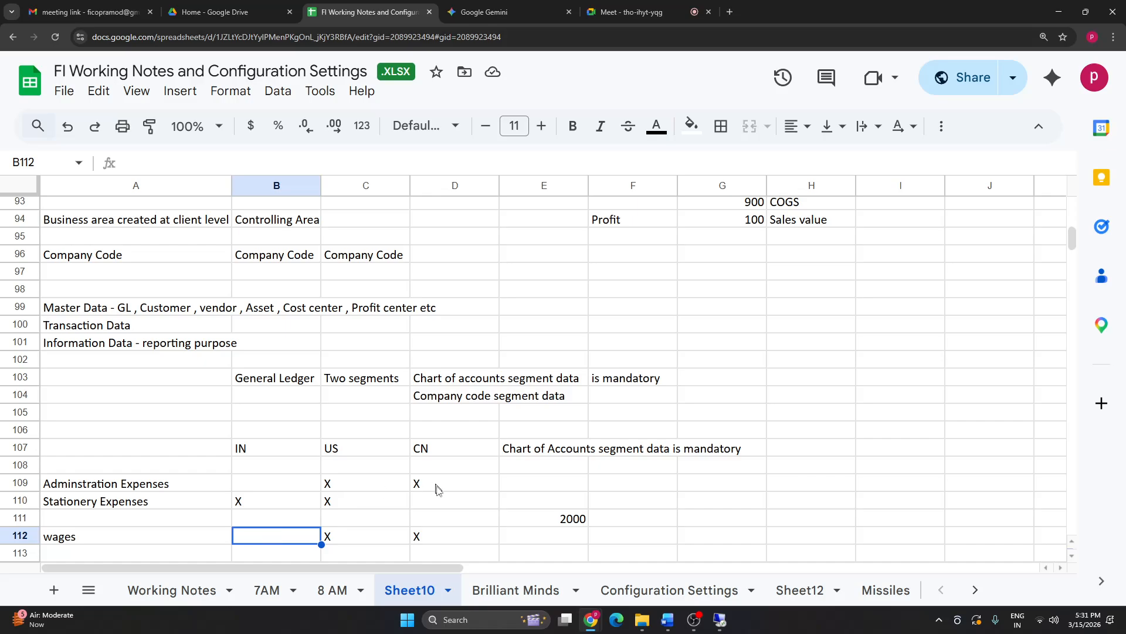
pyautogui.click(614, 537)
pyautogui.press('Down')
pyautogui.press('Down')
pyautogui.press('Down')
pyautogui.press('Down')
pyautogui.press('Down')
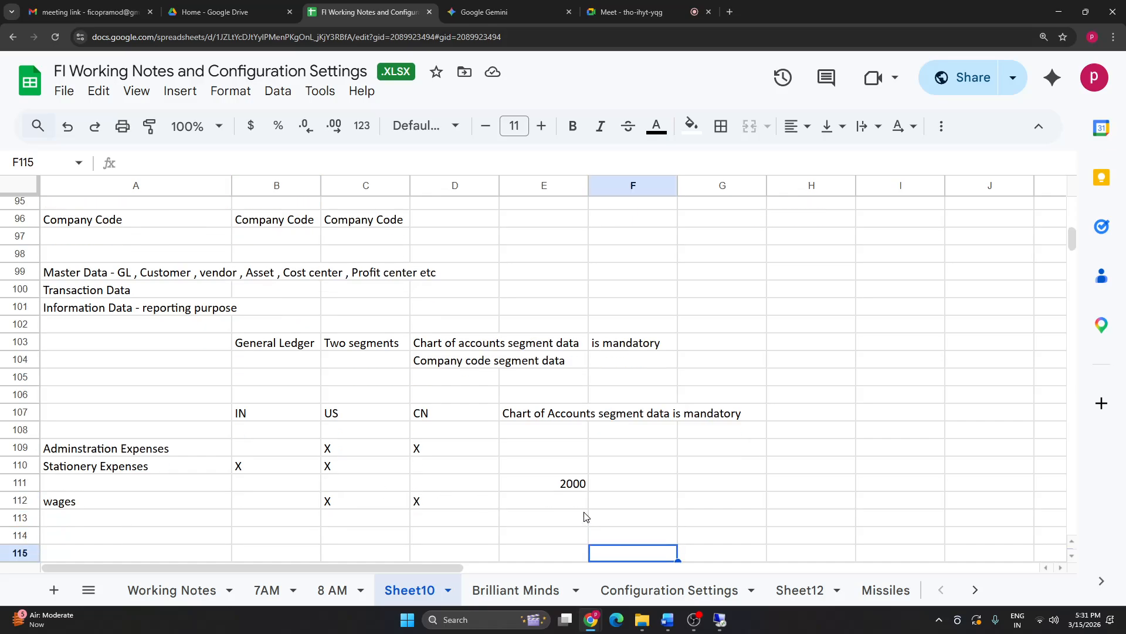
pyautogui.click(143, 471)
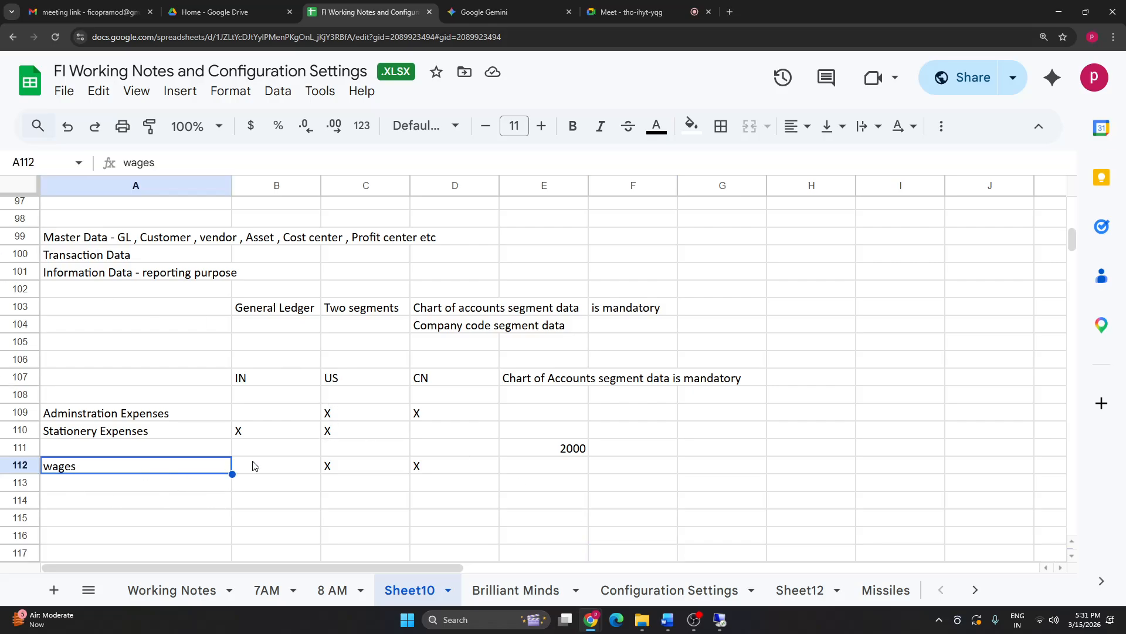
pyautogui.click(252, 459)
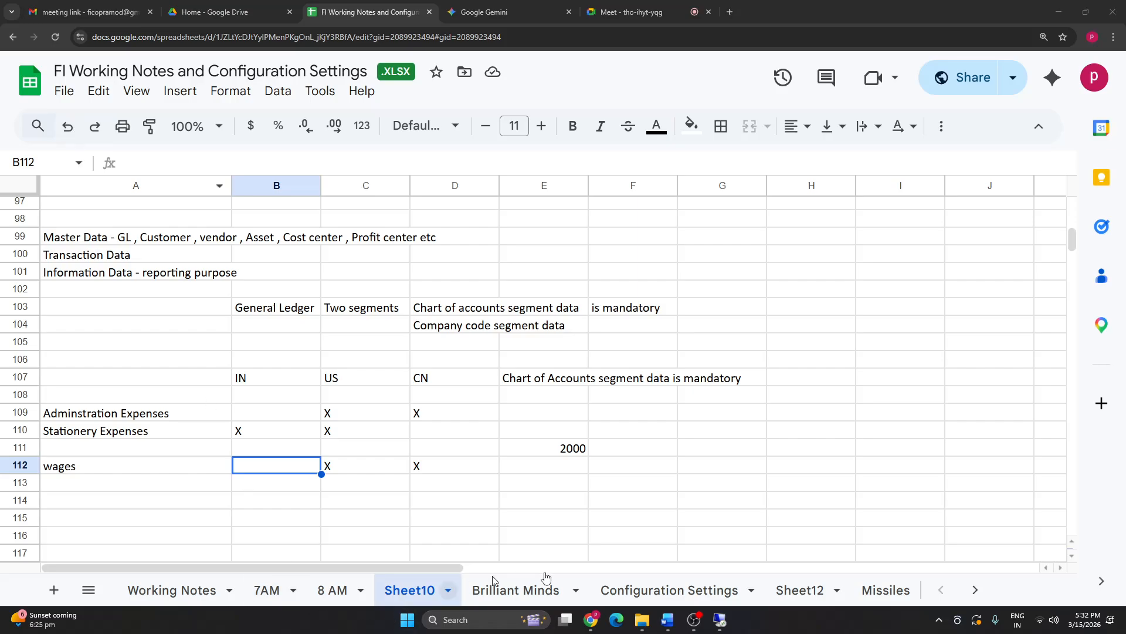
# Step: Switch to SAP and collapse the menu tree from G/L Accounts up through the Accounting folder
pyautogui.click(721, 620)
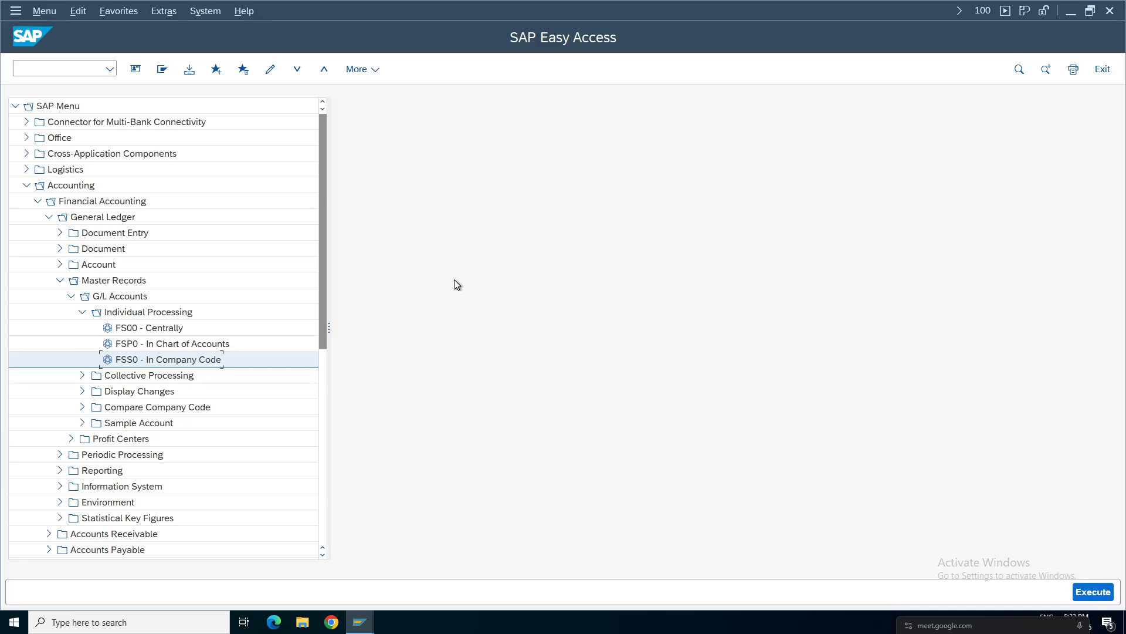
pyautogui.click(71, 296)
pyautogui.click(60, 280)
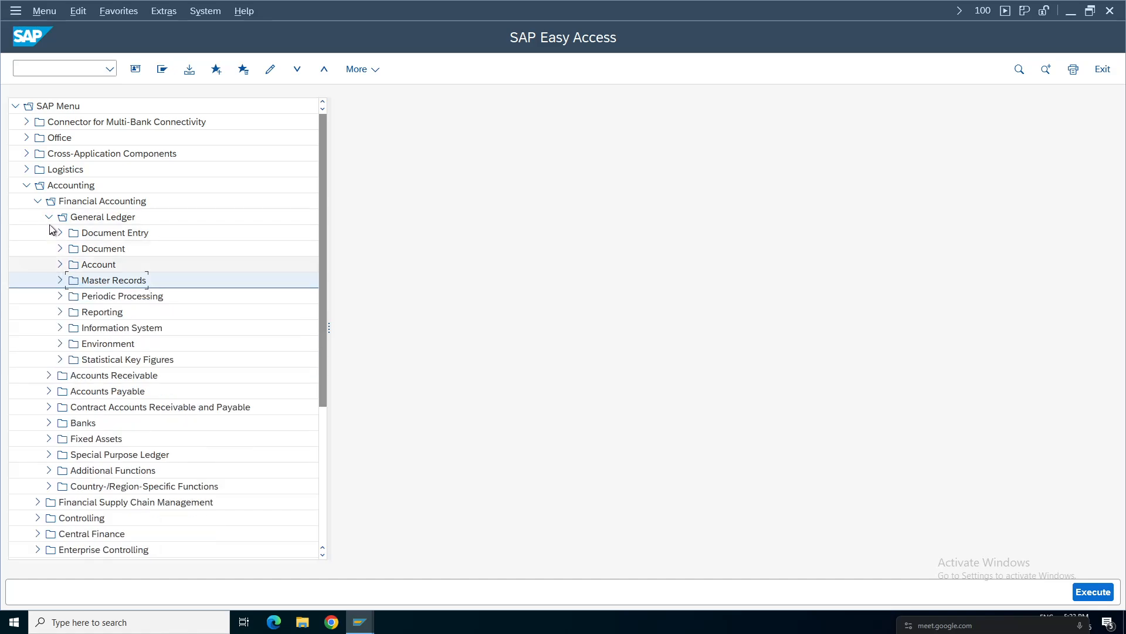
pyautogui.click(45, 216)
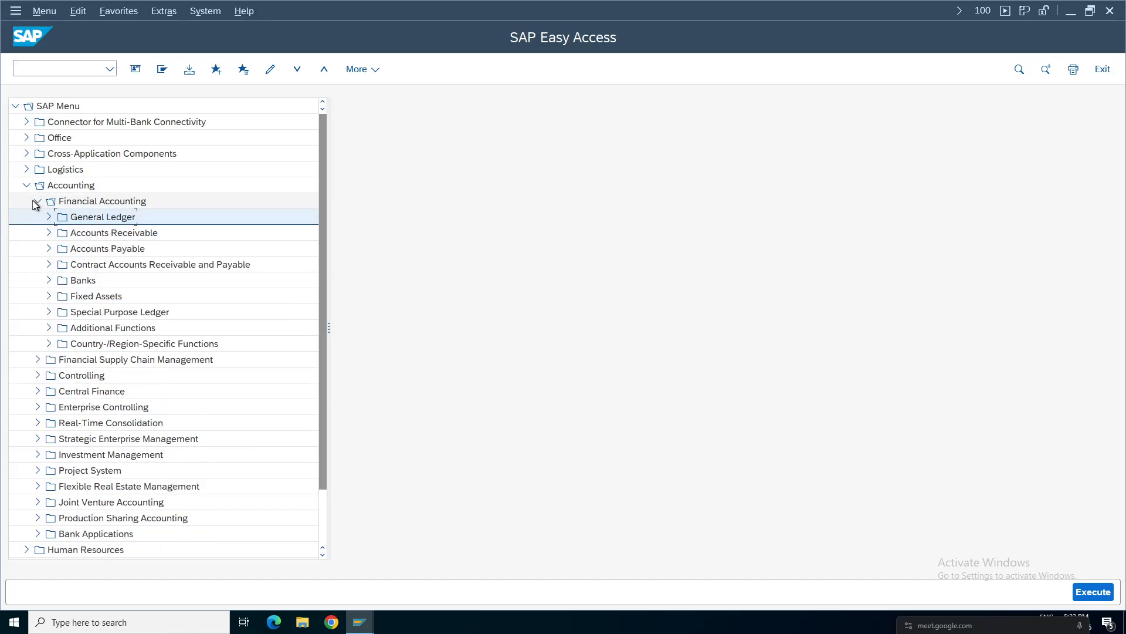
pyautogui.click(38, 201)
pyautogui.click(26, 185)
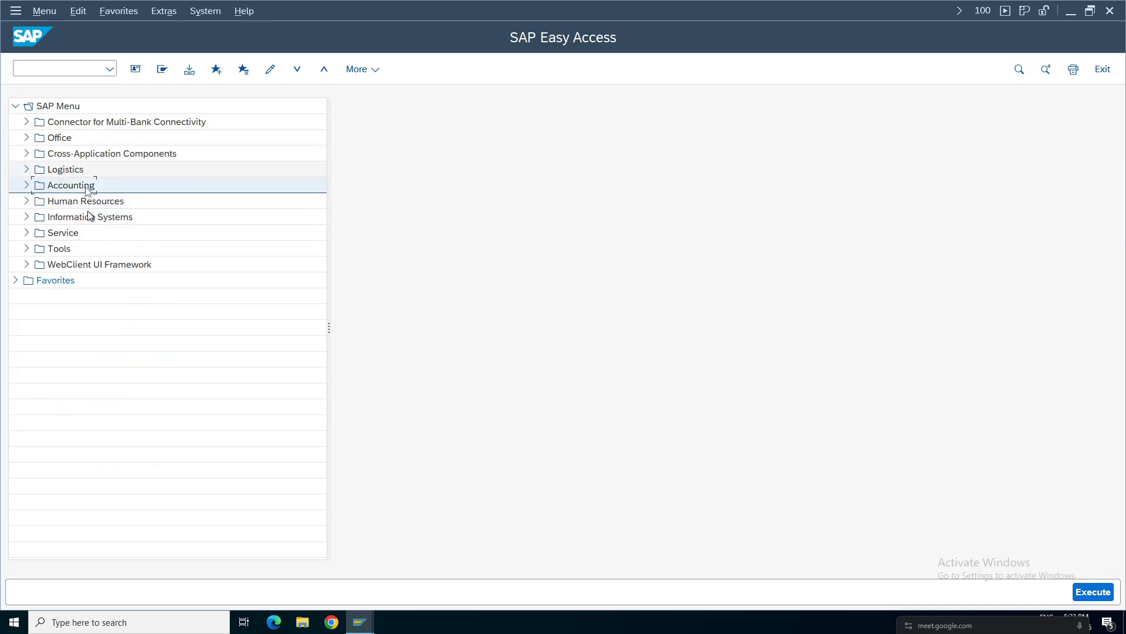
# Step: Expand Accounting, Financial Accounting, General Ledger, Master Records and G/L Accounts in the SAP menu tree
pyautogui.click(26, 185)
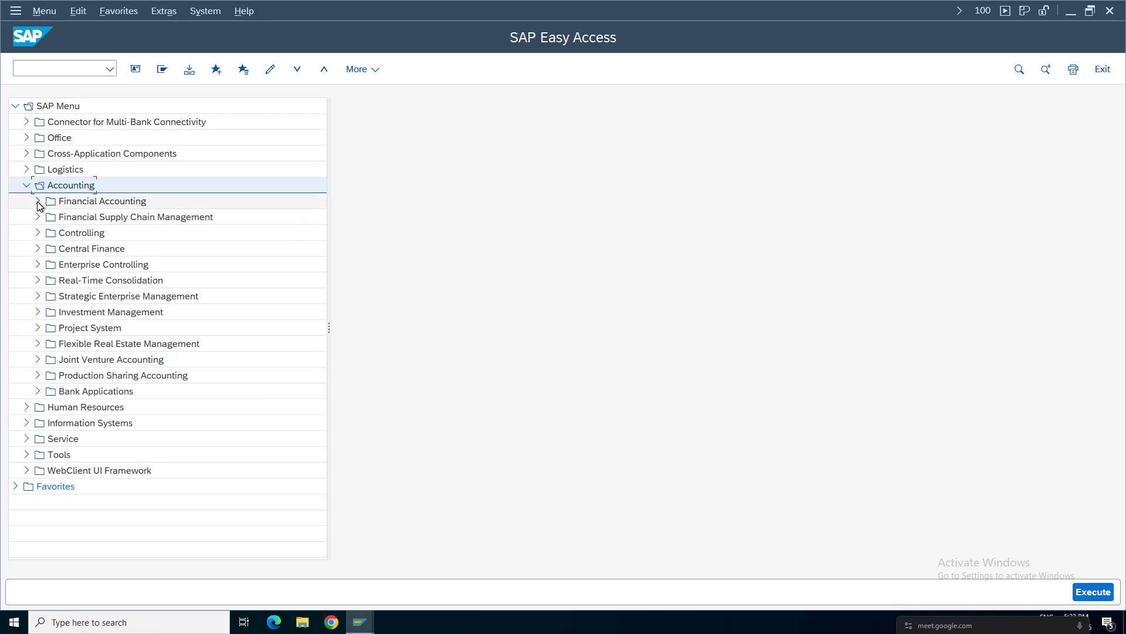
pyautogui.click(37, 200)
pyautogui.click(49, 217)
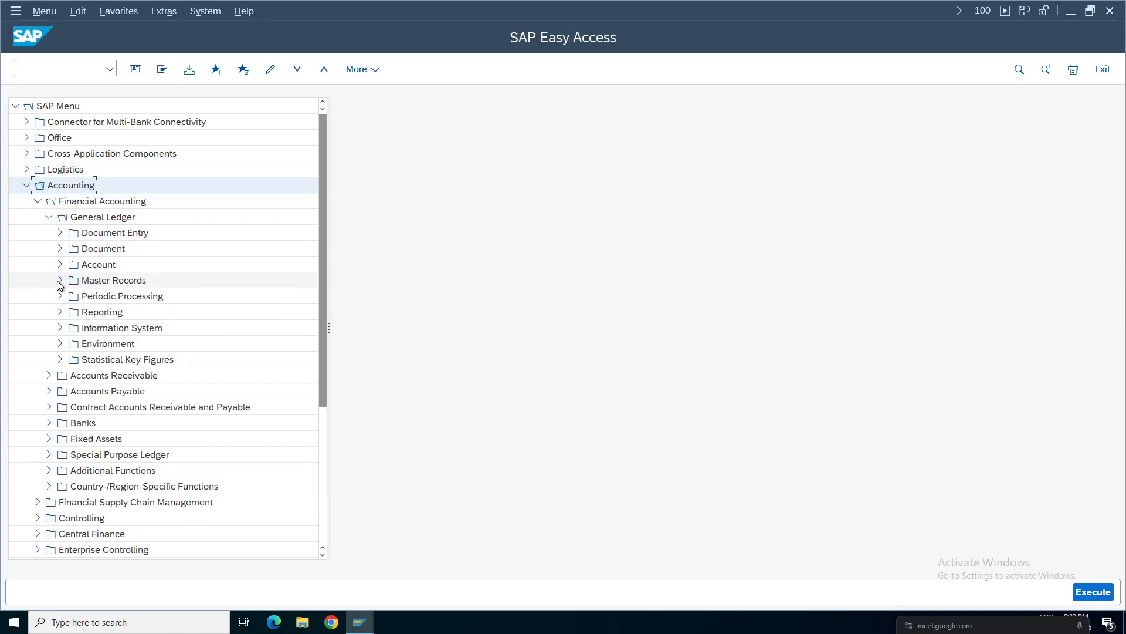
pyautogui.click(60, 280)
pyautogui.click(71, 296)
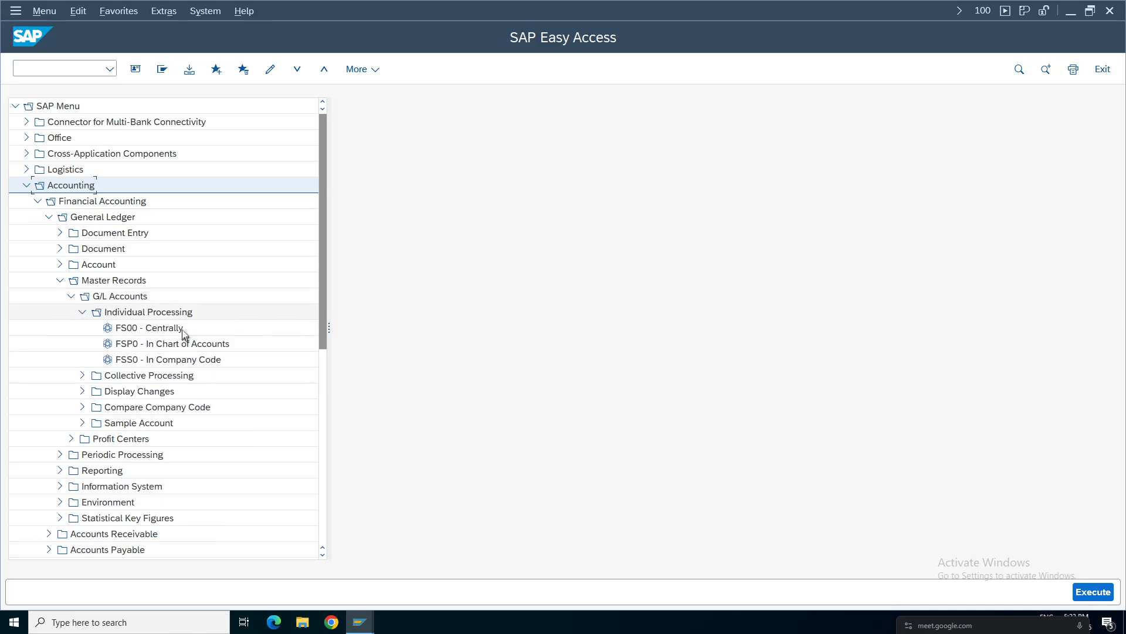
# Step: Widen the menu tree and go through the FS00, FSP0 and FSS0 transactions, ending with FSS0 - In Company Code selected
pyautogui.moveTo(329, 327); pyautogui.dragTo(421, 324)
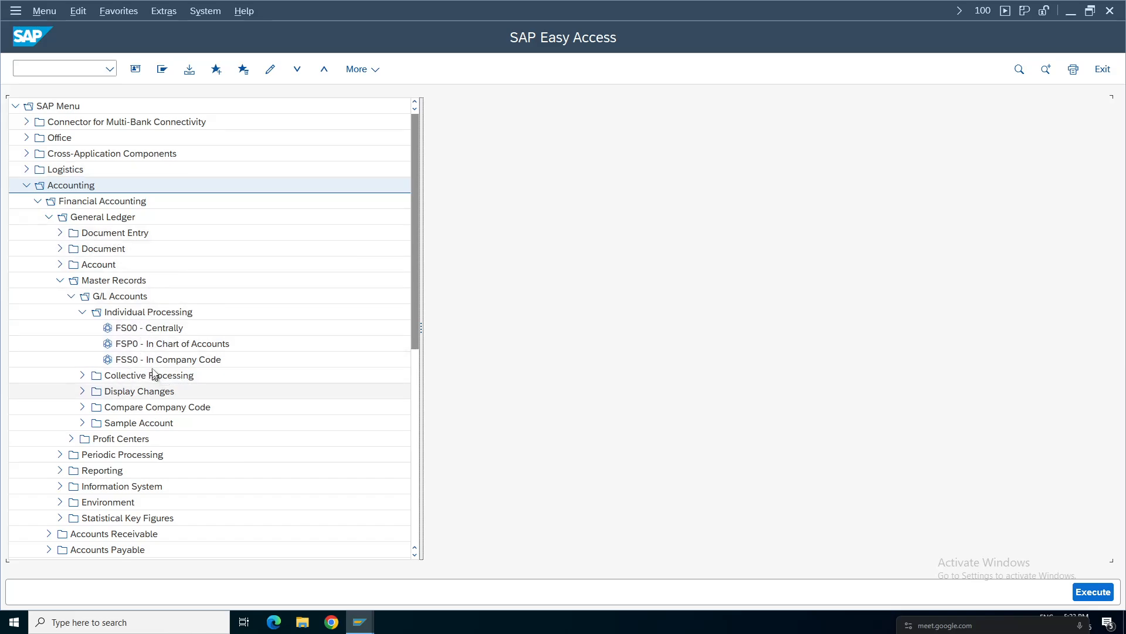
pyautogui.click(166, 343)
pyautogui.press('Up')
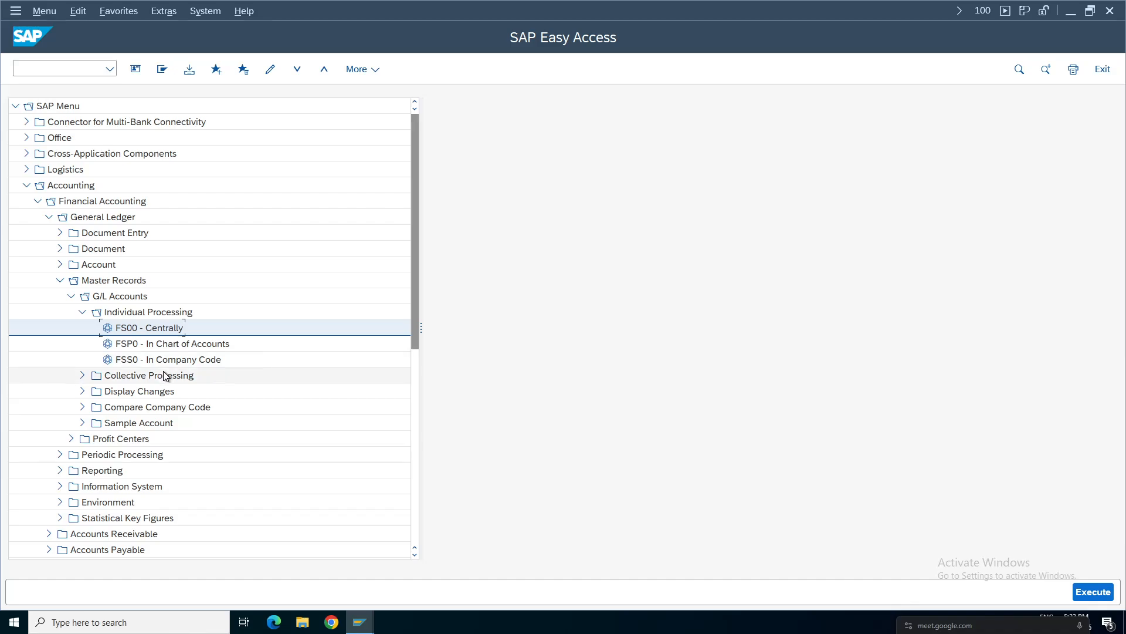
pyautogui.click(155, 345)
pyautogui.click(156, 357)
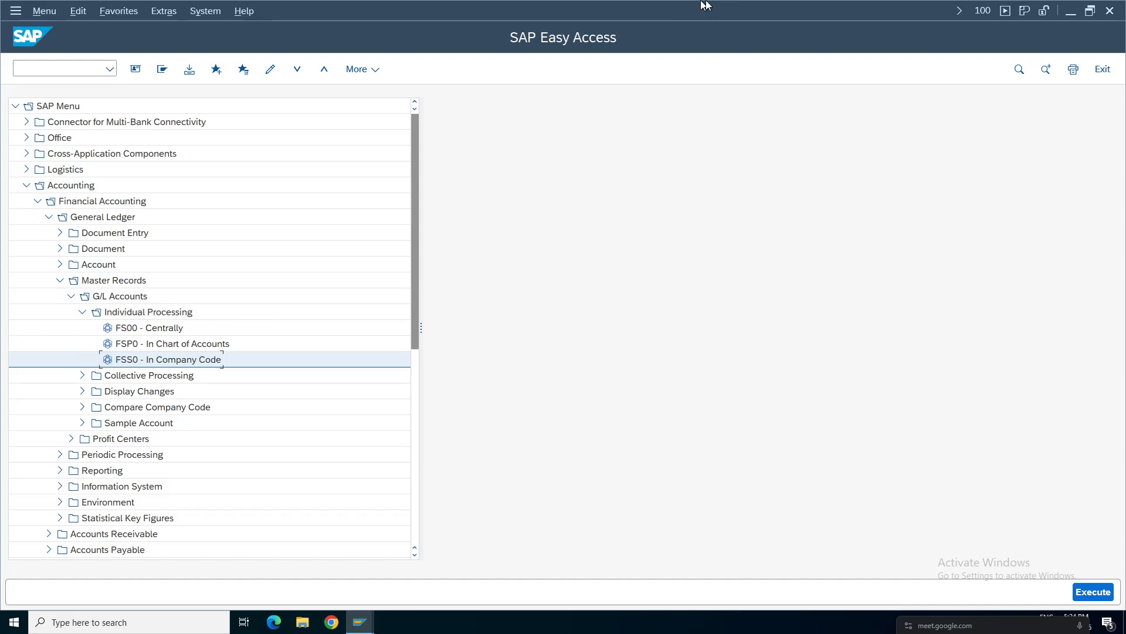
# Step: Return to the Google Sheets notes and select cell D114 below the wages row
pyautogui.moveTo(698, 6)
pyautogui.click(657, 8)
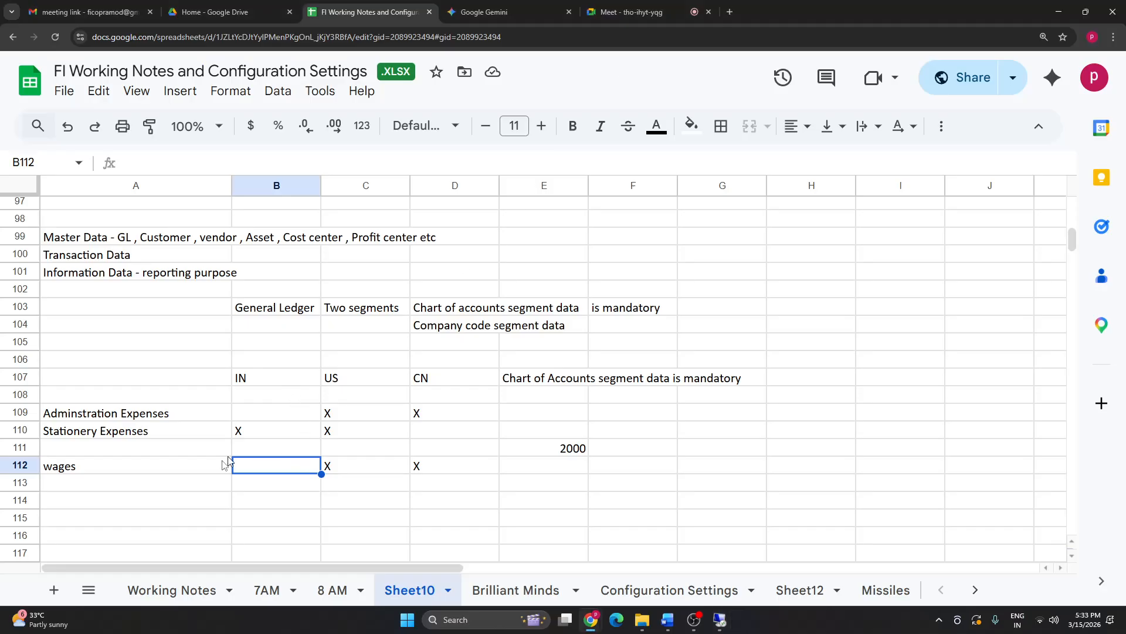
pyautogui.click(418, 503)
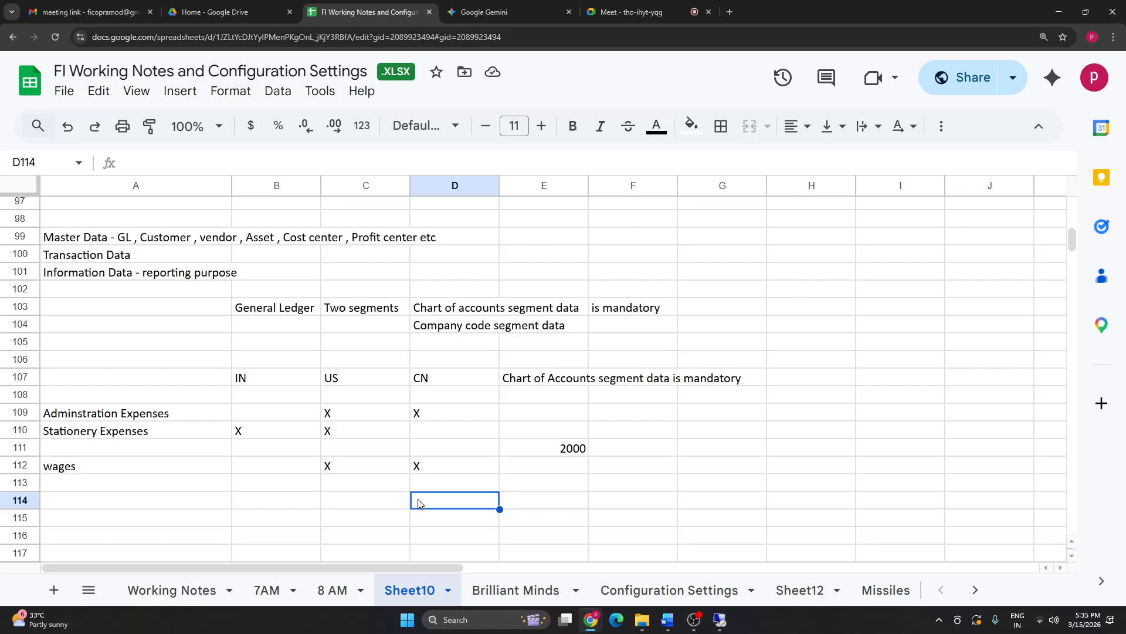
# Step: Enter Bulk in cell G110 of Sheet10, to the right of the stationery expenses row
pyautogui.click(336, 591)
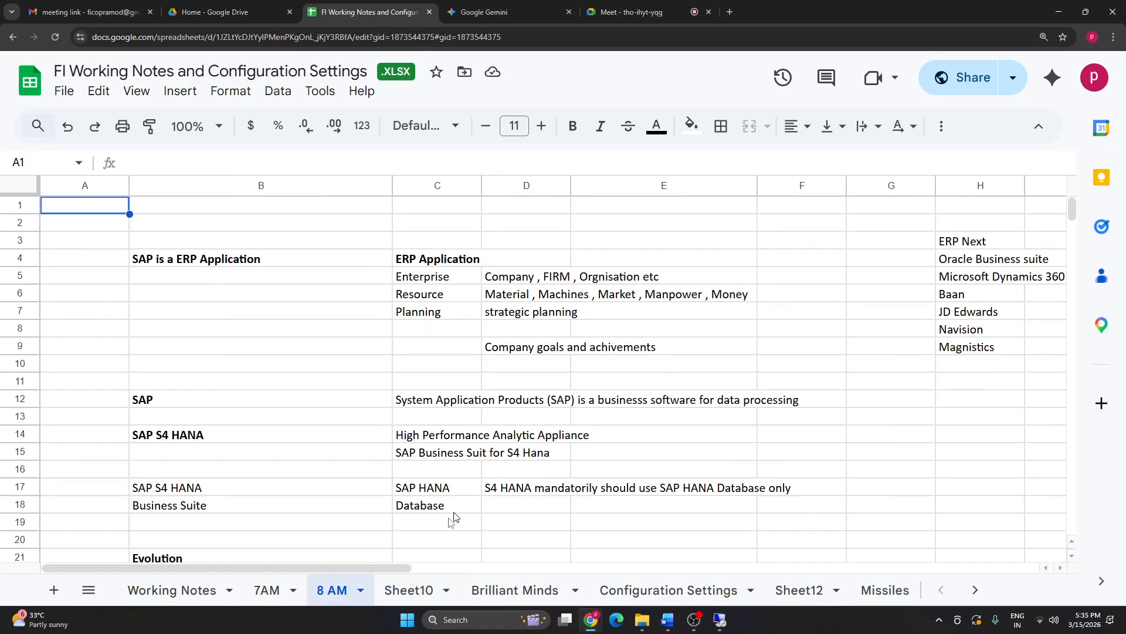
pyautogui.click(421, 591)
pyautogui.click(732, 440)
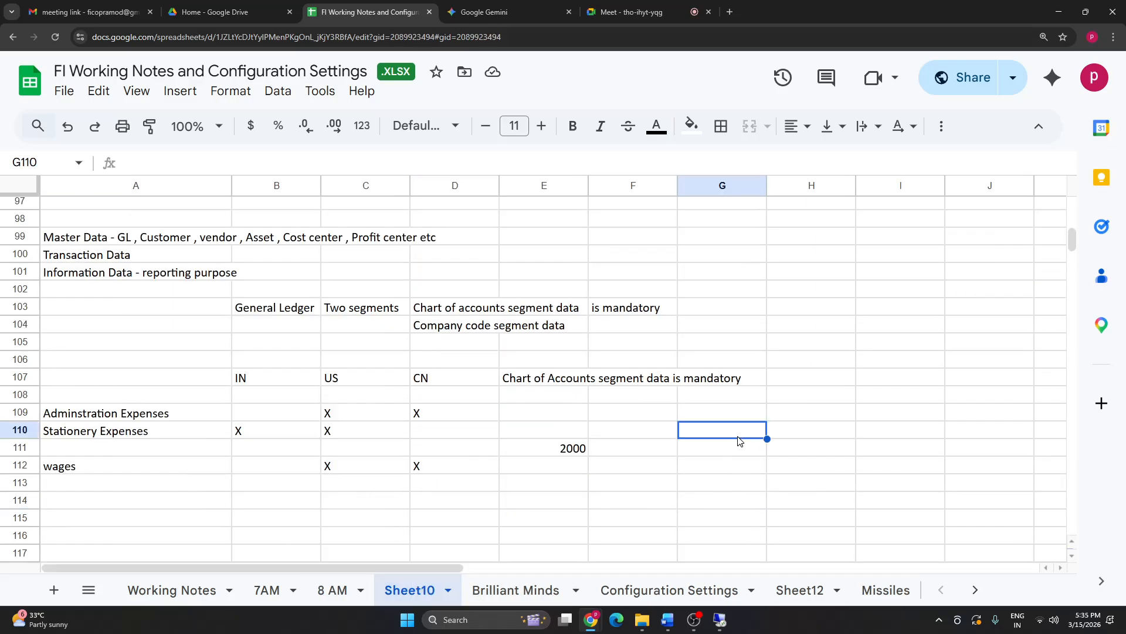
pyautogui.write('Bulk')
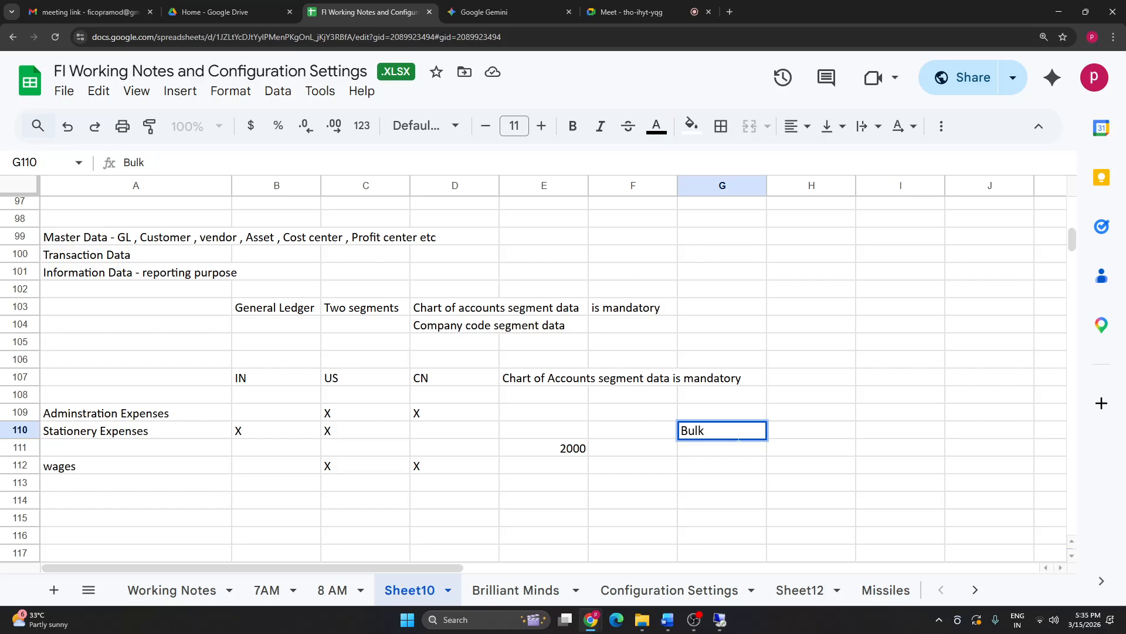
pyautogui.press('Return')
# Step: Enter MYD in cell H110 and LSMW in cell I110, beside the Bulk note, and reselect the MYD cell
pyautogui.click(823, 440)
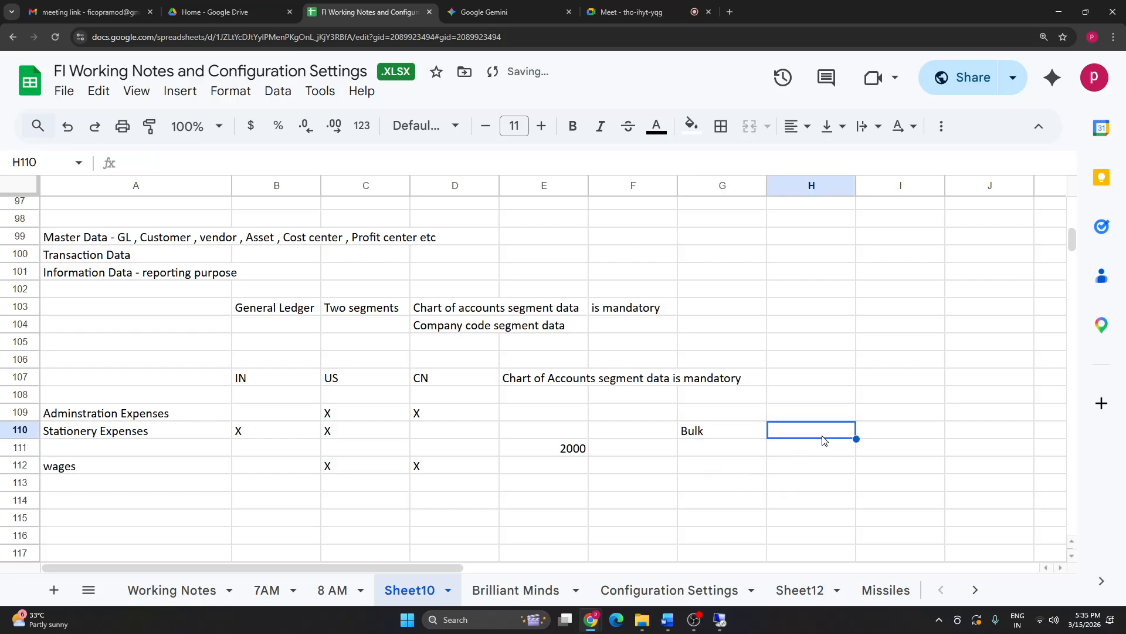
pyautogui.write('MYD')
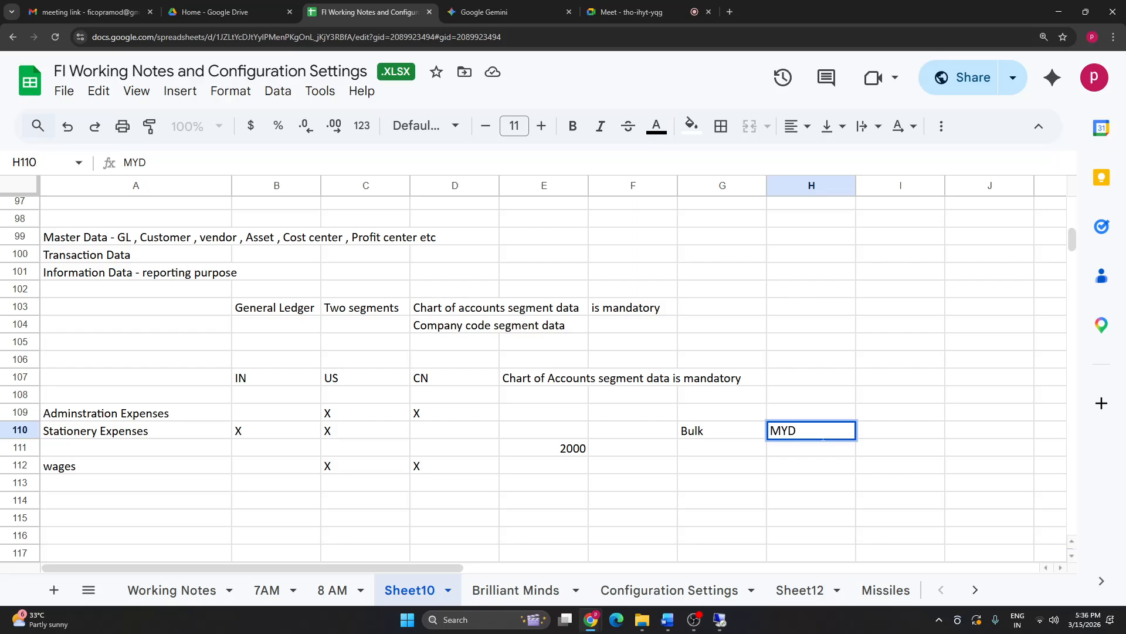
pyautogui.click(904, 435)
pyautogui.write('LSMW')
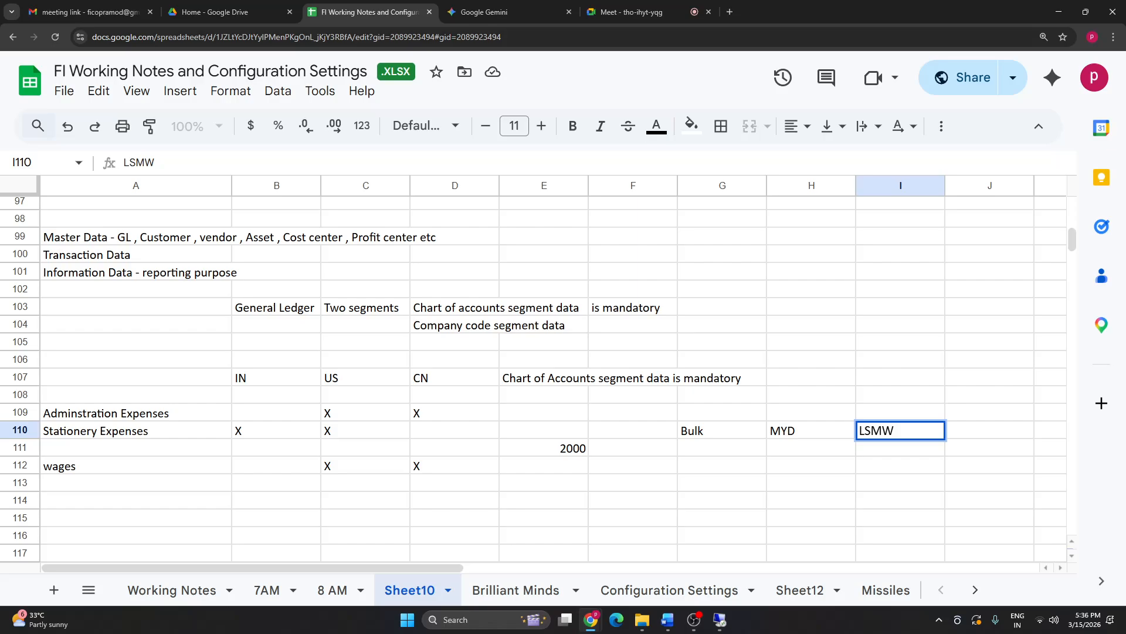
pyautogui.press('Return')
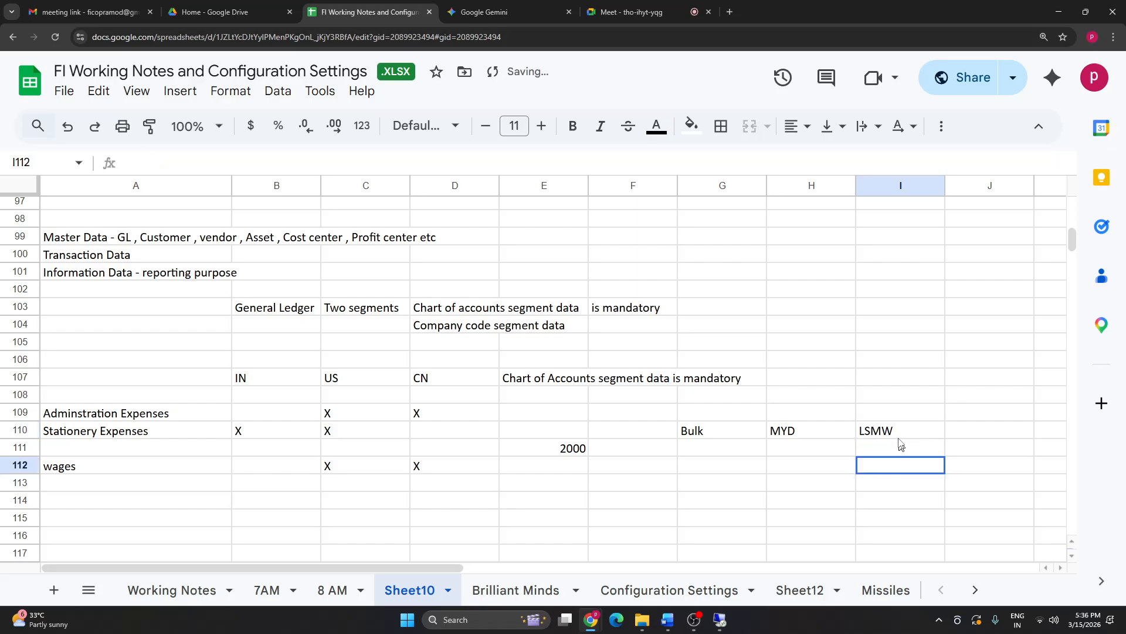
pyautogui.press('Up')
pyautogui.press('Left')
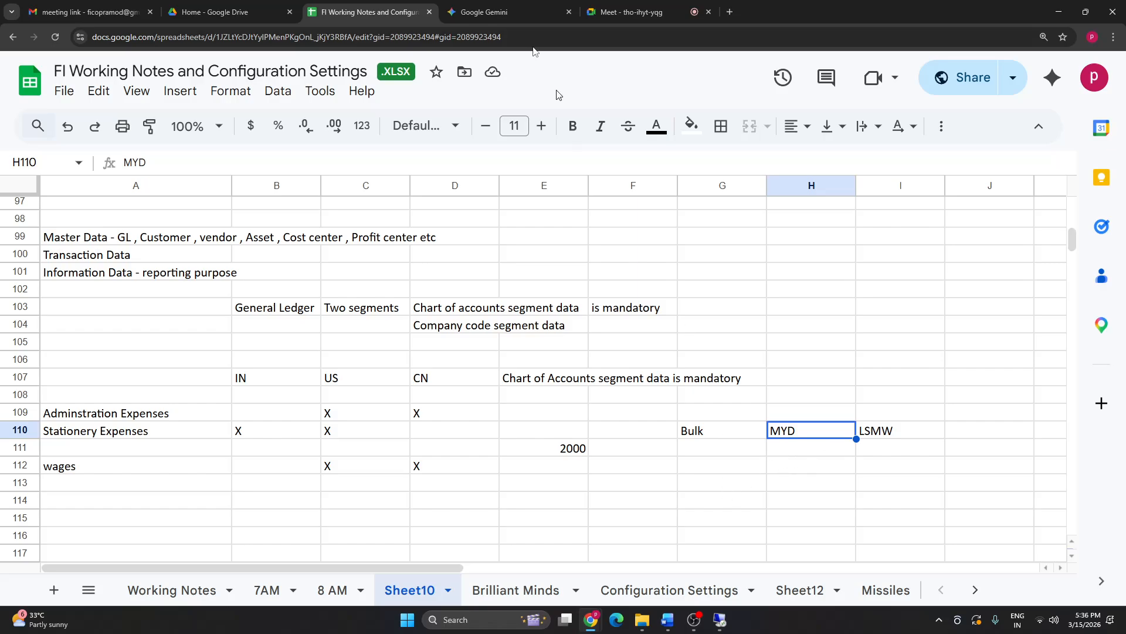
# Step: Search Google for "fiori apps library" in a new browser tab, open the SAP Fiori Apps Reference Library and accept its cookies
pyautogui.click(731, 12)
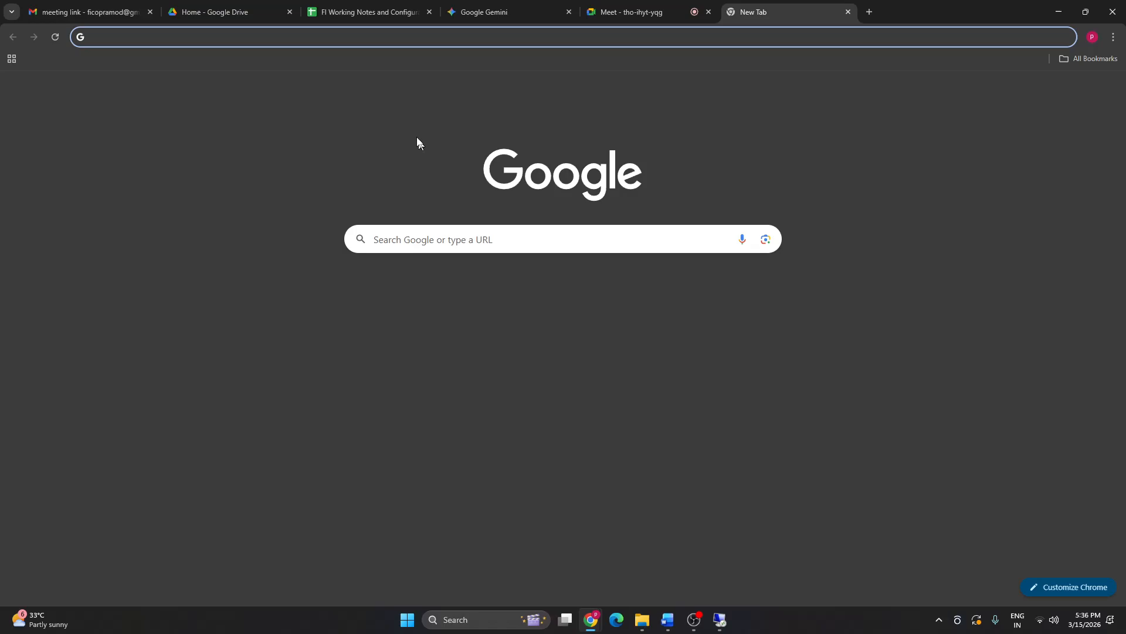
pyautogui.write('fi')
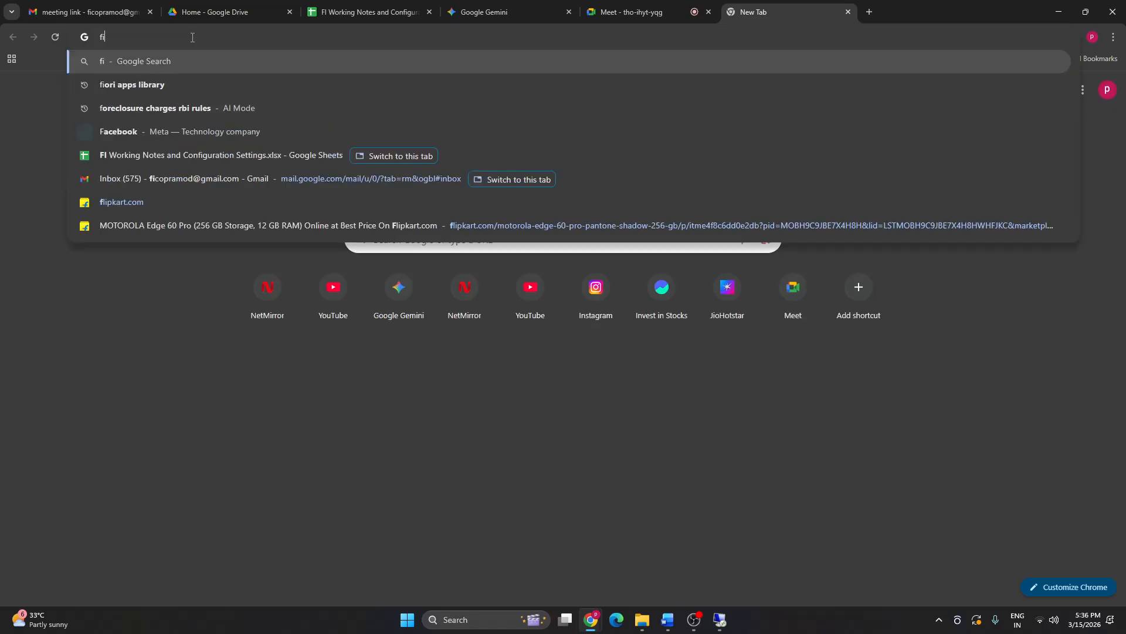
pyautogui.write('ori app')
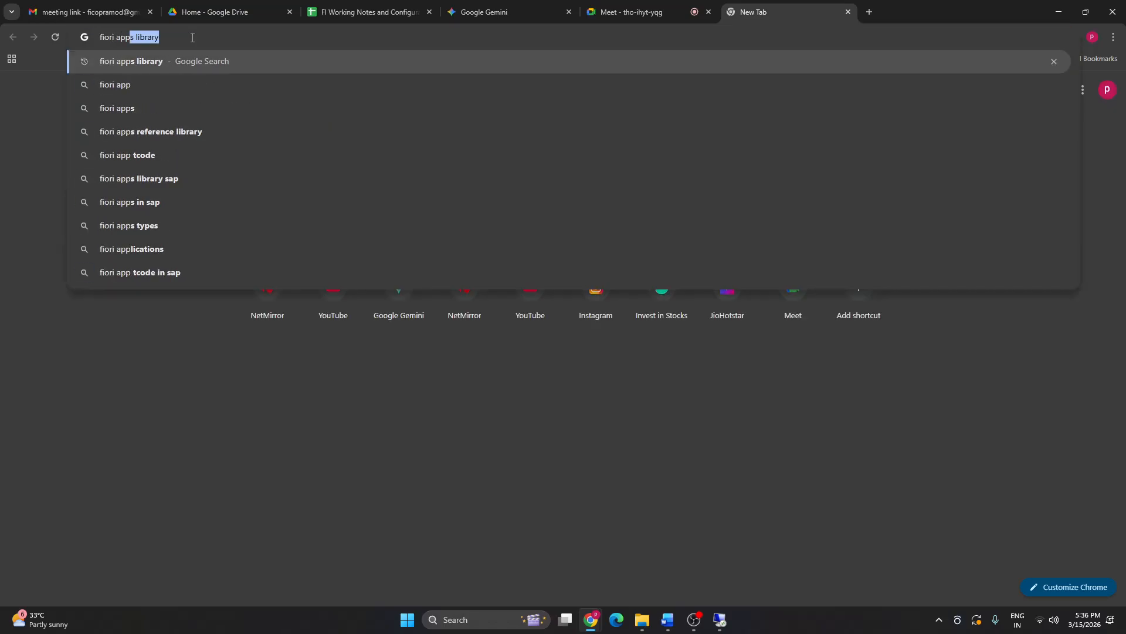
pyautogui.press('Return')
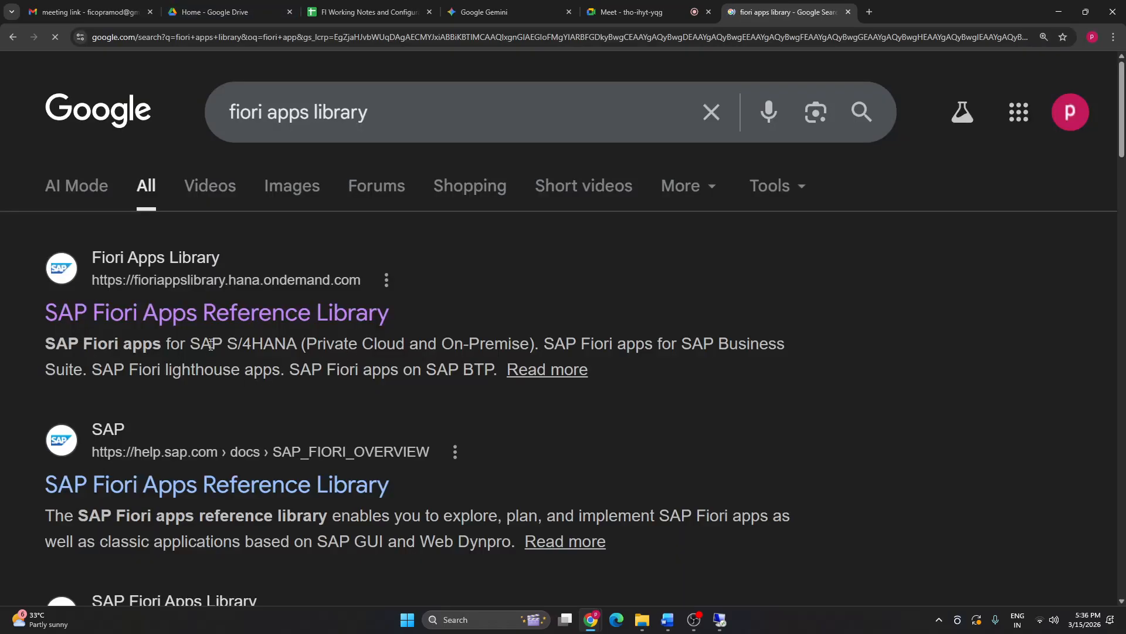
pyautogui.click(221, 317)
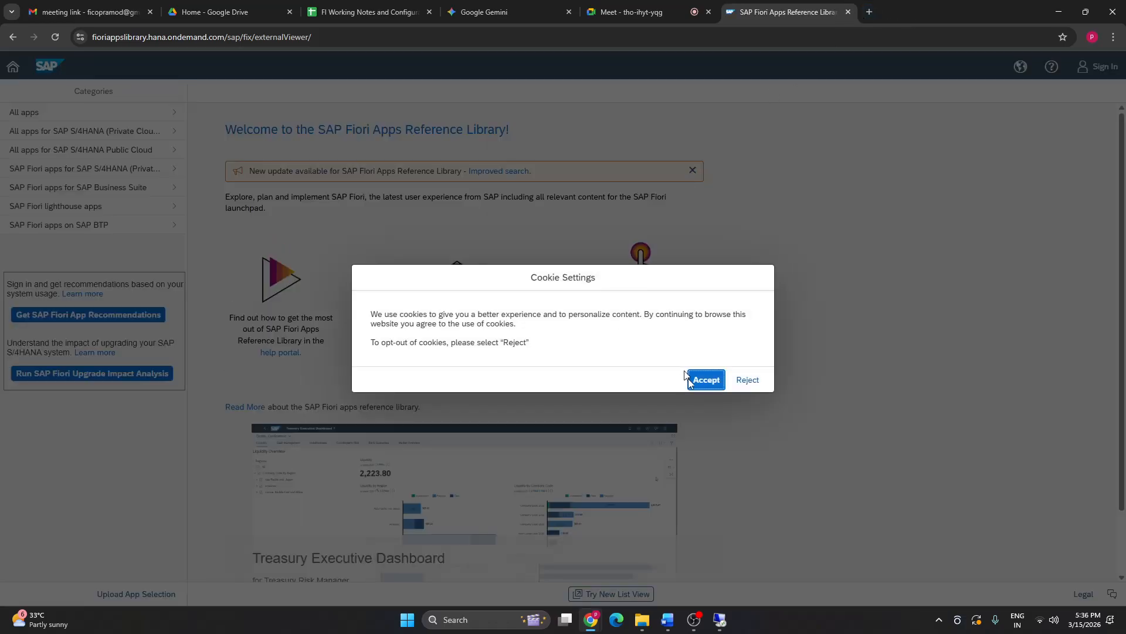
pyautogui.click(706, 377)
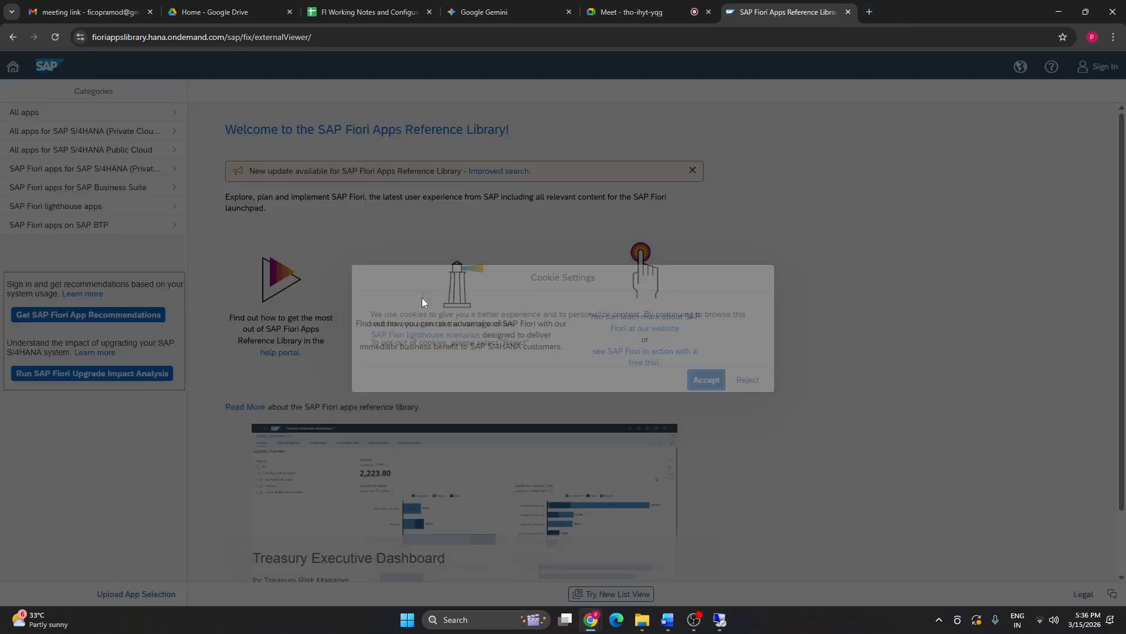
# Step: Search all apps for "migrate your data" and view the details of the Migrate Your Data app
pyautogui.click(58, 117)
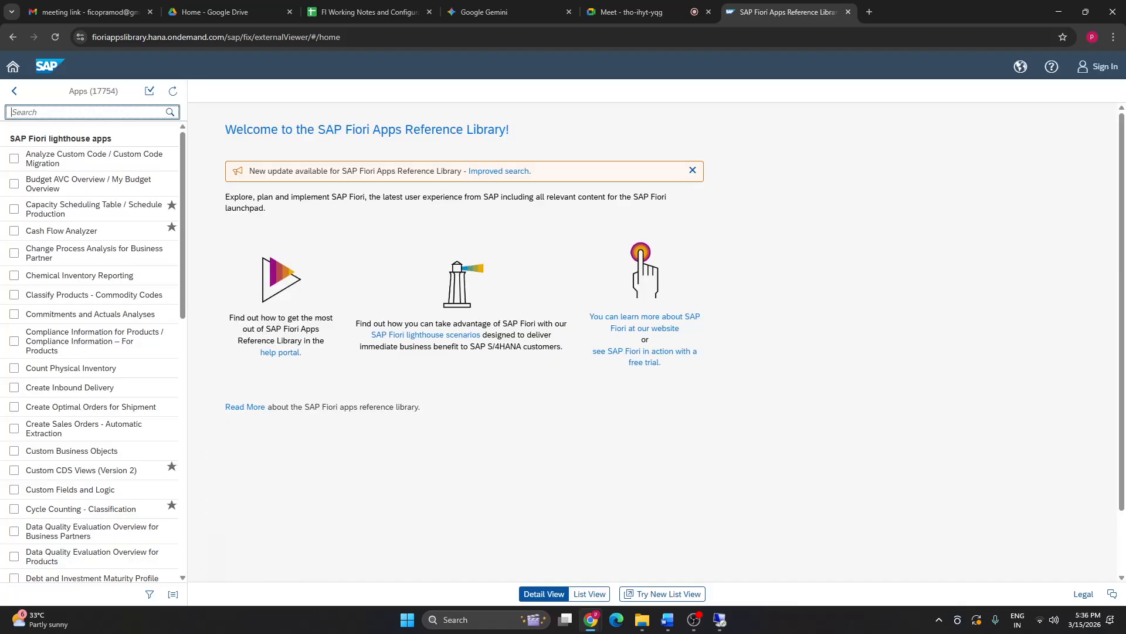
pyautogui.click(83, 112)
pyautogui.write('m')
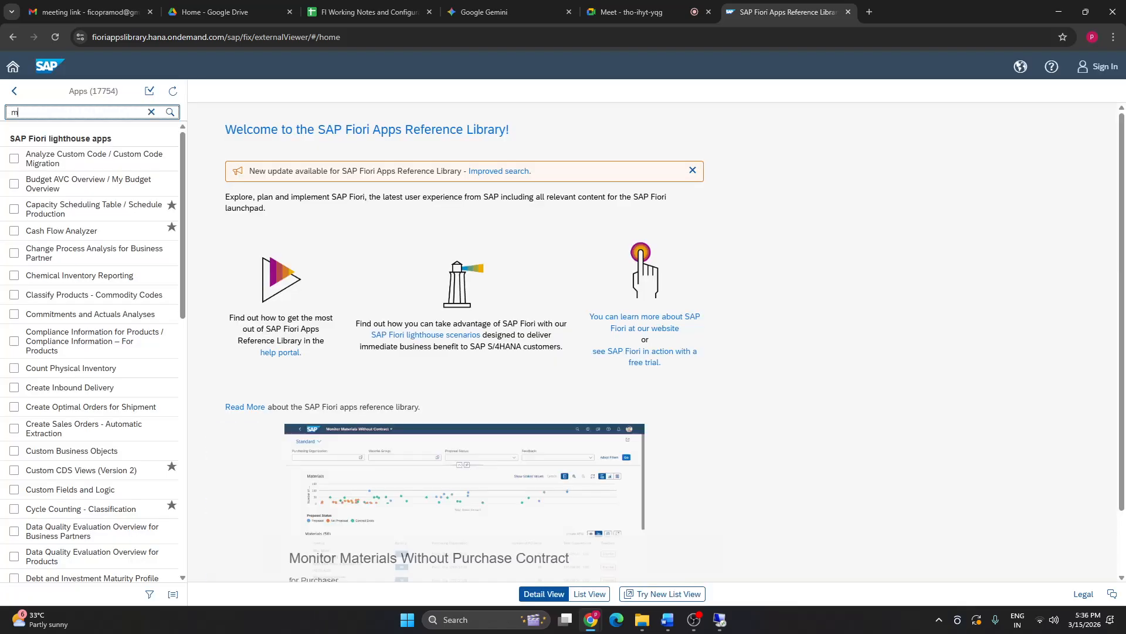
pyautogui.write('igrati')
pyautogui.write(' your data')
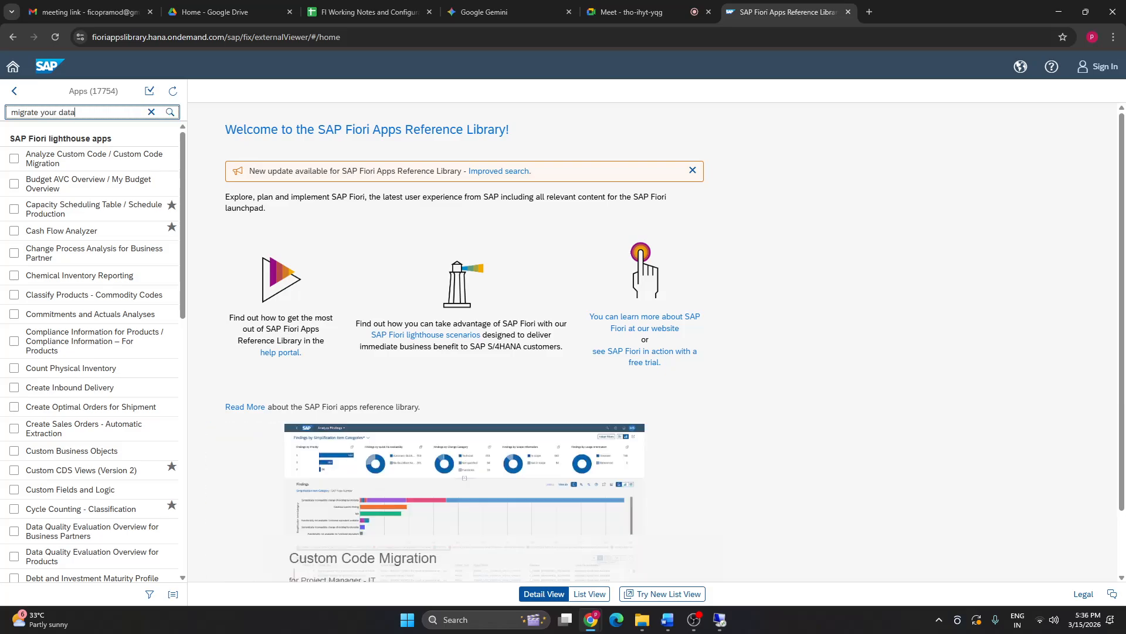
pyautogui.press('Return')
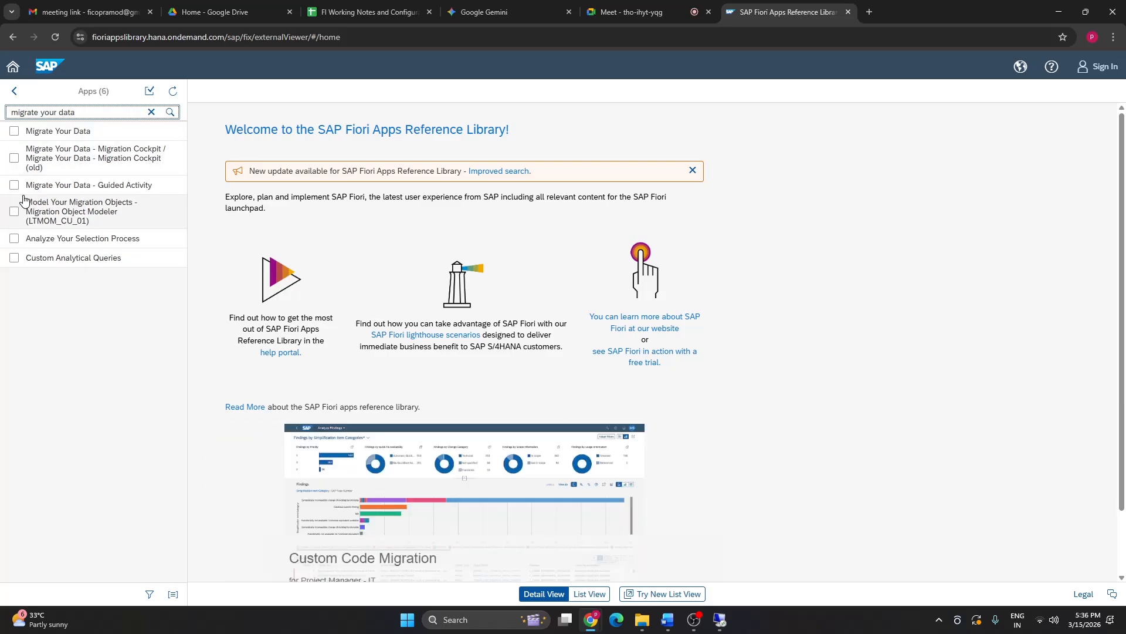
pyautogui.click(58, 132)
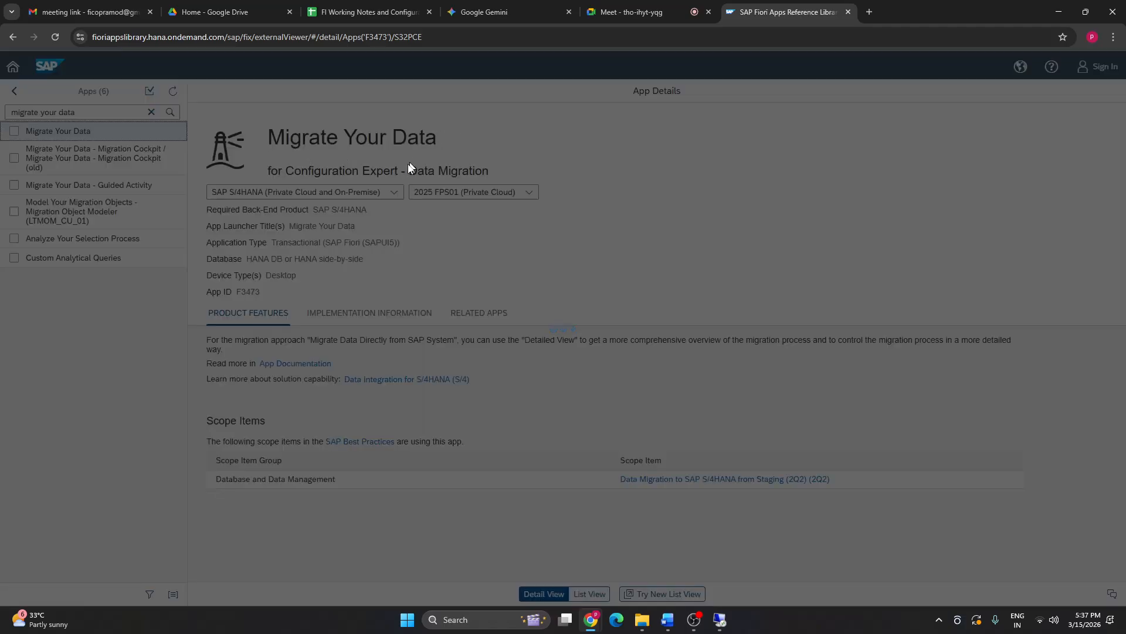
pyautogui.moveTo(497, 172)
pyautogui.mouseDown()
pyautogui.moveTo(430, 172)
pyautogui.moveTo(519, 169)
pyautogui.mouseUp()
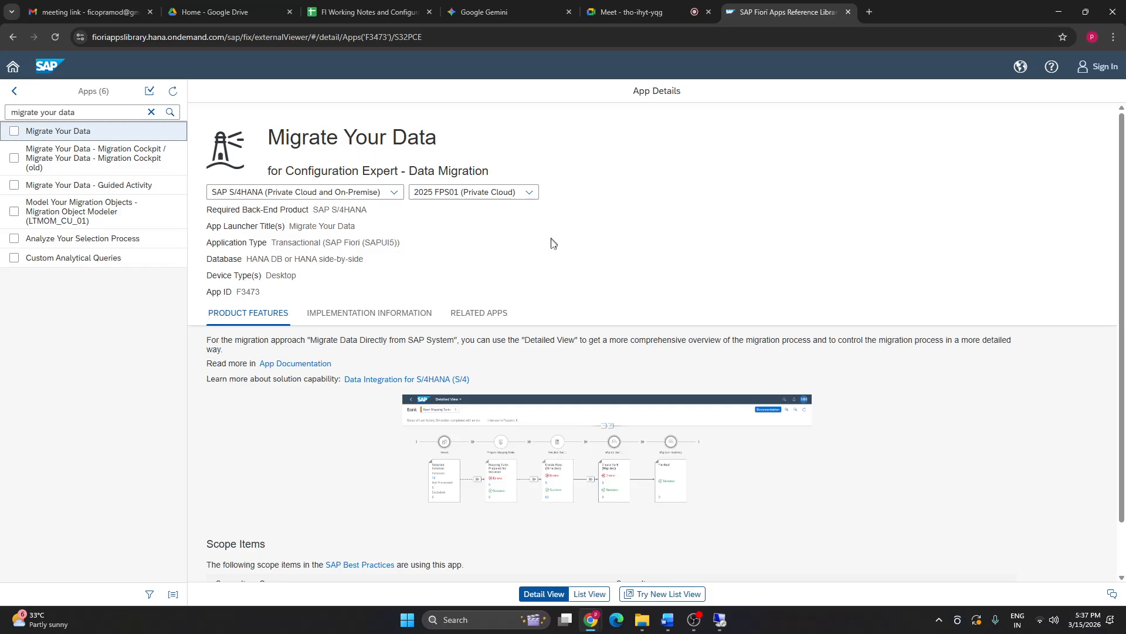
pyautogui.moveTo(1123, 226); pyautogui.dragTo(1124, 258)
# Step: Switch to SAP and bring up the SAP Easy Access session with the expanded G/L Accounts tree
pyautogui.click(720, 622)
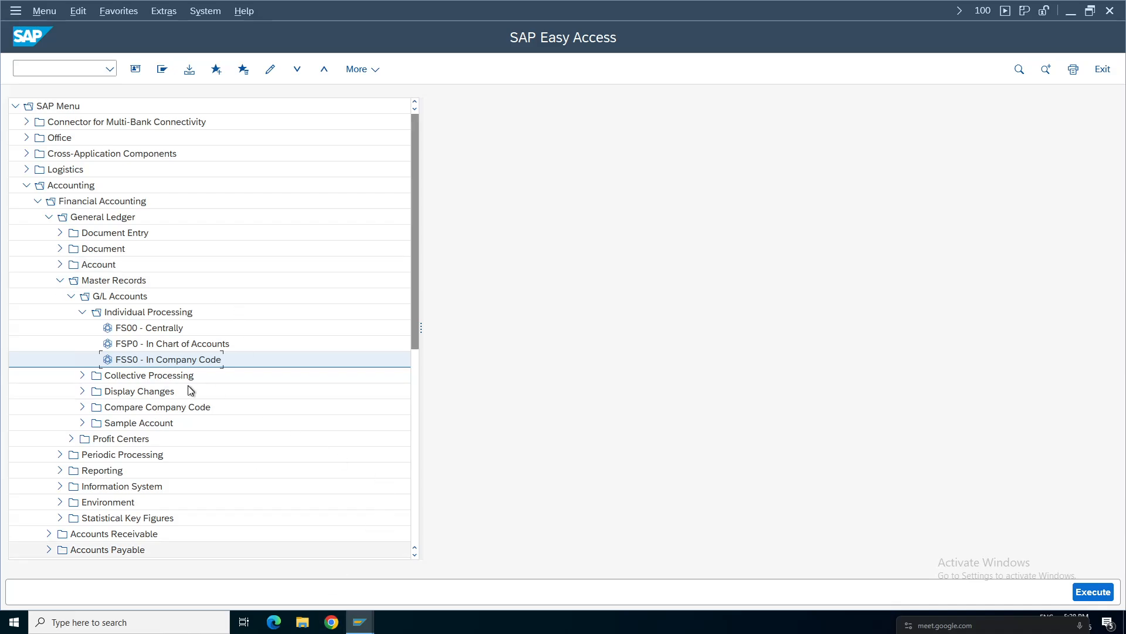
pyautogui.moveTo(359, 627)
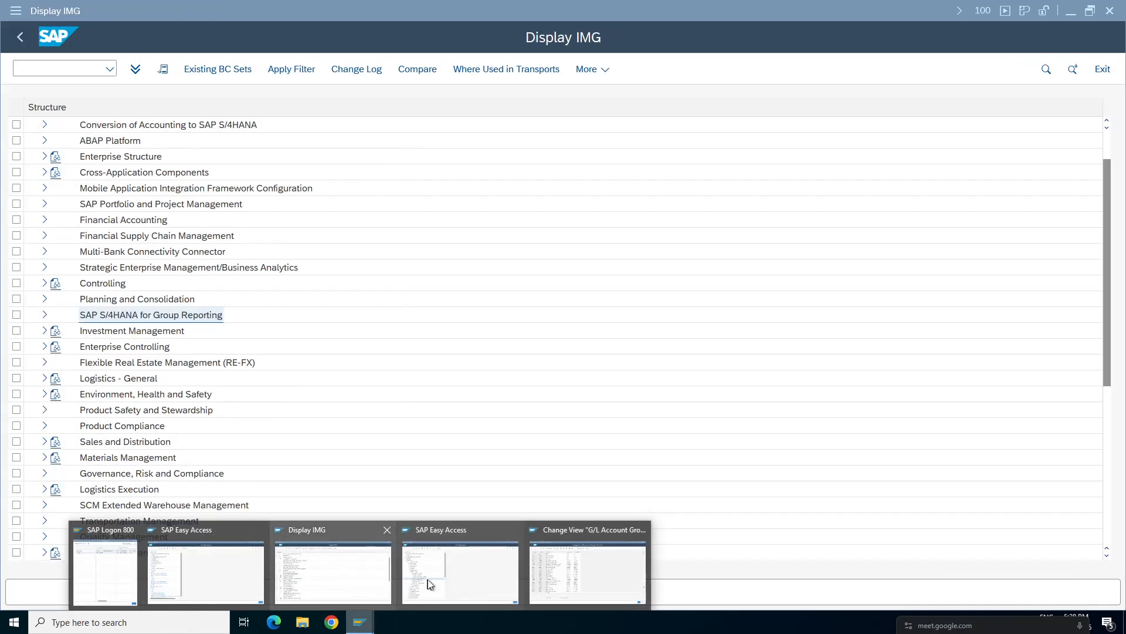
pyautogui.click(427, 582)
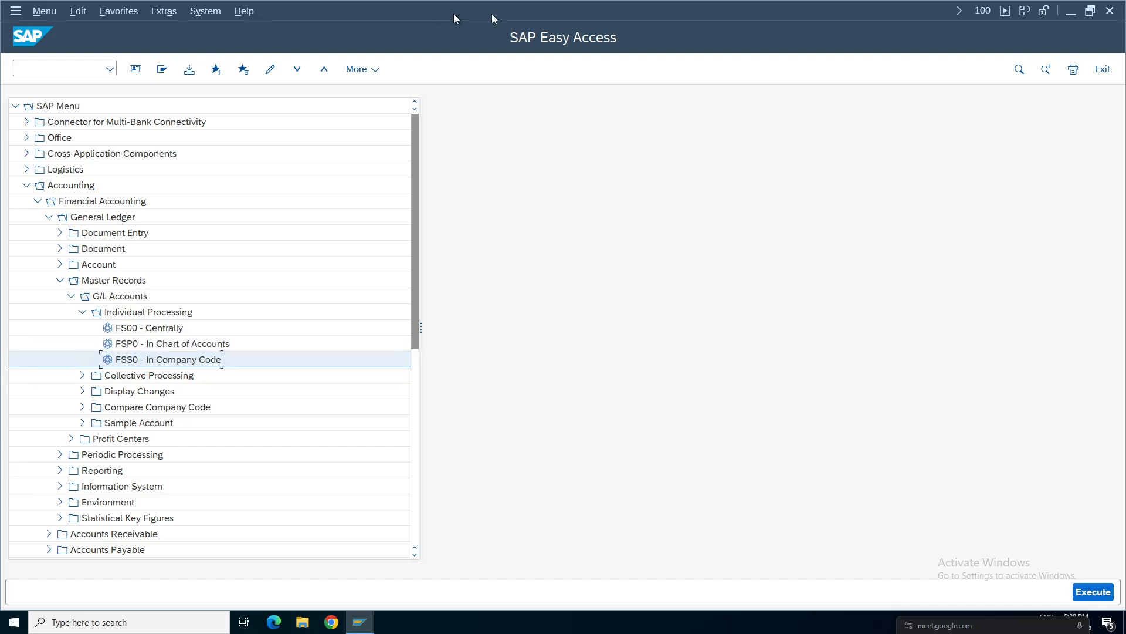
# Step: Return to the Google Sheets notes and highlight the segment data cells D103:D104 and the range E107:G111
pyautogui.click(667, 14)
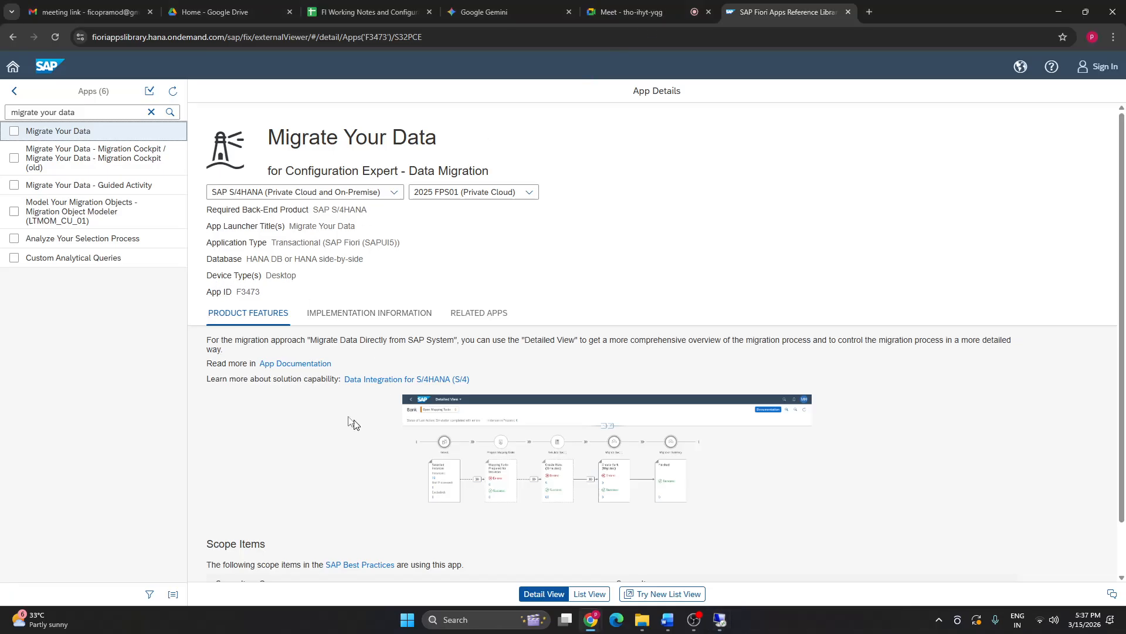
pyautogui.click(362, 13)
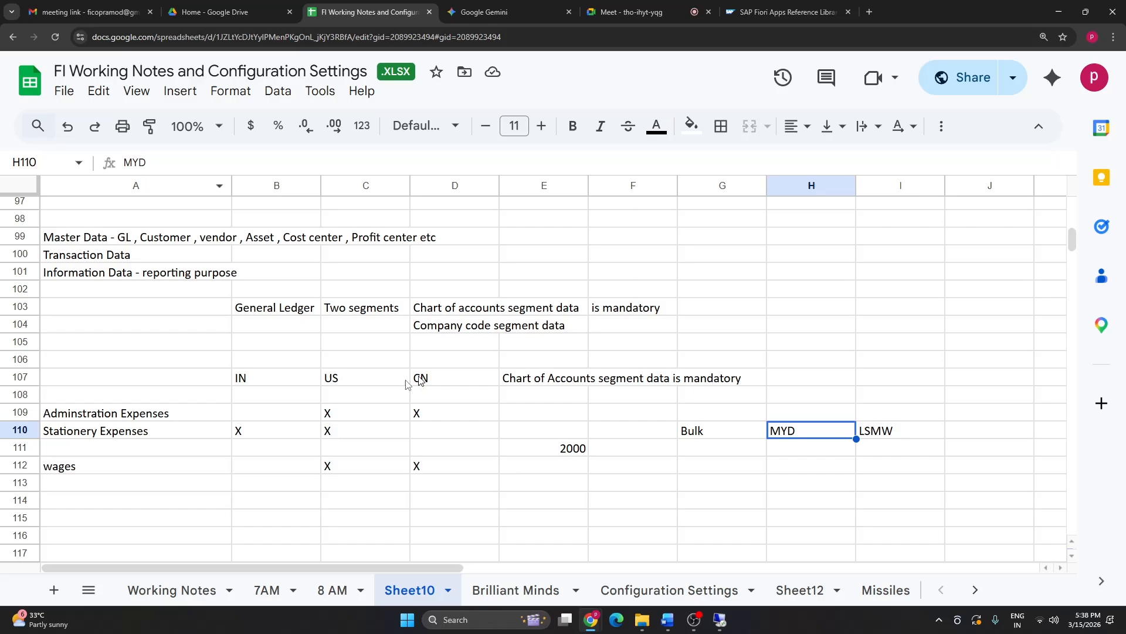
pyautogui.click(111, 520)
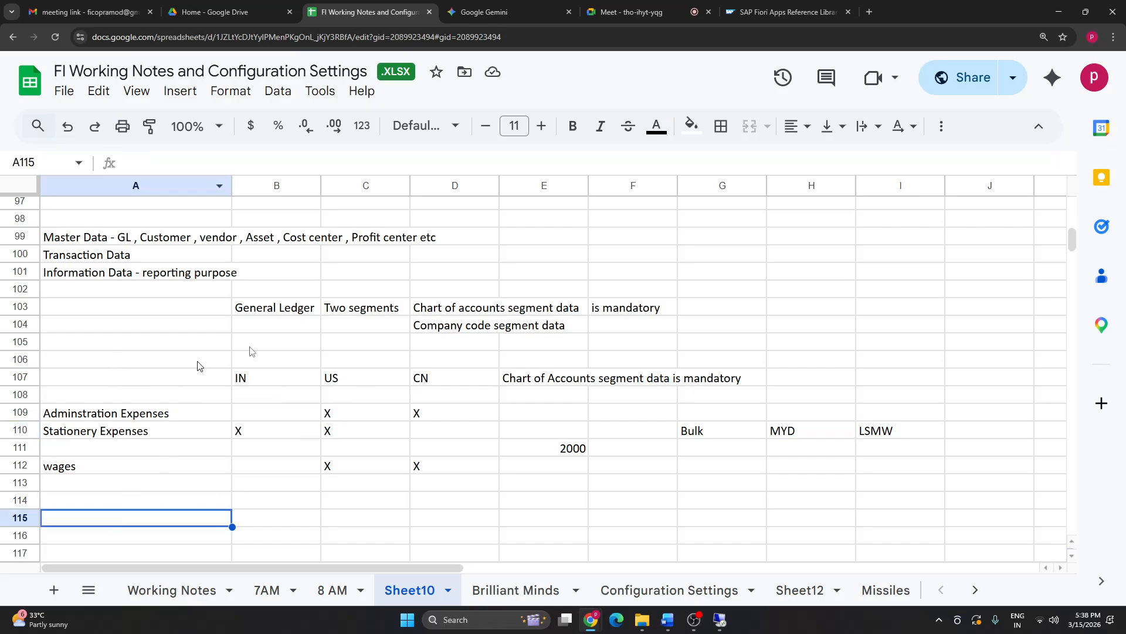
pyautogui.moveTo(418, 314); pyautogui.dragTo(428, 326)
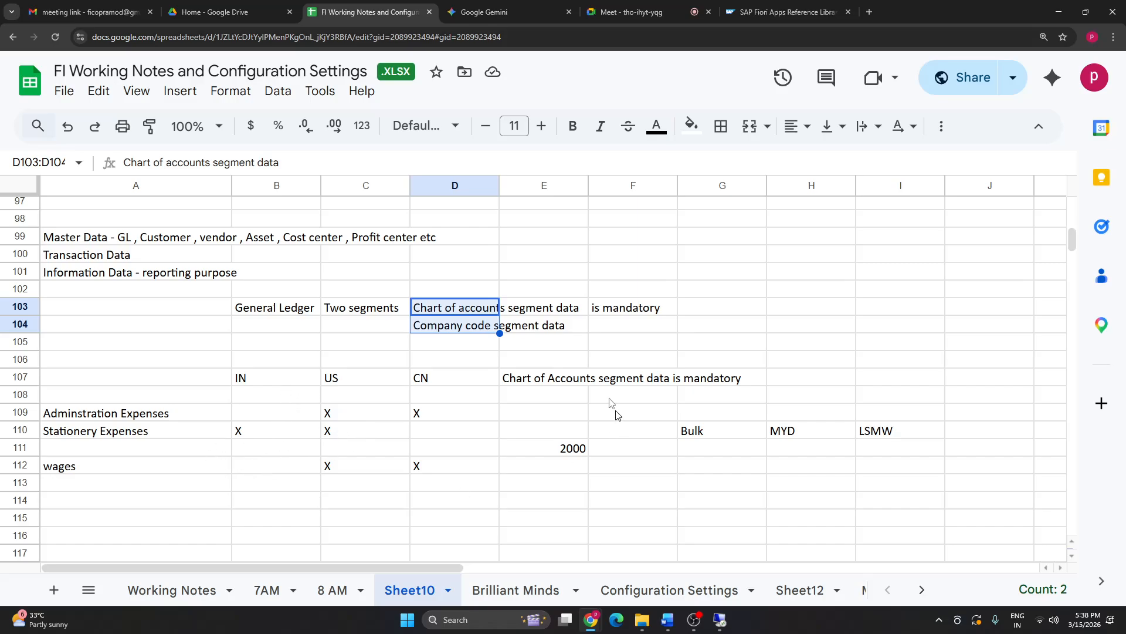
pyautogui.moveTo(553, 380); pyautogui.dragTo(685, 446)
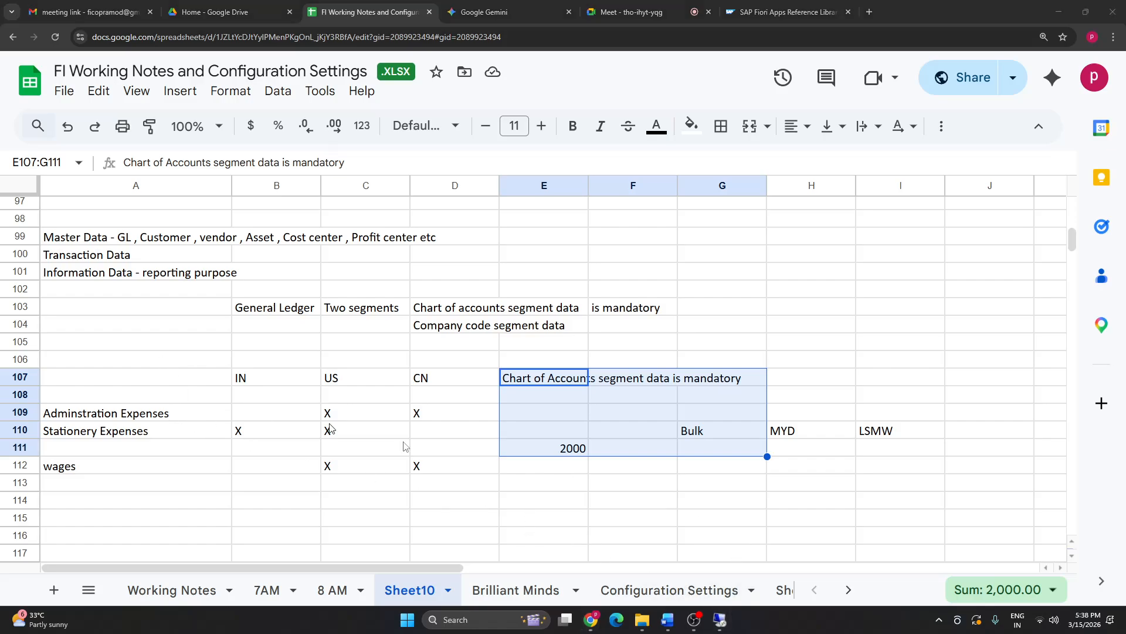
# Step: Switch to SAP and go through FSS0, FSP0 and FS00 under Individual Processing, ending with FS00 - Centrally selected
pyautogui.click(718, 622)
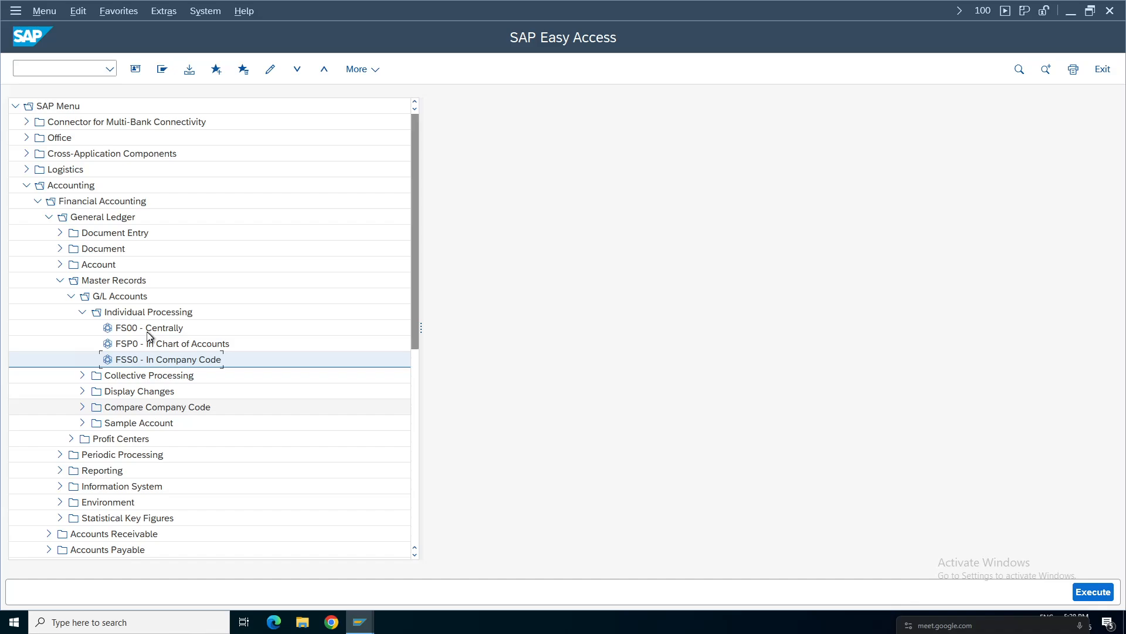
pyautogui.click(174, 363)
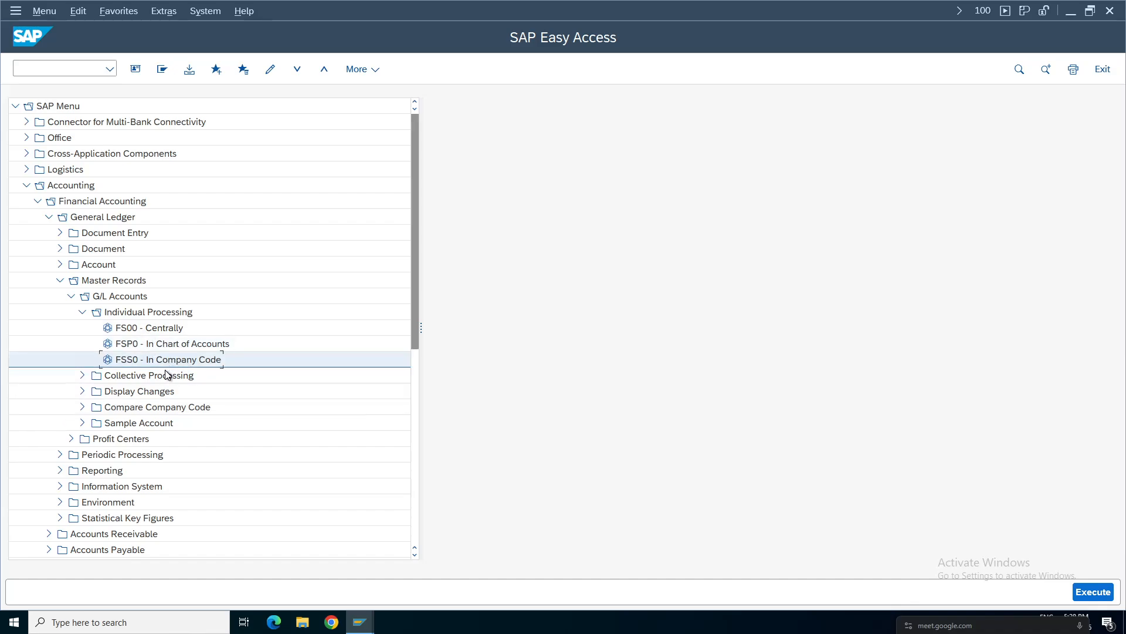
pyautogui.click(223, 343)
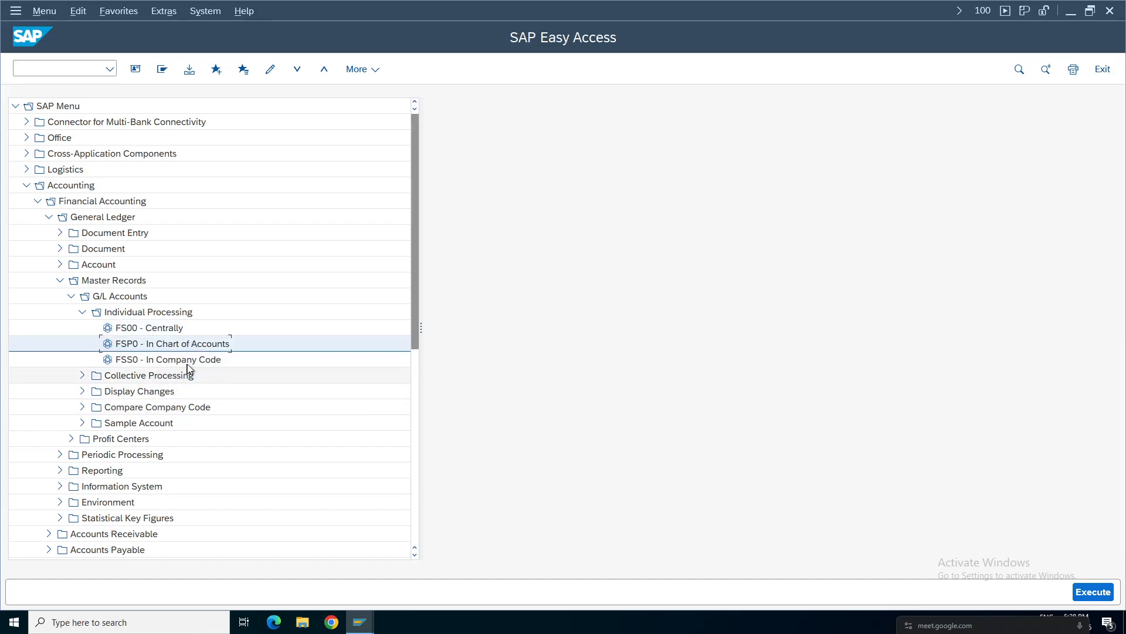
pyautogui.click(223, 360)
pyautogui.click(161, 330)
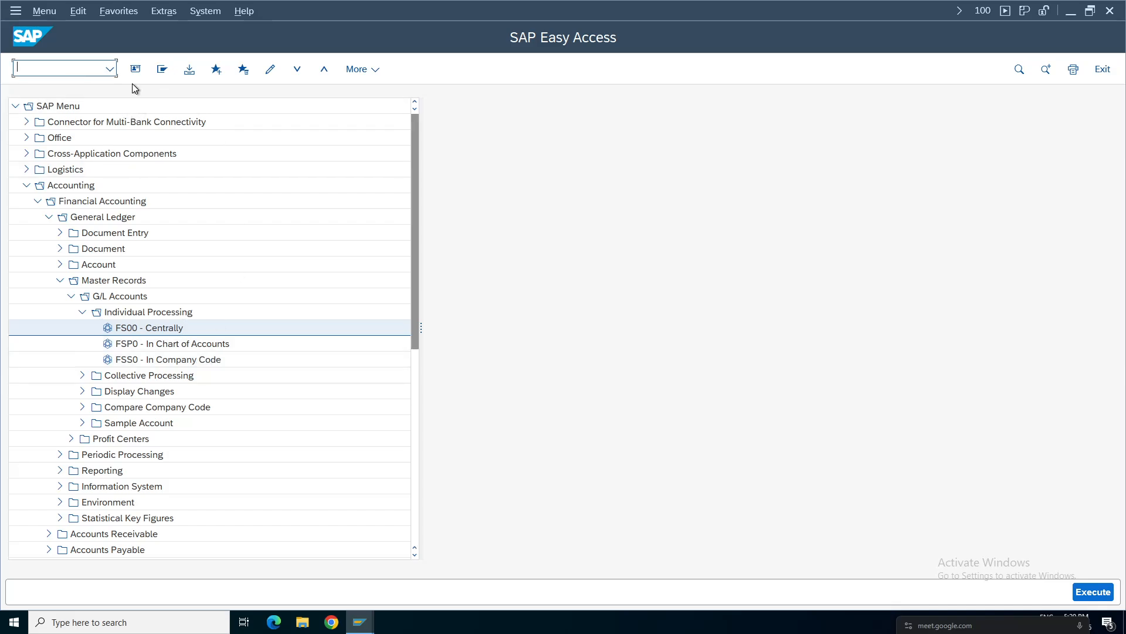
# Step: Open FS00 - Centrally, view the Retained Earnings account under Liabilities, and return to SAP Easy Access
pyautogui.write('se16n')
pyautogui.doubleClick(164, 329)
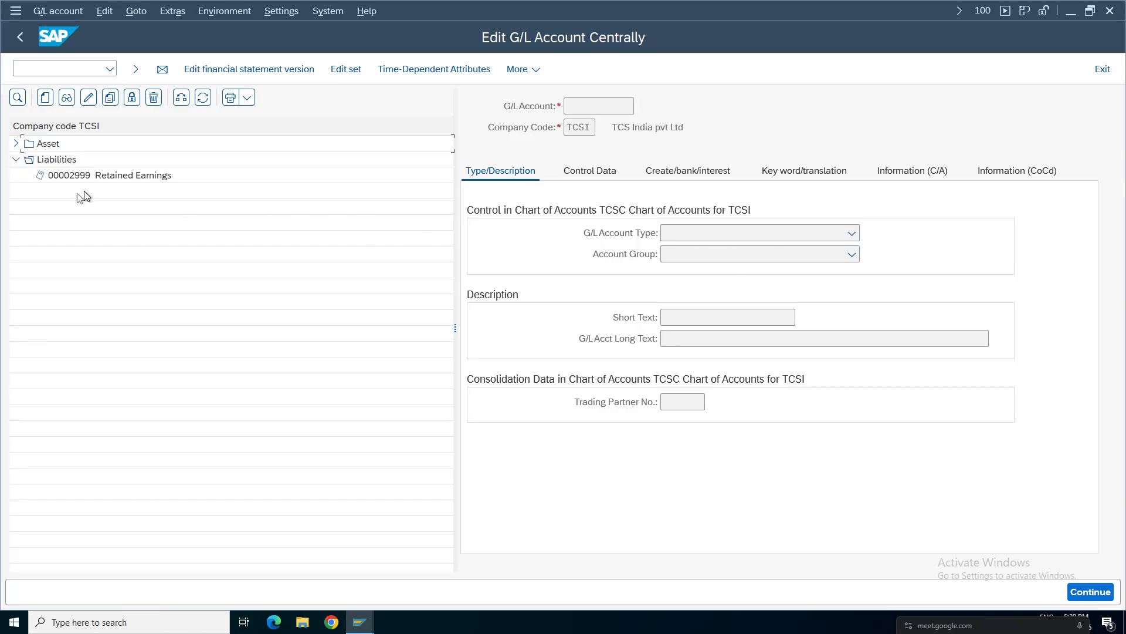
pyautogui.doubleClick(91, 176)
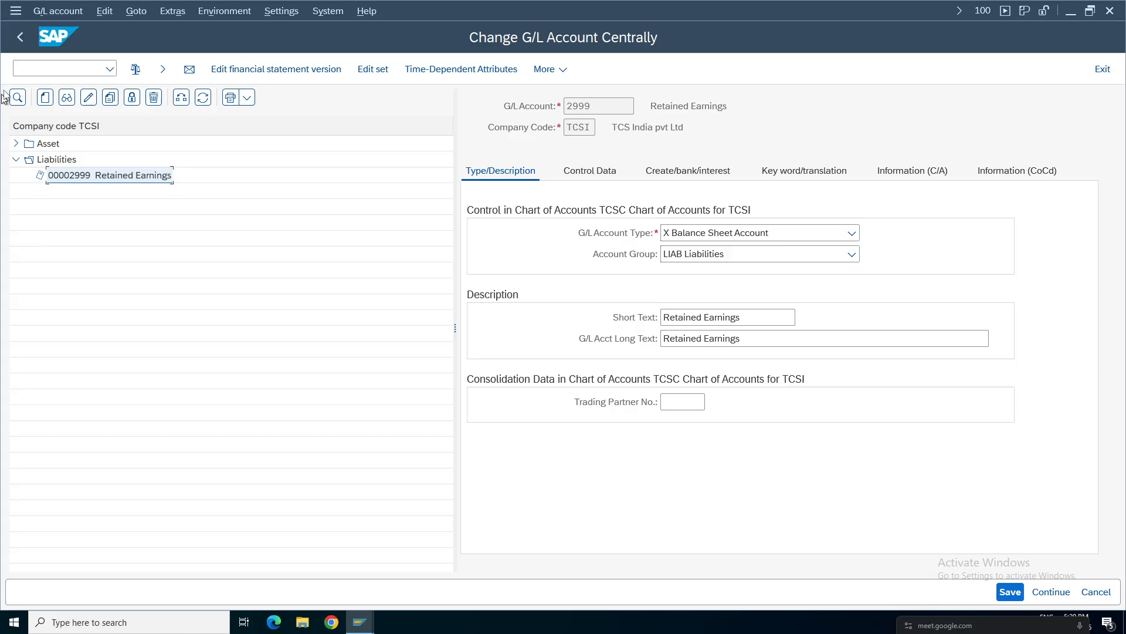
pyautogui.click(22, 40)
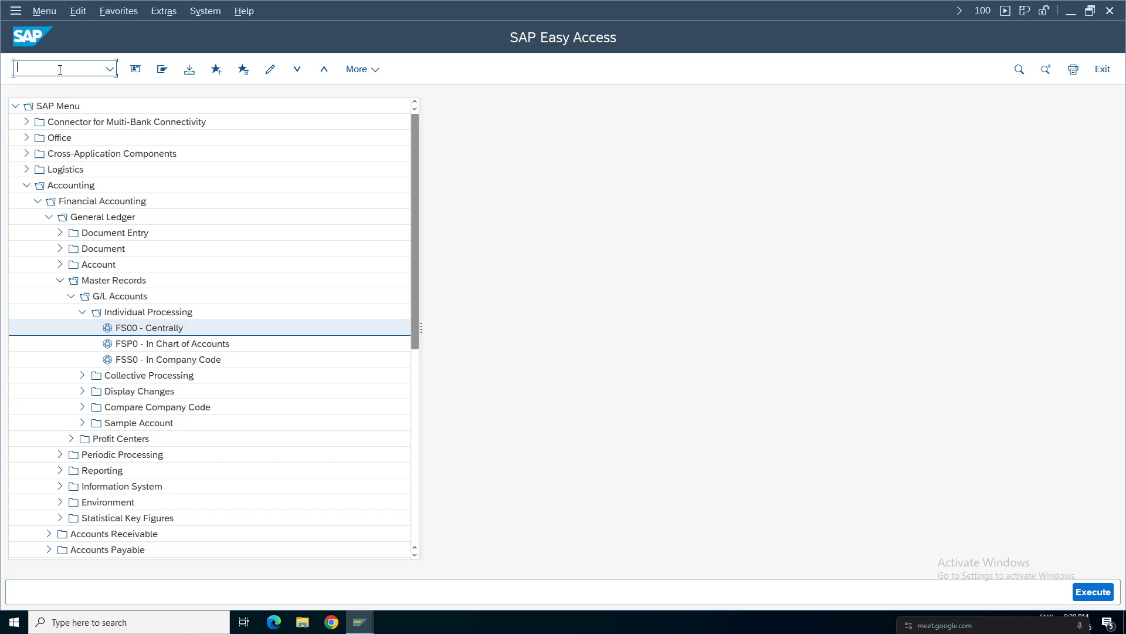
# Step: Run transaction SE16N, load table SKA1 in General Table Display, and highlight its G/L Account Master (Chart of Accounts) description
pyautogui.write('se16n')
pyautogui.press('Return')
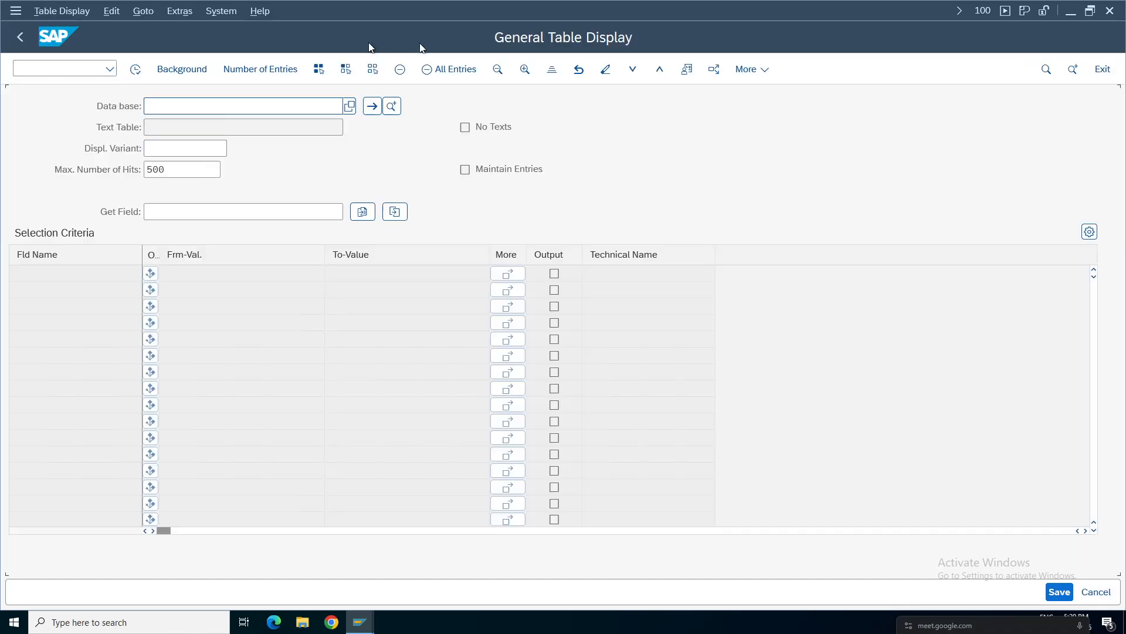
pyautogui.click(199, 106)
pyautogui.write('SKA1')
pyautogui.press('Return')
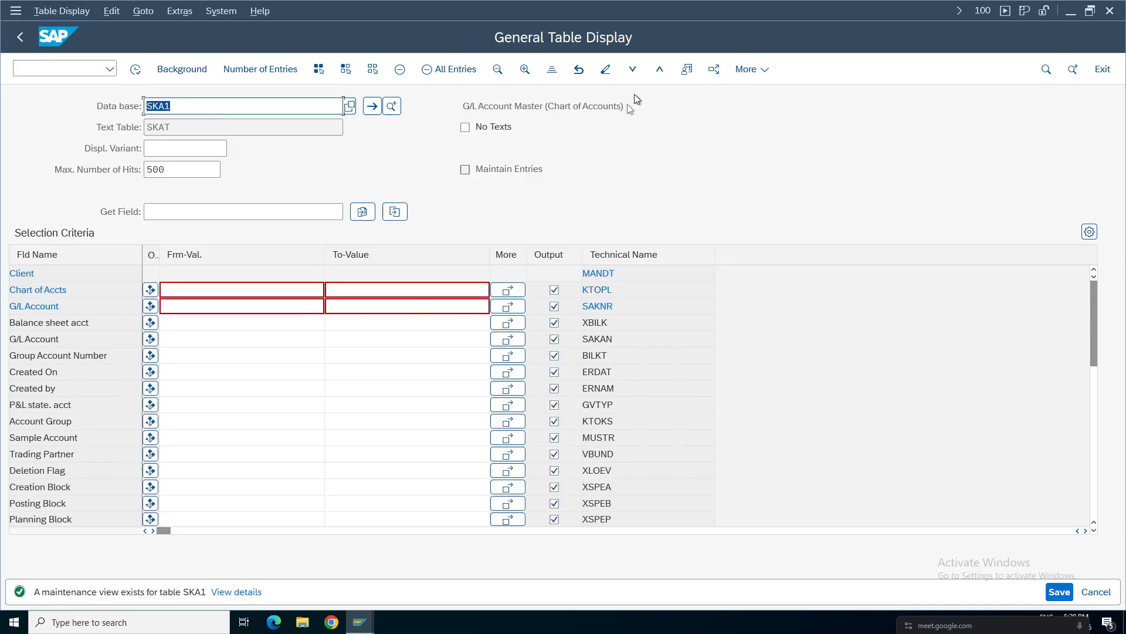
pyautogui.moveTo(626, 107); pyautogui.dragTo(453, 107)
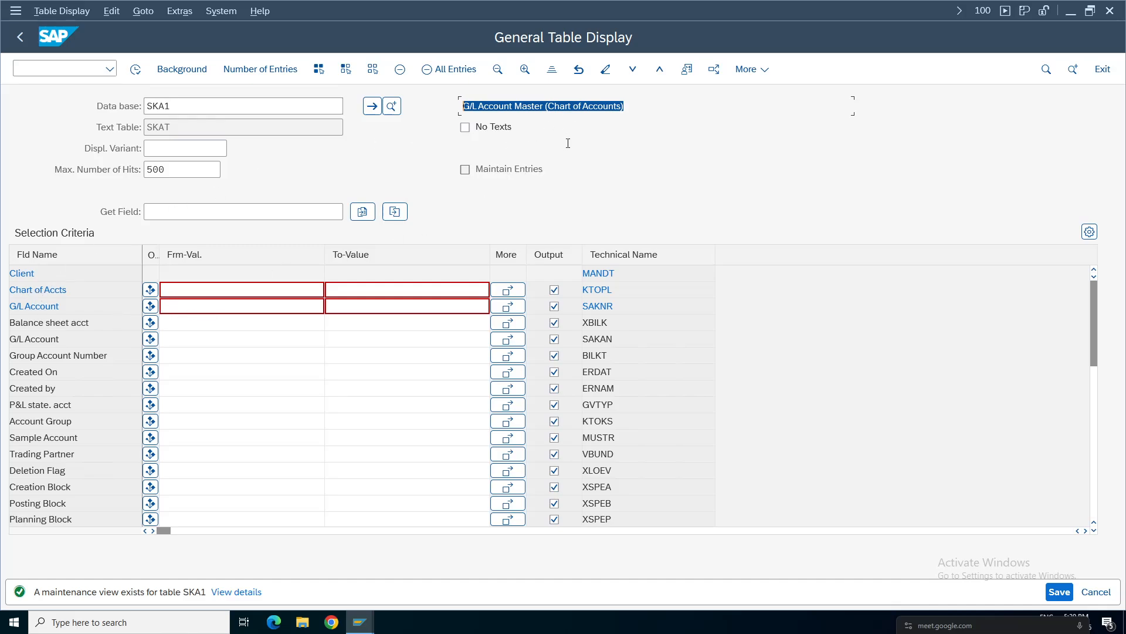
# Step: Display the SKA1 entries for chart of accounts TCSC, then highlight the hit count and the table description
pyautogui.click(197, 304)
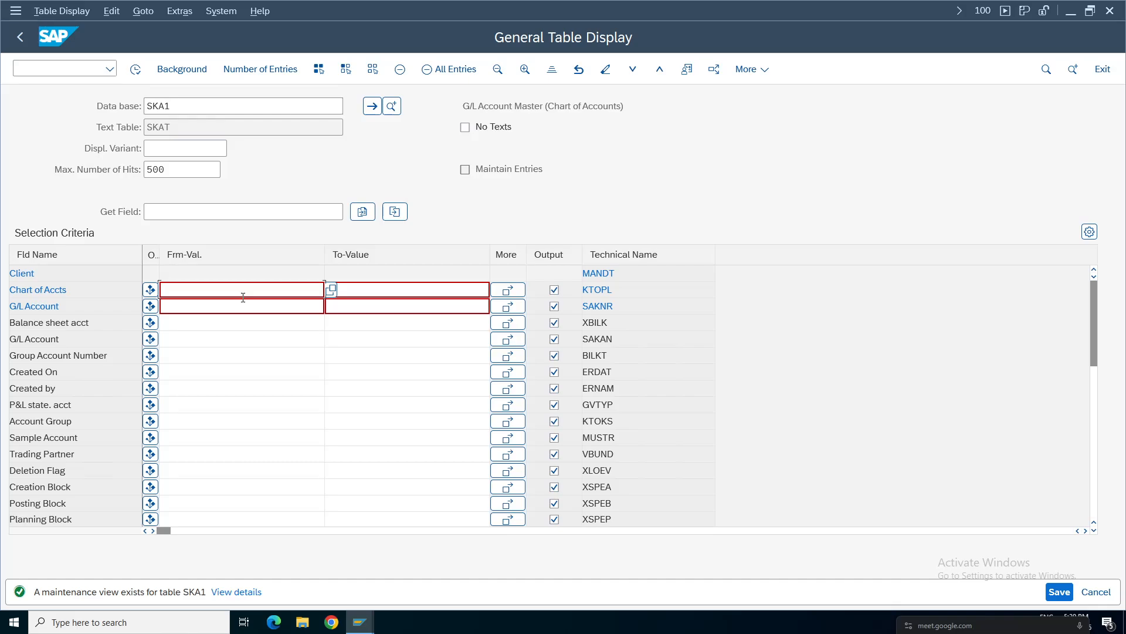
pyautogui.write('TCSC')
pyautogui.click(135, 69)
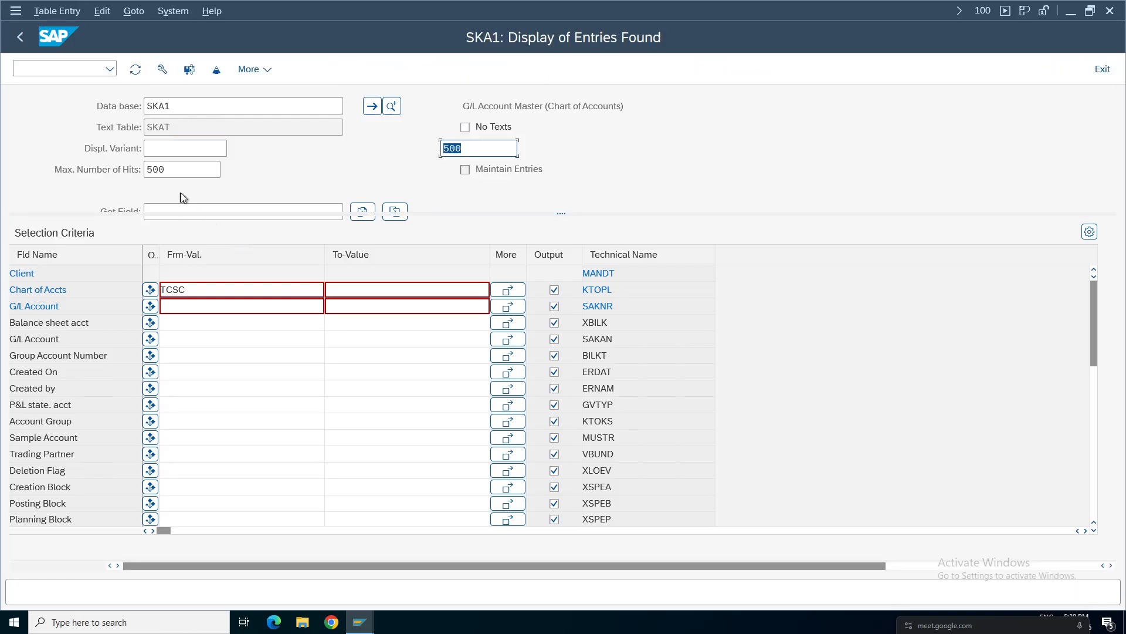
pyautogui.click(204, 128)
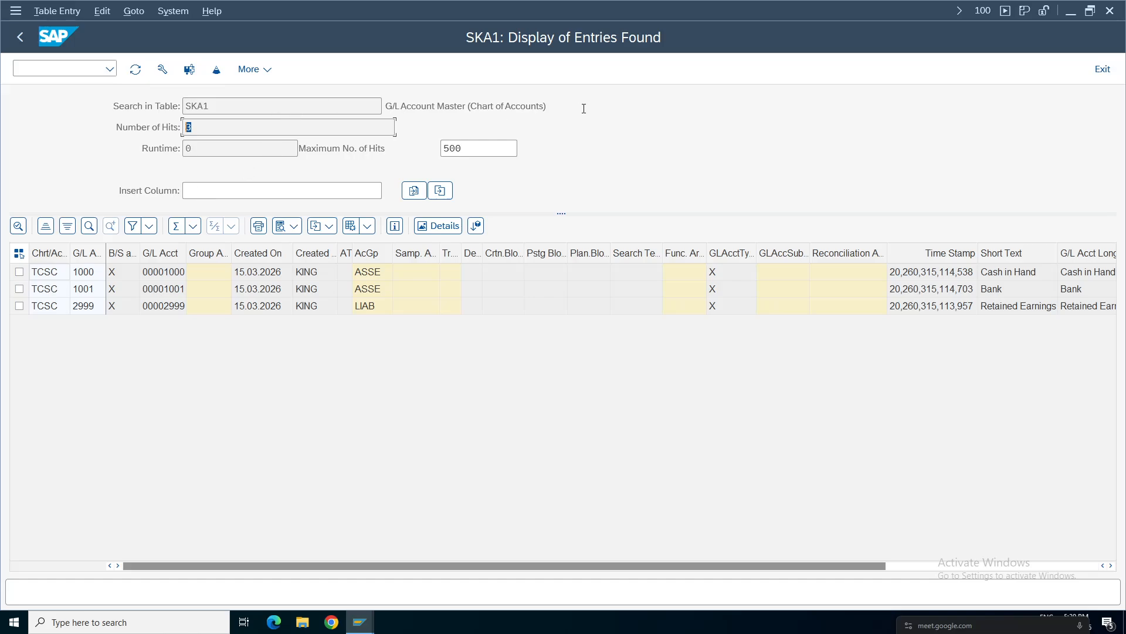
pyautogui.moveTo(583, 105); pyautogui.dragTo(415, 101)
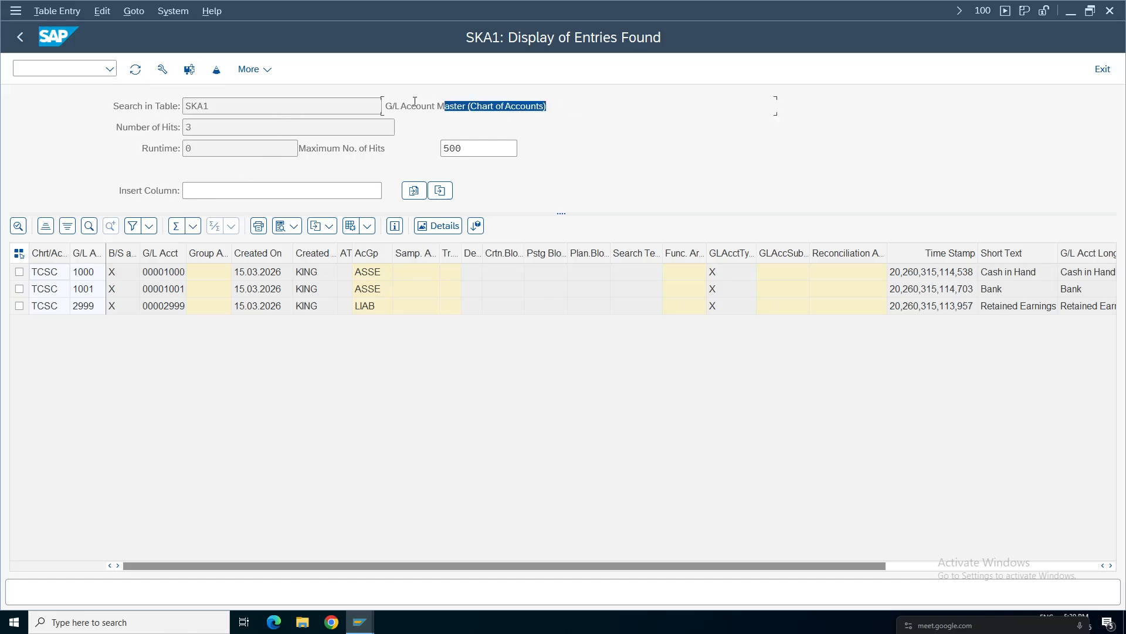
# Step: Go through the account group and G/L account type values of accounts 1000, 1001 and 2999
pyautogui.click(368, 272)
pyautogui.click(362, 292)
pyautogui.click(362, 306)
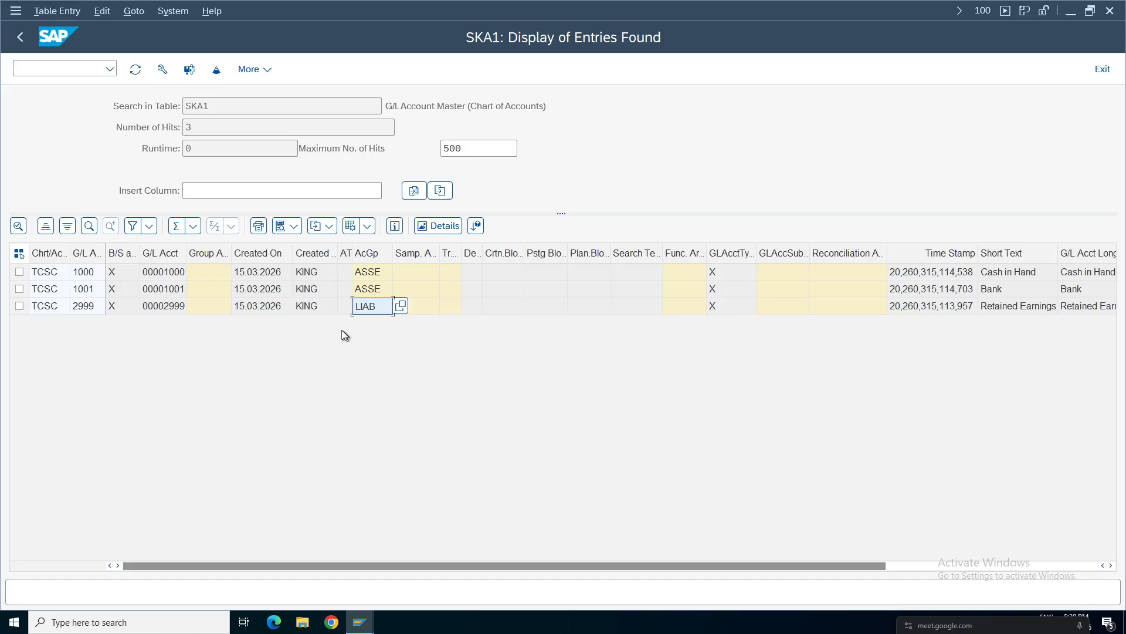
pyautogui.click(732, 273)
pyautogui.click(727, 288)
pyautogui.click(728, 306)
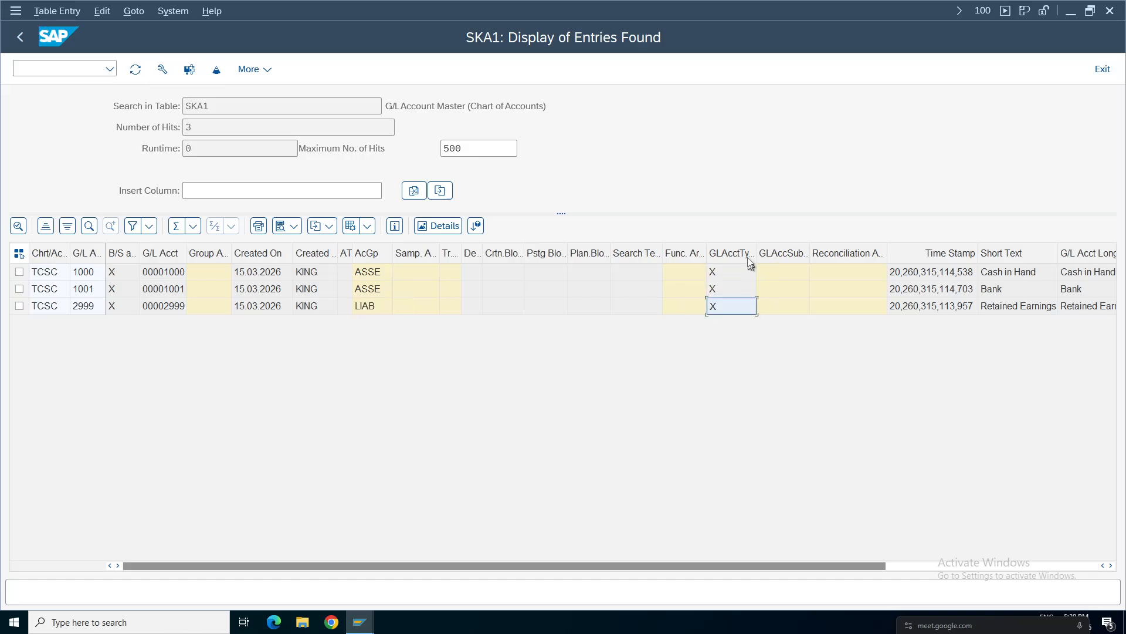
# Step: View the possible G/L account type values for account 1000 and close the value list
pyautogui.click(748, 257)
pyautogui.click(749, 271)
pyautogui.click(765, 272)
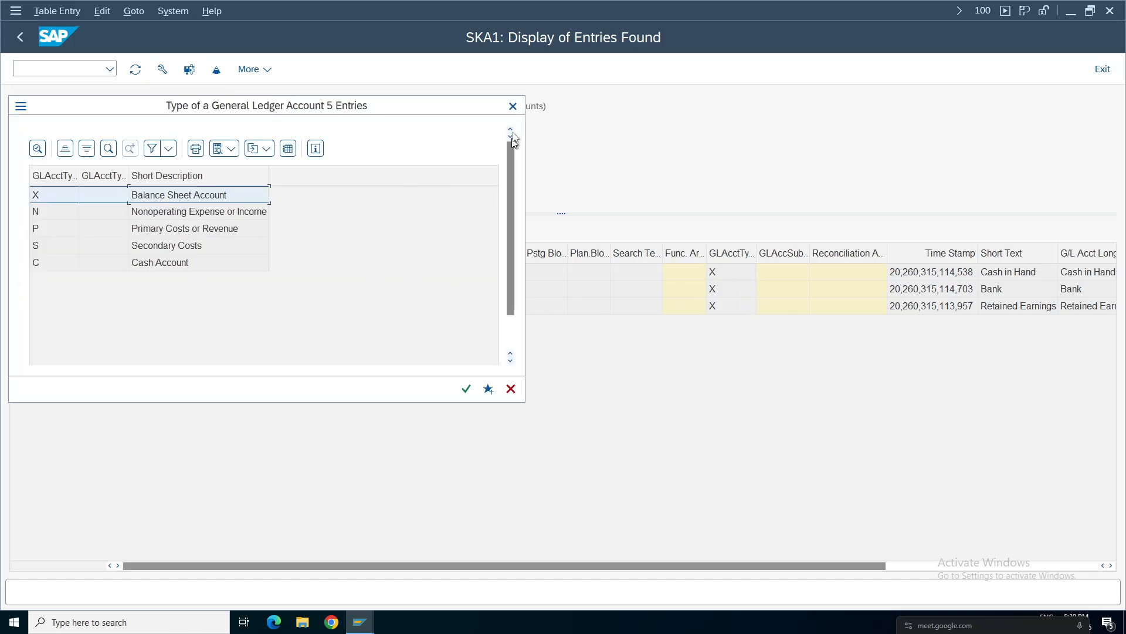
pyautogui.click(513, 107)
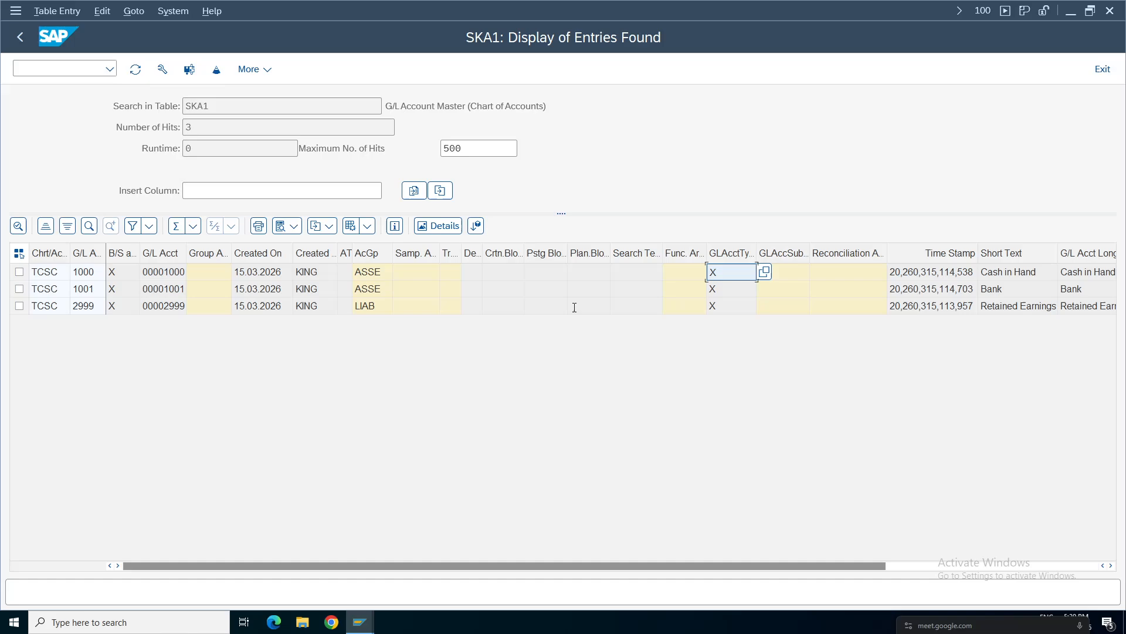
# Step: Review the short text and long text columns of the SKA1 entries, then point out account 1000's G/L account type
pyautogui.click(906, 303)
pyautogui.press('Right')
pyautogui.press('Right')
pyautogui.press('Right')
pyautogui.press('Right')
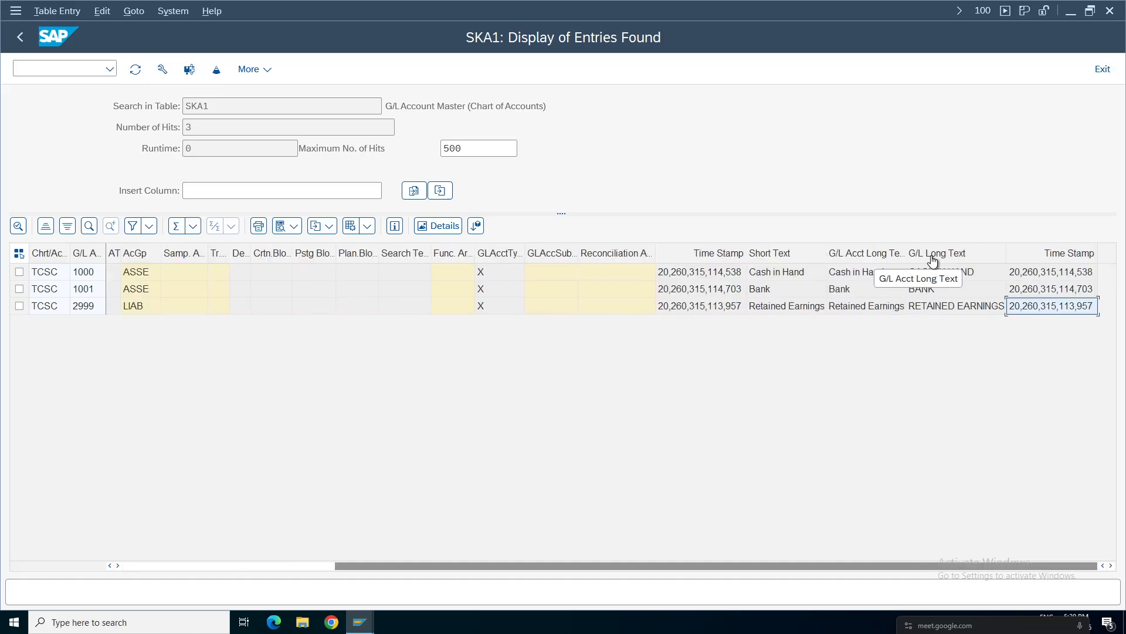
pyautogui.click(772, 272)
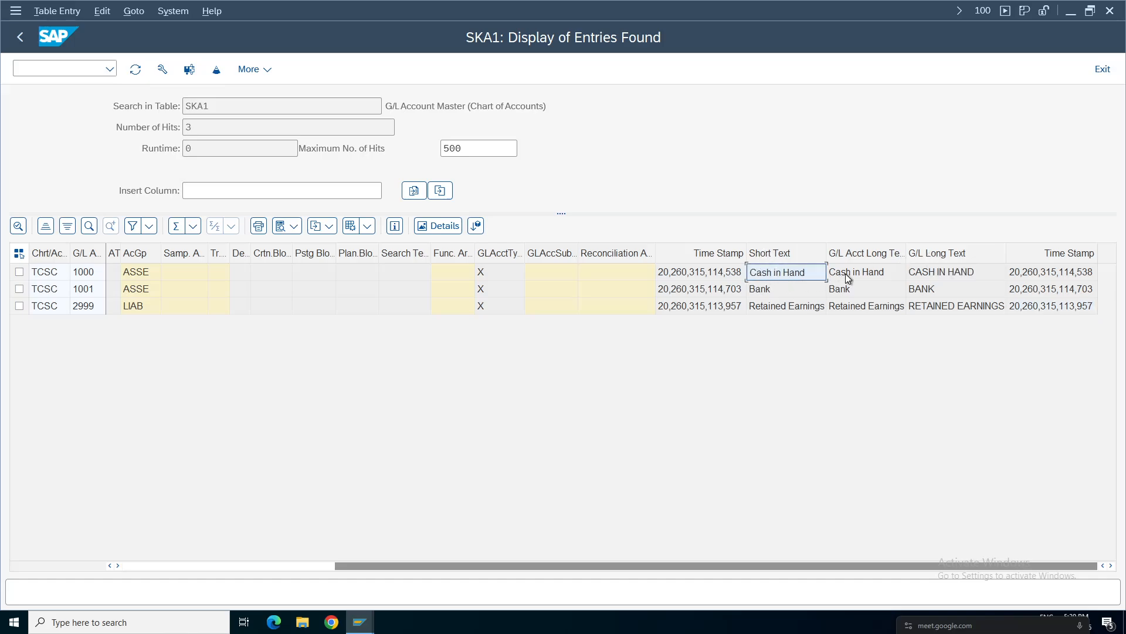
pyautogui.click(846, 274)
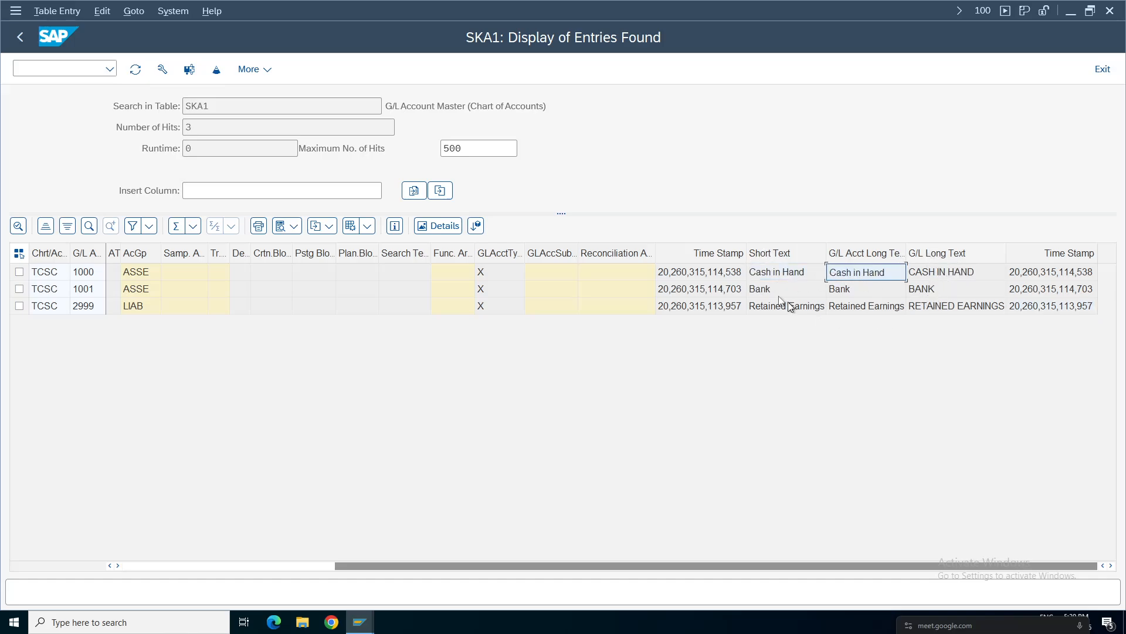
pyautogui.click(781, 273)
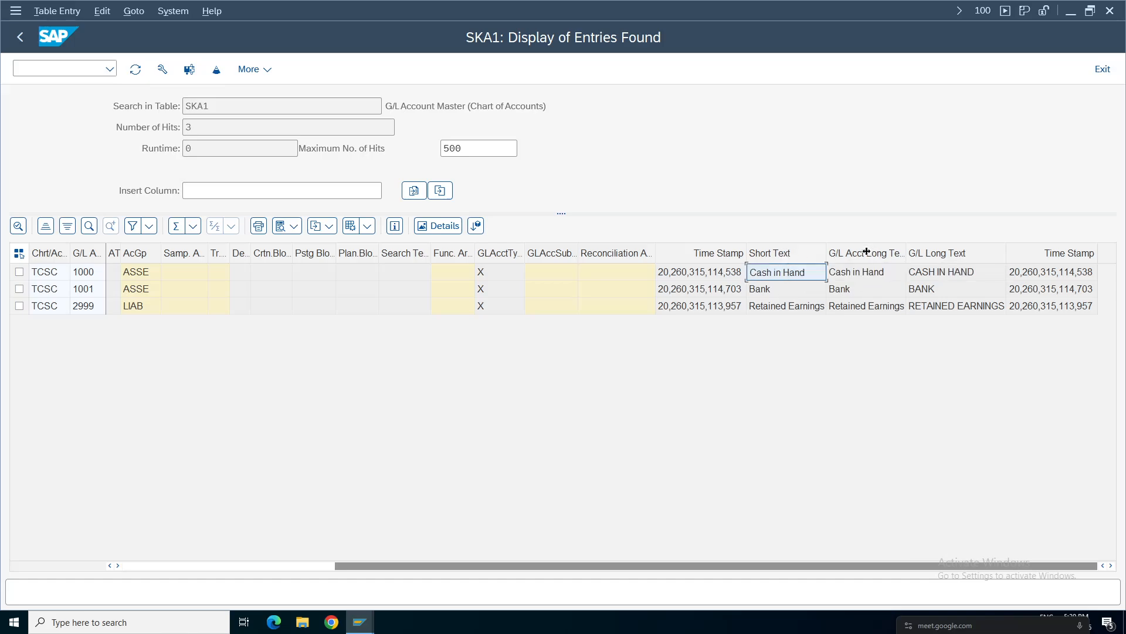
pyautogui.click(859, 268)
pyautogui.click(490, 274)
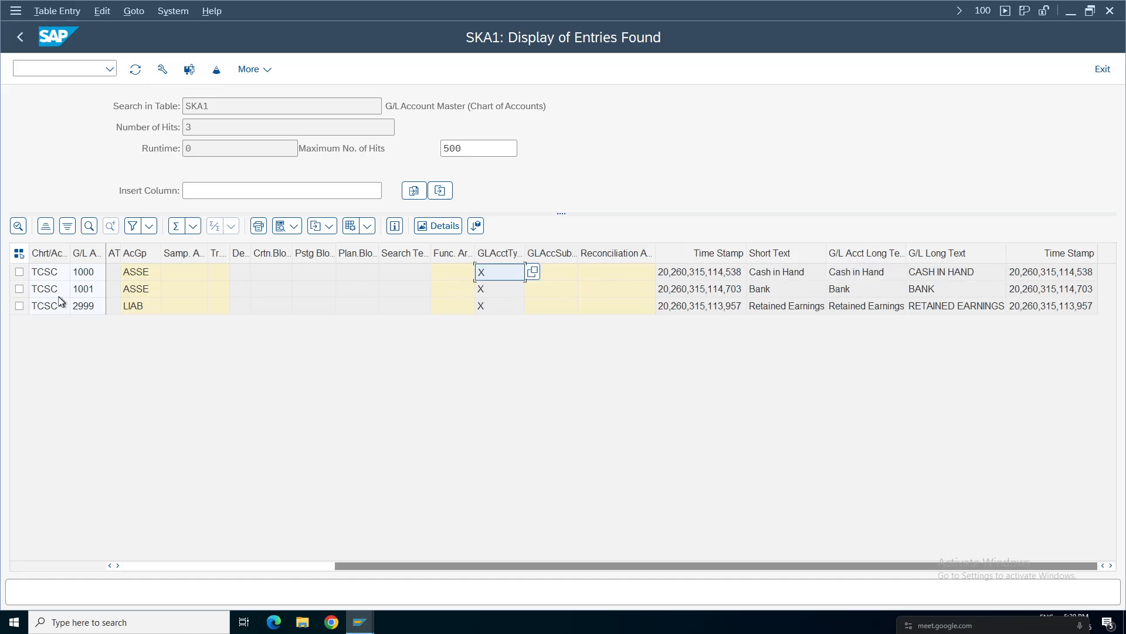
# Step: Return to the first columns of the SKA1 entries and highlight the description G/L Account Master (Chart of Accounts)
pyautogui.click(133, 275)
pyautogui.press('Left')
pyautogui.press('Left')
pyautogui.press('Left')
pyautogui.press('Left')
pyautogui.press('Left')
pyautogui.press('Left')
pyautogui.press('Left')
pyautogui.press('Left')
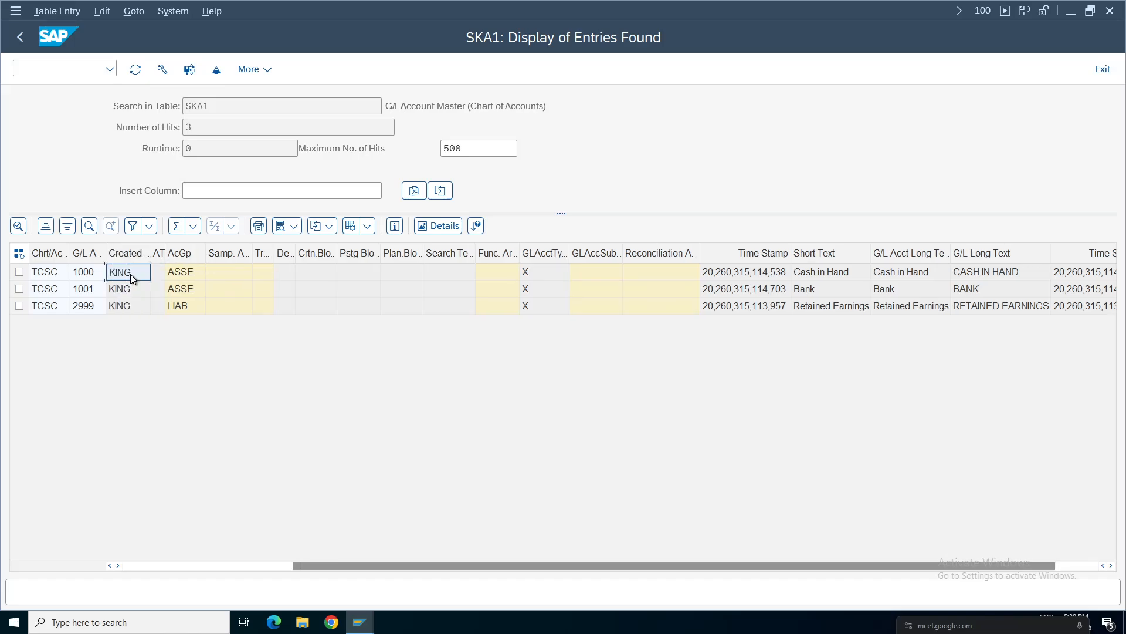
pyautogui.moveTo(585, 108); pyautogui.dragTo(354, 107)
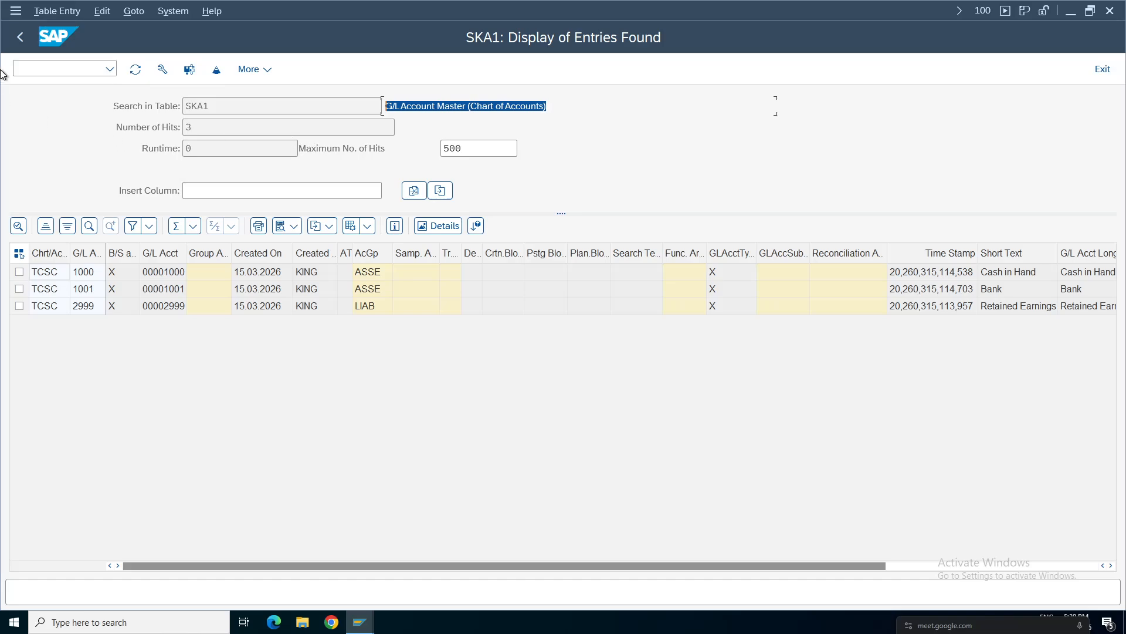
# Step: Return to the General Table Display selection screen, load table SKB1, and highlight the table name
pyautogui.hotkey('shift', 'Tab')
pyautogui.click(20, 37)
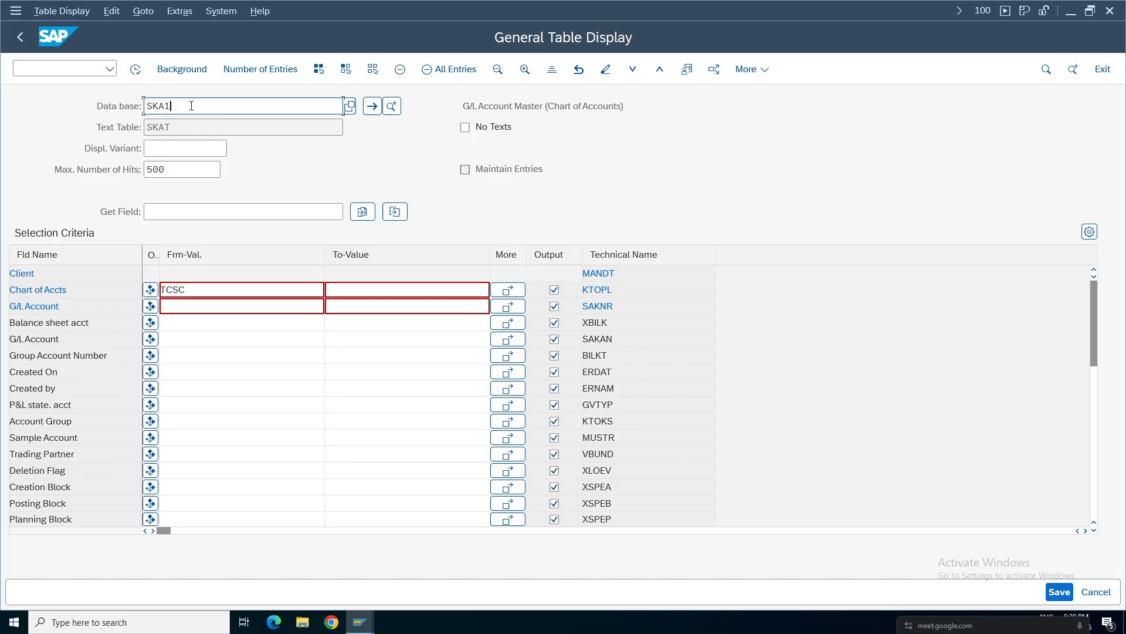
pyautogui.press('BackSpace')
pyautogui.press('BackSpace')
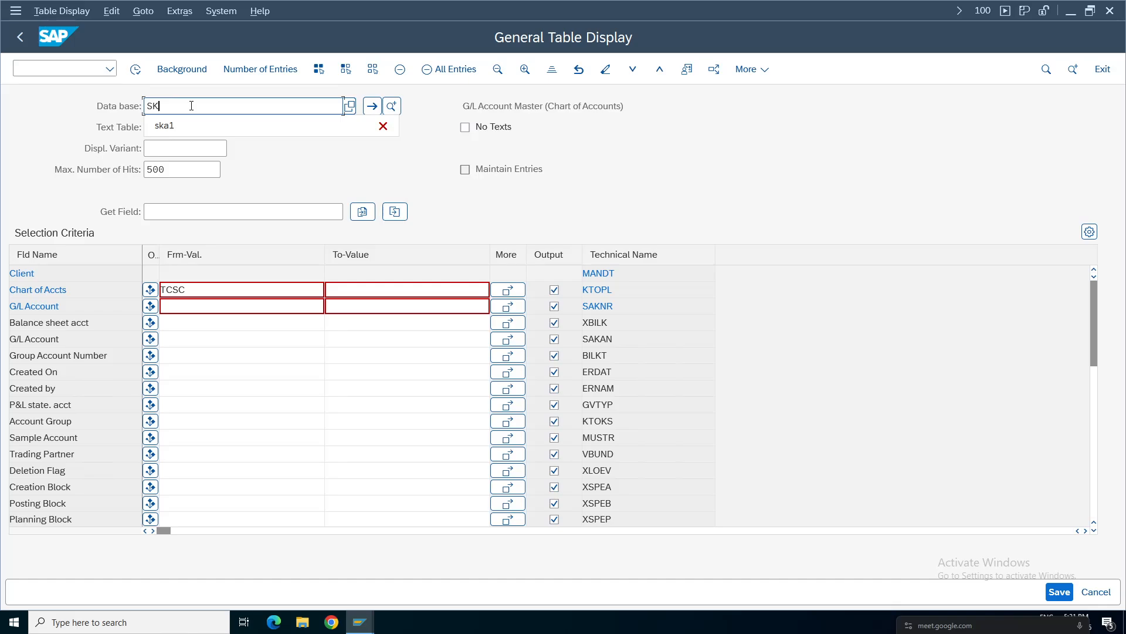
pyautogui.write('B1')
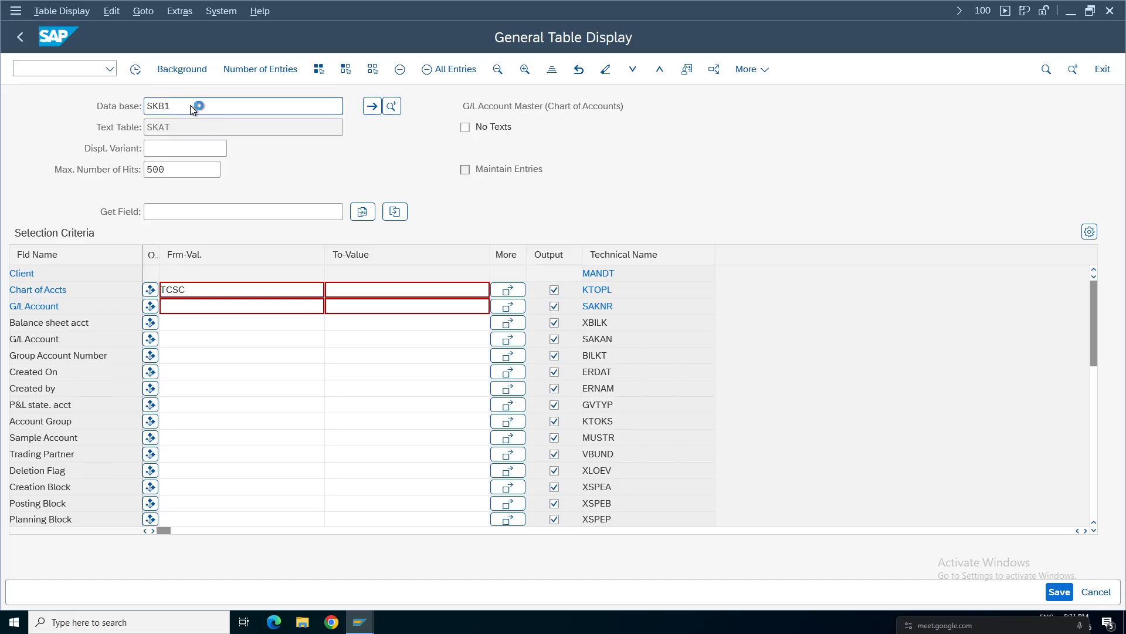
pyautogui.press('Return')
pyautogui.moveTo(174, 106); pyautogui.dragTo(120, 104)
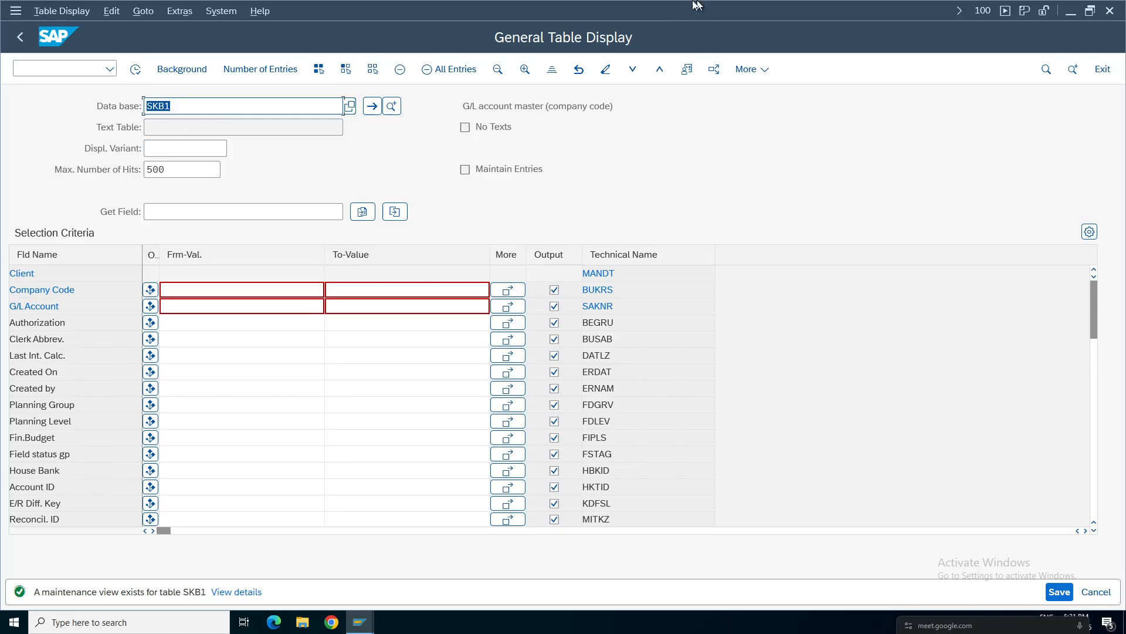
# Step: Switch to the Google Sheets notes, open the Configuration Settings sheet, and move down to the FS00 entries in rows 38 and 39
pyautogui.click(661, 11)
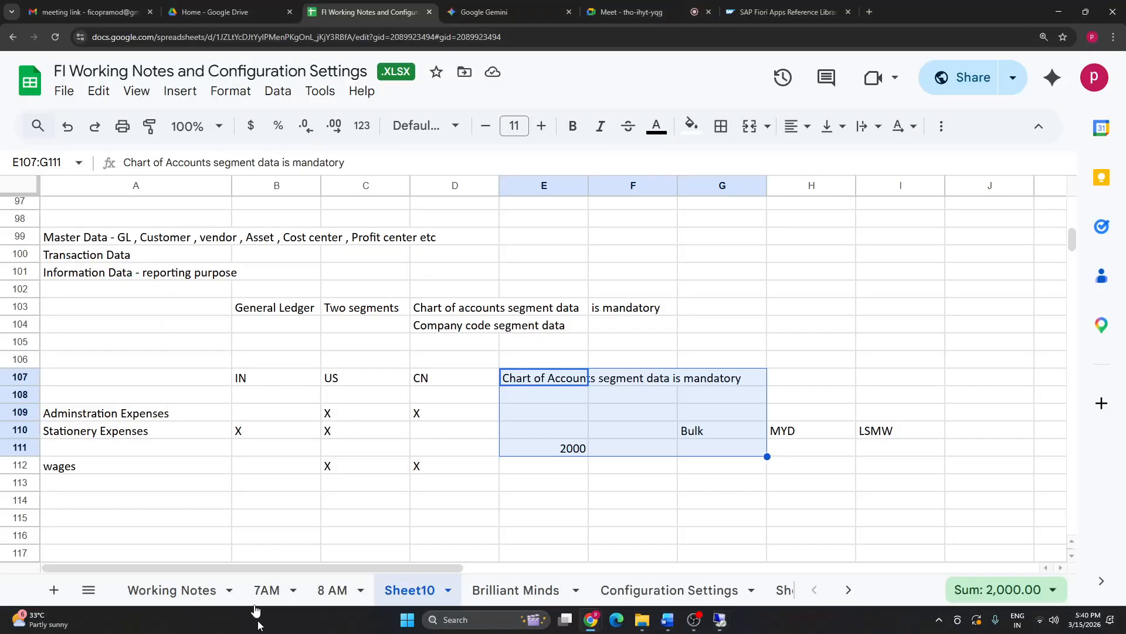
pyautogui.click(669, 588)
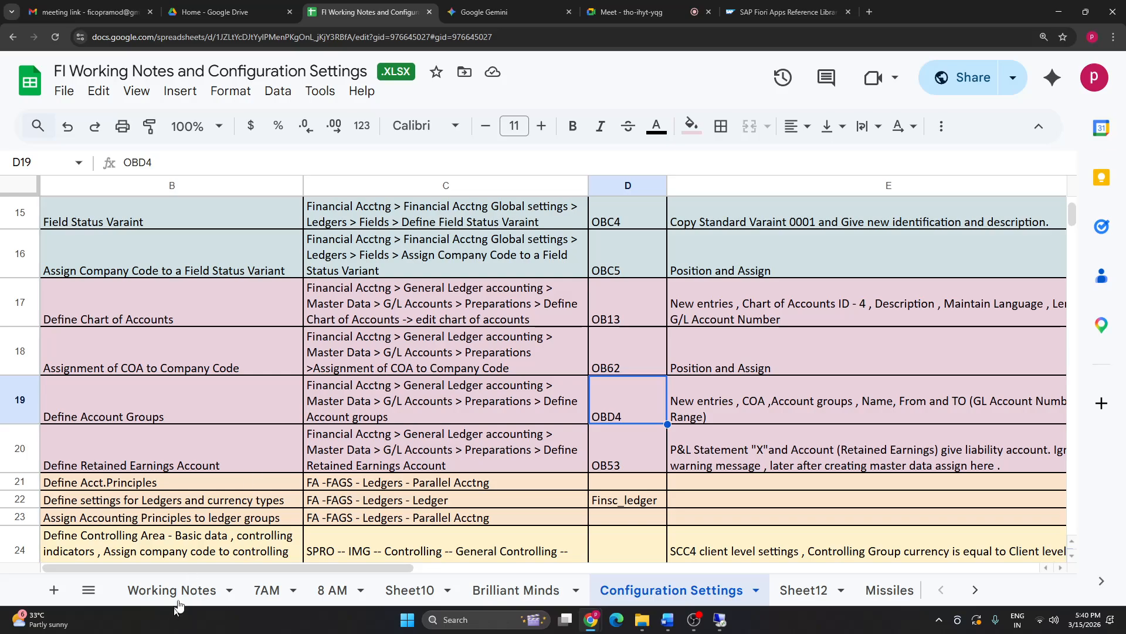
pyautogui.click(115, 555)
pyautogui.press('Down')
pyautogui.press('Down')
pyautogui.press('Down')
pyautogui.press('Down')
pyautogui.press('Down')
pyautogui.press('Down')
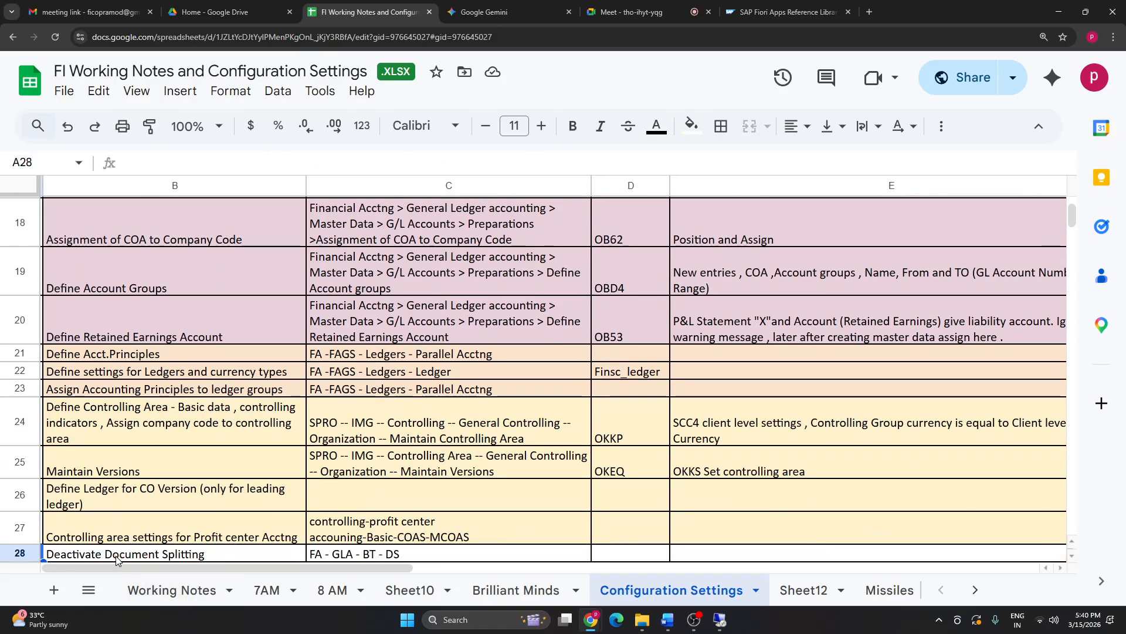
pyautogui.press('Right')
pyautogui.press('Right')
pyautogui.press('Right')
pyautogui.press('Right')
pyautogui.press('Right')
pyautogui.press('Down')
pyautogui.press('Down')
pyautogui.press('Down')
pyautogui.press('Down')
pyautogui.press('Down')
pyautogui.press('Down')
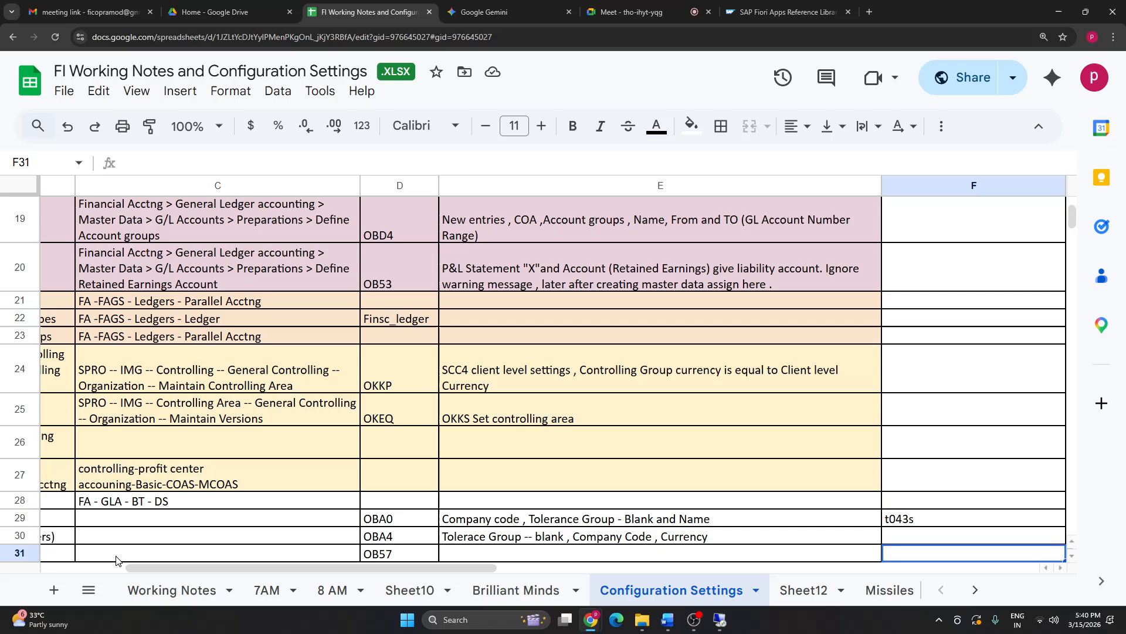
pyautogui.press('Down')
pyautogui.press('Down')
pyautogui.press('Down')
pyautogui.press('Down')
pyautogui.press('Down')
pyautogui.press('Down')
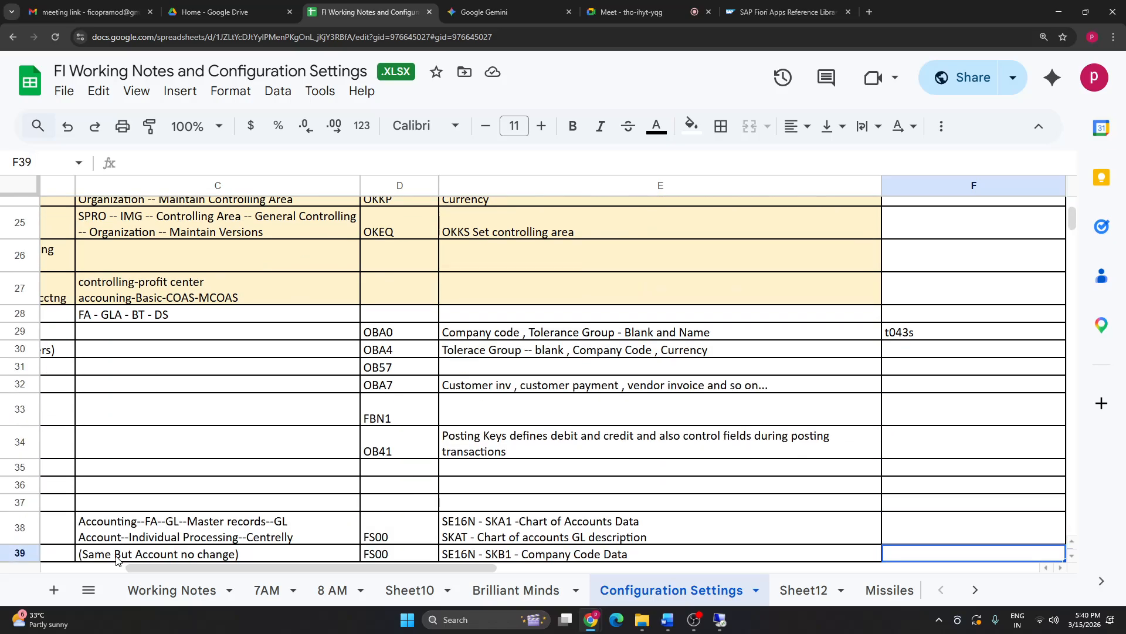
# Step: Point out the SE16N notes for SKA1, SKAT and SKB1 in E38:E39, then move back to cell B38
pyautogui.click(487, 385)
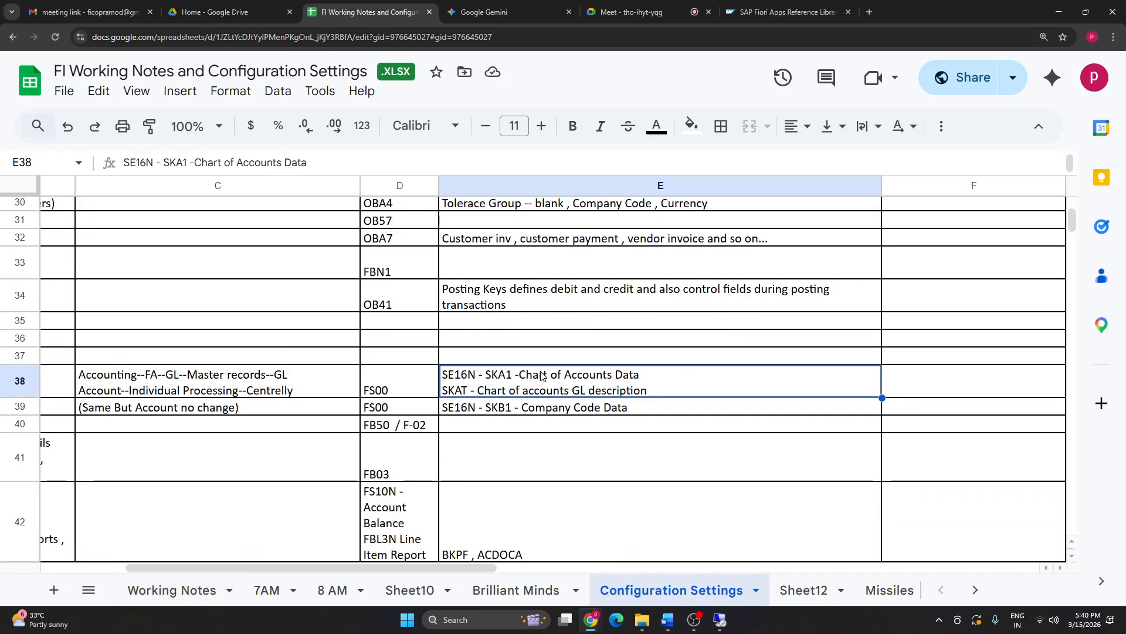
pyautogui.click(636, 406)
pyautogui.moveTo(637, 406); pyautogui.dragTo(405, 407)
pyautogui.click(655, 377)
pyautogui.doubleClick(655, 378)
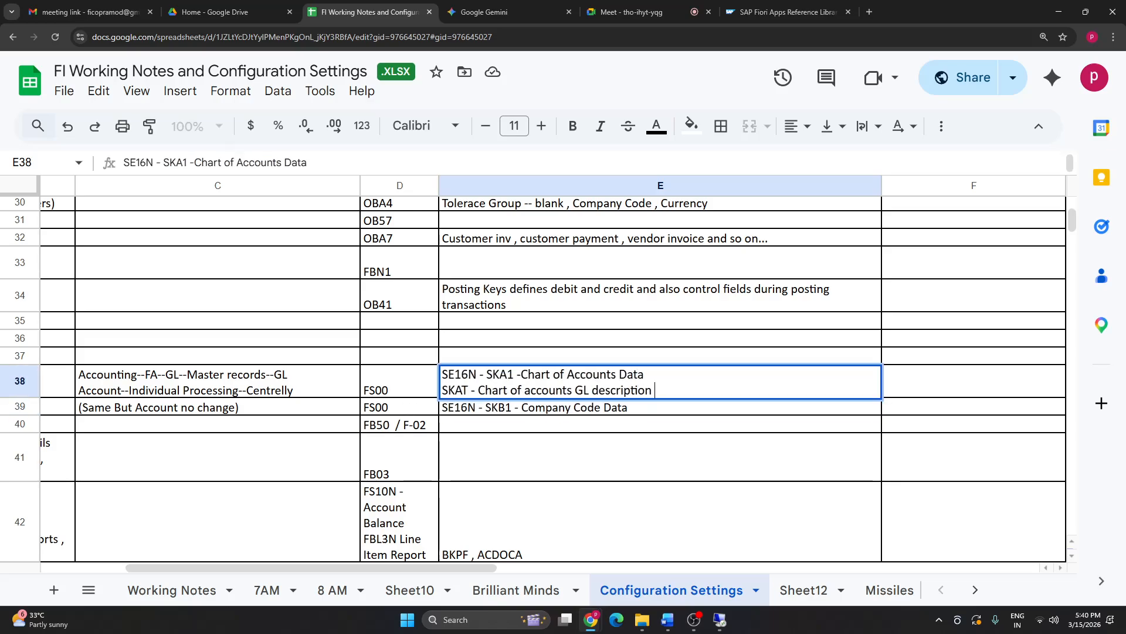
pyautogui.moveTo(655, 378); pyautogui.dragTo(407, 374)
pyautogui.click(629, 394)
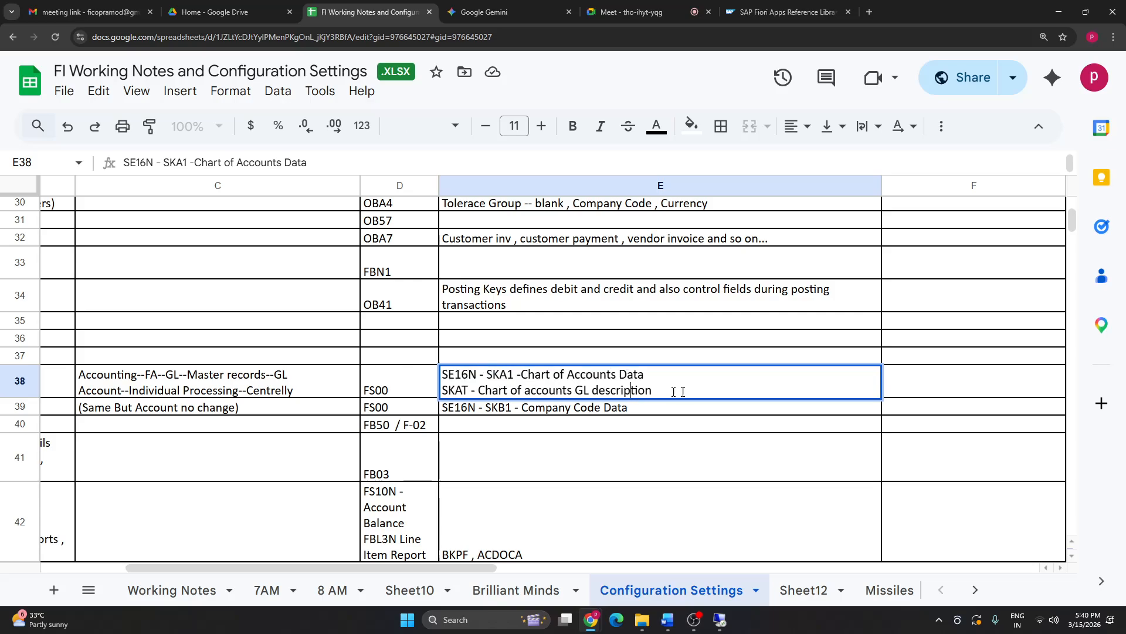
pyautogui.moveTo(503, 391); pyautogui.dragTo(443, 392)
pyautogui.click(147, 394)
pyautogui.press('Left')
pyautogui.press('Left')
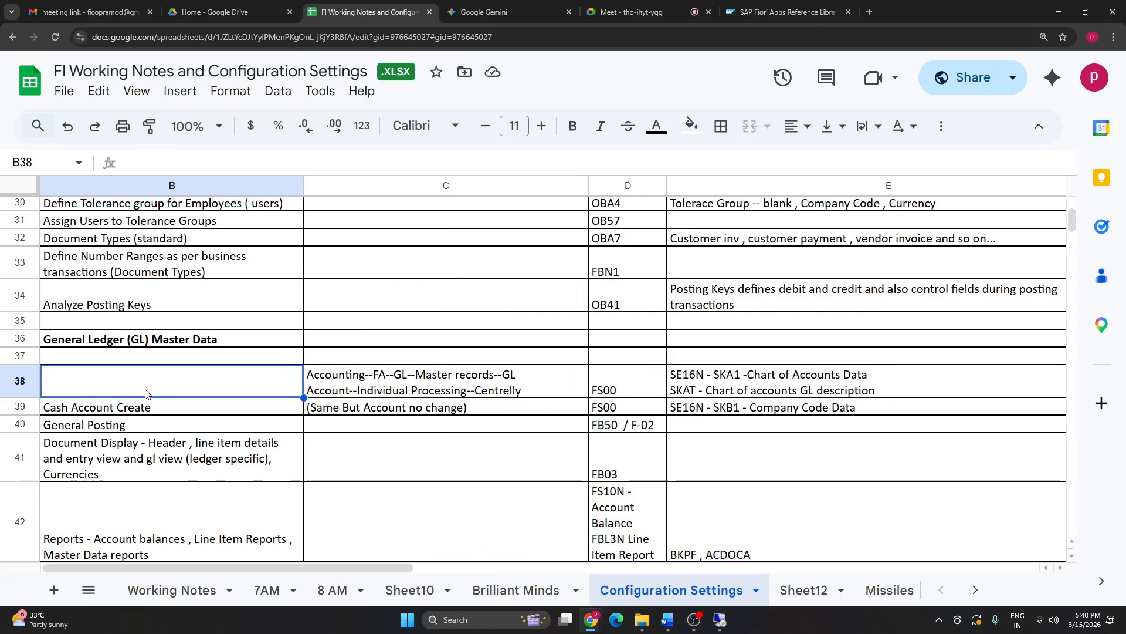
# Step: Switch back to SAP and restrict the SKB1 selection to company code TCSI
pyautogui.click(720, 620)
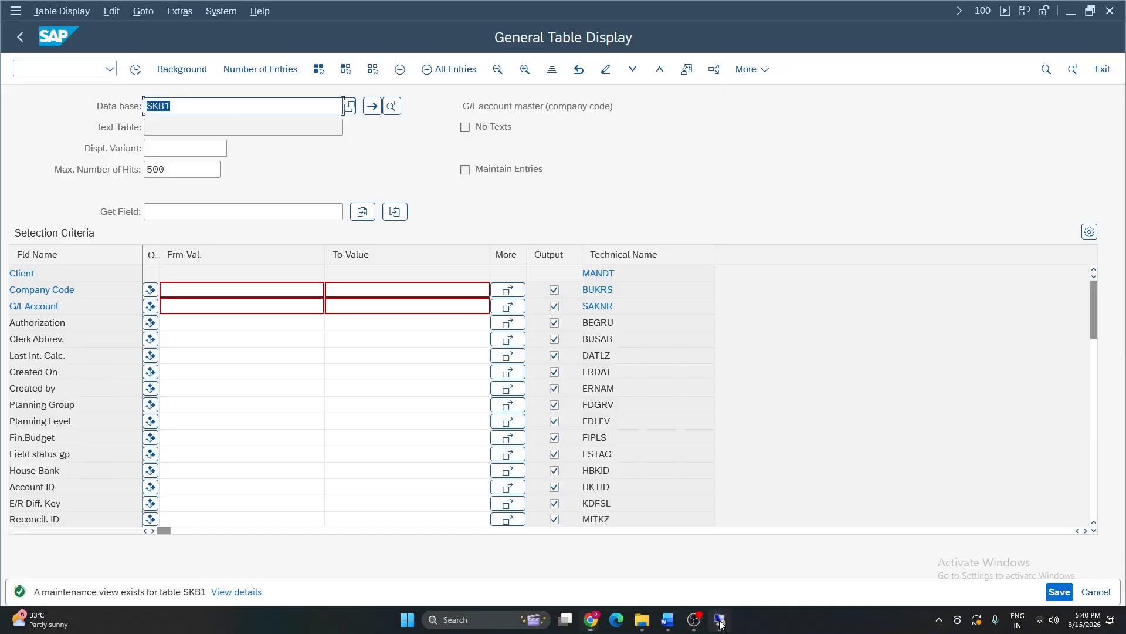
pyautogui.click(199, 288)
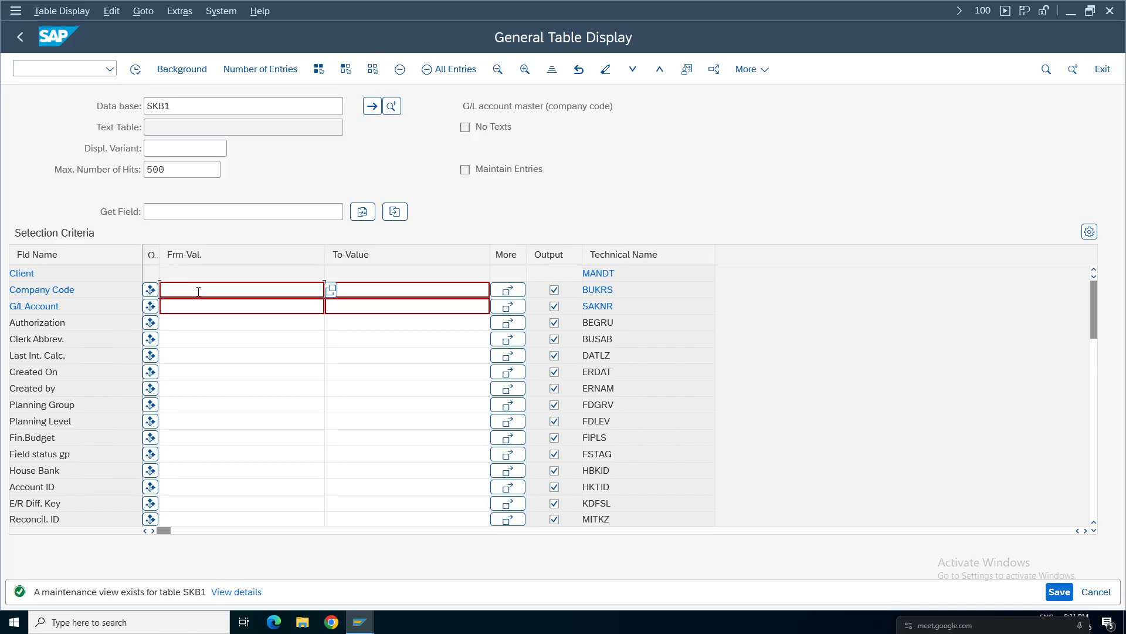
pyautogui.write('tc')
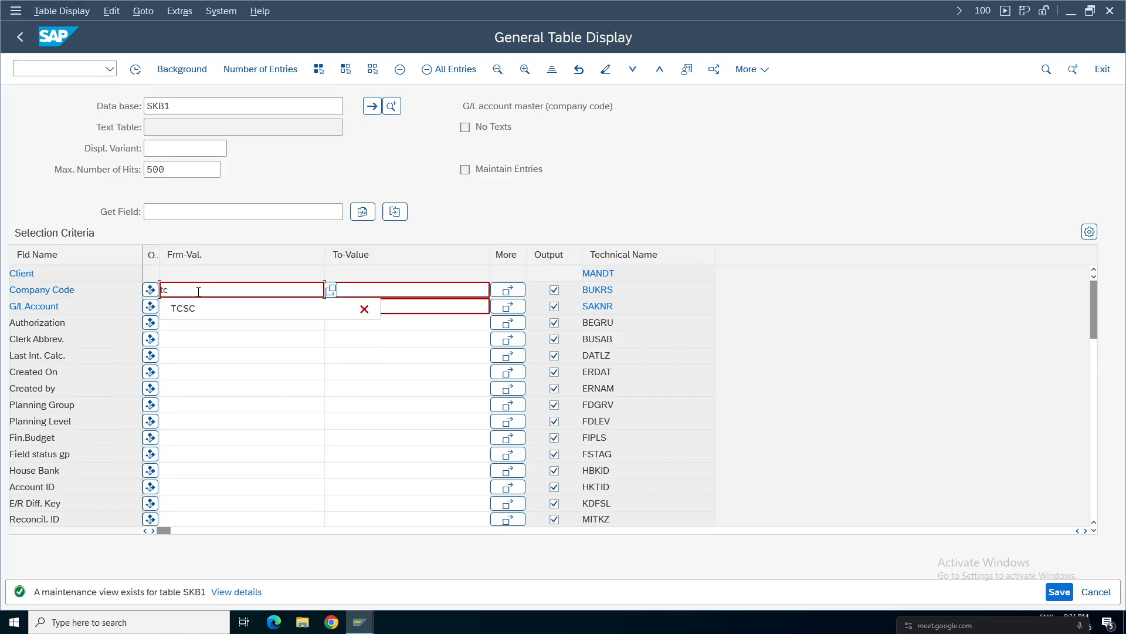
pyautogui.write('si')
pyautogui.press('Return')
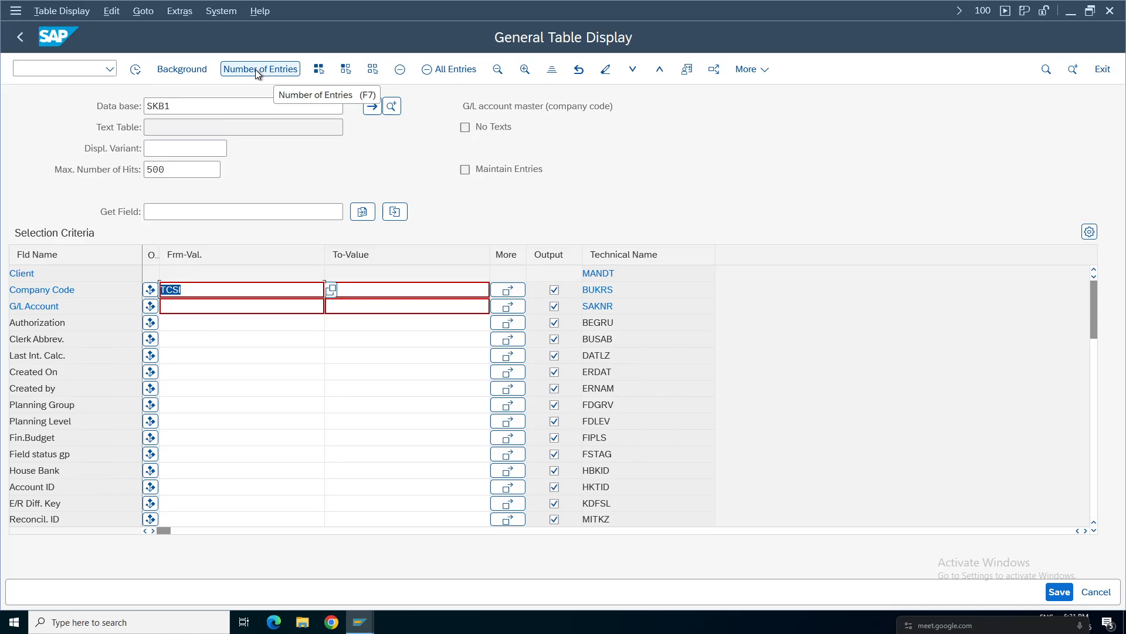
# Step: Check the number of SKB1 entries for TCSI, display them, and highlight the table's description
pyautogui.click(255, 70)
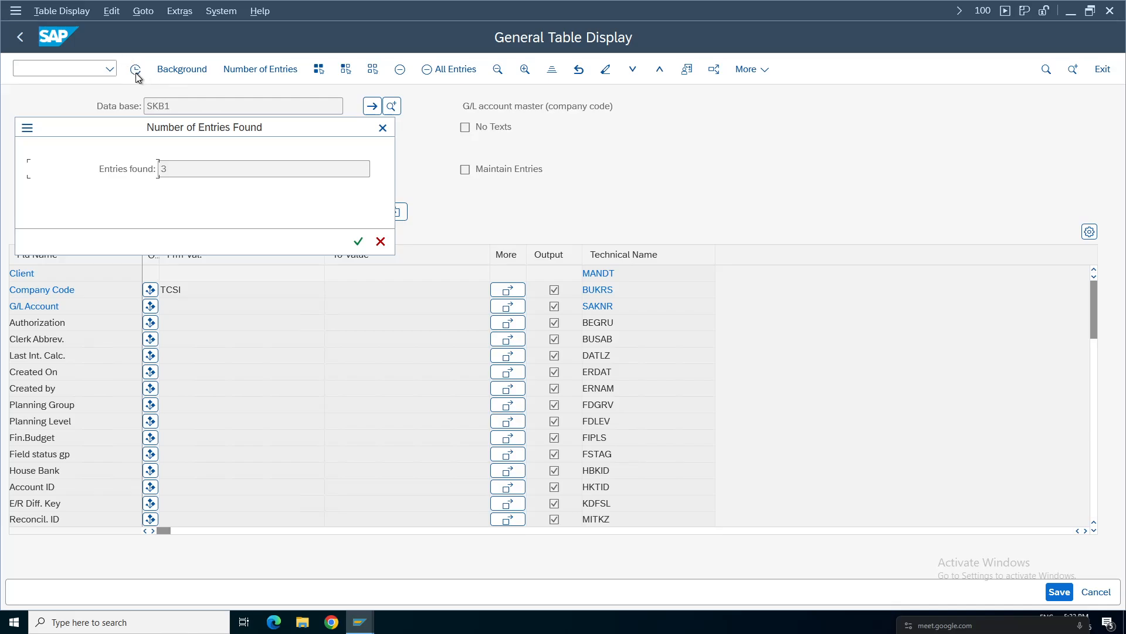
pyautogui.click(382, 127)
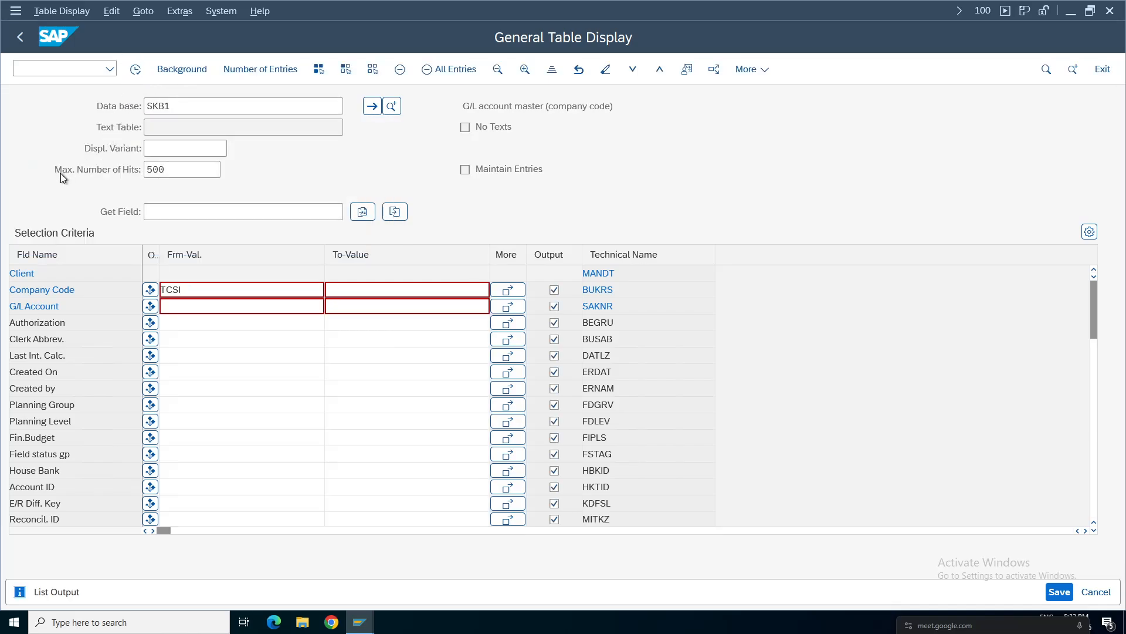
pyautogui.press('F8')
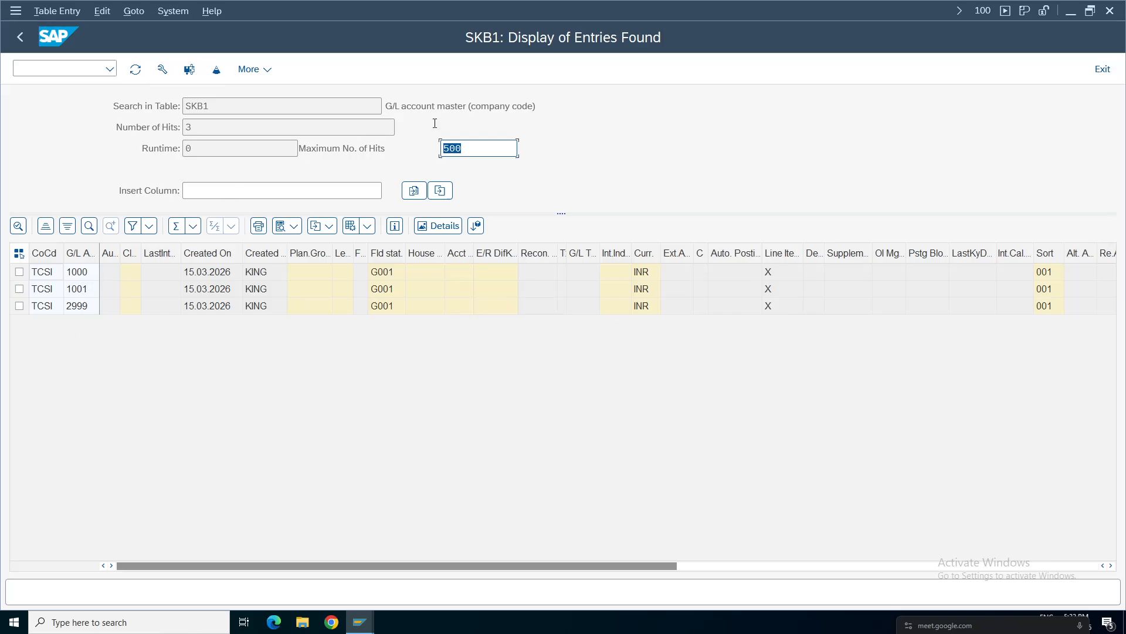
pyautogui.click(562, 110)
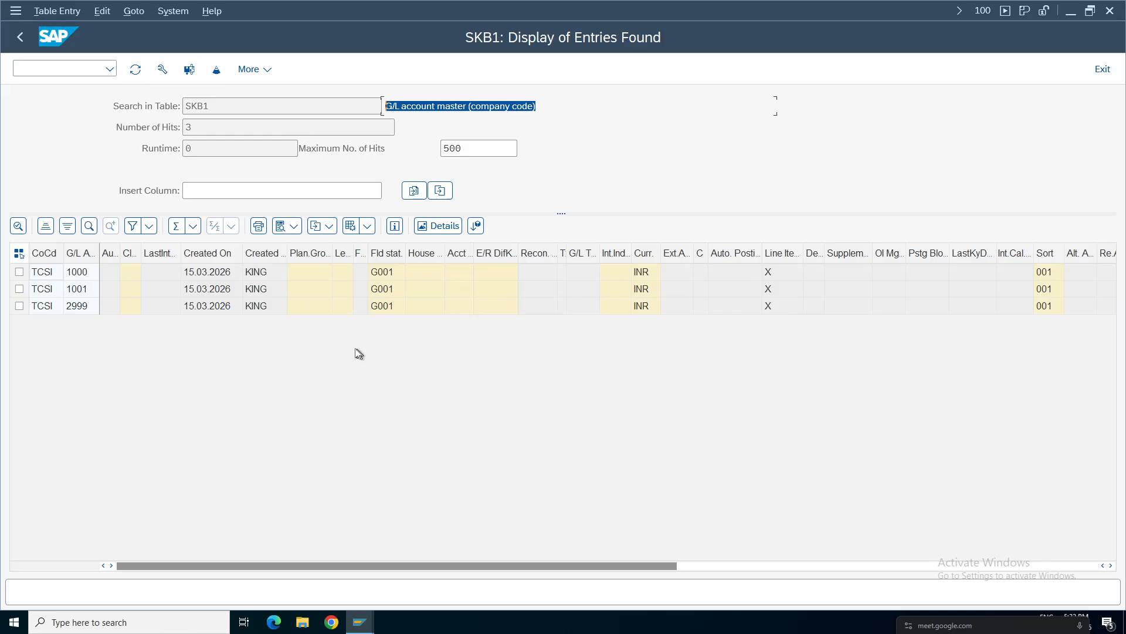
# Step: Examine the currency, sort key, field status group, creator and creation date of the SKB1 entries
pyautogui.click(646, 275)
pyautogui.click(644, 291)
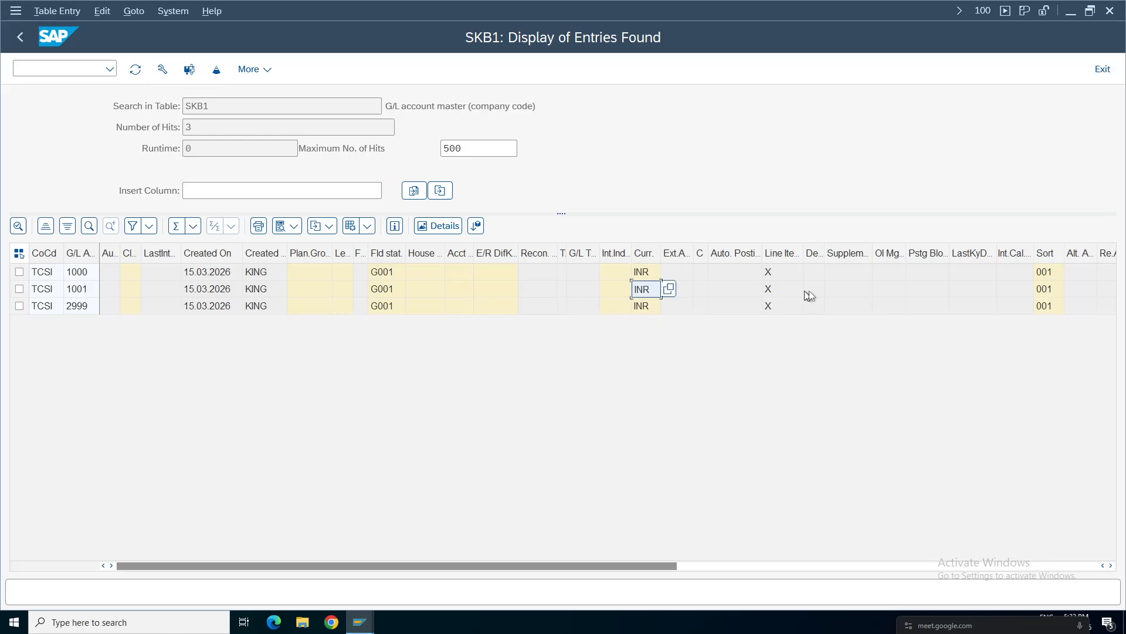
pyautogui.click(1046, 274)
pyautogui.click(1043, 306)
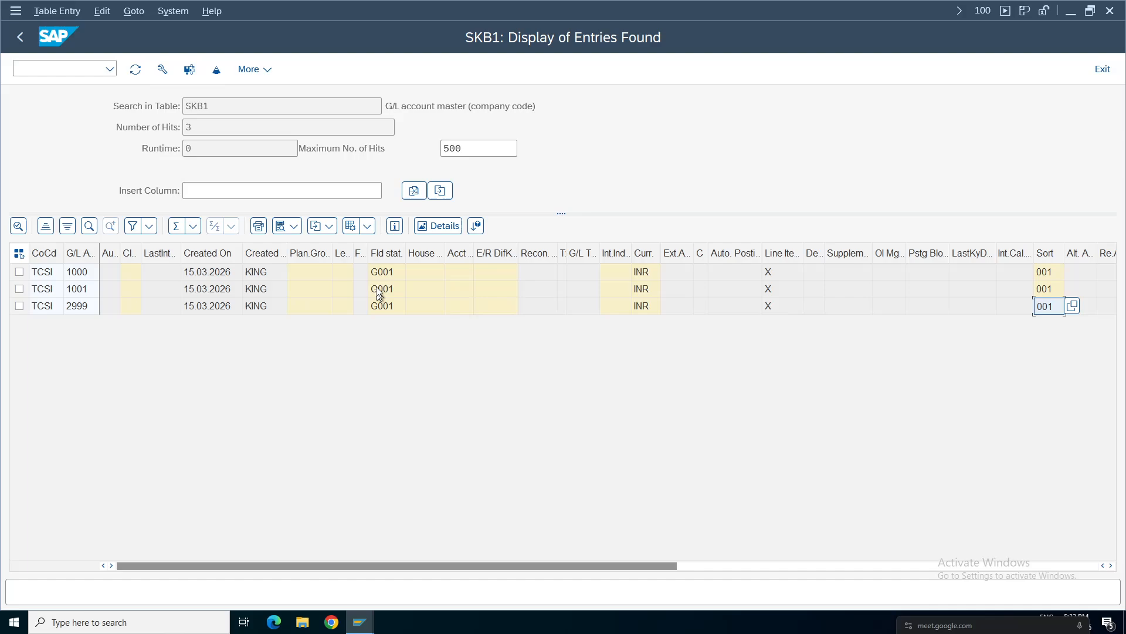
pyautogui.click(382, 292)
pyautogui.click(382, 307)
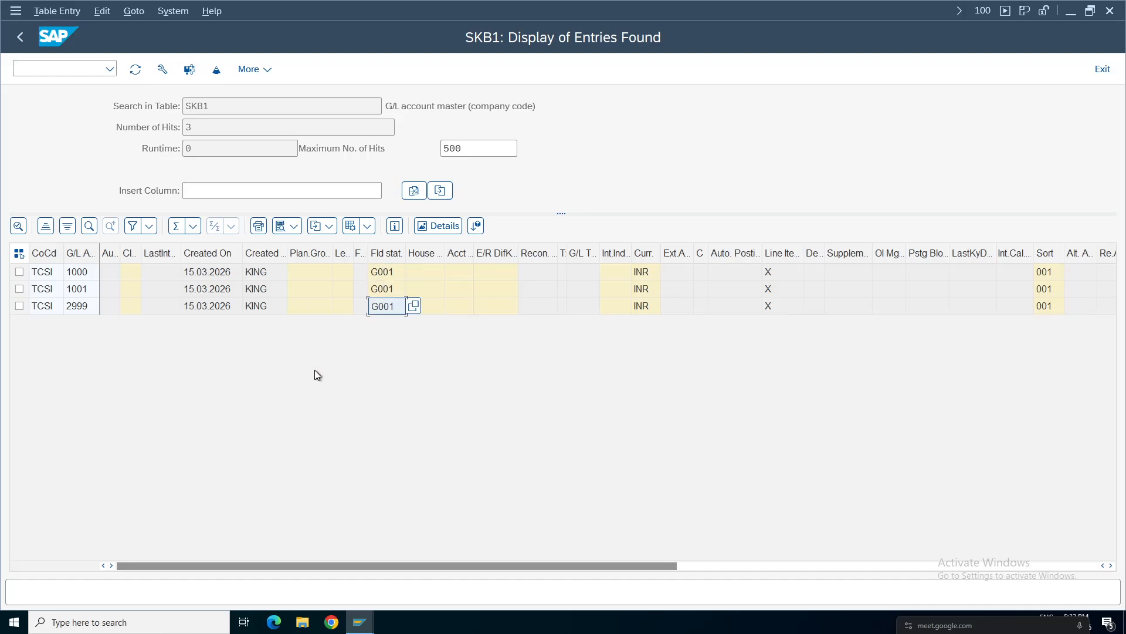
pyautogui.click(249, 309)
pyautogui.click(252, 289)
pyautogui.click(253, 274)
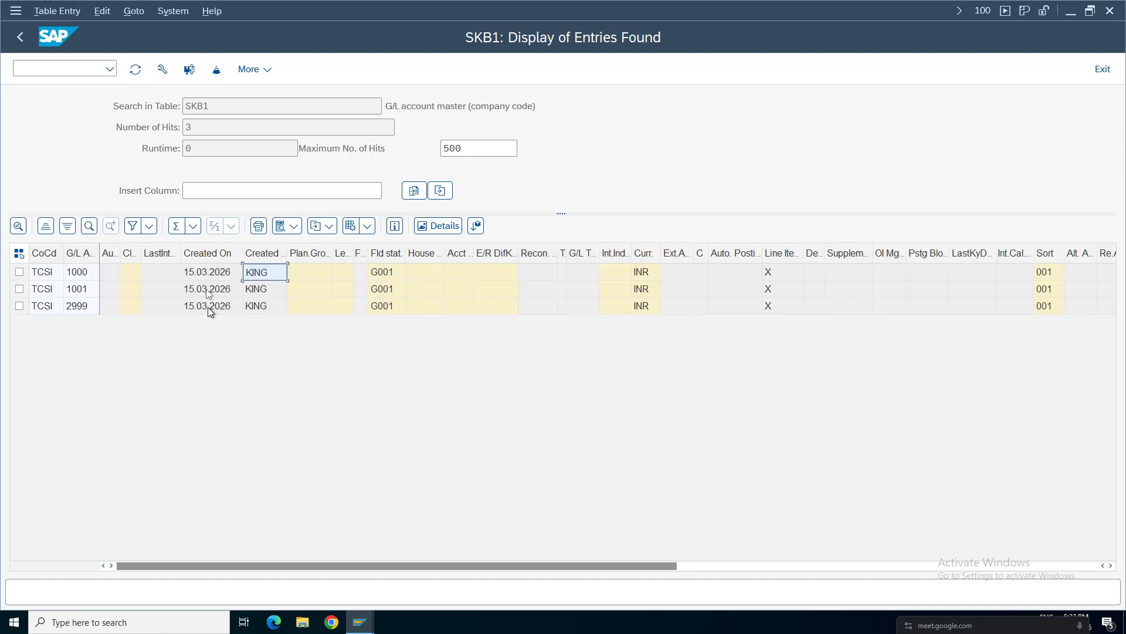
pyautogui.click(205, 274)
pyautogui.click(203, 291)
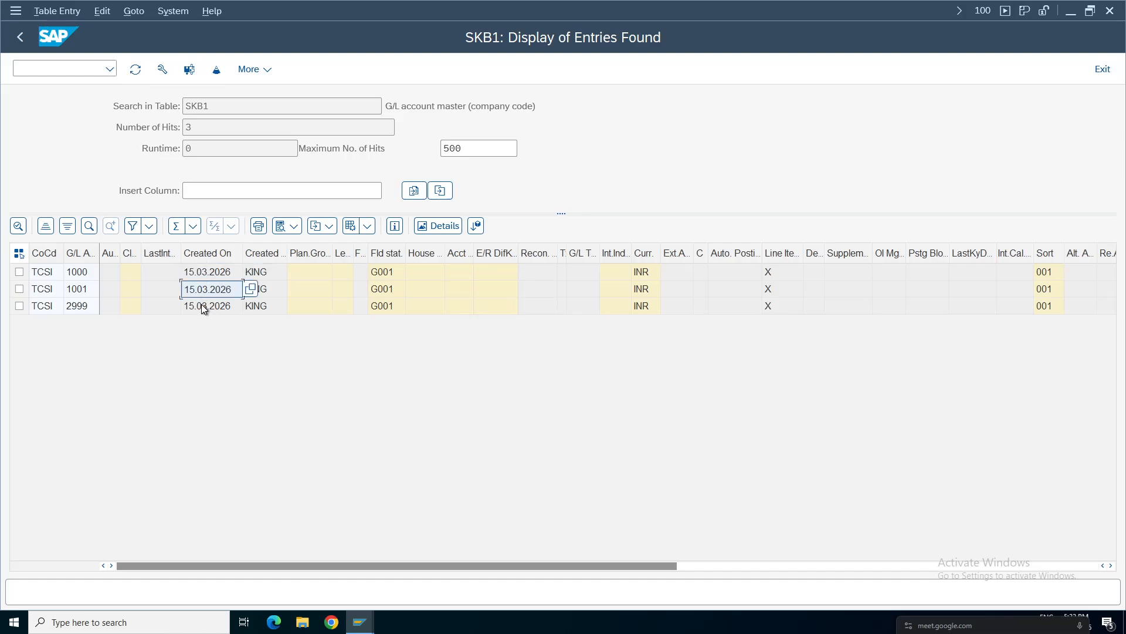
# Step: Return to the General Table Display selection screen and load table SKAT
pyautogui.click(20, 38)
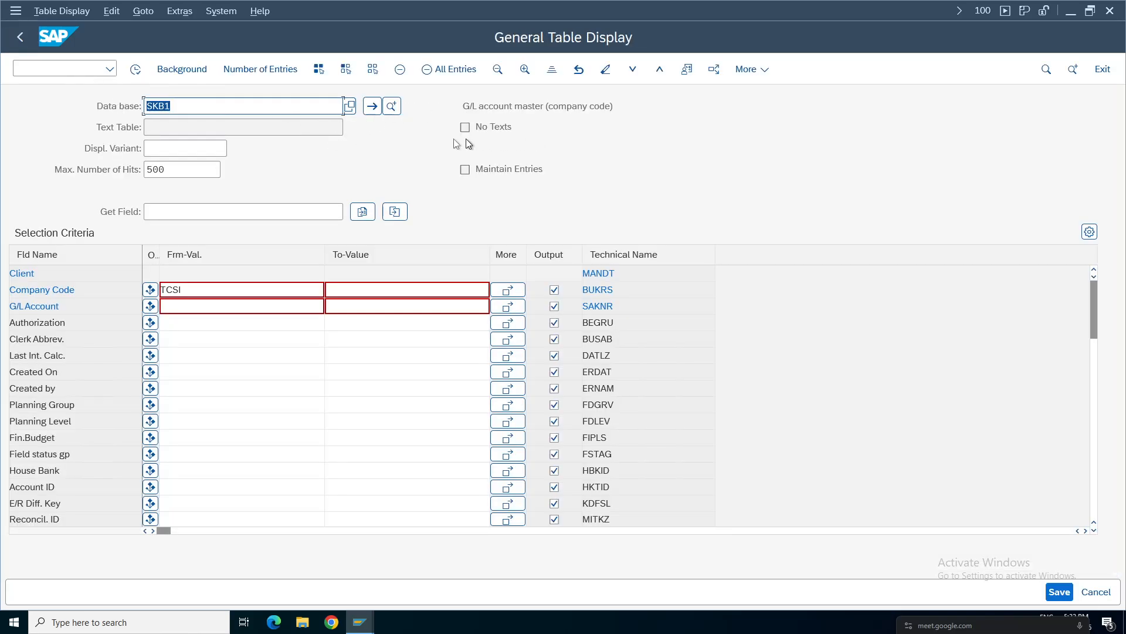
pyautogui.click(188, 108)
pyautogui.press('BackSpace')
pyautogui.press('BackSpace')
pyautogui.write('at')
pyautogui.press('Return')
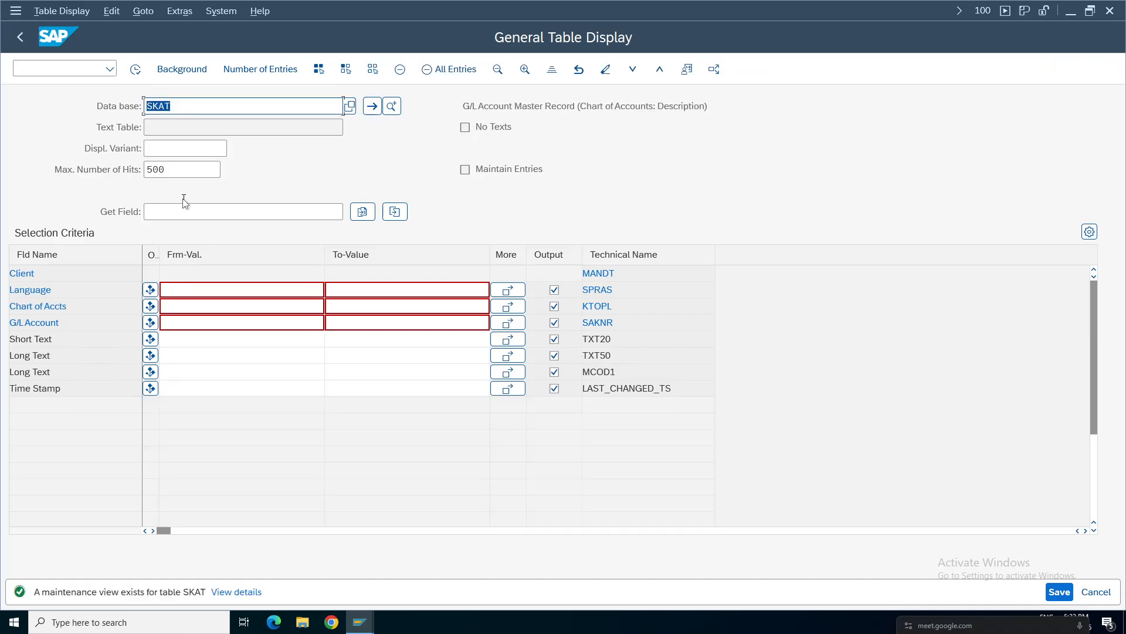
# Step: Restrict the SKAT selection to chart of accounts TCSC
pyautogui.click(186, 291)
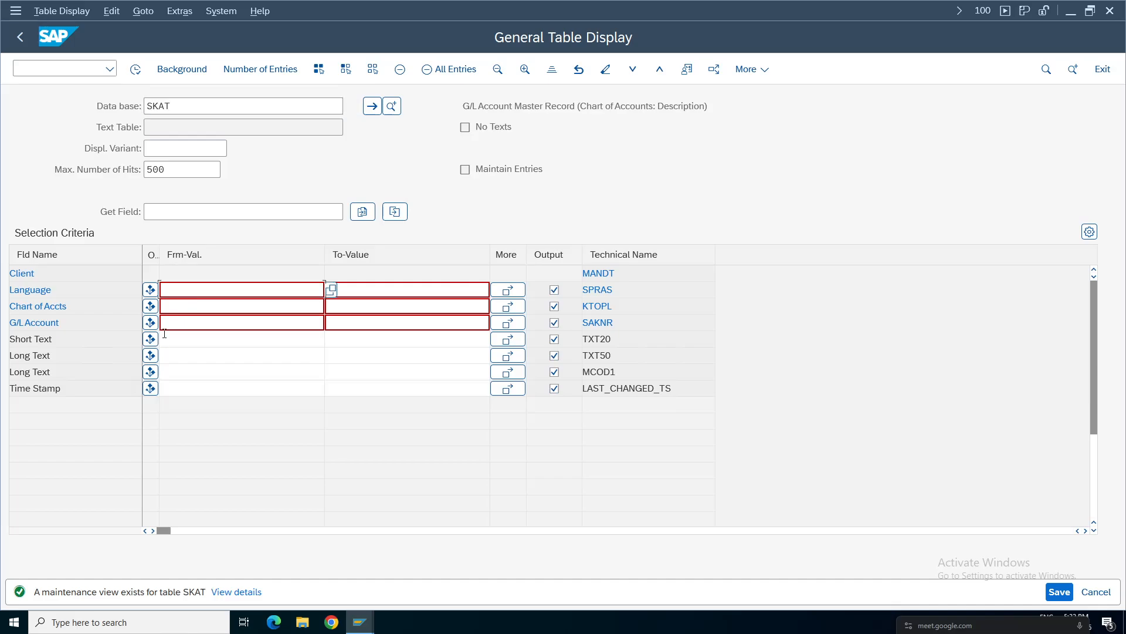
pyautogui.click(185, 306)
pyautogui.write('tcs')
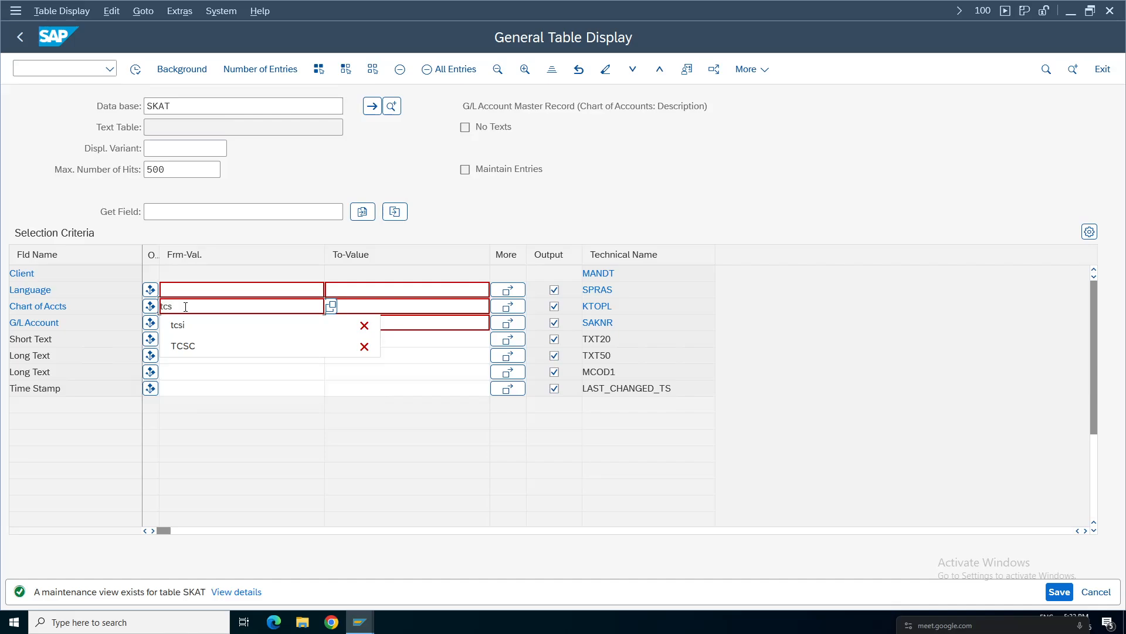
pyautogui.write('c')
pyautogui.press('Return')
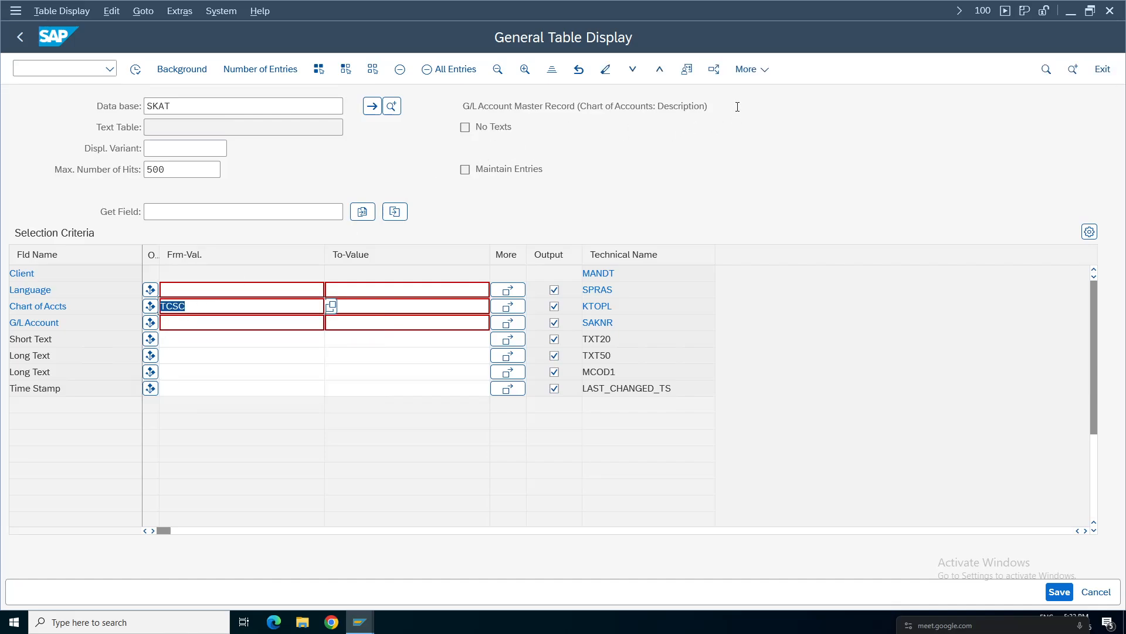
# Step: Highlight the description of SKAT, view the table's dictionary definition, and return to the selection screen
pyautogui.moveTo(737, 107); pyautogui.dragTo(414, 104)
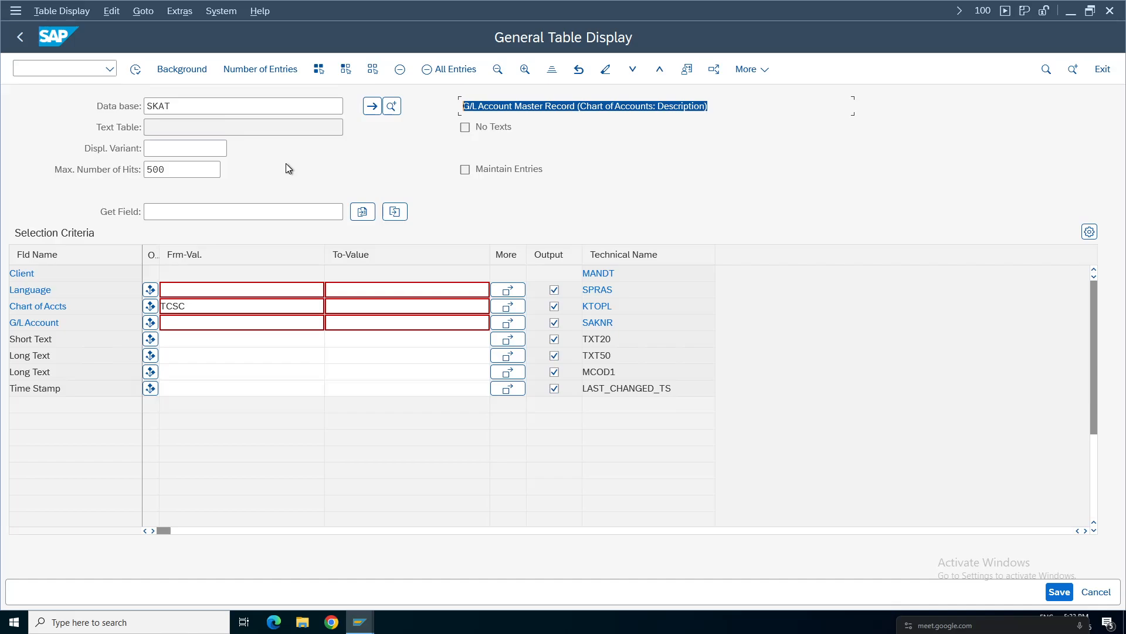
pyautogui.click(193, 106)
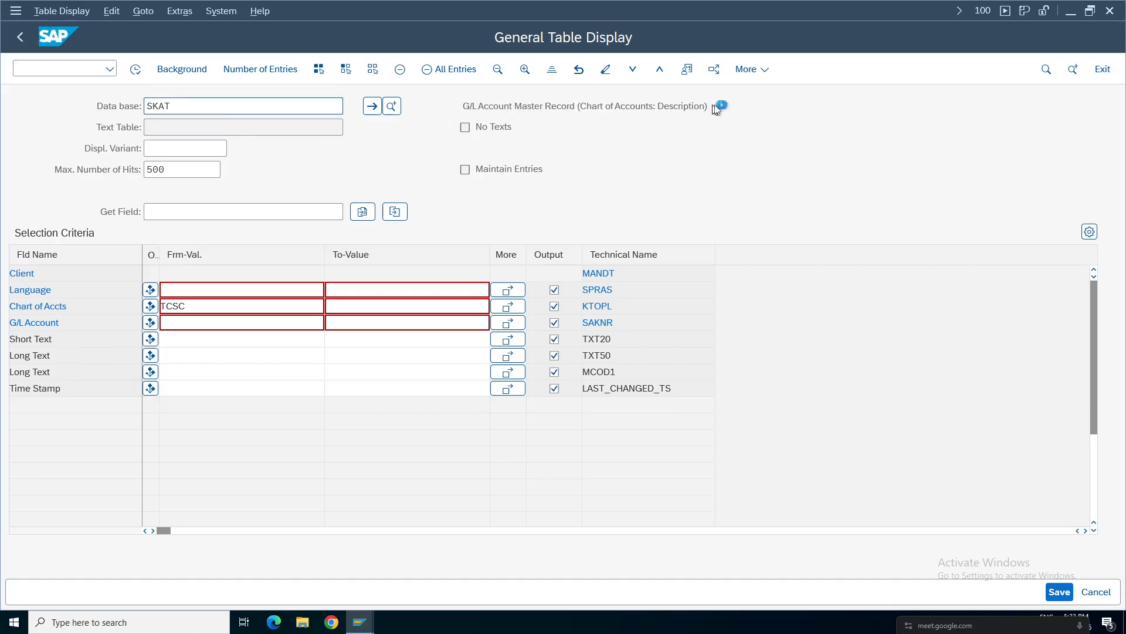
pyautogui.click(721, 106)
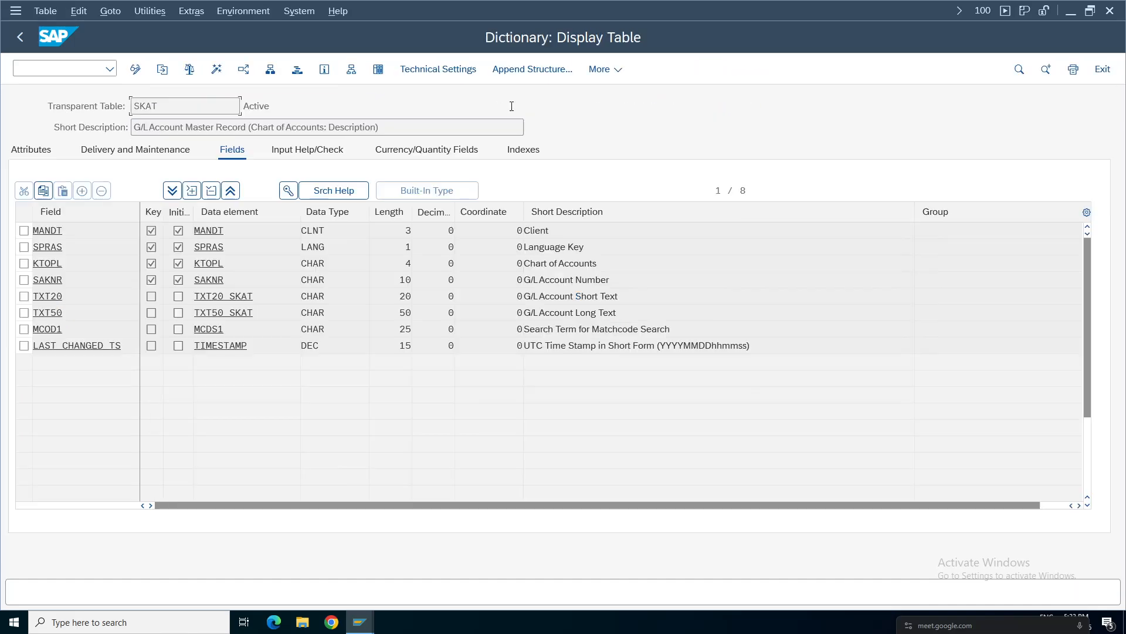
pyautogui.click(20, 38)
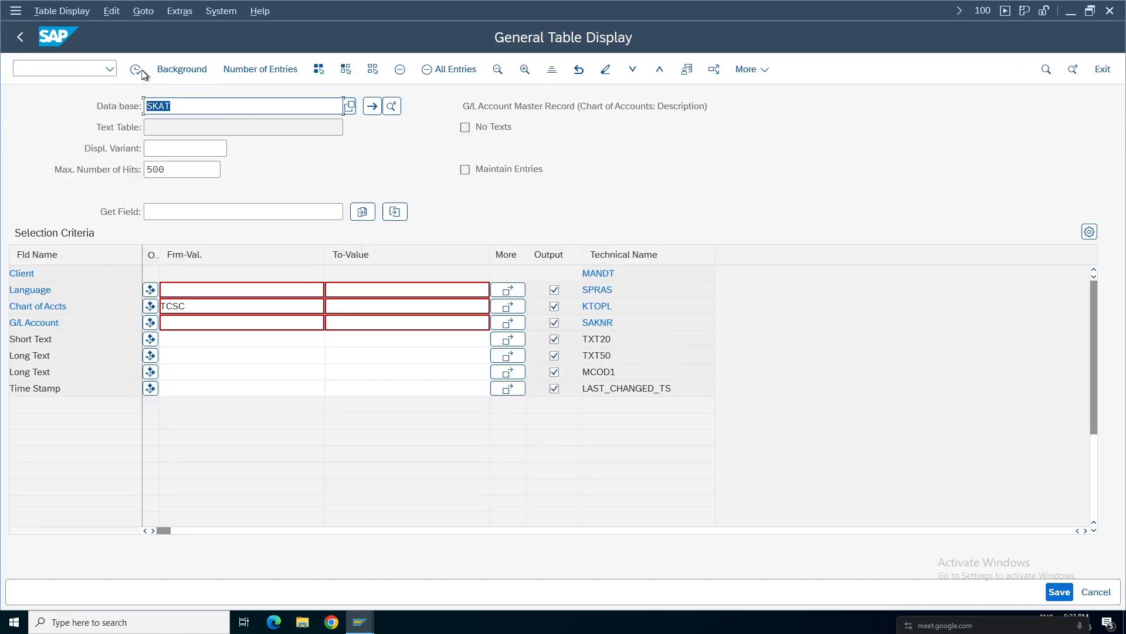
# Step: Display the SKAT entries for TCSC and point out the table name and the Bank account's time stamp
pyautogui.click(141, 71)
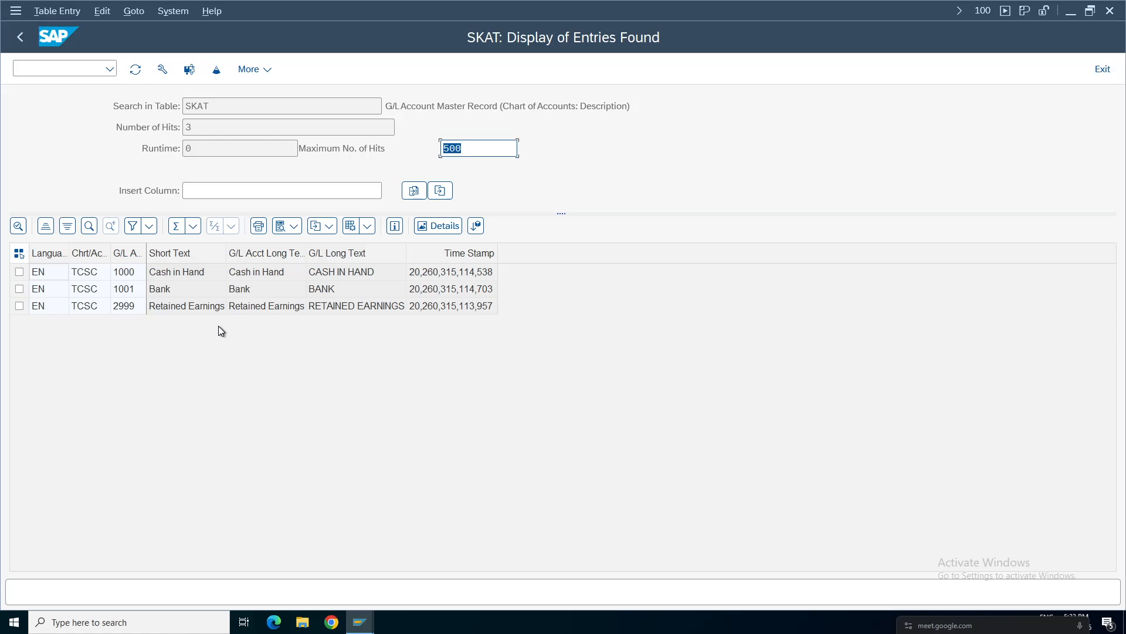
pyautogui.click(221, 105)
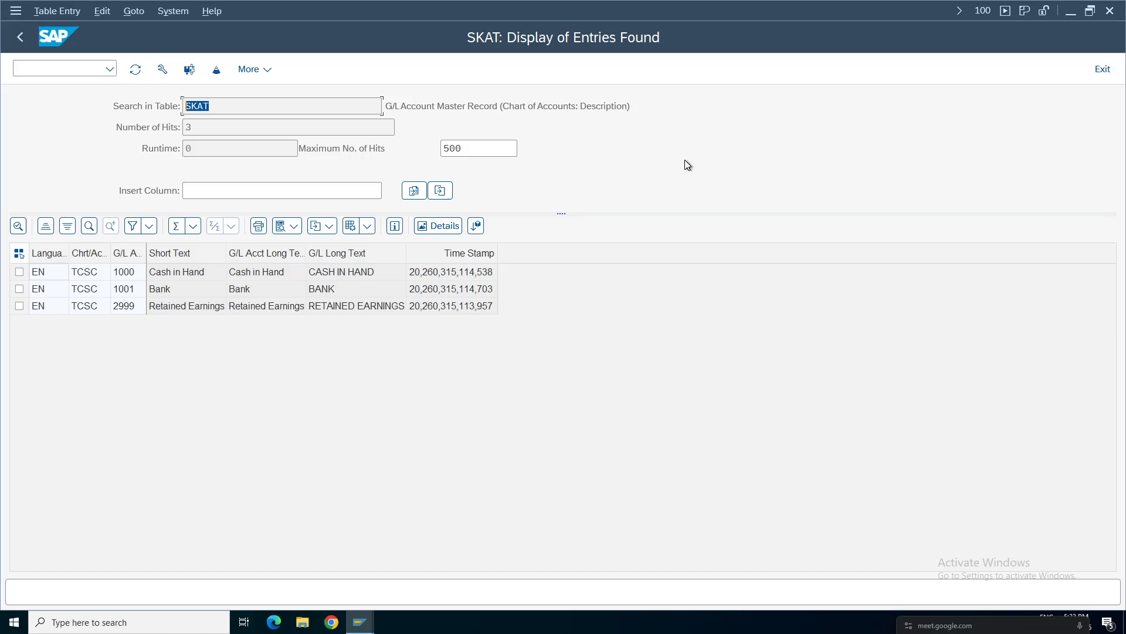
pyautogui.click(457, 293)
# Step: Return to the selection screen and load table SKA1
pyautogui.click(19, 39)
pyautogui.click(194, 104)
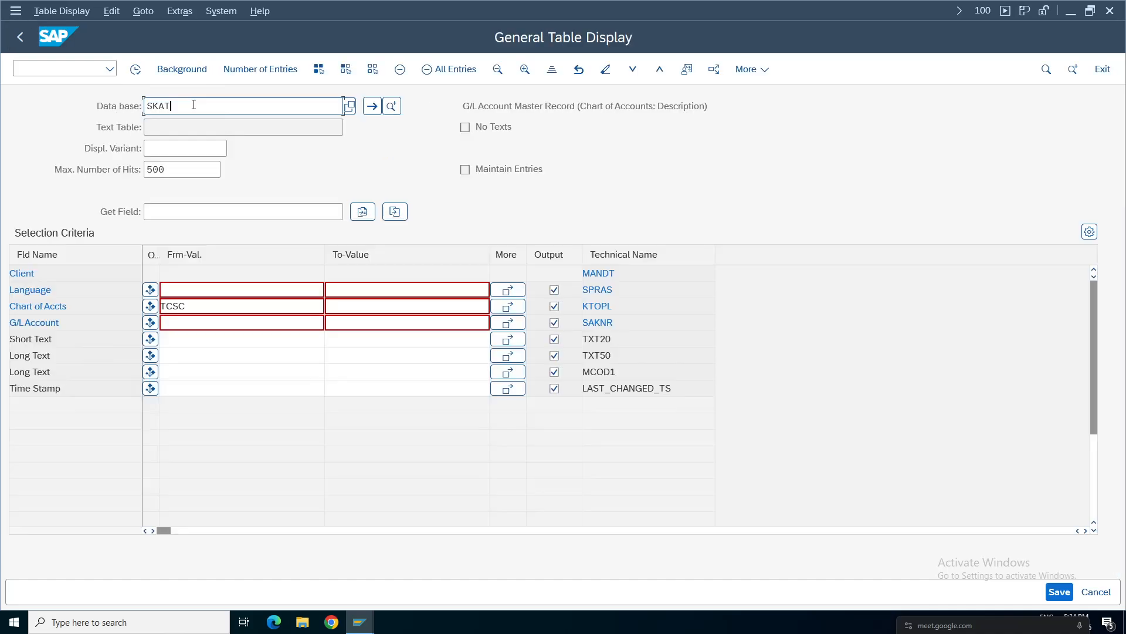
pyautogui.press('BackSpace')
pyautogui.write('1')
pyautogui.press('Return')
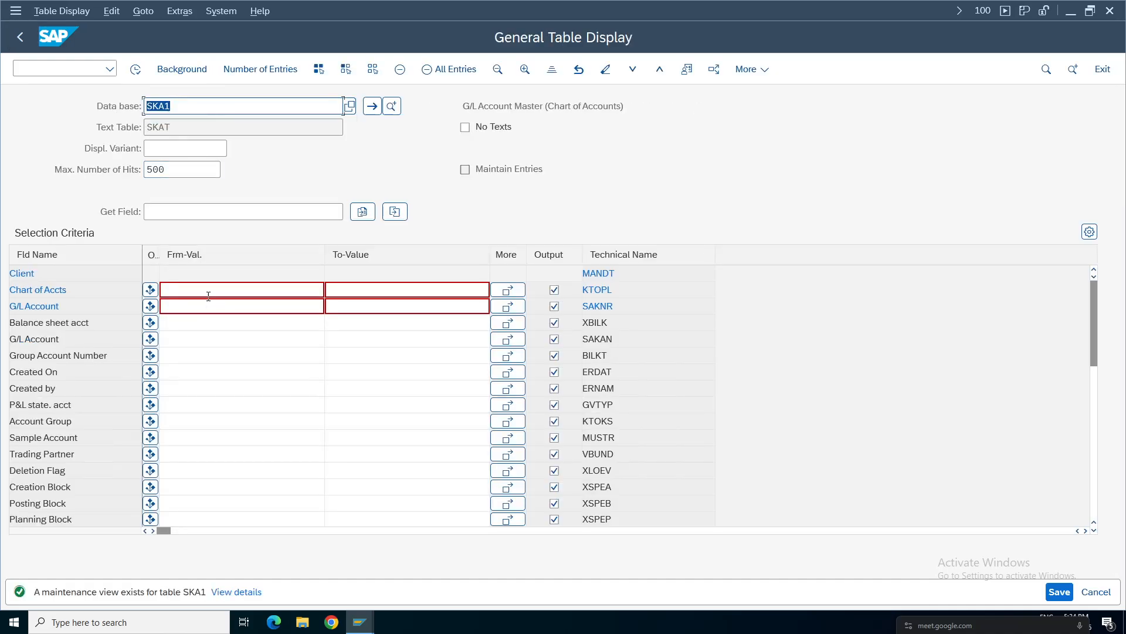
# Step: Try to display the SKA1 entries for chart of accounts TCSI
pyautogui.click(208, 290)
pyautogui.write('TCSI')
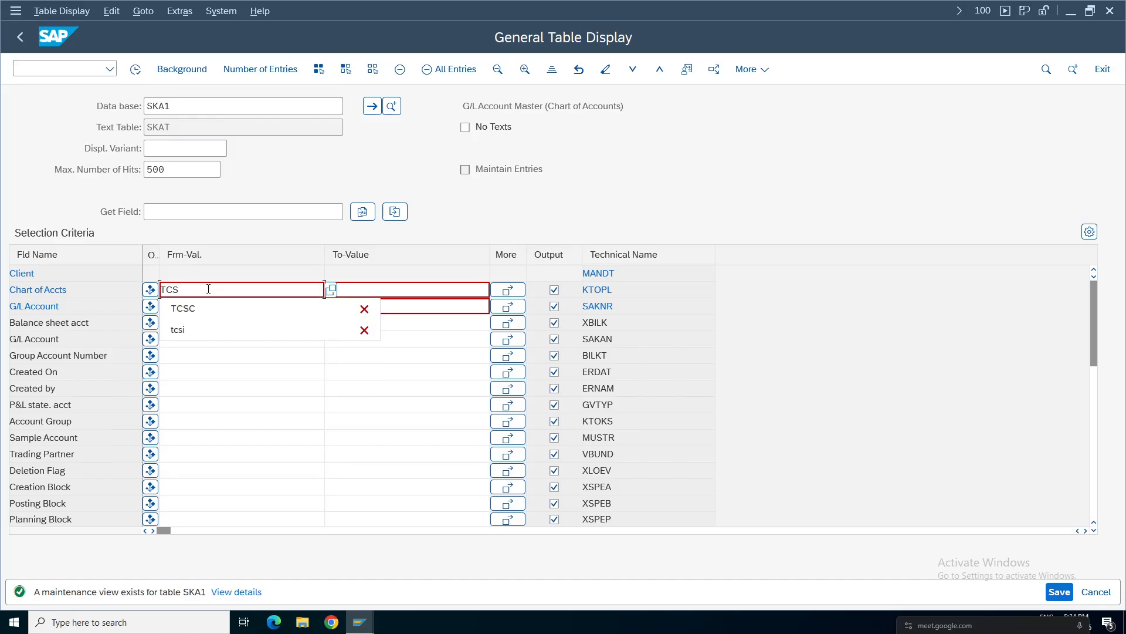
pyautogui.click(136, 71)
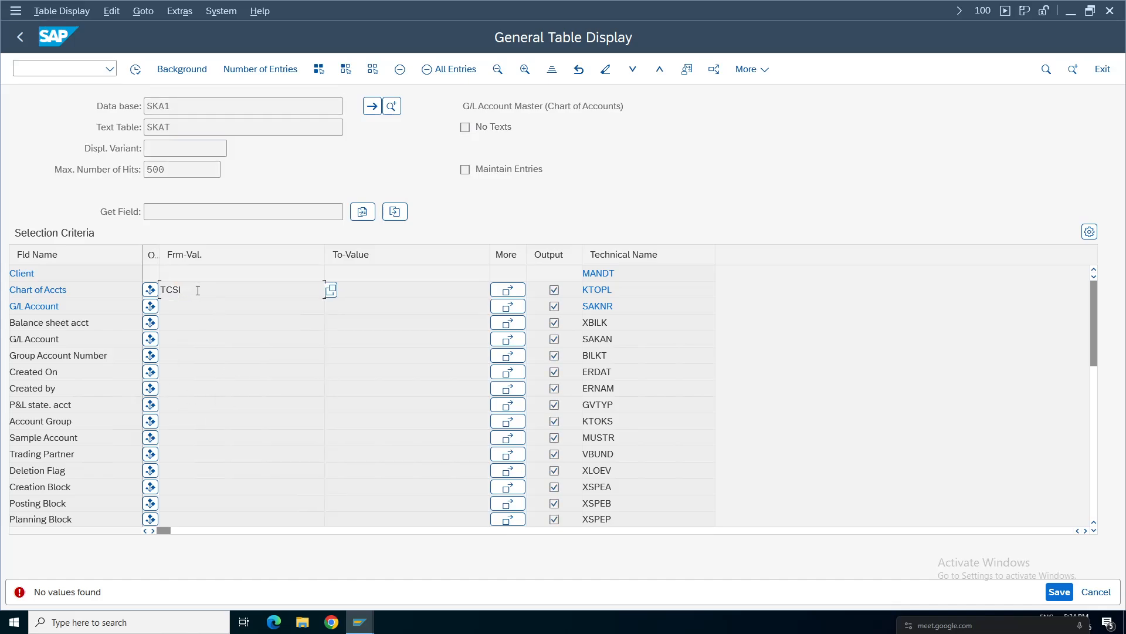
pyautogui.press('Return')
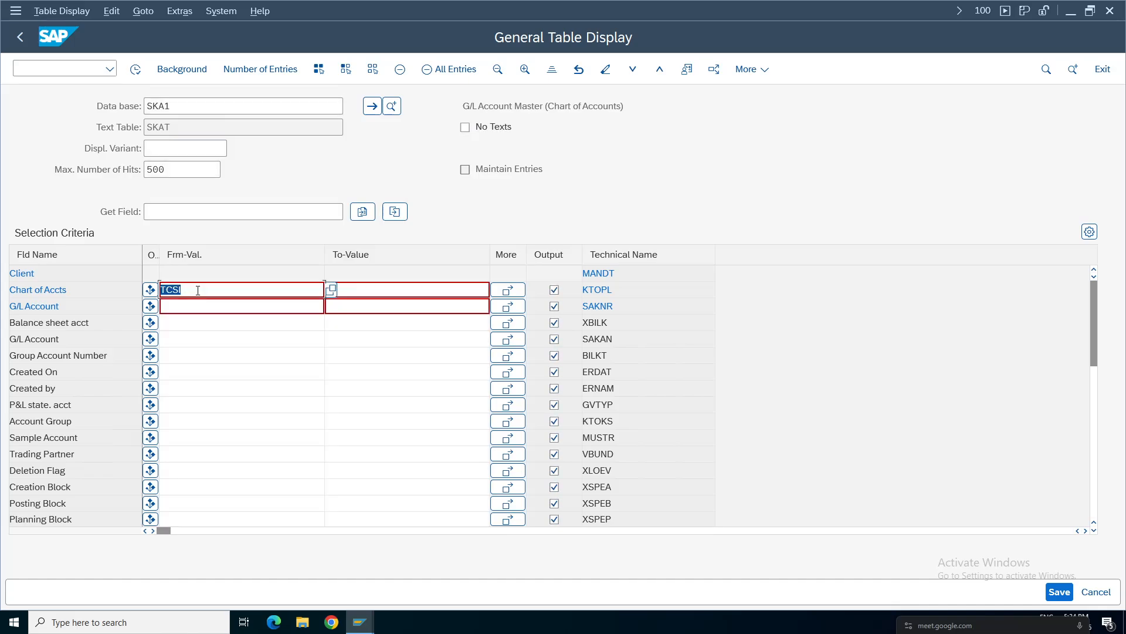
# Step: Display the SKA1 entries for chart of accounts TCSC and point out their time stamps and the table name
pyautogui.write('TCSC')
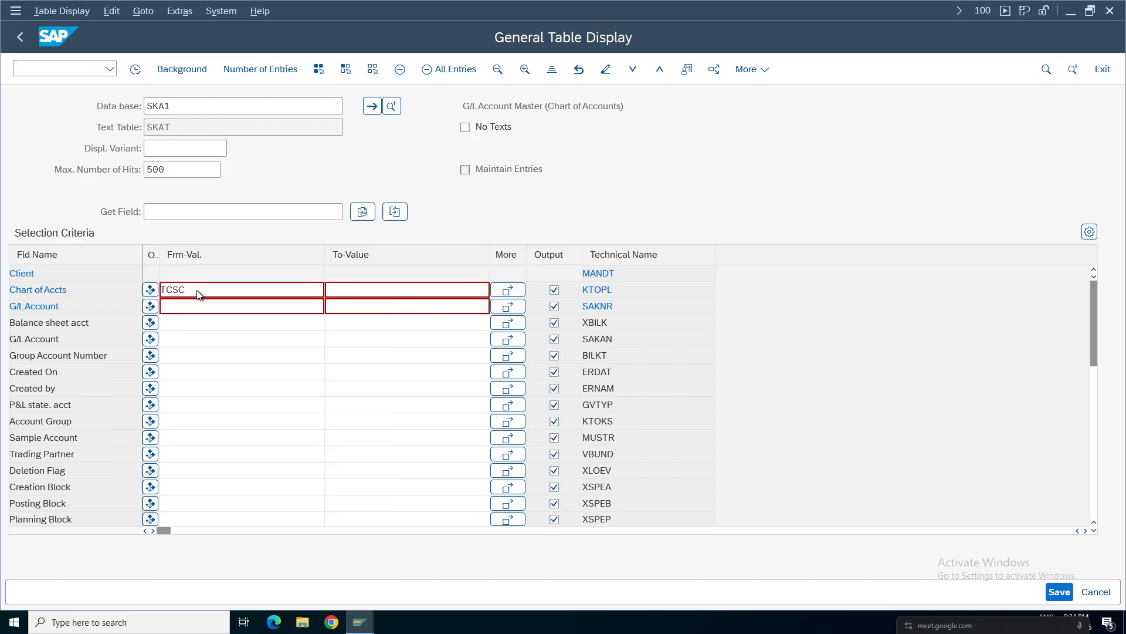
pyautogui.click(135, 69)
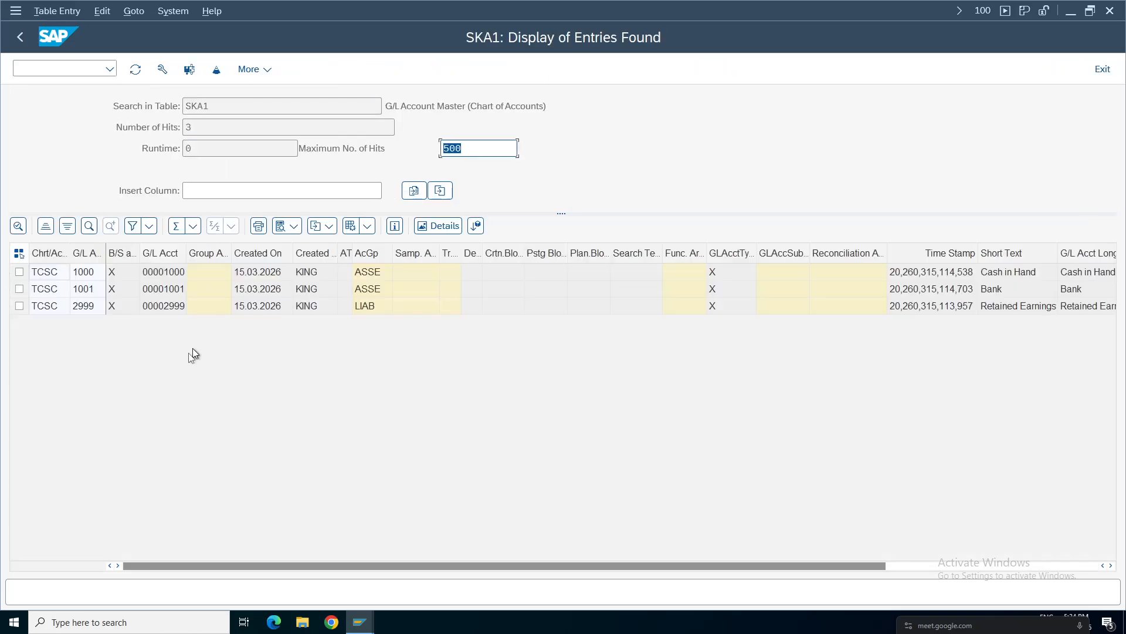
pyautogui.click(933, 289)
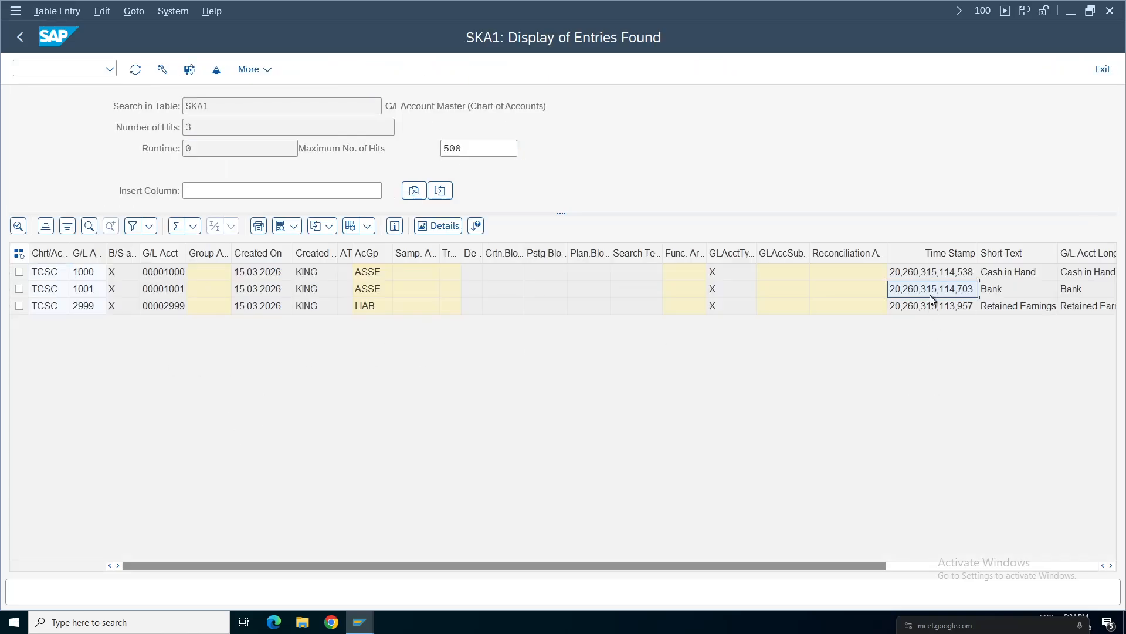
pyautogui.click(918, 311)
pyautogui.doubleClick(228, 112)
# Step: Leave the SKA1 entries and load table SKAT for selection again
pyautogui.click(20, 37)
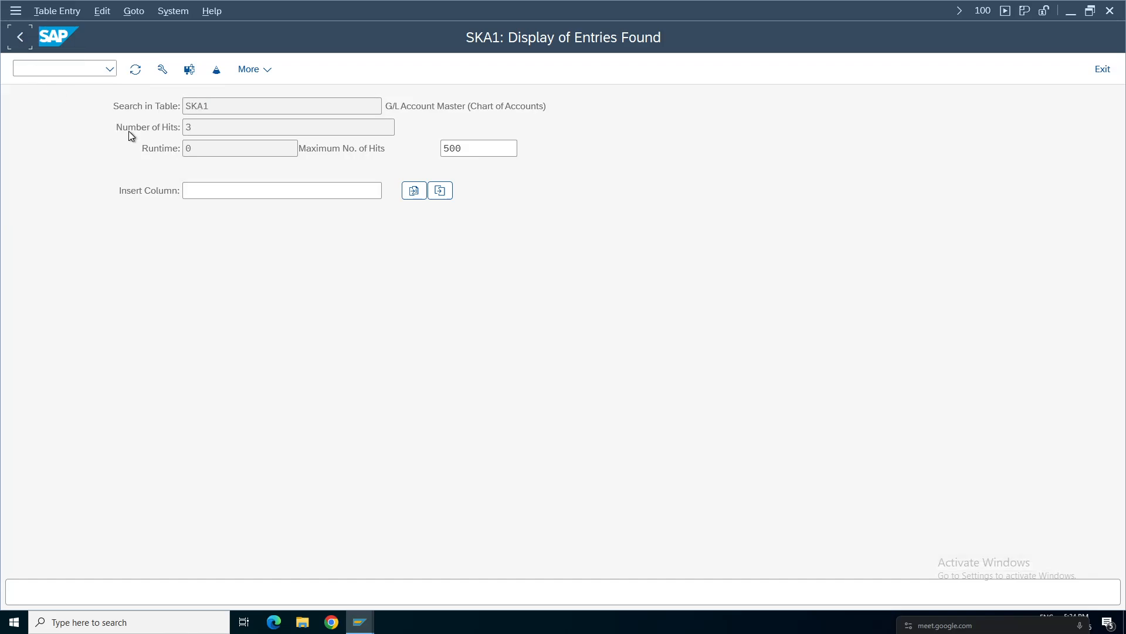
pyautogui.click(190, 107)
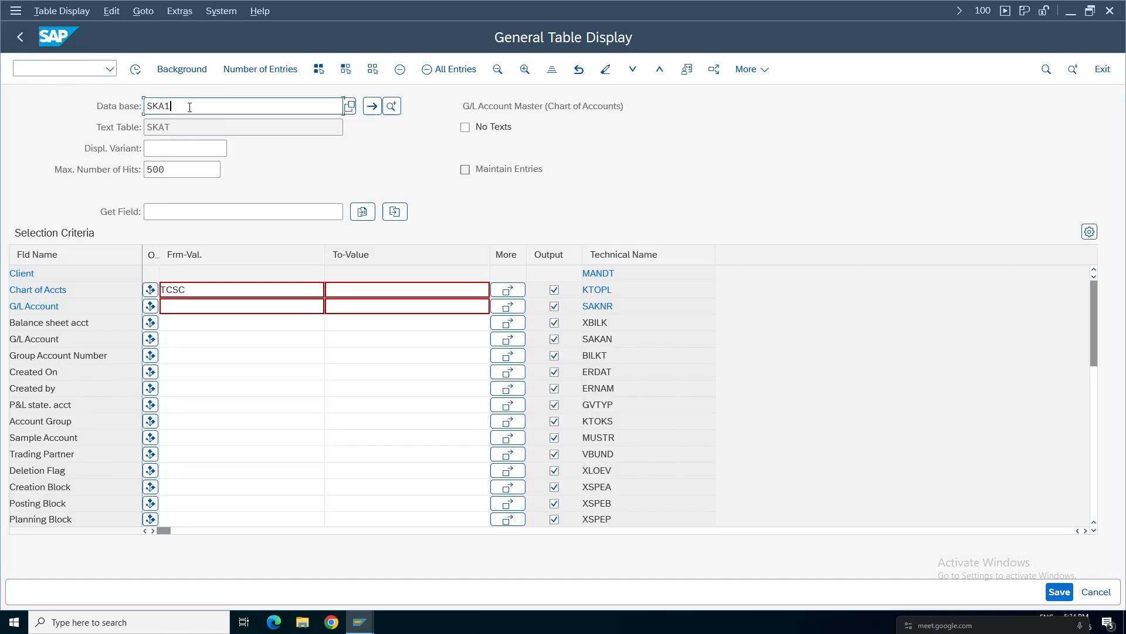
pyautogui.press('BackSpace')
pyautogui.press('BackSpace')
pyautogui.write('AT')
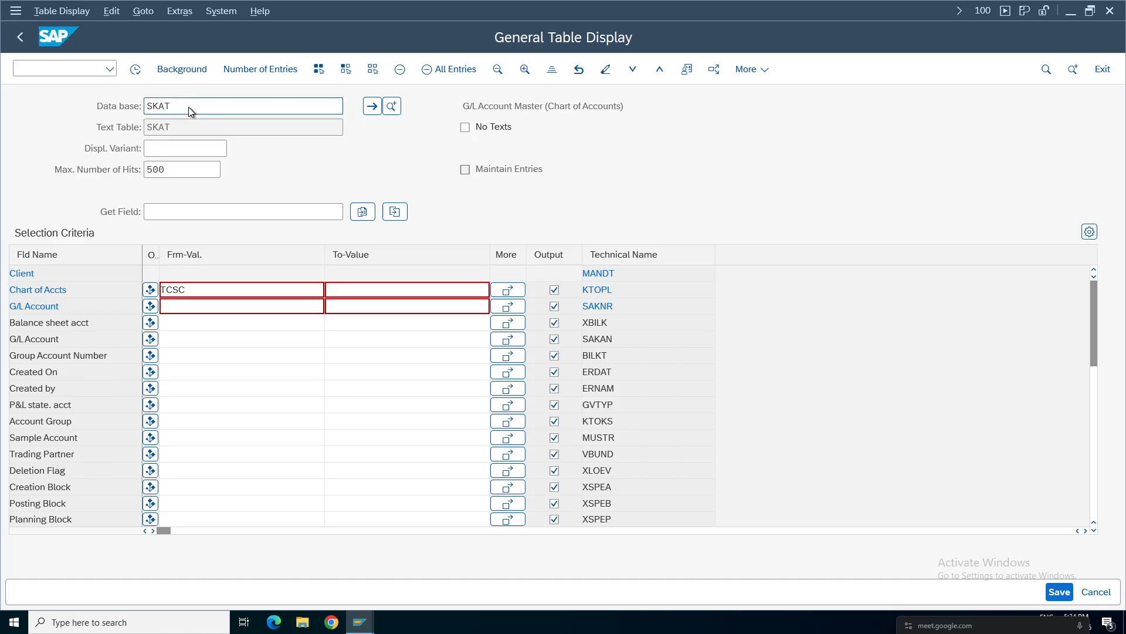
pyautogui.press('Return')
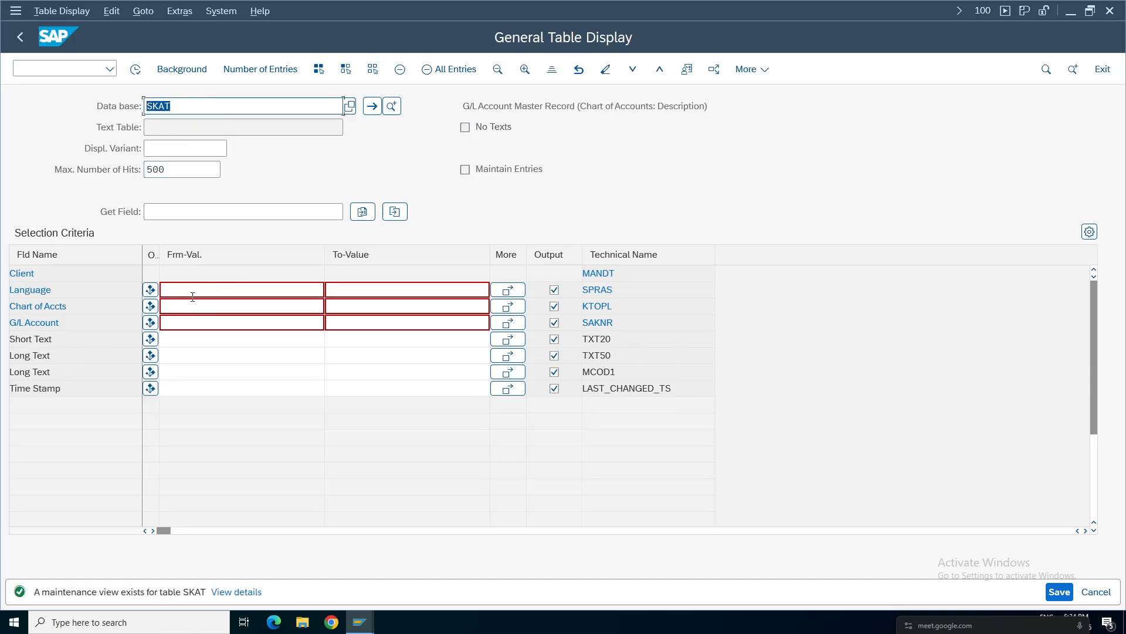
# Step: Display the SKAT entries for chart of accounts TCSC and widen the language column to point out its values
pyautogui.click(181, 305)
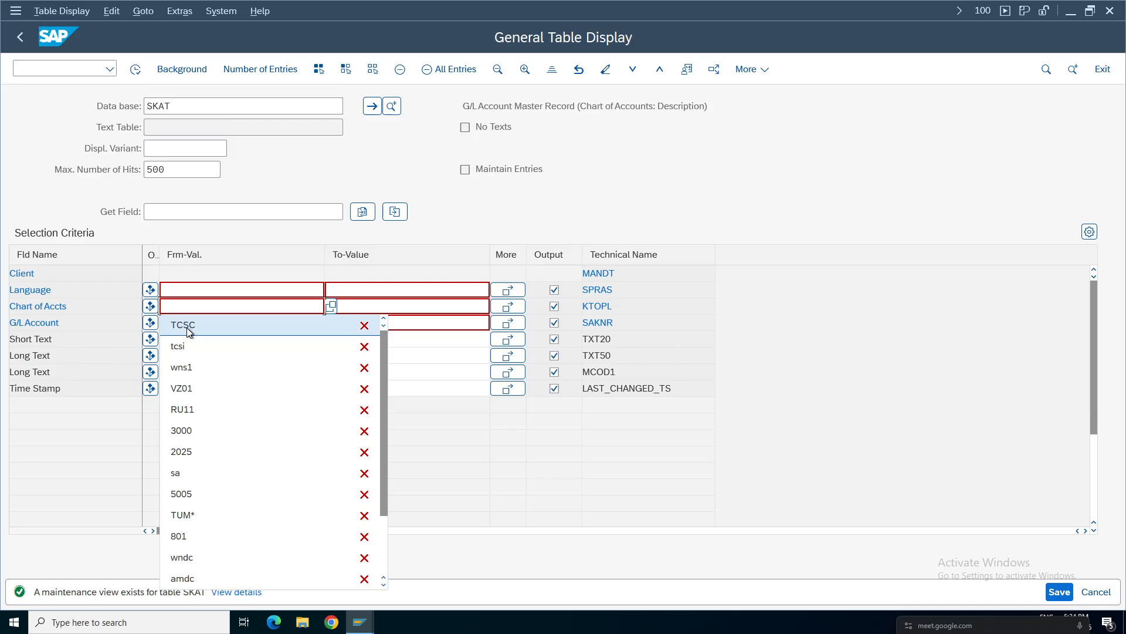
pyautogui.click(187, 327)
pyautogui.click(135, 70)
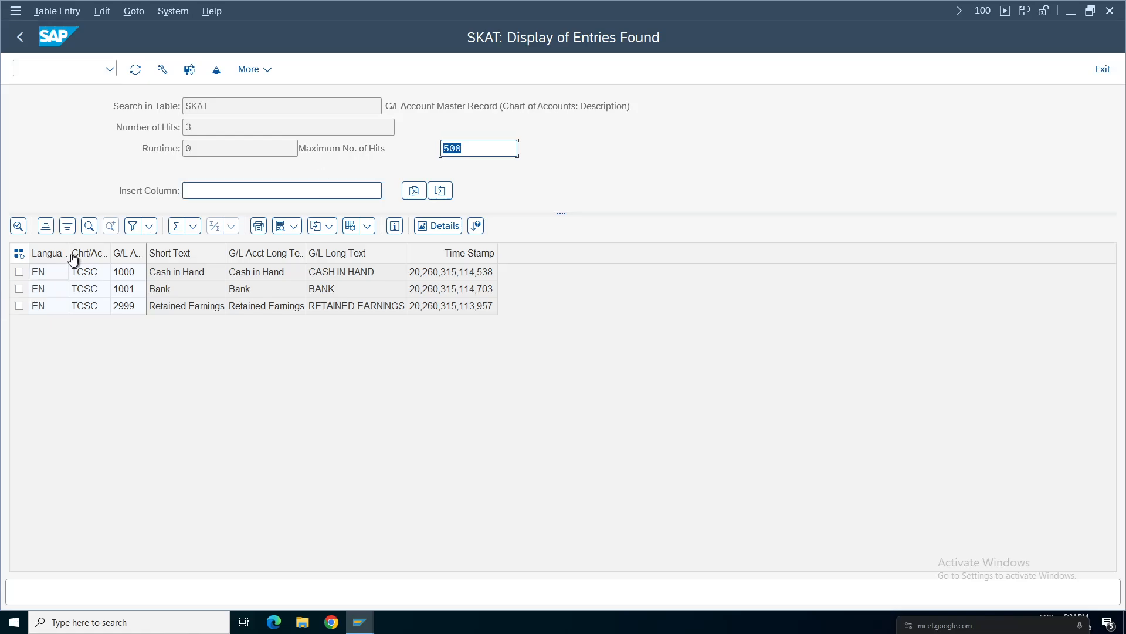
pyautogui.moveTo(68, 252); pyautogui.dragTo(189, 252)
pyautogui.click(61, 305)
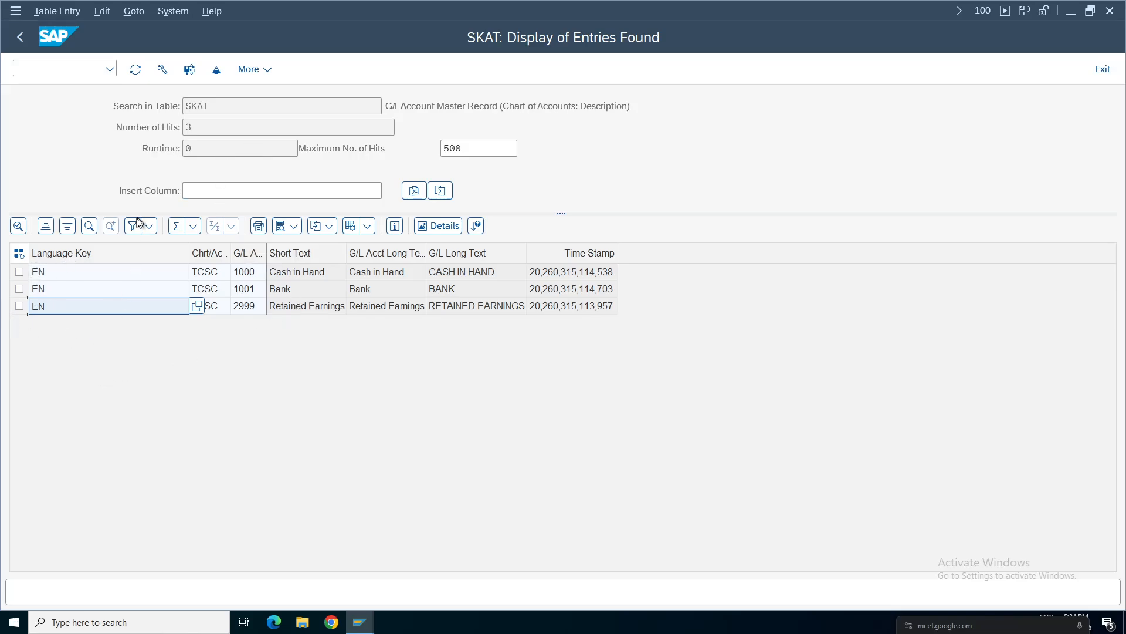
# Step: Point out the table name SKAT and the language value of the Retained Earnings entry
pyautogui.moveTo(221, 107); pyautogui.dragTo(181, 109)
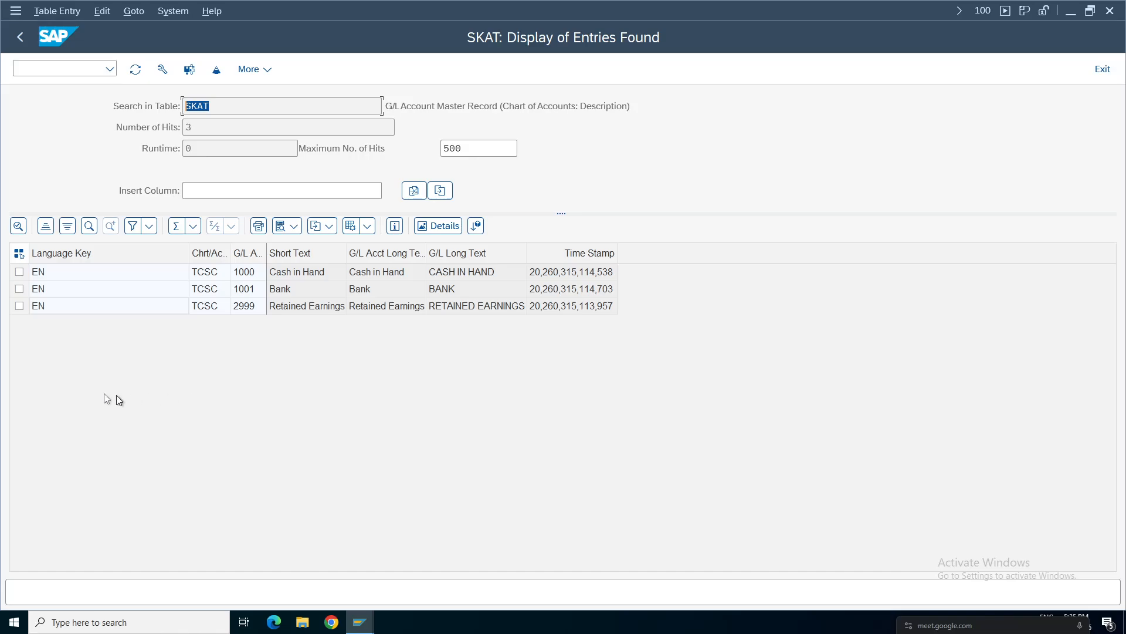
pyautogui.click(43, 325)
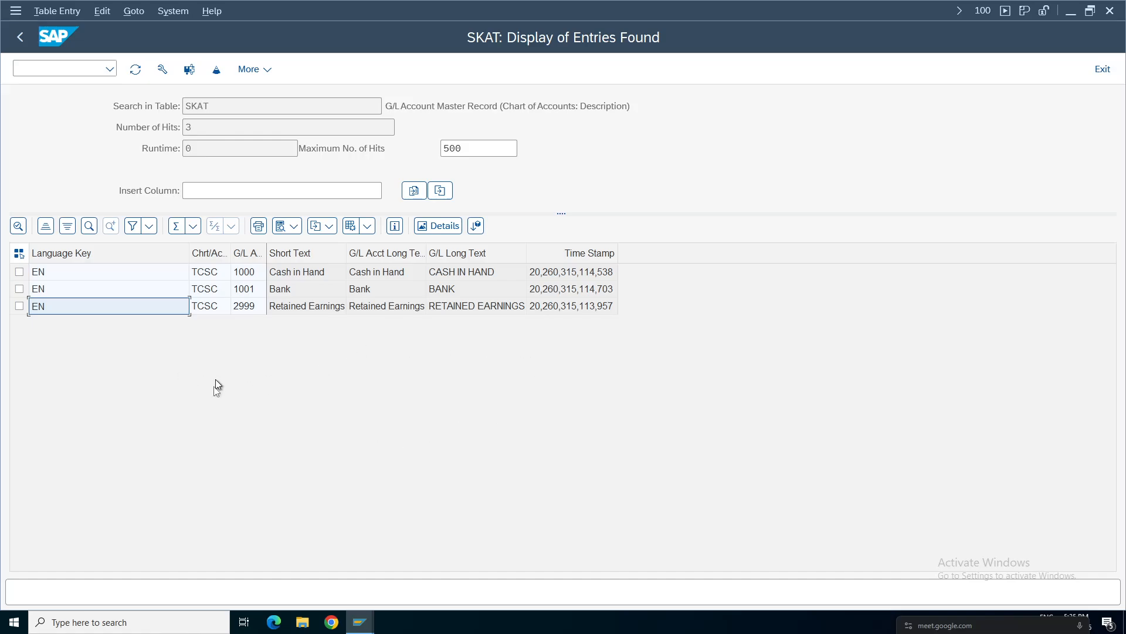
pyautogui.click(88, 130)
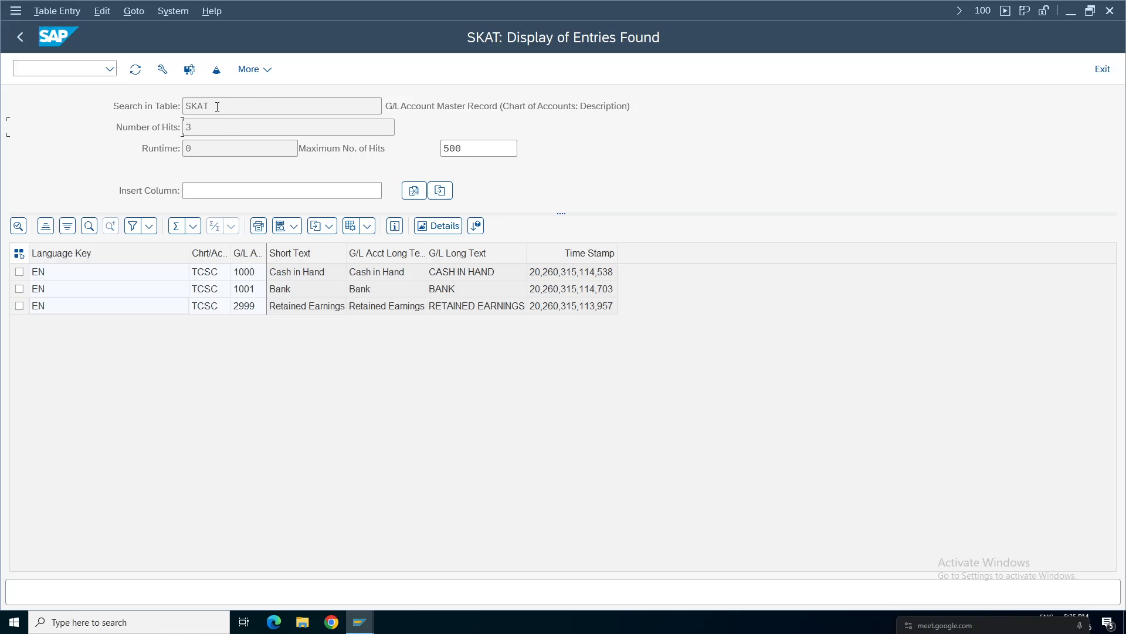
pyautogui.moveTo(217, 107); pyautogui.dragTo(184, 106)
pyautogui.click(240, 108)
# Step: Switch to the SAP Easy Access session and open central G/L account maintenance FS00 under General Ledger master records
pyautogui.click(360, 622)
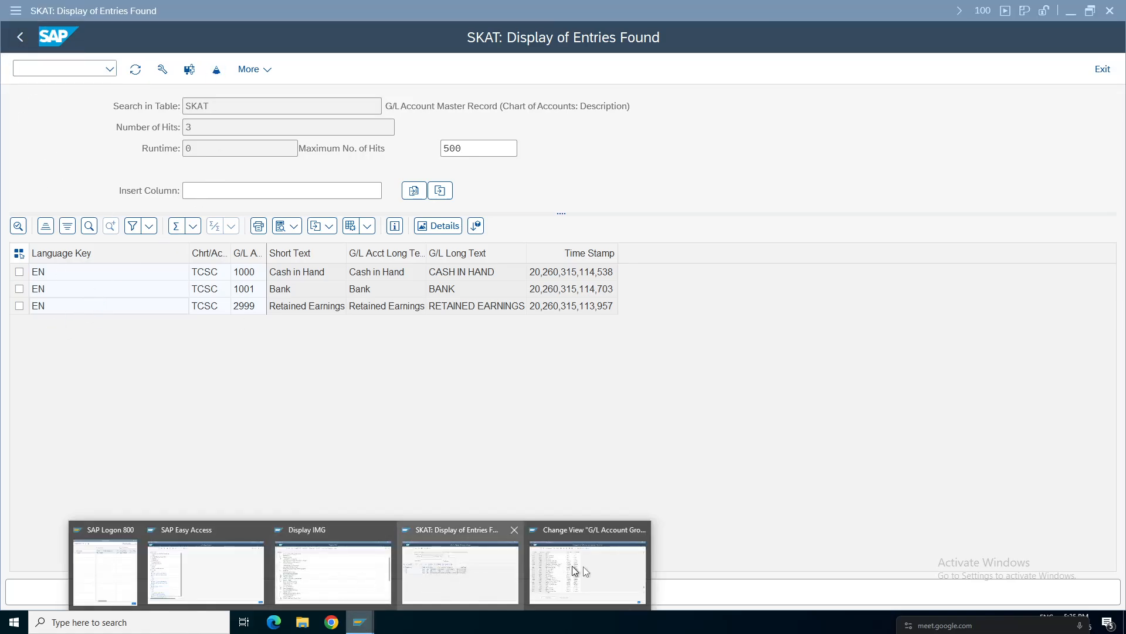
pyautogui.click(213, 580)
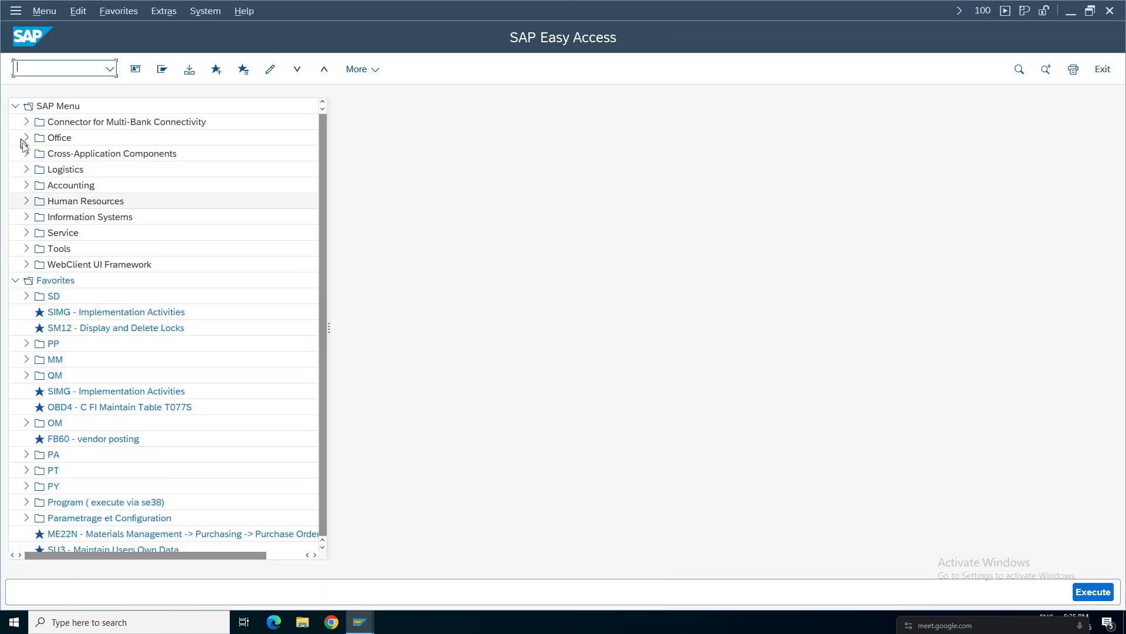
pyautogui.click(27, 184)
pyautogui.click(37, 201)
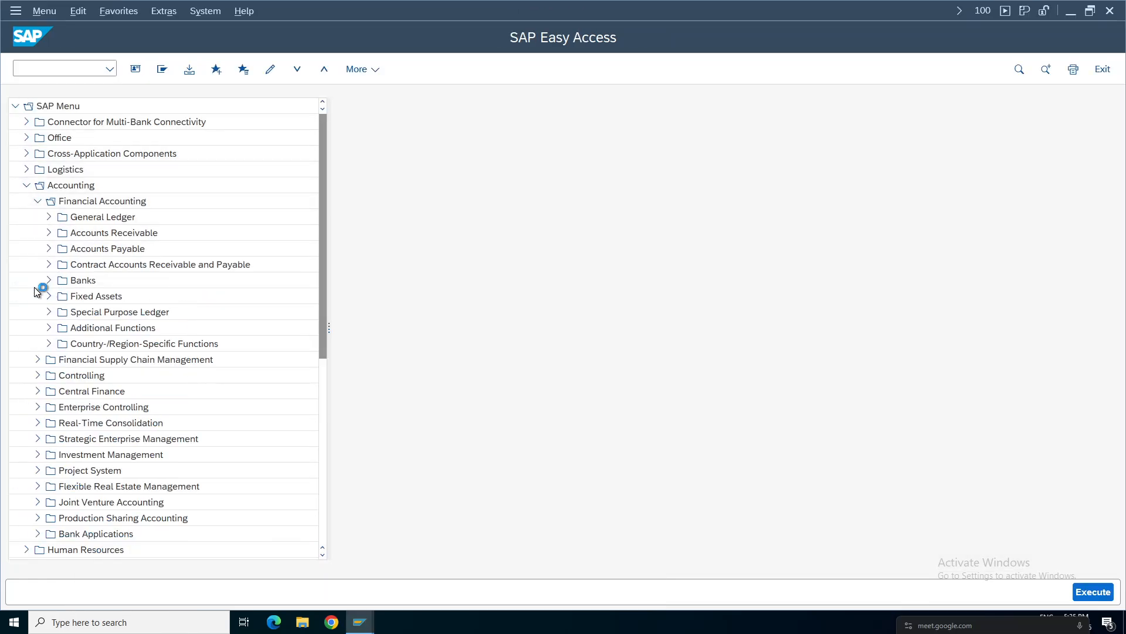
pyautogui.click(48, 218)
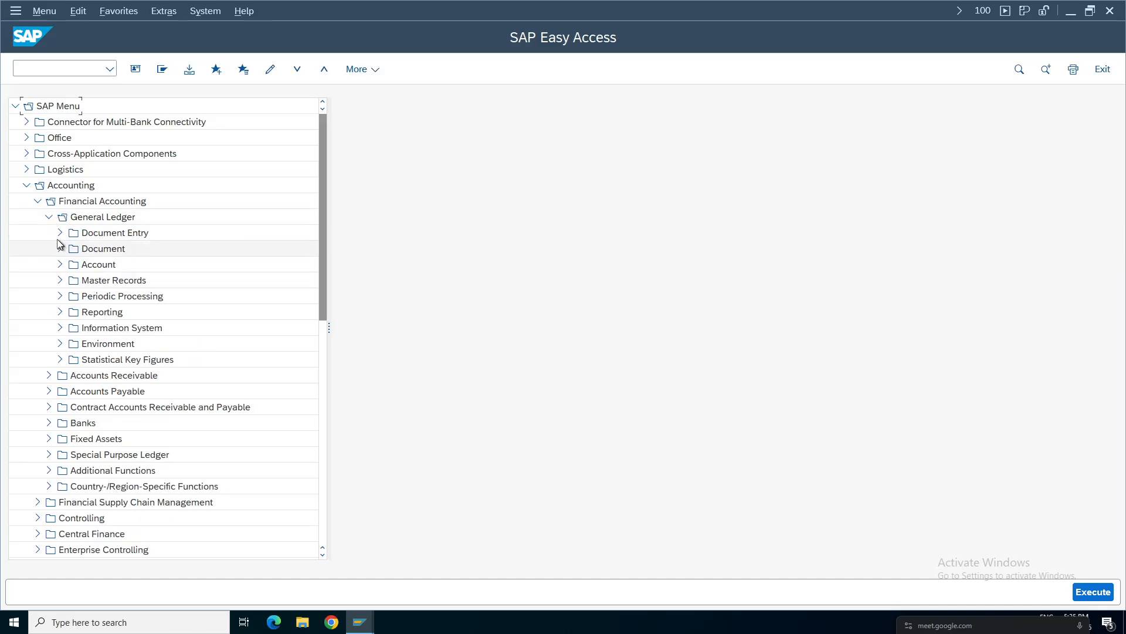
pyautogui.click(60, 280)
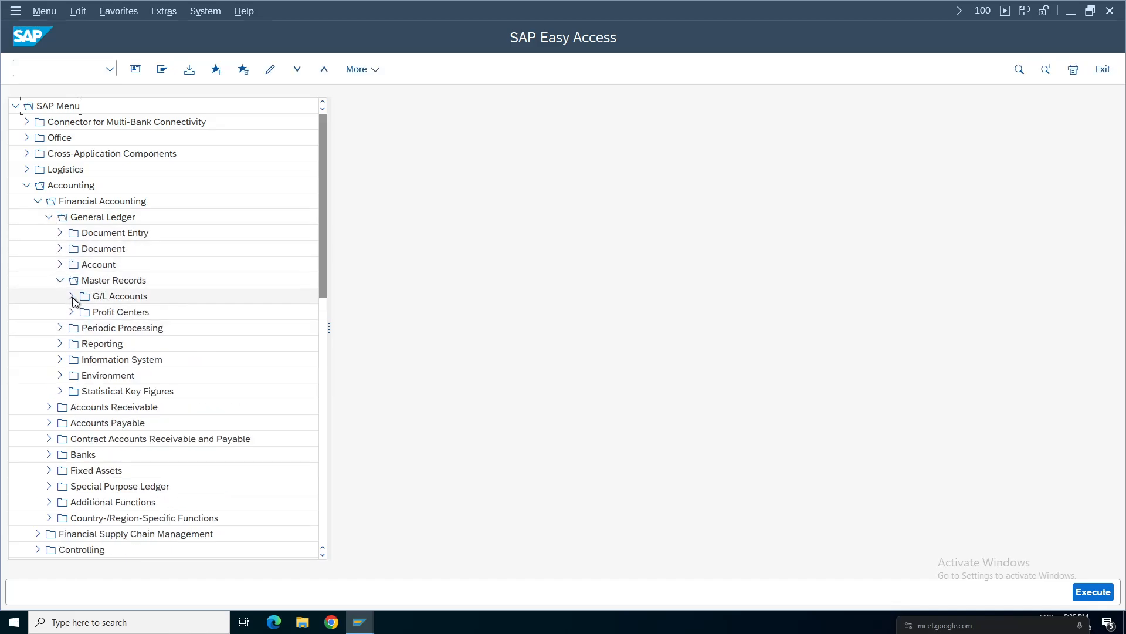
pyautogui.click(71, 296)
pyautogui.click(82, 312)
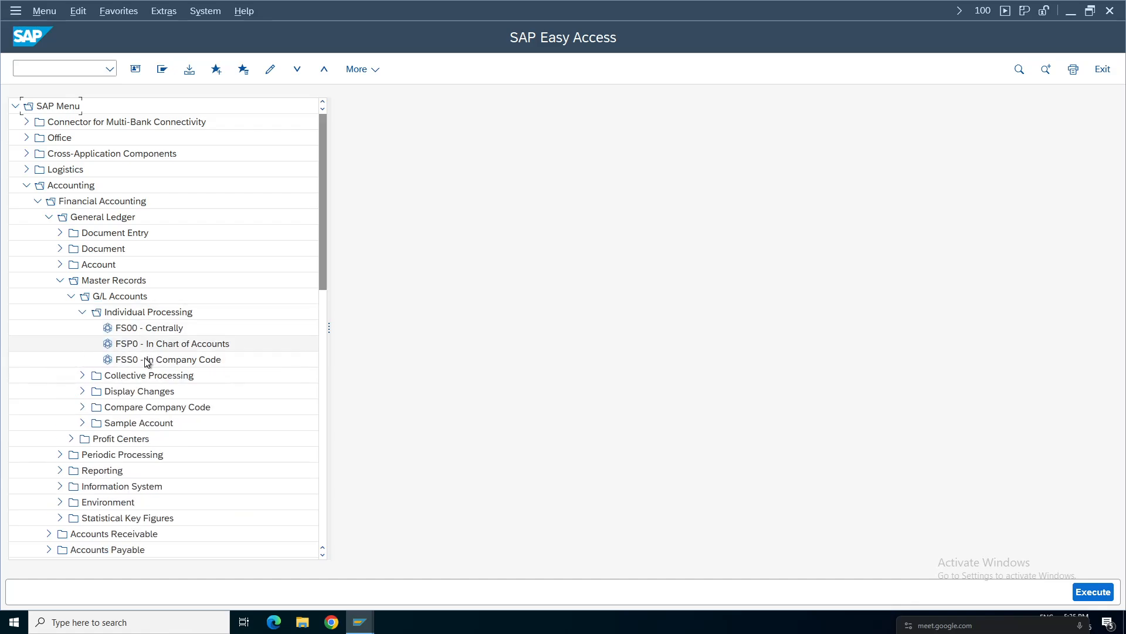
pyautogui.click(137, 332)
pyautogui.doubleClick(139, 332)
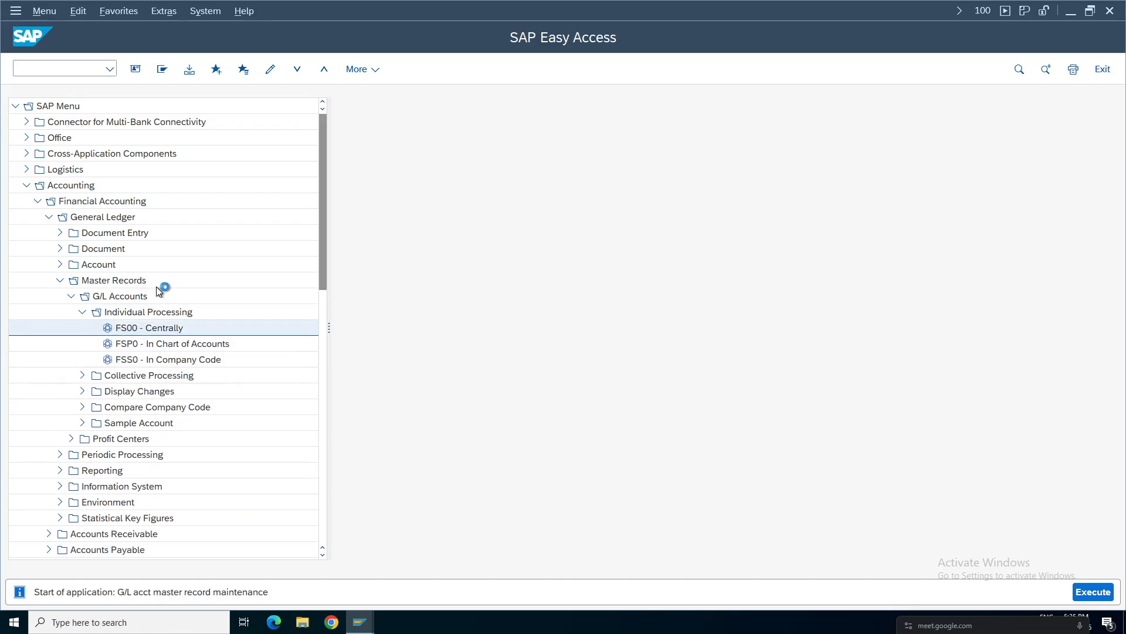
# Step: Expand the Asset and Liabilities groups of company code TCSI and open account 1000 Cash in Hand in change mode
pyautogui.click(86, 102)
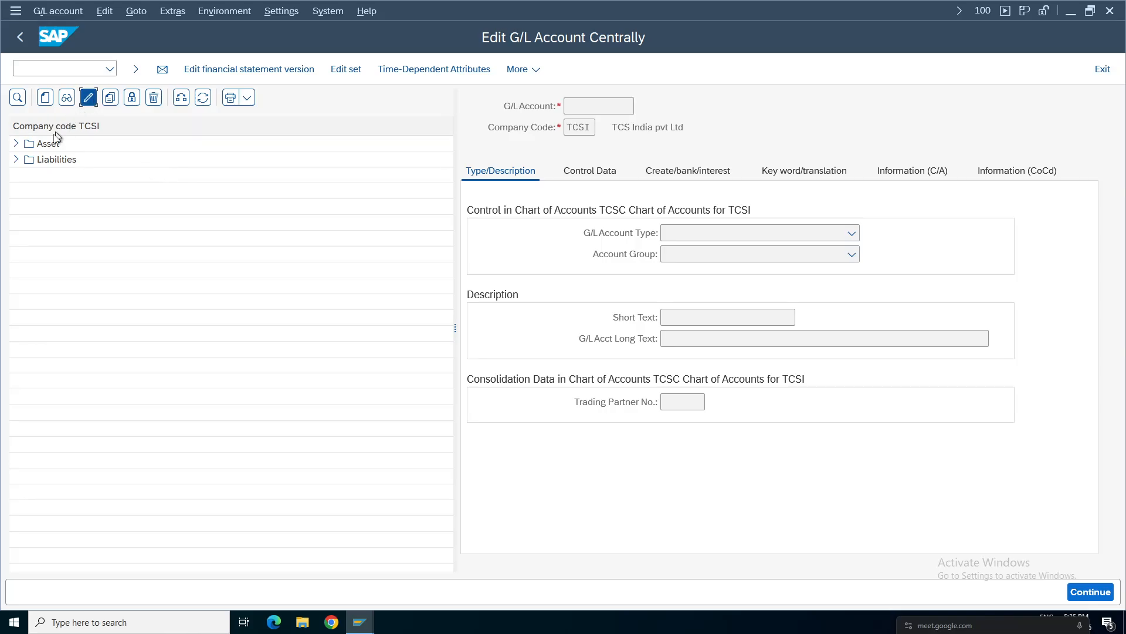
pyautogui.press('Return')
pyautogui.click(16, 159)
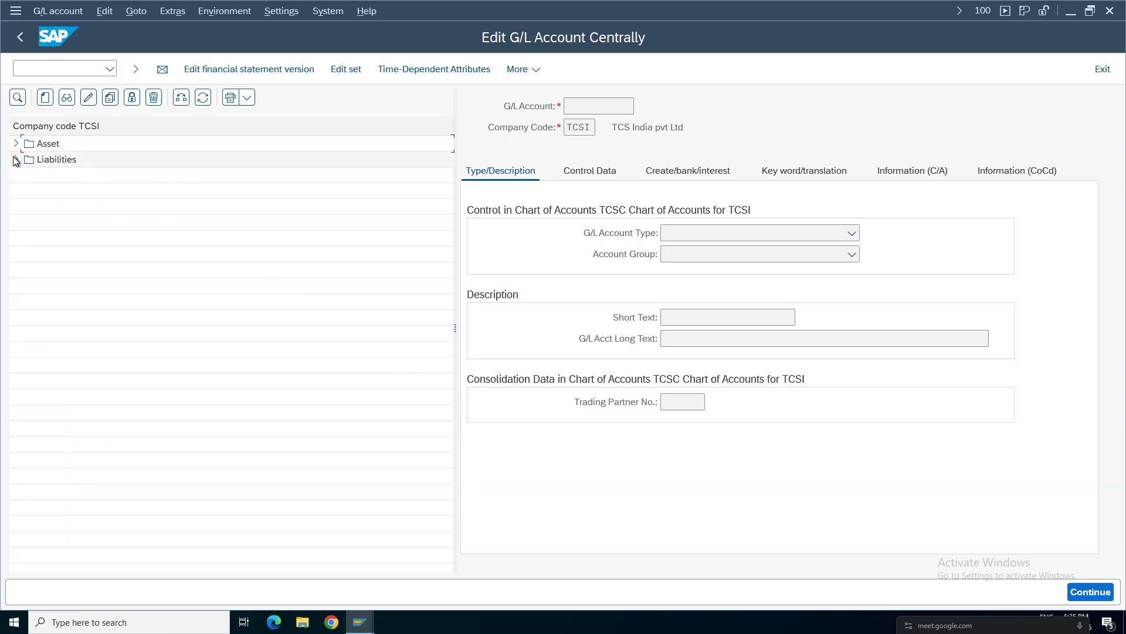
pyautogui.click(16, 143)
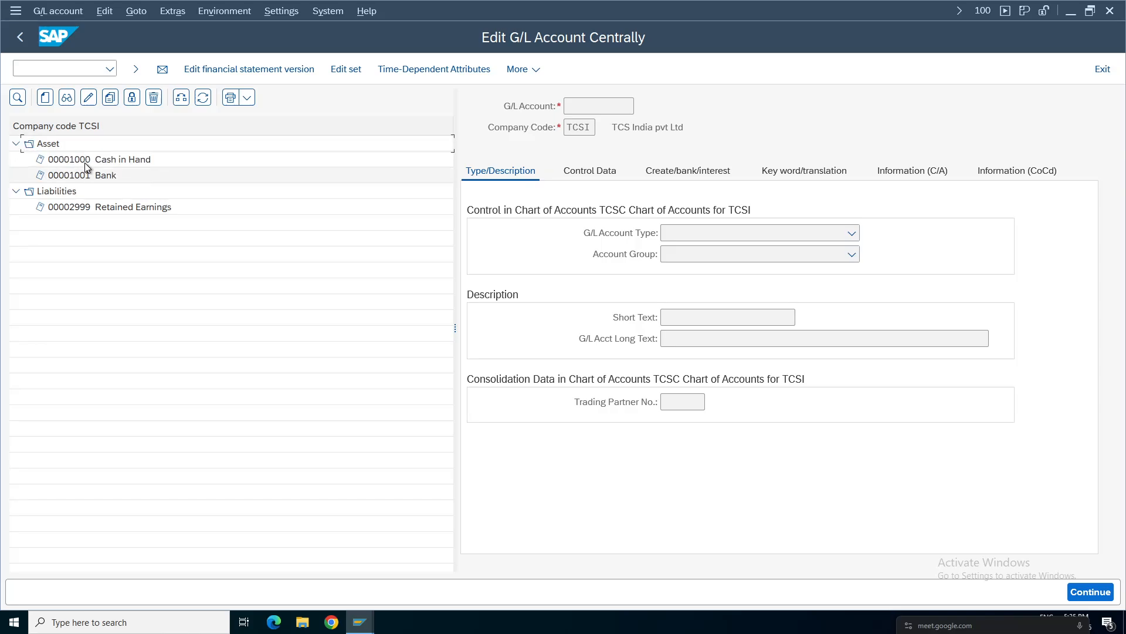
pyautogui.doubleClick(105, 160)
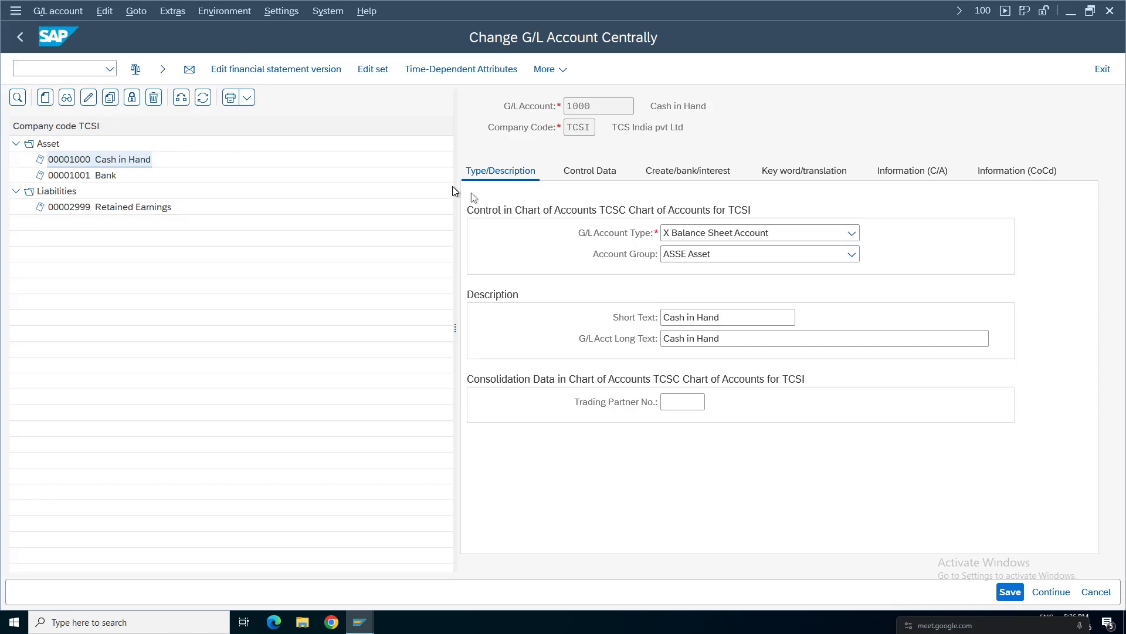
# Step: Add the Hindi keyword PAISA to the keywords of account 1000 and save the account
pyautogui.click(687, 176)
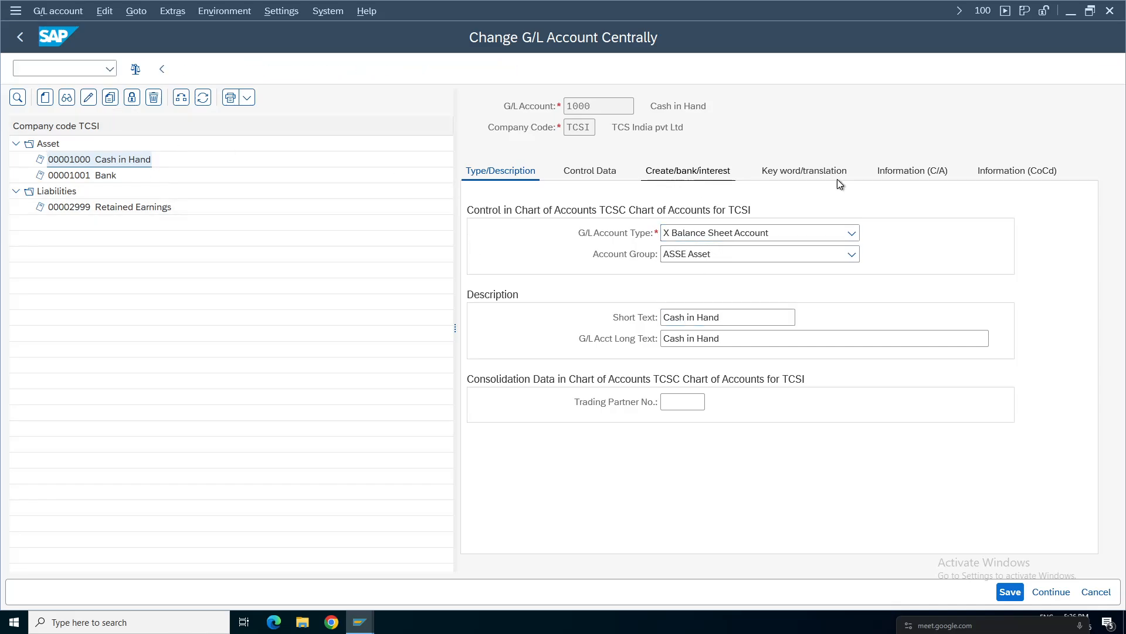
pyautogui.click(808, 176)
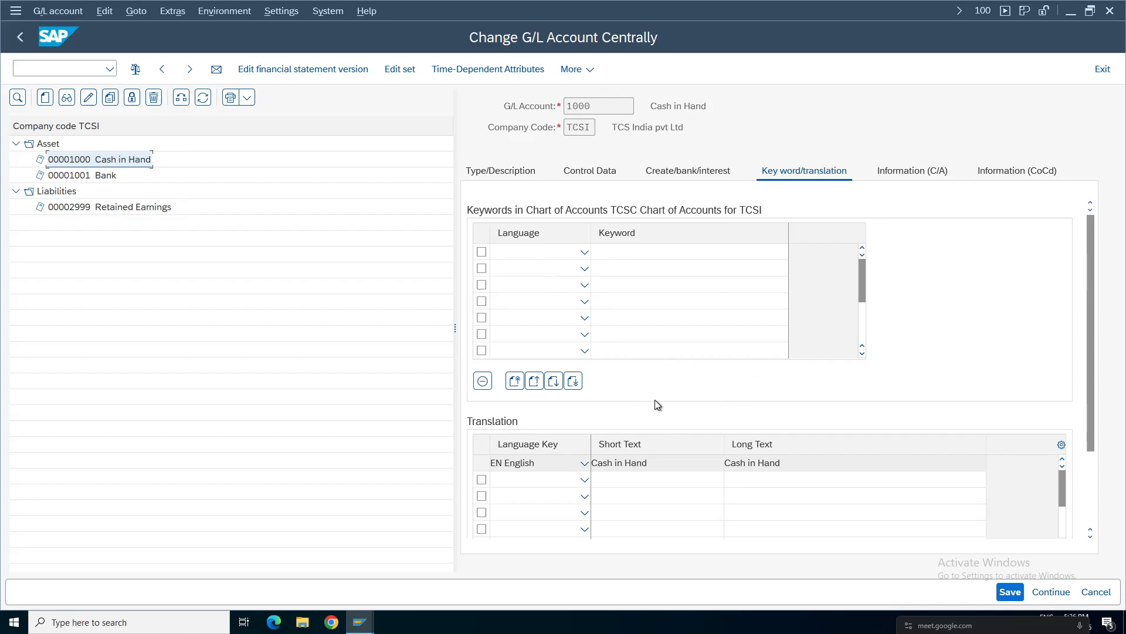
pyautogui.click(503, 257)
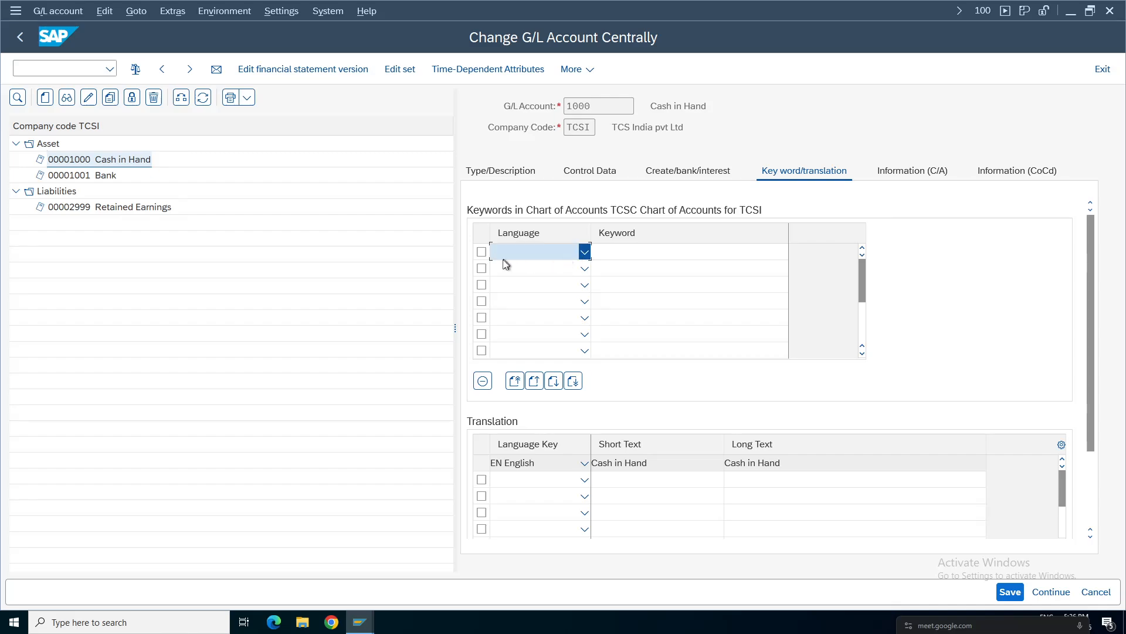
pyautogui.click(519, 253)
pyautogui.write('hi')
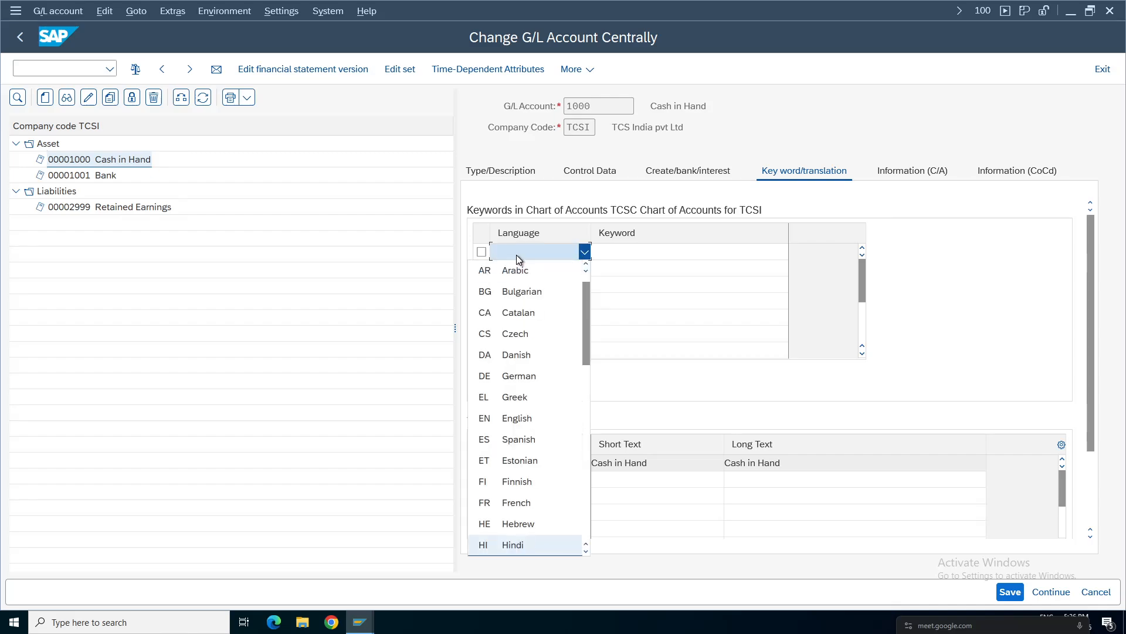
pyautogui.click(509, 550)
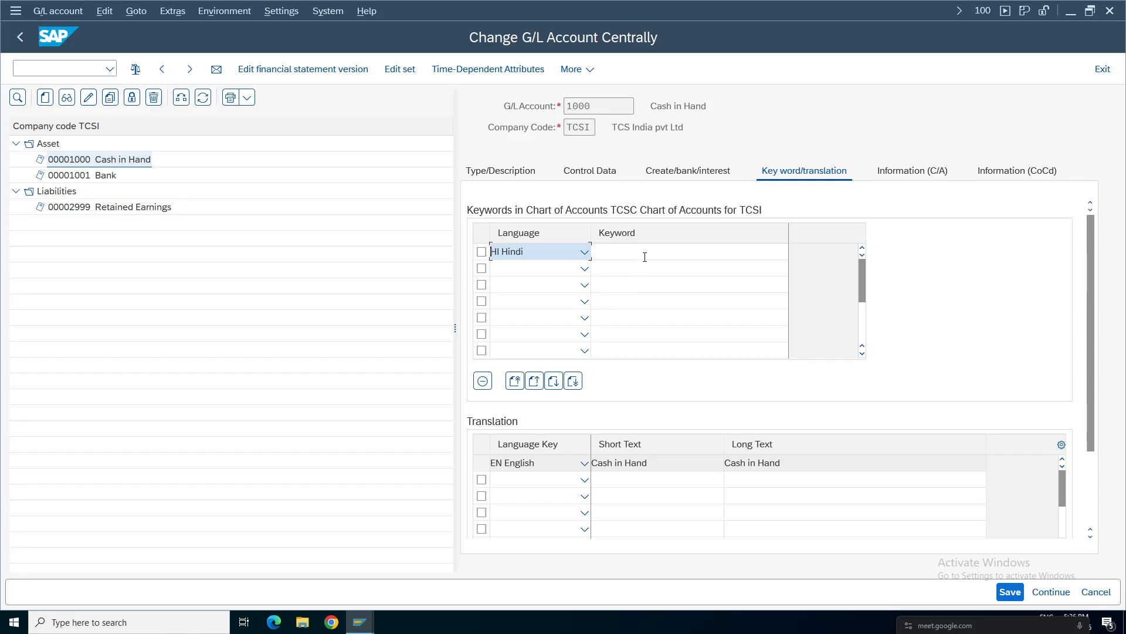
pyautogui.click(711, 258)
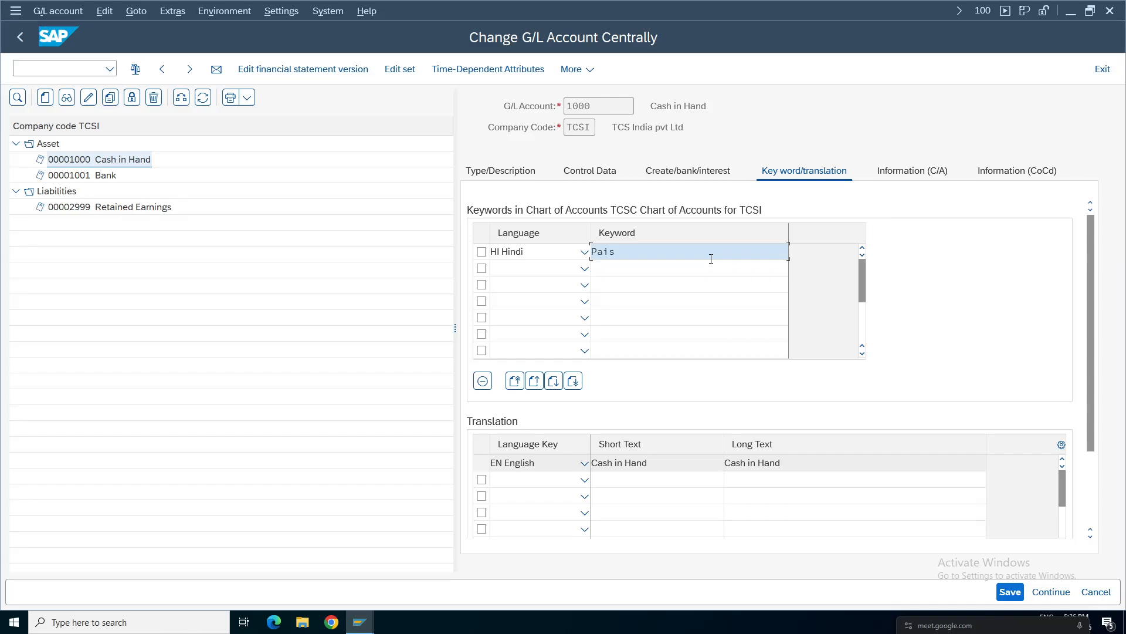
pyautogui.click(1010, 592)
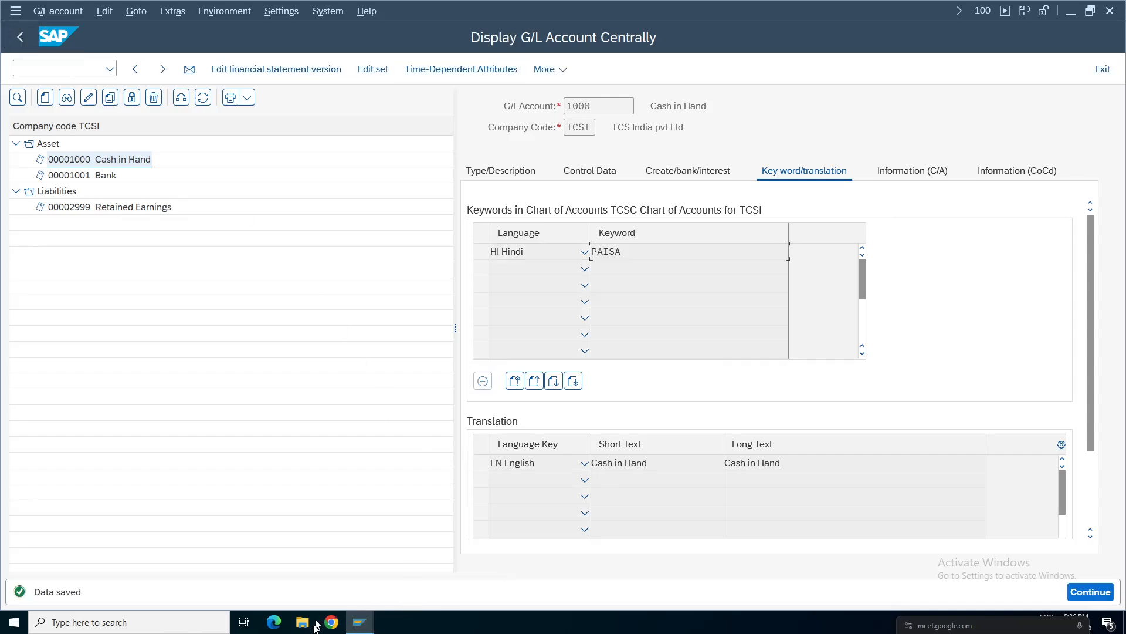
# Step: Return to the SKAT session, refresh the entries and rerun the selection for chart of accounts TCSC
pyautogui.moveTo(357, 629)
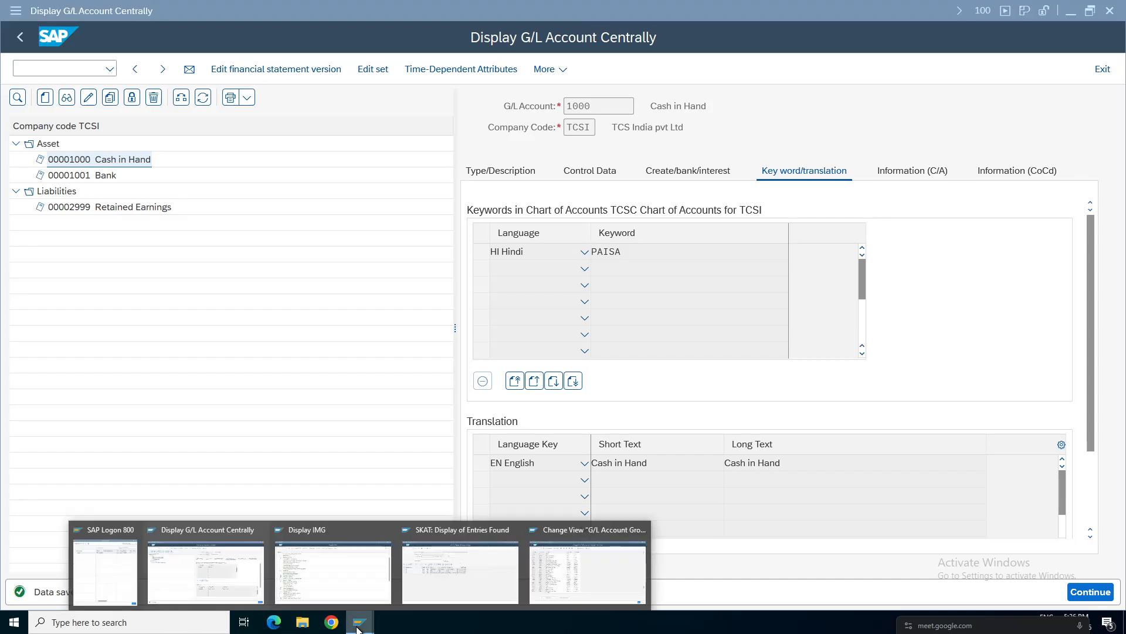
pyautogui.click(439, 570)
pyautogui.click(135, 69)
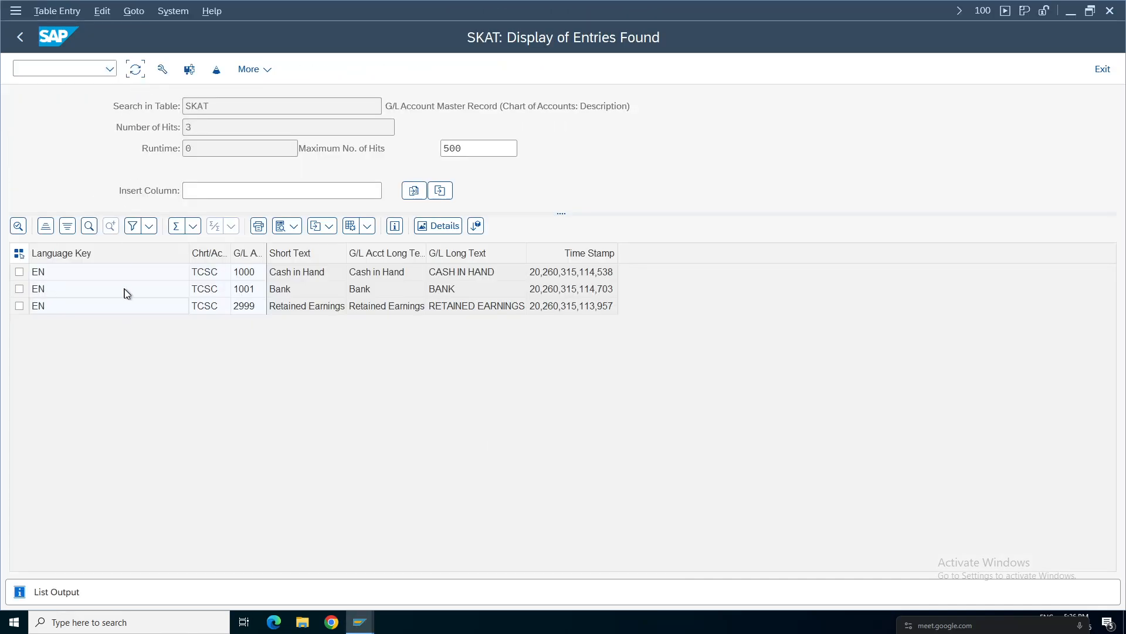
pyautogui.click(19, 37)
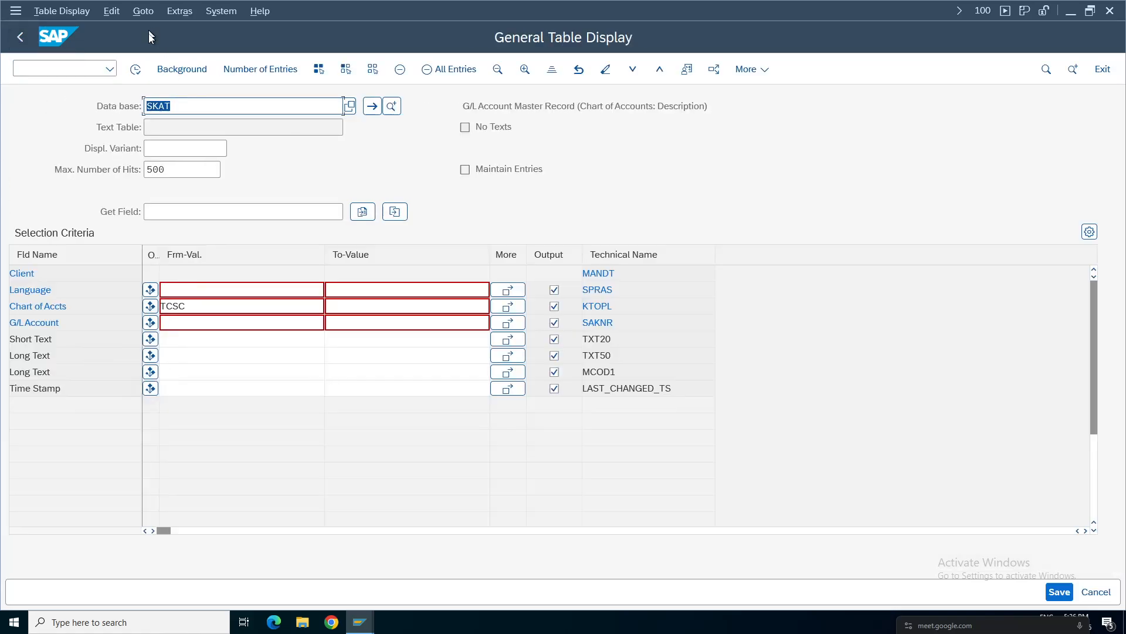
pyautogui.click(136, 69)
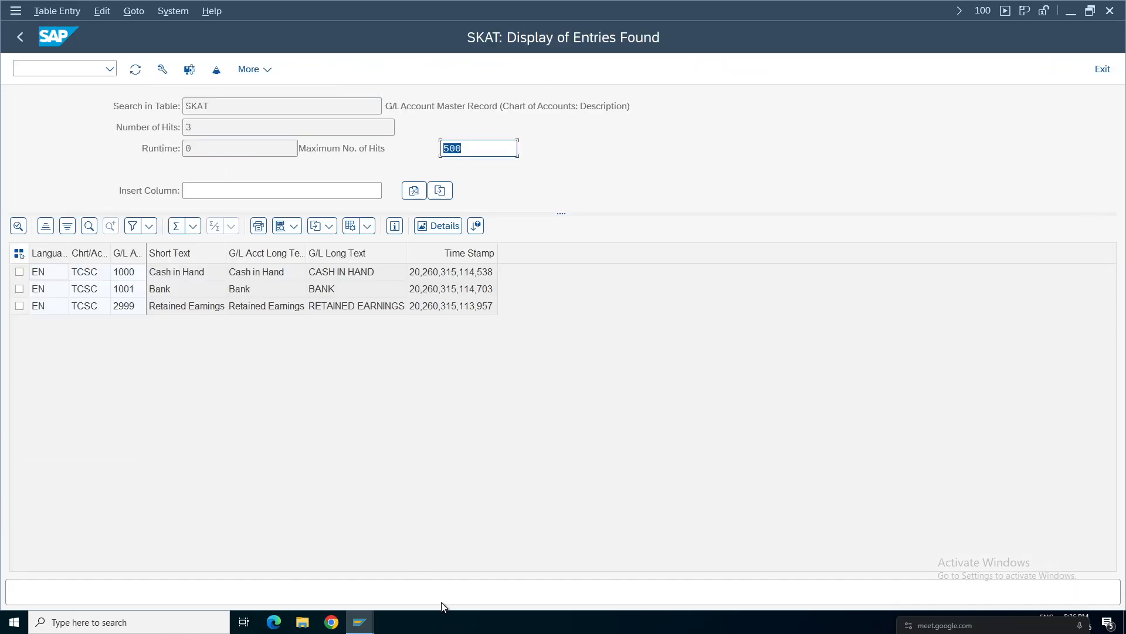
# Step: Go back to the Cash in Hand account and check its saved keyword and translation entries
pyautogui.click(360, 622)
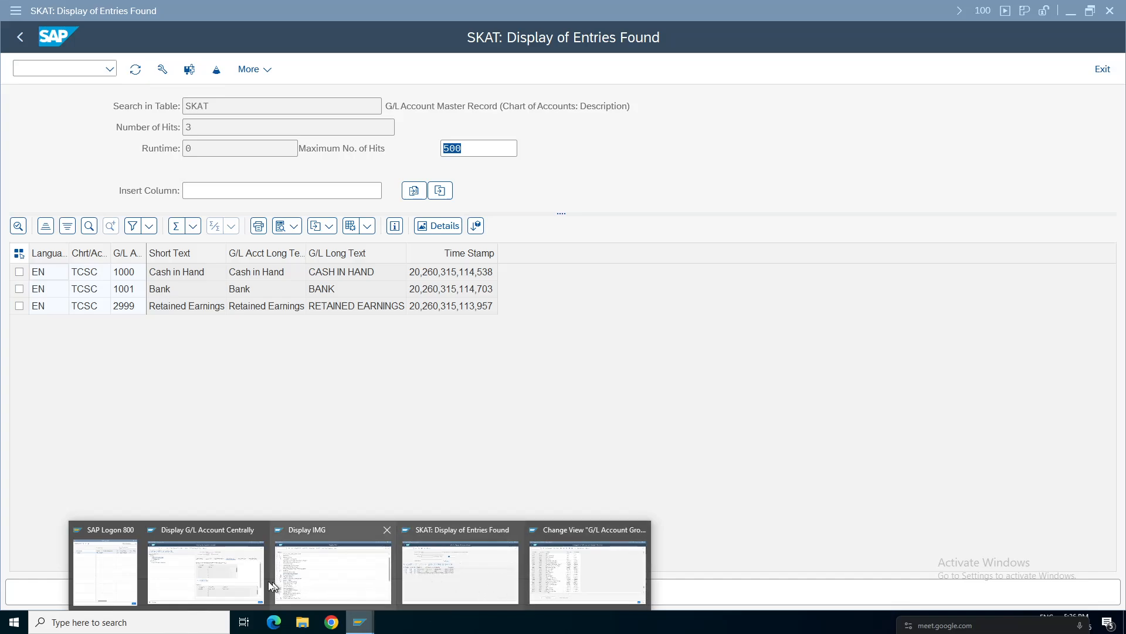
pyautogui.click(230, 564)
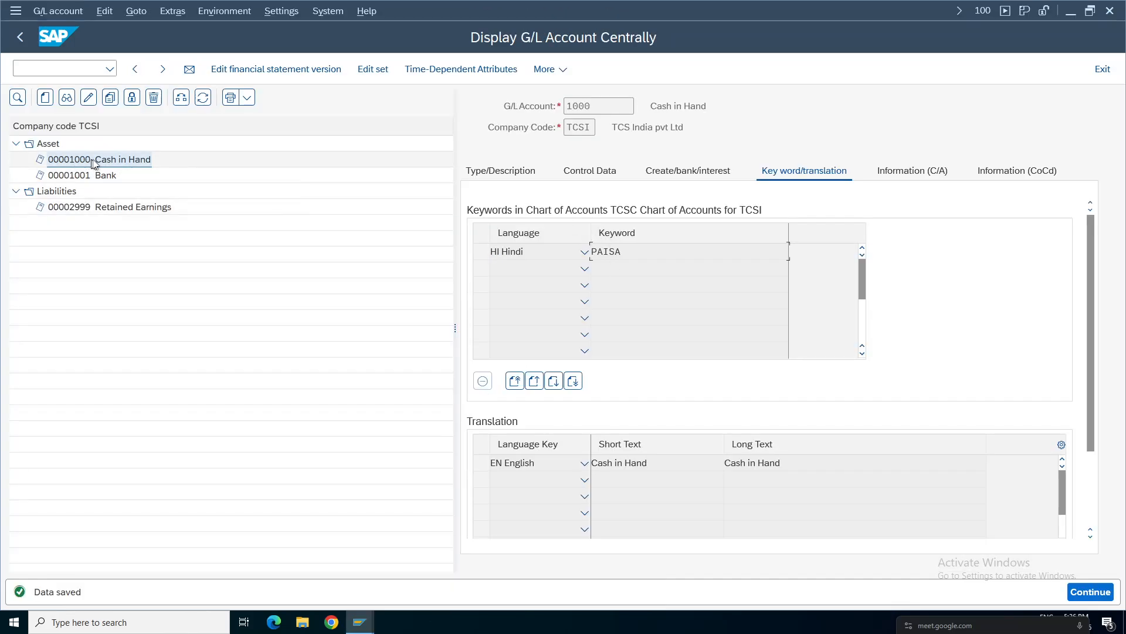
pyautogui.click(360, 622)
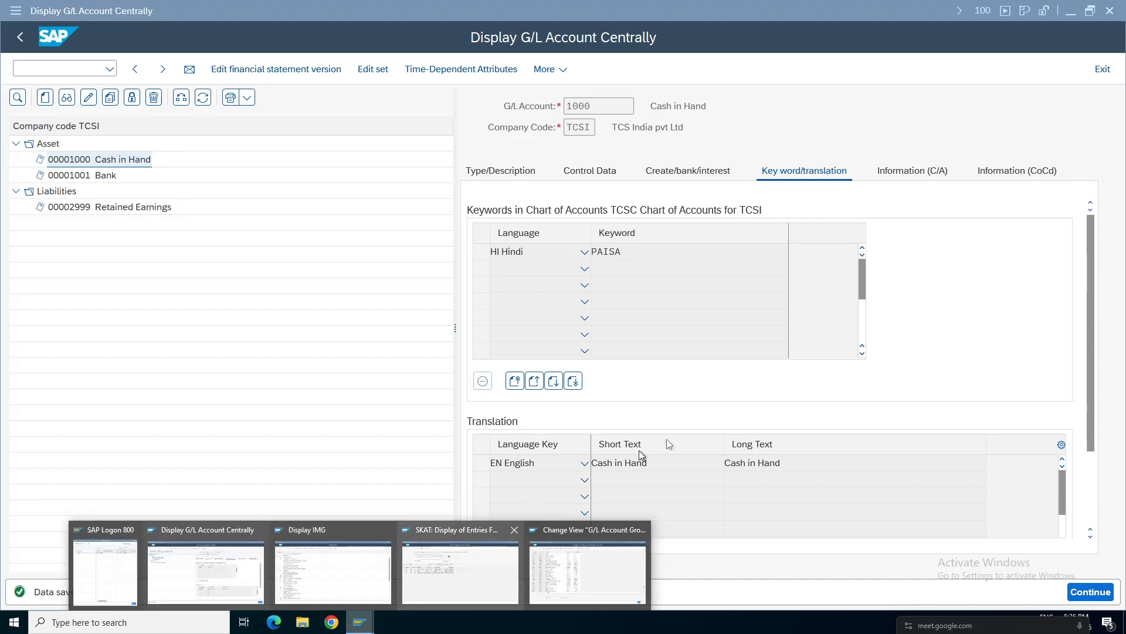
pyautogui.click(602, 361)
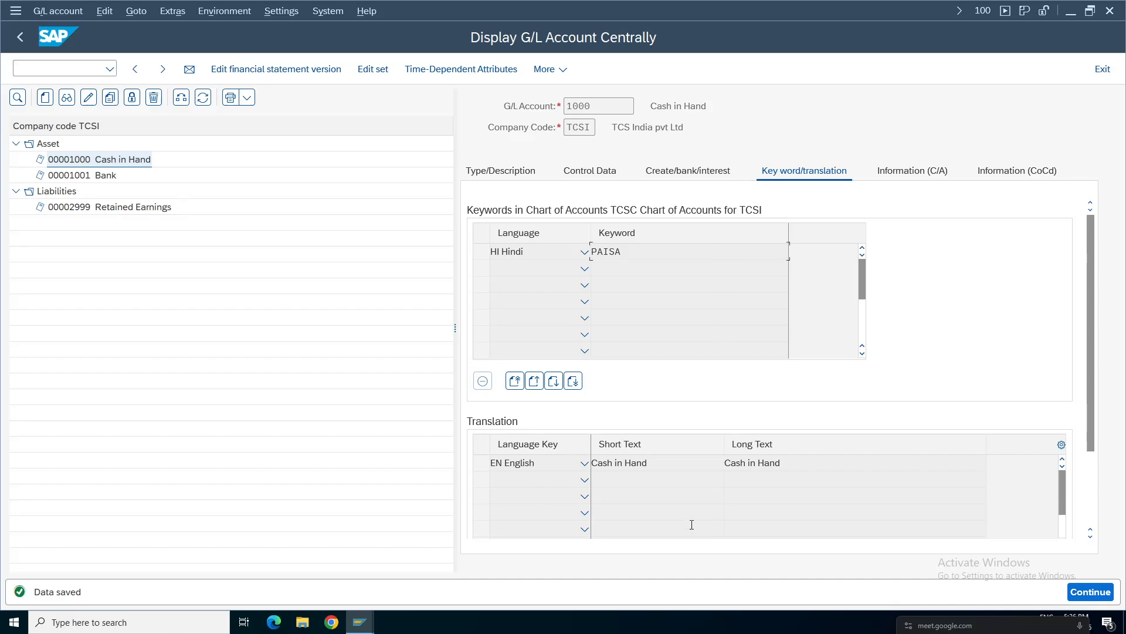
# Step: Return to the SKAT entries, check their language values and run the TCSC selection again with no language restriction
pyautogui.click(360, 622)
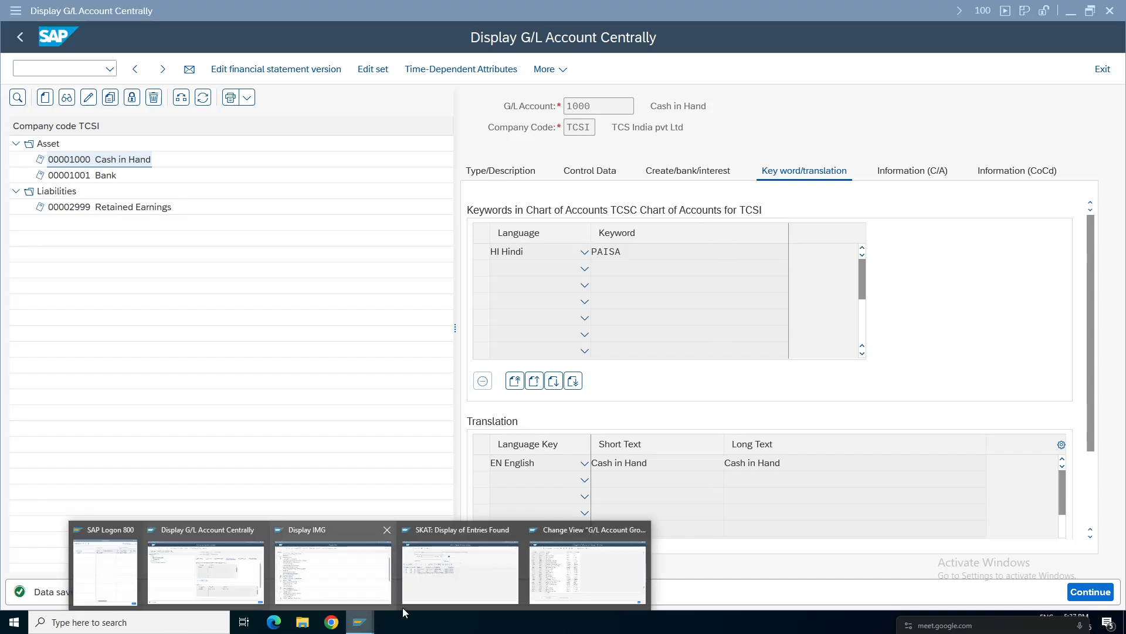
pyautogui.click(456, 579)
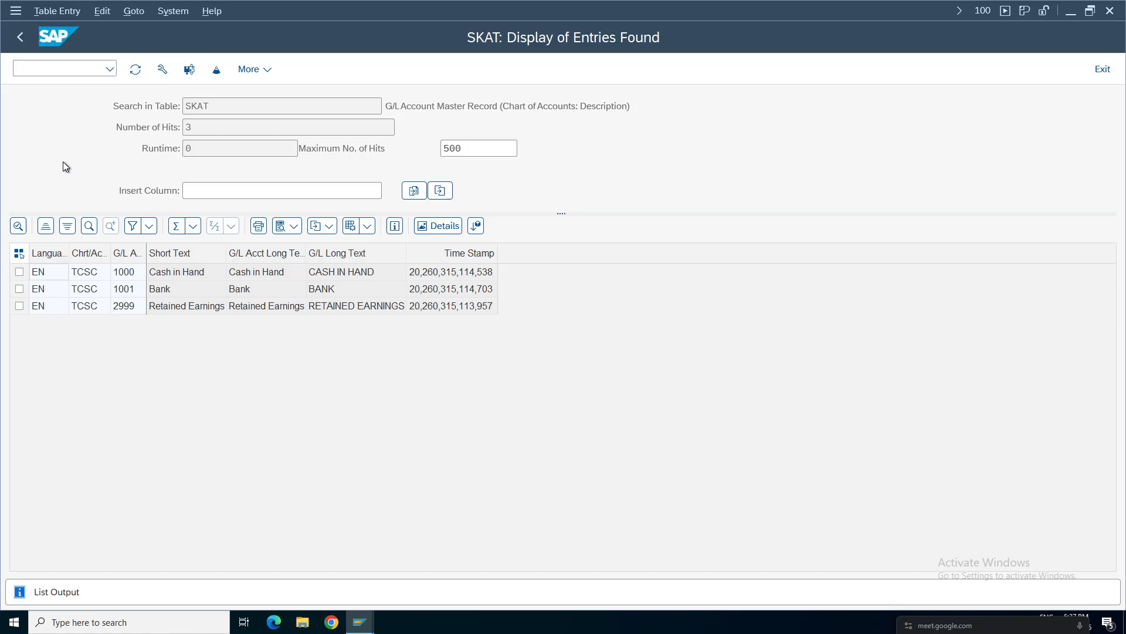
pyautogui.click(38, 292)
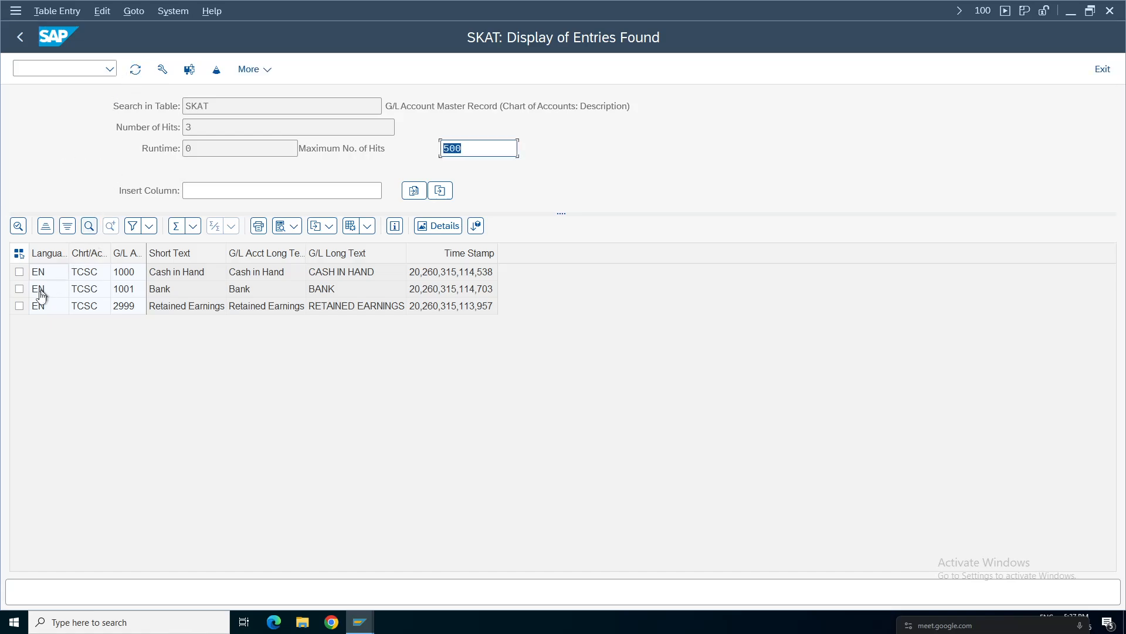
pyautogui.click(11, 40)
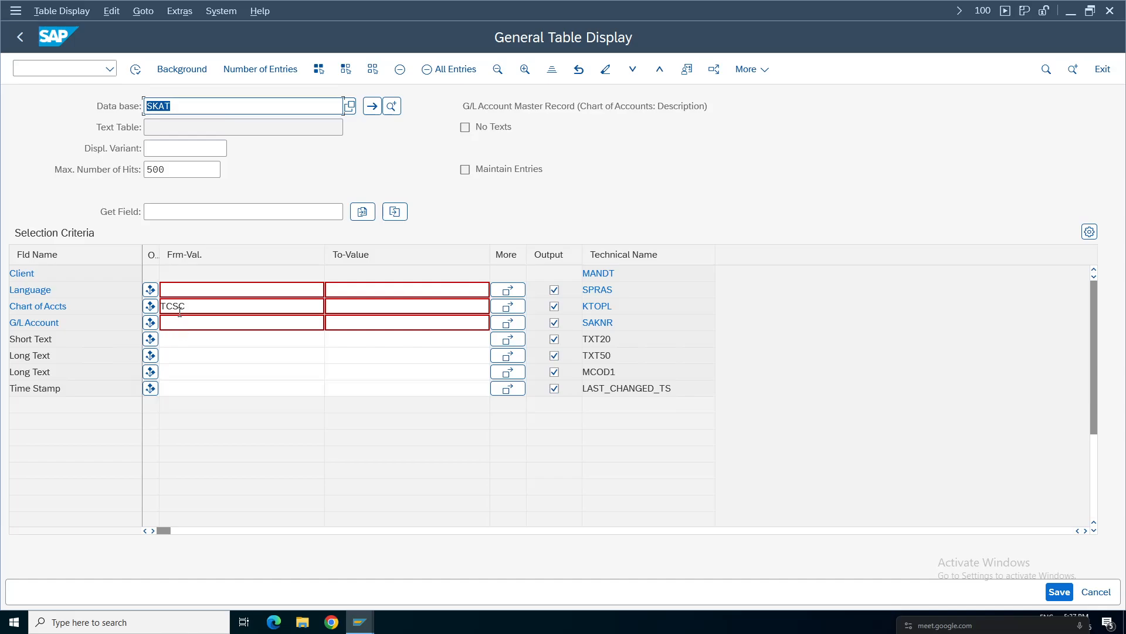
pyautogui.click(194, 292)
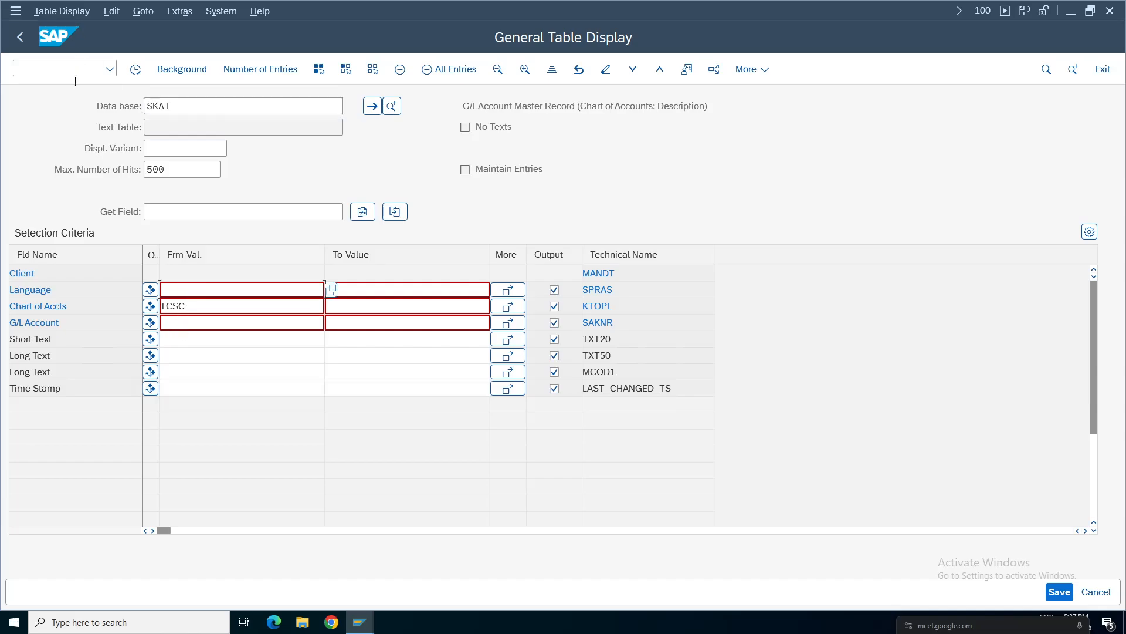
pyautogui.click(137, 72)
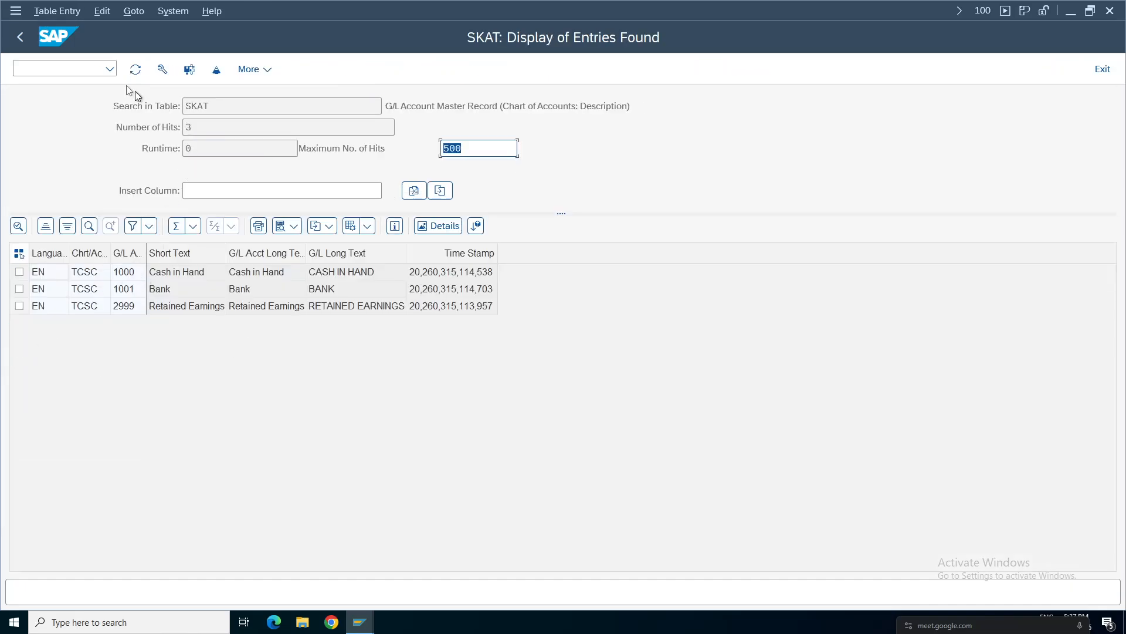
# Step: Rerun the SKAT selection for chart of accounts TCSC, first without a language and again restricted to language HI
pyautogui.click(20, 37)
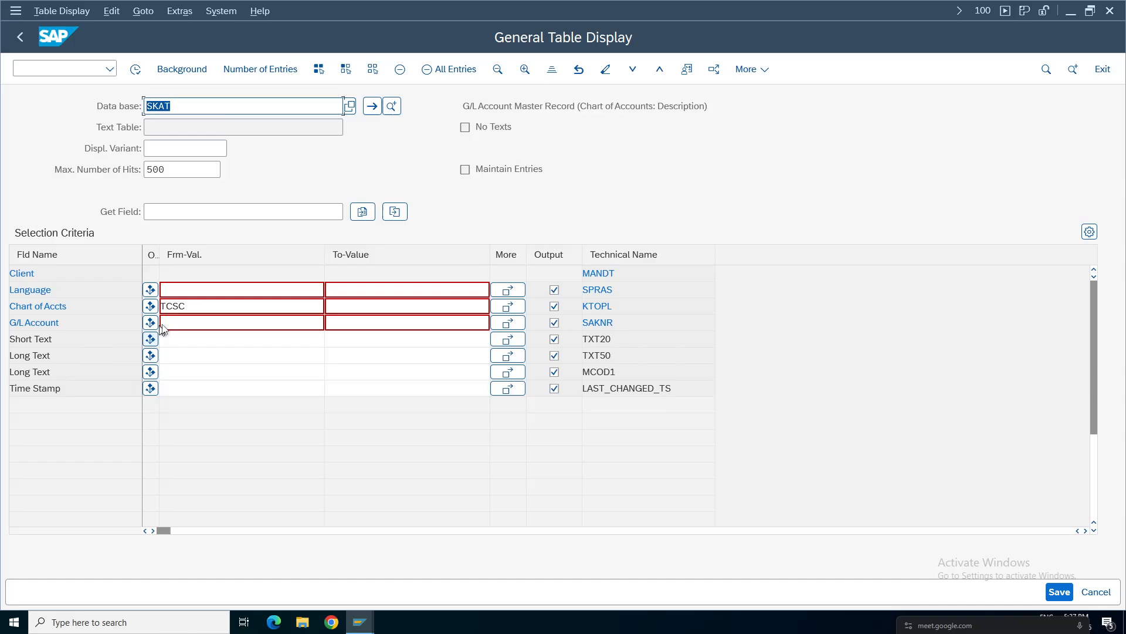
pyautogui.click(136, 69)
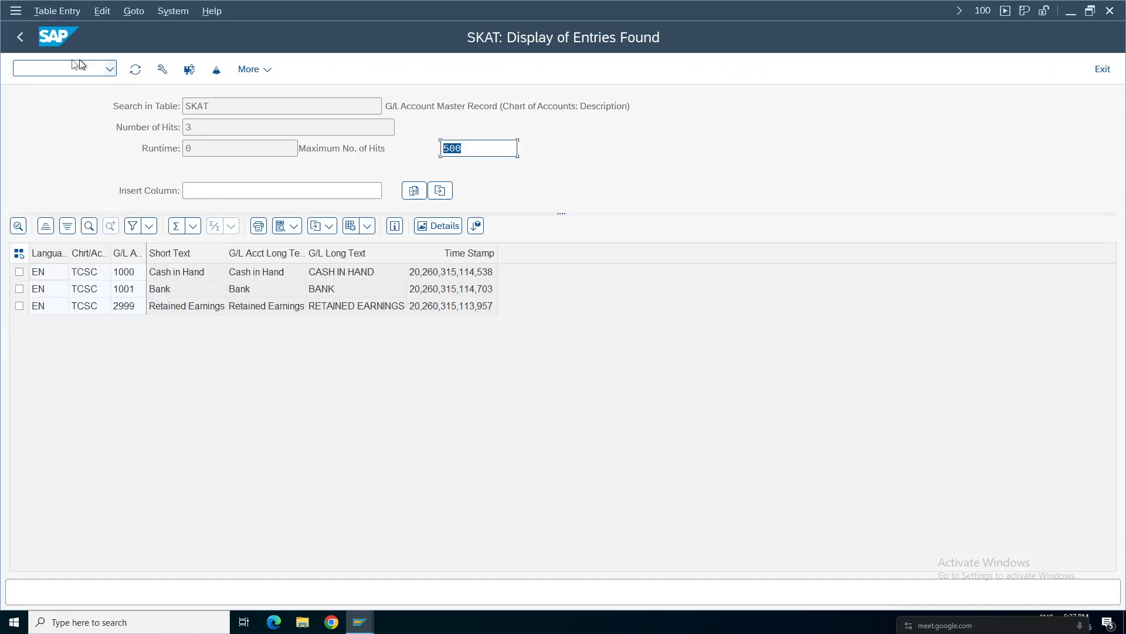
pyautogui.click(20, 39)
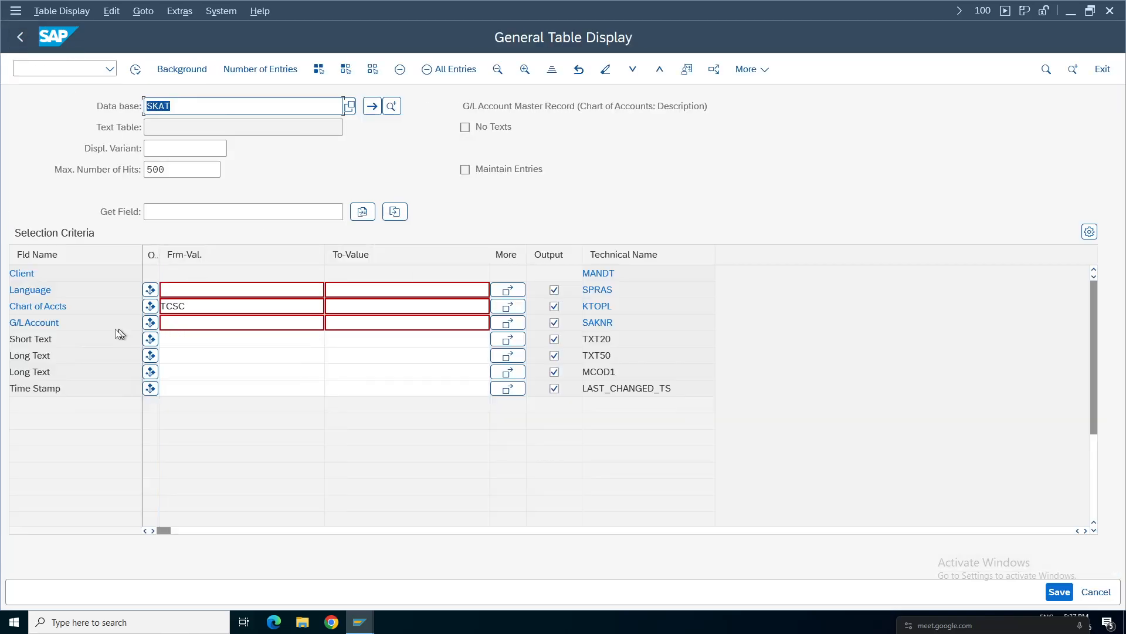
pyautogui.click(192, 291)
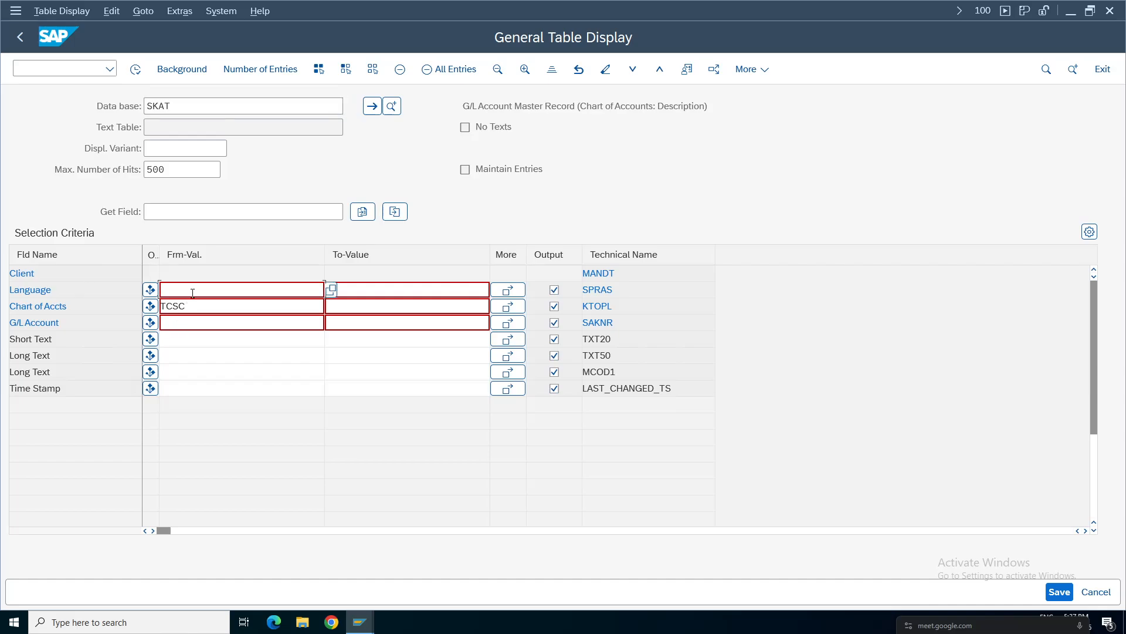
pyautogui.write('Hi')
pyautogui.click(135, 69)
pyautogui.click(192, 302)
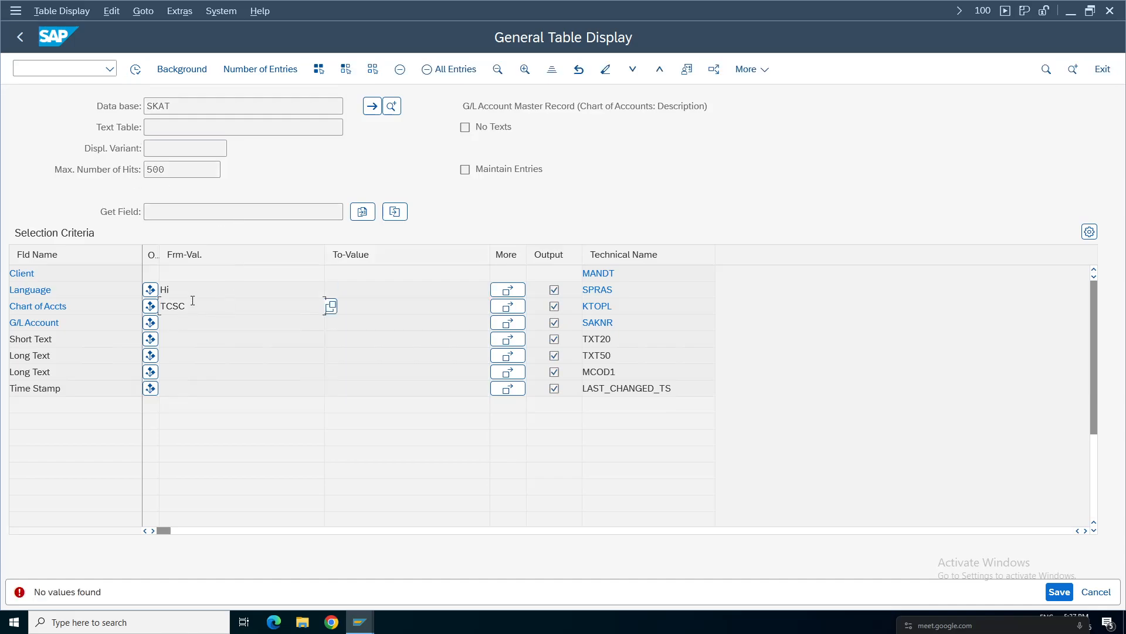
pyautogui.press('Return')
# Step: Clear the language restriction, rerun the SKAT selection for chart of accounts TCSC and return to the selection criteria
pyautogui.click(199, 290)
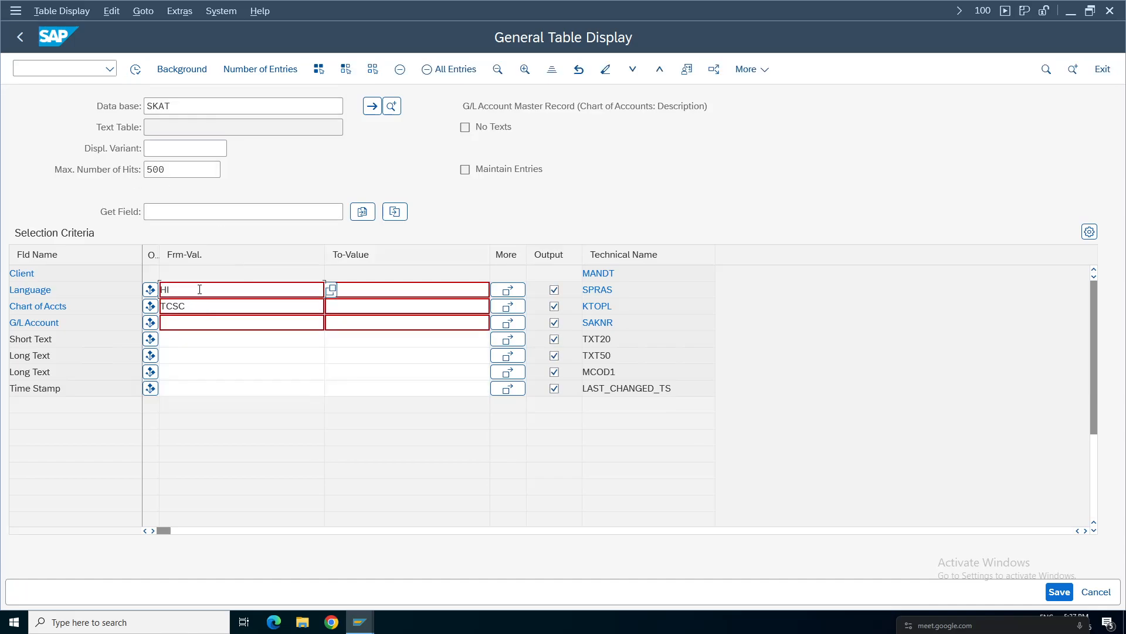
pyautogui.press('BackSpace')
pyautogui.press('BackSpace')
pyautogui.click(775, 330)
pyautogui.click(135, 70)
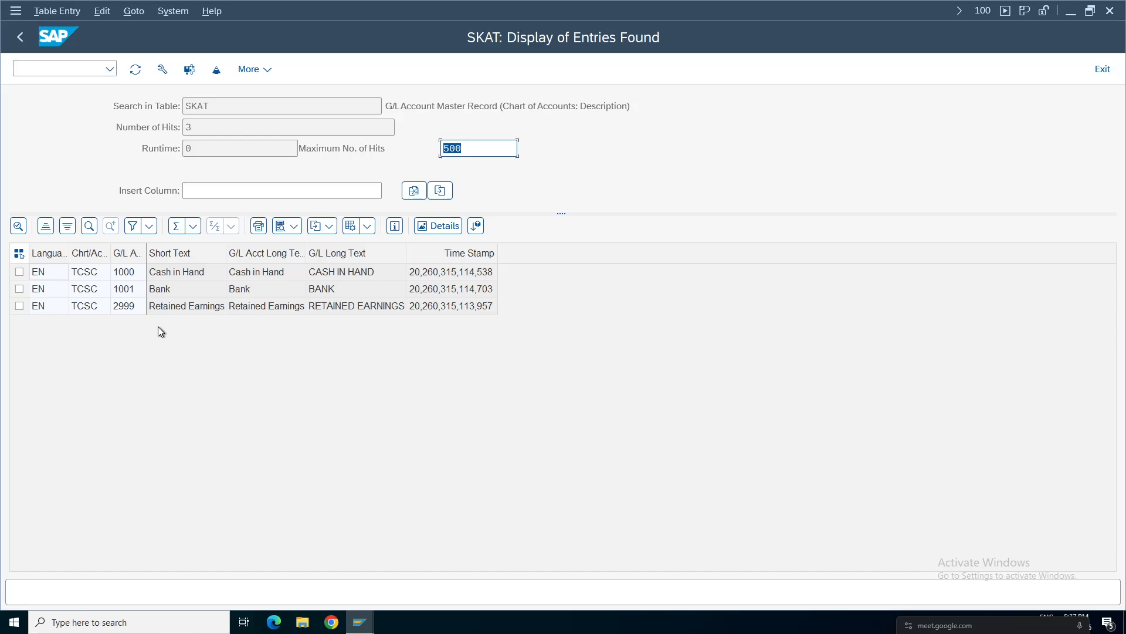
pyautogui.click(6, 45)
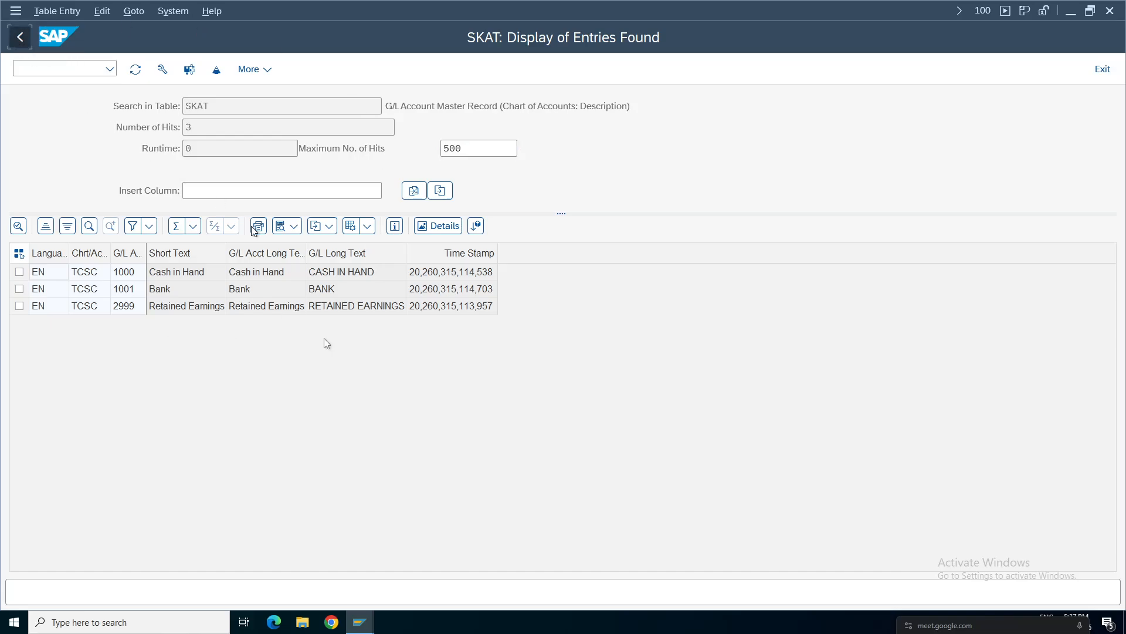
# Step: Switch to the account 1000 display and compare its account name, Hindi keyword and English translation texts
pyautogui.moveTo(360, 621)
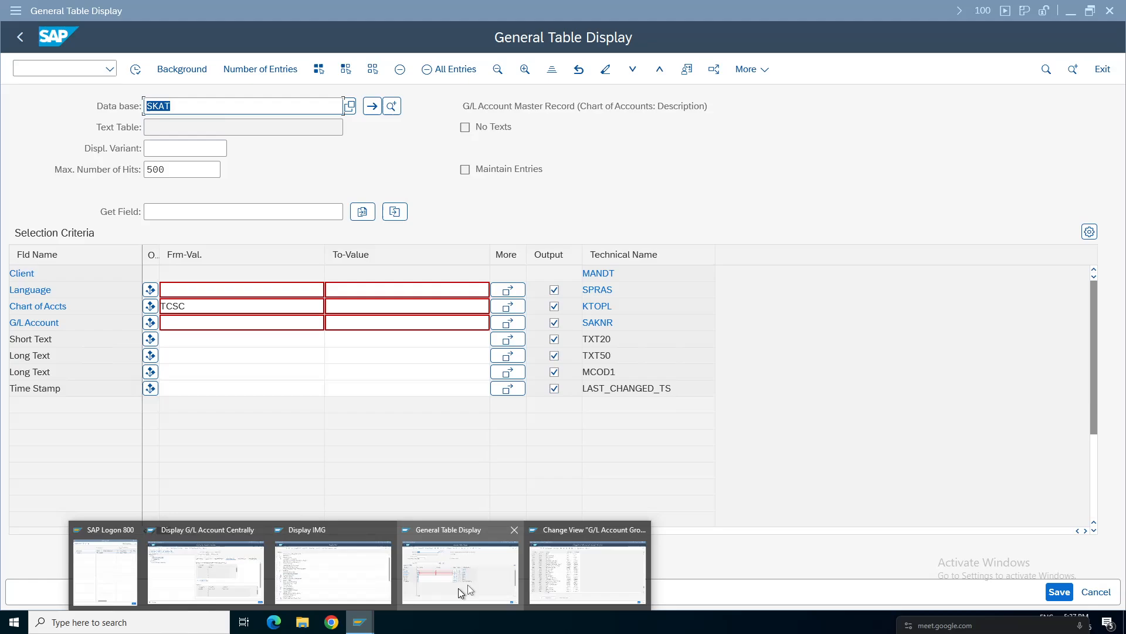
pyautogui.click(221, 580)
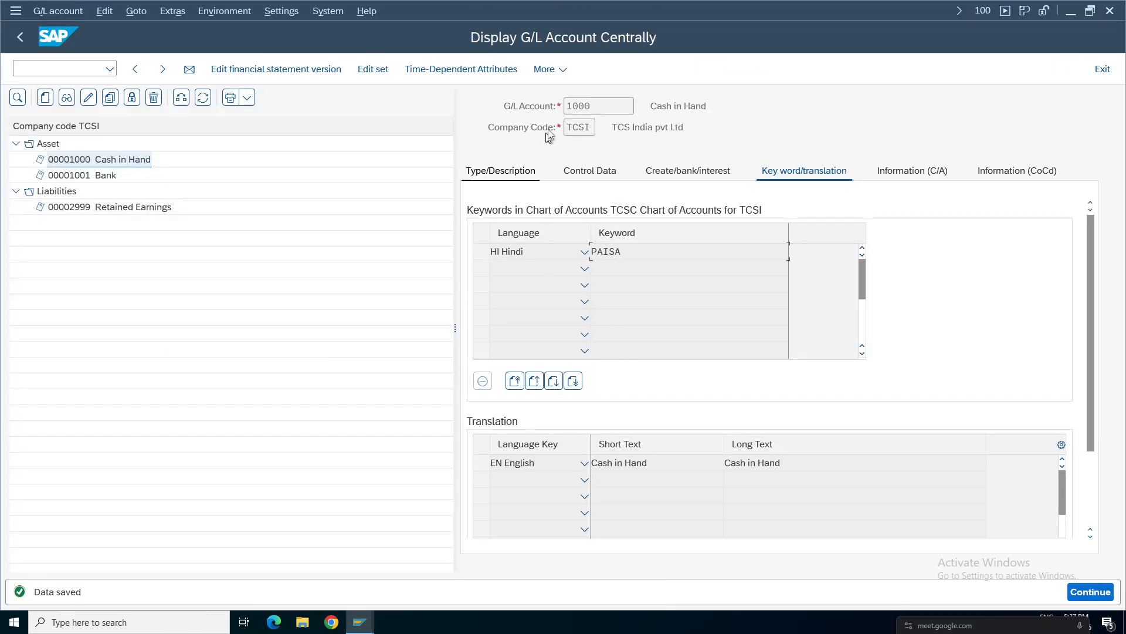
pyautogui.moveTo(729, 107); pyautogui.dragTo(583, 141)
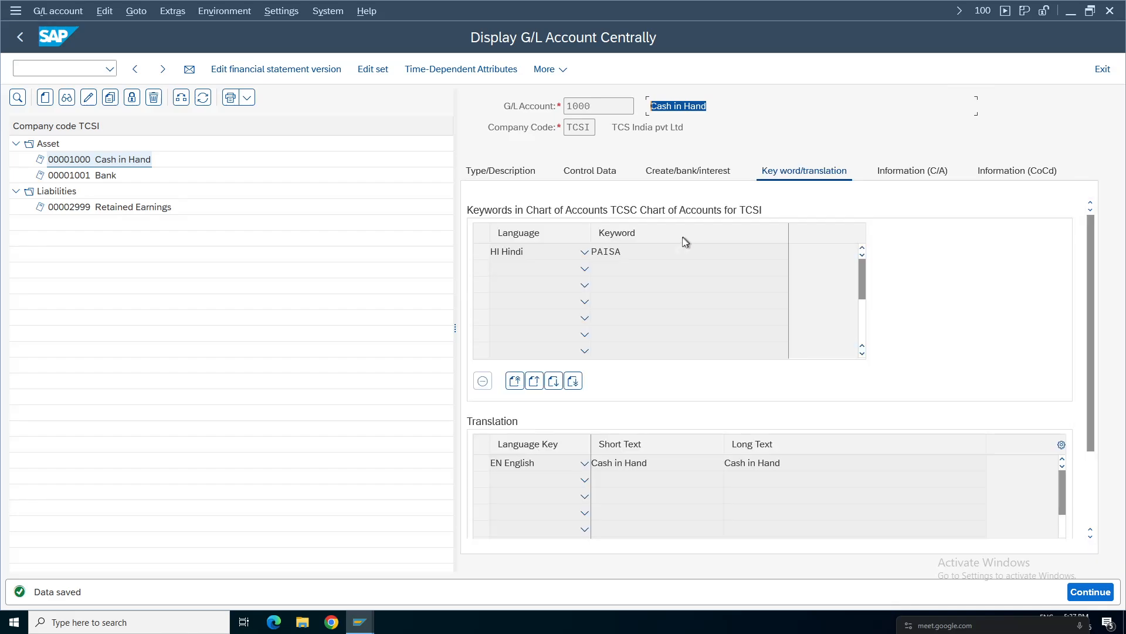
pyautogui.moveTo(626, 252); pyautogui.dragTo(587, 253)
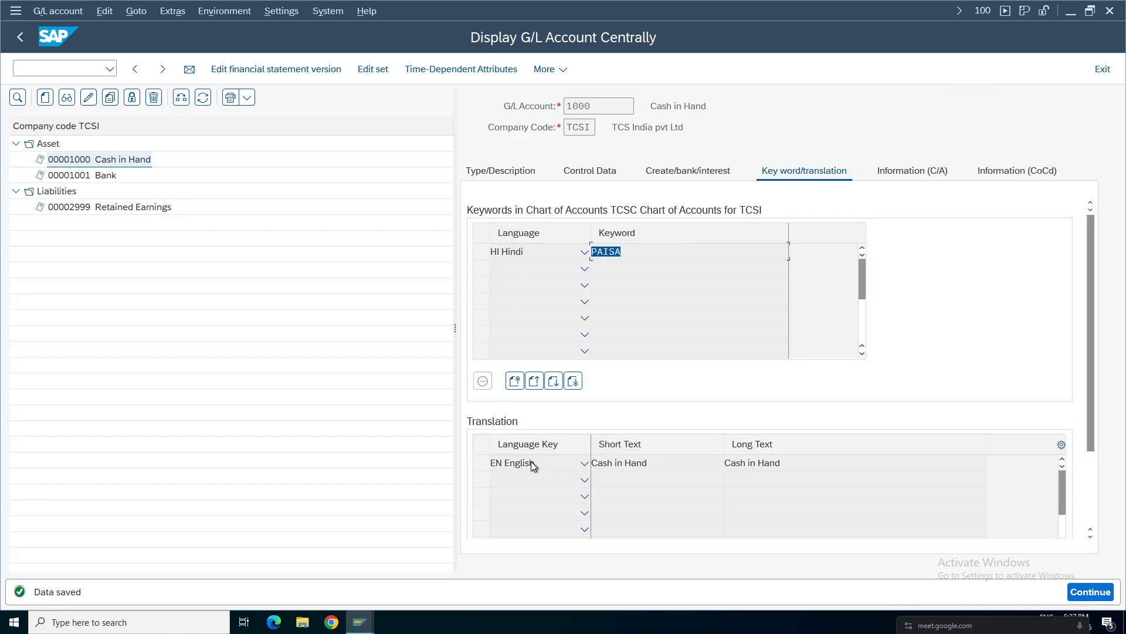
pyautogui.click(810, 463)
pyautogui.moveTo(633, 256); pyautogui.dragTo(543, 254)
pyautogui.click(614, 309)
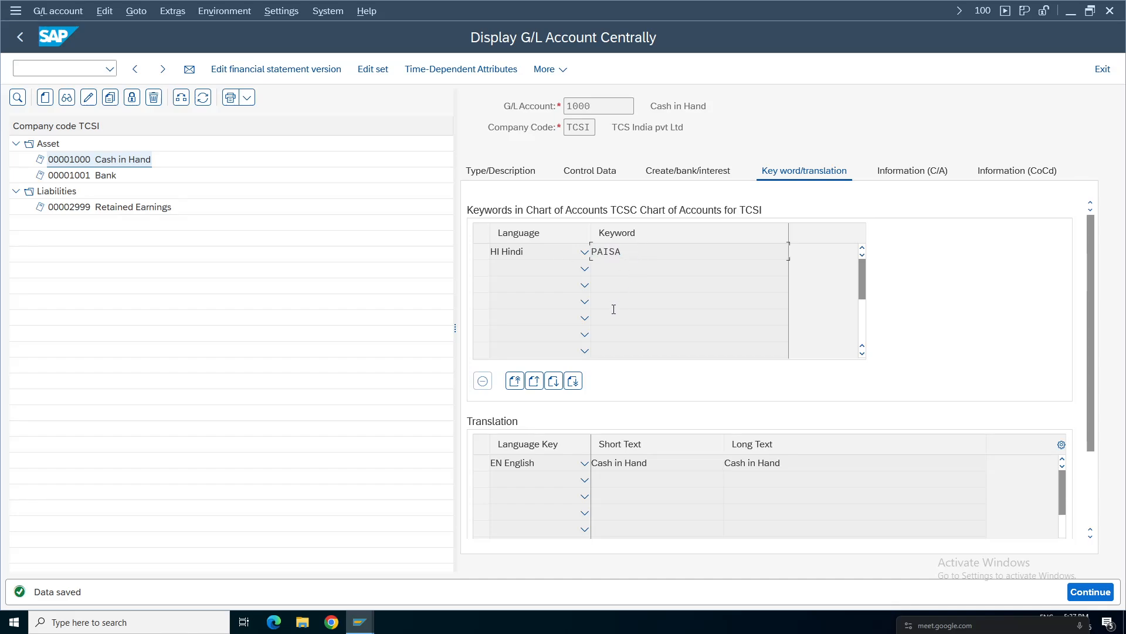
pyautogui.tripleClick(756, 464)
# Step: Add a Hindi translation to account 1000 with Paisa as both short and long text, and save the account
pyautogui.click(88, 97)
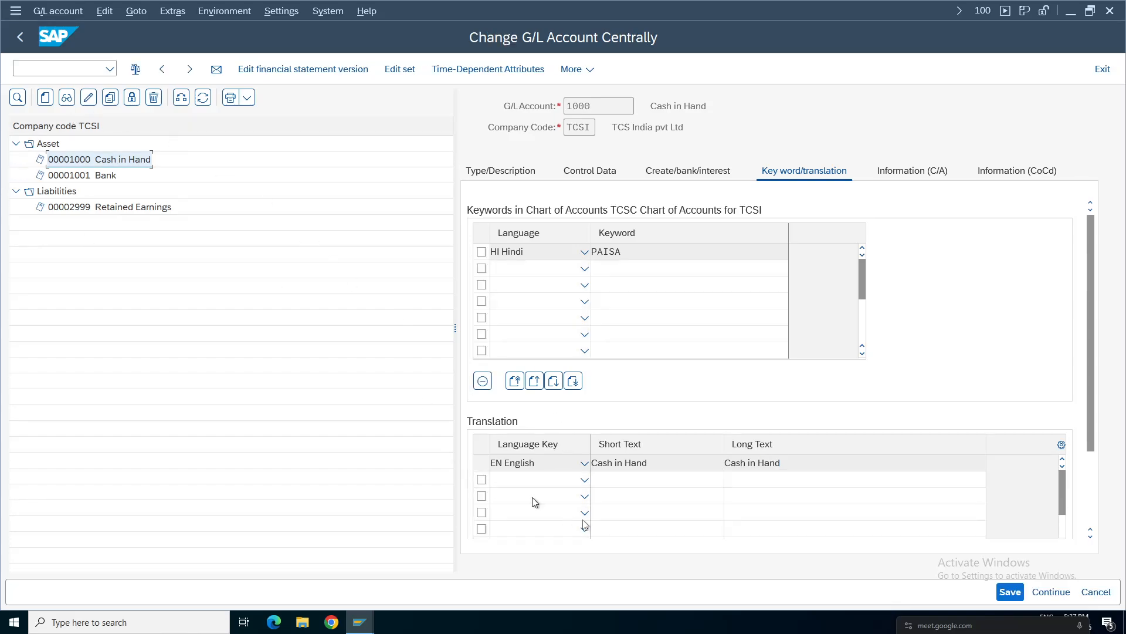
pyautogui.click(548, 482)
pyautogui.press('h')
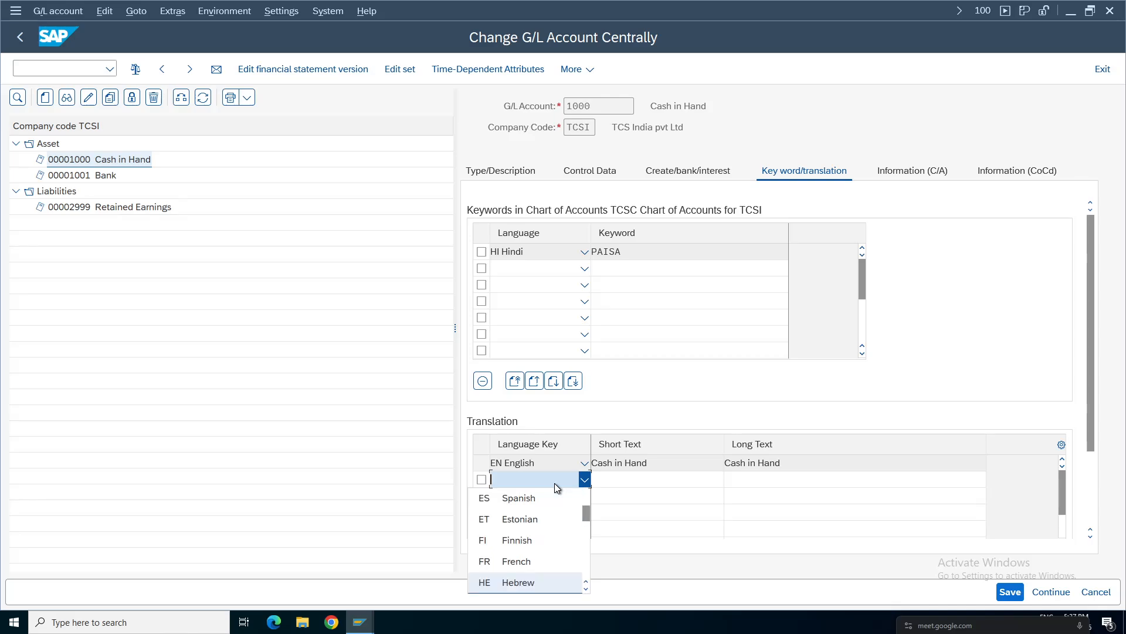
pyautogui.press('Down')
pyautogui.click(528, 582)
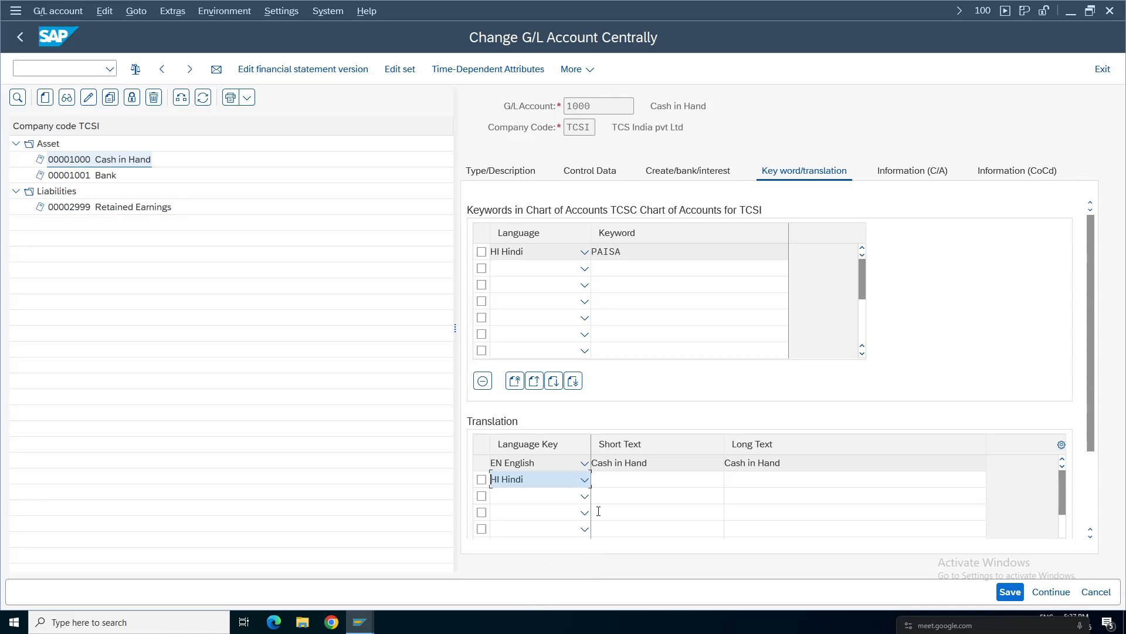
pyautogui.click(668, 481)
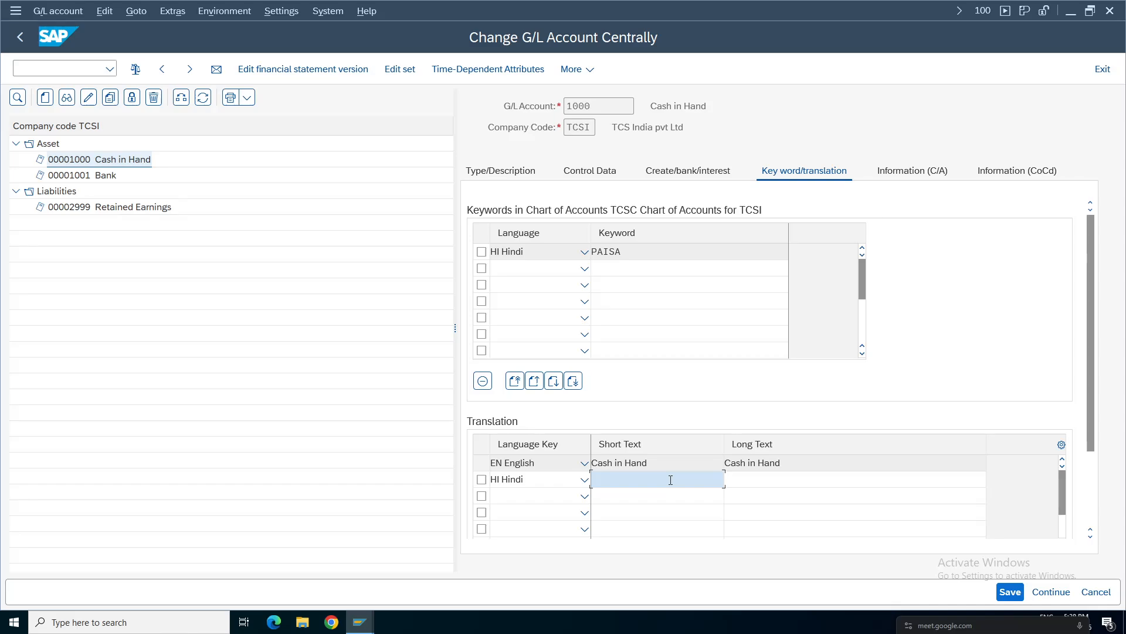
pyautogui.click(788, 470)
pyautogui.write('Paisa')
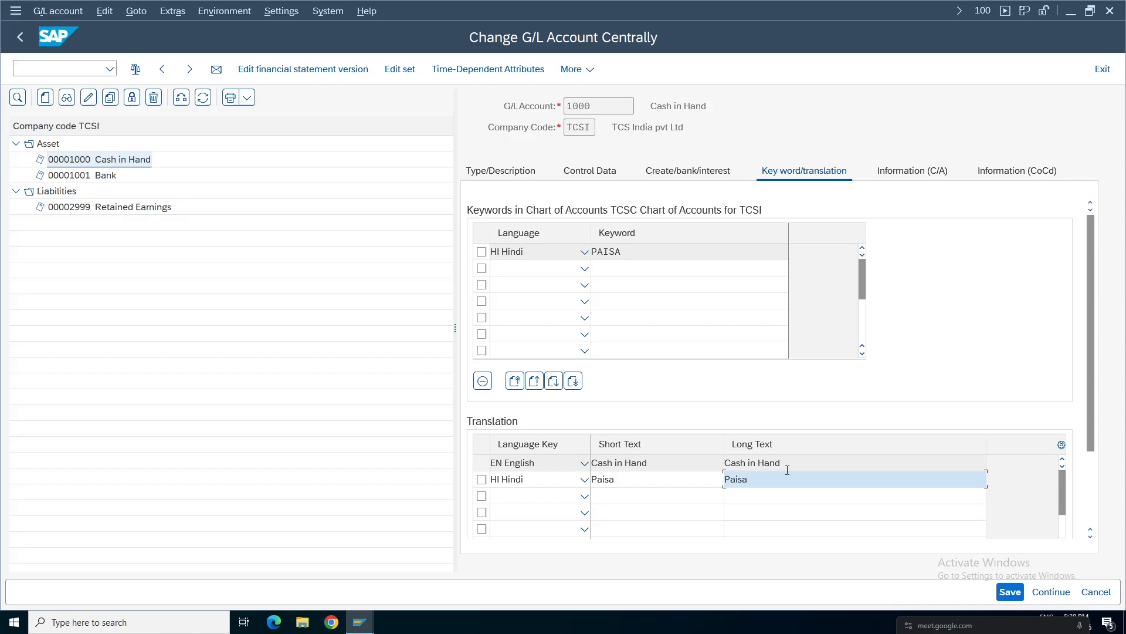
pyautogui.click(1017, 593)
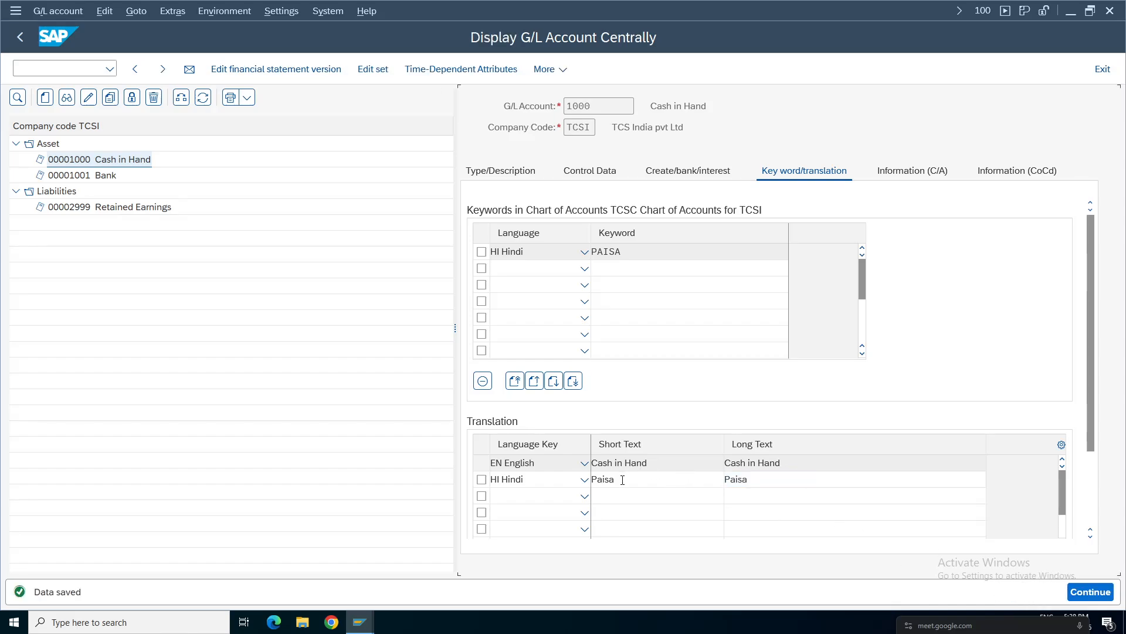
# Step: Return to the SKAT session, rerun the TCSC selection and check the language and texts of the Hindi entry for account 1000
pyautogui.moveTo(360, 622)
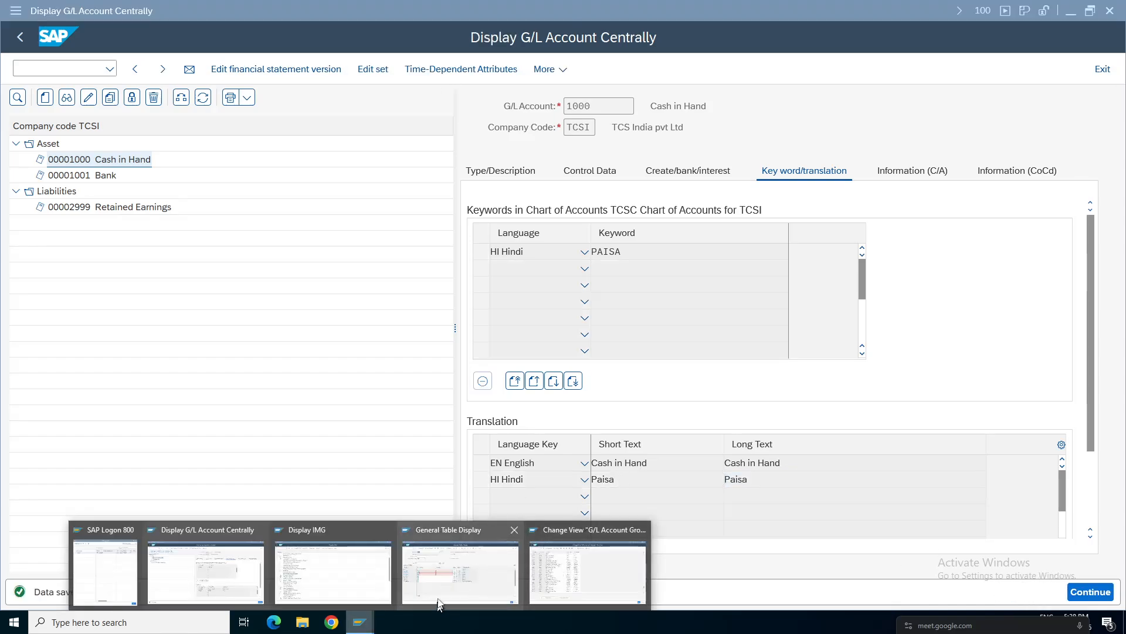
pyautogui.click(492, 589)
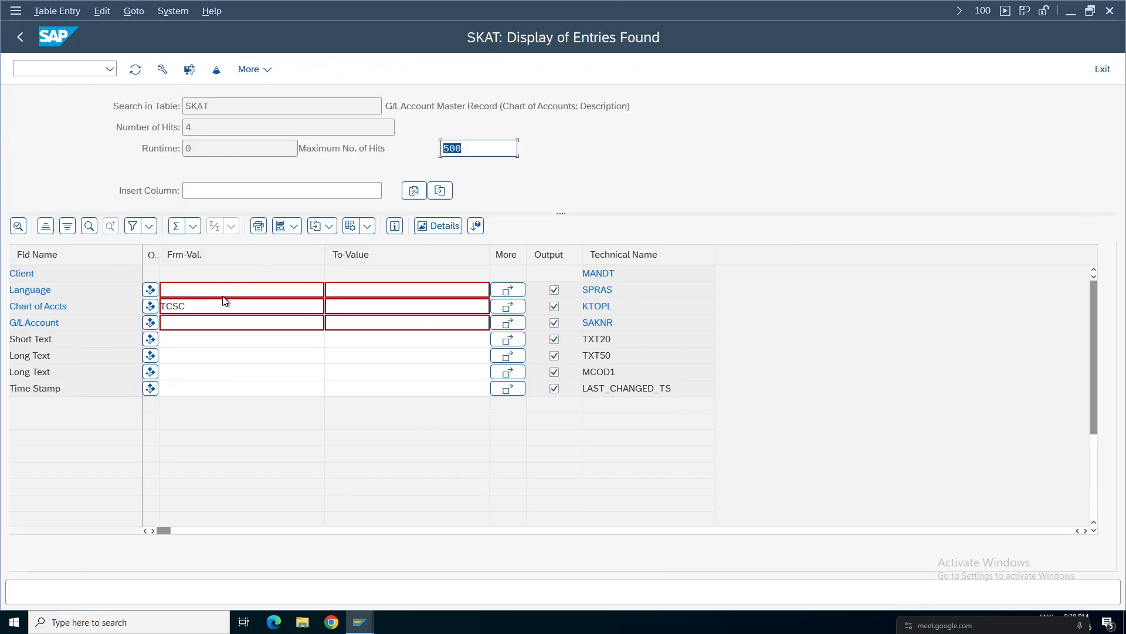
pyautogui.click(47, 326)
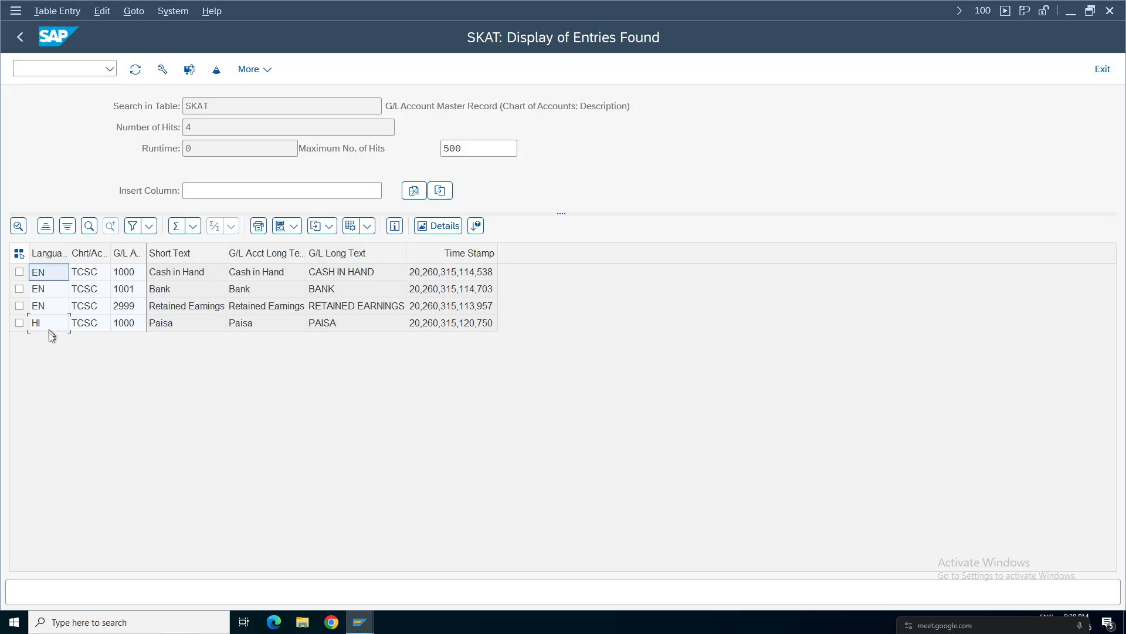
pyautogui.click(182, 326)
pyautogui.click(268, 326)
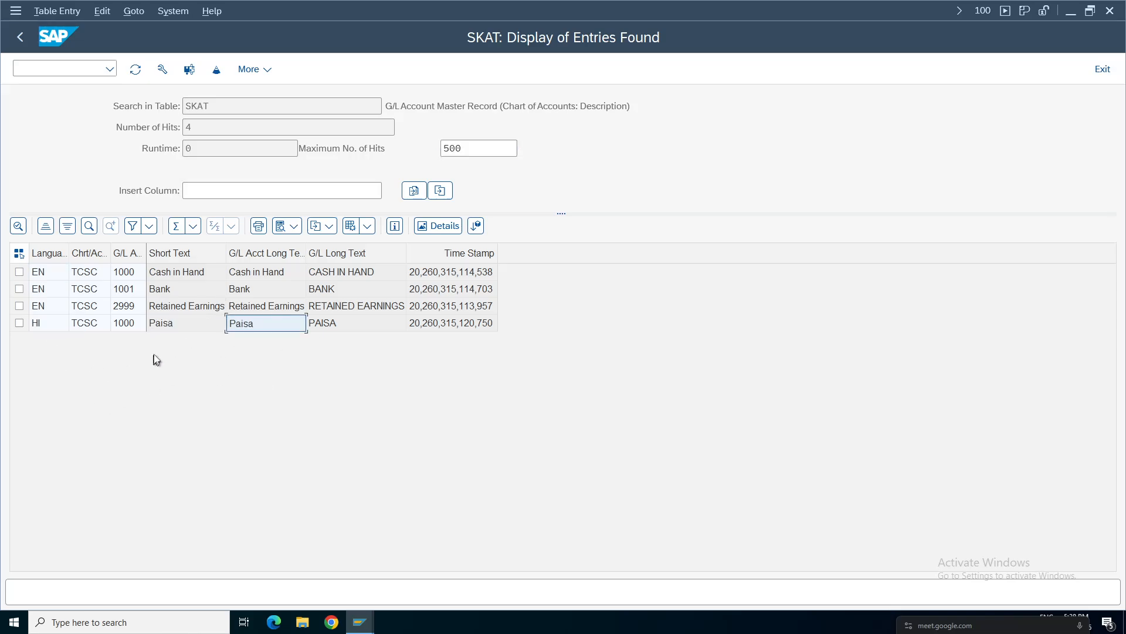
pyautogui.click(159, 326)
pyautogui.click(275, 329)
# Step: Go back to the Cash in Hand account and inspect the language key and short text of its Hindi translation
pyautogui.click(359, 622)
pyautogui.click(223, 575)
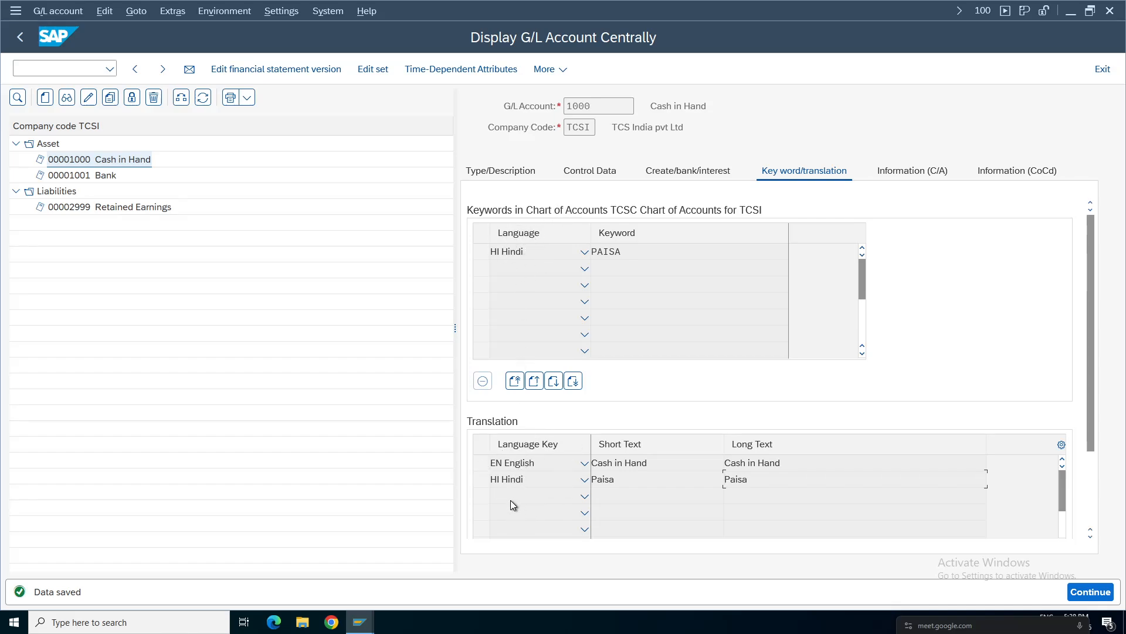
pyautogui.click(584, 480)
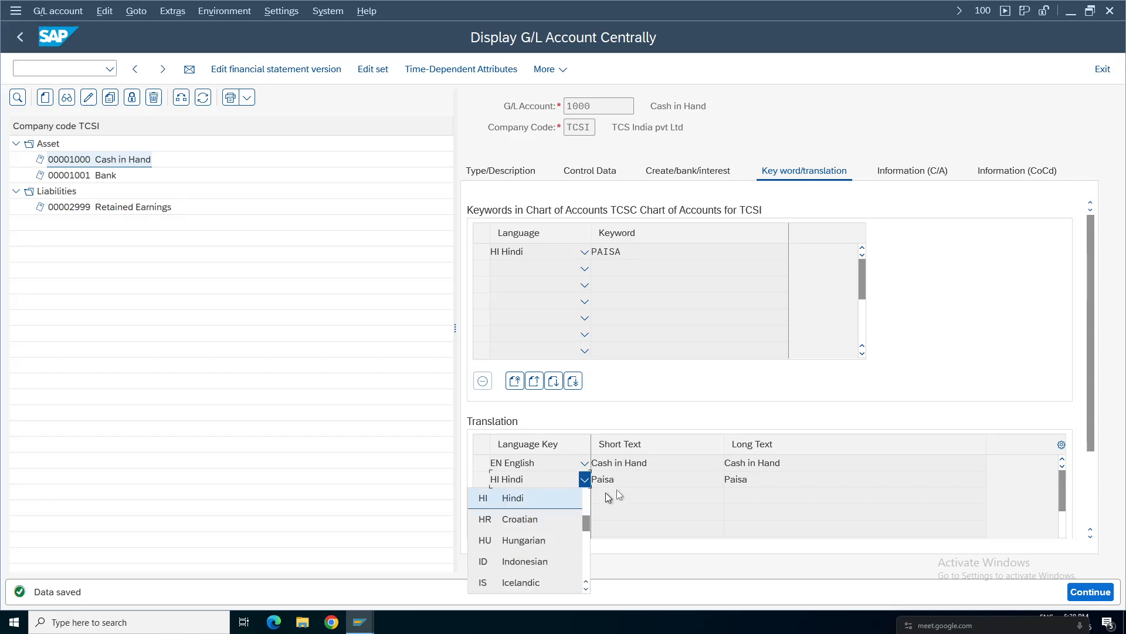
pyautogui.click(619, 486)
pyautogui.moveTo(619, 483); pyautogui.dragTo(577, 518)
pyautogui.click(645, 484)
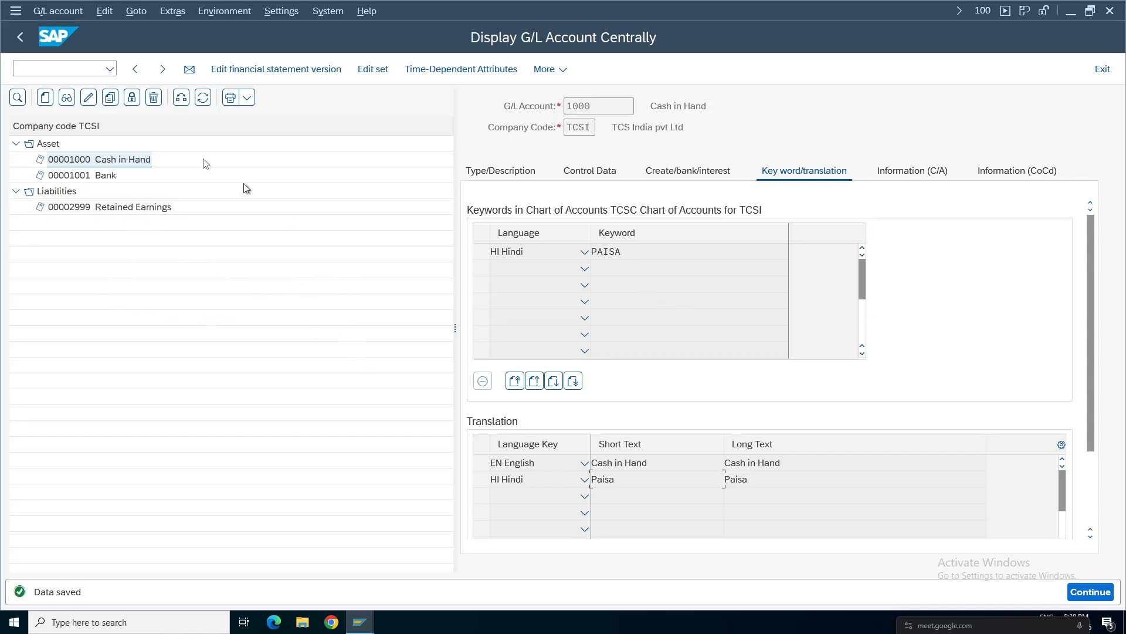
# Step: Switch to the SKAT entries and highlight the table name while reviewing the language-dependent account descriptions
pyautogui.moveTo(359, 622)
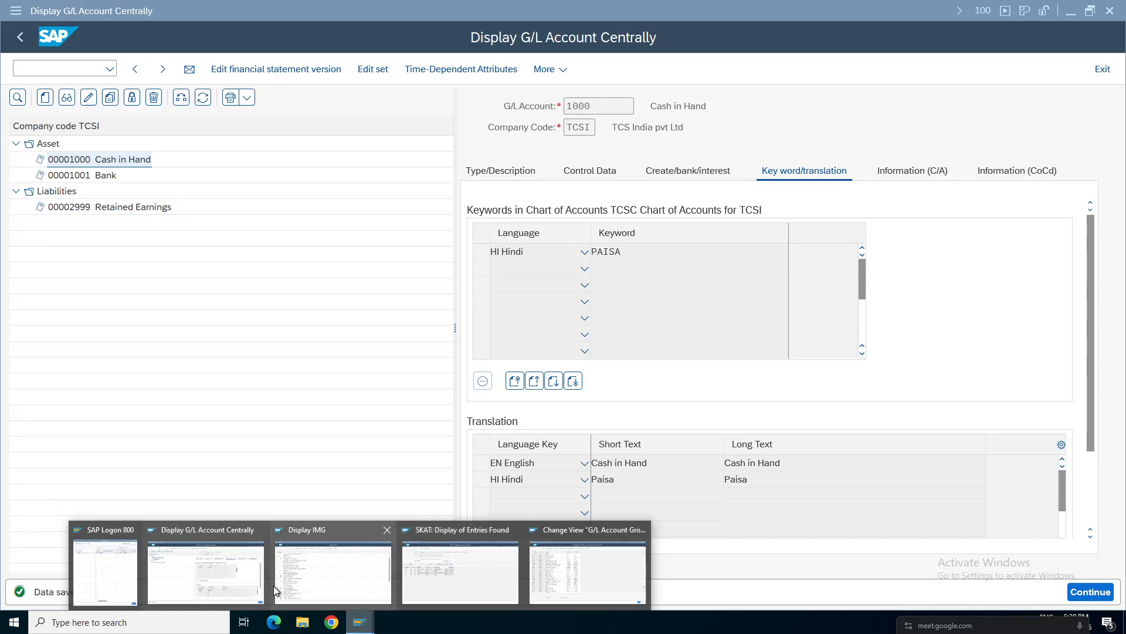
pyautogui.click(443, 571)
pyautogui.doubleClick(235, 109)
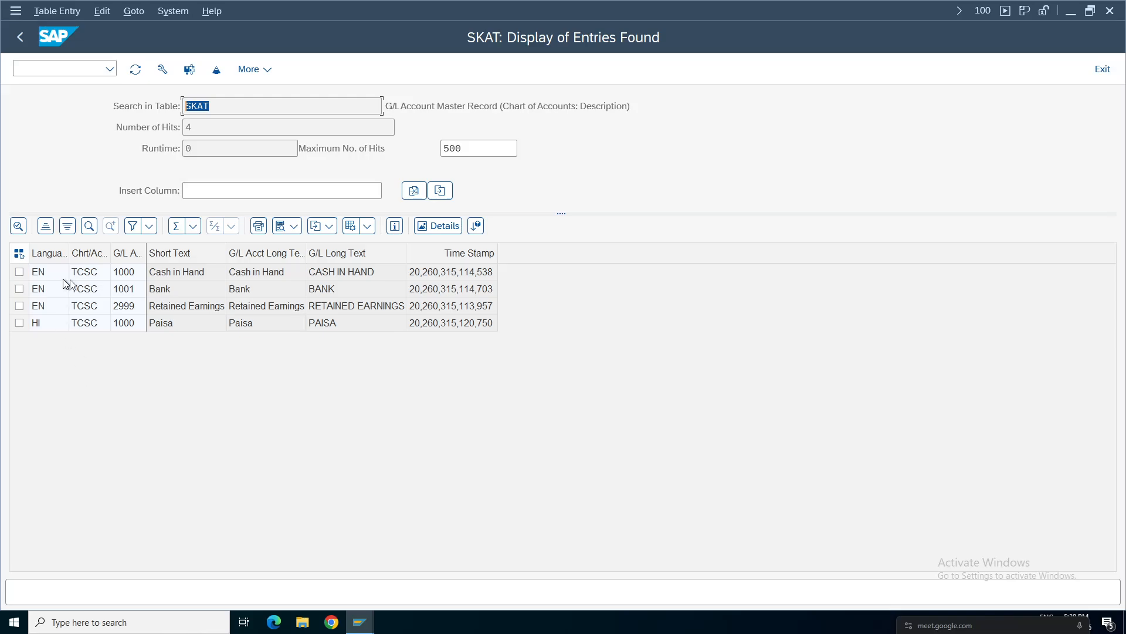
# Step: Return to account 1000 and review its long text in the description, followed by its keywords and translations
pyautogui.click(360, 622)
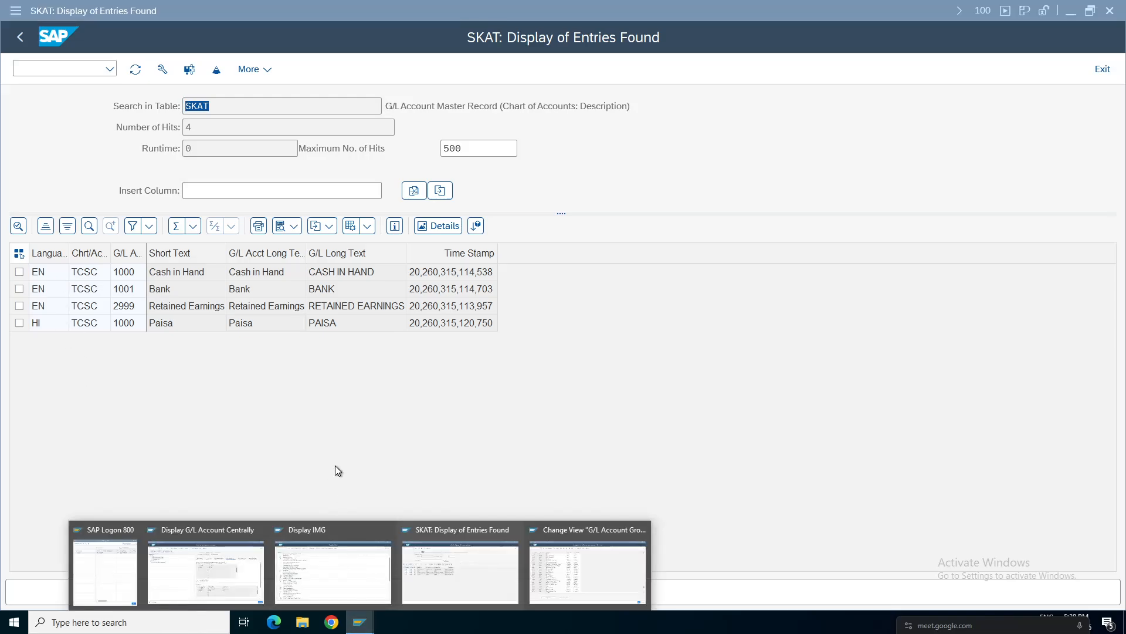
pyautogui.click(205, 575)
pyautogui.click(503, 171)
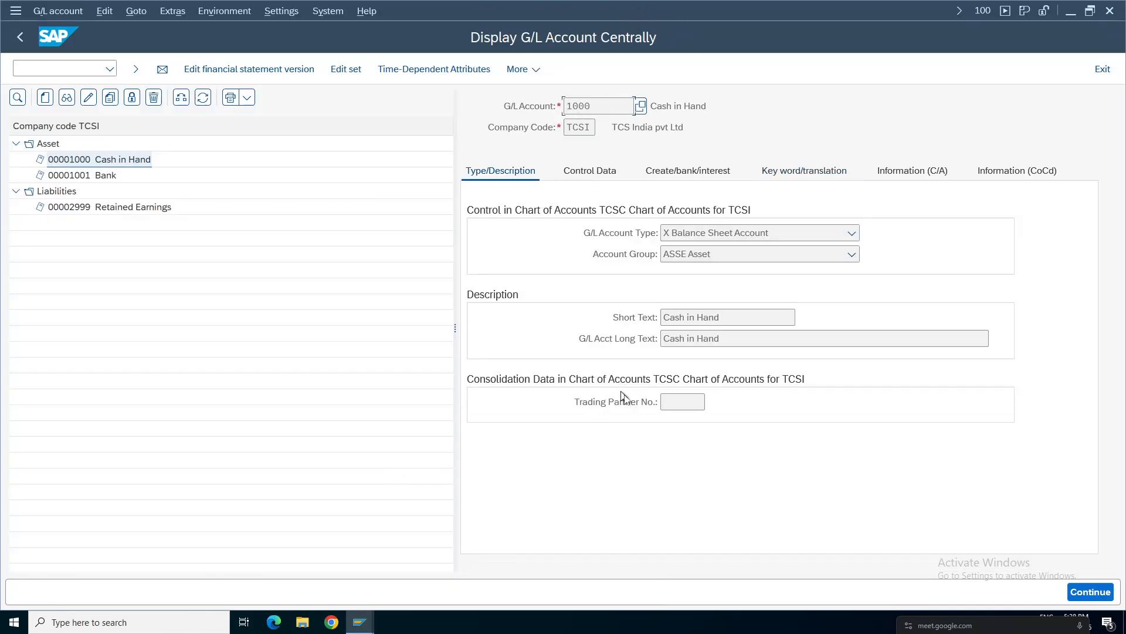
pyautogui.moveTo(741, 336); pyautogui.dragTo(663, 338)
pyautogui.click(766, 172)
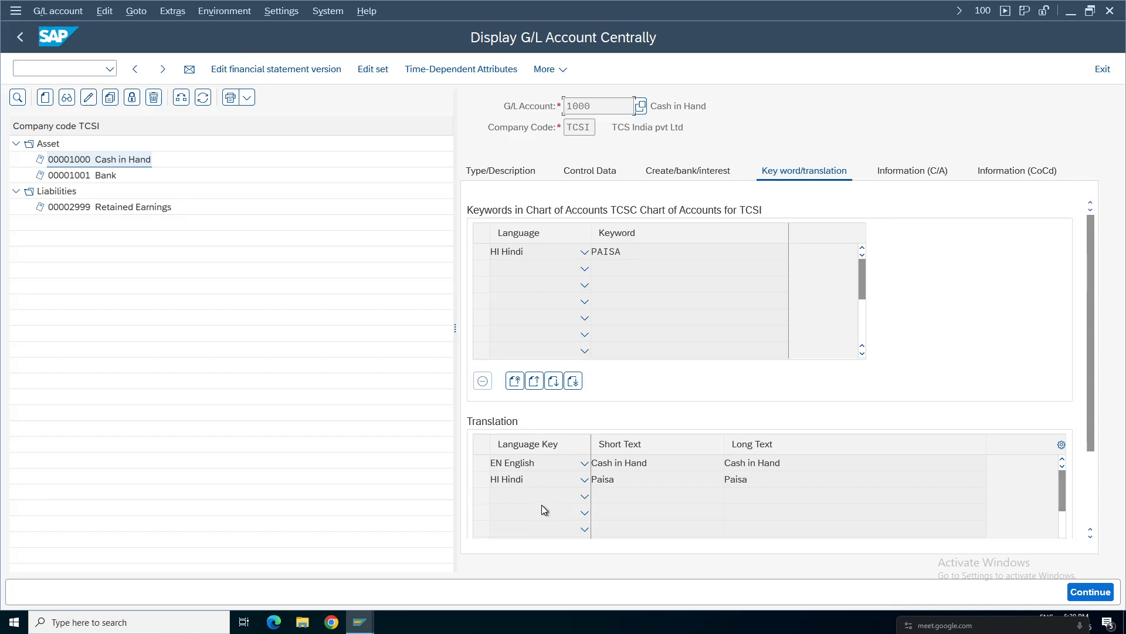
# Step: Open the company code maintenance transaction OX02 in a new session
pyautogui.click(67, 66)
pyautogui.write('/oox')
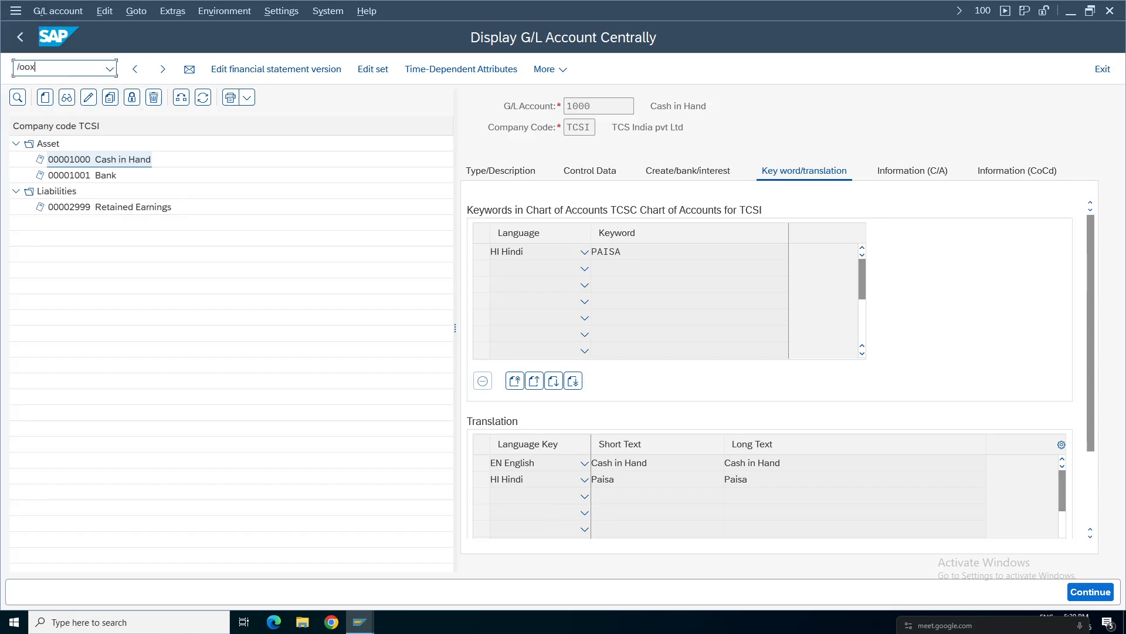
pyautogui.write('02')
pyautogui.press('Return')
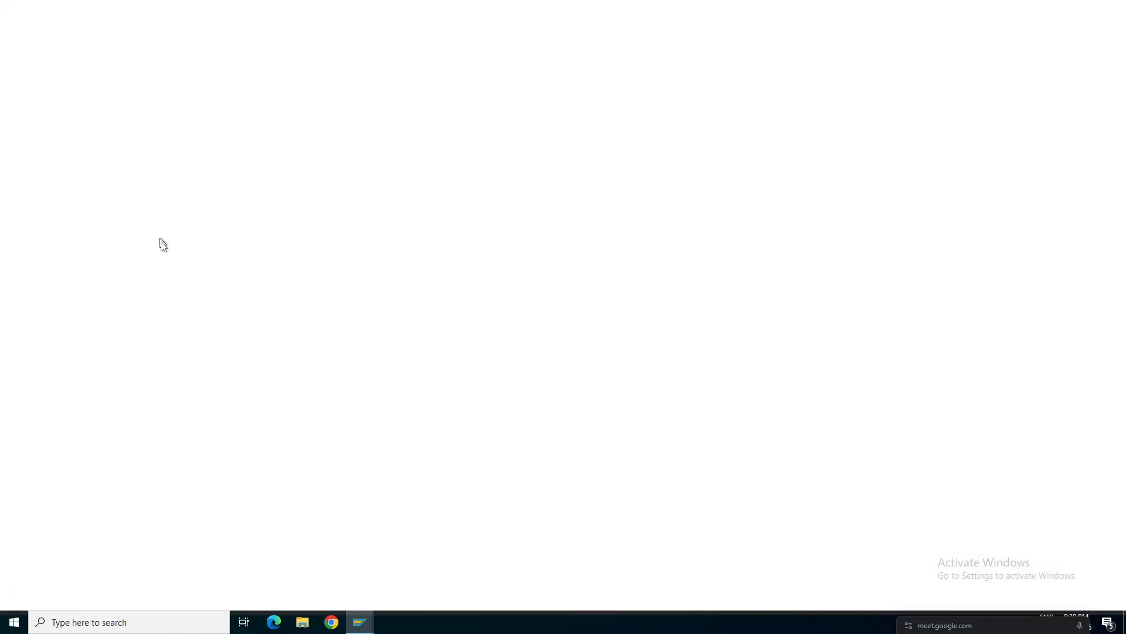
# Step: Position the company code list on TCSI and open the details of TCS India pvt Ltd
pyautogui.click(183, 509)
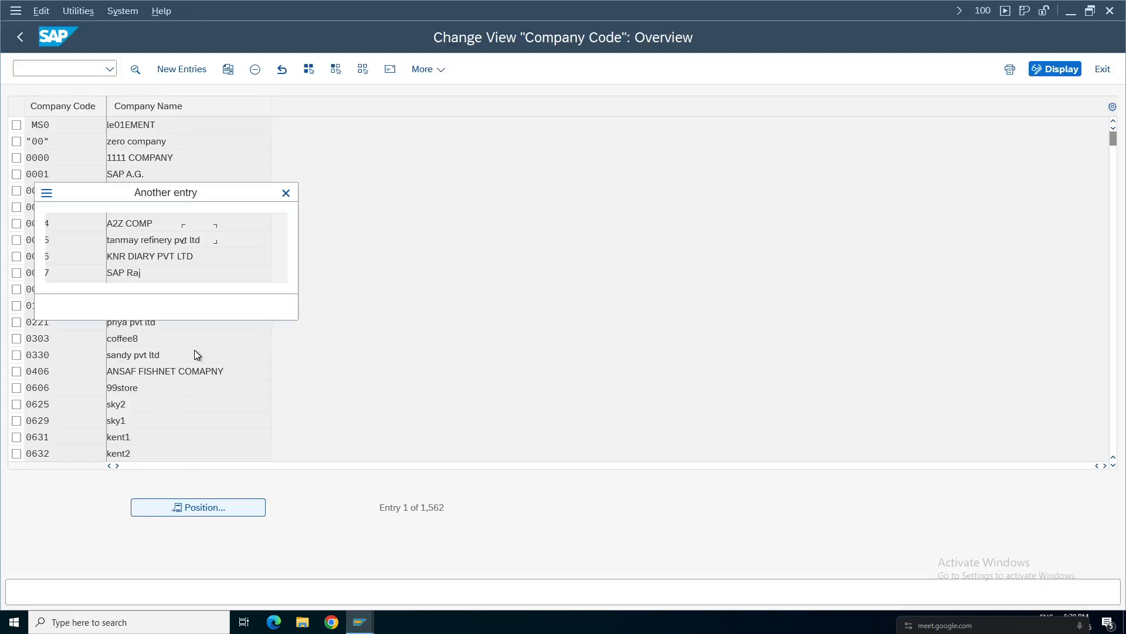
pyautogui.write('tcs')
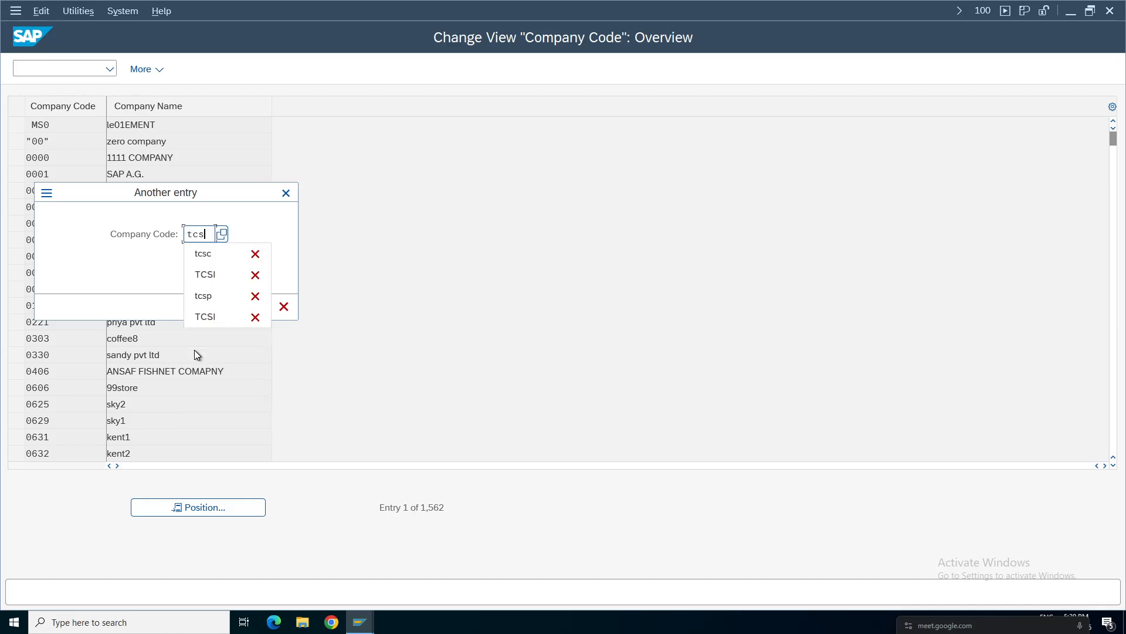
pyautogui.write('i')
pyautogui.press('Return')
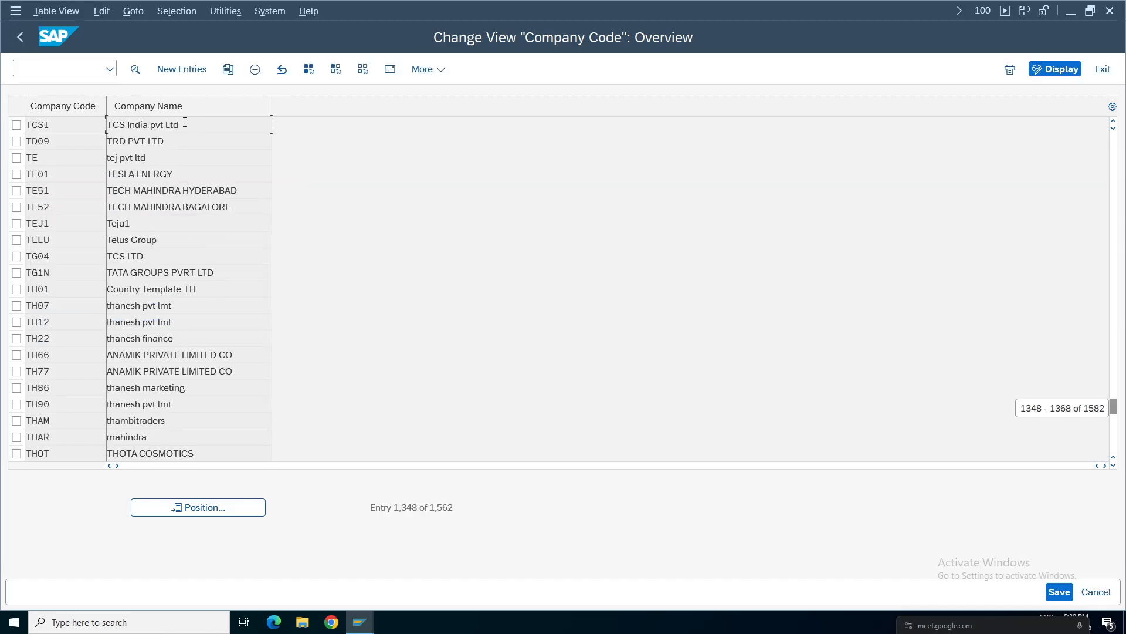
pyautogui.doubleClick(185, 122)
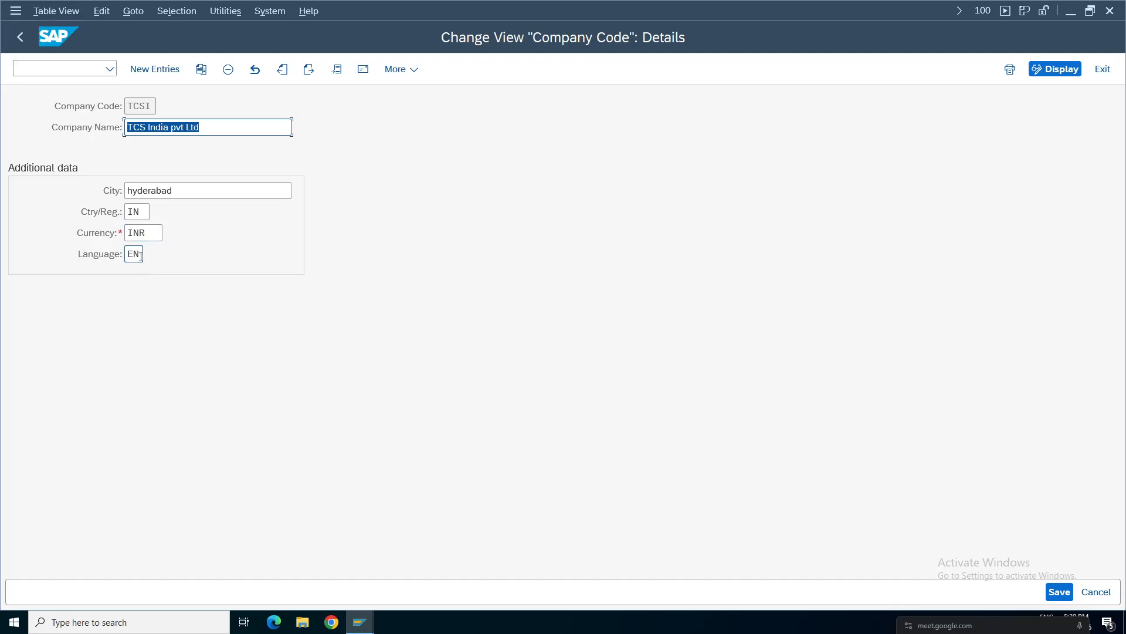
# Step: Browse the available language keys for the company code's language, then return to the company code overview without changing it
pyautogui.click(140, 256)
pyautogui.press('Return')
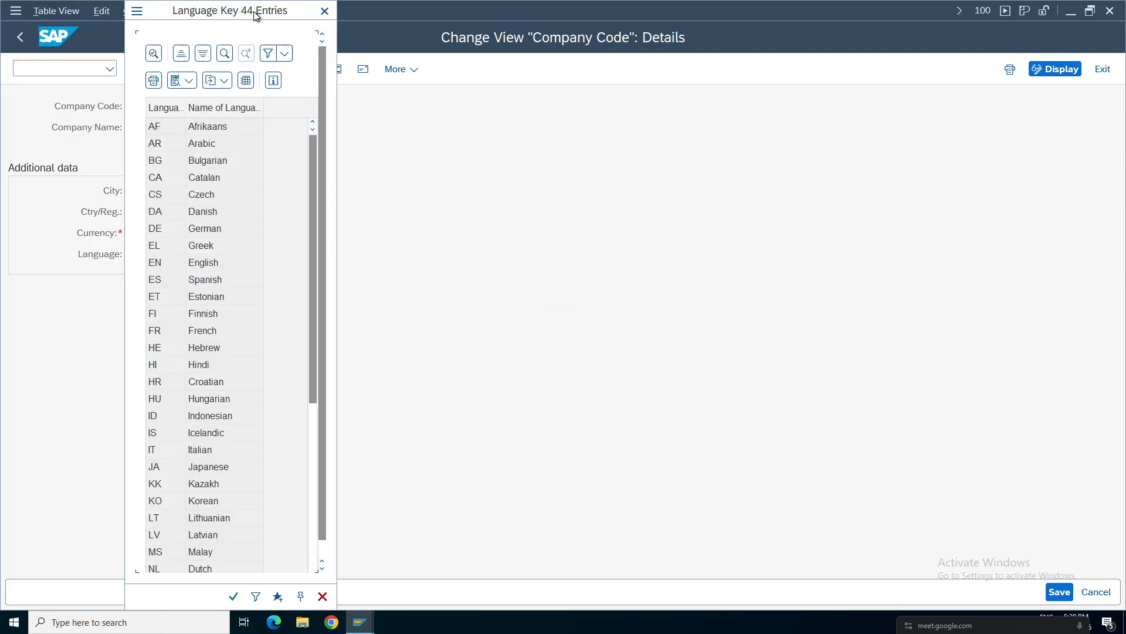
pyautogui.moveTo(315, 218); pyautogui.dragTo(204, 369)
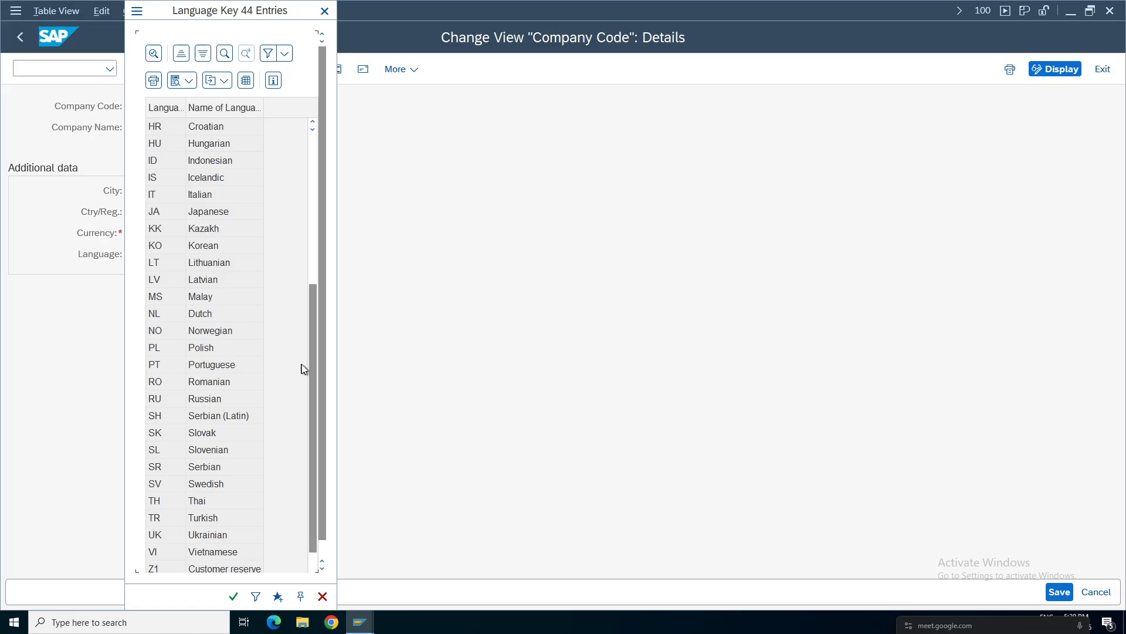
pyautogui.moveTo(315, 369); pyautogui.dragTo(310, 209)
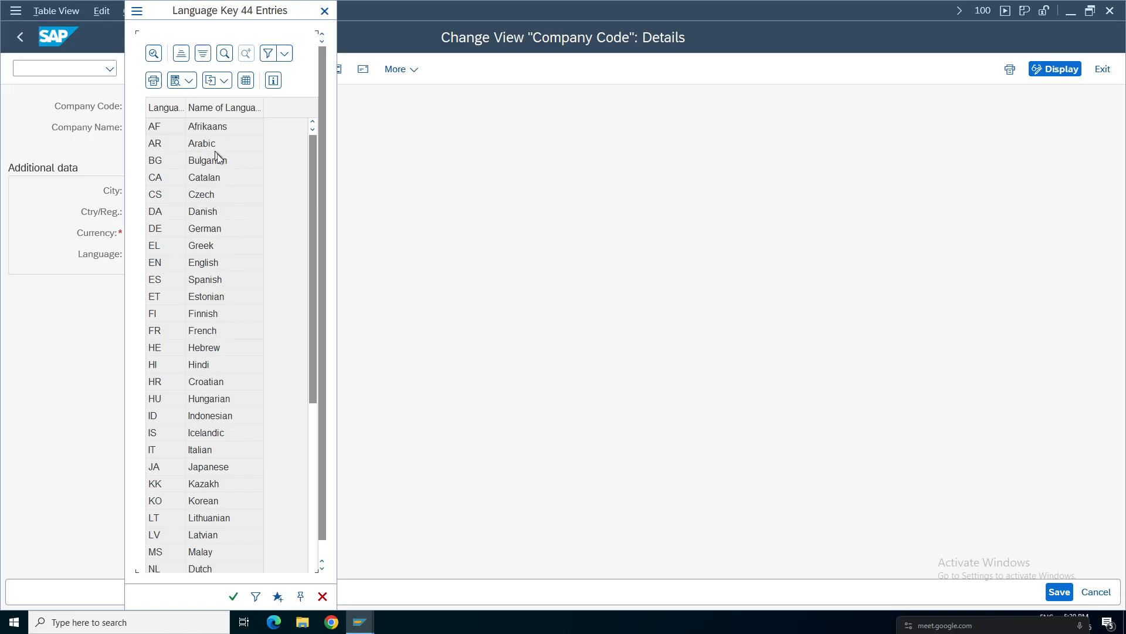
pyautogui.click(325, 11)
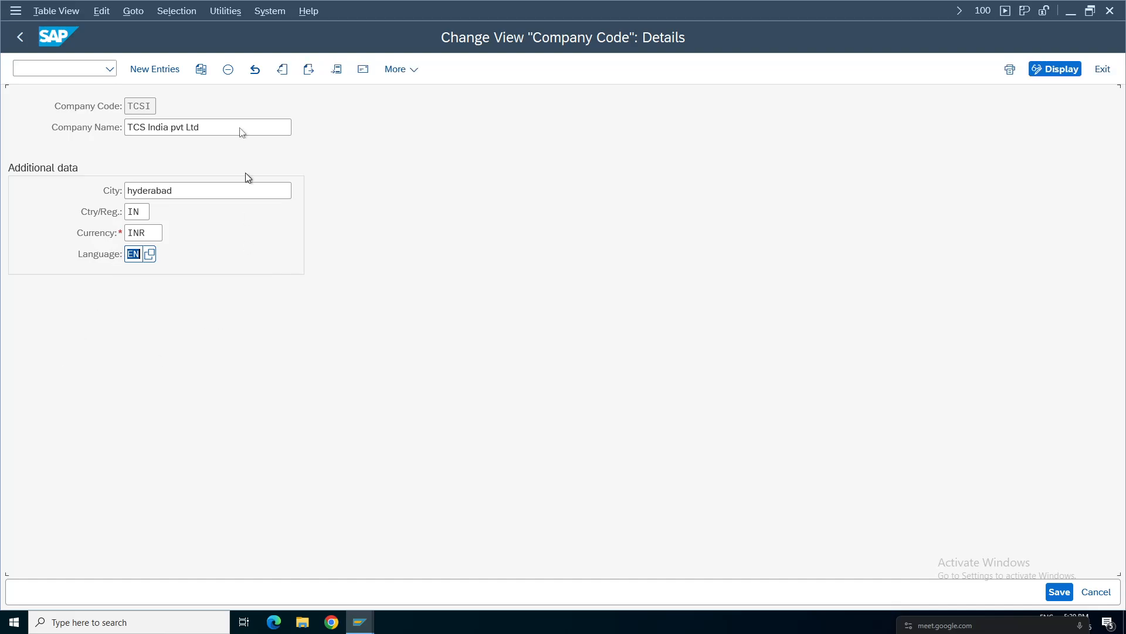
pyautogui.click(20, 37)
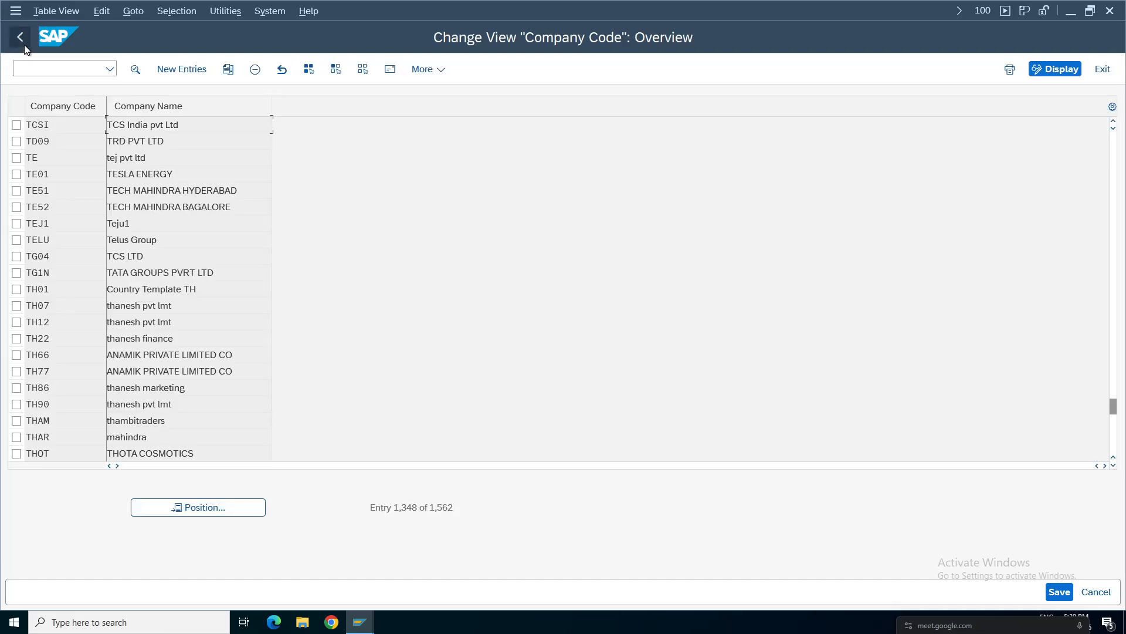
# Step: Switch to the Google Sheets configuration notes and review the FS00 and SE16N table rows under General Ledger (GL) Master Data
pyautogui.click(360, 621)
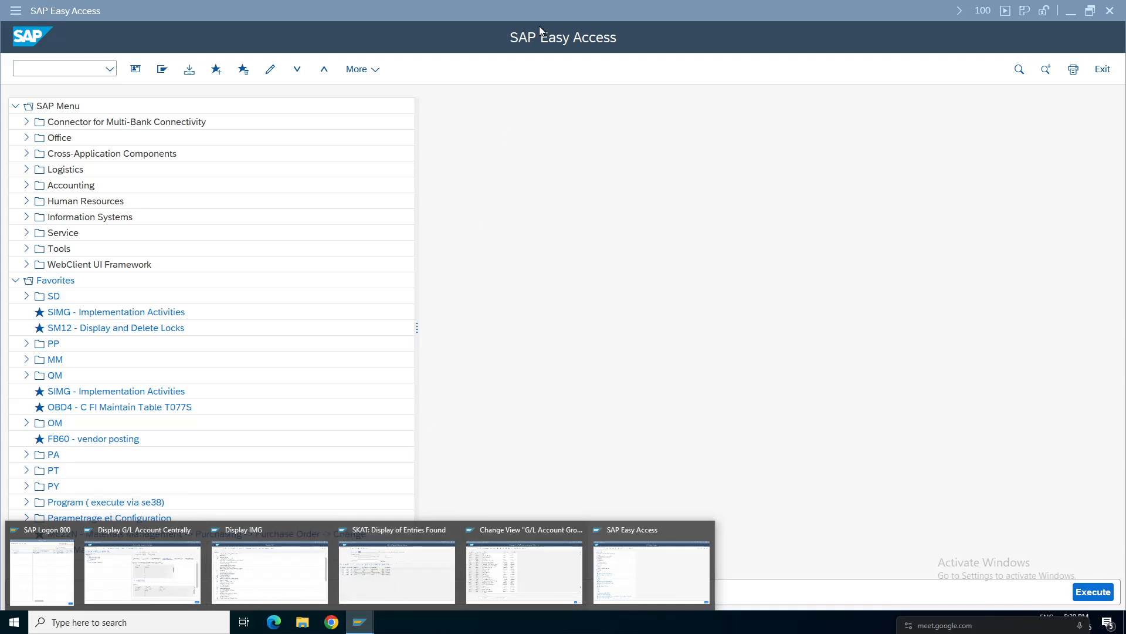
pyautogui.moveTo(607, 1)
pyautogui.click(657, 9)
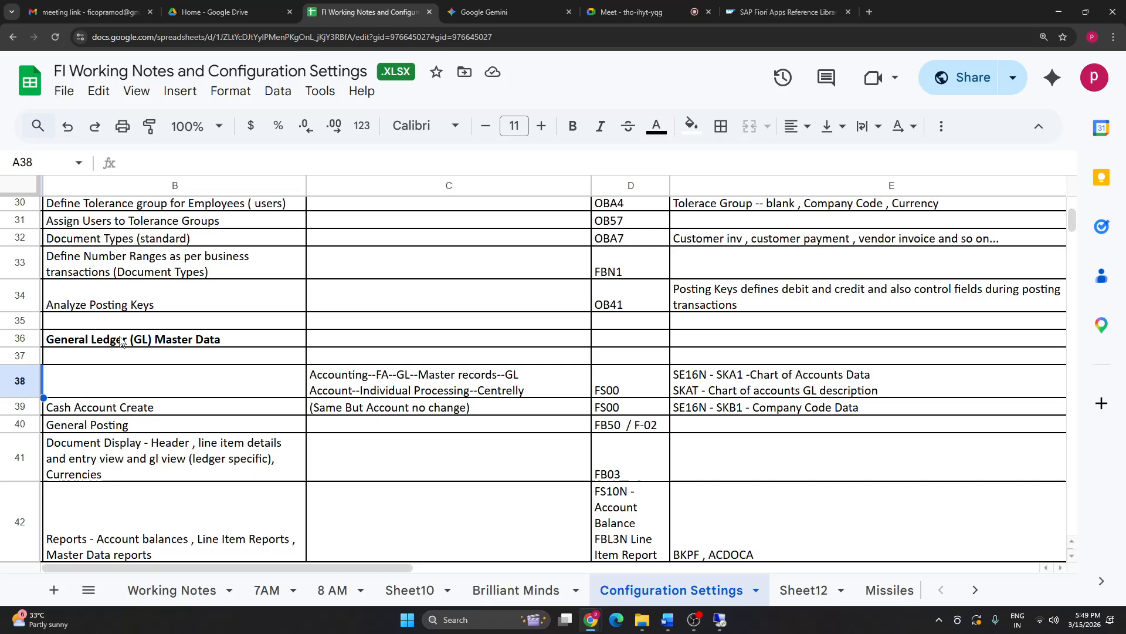
pyautogui.click(148, 388)
pyautogui.click(146, 409)
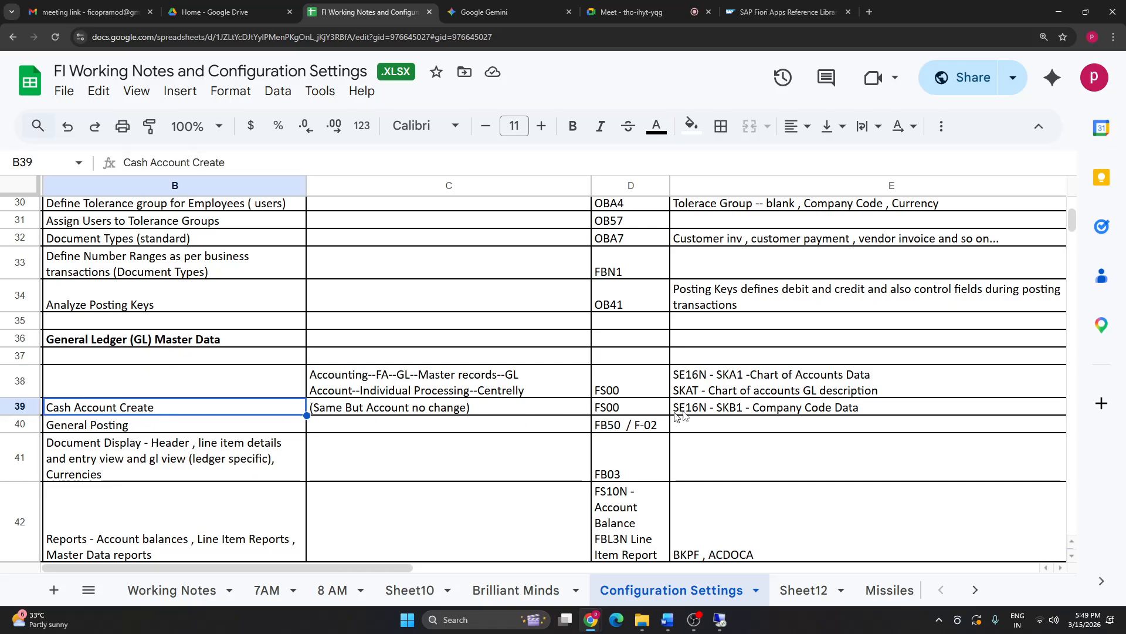
pyautogui.click(797, 384)
pyautogui.click(191, 388)
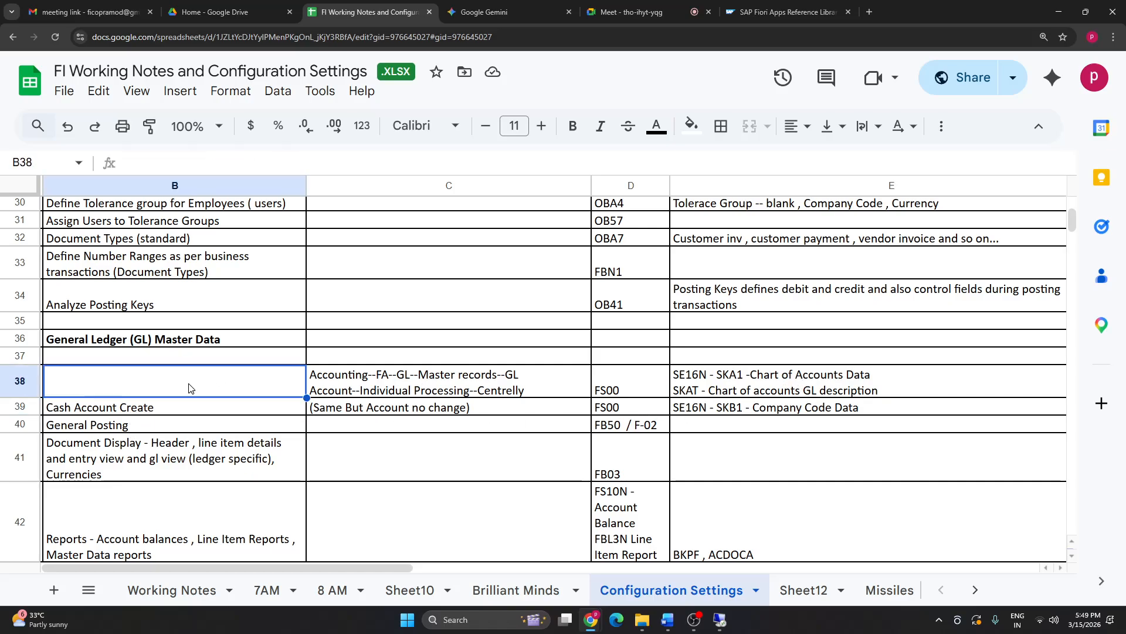
pyautogui.click(496, 412)
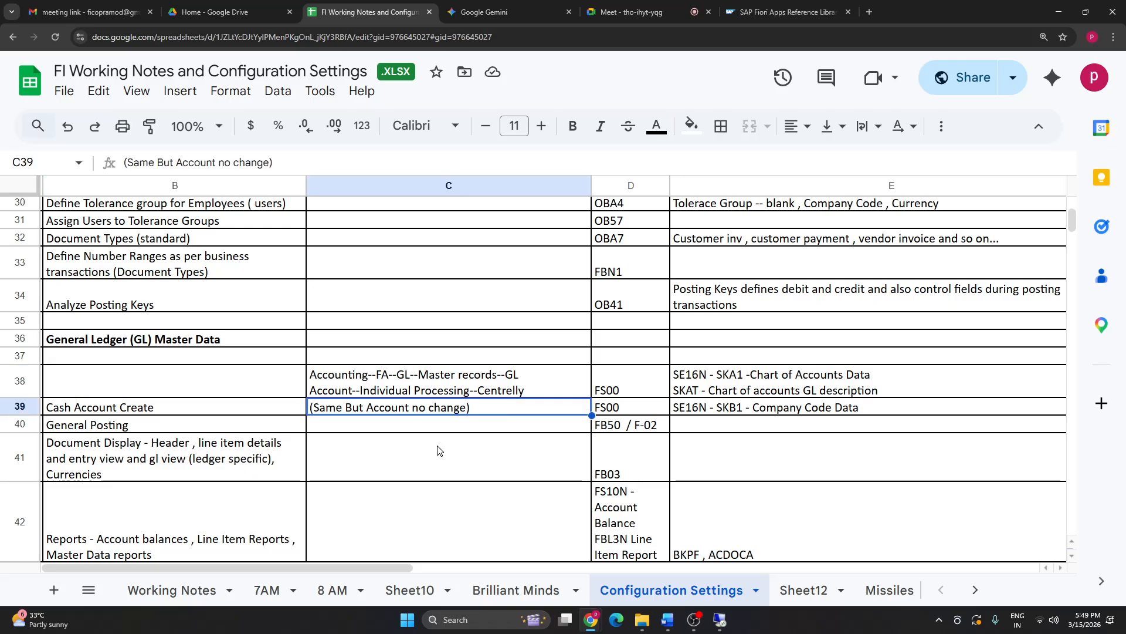
pyautogui.moveTo(262, 390); pyautogui.dragTo(740, 403)
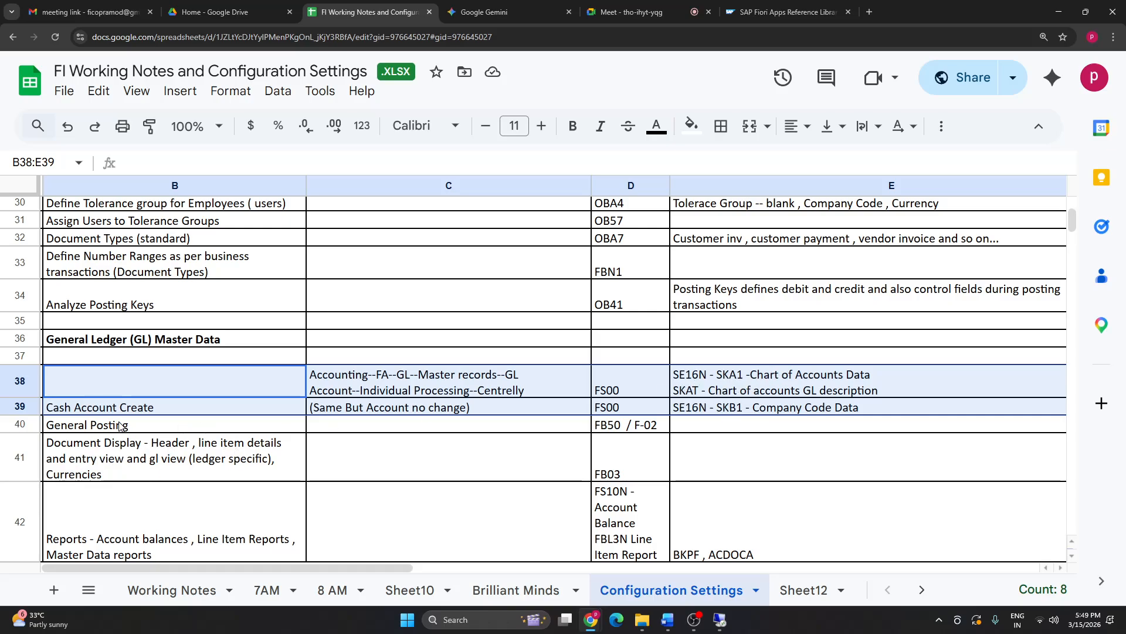
# Step: Highlight the General Posting row in the notes and its transaction codes FB50 / F-02
pyautogui.click(86, 427)
pyautogui.click(34, 425)
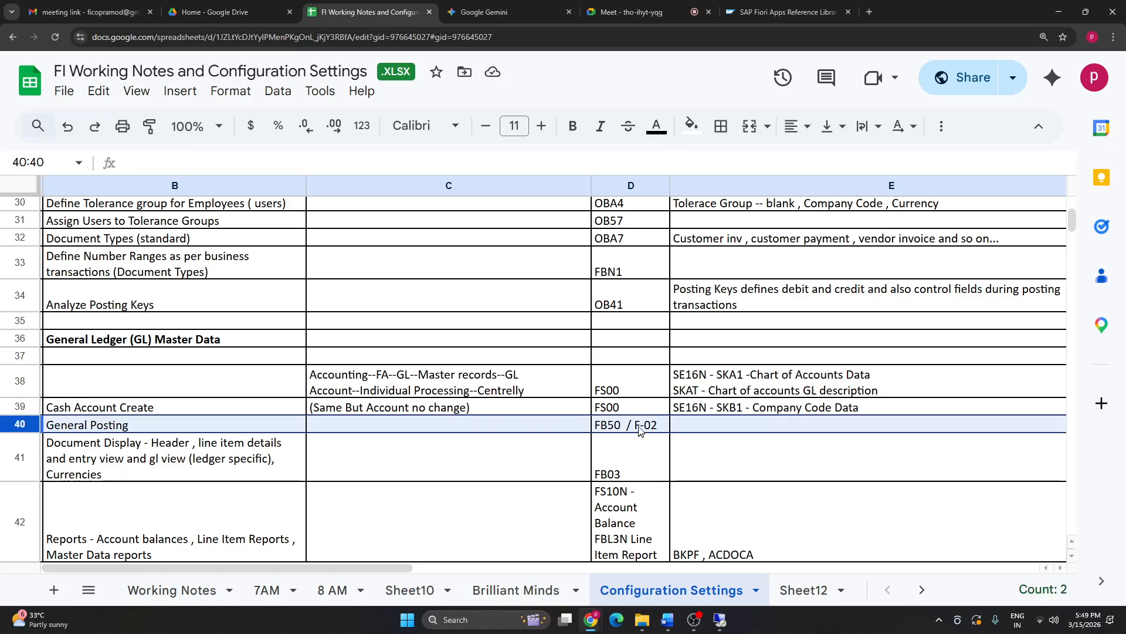
pyautogui.click(606, 430)
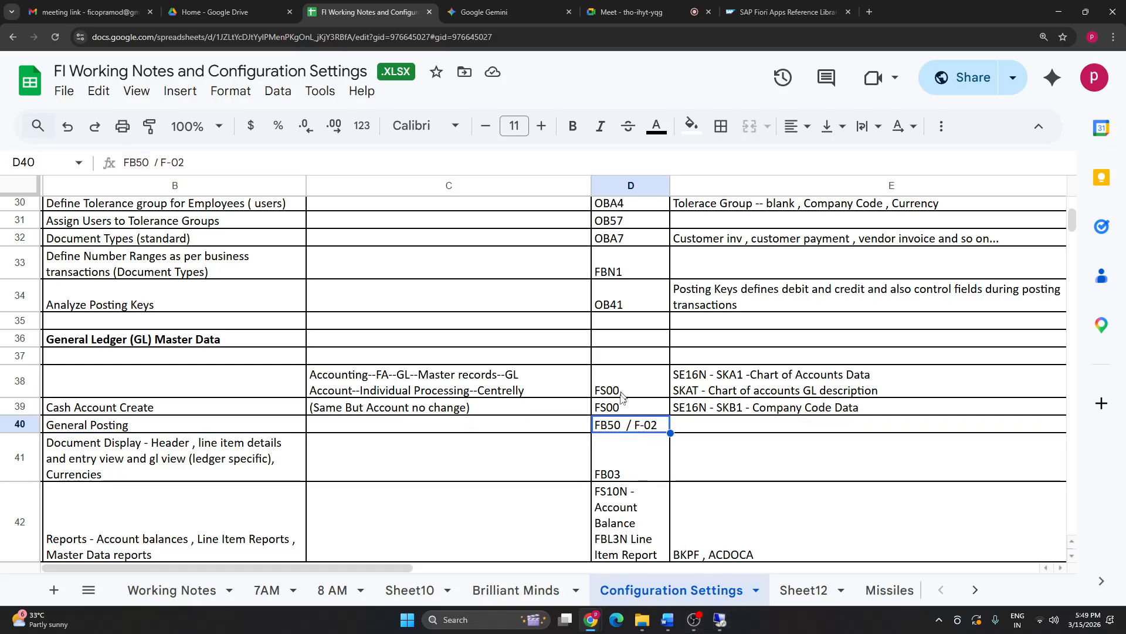
# Step: Switch back to SAP Easy Access and expand Accounting, Financial Accounting and General Ledger in the SAP Menu
pyautogui.click(720, 621)
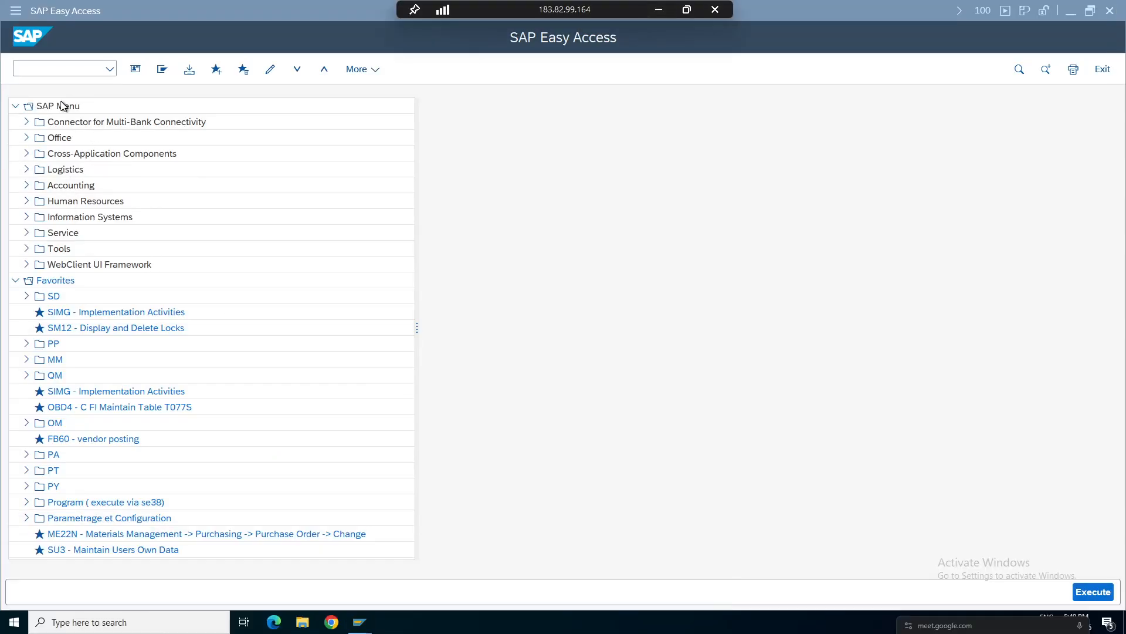
pyautogui.click(26, 185)
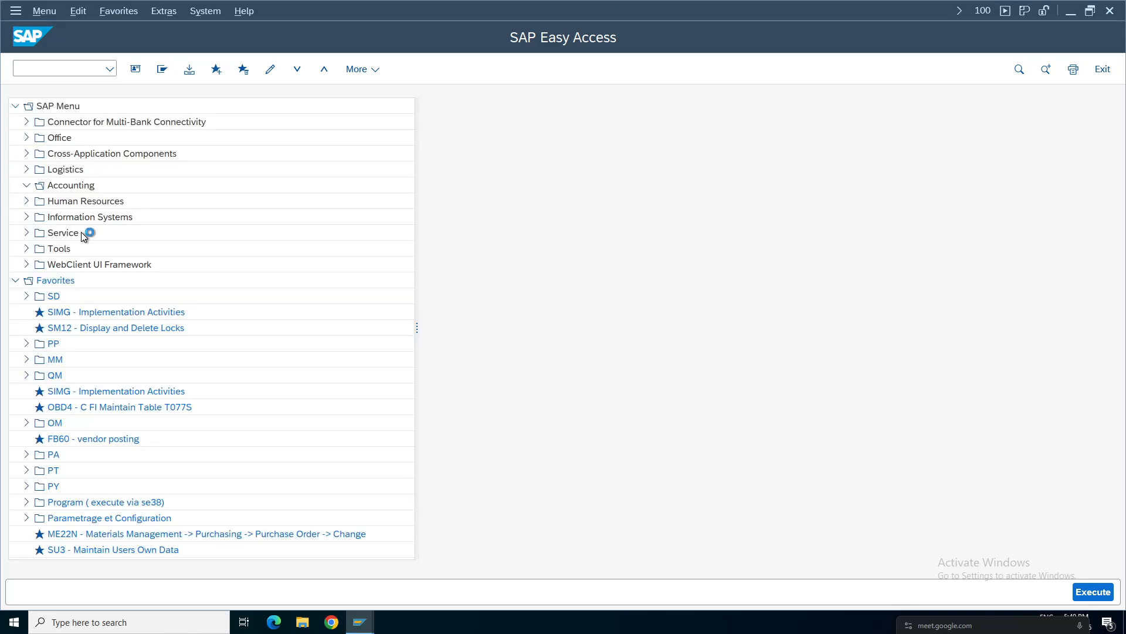
pyautogui.click(37, 201)
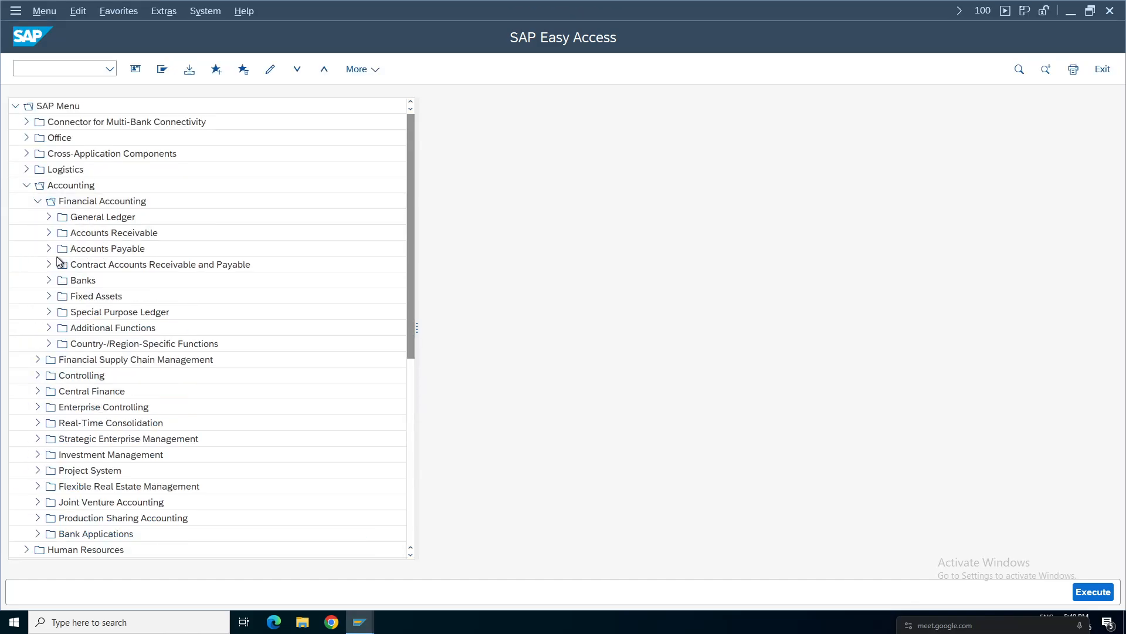
pyautogui.click(48, 217)
# Step: Look through the G/L Accounts folders under Master Records, then collapse Master Records
pyautogui.click(118, 281)
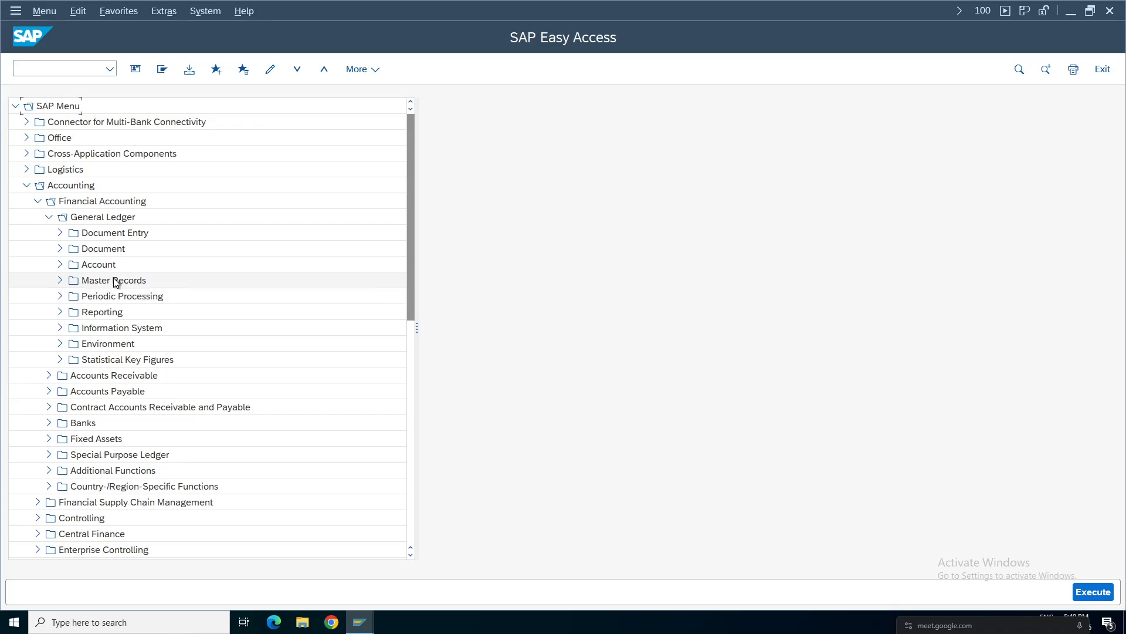
pyautogui.click(60, 280)
pyautogui.click(71, 296)
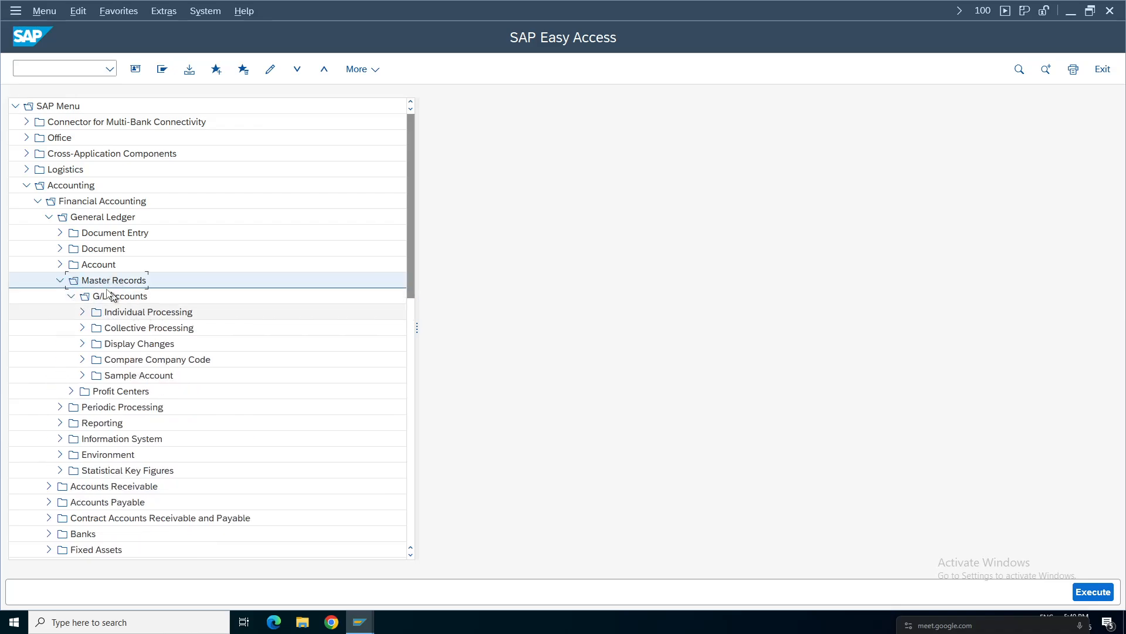
pyautogui.click(102, 239)
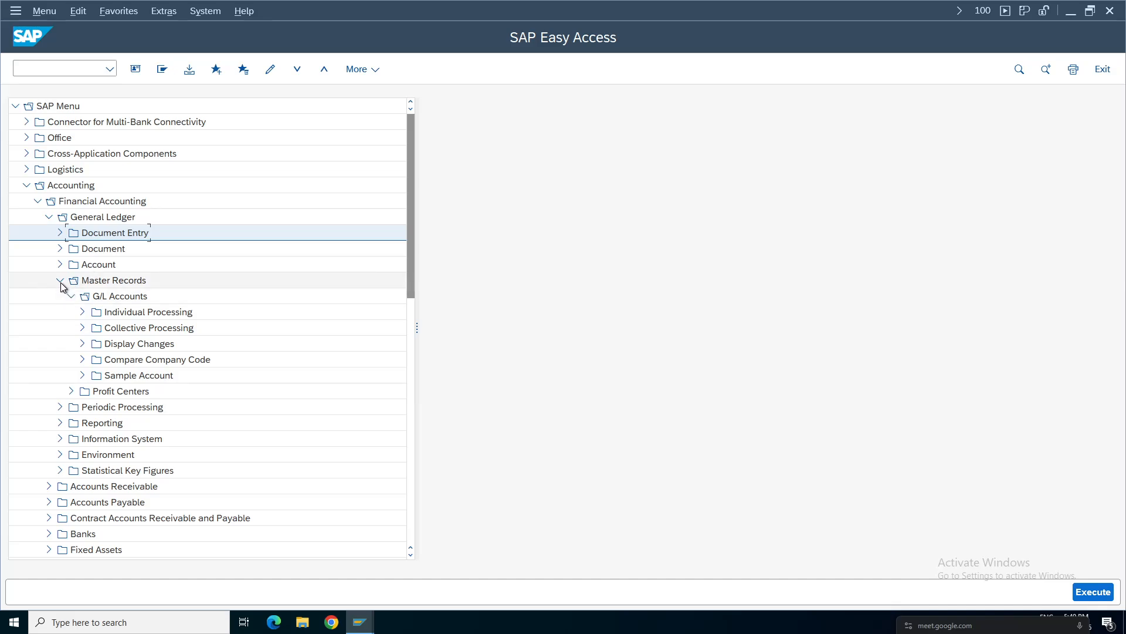
pyautogui.click(60, 281)
# Step: Expand Document Entry, compare the FB50 and F-02 entries, and open FB50 - Enter G/L Account Document
pyautogui.click(61, 234)
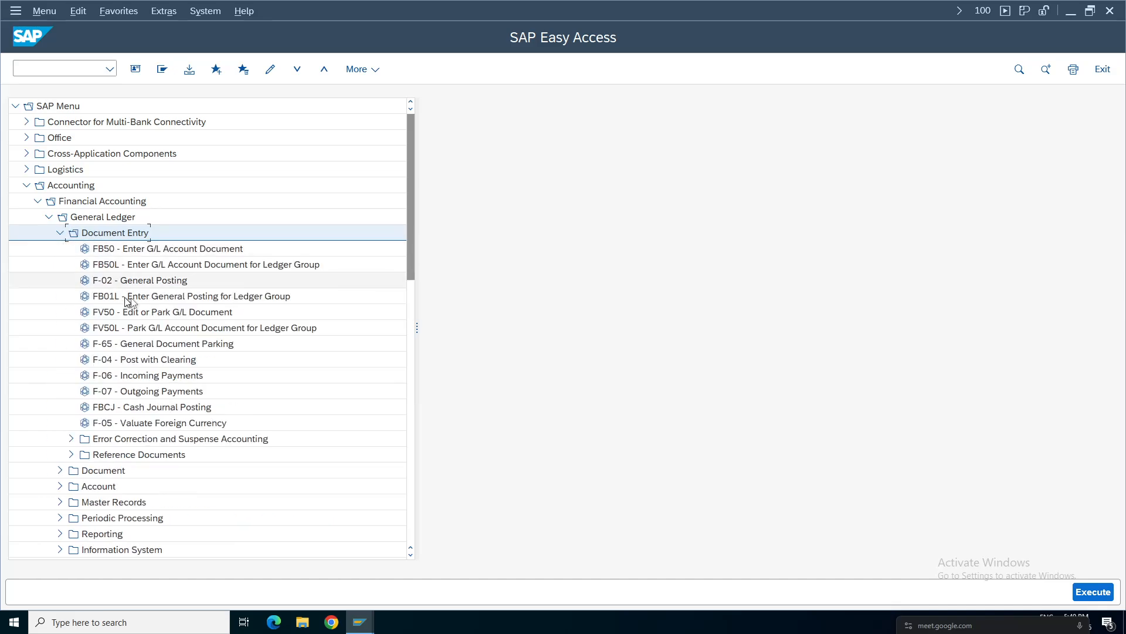
pyautogui.click(122, 252)
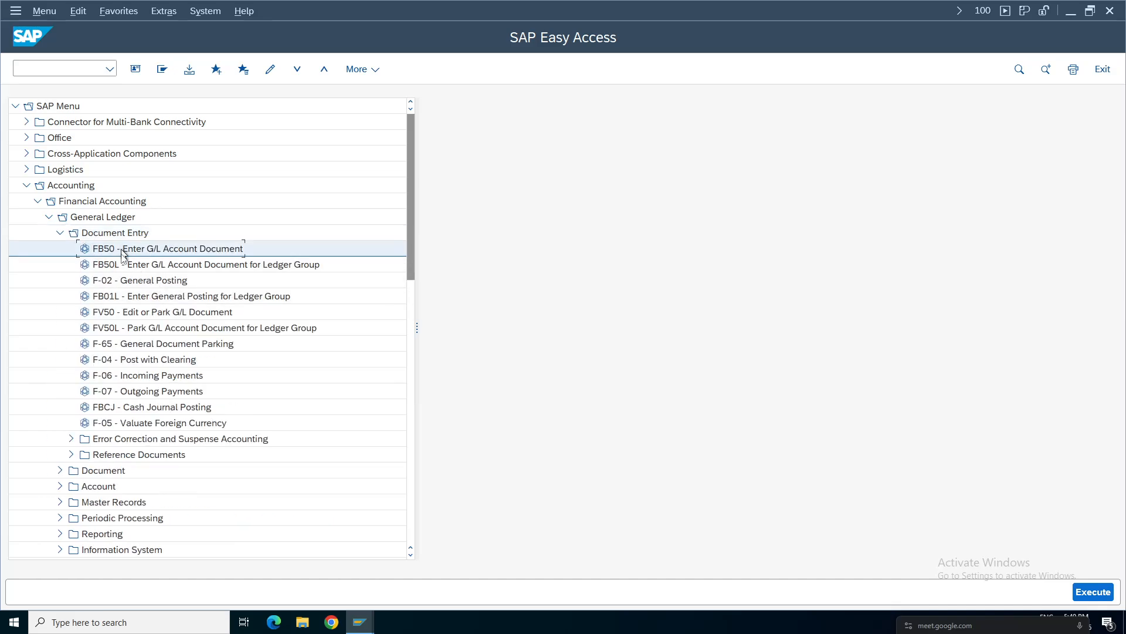
pyautogui.click(141, 280)
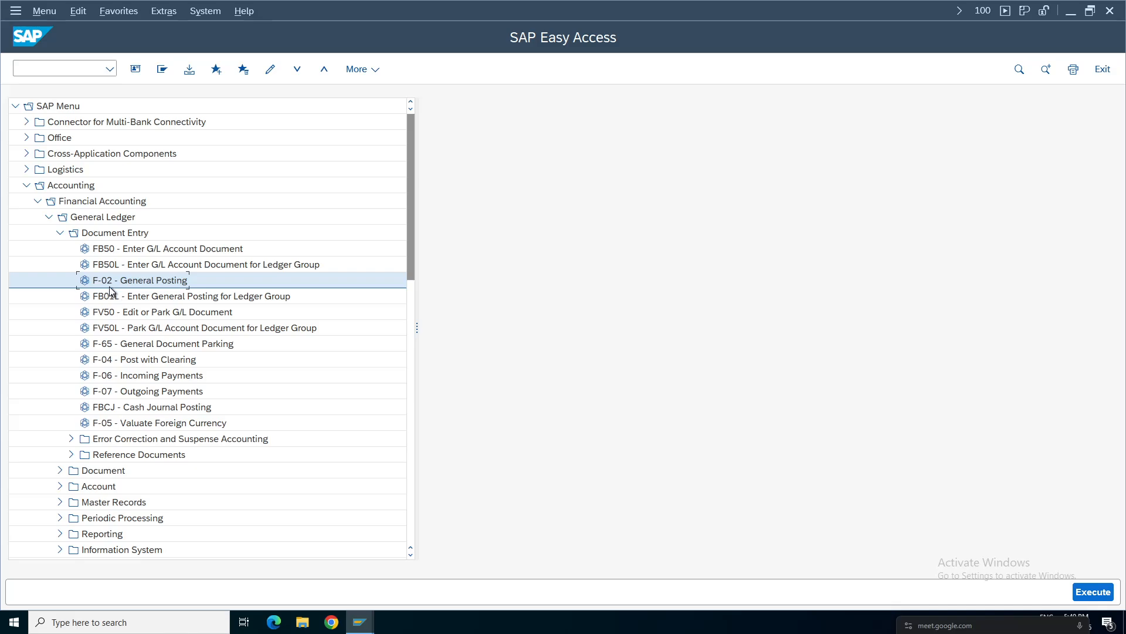
pyautogui.click(156, 248)
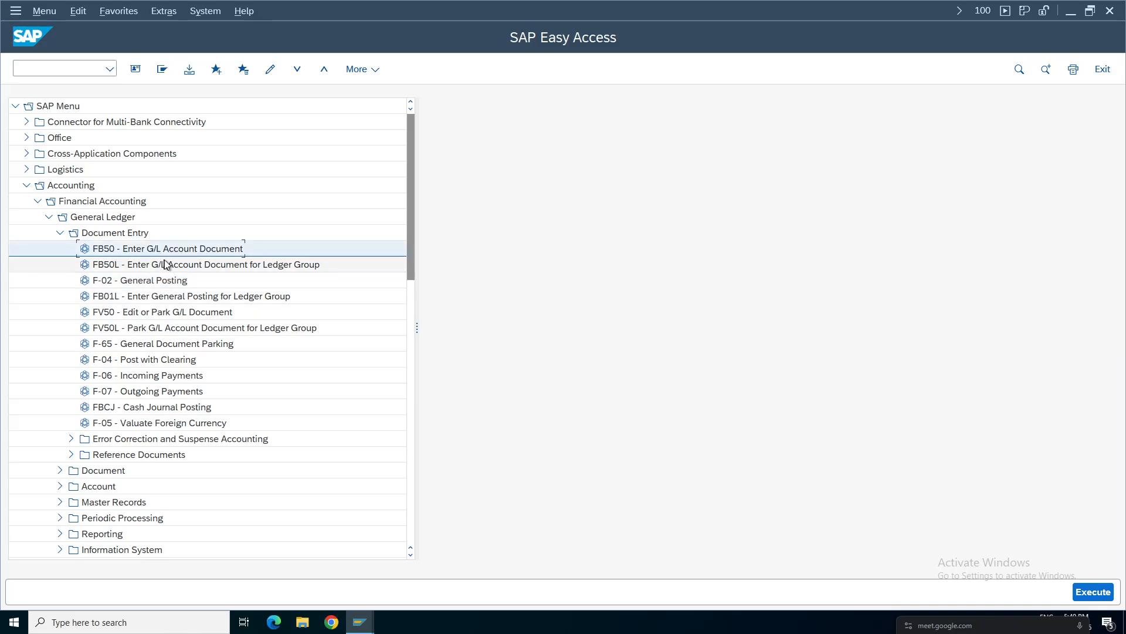
pyautogui.doubleClick(147, 249)
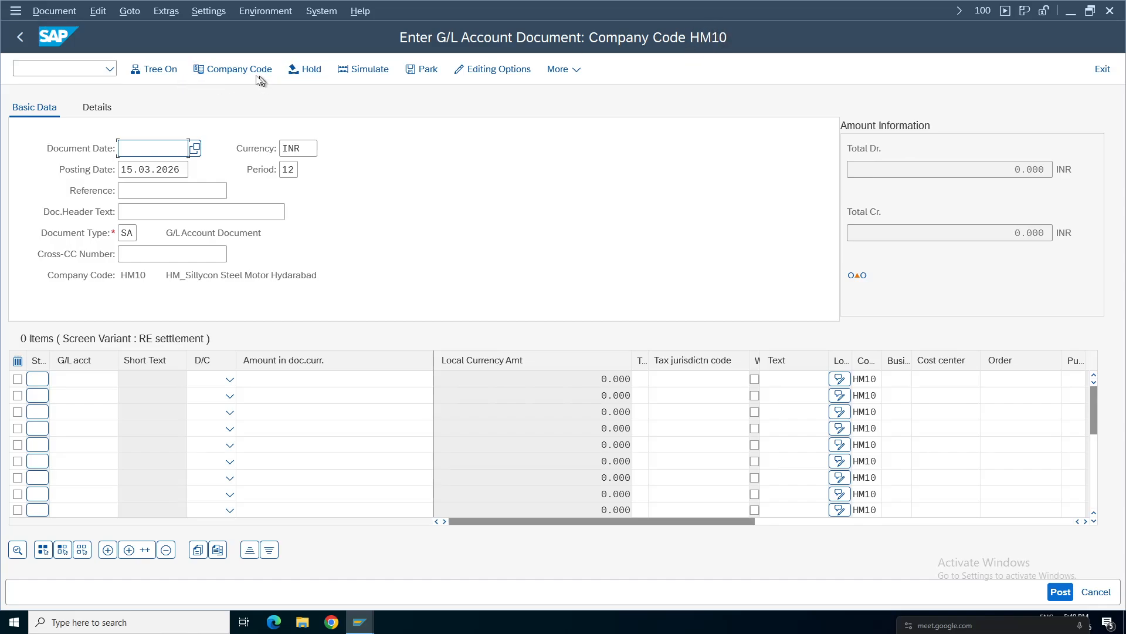
# Step: Set the company code for the G/L account document to TCSI
pyautogui.click(229, 69)
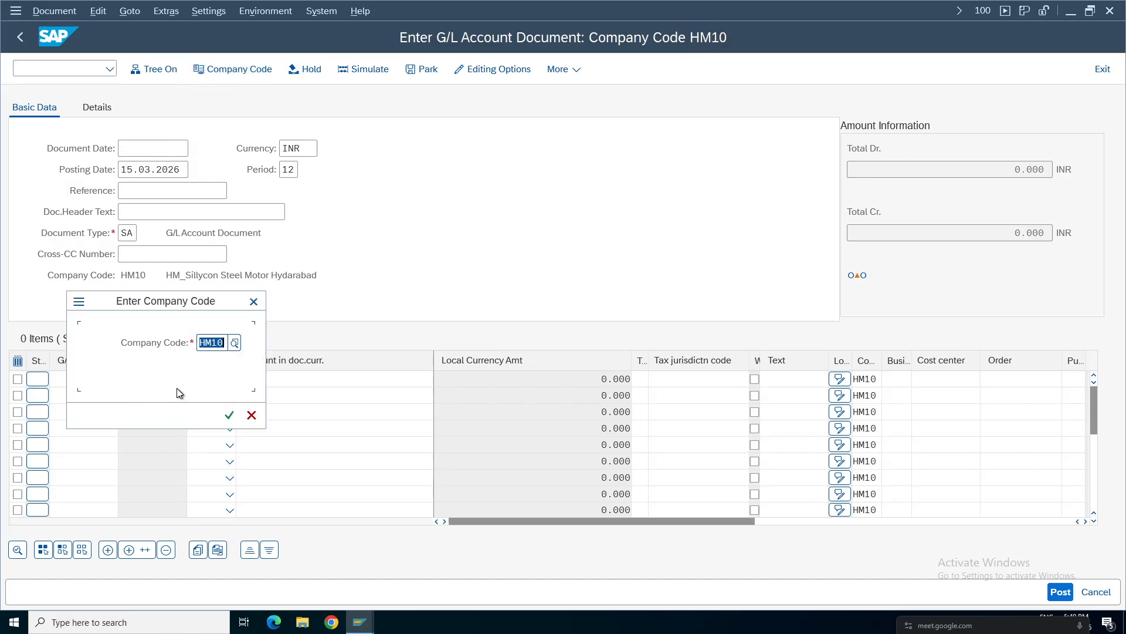
pyautogui.press('BackSpace')
pyautogui.write('tcsi')
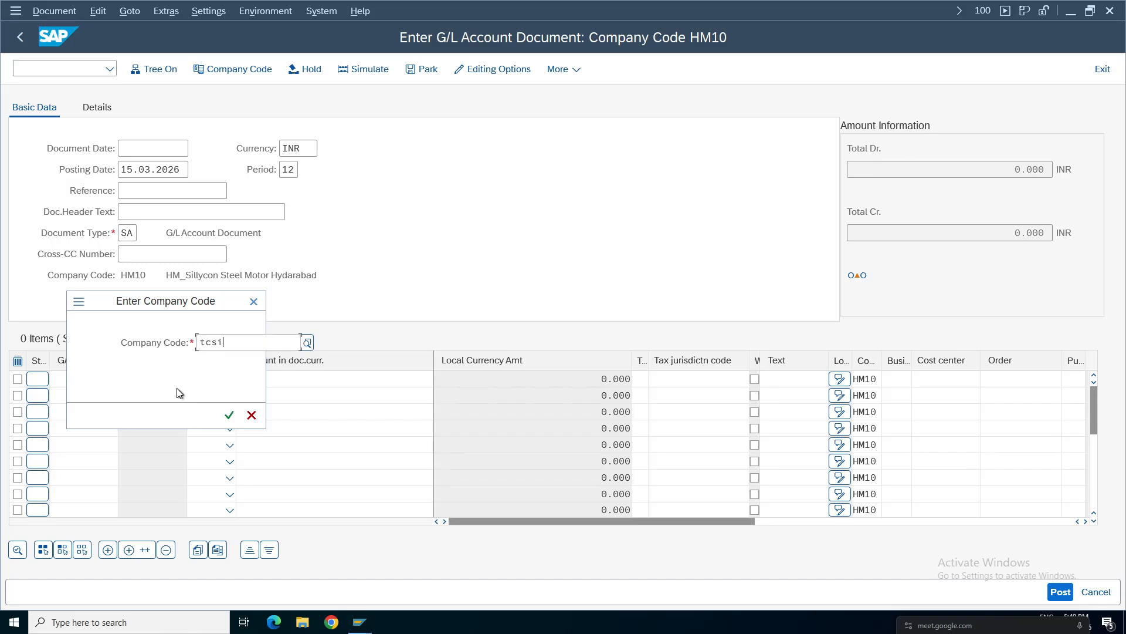
pyautogui.press('Return')
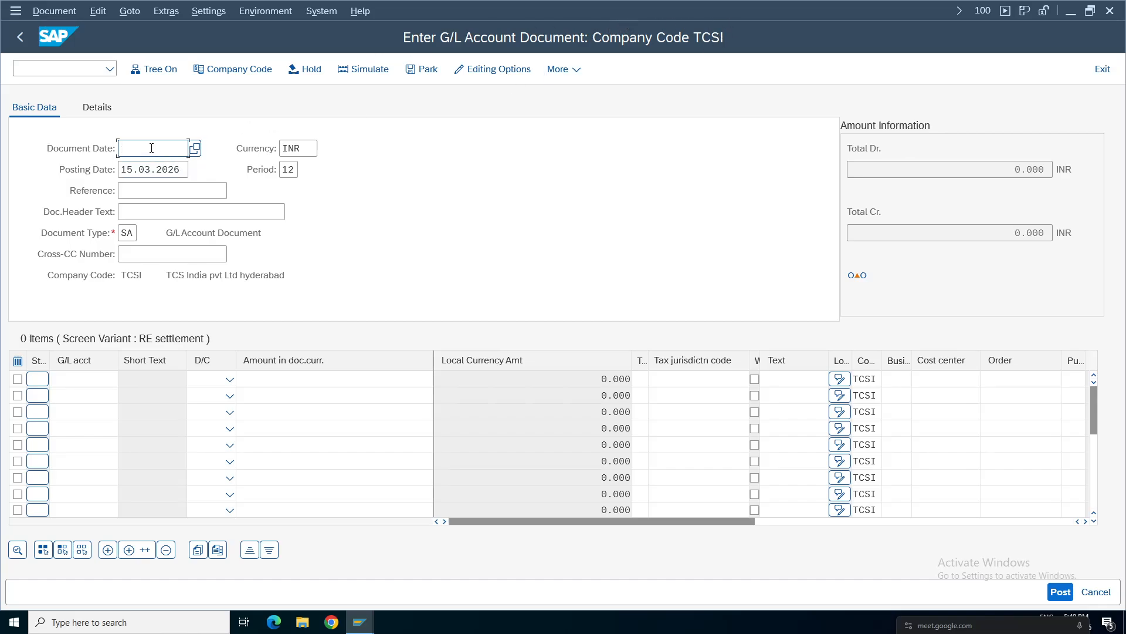
# Step: Choose 15.03.2026 as the document date and go to the Reference field
pyautogui.click(197, 150)
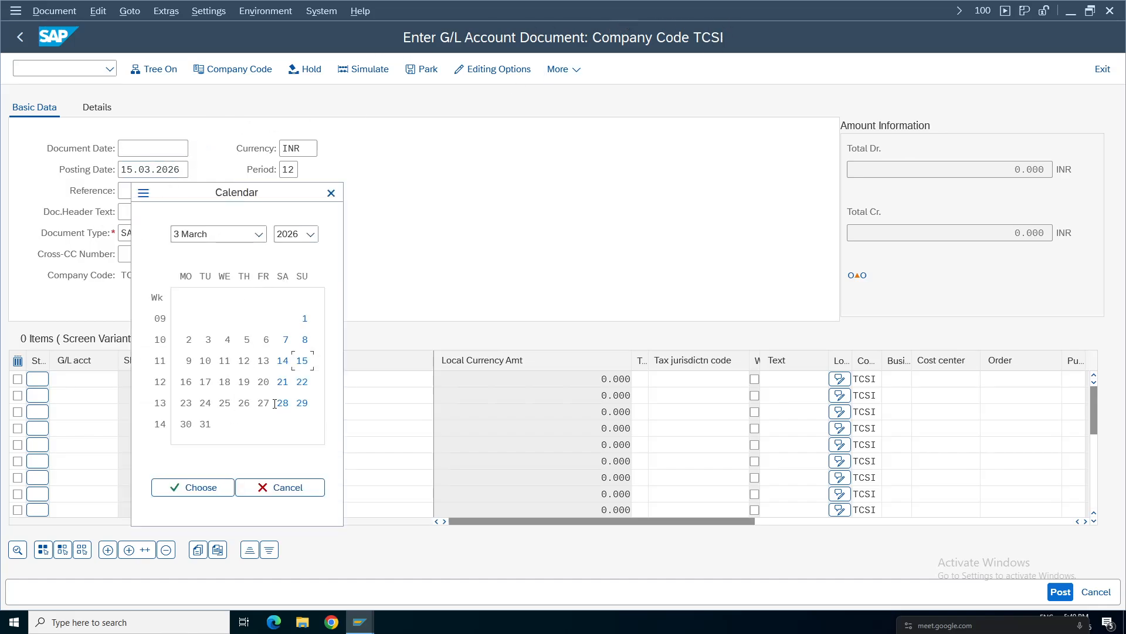
pyautogui.doubleClick(303, 361)
pyautogui.click(143, 189)
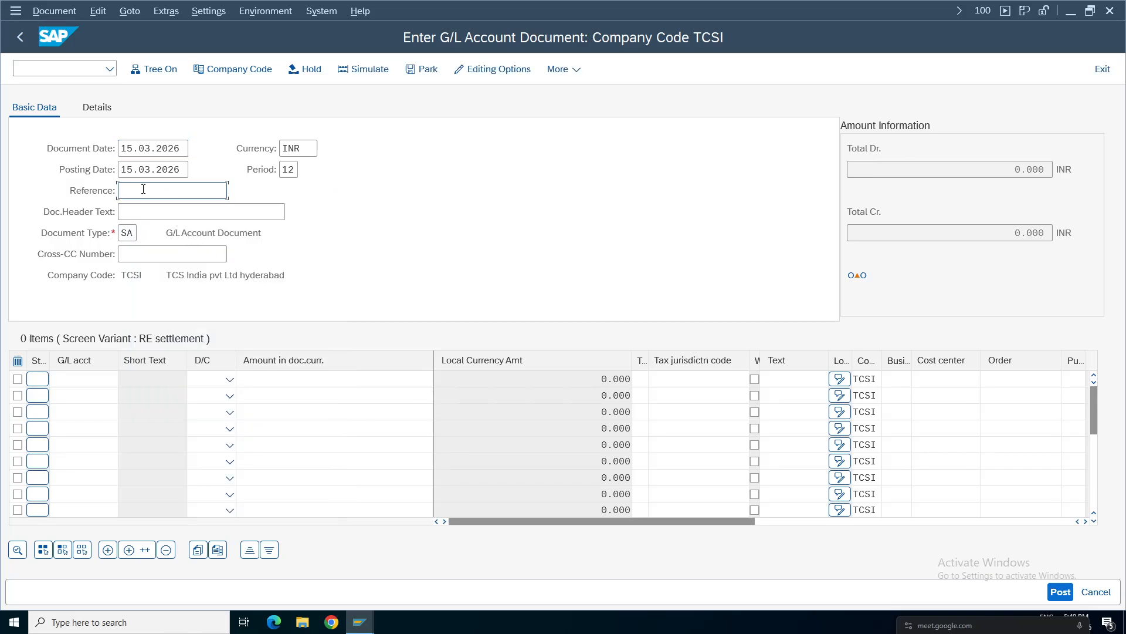
# Step: Enter Test123 as both the reference and the document header text of the G/L account document
pyautogui.write('Test123')
pyautogui.click(150, 212)
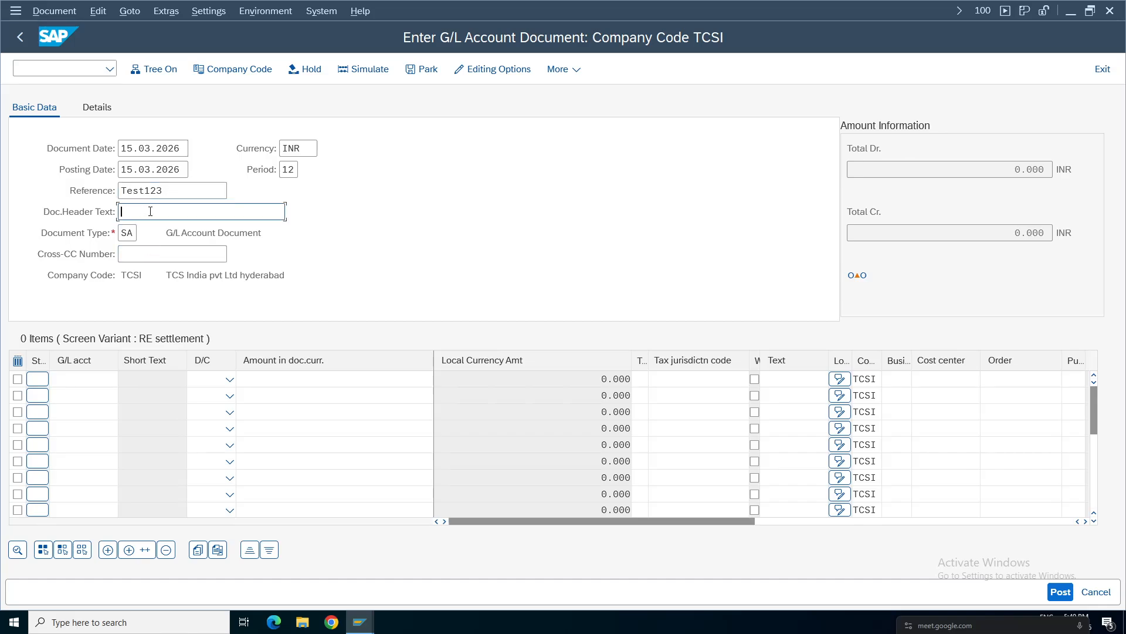
pyautogui.write('Test123')
# Step: Look up Cash in Hand account 1000 for the first line item and mark it as Debit
pyautogui.click(74, 387)
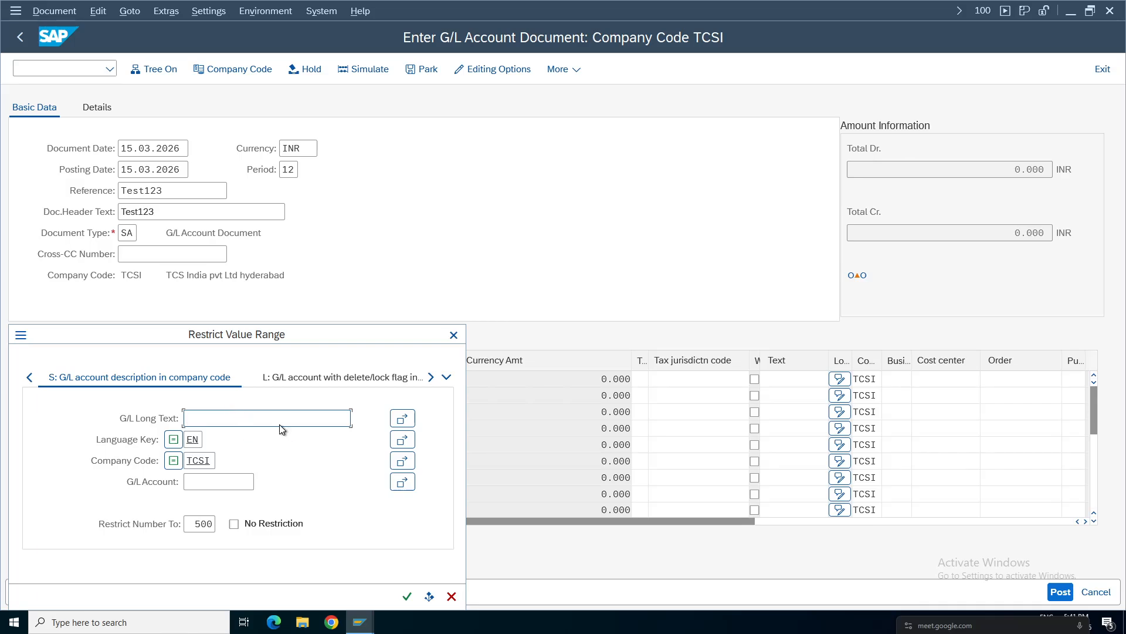
pyautogui.press('Return')
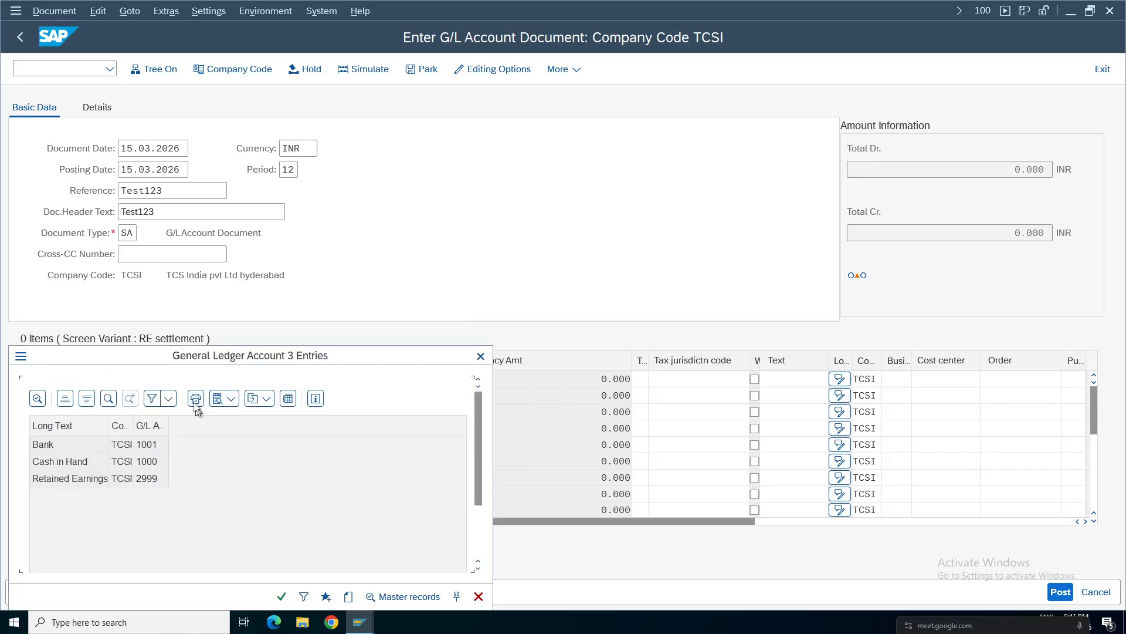
pyautogui.doubleClick(61, 463)
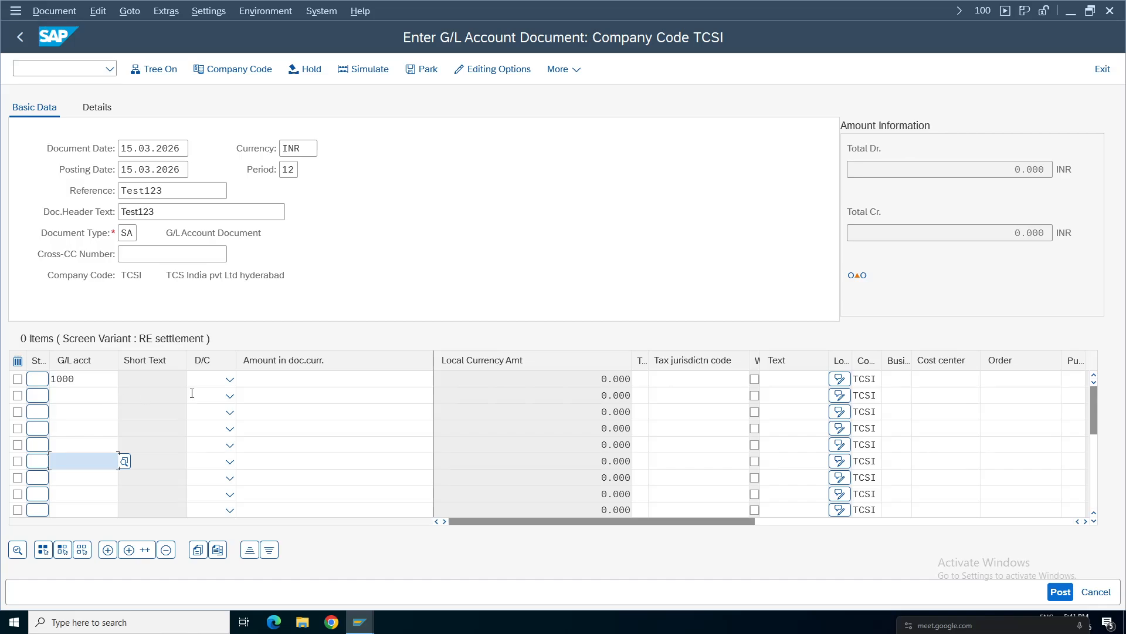
pyautogui.click(227, 380)
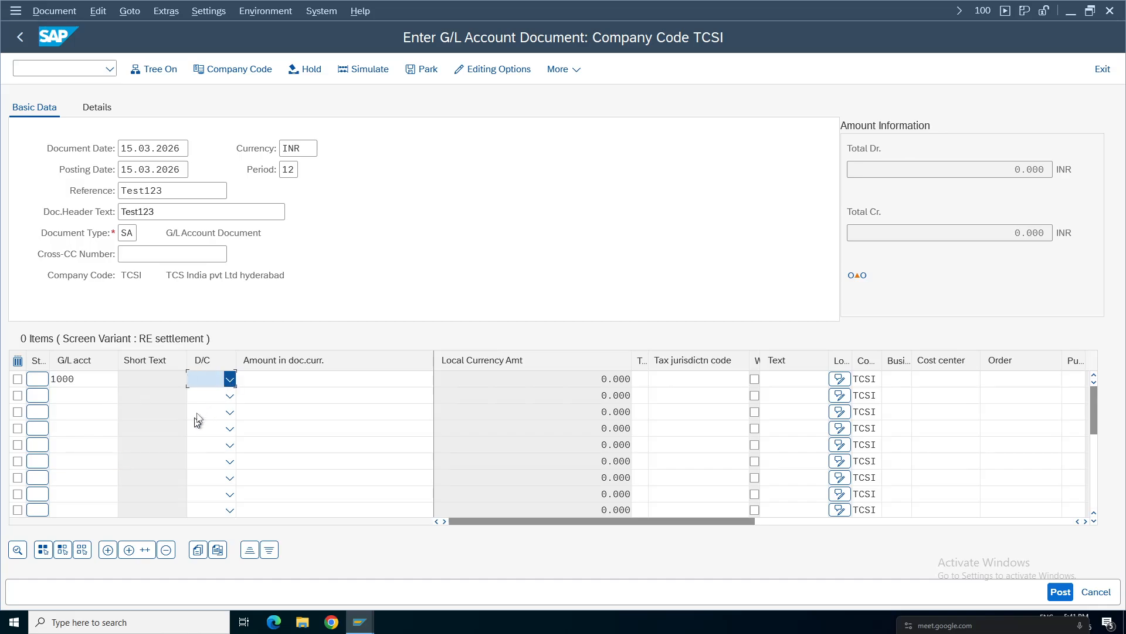
pyautogui.click(229, 380)
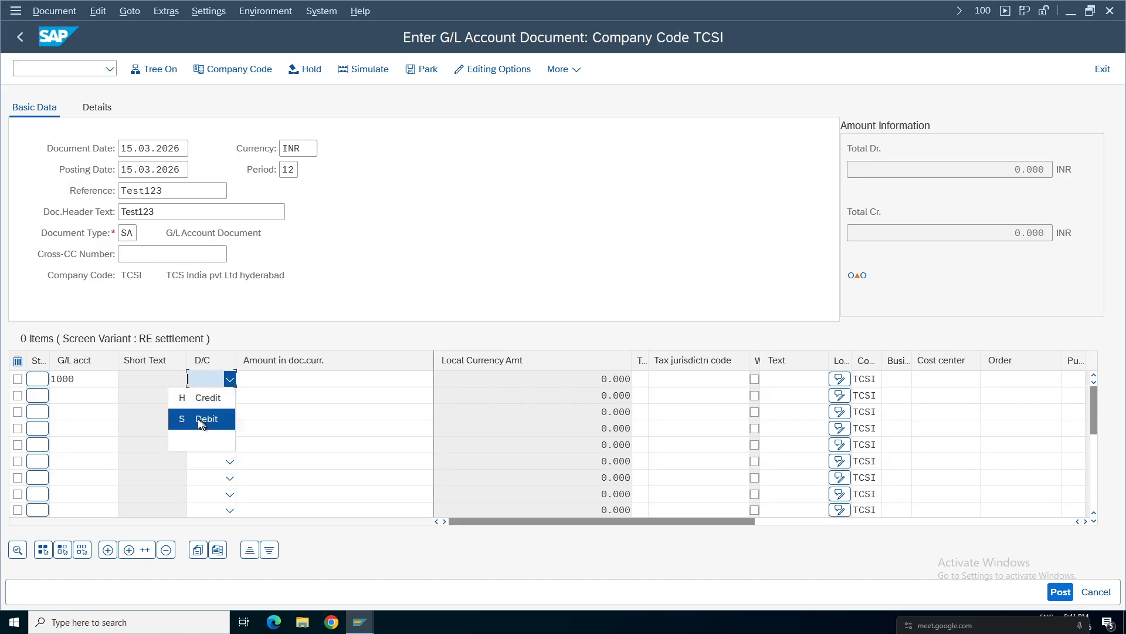
pyautogui.click(201, 419)
# Step: Look up Bank account 1001 for the second line item and mark it as Credit
pyautogui.click(86, 397)
pyautogui.press('F4')
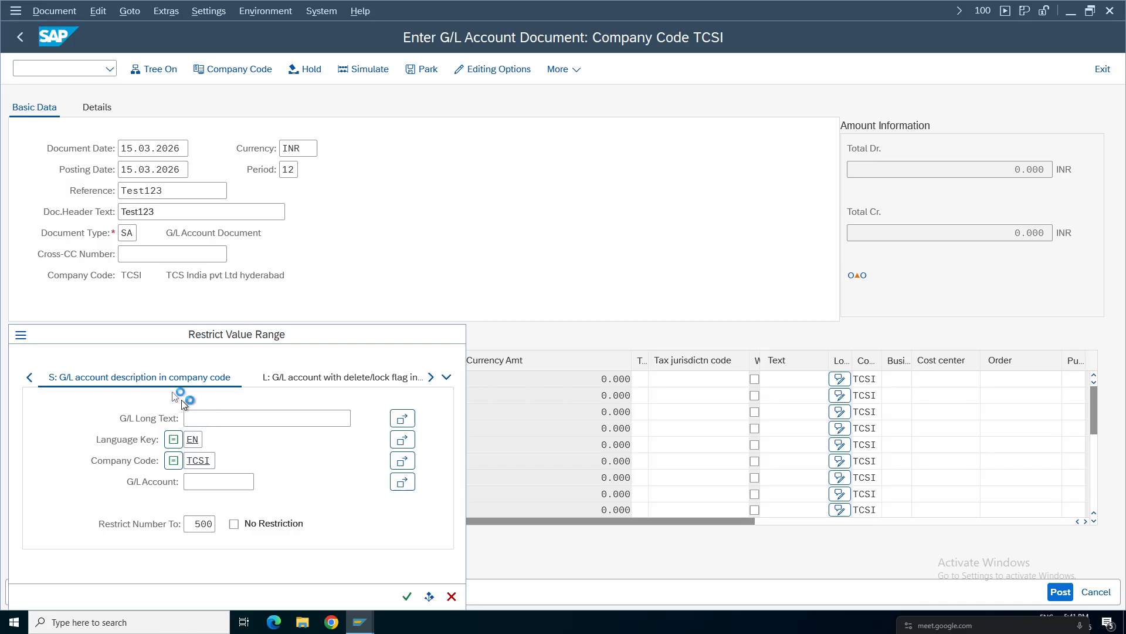
pyautogui.press('Return')
pyautogui.doubleClick(54, 441)
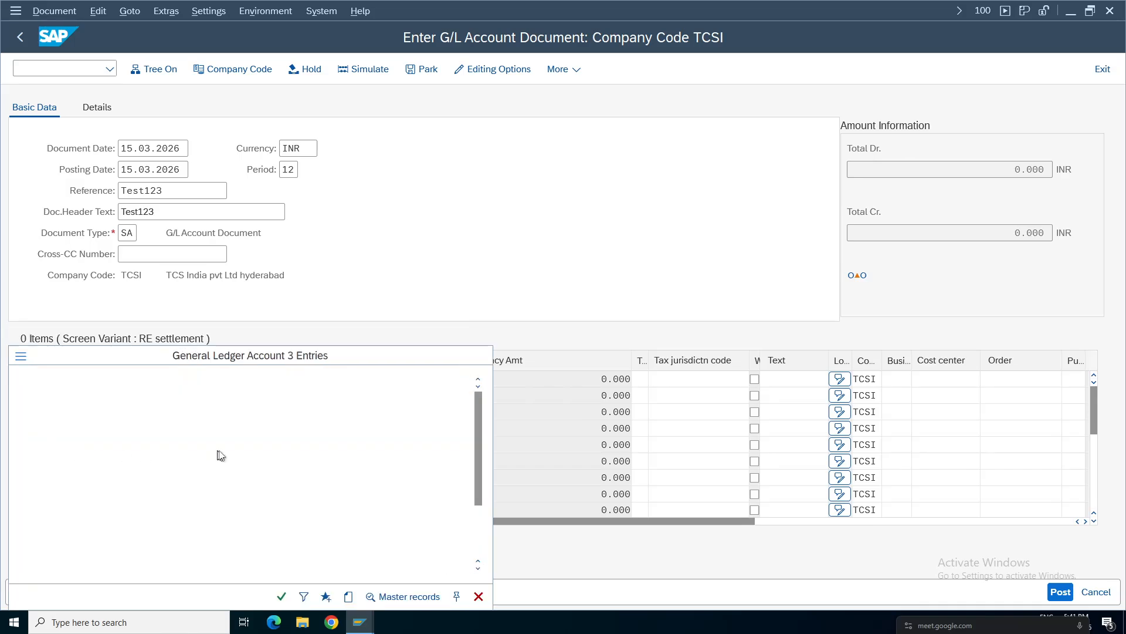
pyautogui.click(230, 396)
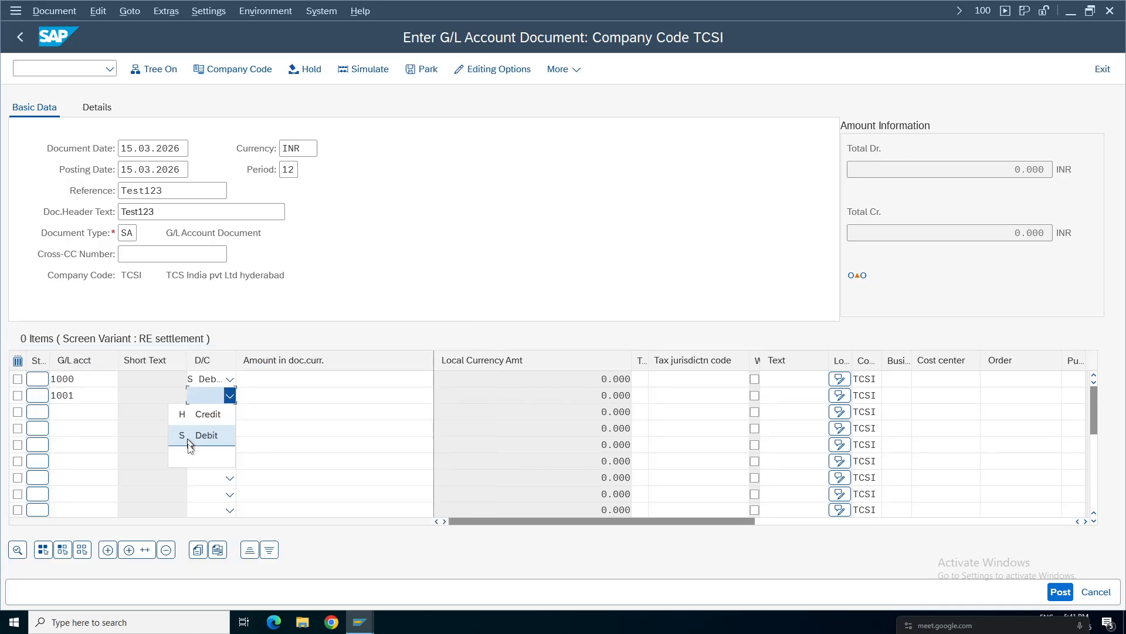
pyautogui.click(206, 416)
# Step: Enter an amount of 100 in document currency for both line items and validate the document
pyautogui.click(342, 381)
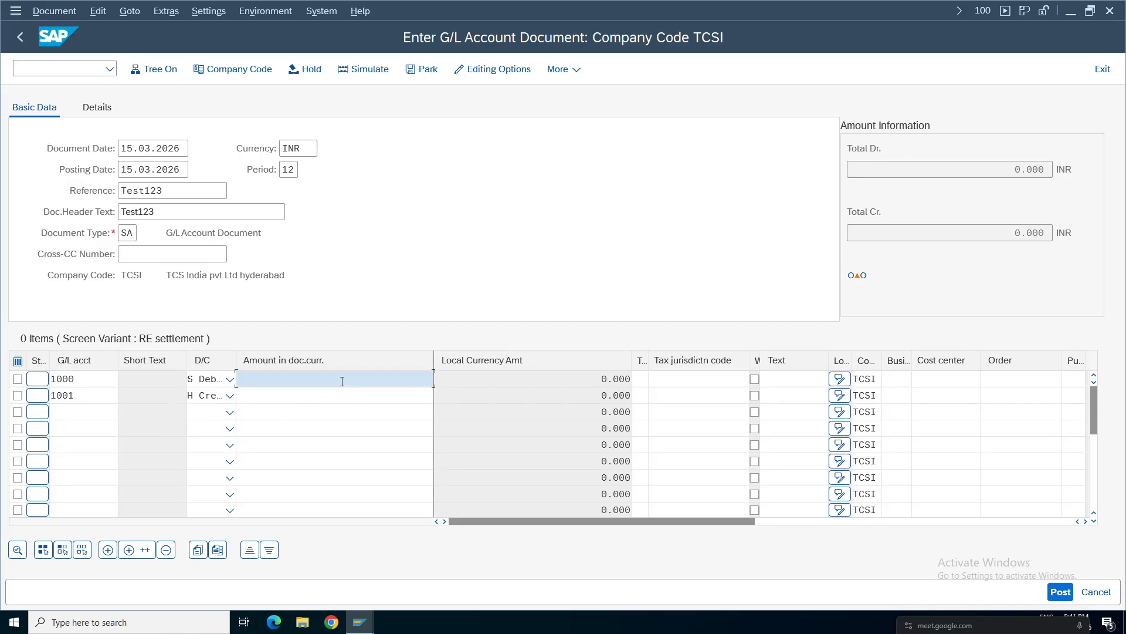
pyautogui.write('100')
pyautogui.click(409, 398)
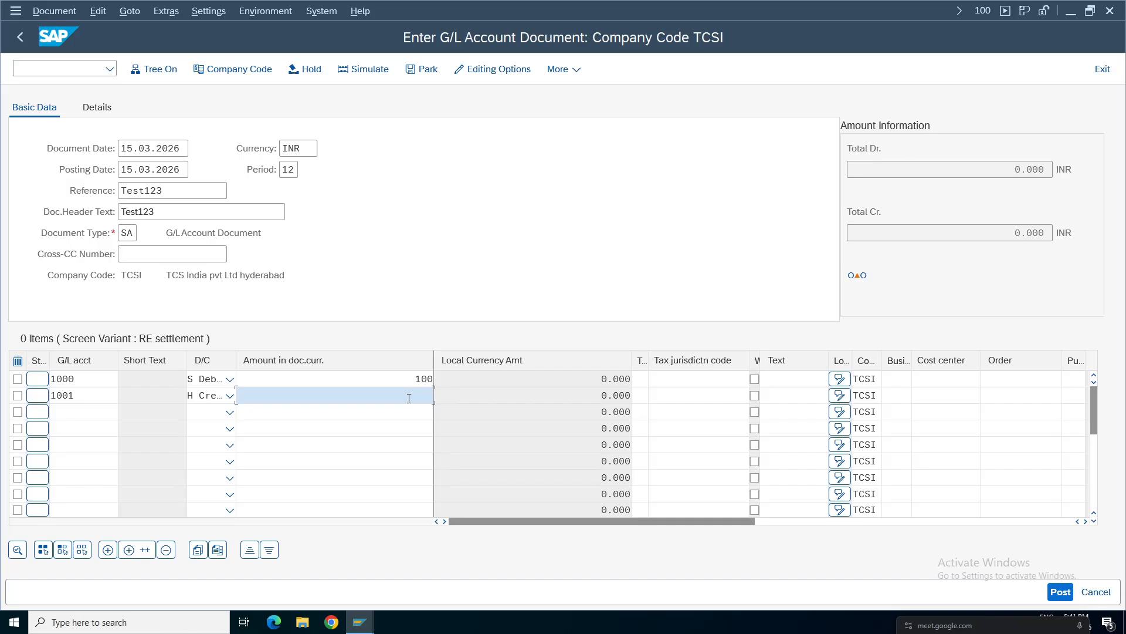
pyautogui.write('100')
pyautogui.press('Return')
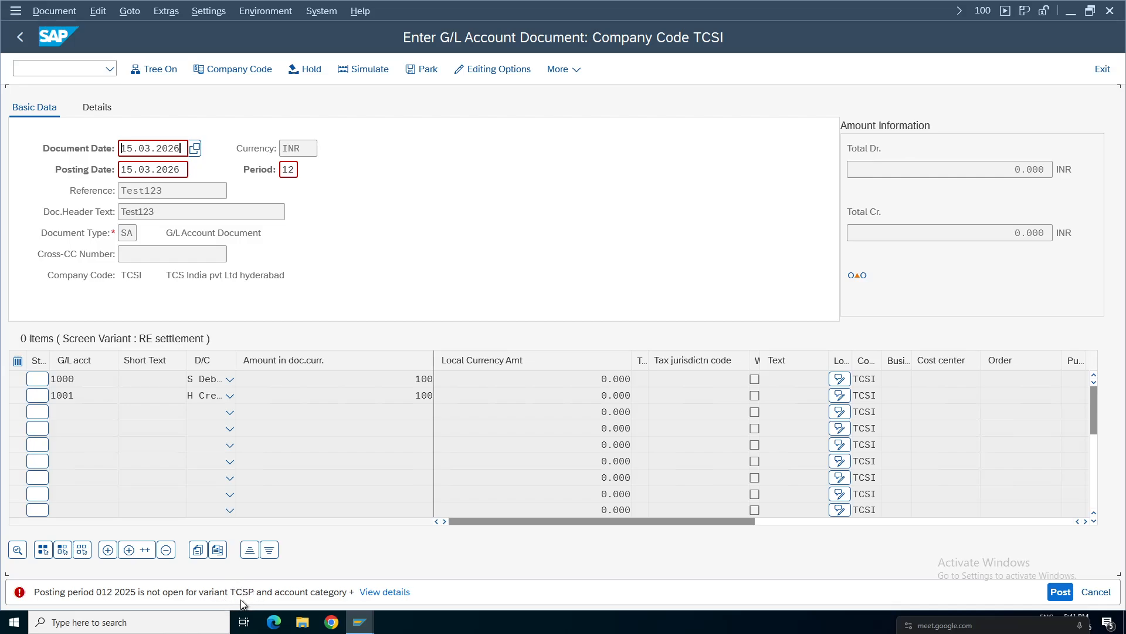
# Step: Open transaction OB52 in a new session and display the posting periods of variant TCSP
pyautogui.click(77, 70)
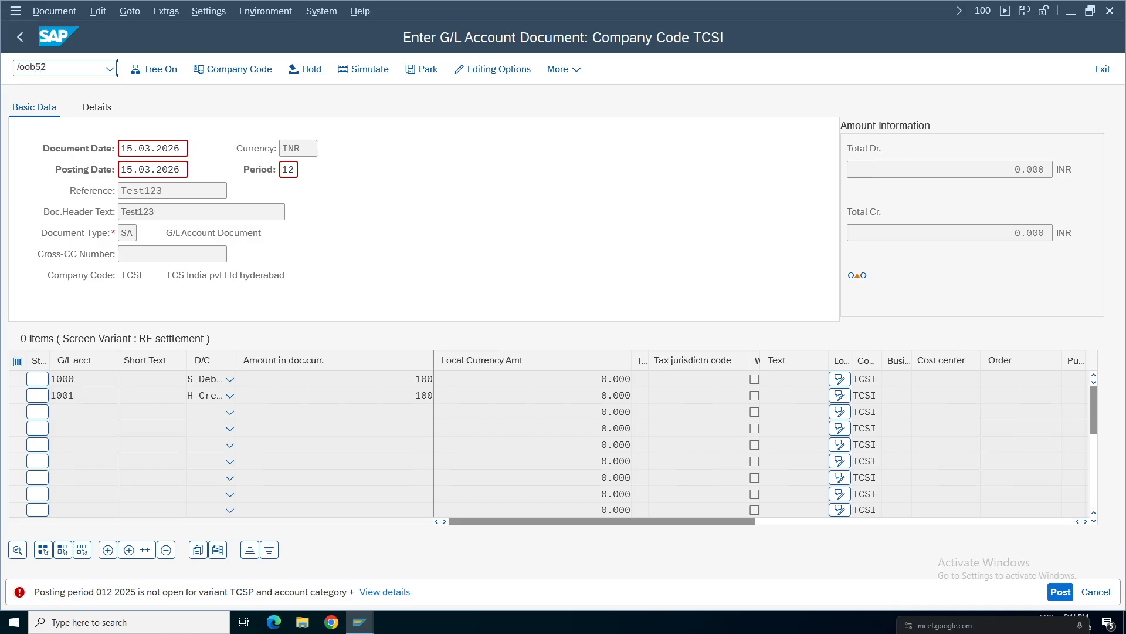
pyautogui.write('/oob52')
pyautogui.press('Return')
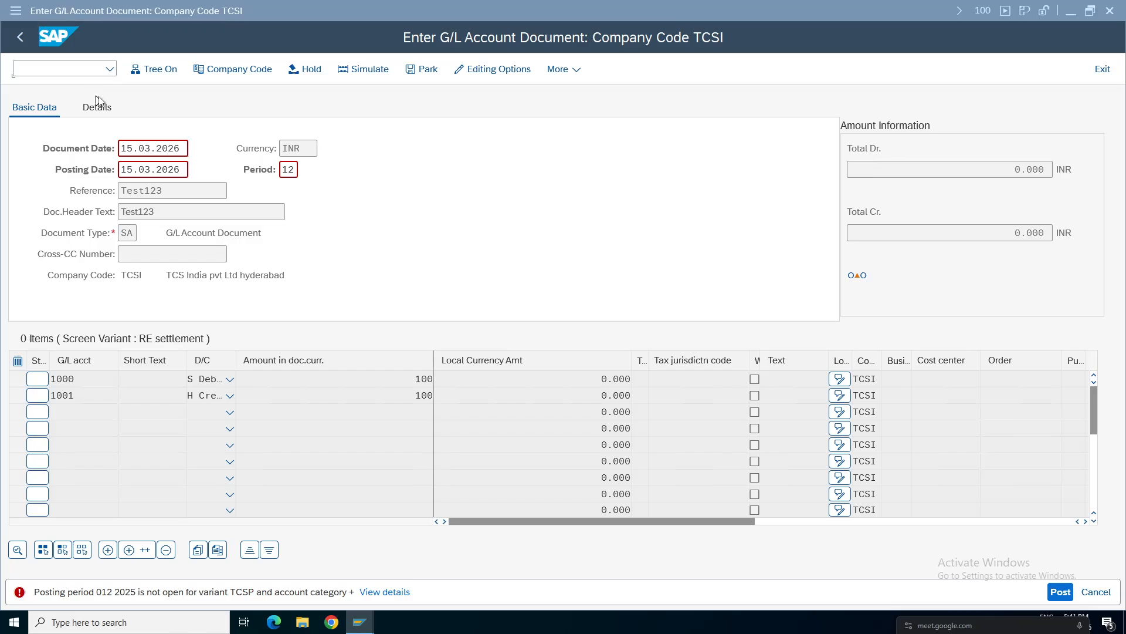
pyautogui.click(207, 249)
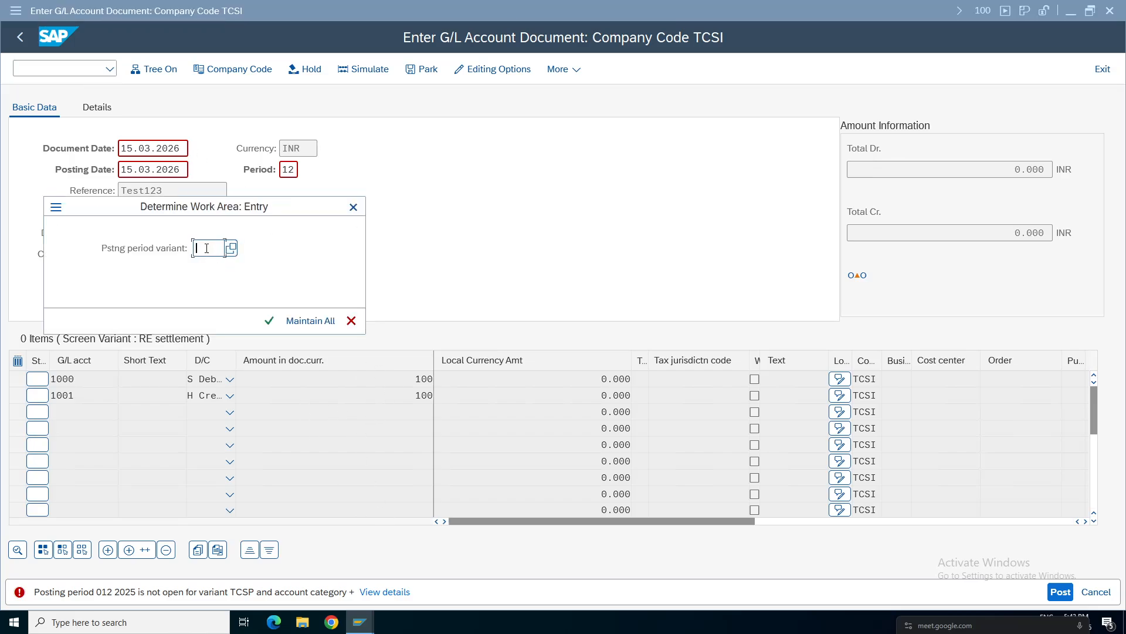
pyautogui.write('tcsp')
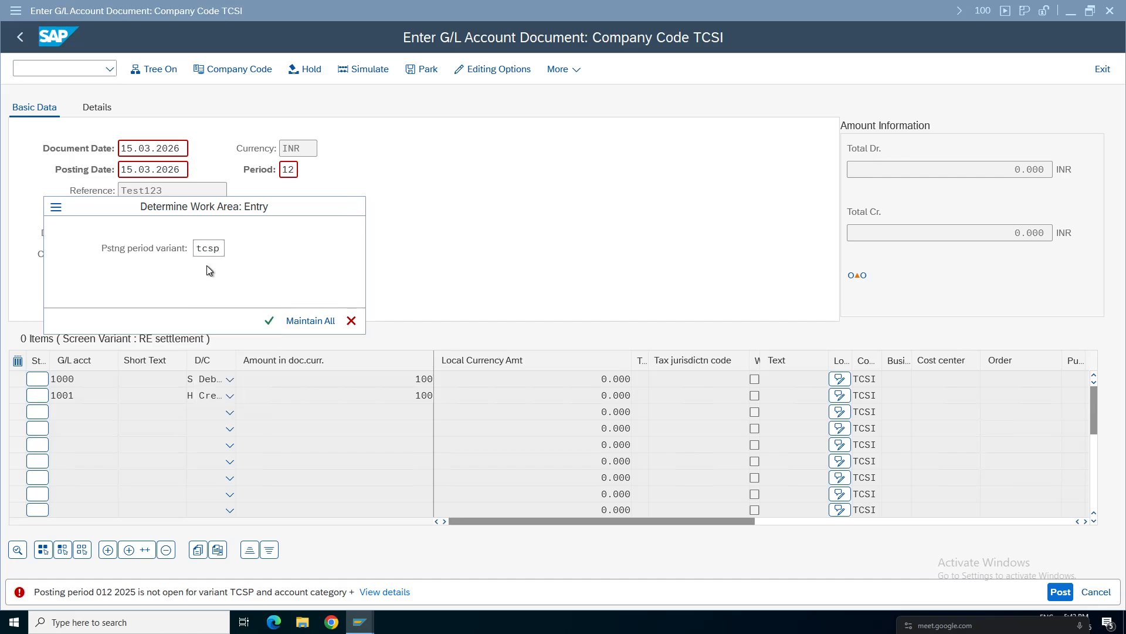
pyautogui.press('Return')
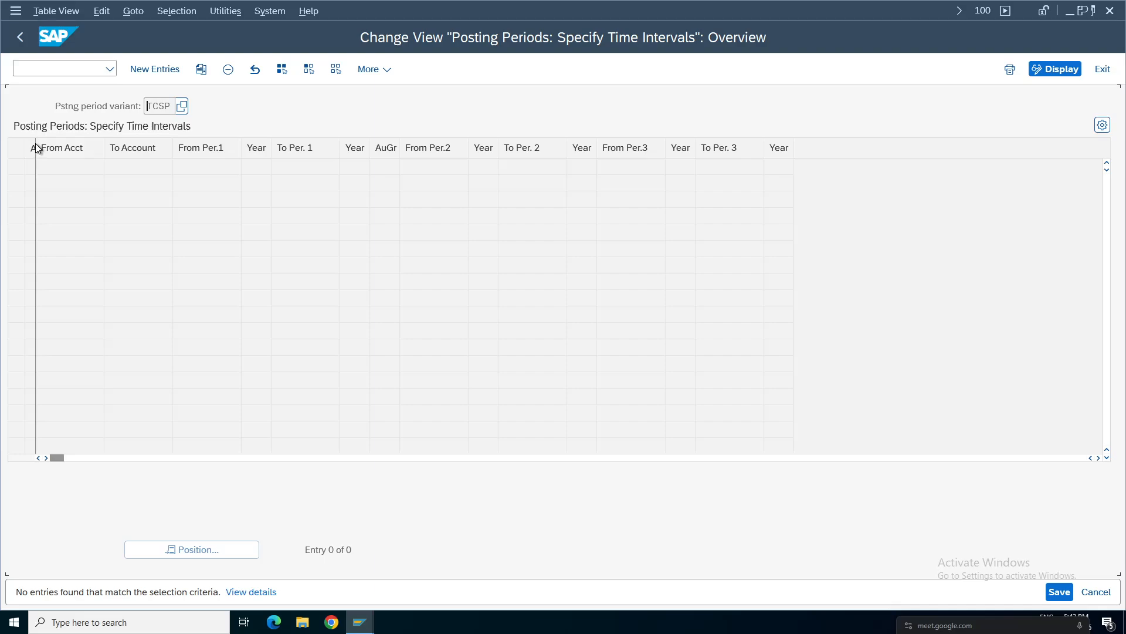
pyautogui.moveTo(35, 147); pyautogui.dragTo(93, 148)
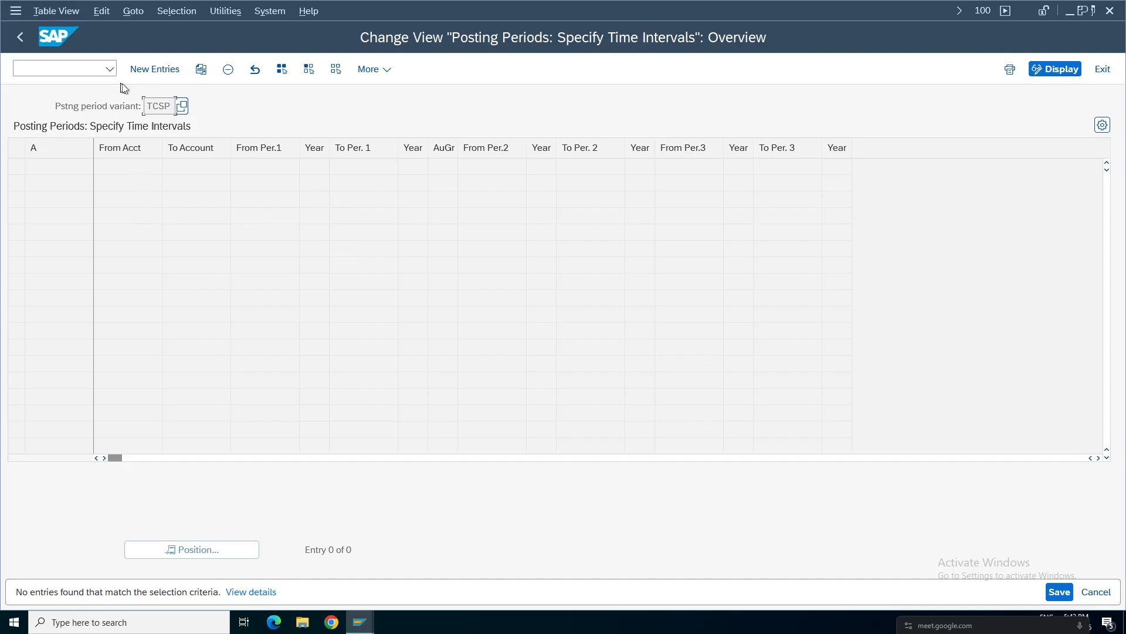
pyautogui.click(201, 72)
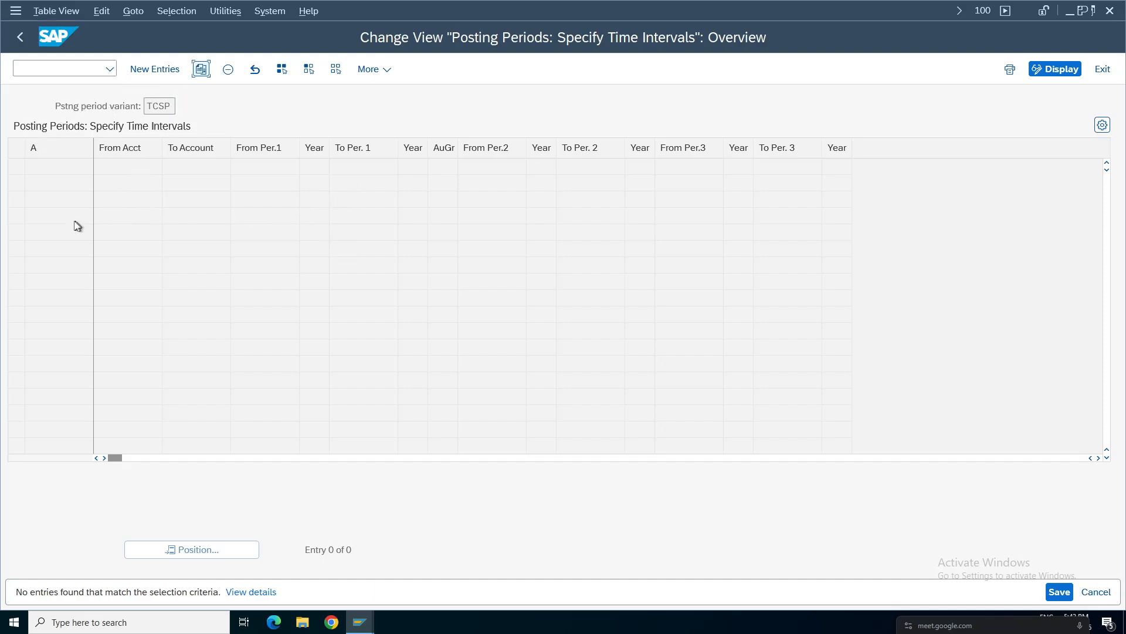
pyautogui.click(20, 39)
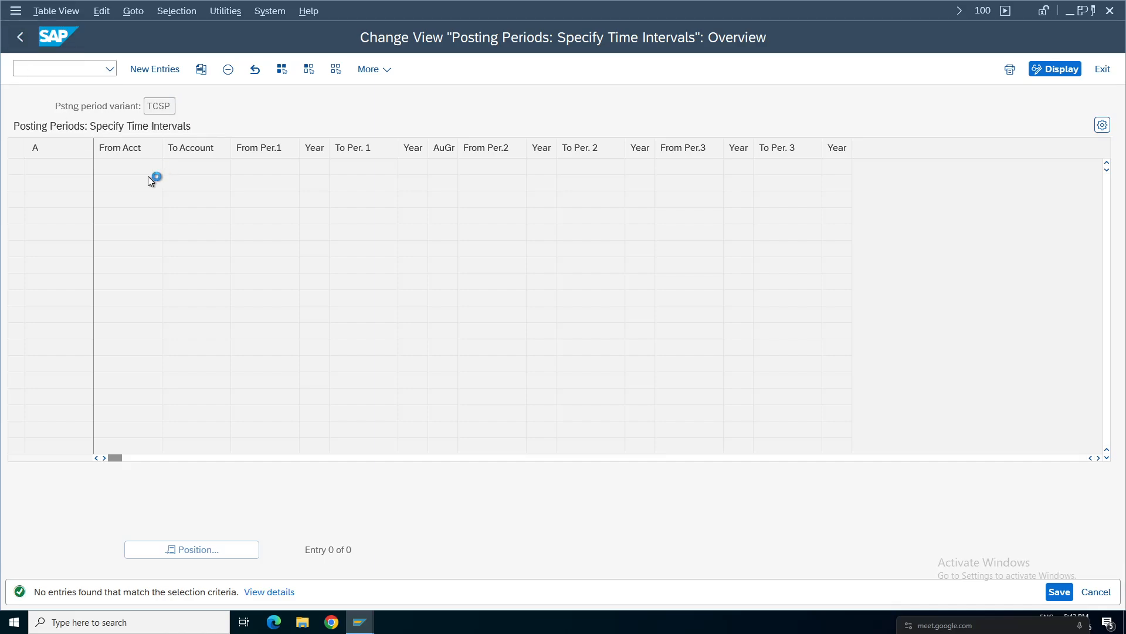
# Step: Switch to the SAP Easy Access session and open OB52 for posting period variant TA48 as a reference
pyautogui.click(359, 622)
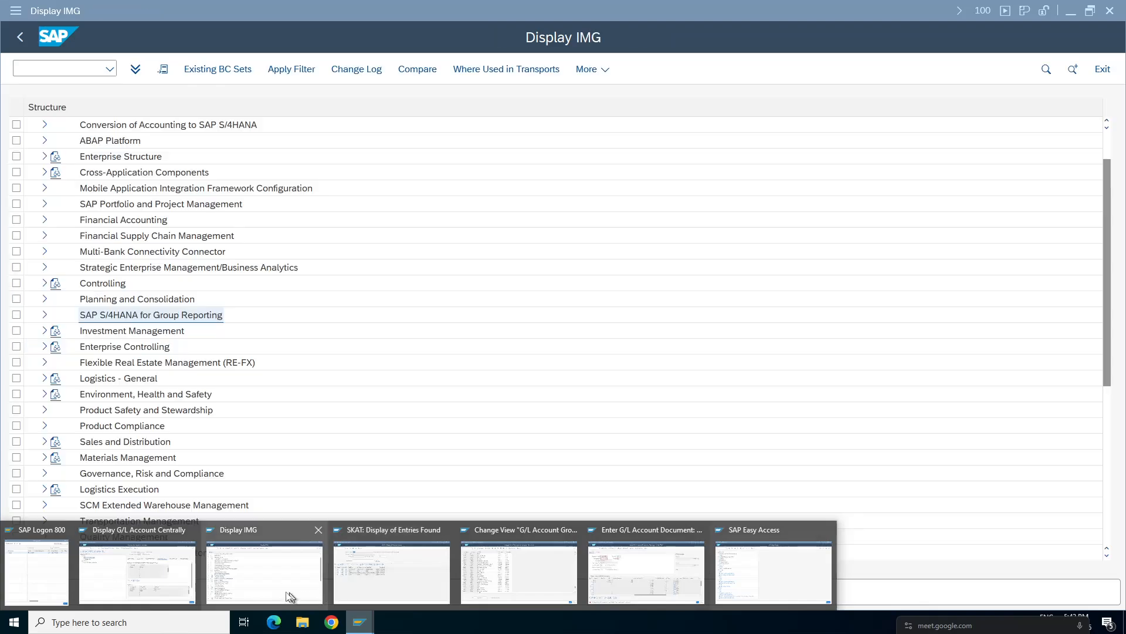
pyautogui.click(285, 574)
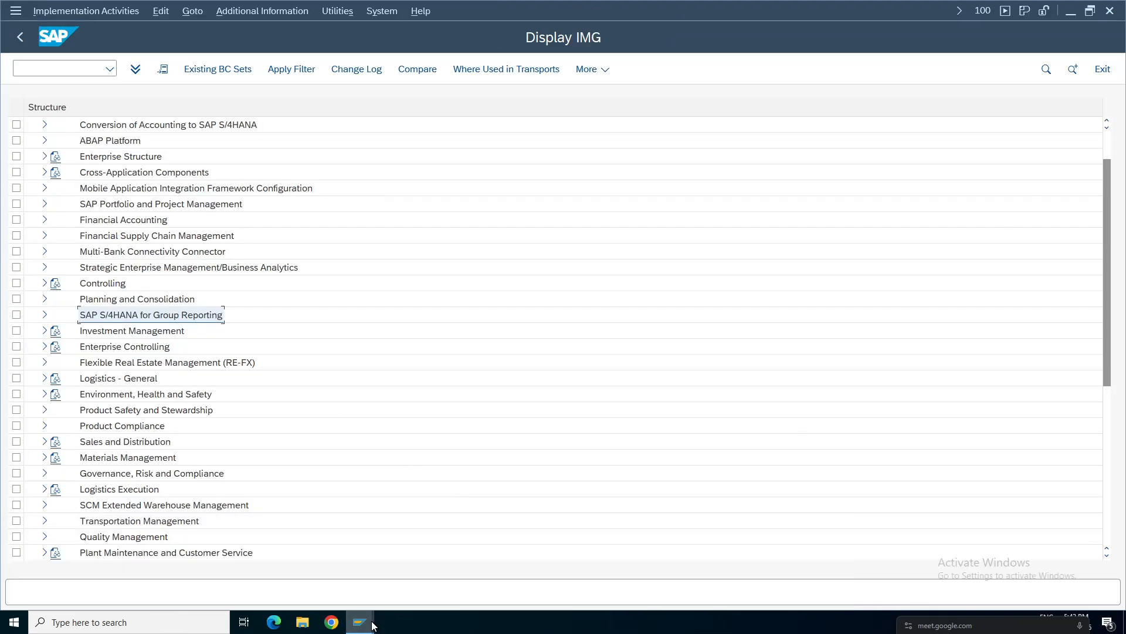
pyautogui.click(371, 623)
pyautogui.click(804, 583)
pyautogui.click(46, 68)
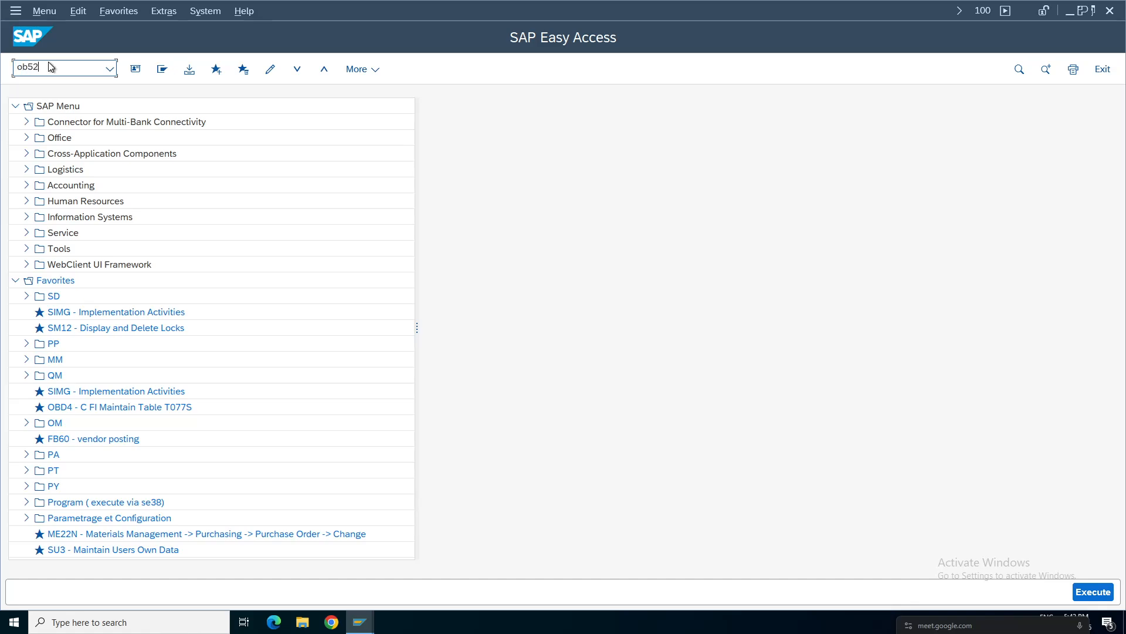
pyautogui.press('Return')
pyautogui.click(211, 234)
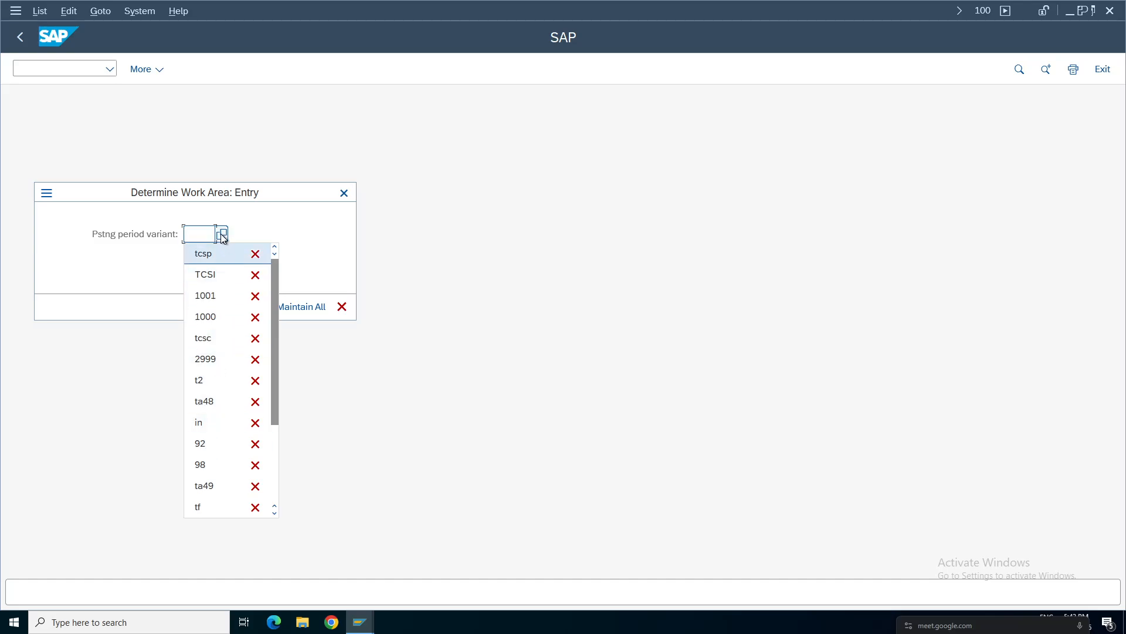
pyautogui.click(194, 235)
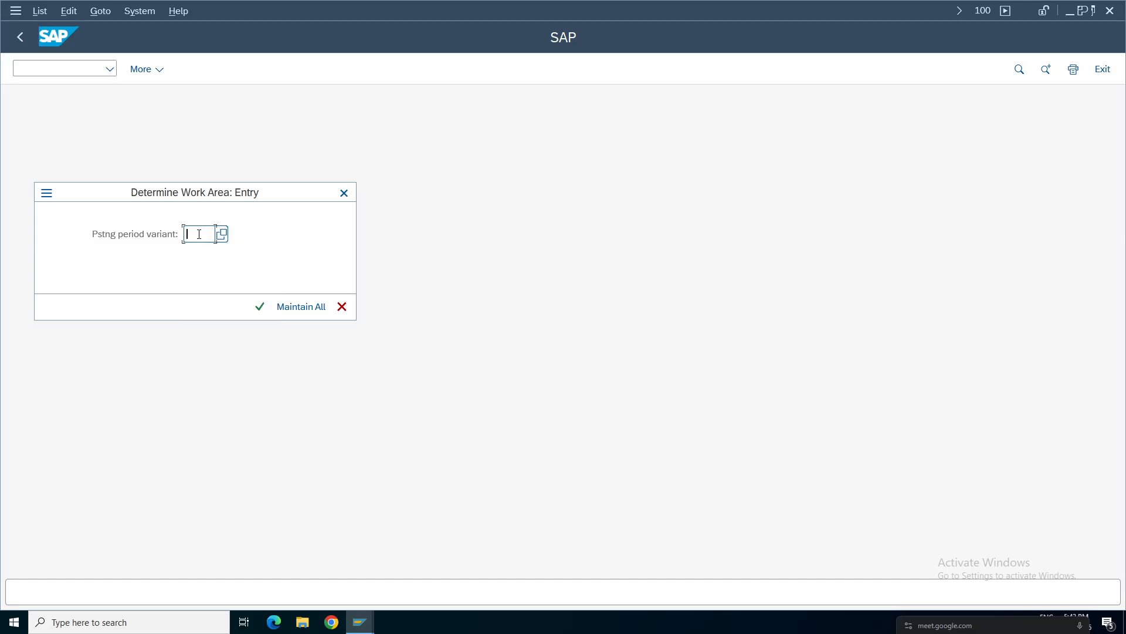
pyautogui.write('ta48')
pyautogui.press('Return')
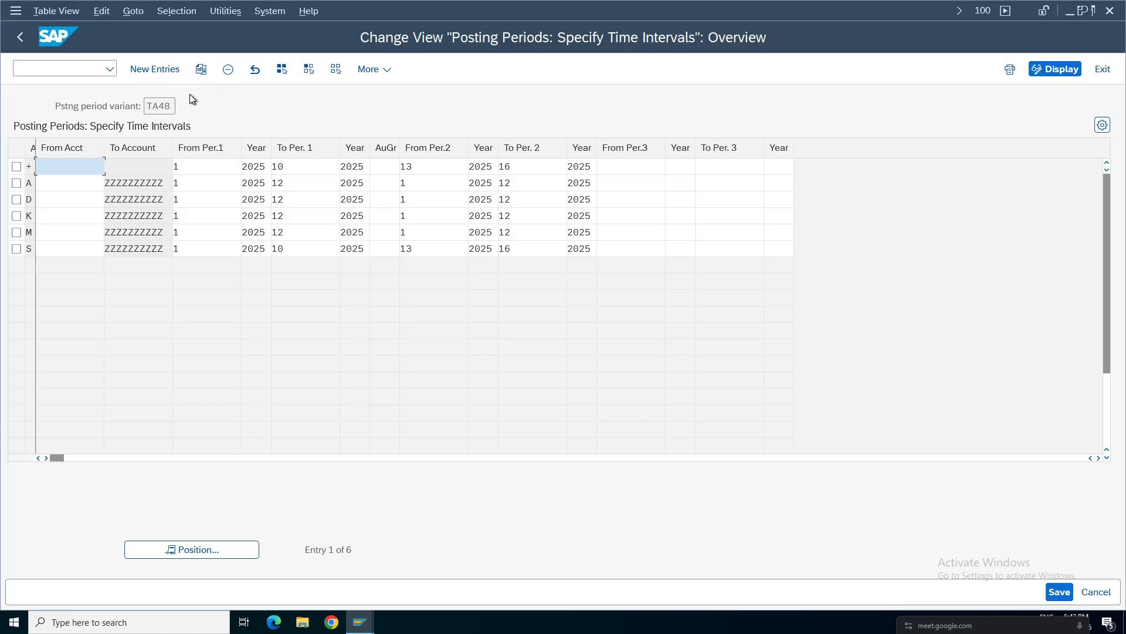
# Step: Put the TA48 posting periods in display mode and examine the account type rows with their first period interval
pyautogui.click(1050, 68)
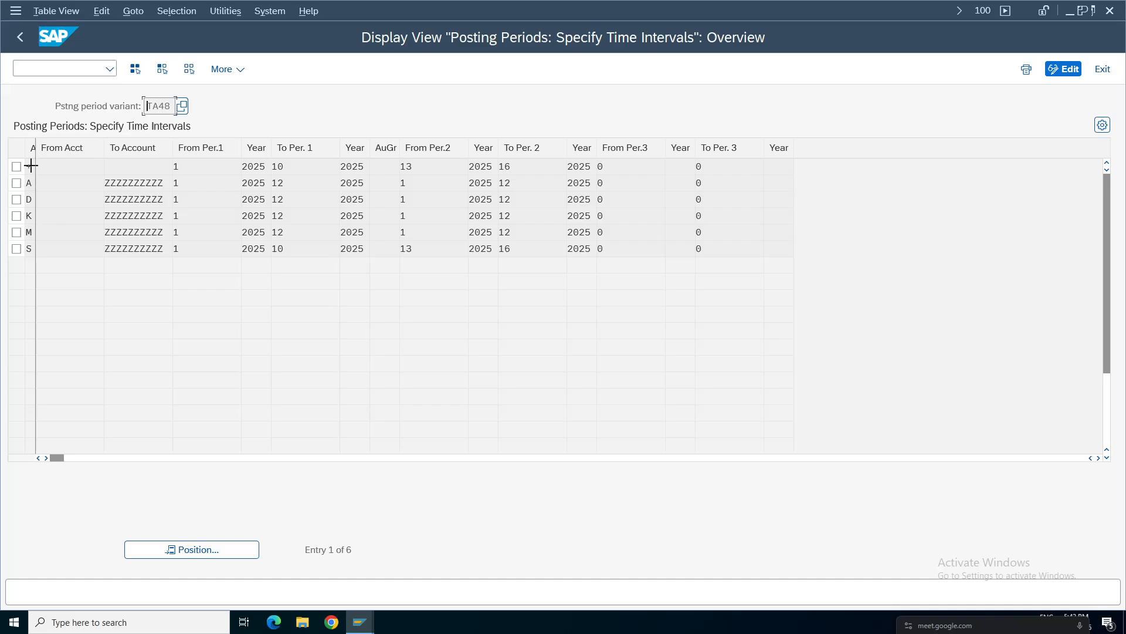
pyautogui.moveTo(128, 177); pyautogui.dragTo(352, 247)
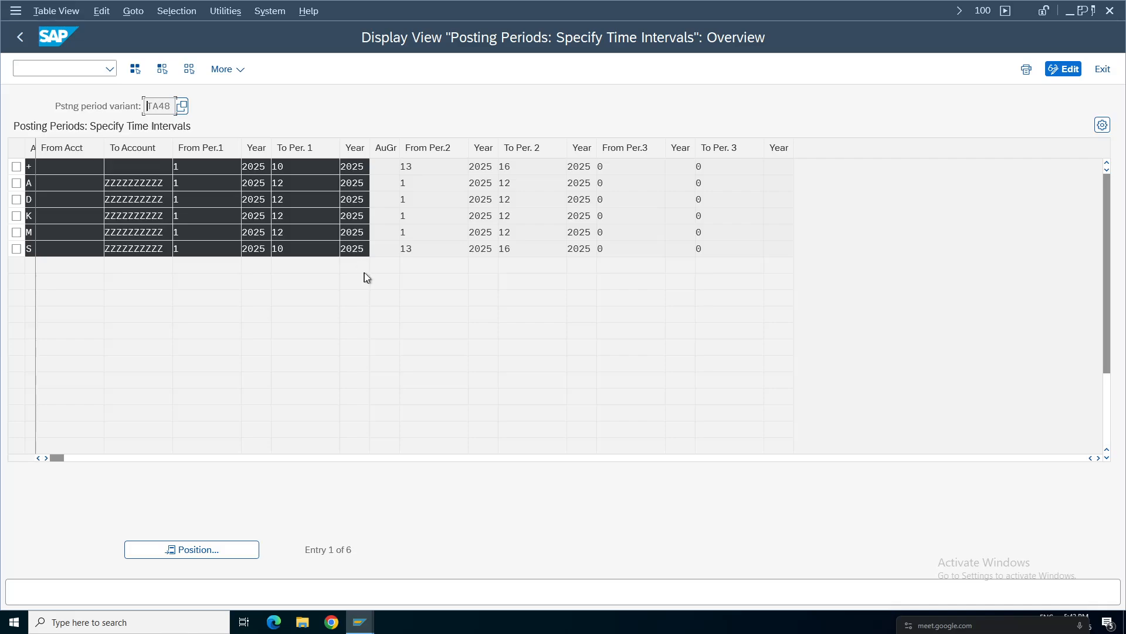
pyautogui.click(364, 273)
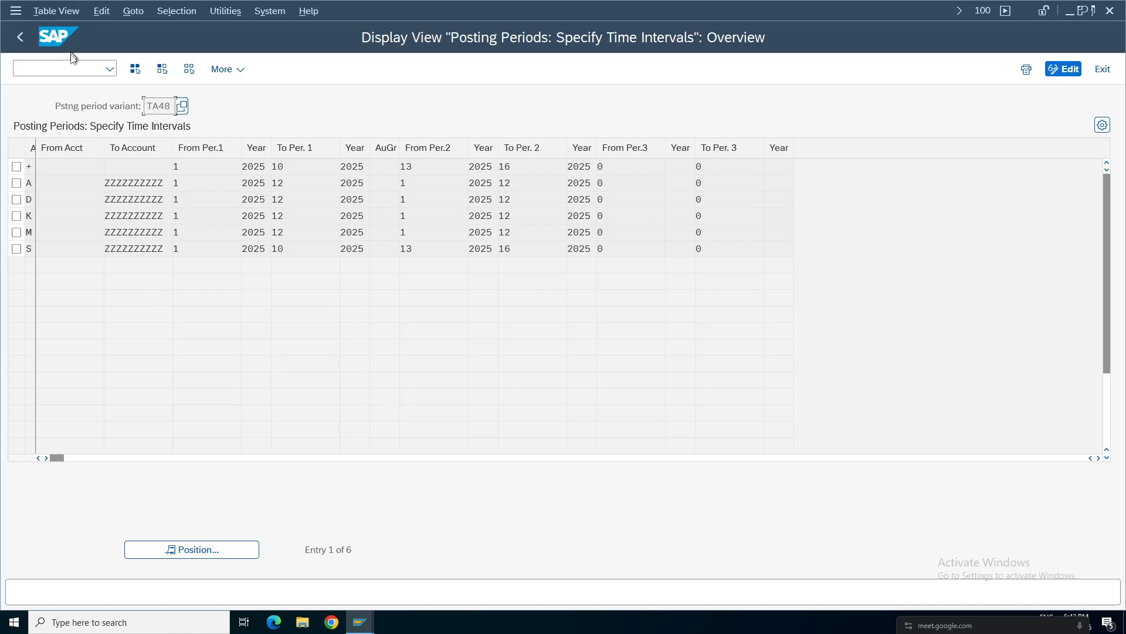
# Step: Open OB52 in another new session for posting period variant TCSP, keeping the TA48 view open
pyautogui.click(47, 66)
pyautogui.write('/oob52')
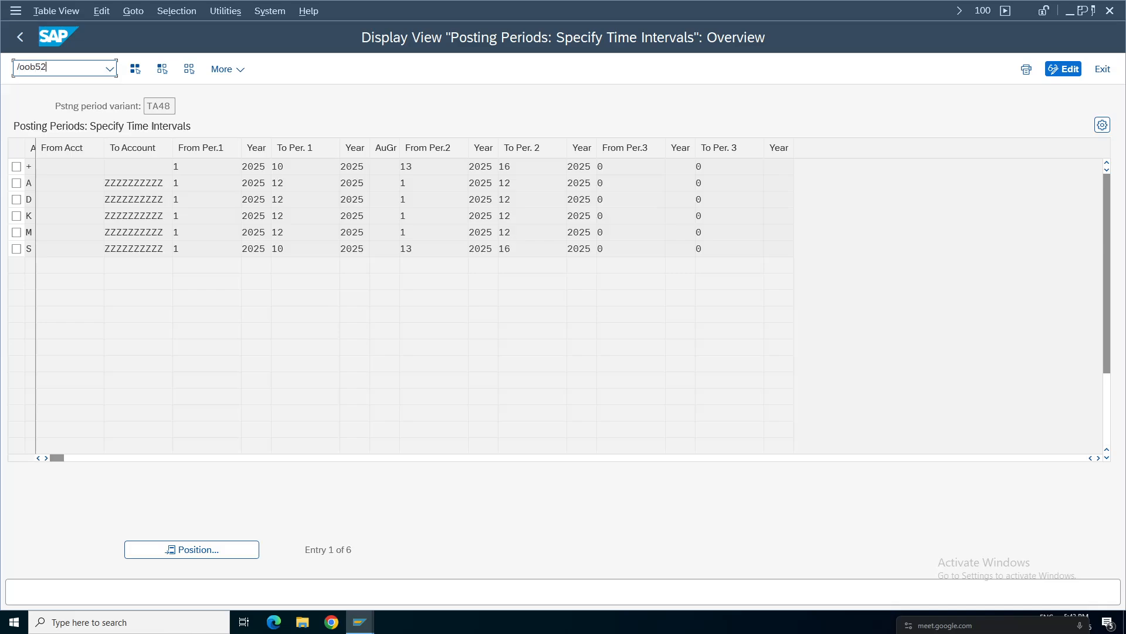
pyautogui.press('Return')
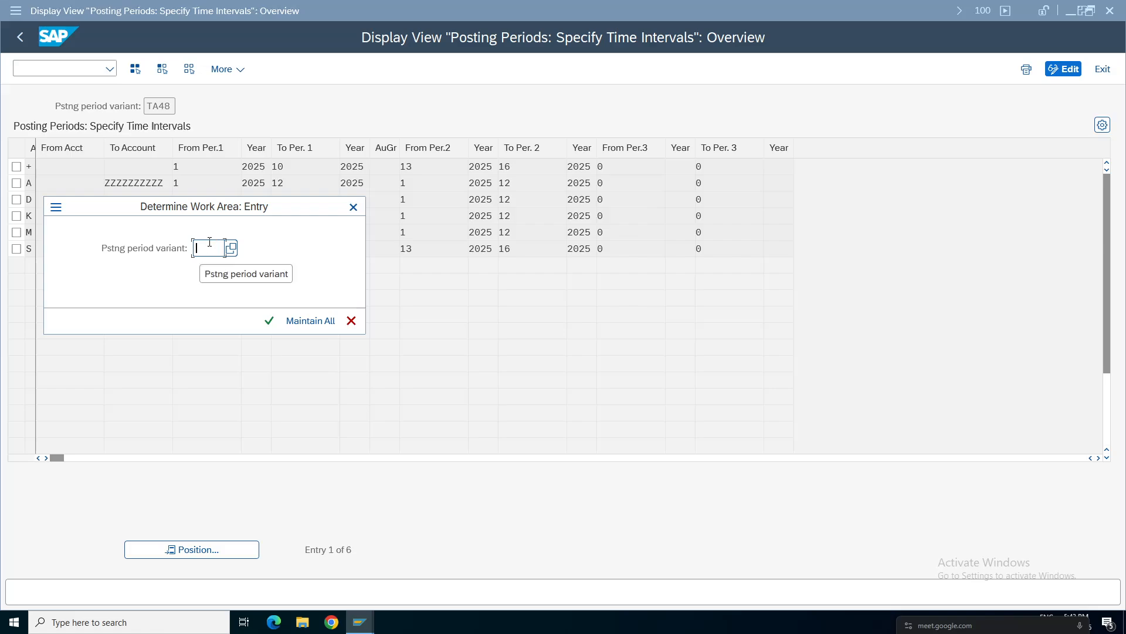
pyautogui.write('TA48')
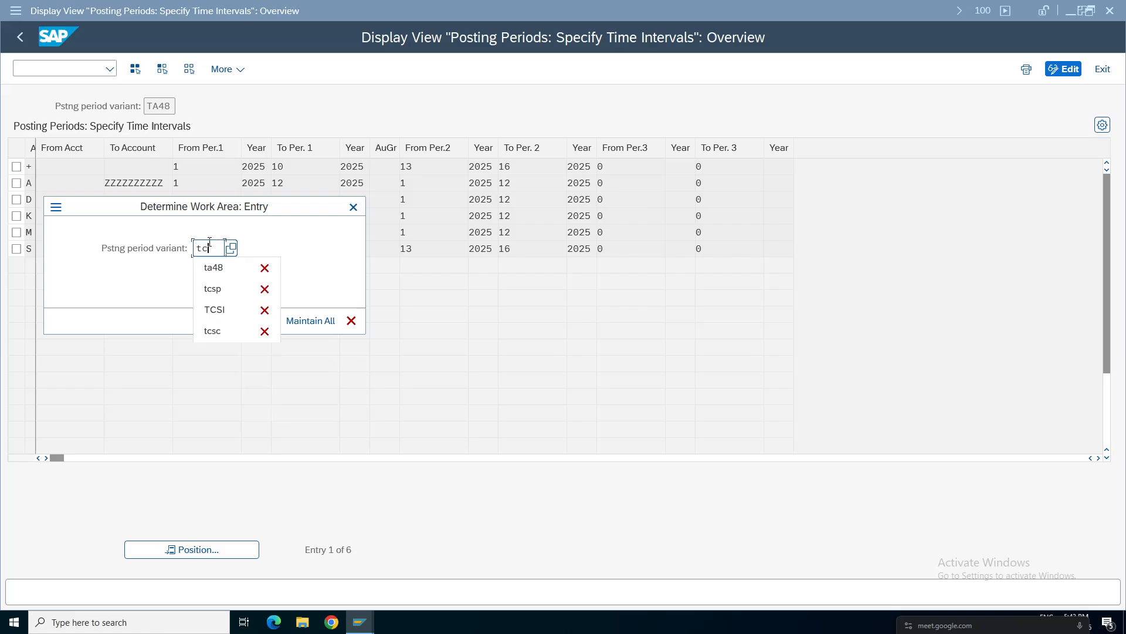
pyautogui.press('Return')
# Step: Start new posting period entries for variant TCSP and widen the account type column
pyautogui.hotkey('ctrl', 'F1')
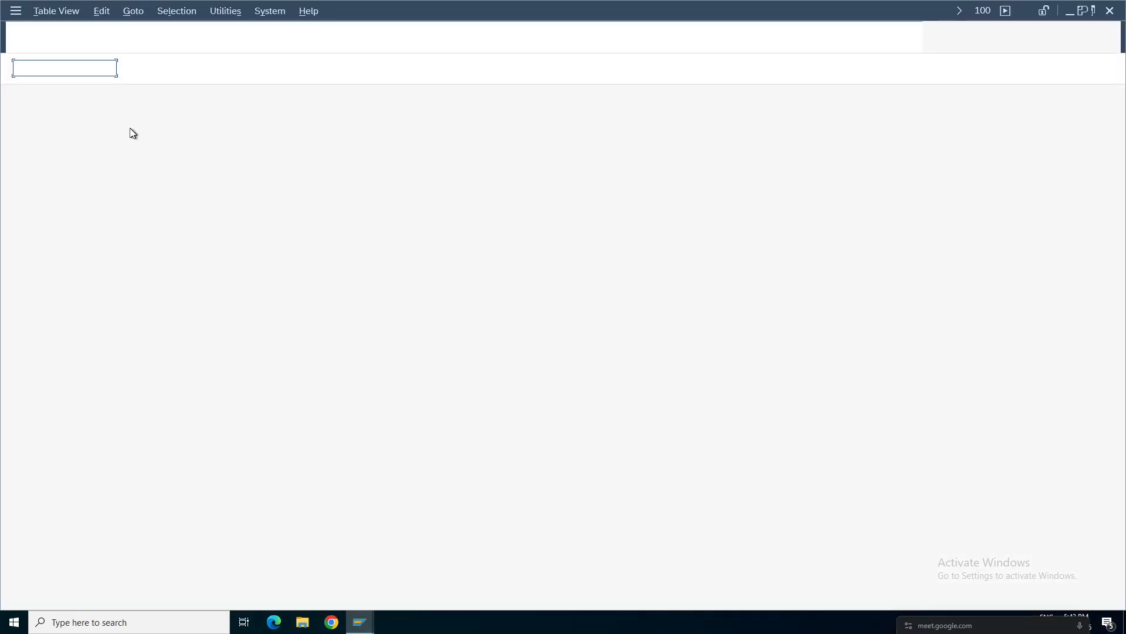
pyautogui.click(150, 69)
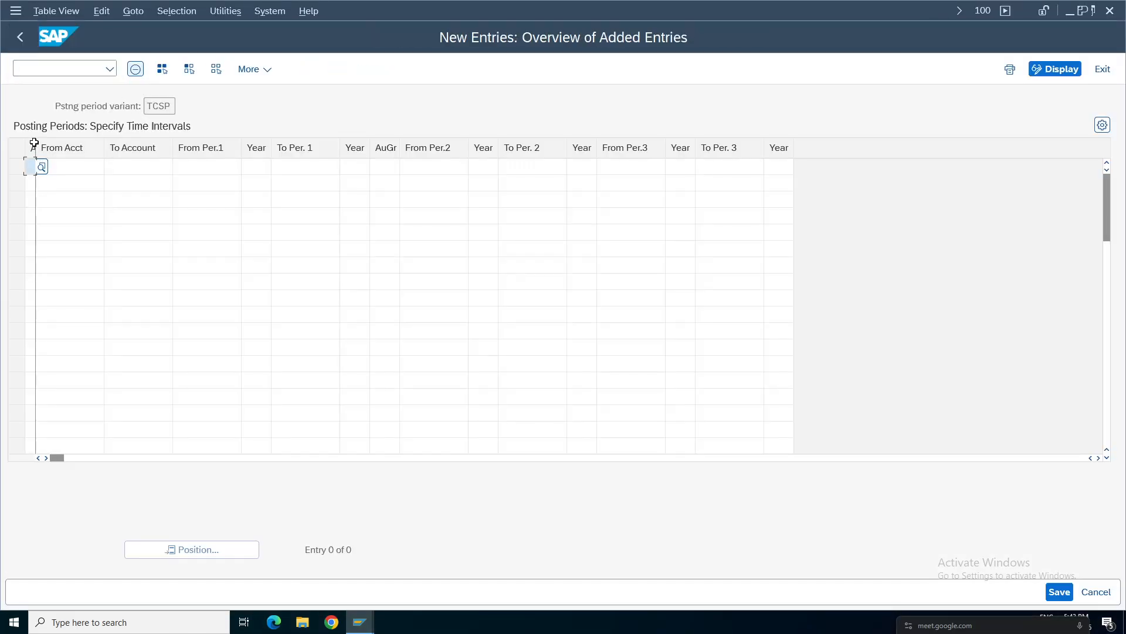
pyautogui.moveTo(36, 147); pyautogui.dragTo(55, 147)
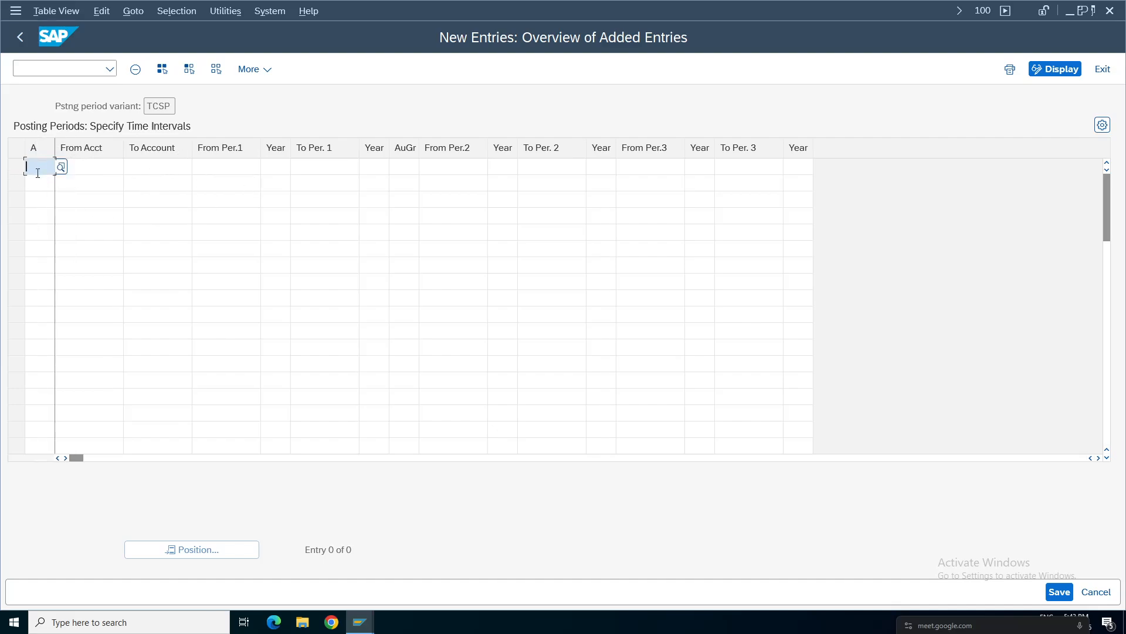
# Step: Paste the copied account type rows into the TCSP entries and keep + (Valid for all account types) for the first row
pyautogui.hotkey('ctrl', 'v')
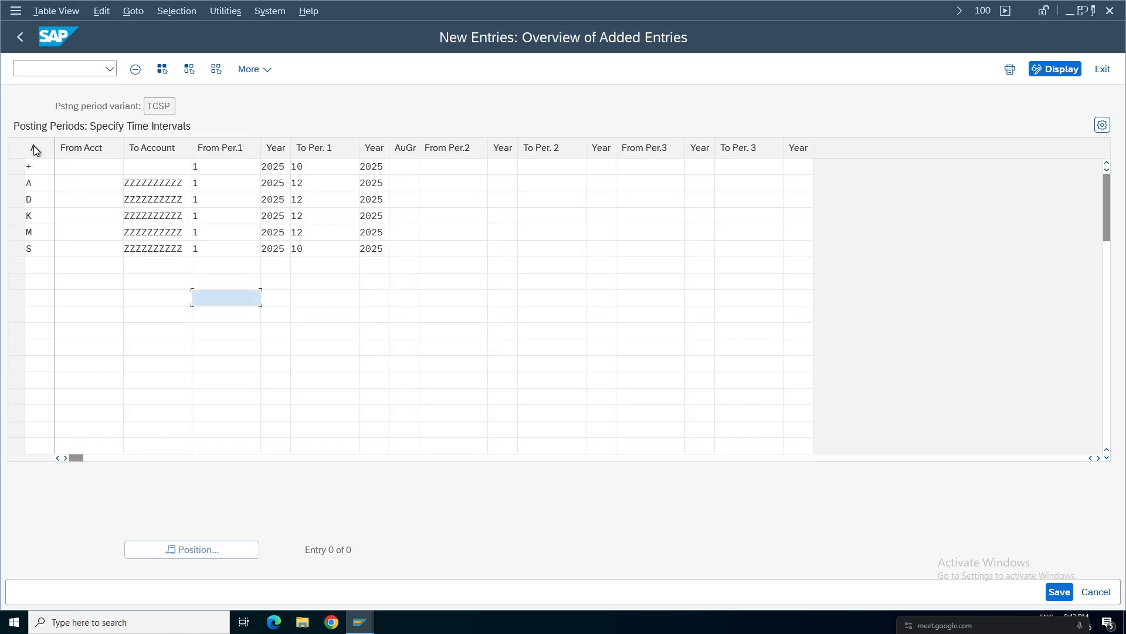
pyautogui.click(34, 166)
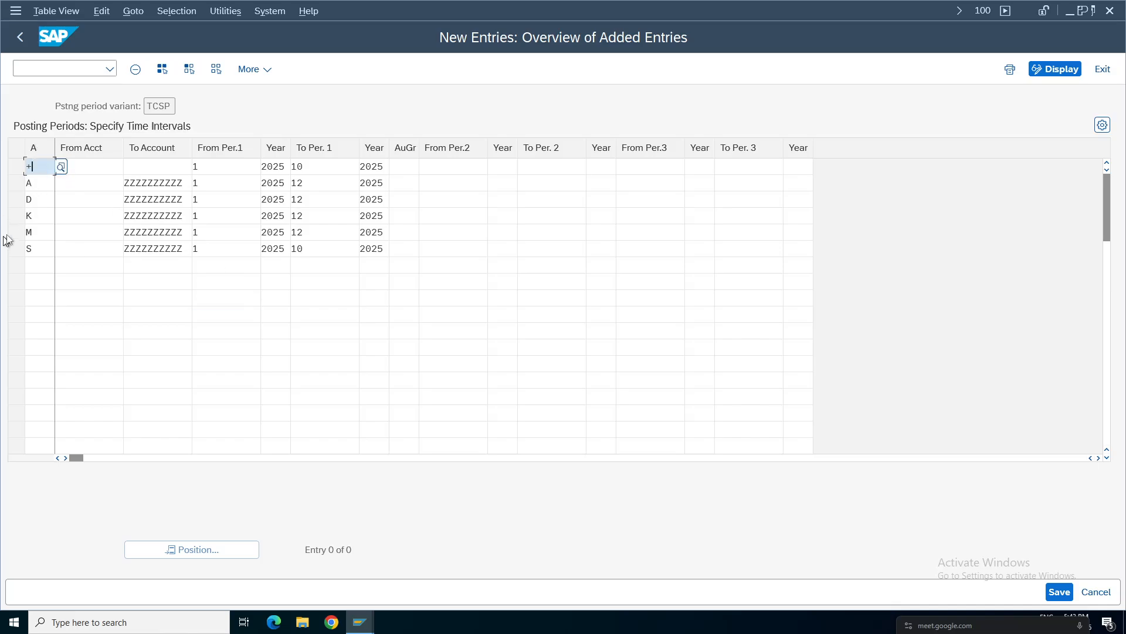
pyautogui.press('F4')
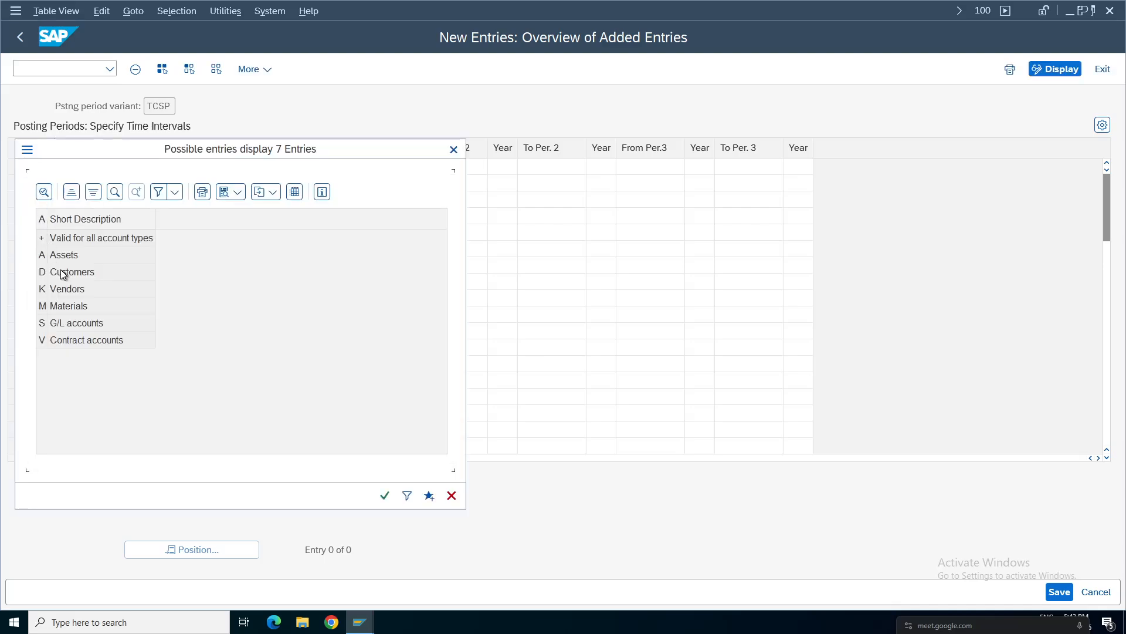
pyautogui.click(65, 324)
pyautogui.click(65, 240)
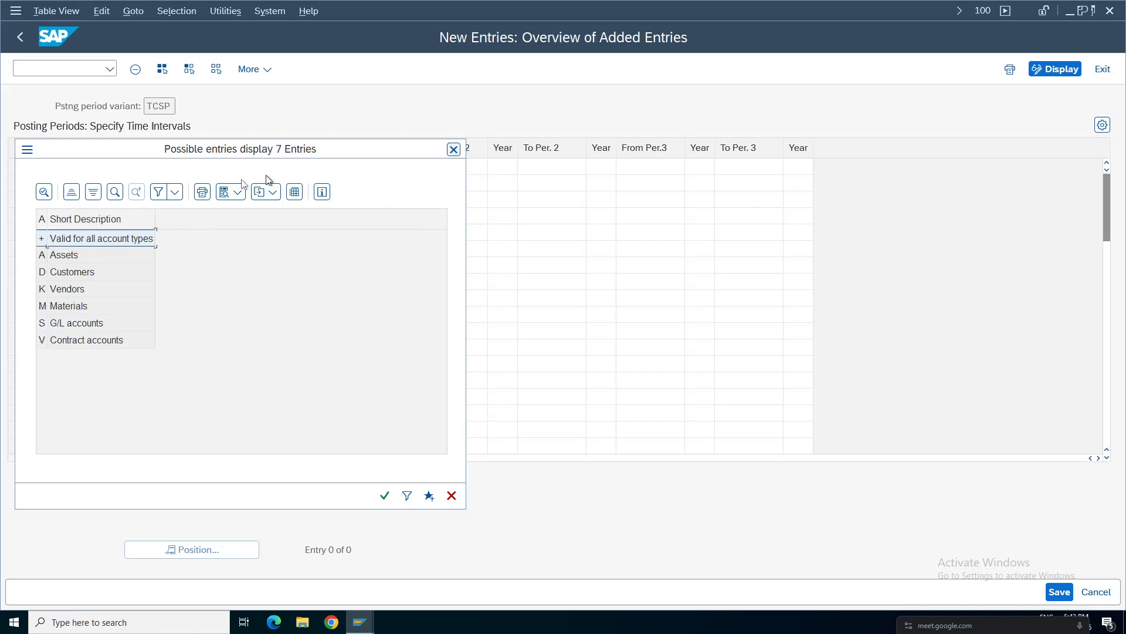
pyautogui.press('Return')
# Step: Check the posting period error in the TCSI G/L document session and return to the TCSP entries
pyautogui.click(360, 622)
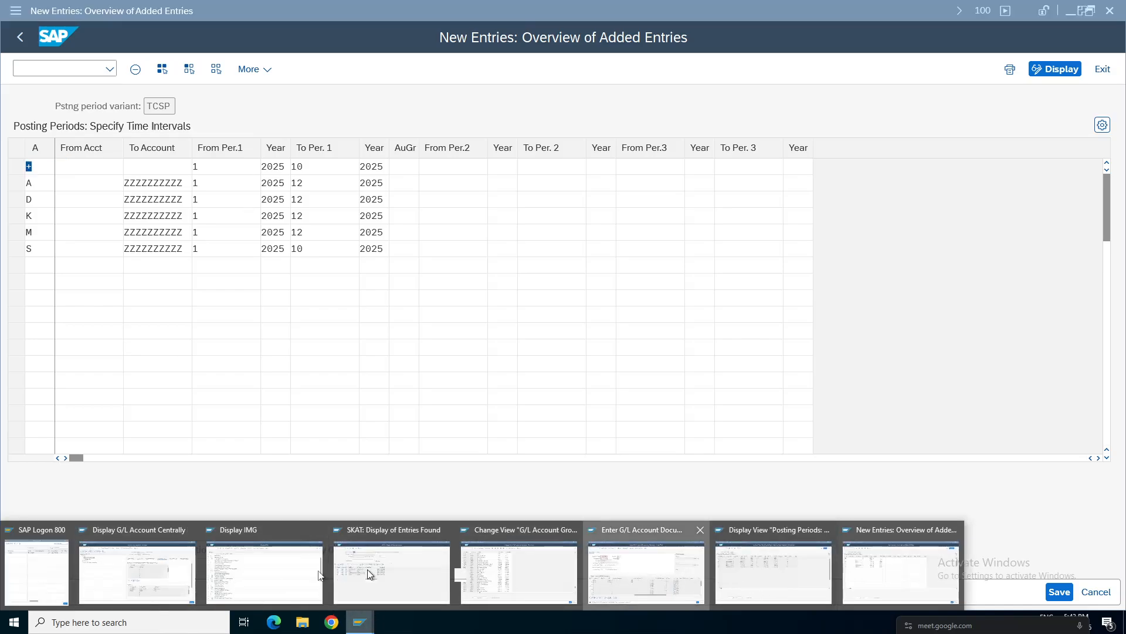
pyautogui.click(646, 572)
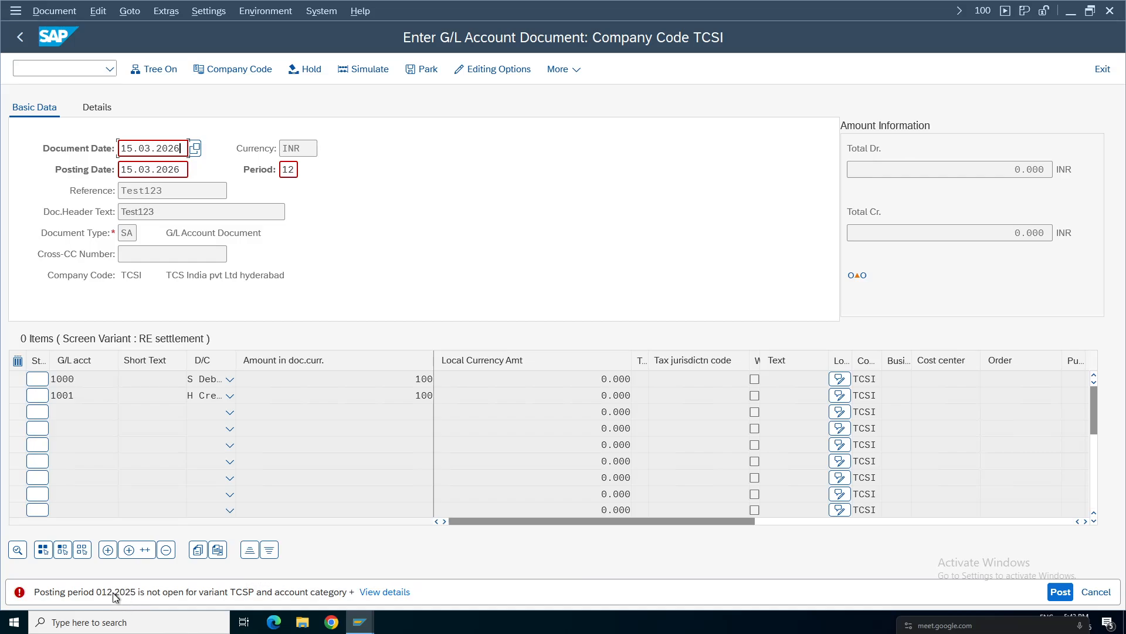
pyautogui.click(360, 622)
pyautogui.click(898, 572)
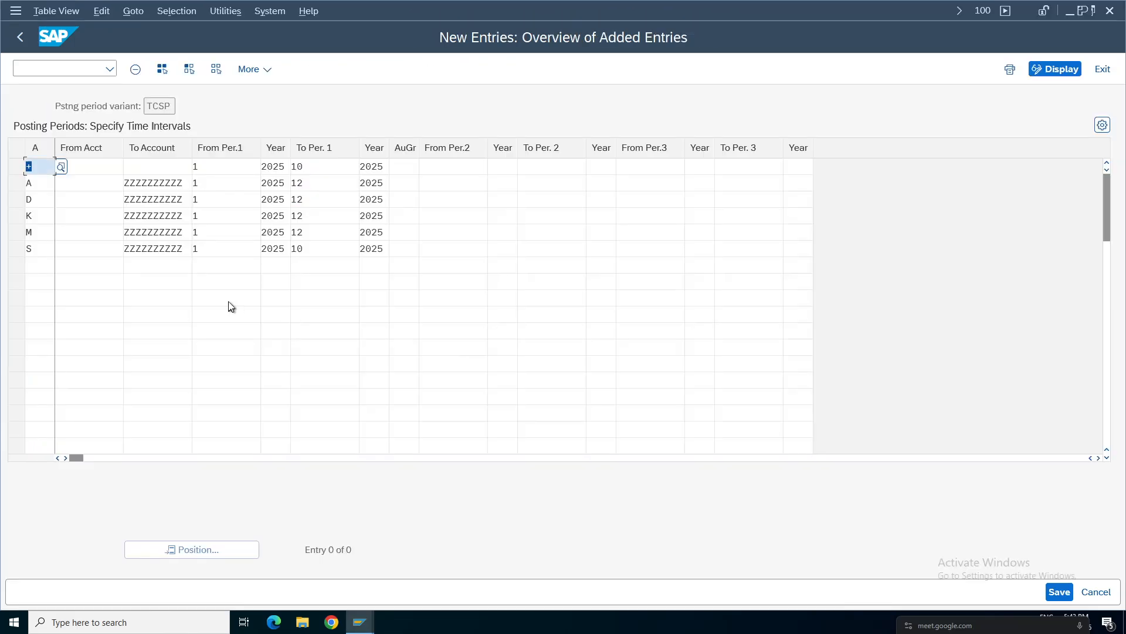
# Step: Set the first period interval of the + row to run from period 12 to period 12
pyautogui.click(233, 168)
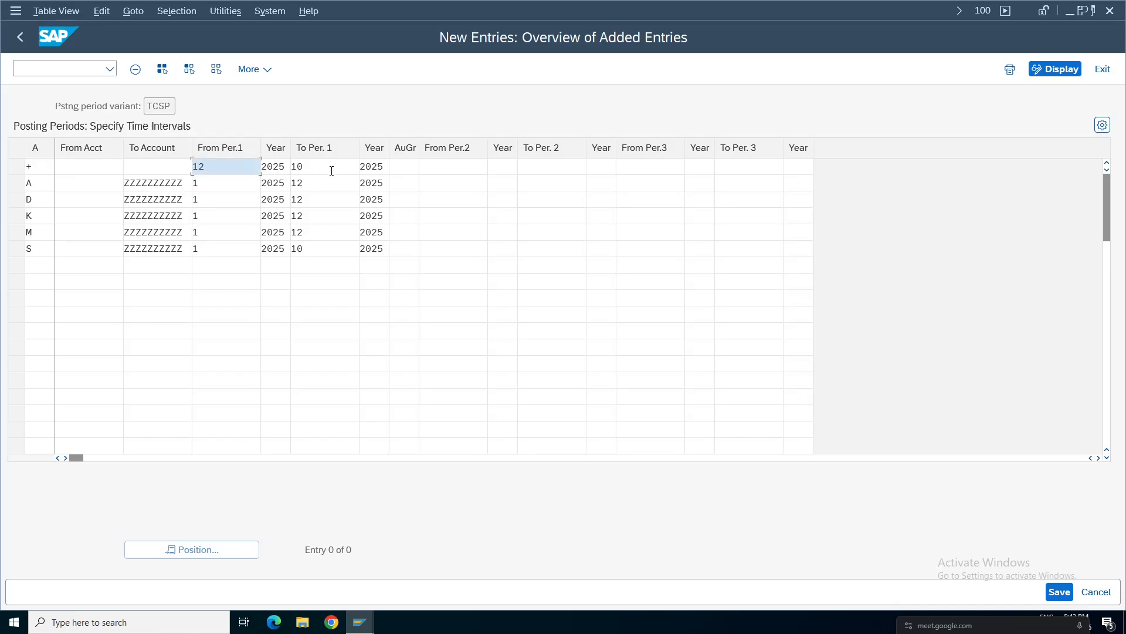
pyautogui.click(309, 170)
pyautogui.write('112')
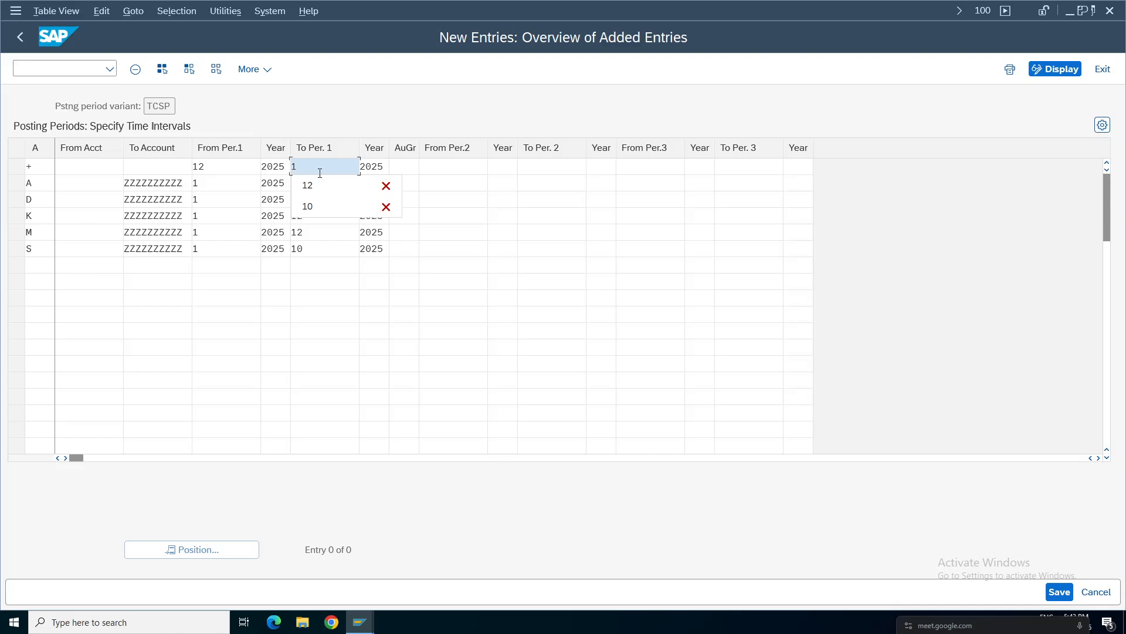
pyautogui.press('BackSpace')
pyautogui.press('BackSpace')
pyautogui.press('BackSpace')
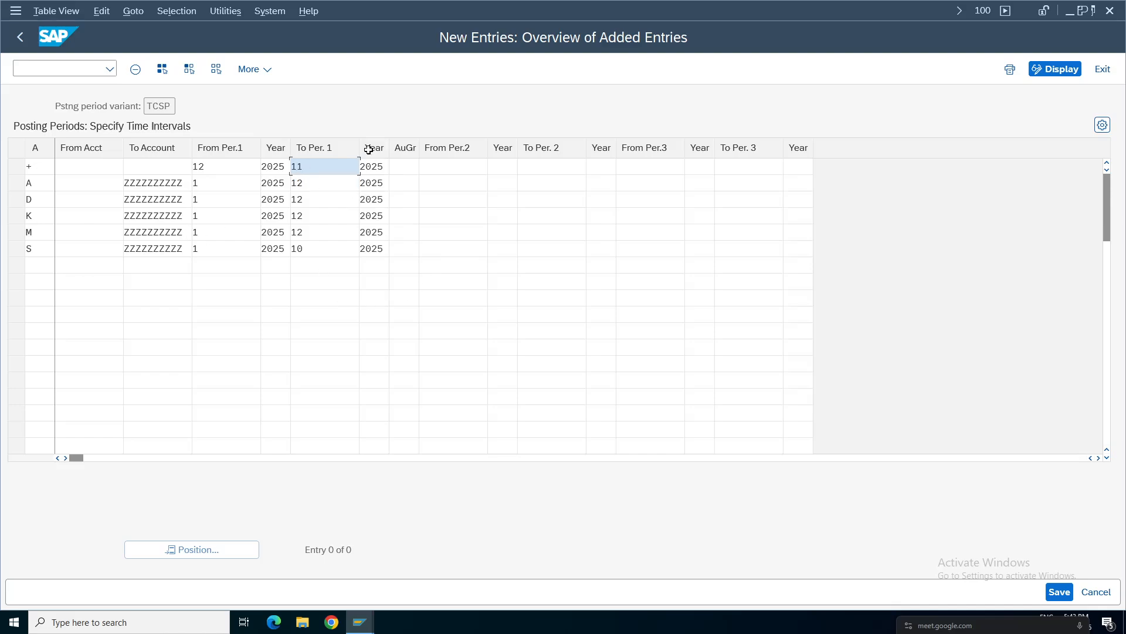
pyautogui.write('12')
# Step: Look up the meaning of the S, K and M account types in the possible entries list and close it
pyautogui.click(36, 247)
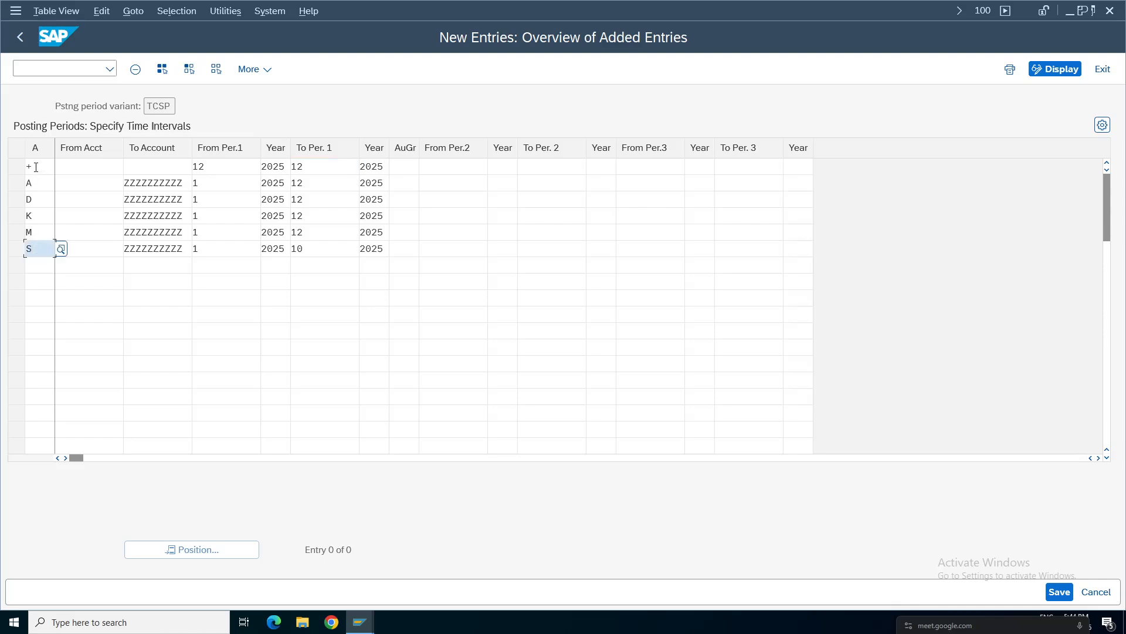
pyautogui.click(62, 250)
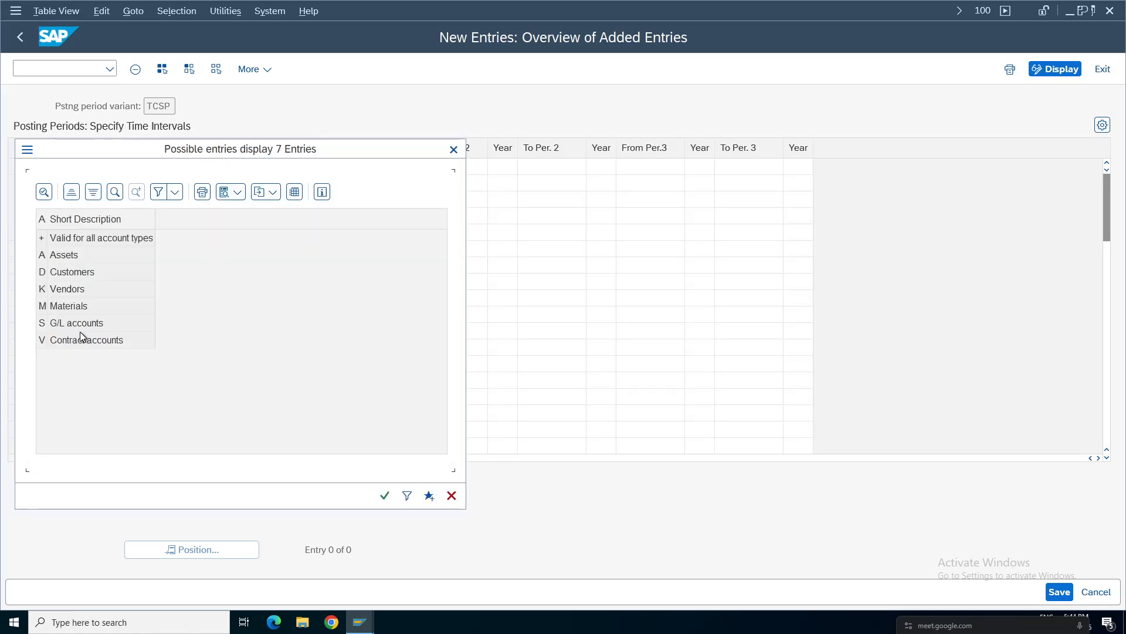
pyautogui.click(68, 291)
pyautogui.click(66, 308)
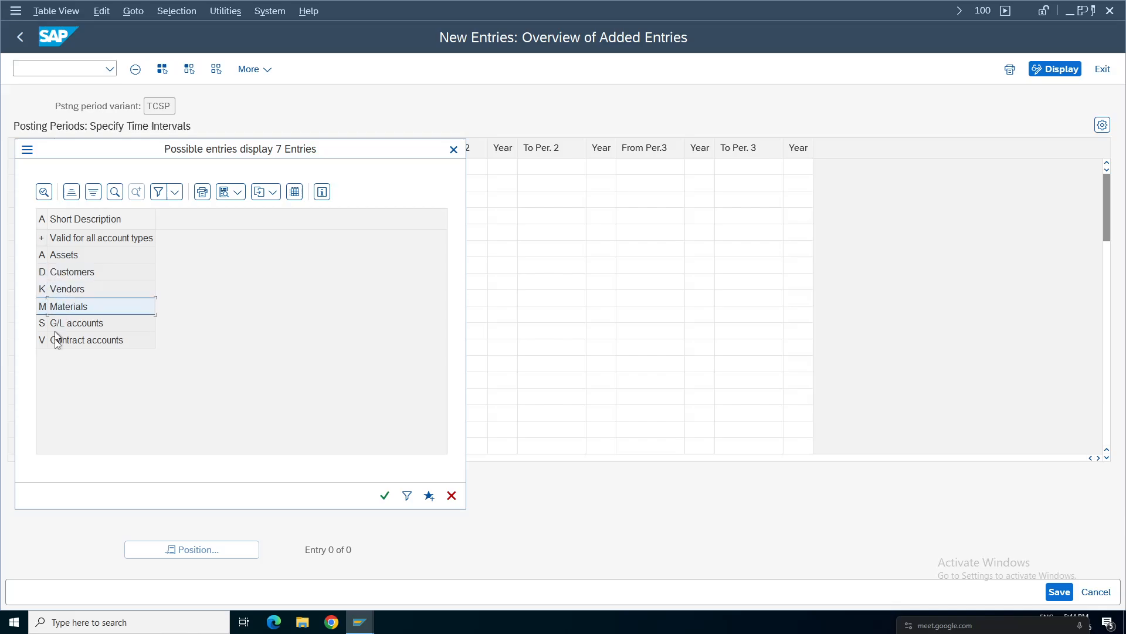
pyautogui.click(69, 323)
pyautogui.click(454, 149)
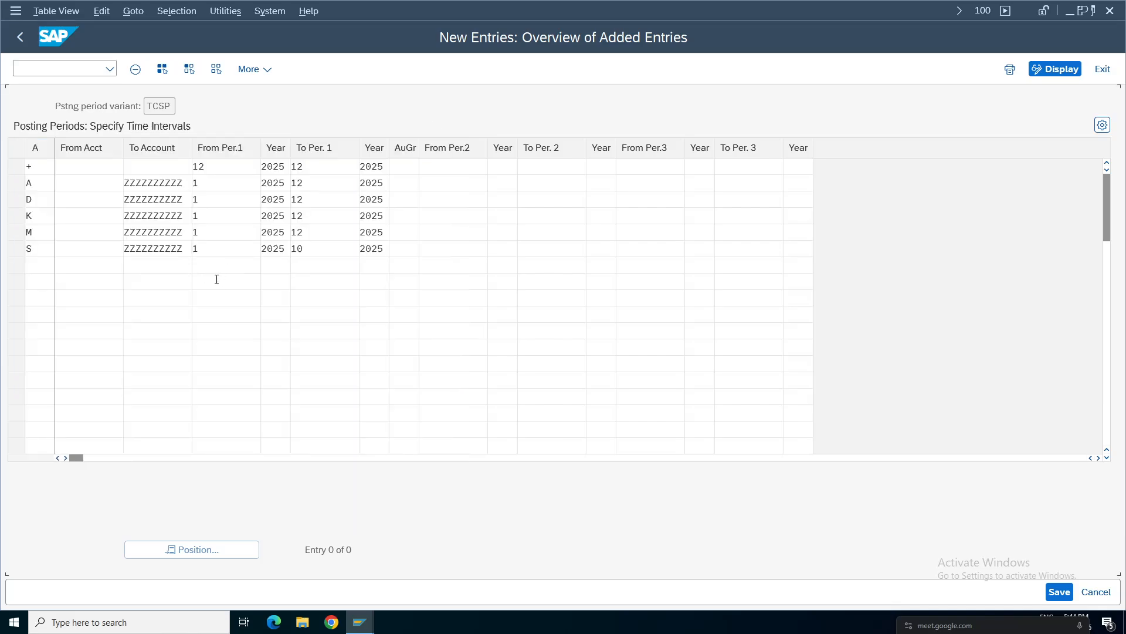
# Step: Set the first period interval of the S row to run from period 12 to period 12
pyautogui.click(220, 250)
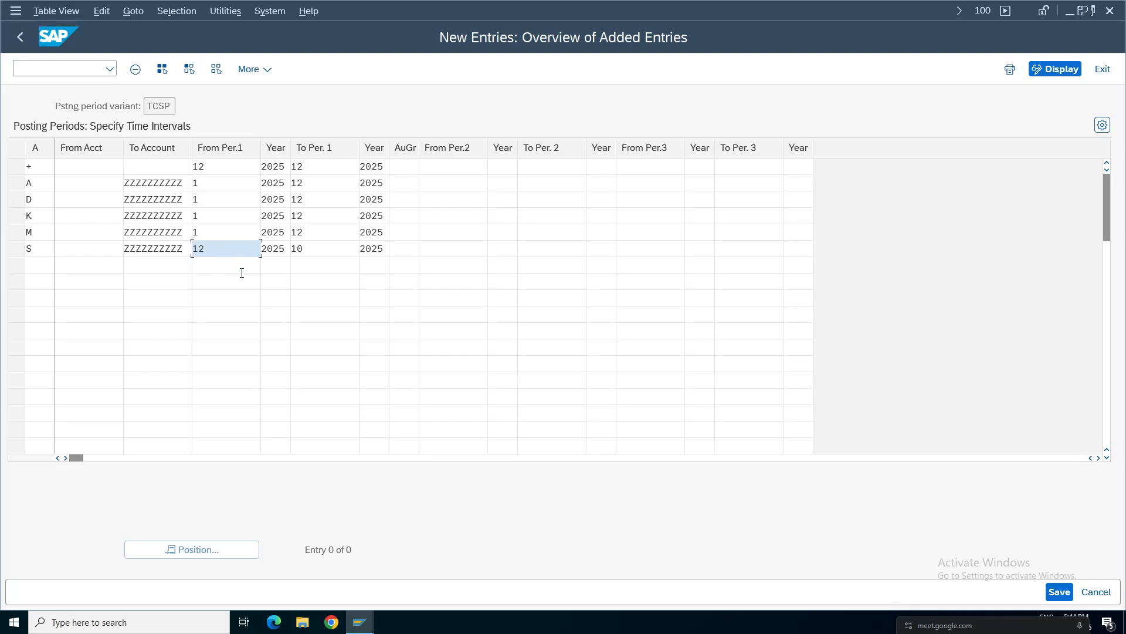
pyautogui.click(322, 248)
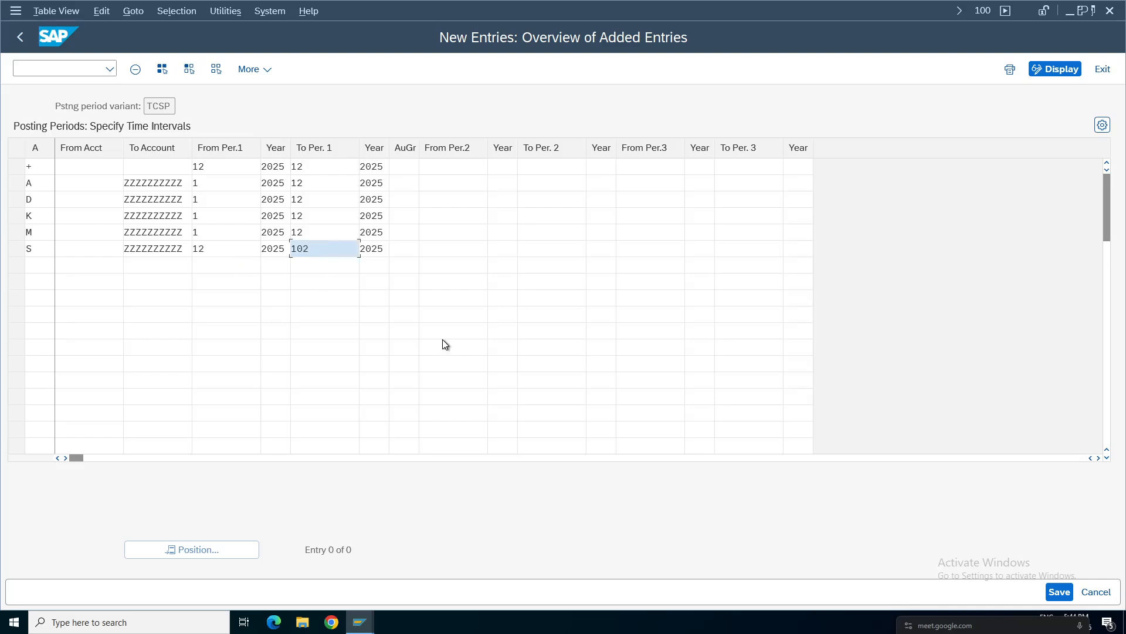
pyautogui.press('BackSpace')
pyautogui.press('BackSpace')
pyautogui.write('2')
# Step: Save the TCSP posting periods under customizing request S4HK910109
pyautogui.hotkey('ctrl', 's')
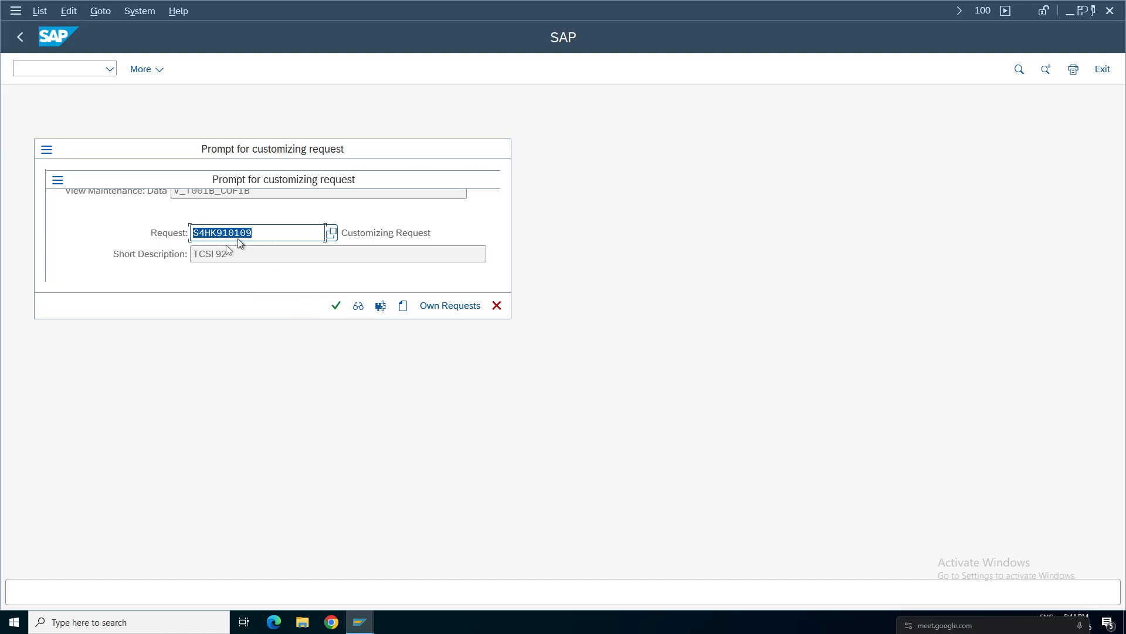
pyautogui.press('Tab')
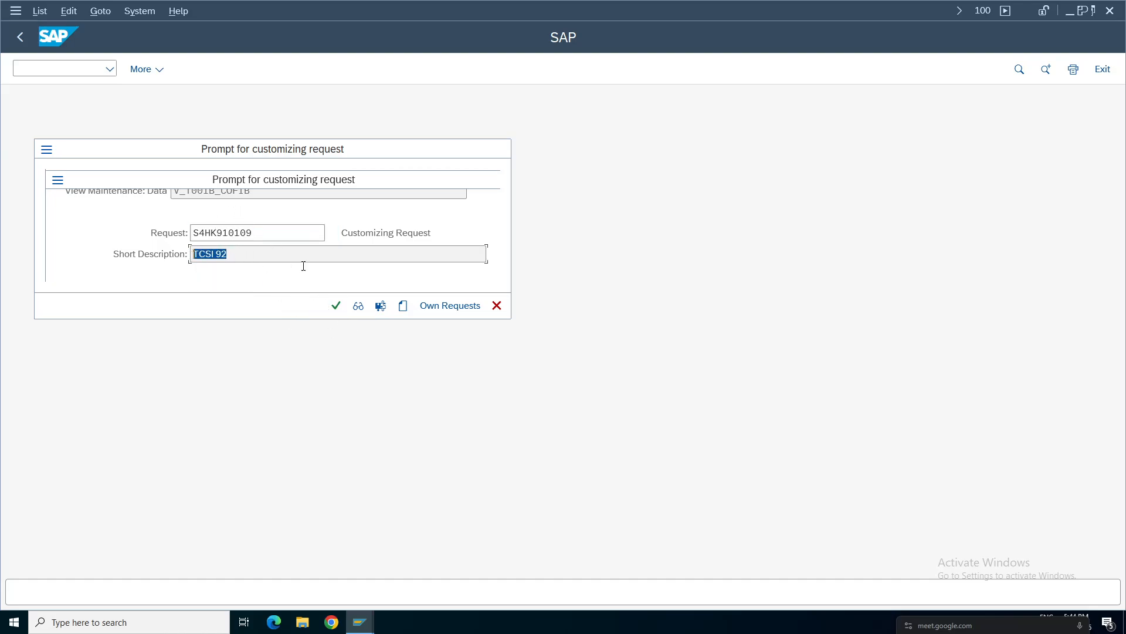
pyautogui.click(336, 305)
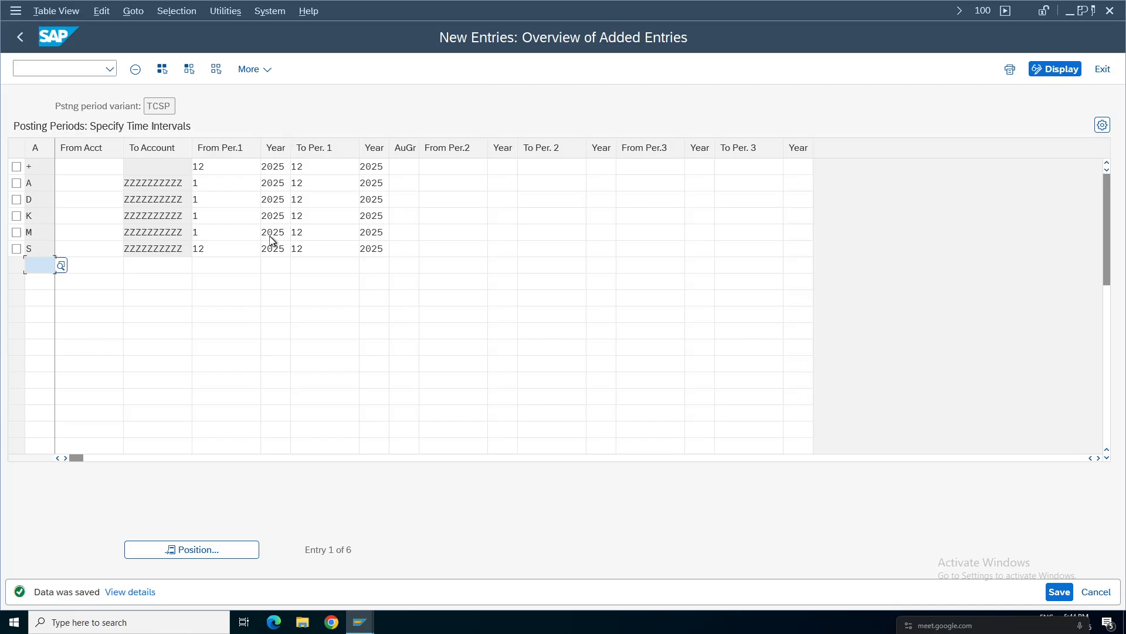
# Step: Review the first period interval of the S account type row and save the entries again
pyautogui.click(222, 248)
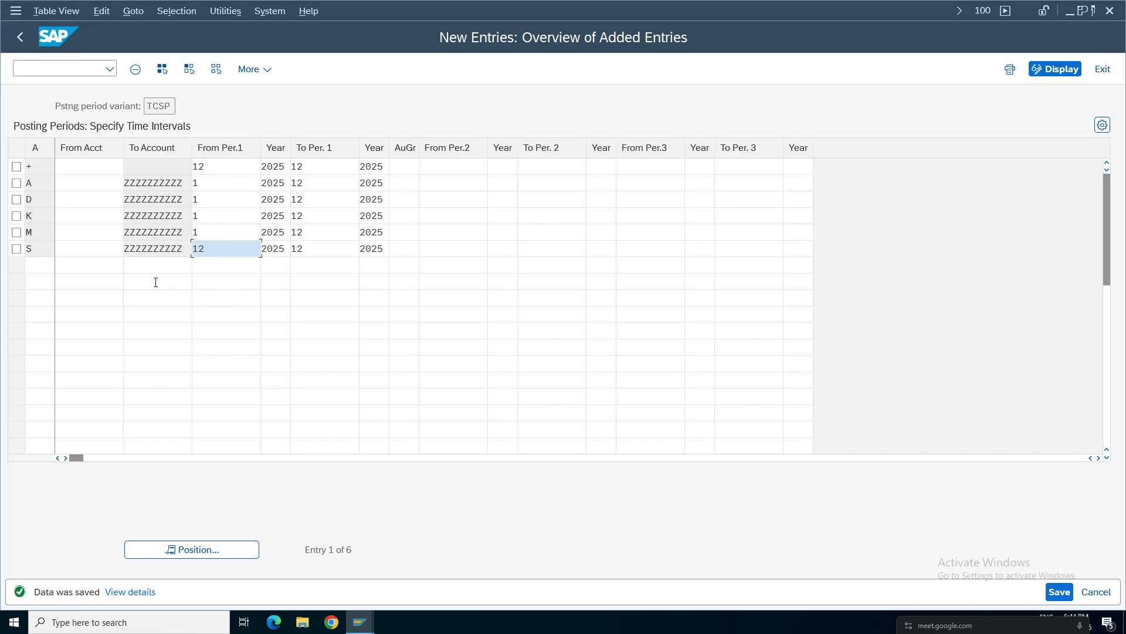
pyautogui.click(322, 248)
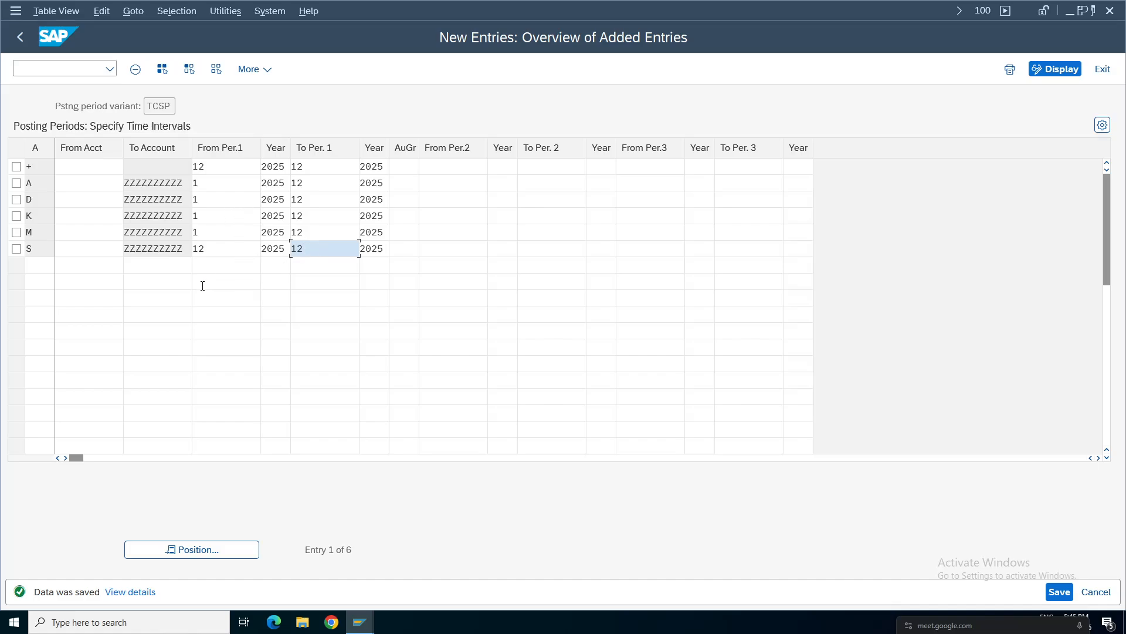
pyautogui.click(1060, 592)
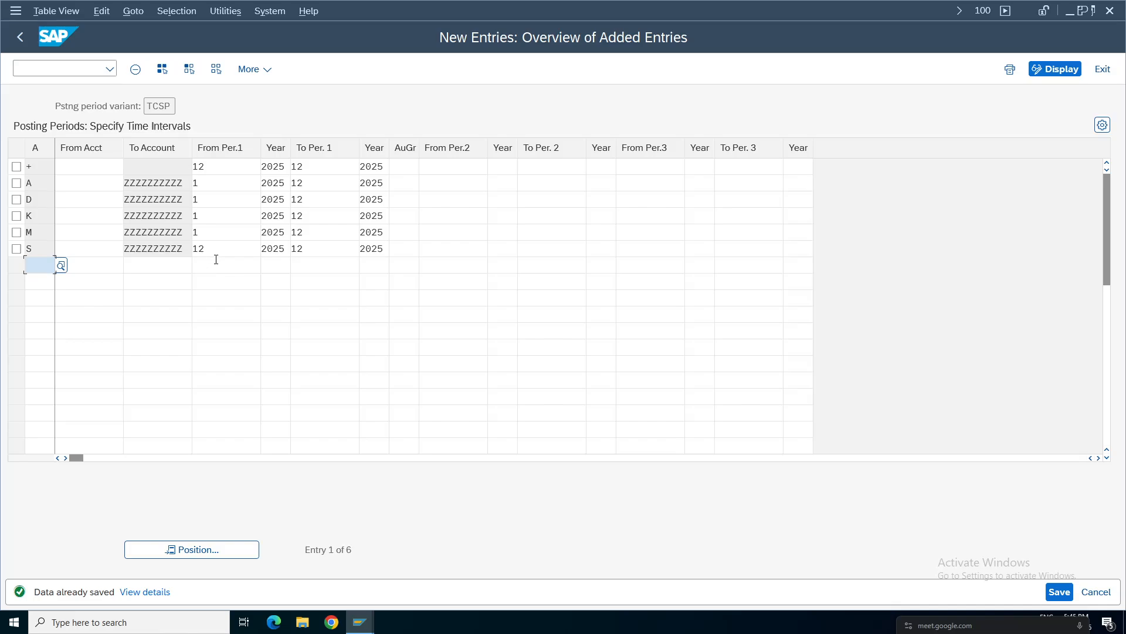
pyautogui.click(210, 249)
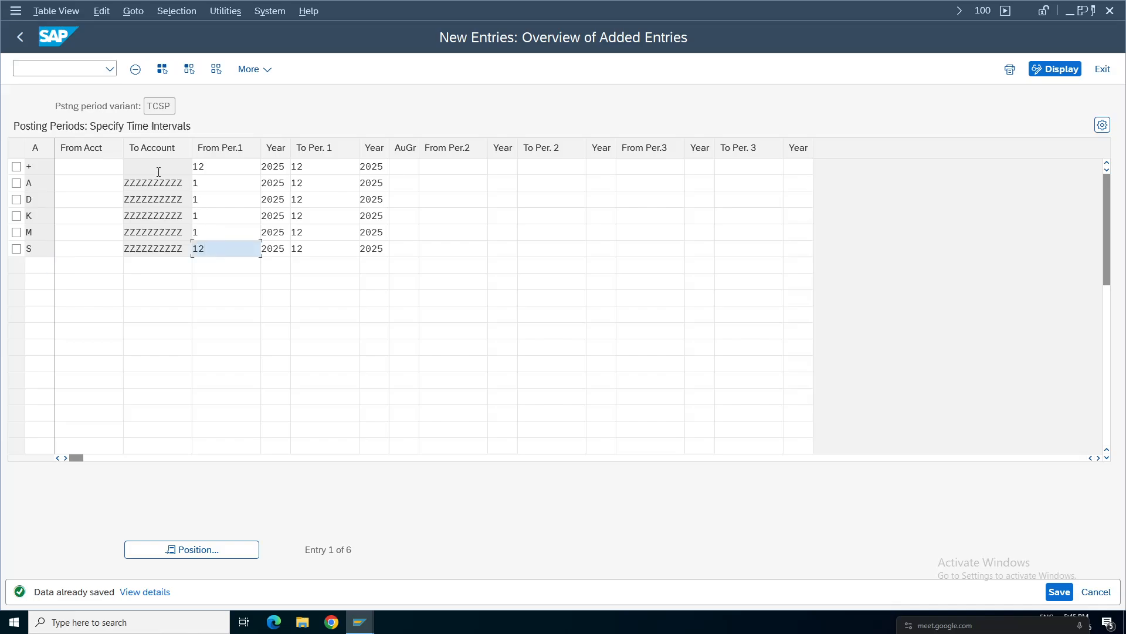
pyautogui.doubleClick(41, 251)
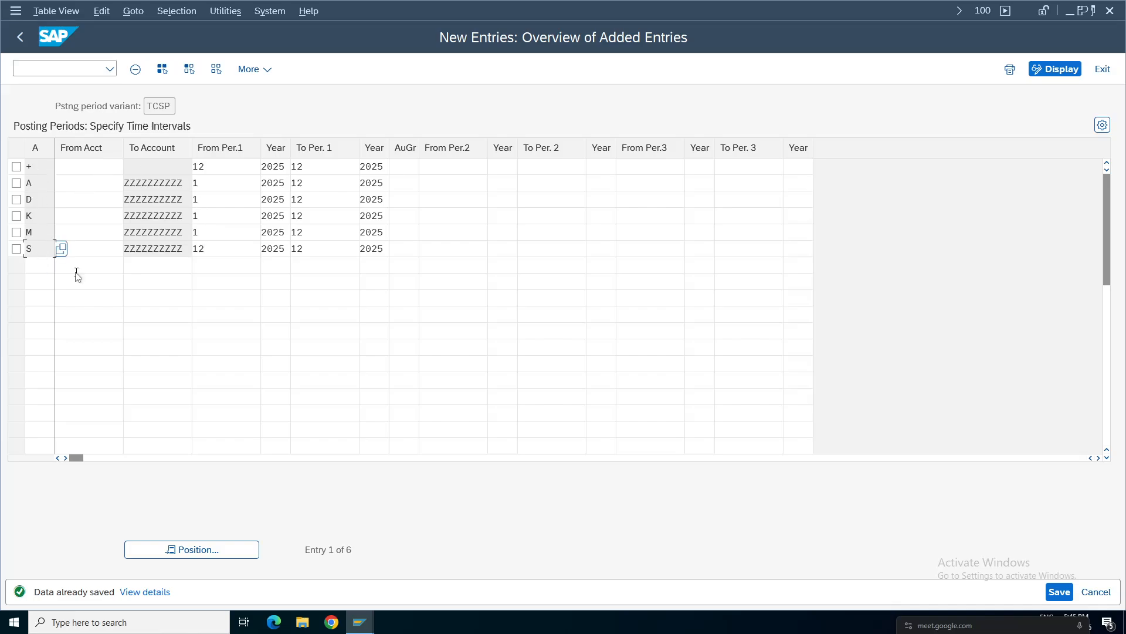
pyautogui.click(217, 249)
pyautogui.click(313, 250)
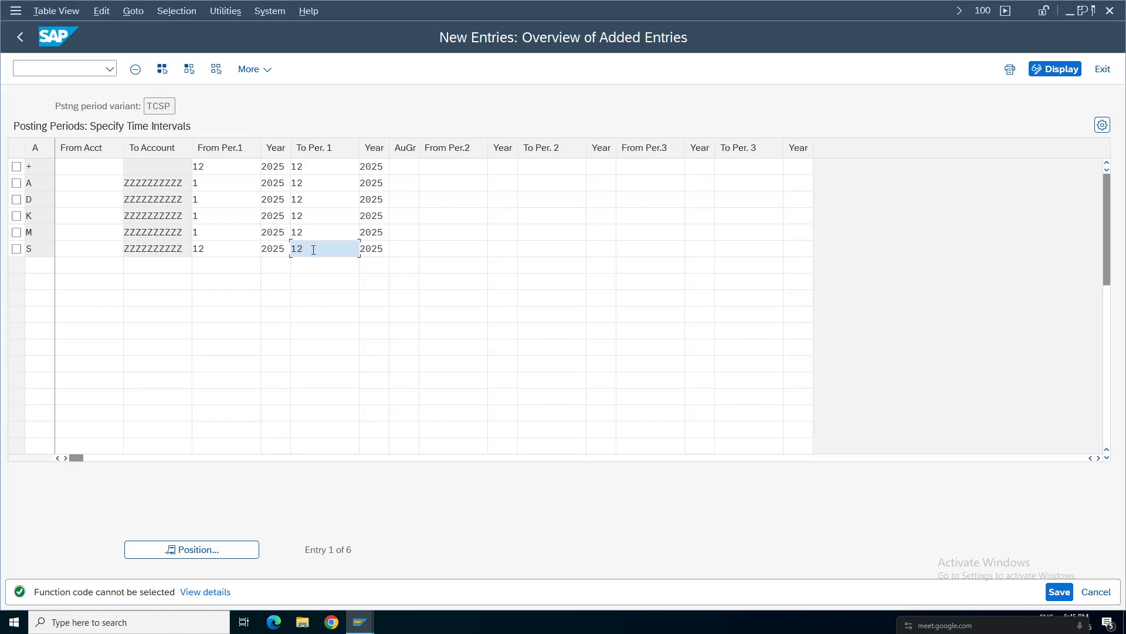
pyautogui.click(212, 250)
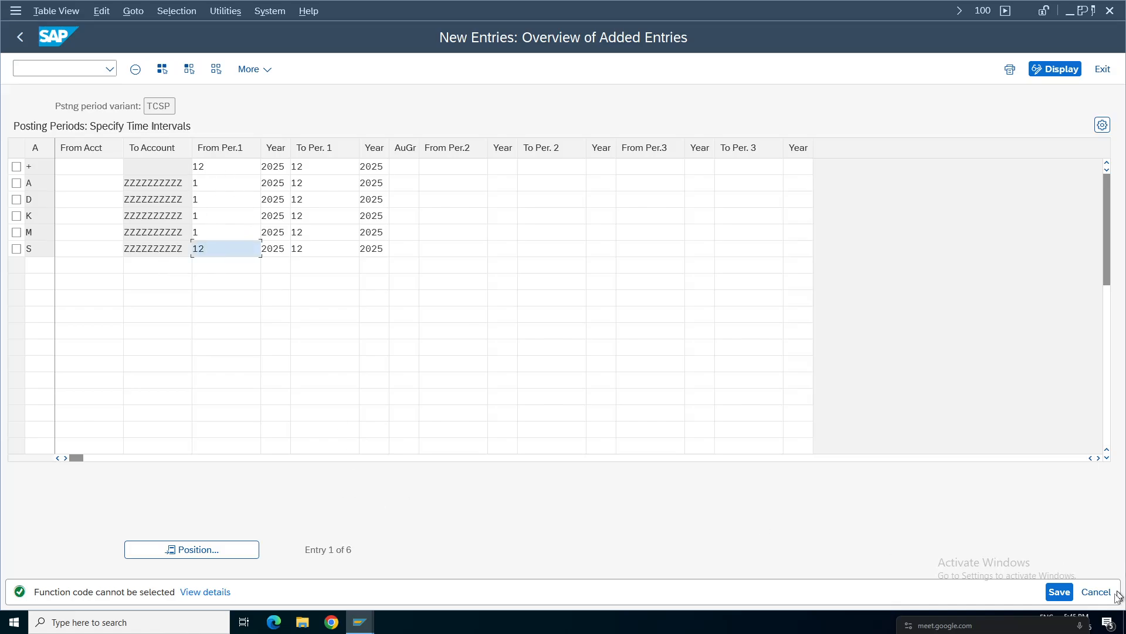
pyautogui.click(1060, 591)
# Step: Switch to the TCSI G/L account document session and revalidate the document against the opened period
pyautogui.click(360, 619)
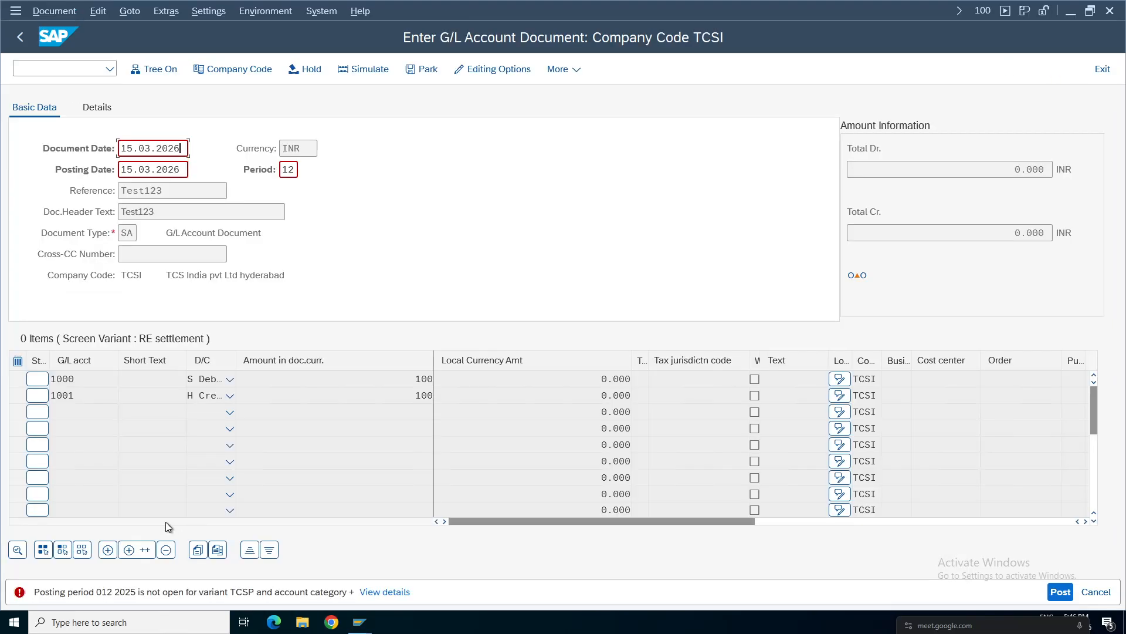
pyautogui.click(610, 586)
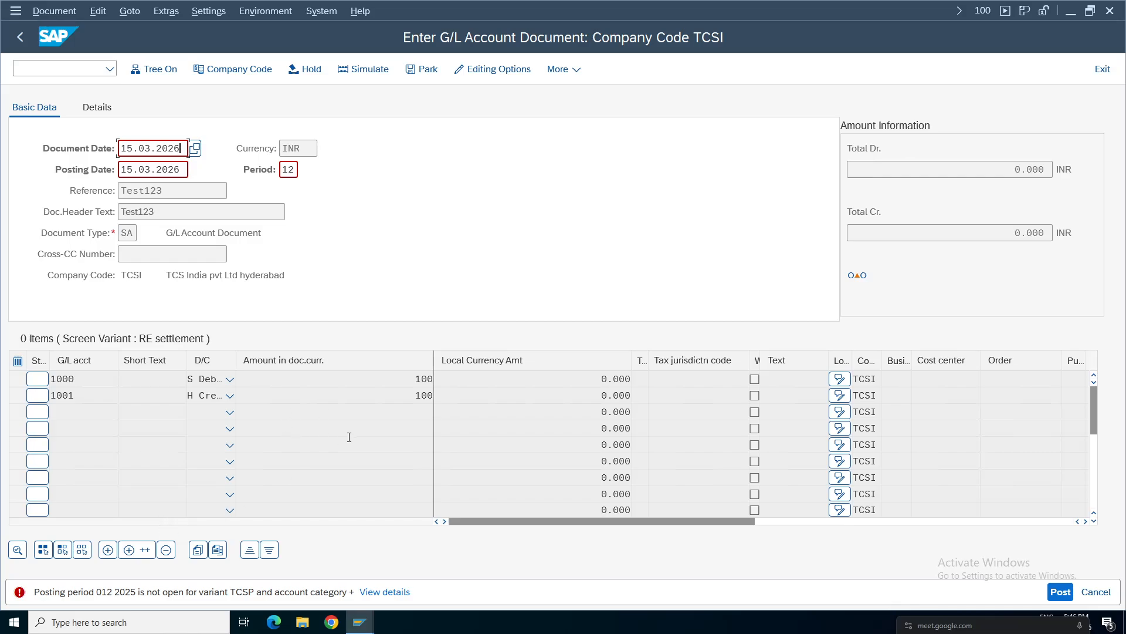
pyautogui.press('Return')
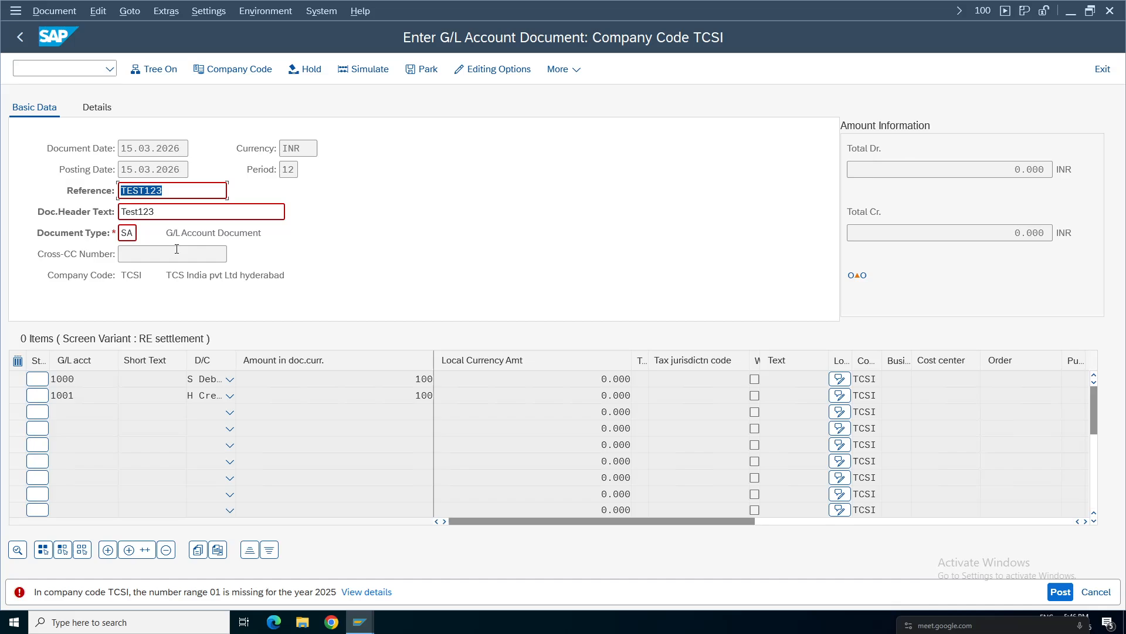
# Step: Browse the available document types for the G/L document's SA entry and close the list without choosing one
pyautogui.click(134, 235)
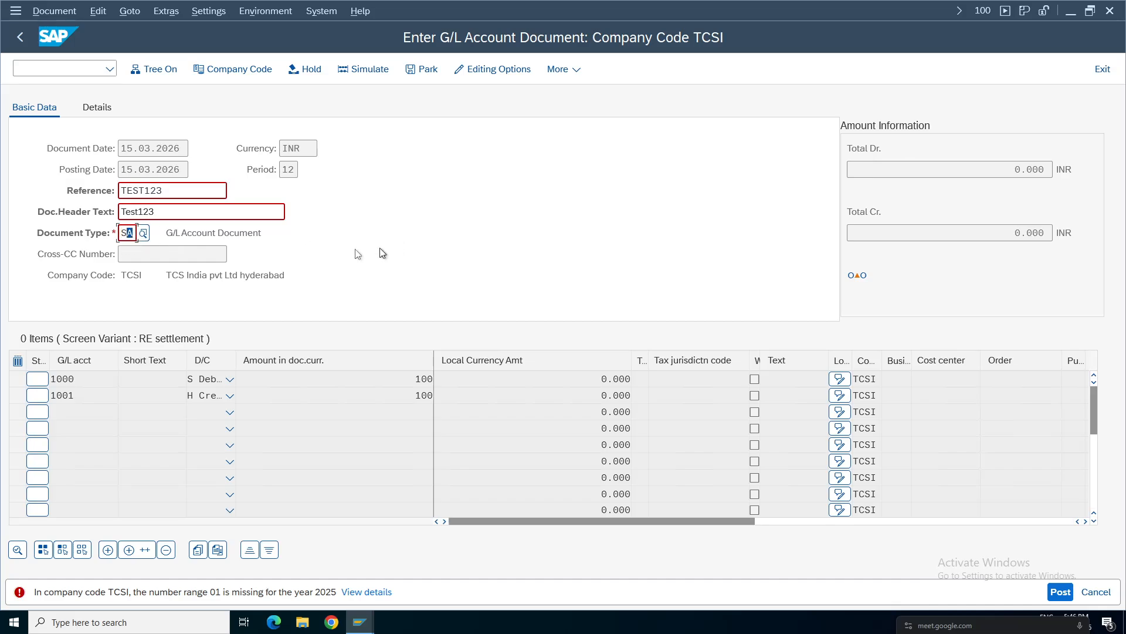
pyautogui.click(143, 233)
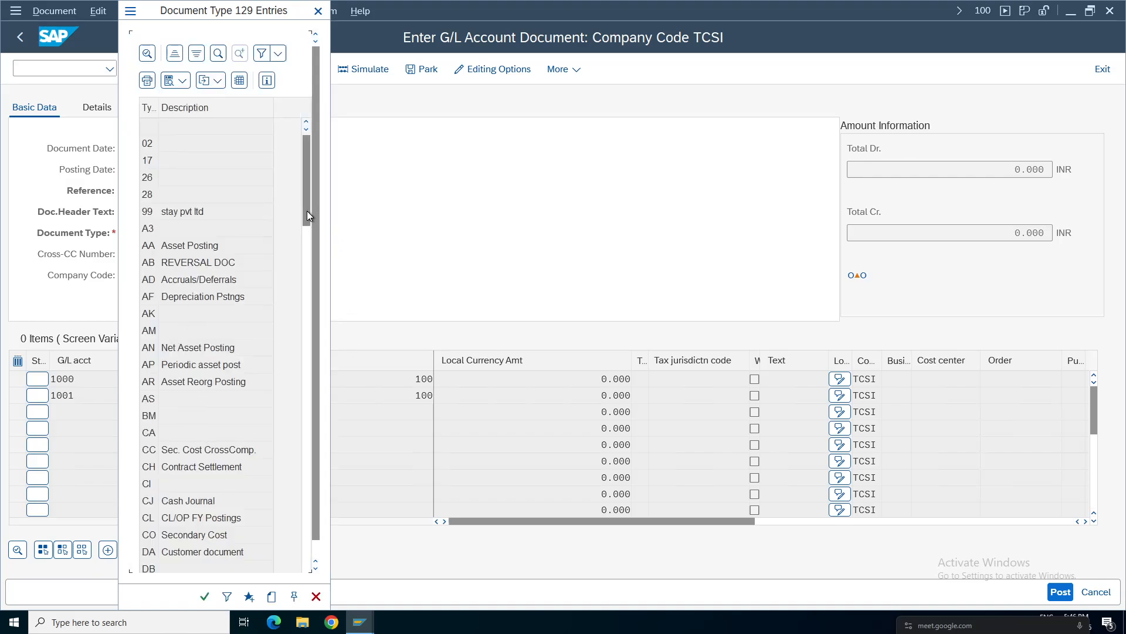
pyautogui.scroll(-6, 198, 342)
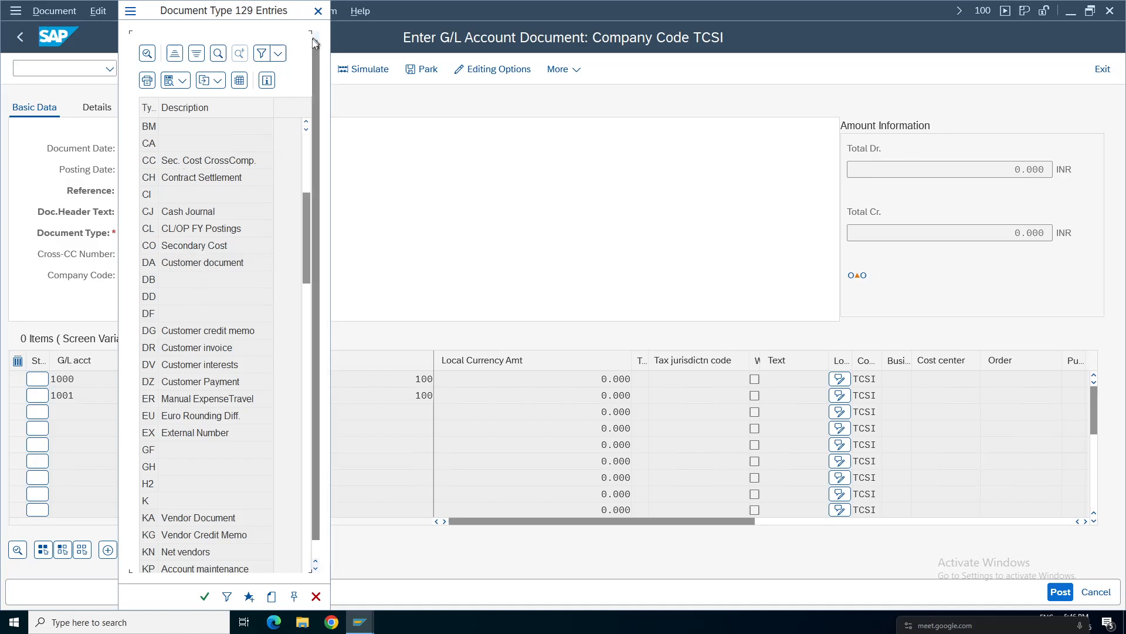
pyautogui.click(318, 11)
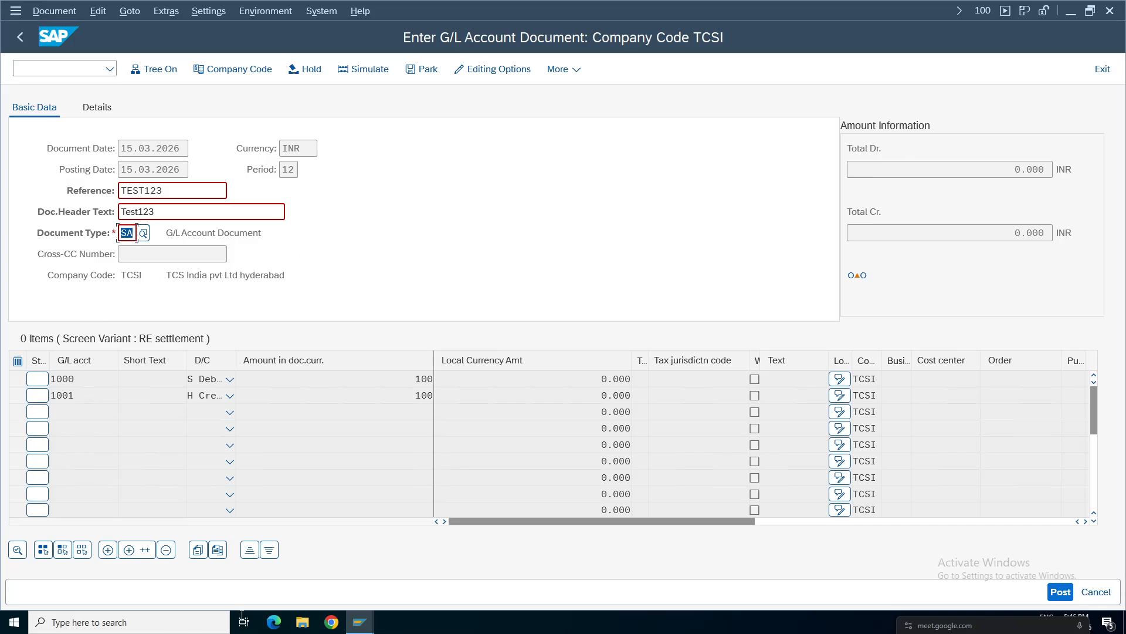
# Step: Return to the TCSP posting period session and save its entries again
pyautogui.click(360, 622)
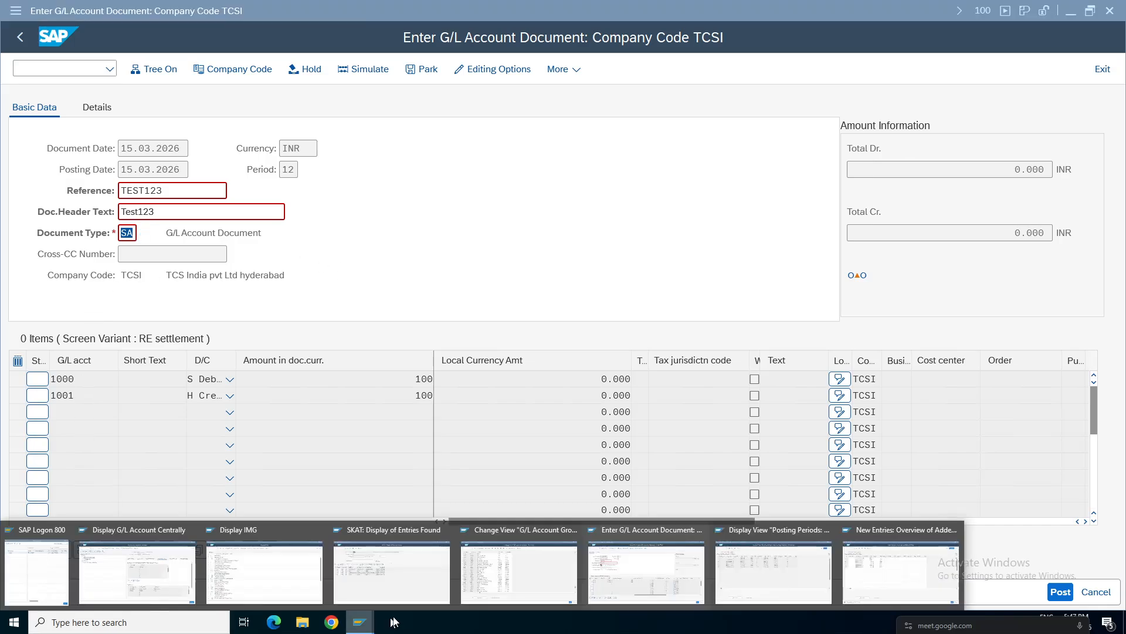
pyautogui.click(900, 581)
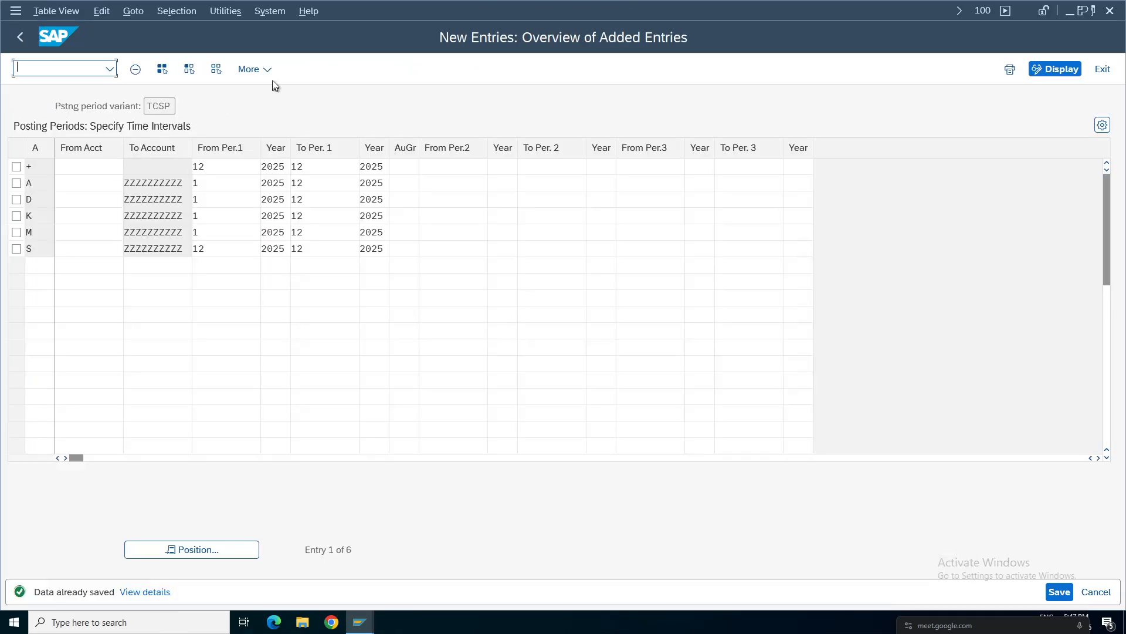
pyautogui.click(1060, 594)
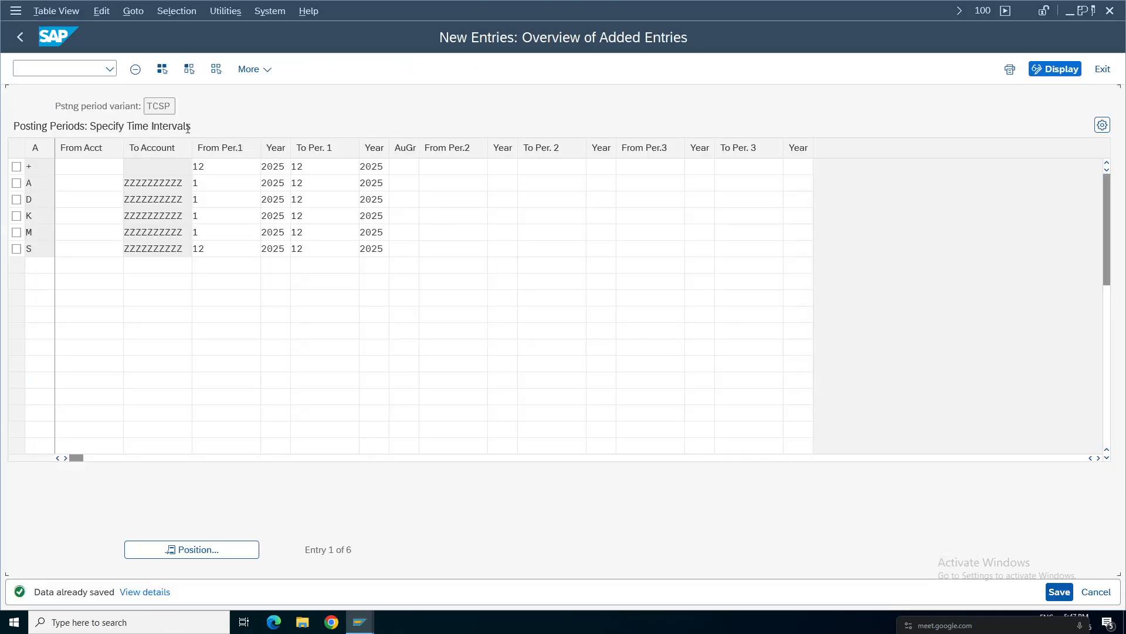
# Step: Open the document type configuration (transaction OBA7) in a new session
pyautogui.click(44, 67)
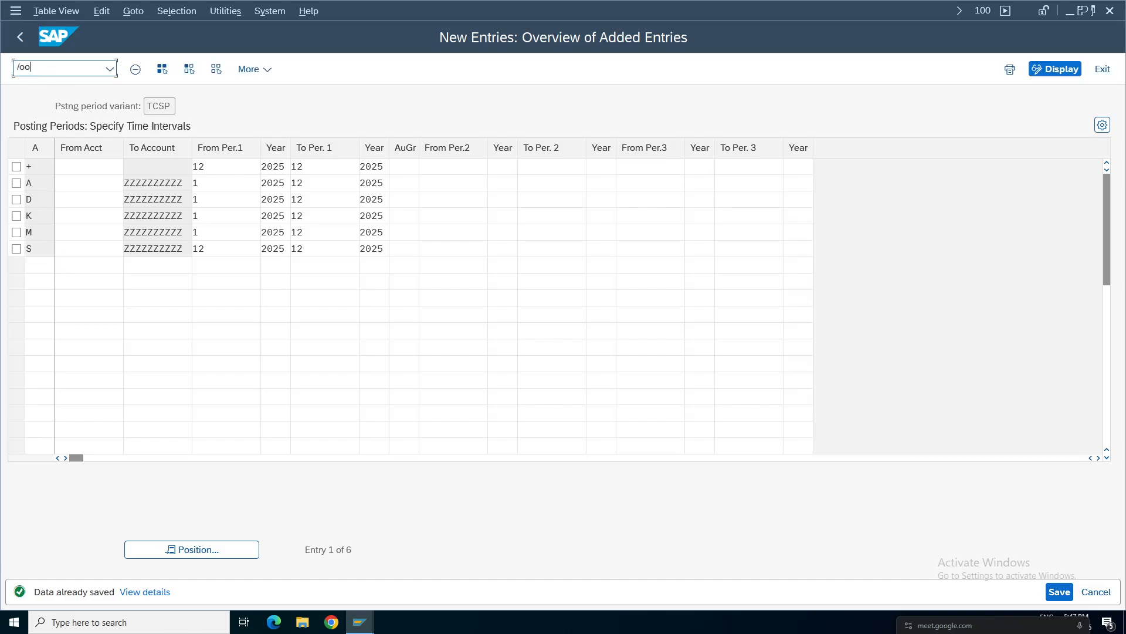
pyautogui.write('/ooba7')
pyautogui.press('Return')
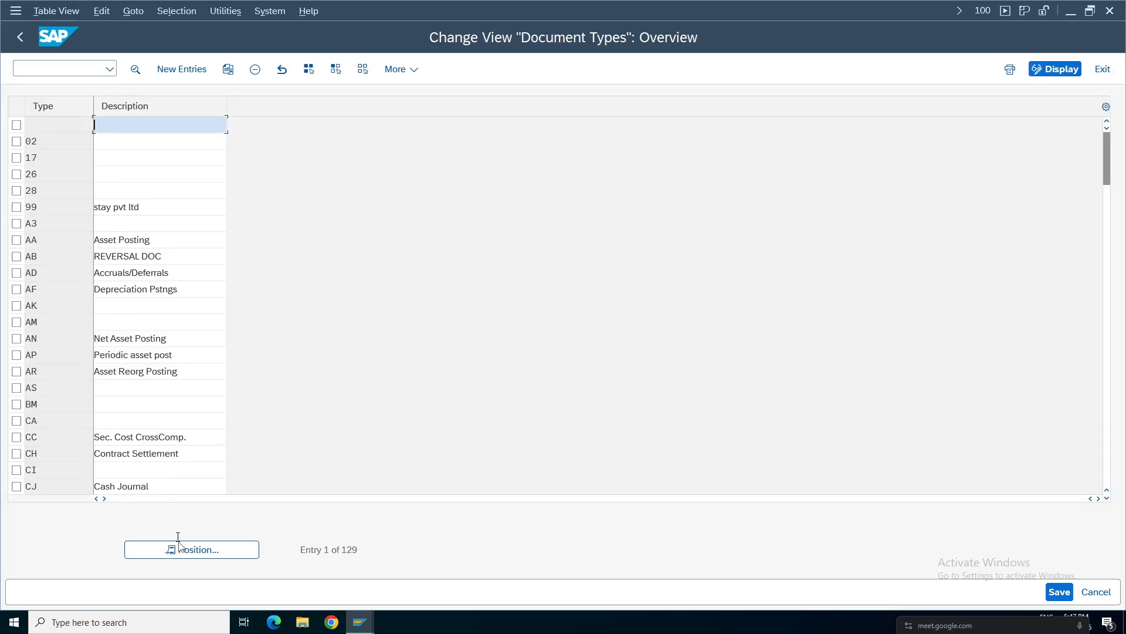
# Step: Find document type SA in the document types list and display its details
pyautogui.click(183, 550)
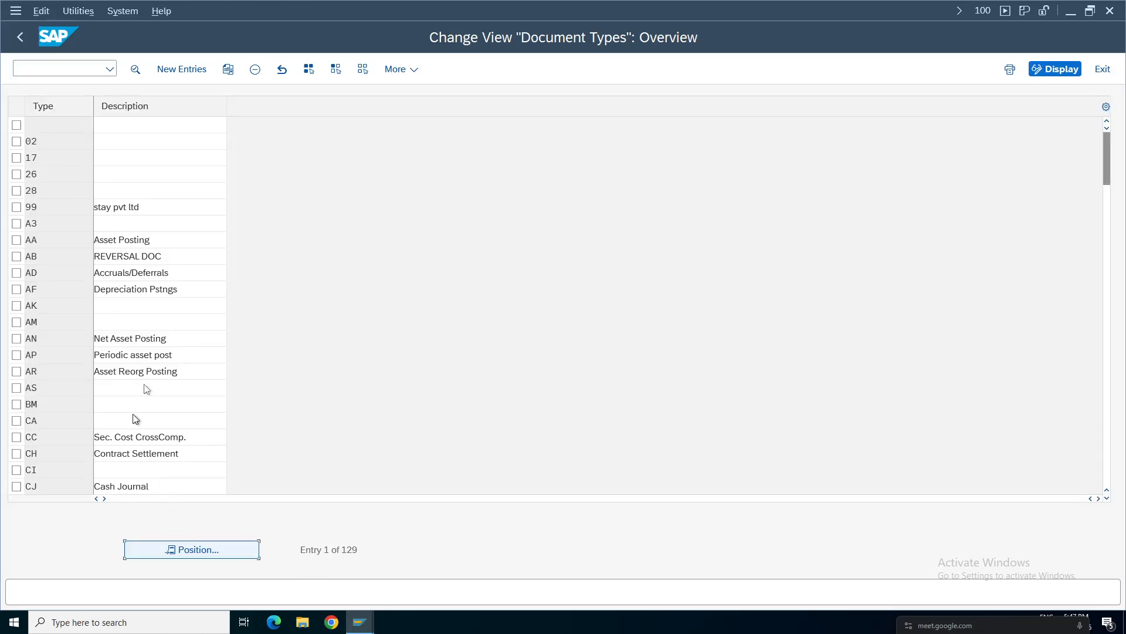
pyautogui.write('SA')
pyautogui.press('Return')
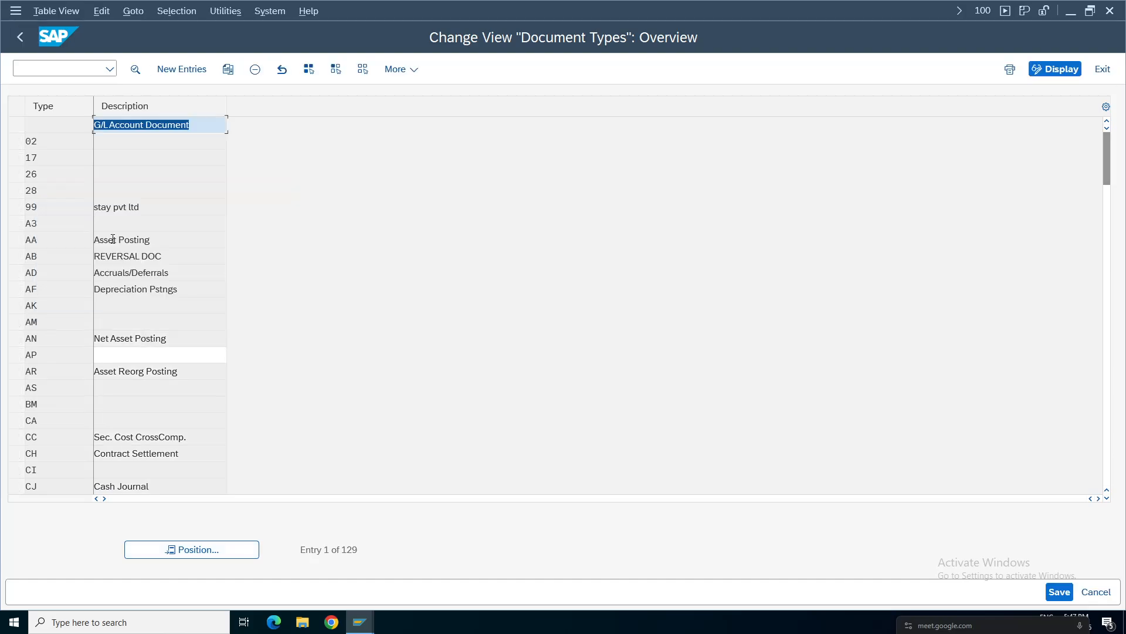
pyautogui.doubleClick(110, 126)
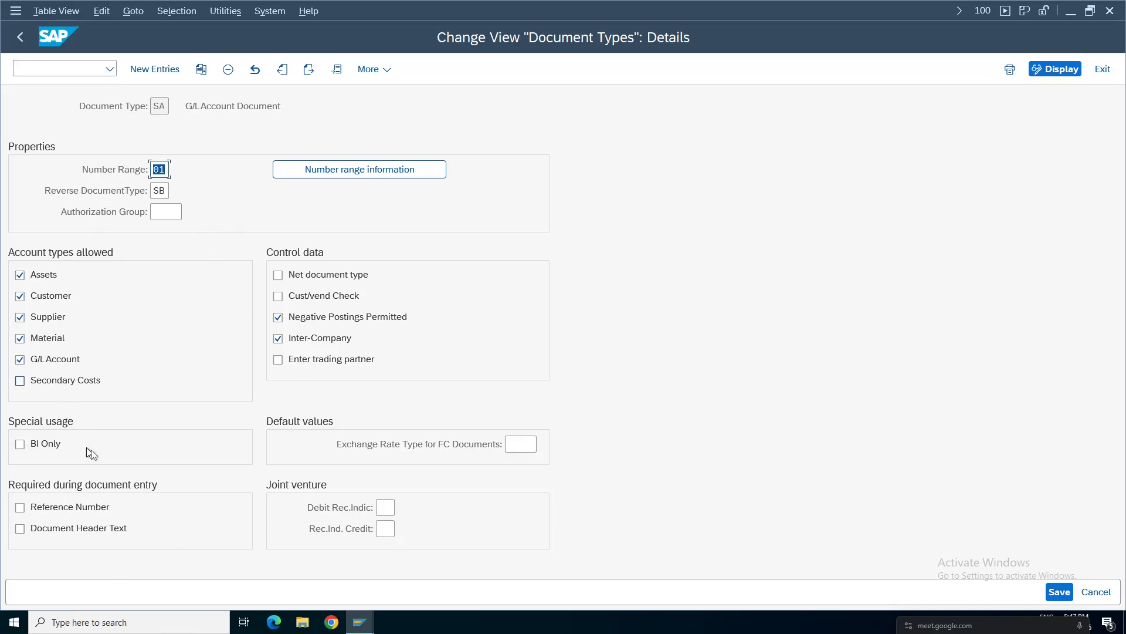
# Step: Make the reference number and document header text required during document entry for document type SA
pyautogui.click(156, 172)
pyautogui.click(156, 191)
pyautogui.click(162, 107)
pyautogui.doubleClick(165, 107)
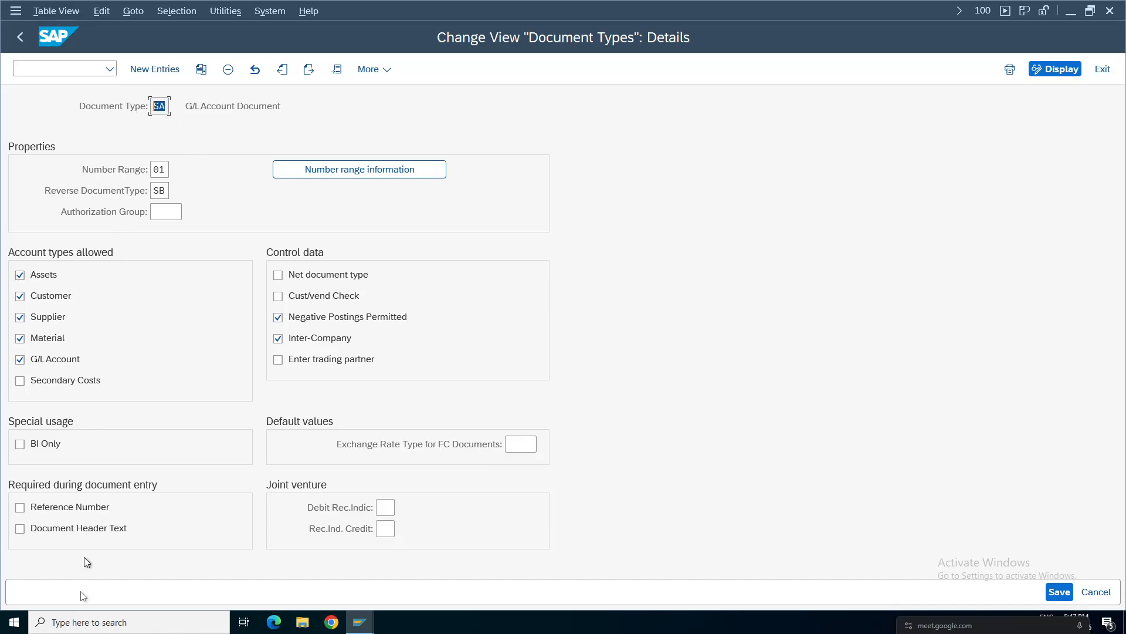
pyautogui.click(20, 507)
pyautogui.click(20, 528)
pyautogui.click(165, 107)
# Step: Check the header fields in the Enter G/L Account Document session, and return to the document type SA details
pyautogui.click(359, 622)
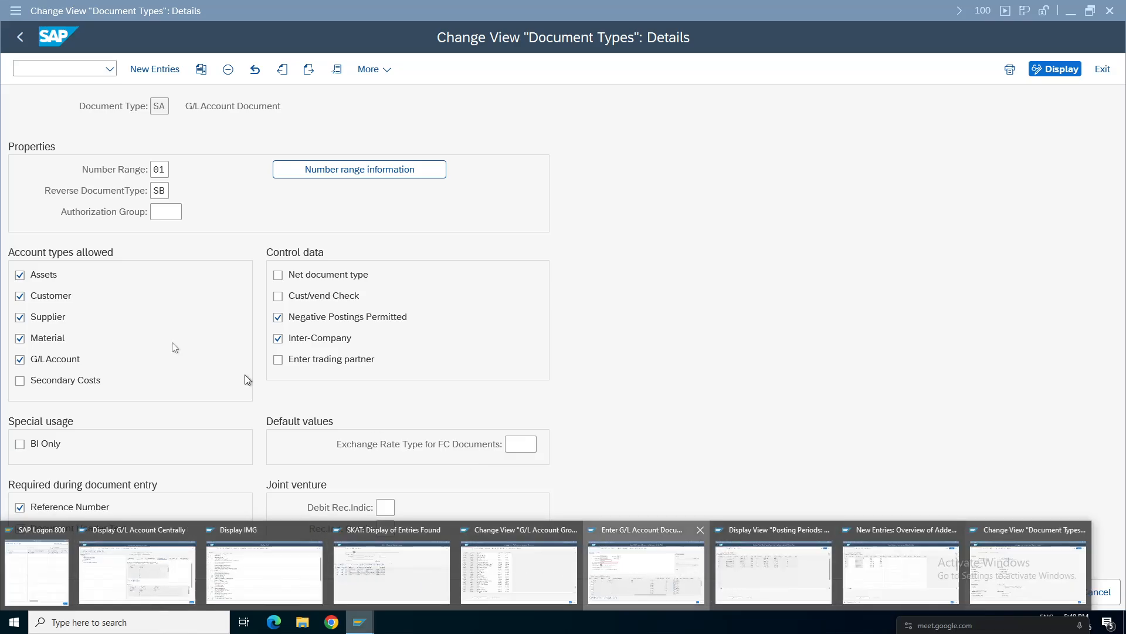
pyautogui.click(645, 572)
pyautogui.click(143, 193)
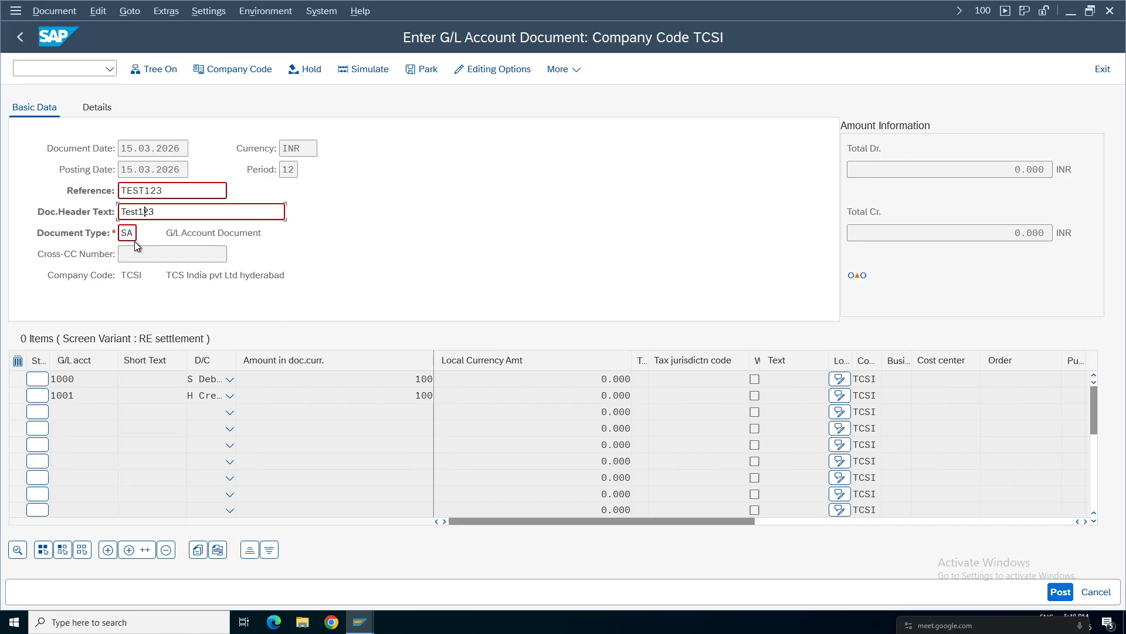
pyautogui.click(359, 622)
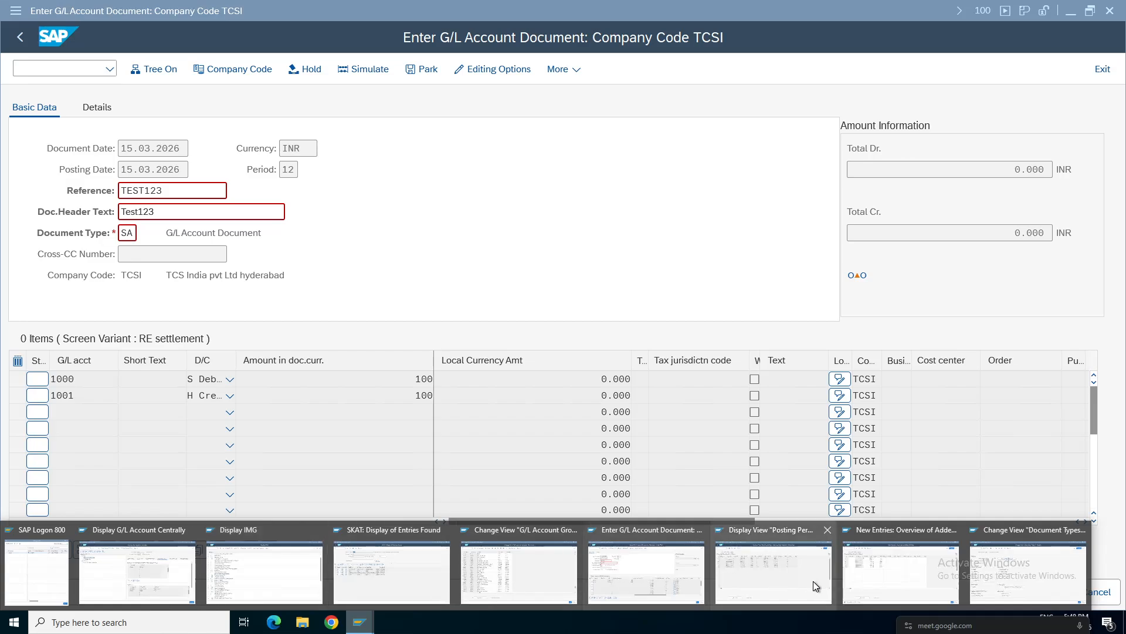
pyautogui.click(1028, 572)
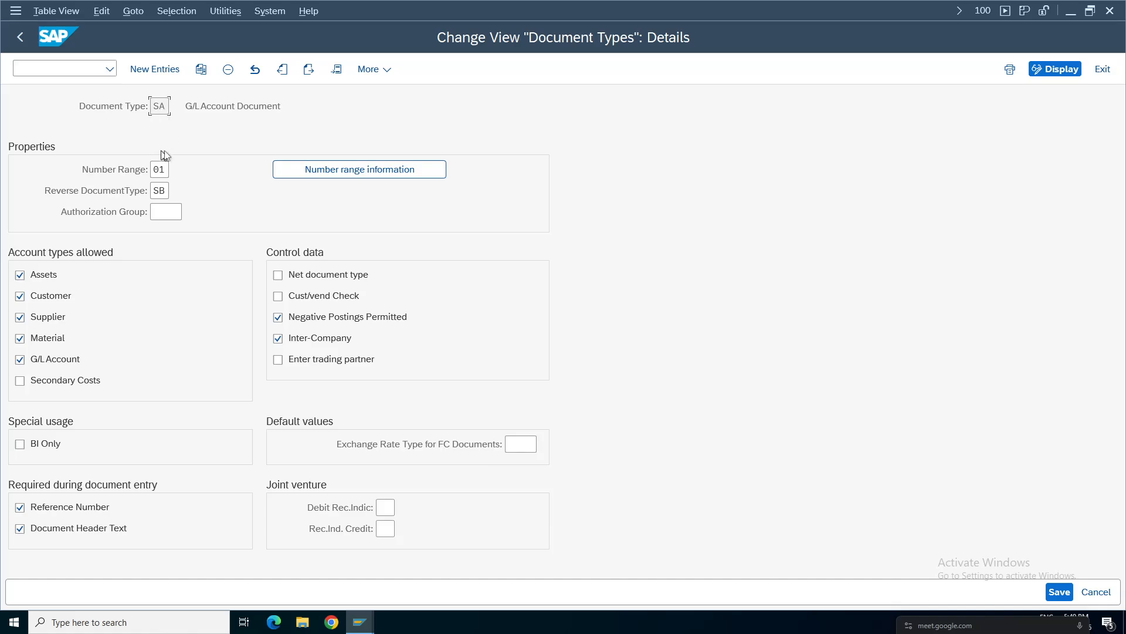
pyautogui.doubleClick(164, 106)
pyautogui.click(149, 169)
pyautogui.click(371, 172)
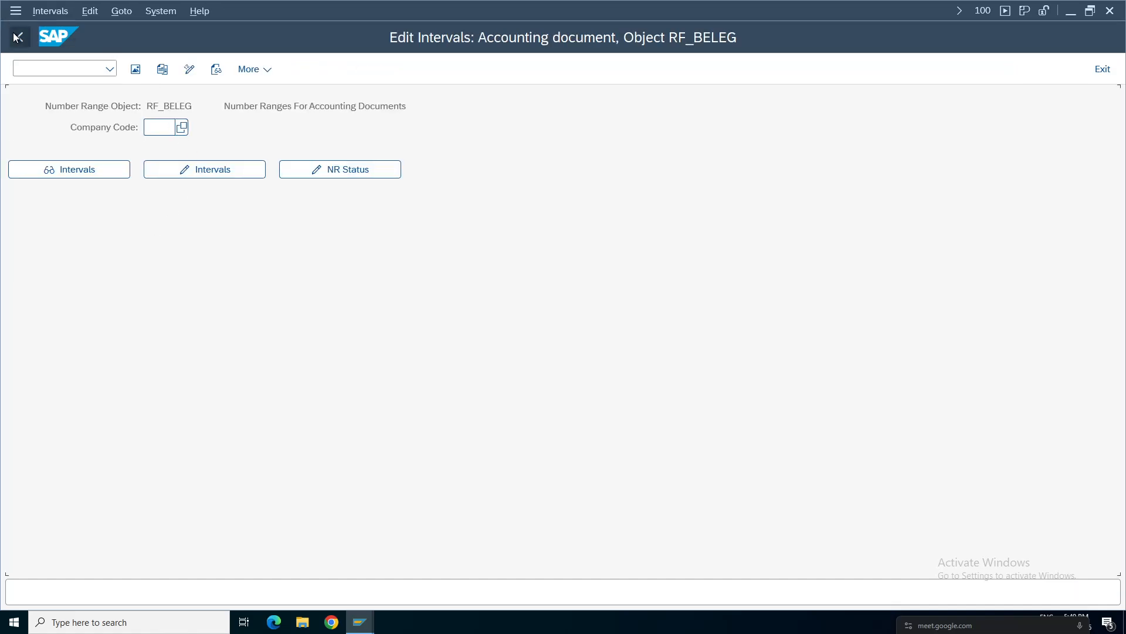
pyautogui.press('F3')
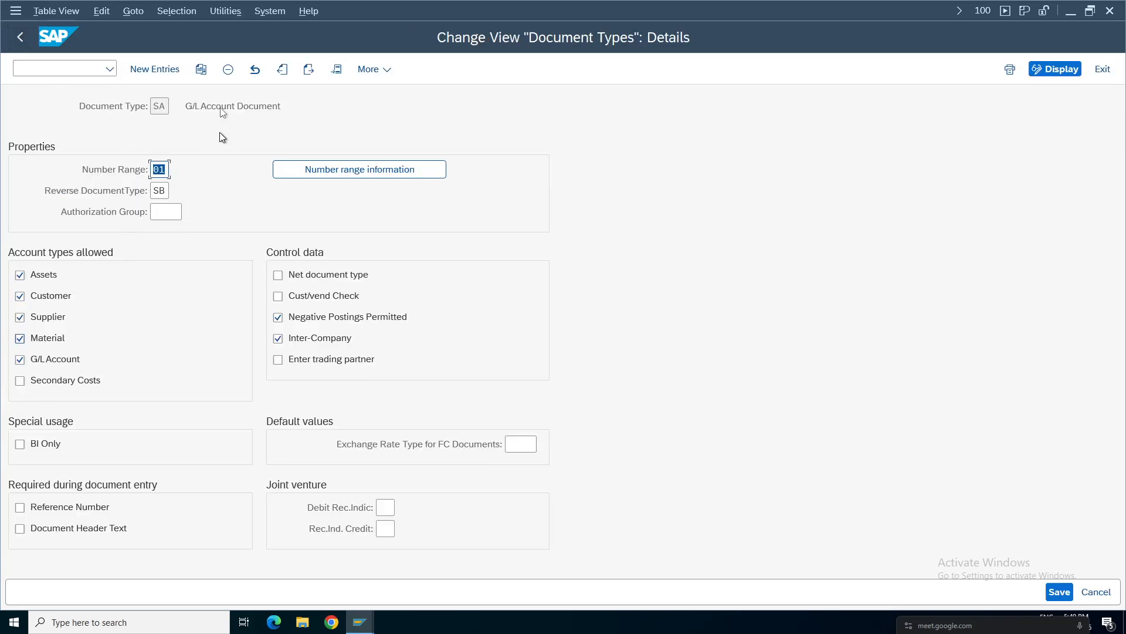
# Step: From document type SA's number range information, open the number range intervals of company code TCSI for editing
pyautogui.doubleClick(160, 107)
pyautogui.click(156, 170)
pyautogui.click(345, 171)
pyautogui.click(158, 128)
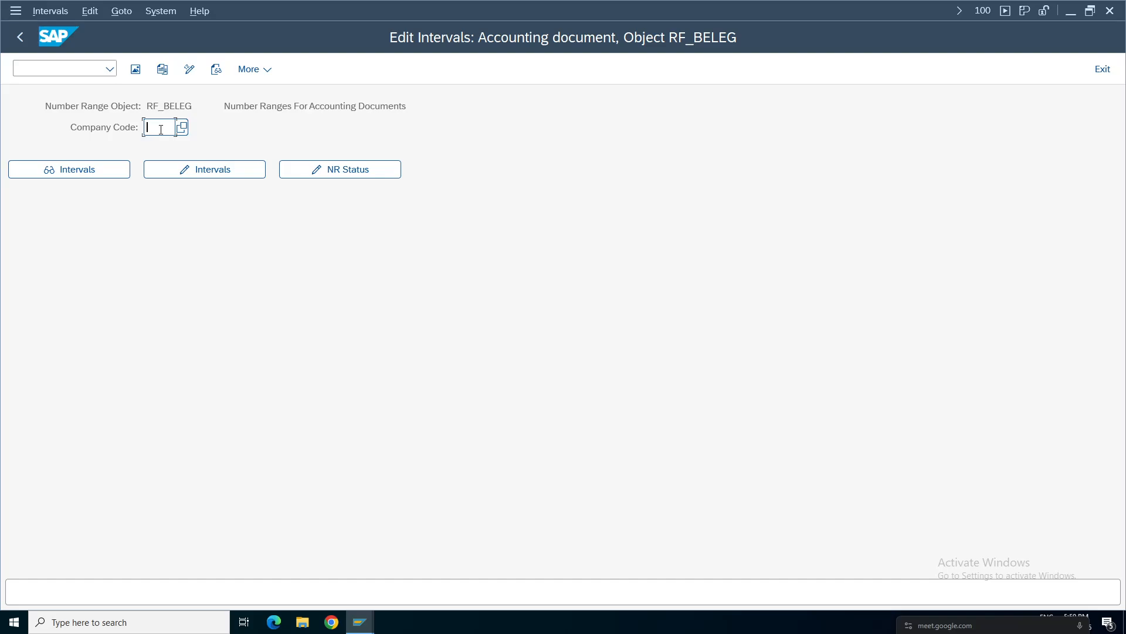
pyautogui.write('tcsi')
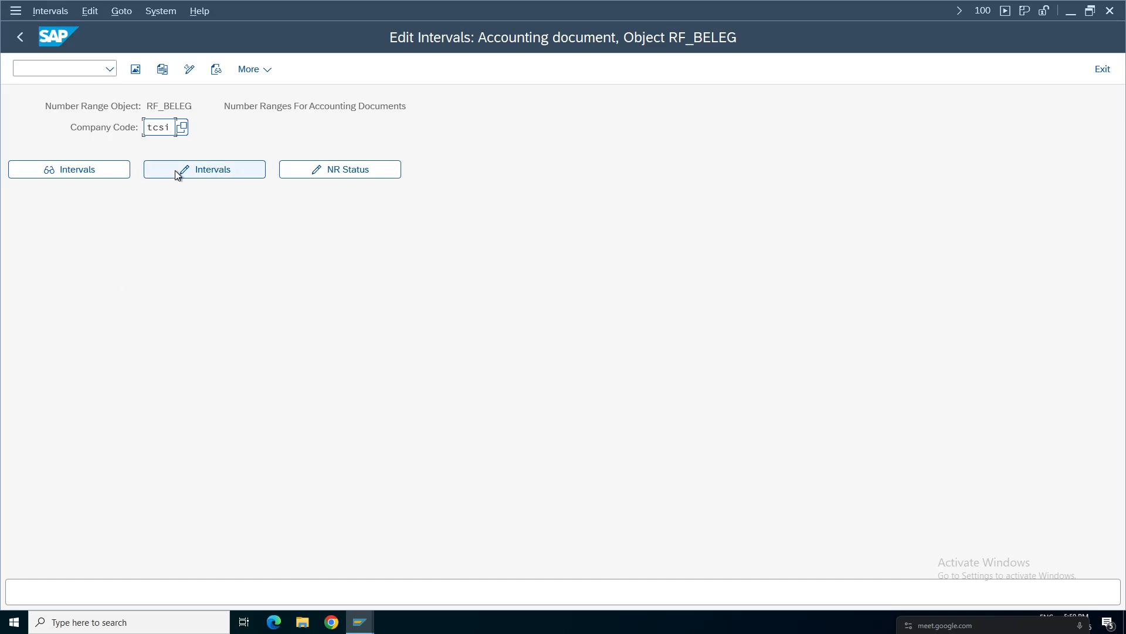
pyautogui.click(208, 172)
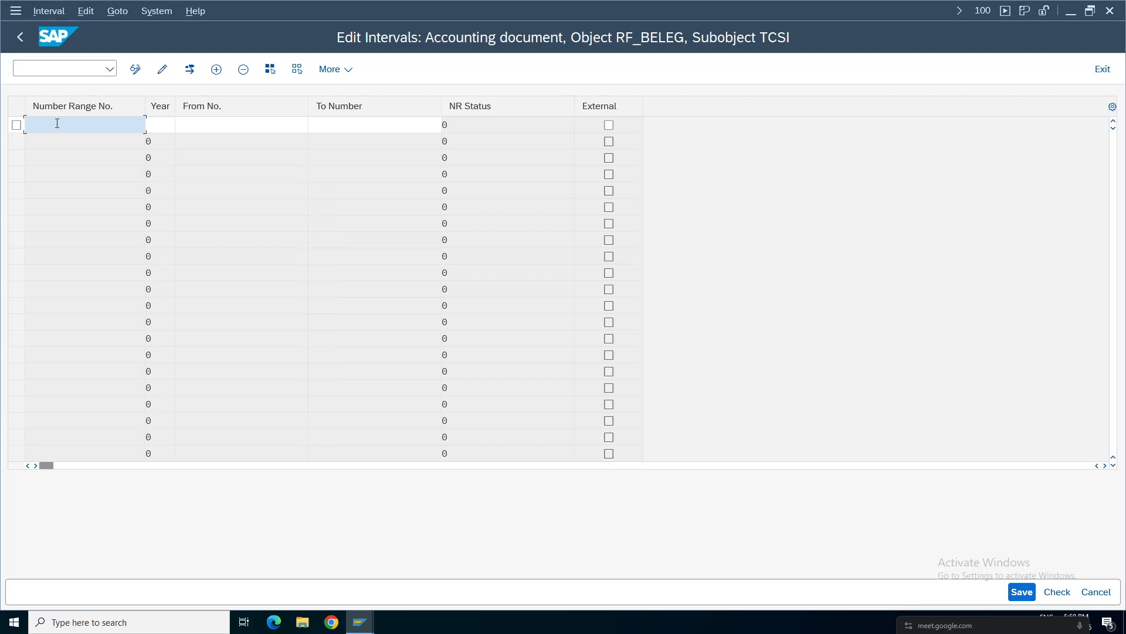
# Step: Enter number range interval 01 for year 2025, running from number 1 to 100
pyautogui.write('01')
pyautogui.click(158, 125)
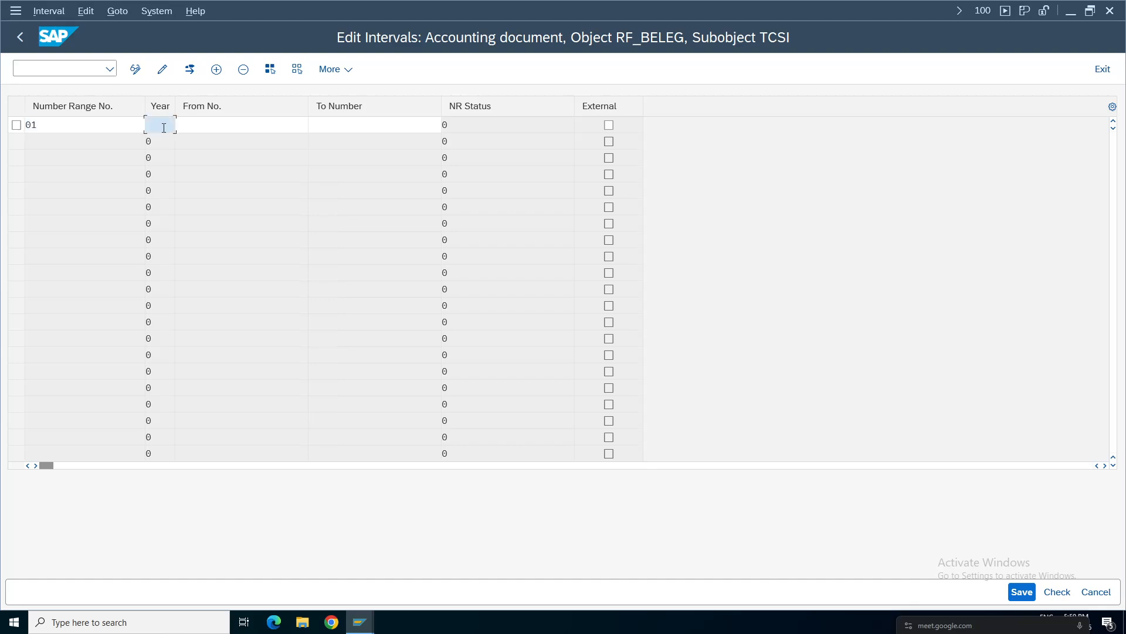
pyautogui.write('2')
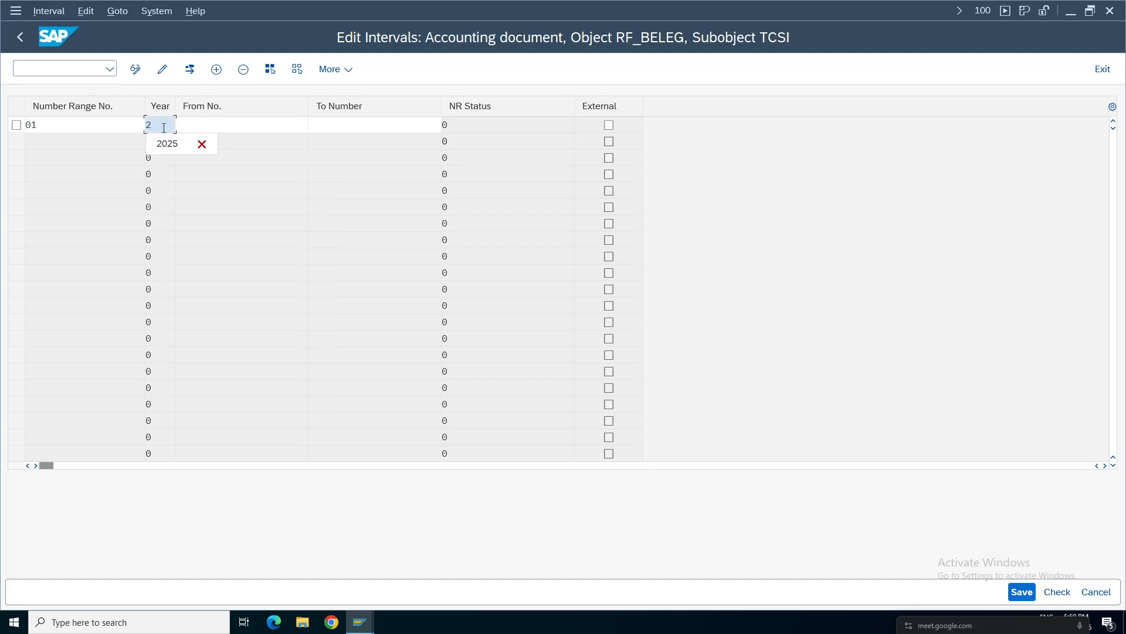
pyautogui.write('025')
pyautogui.press('Tab')
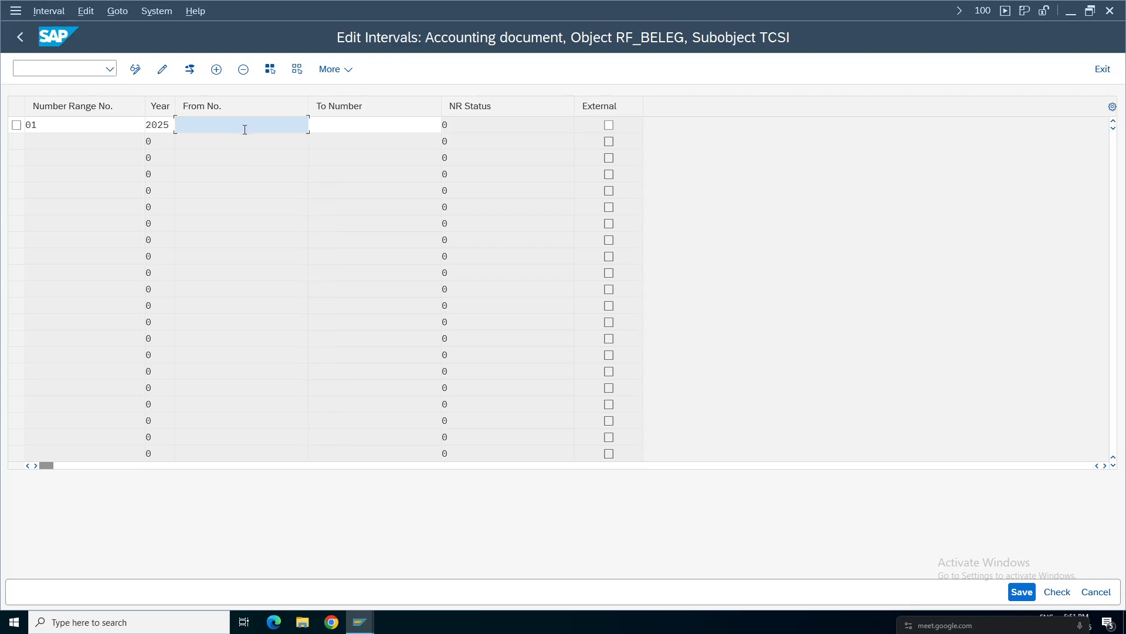
pyautogui.write('1')
pyautogui.click(364, 126)
pyautogui.write('1')
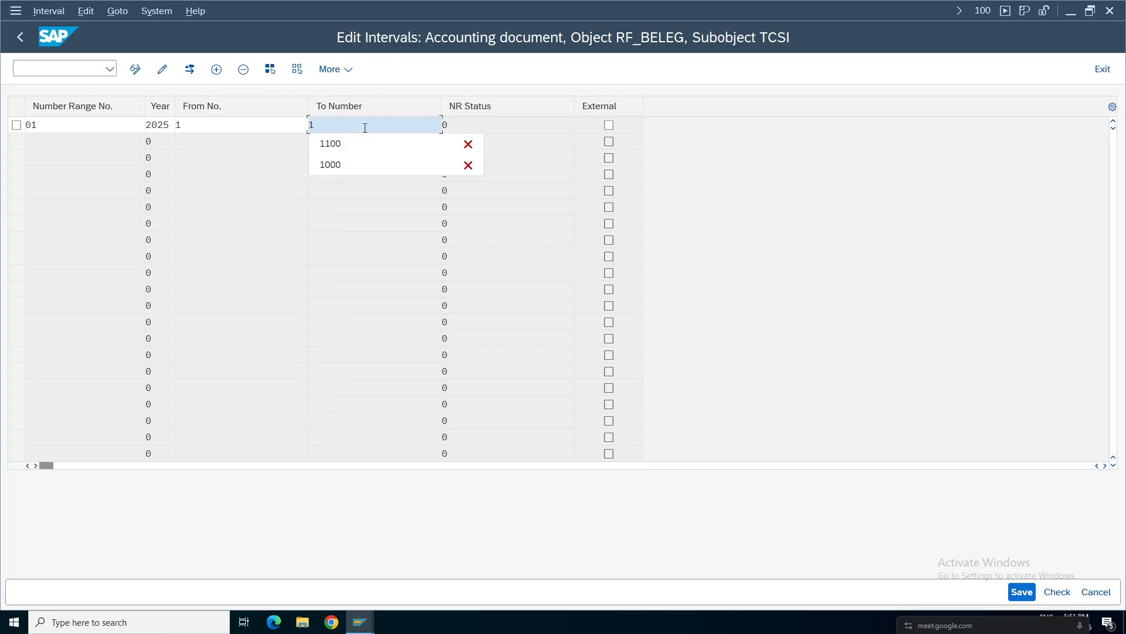
pyautogui.write('000')
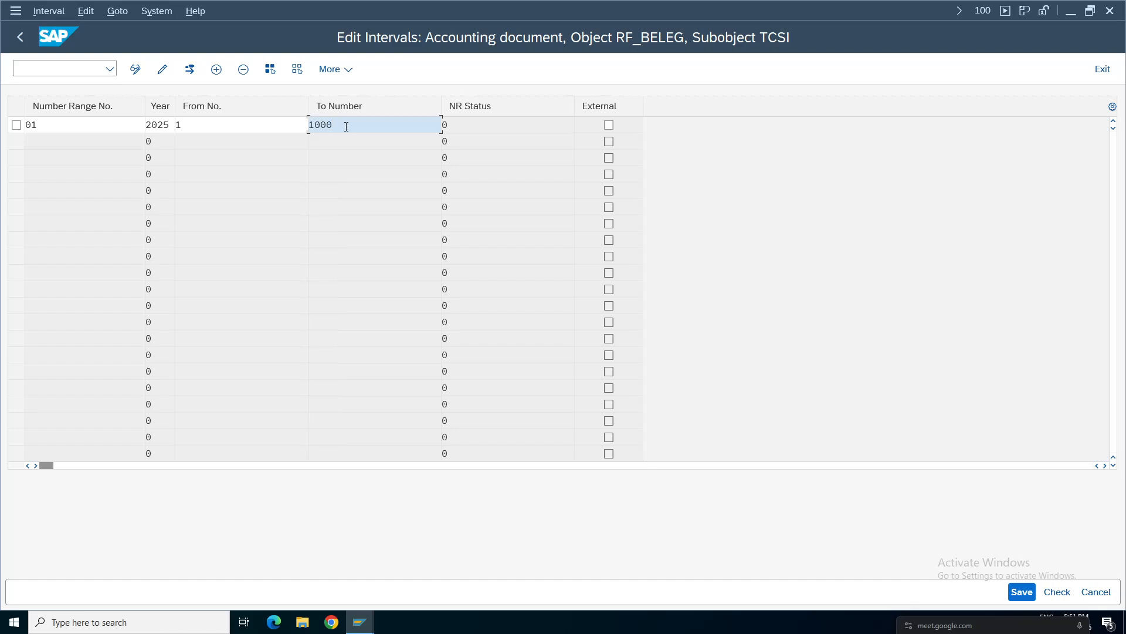
pyautogui.press('BackSpace')
pyautogui.press('BackSpace')
pyautogui.press('BackSpace')
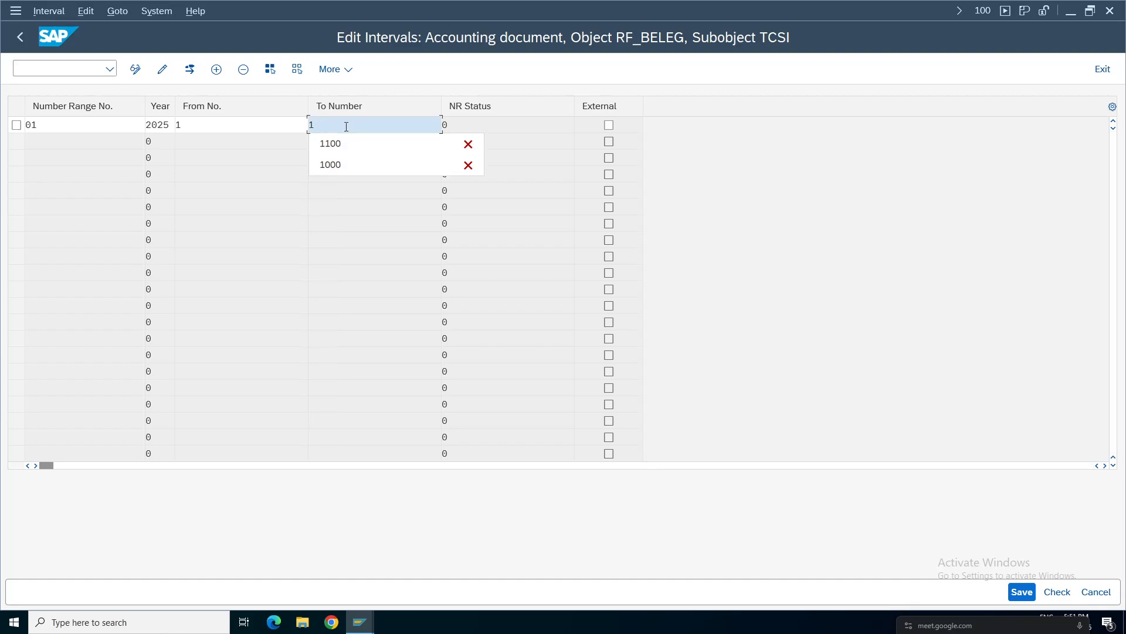
pyautogui.write('00')
pyautogui.click(81, 124)
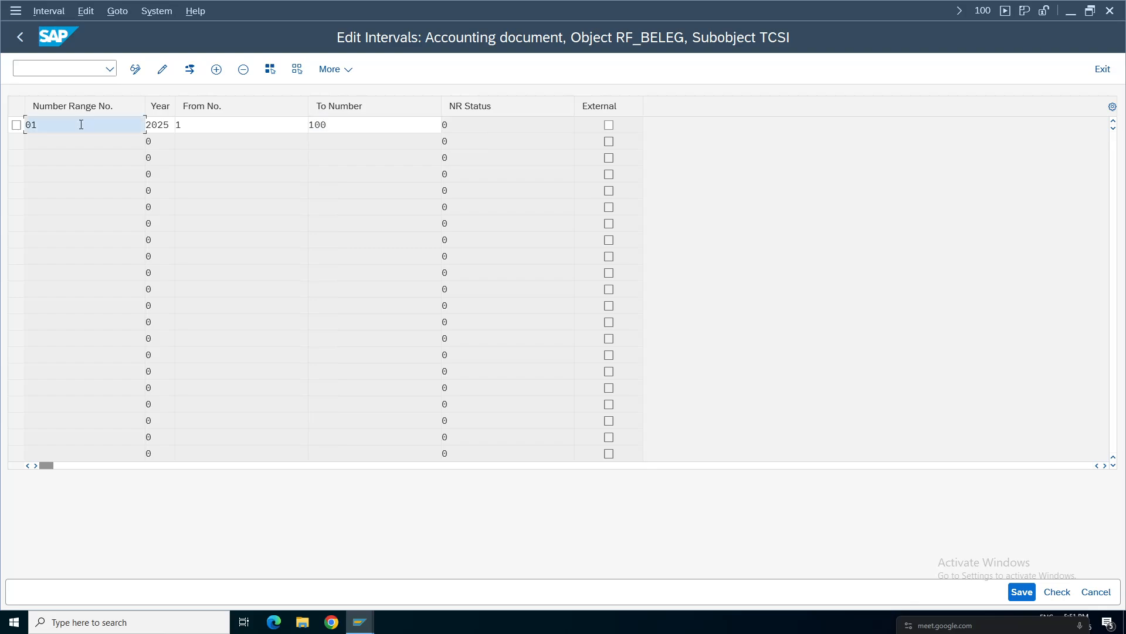
pyautogui.click(169, 125)
pyautogui.moveTo(39, 125); pyautogui.dragTo(2, 125)
pyautogui.click(345, 125)
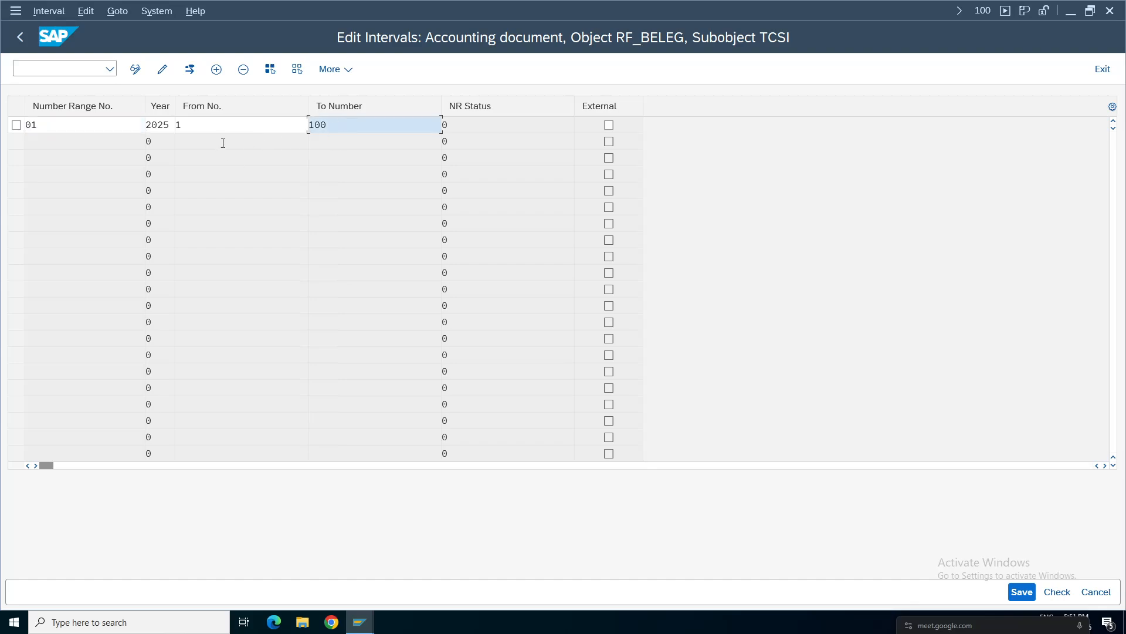
pyautogui.click(221, 145)
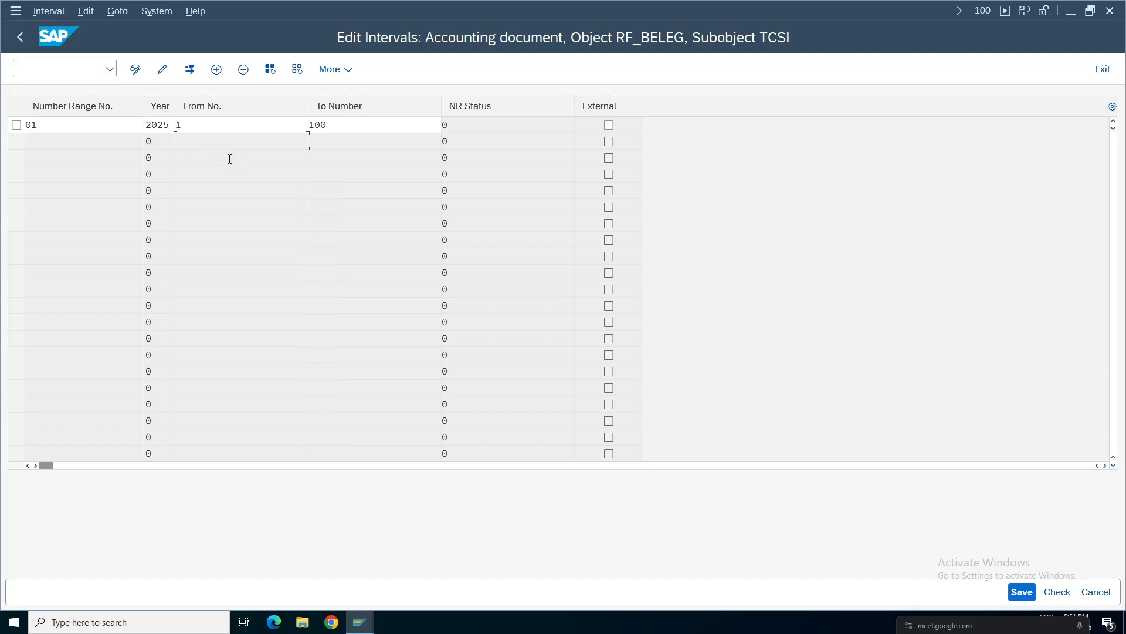
pyautogui.doubleClick(33, 125)
pyautogui.click(40, 141)
pyautogui.click(156, 145)
pyautogui.press('Tab')
# Step: Save the new number range interval for company code TCSI and acknowledge the transport notice
pyautogui.click(1024, 592)
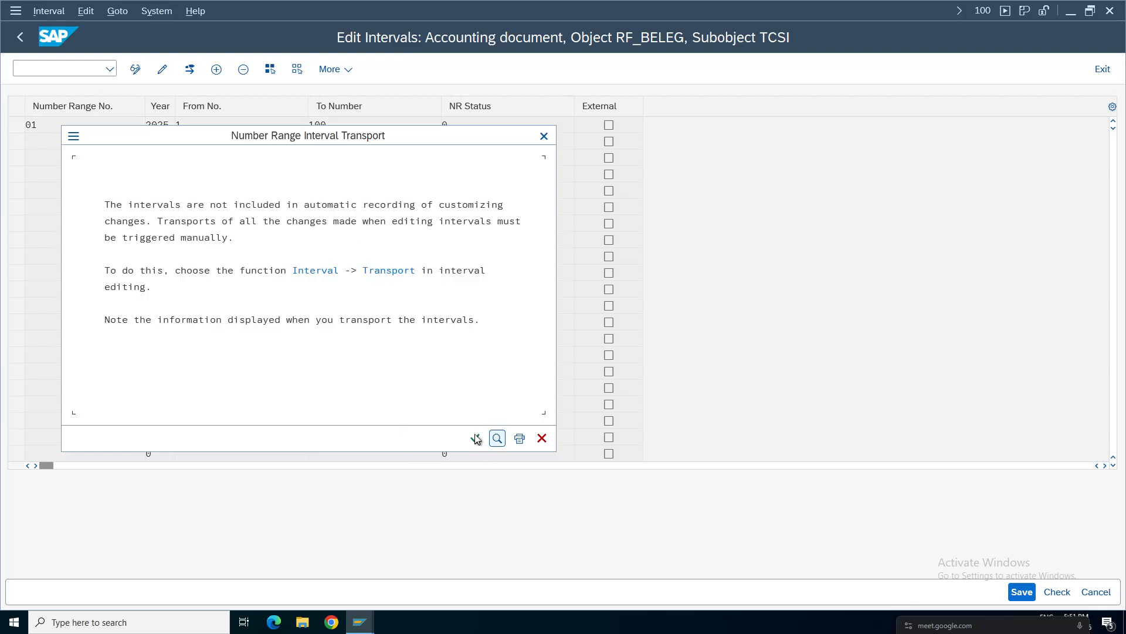
pyautogui.press('Return')
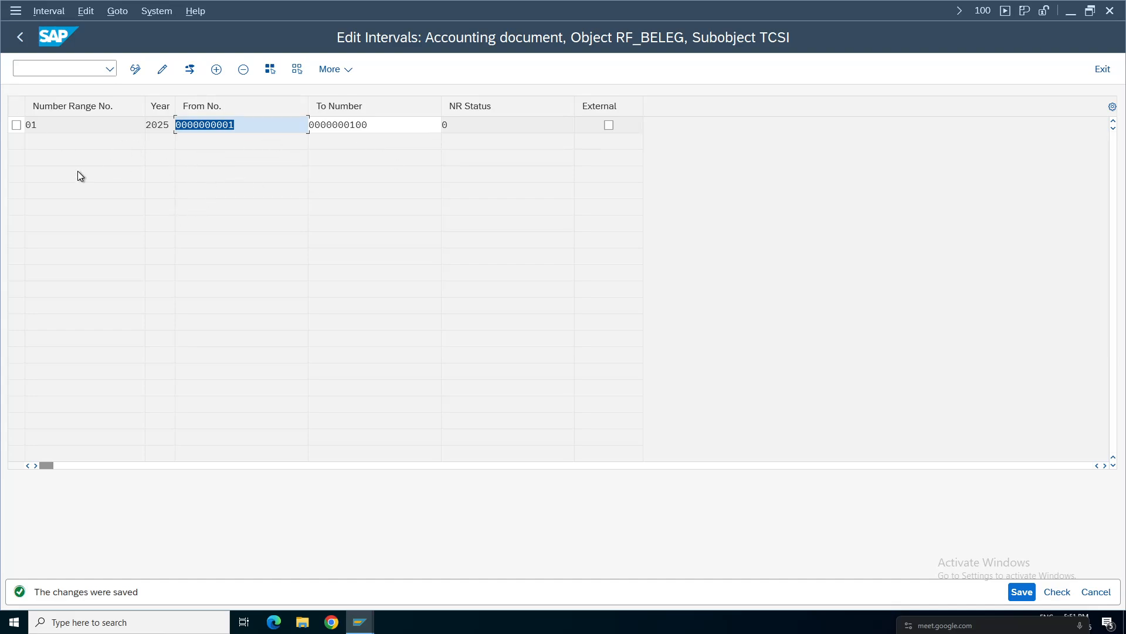
pyautogui.click(234, 173)
pyautogui.doubleClick(43, 125)
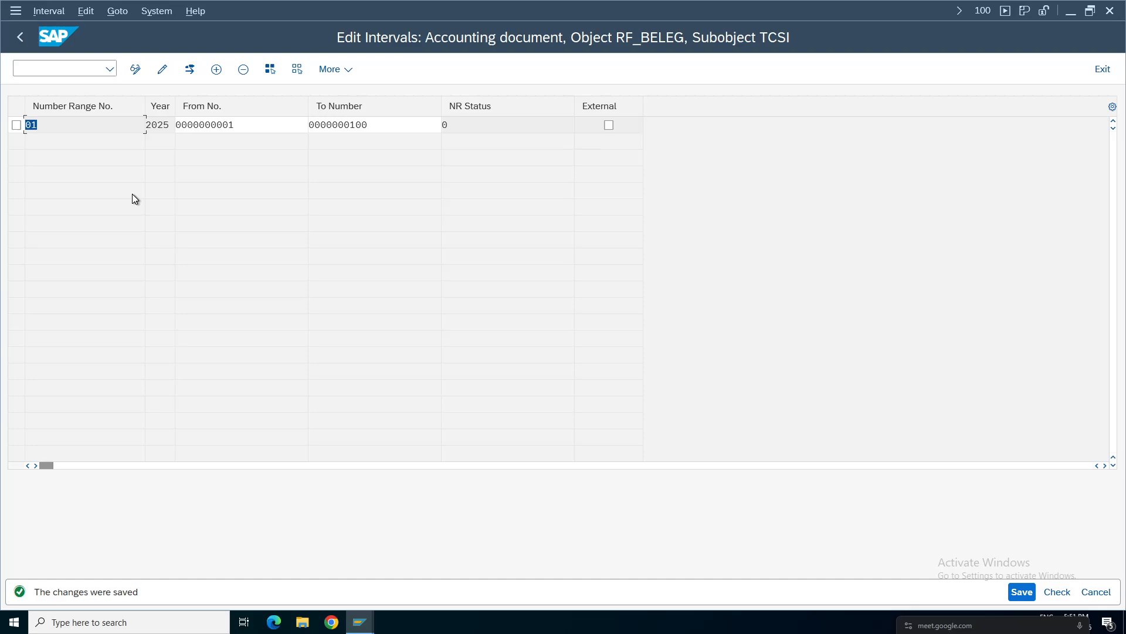
# Step: Look at the G/L account groups and posting periods sessions, and return to the number range interval session
pyautogui.click(359, 622)
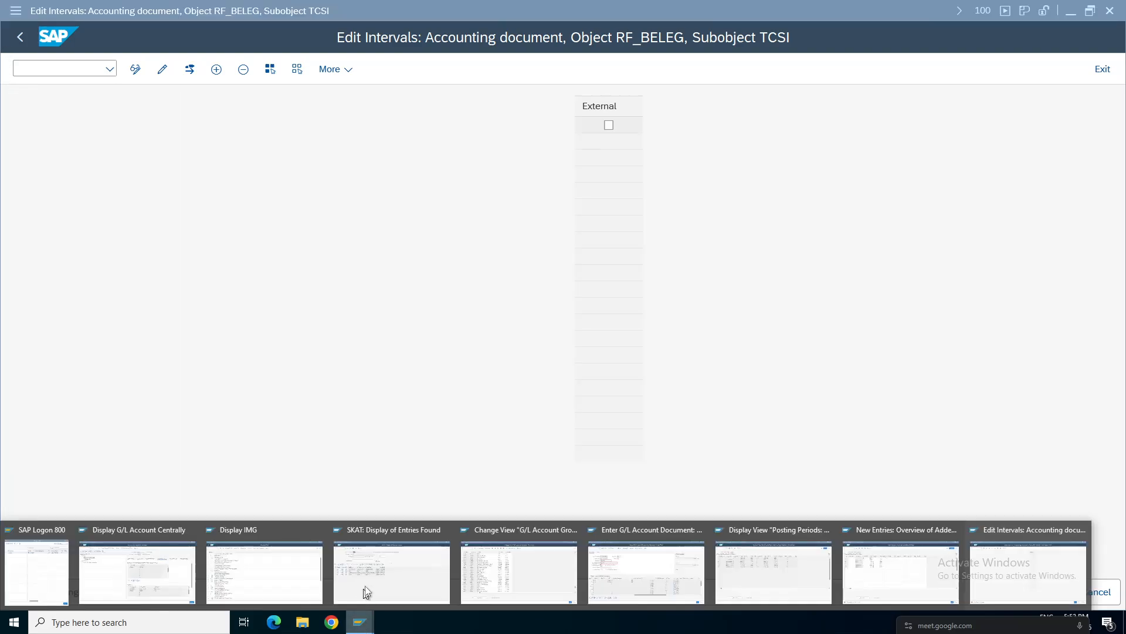
pyautogui.click(530, 573)
pyautogui.click(360, 622)
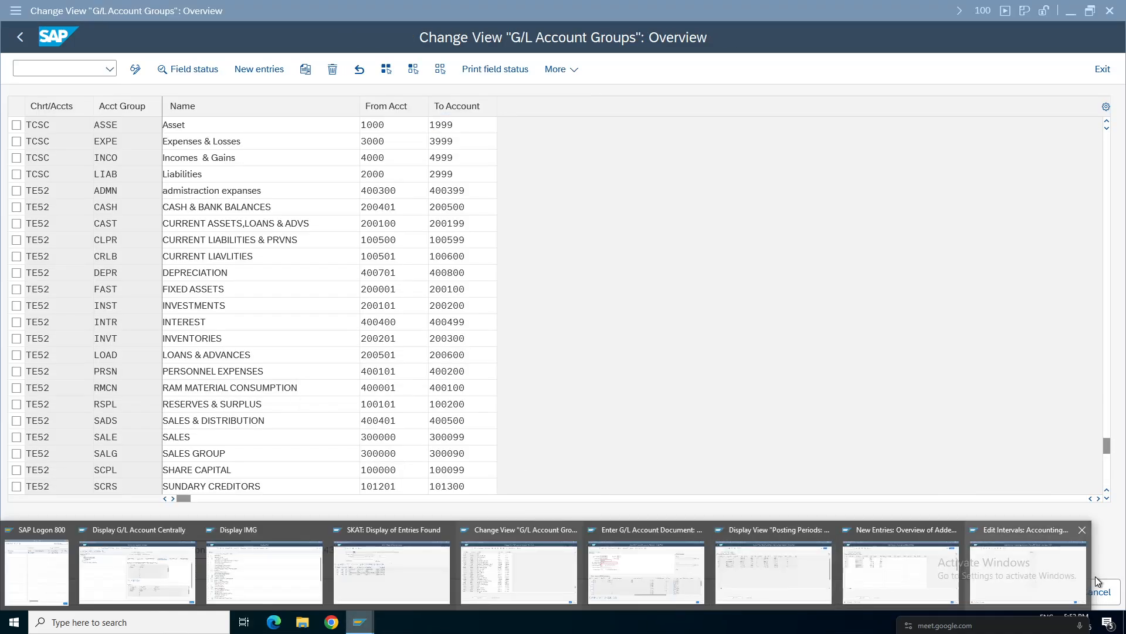
pyautogui.click(909, 572)
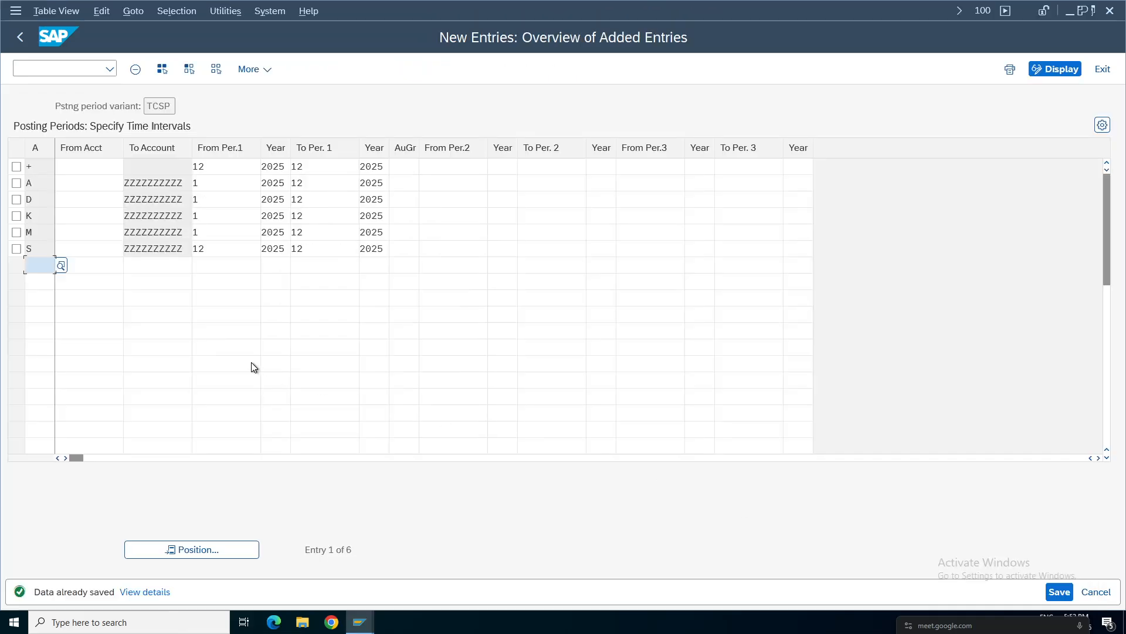
pyautogui.click(363, 621)
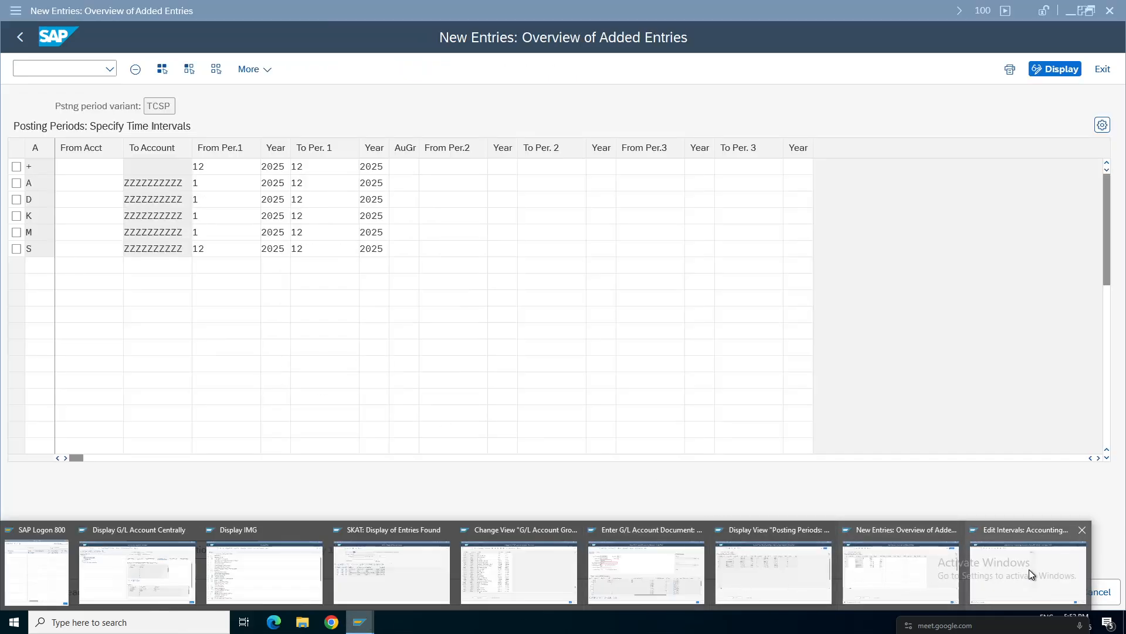
pyautogui.click(1029, 569)
# Step: Leave the interval maintenance for document type SA's details and review its assigned number range
pyautogui.click(19, 36)
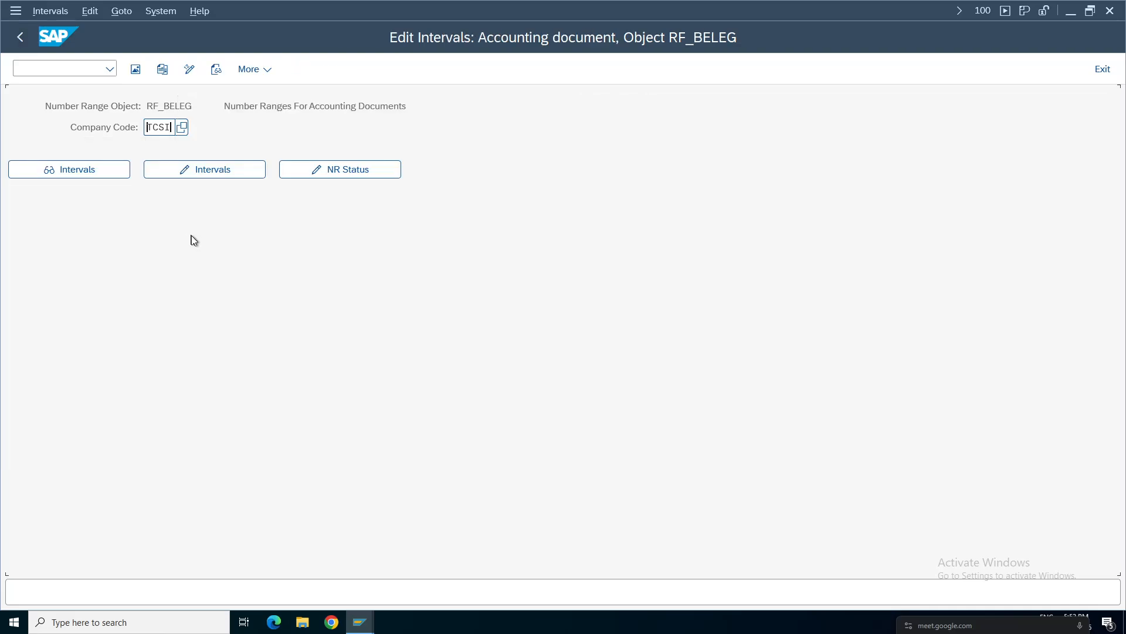
pyautogui.click(20, 37)
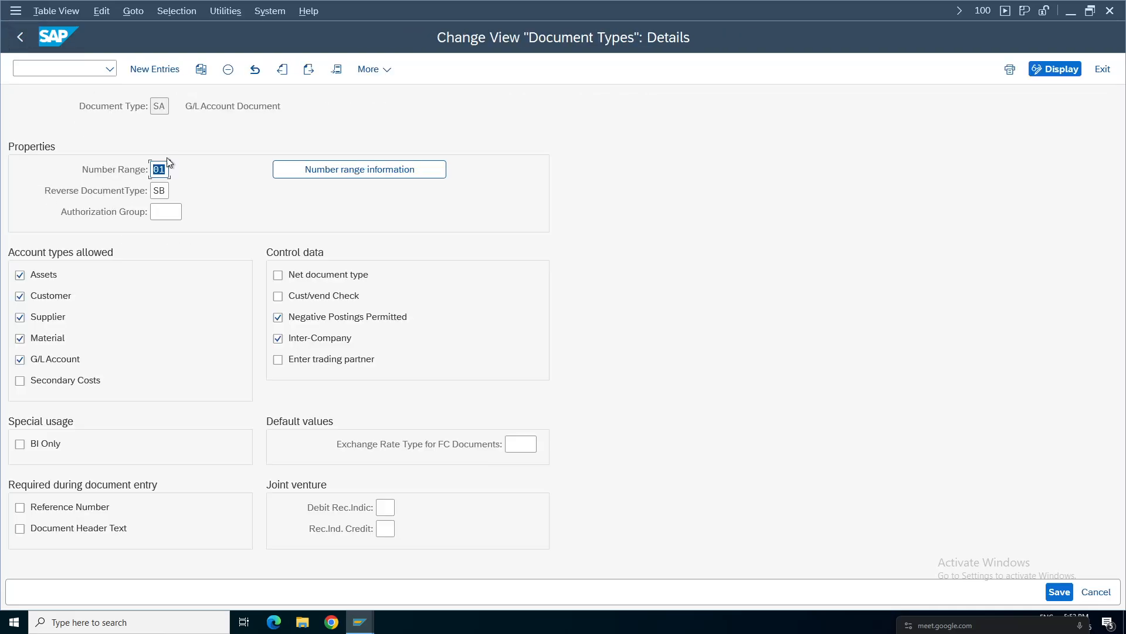
pyautogui.moveTo(166, 106); pyautogui.dragTo(155, 104)
pyautogui.click(163, 170)
pyautogui.click(164, 170)
pyautogui.moveTo(165, 170); pyautogui.dragTo(131, 168)
pyautogui.click(159, 170)
# Step: Return to the document types overview and position the list at type KR
pyautogui.click(20, 40)
pyautogui.click(215, 550)
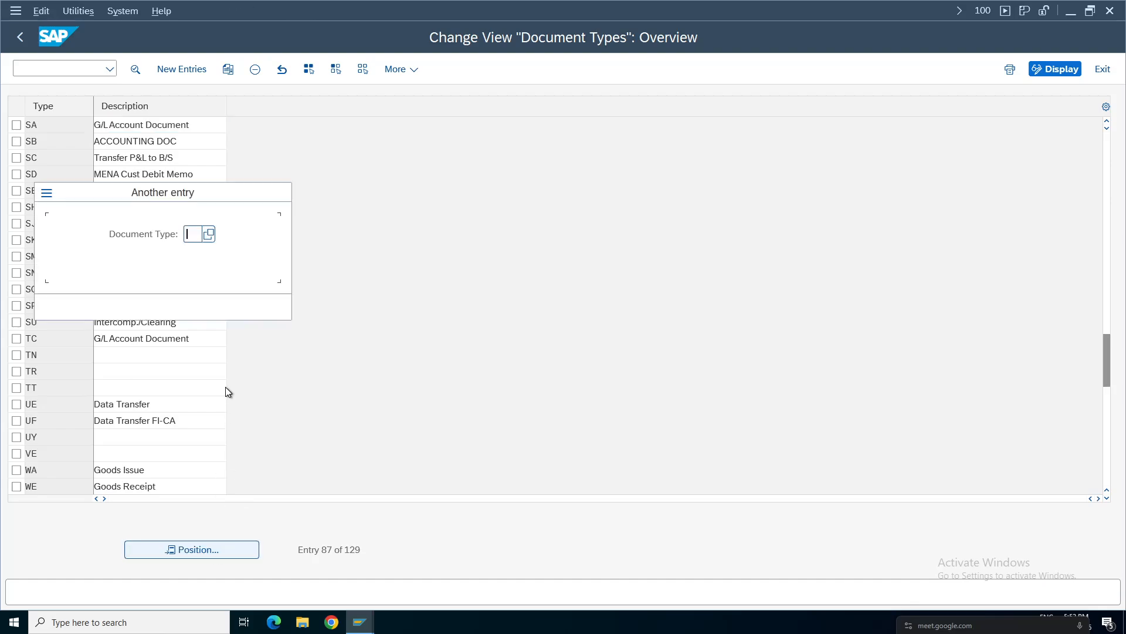
pyautogui.write('KR')
pyautogui.press('Return')
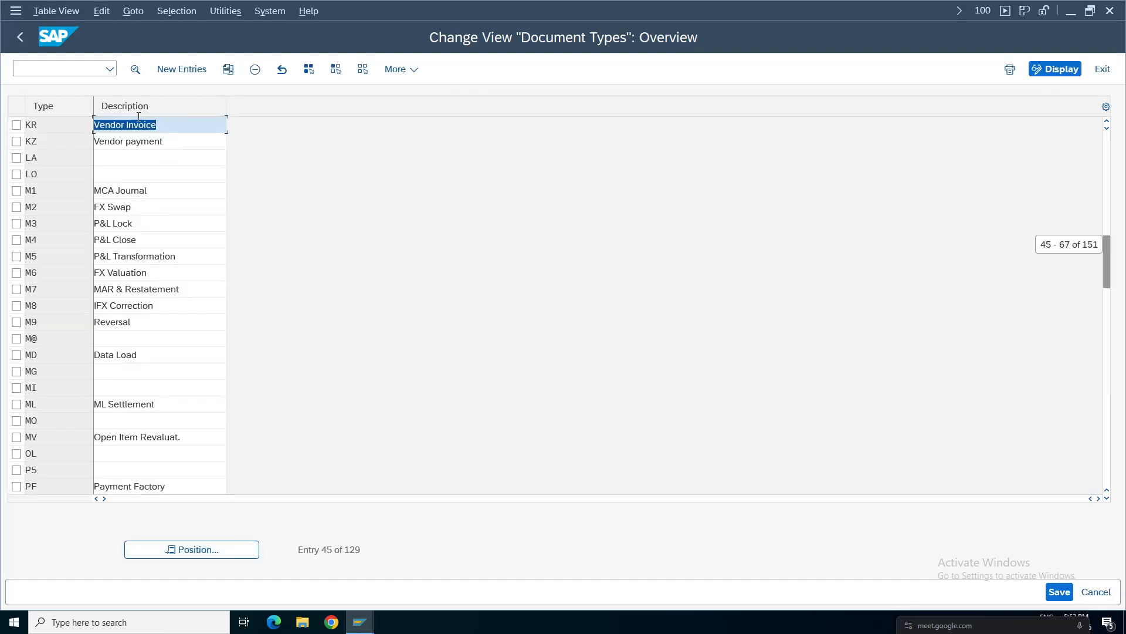
# Step: Review the details of document type KR and return to the document types overview
pyautogui.click(167, 129)
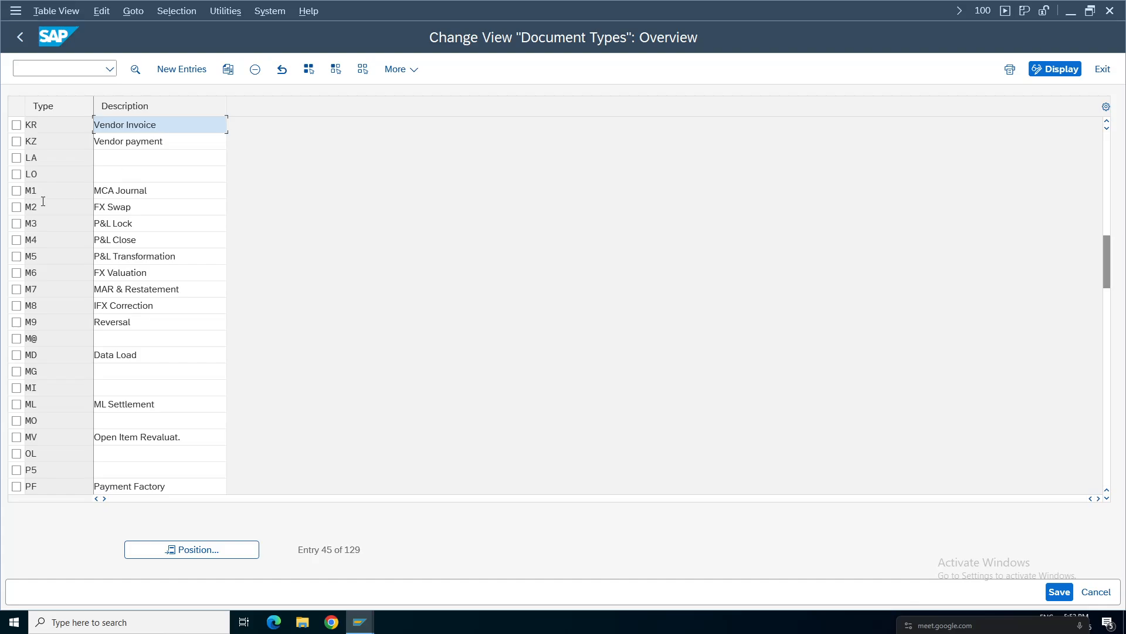
pyautogui.doubleClick(140, 130)
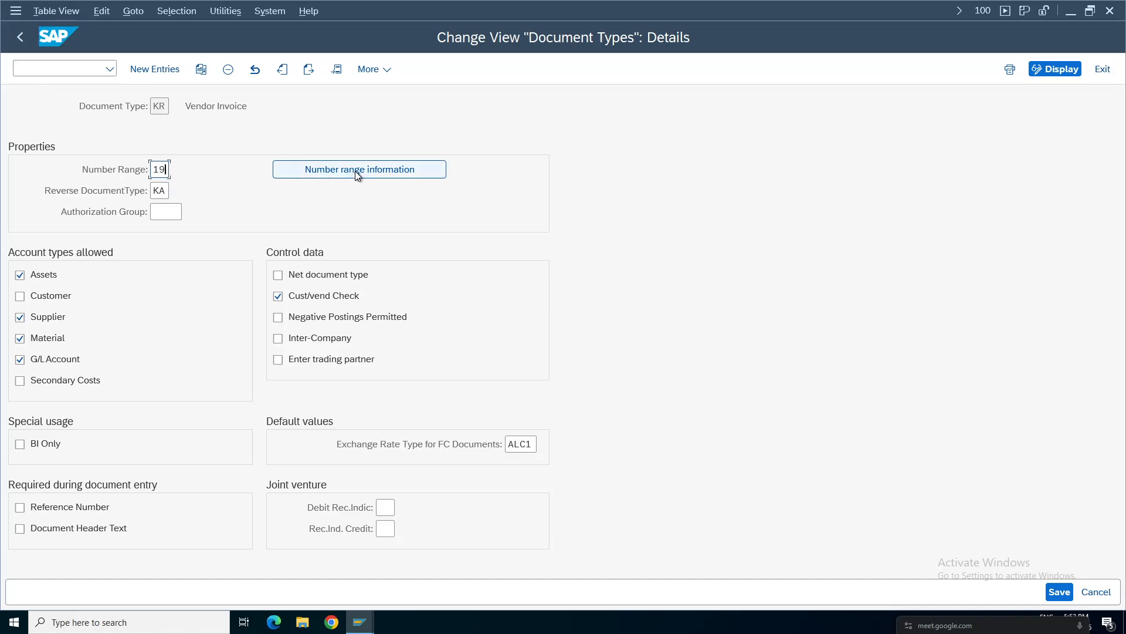
pyautogui.click(20, 38)
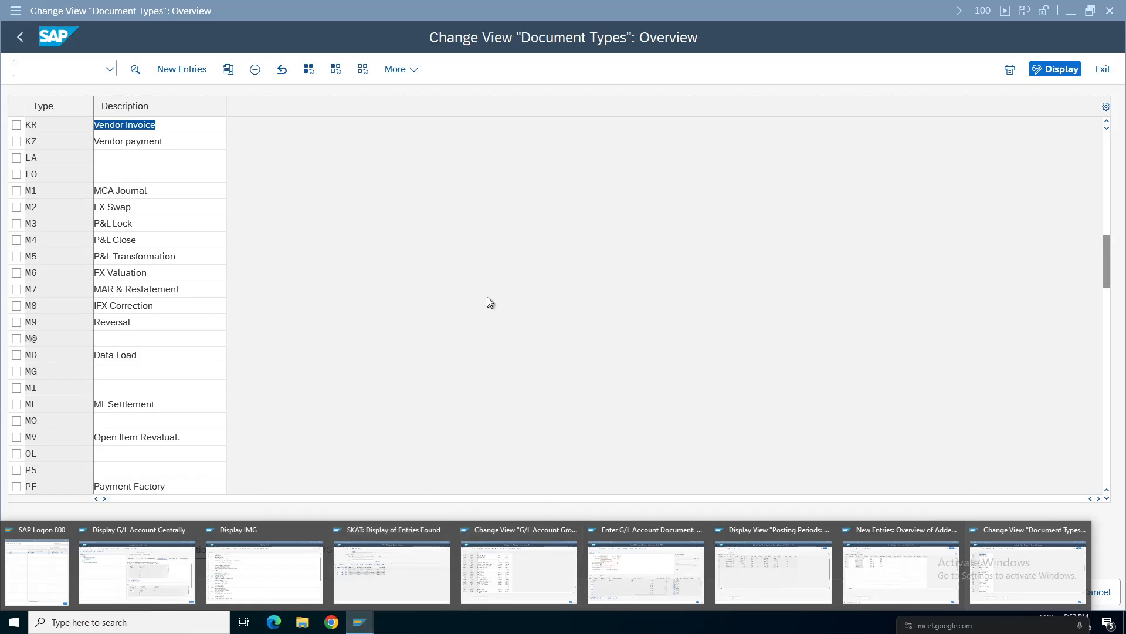
# Step: Position the document types list at SA and open the details of that document type
pyautogui.click(220, 550)
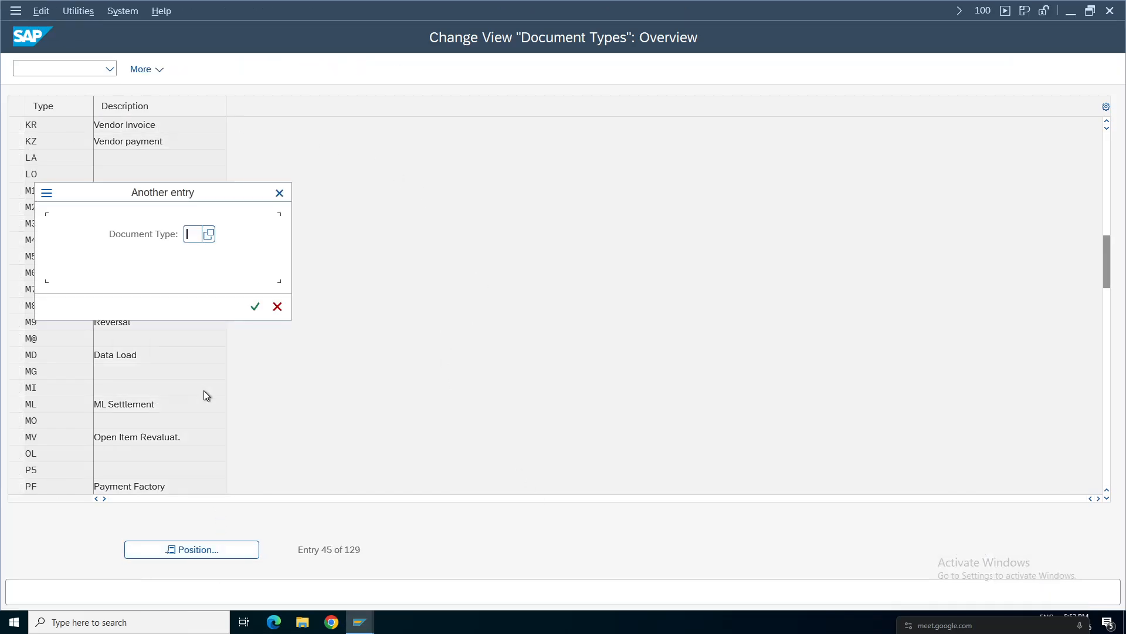
pyautogui.write('KR')
pyautogui.press('Return')
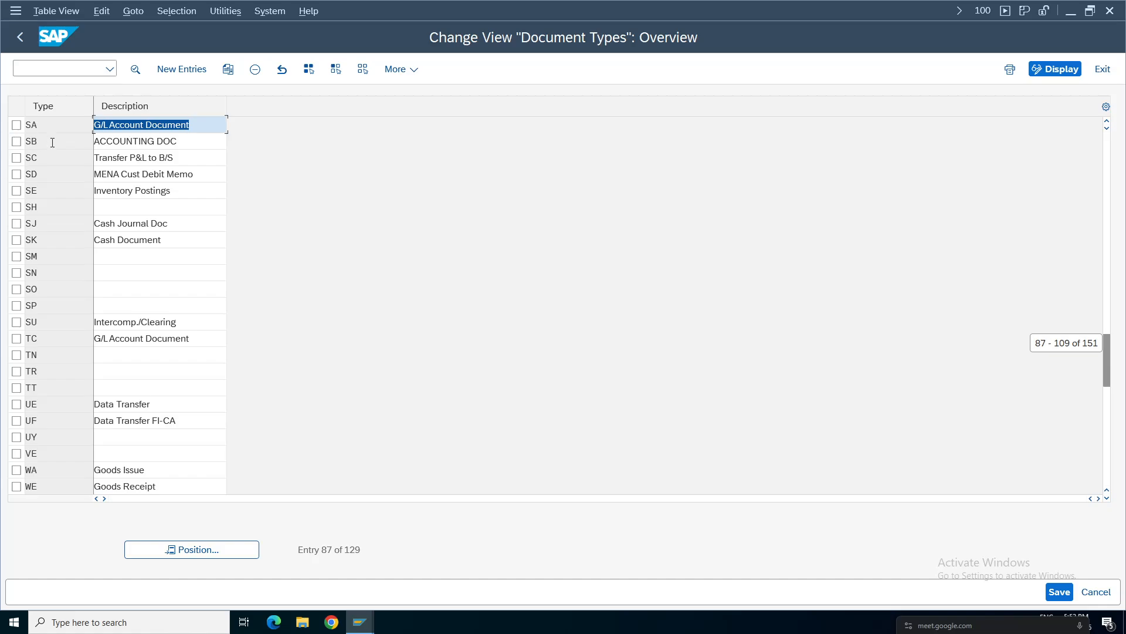
pyautogui.click(47, 126)
pyautogui.doubleClick(47, 125)
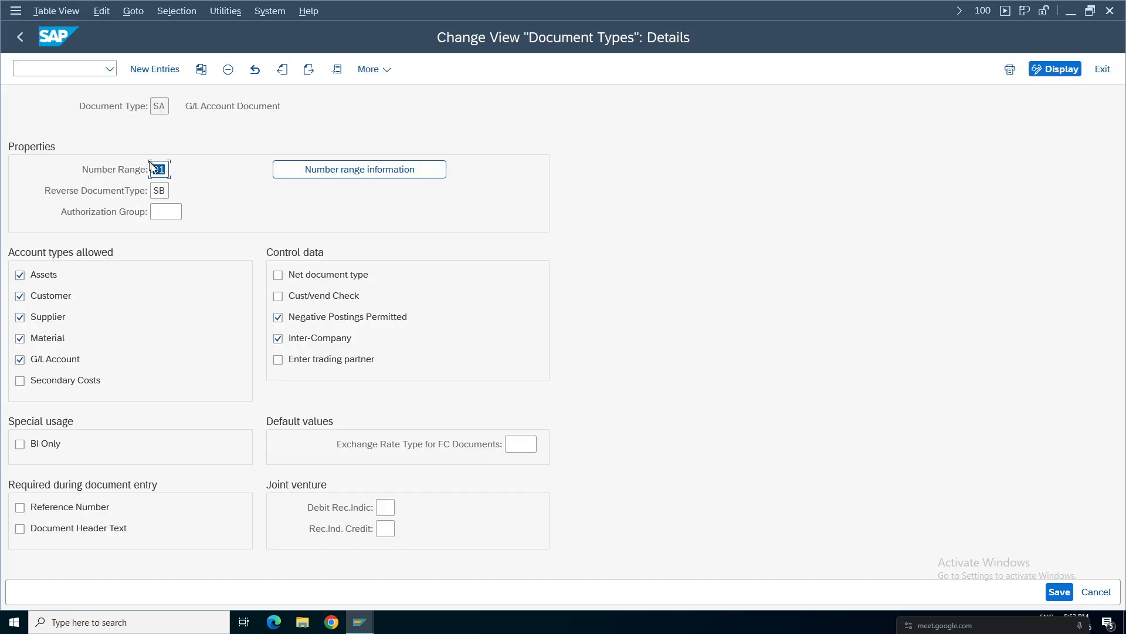
# Step: Open the number range information for document type SA and display the editable intervals of company code TCSI
pyautogui.press('Return')
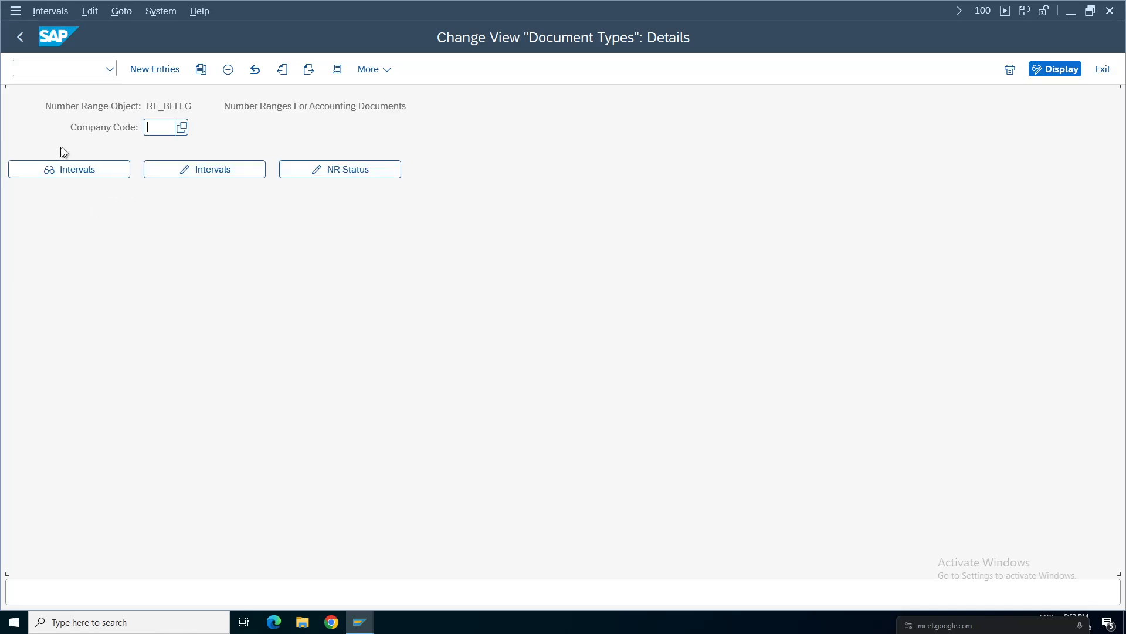
pyautogui.click(163, 128)
pyautogui.click(165, 148)
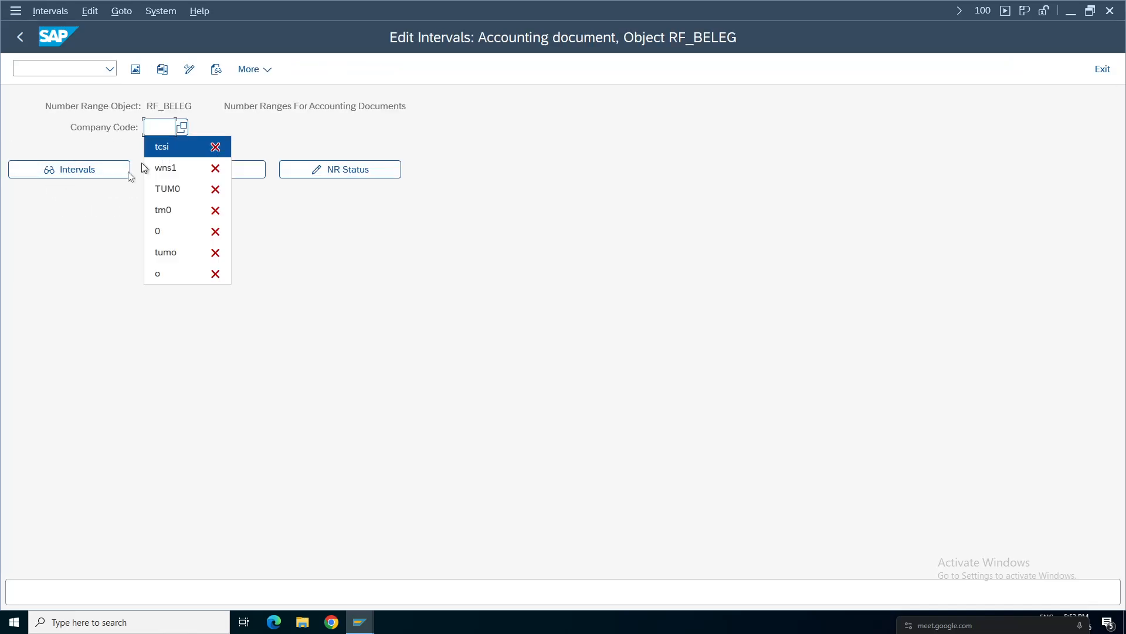
pyautogui.click(217, 174)
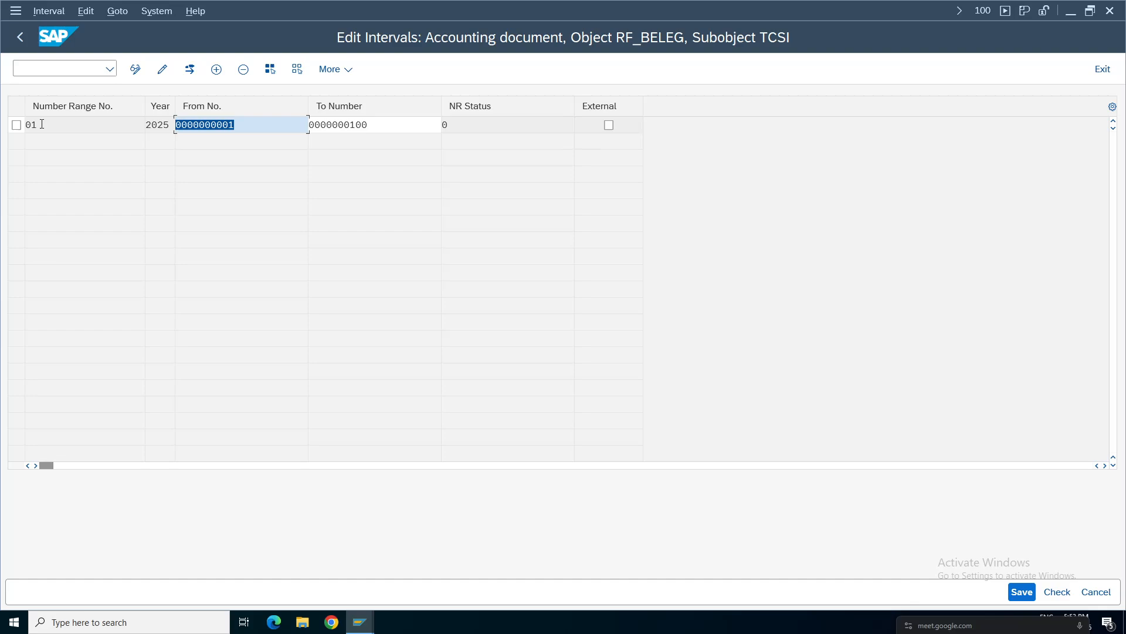
# Step: Examine interval 01's number, from and to limits for company code TCSI, and return to document type SA's details
pyautogui.hotkey('shift', 'Tab')
pyautogui.moveTo(48, 121); pyautogui.dragTo(2, 121)
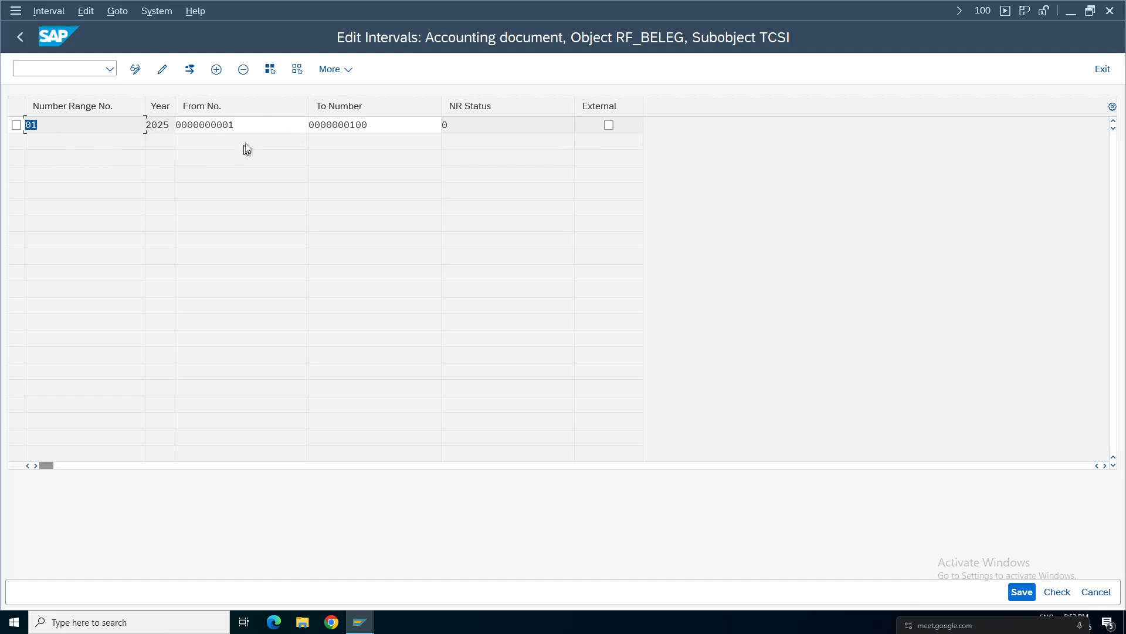
pyautogui.click(253, 127)
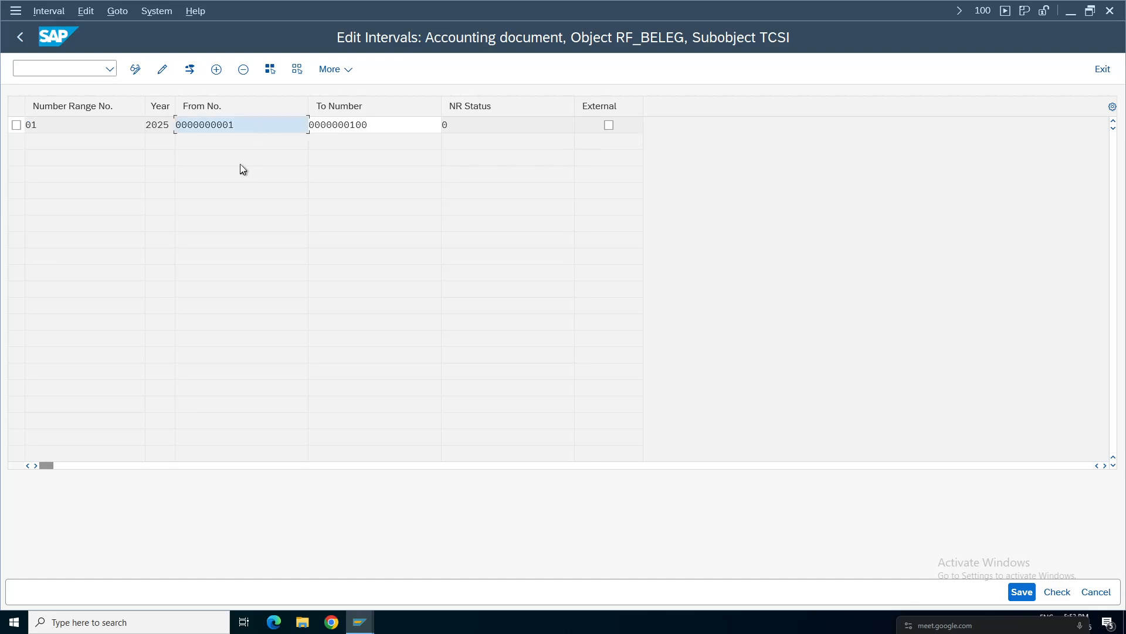
pyautogui.click(384, 125)
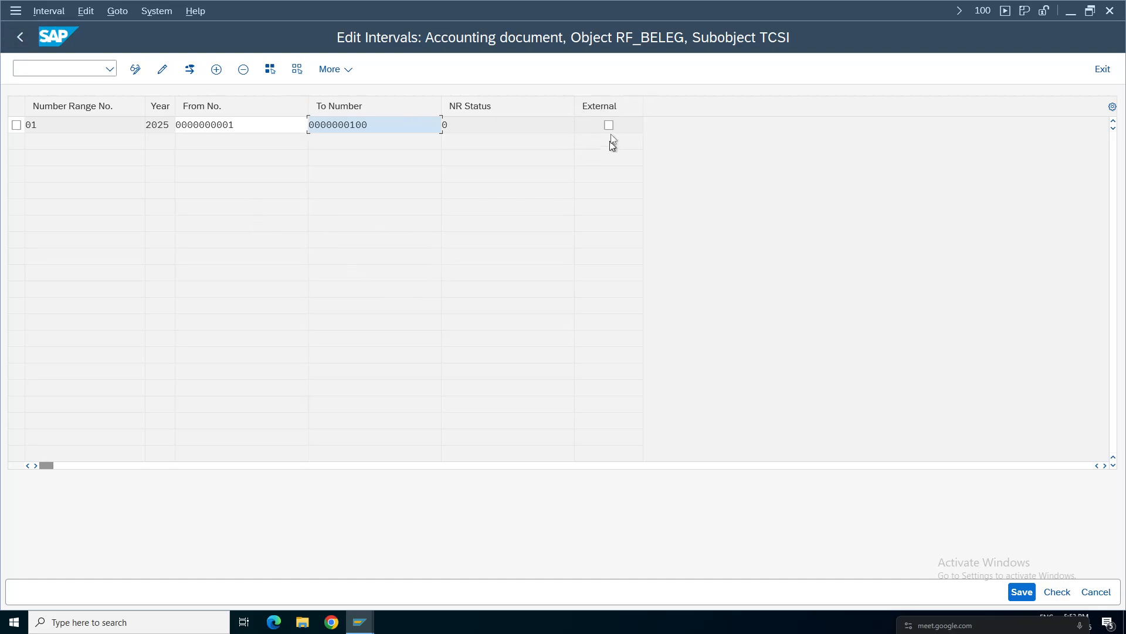
pyautogui.click(23, 46)
pyautogui.click(23, 46)
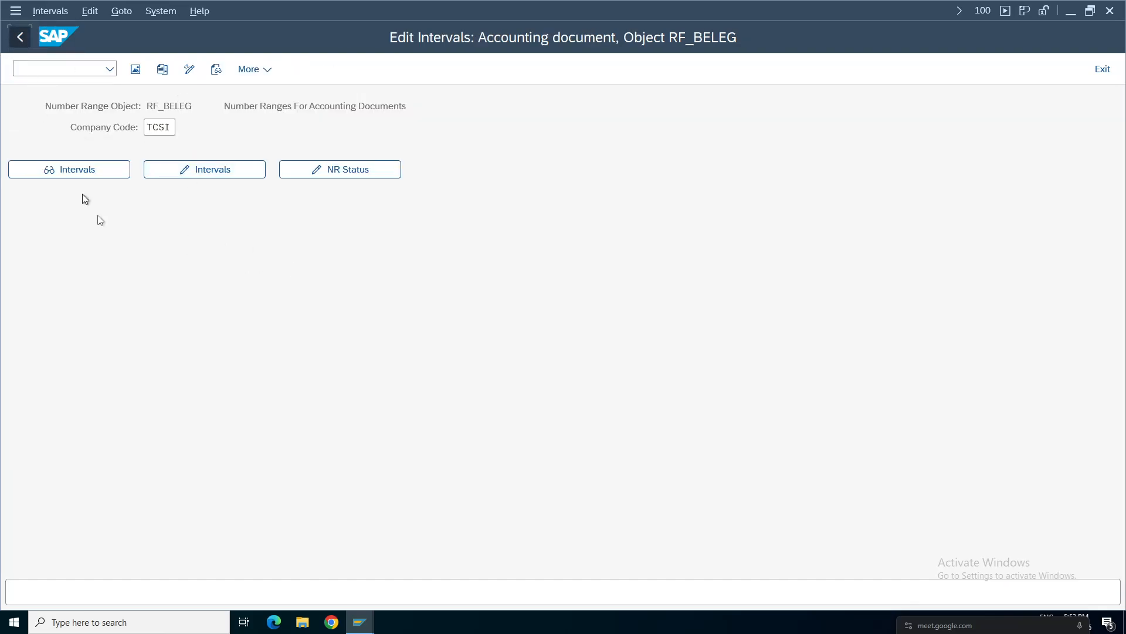
pyautogui.click(22, 47)
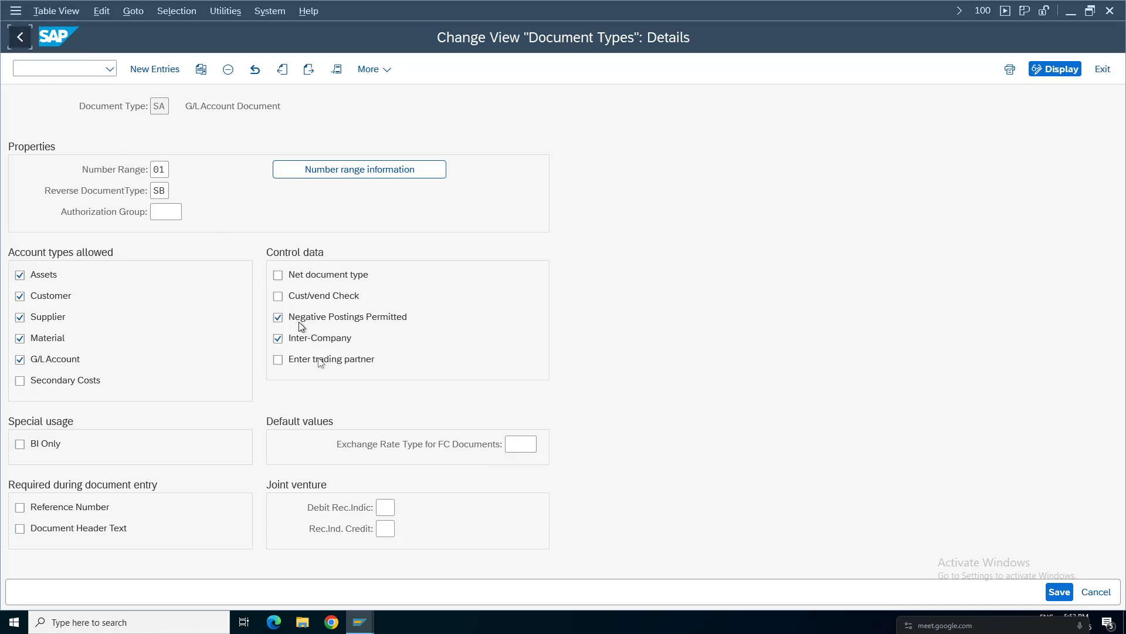
# Step: Switch to the G/L account document entry session for company code TCSI and confirm the entered header and line items
pyautogui.moveTo(359, 621)
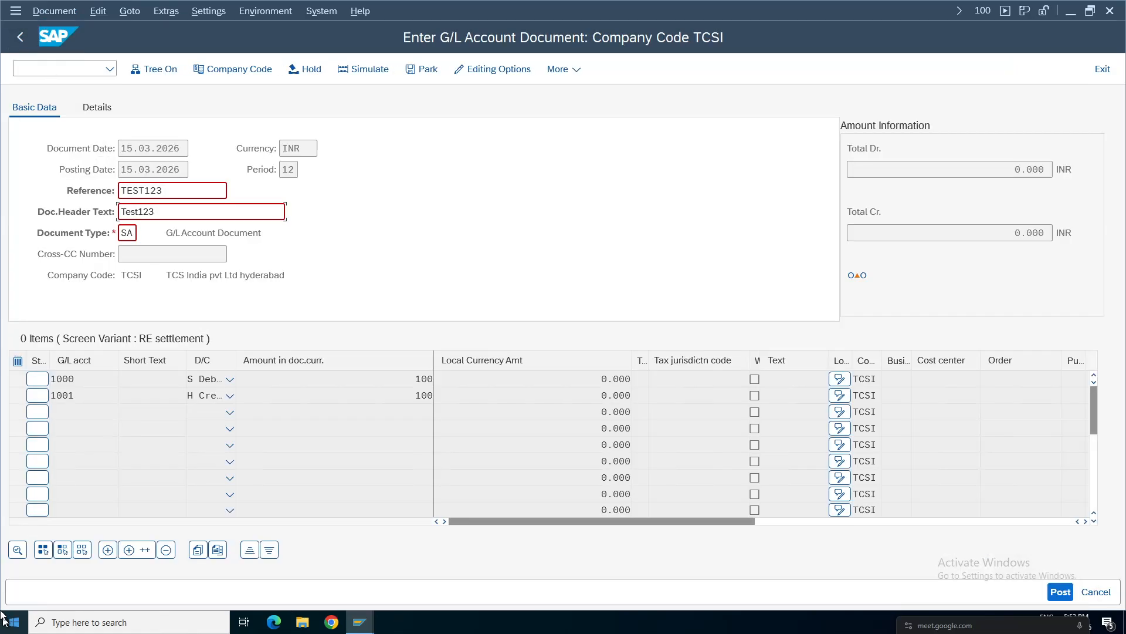
pyautogui.click(668, 584)
pyautogui.press('Return')
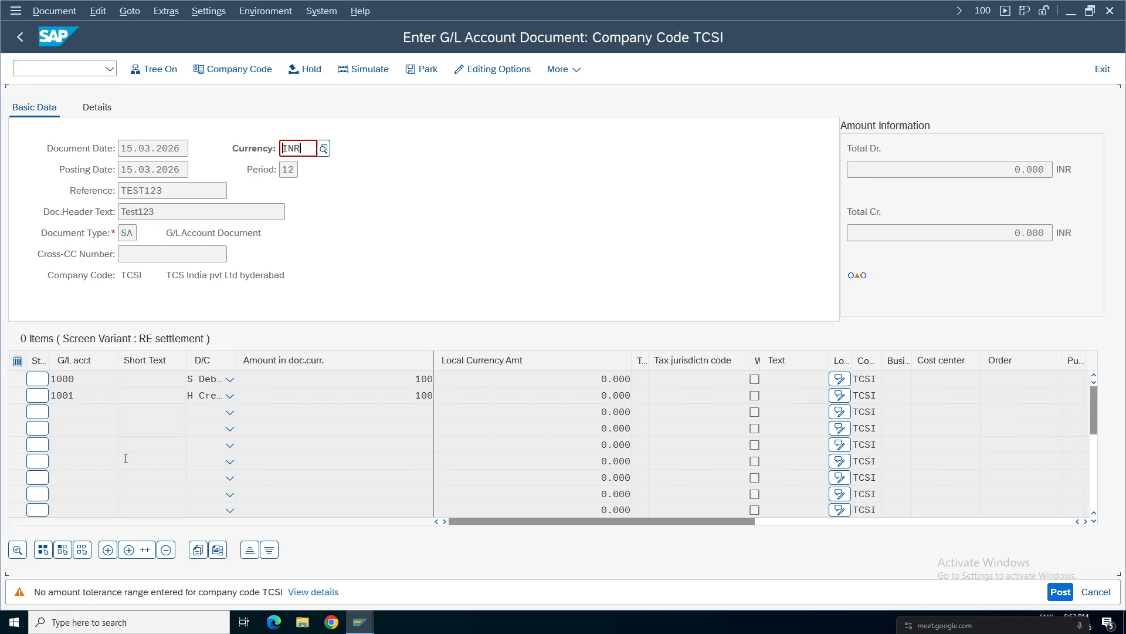
pyautogui.press('Return')
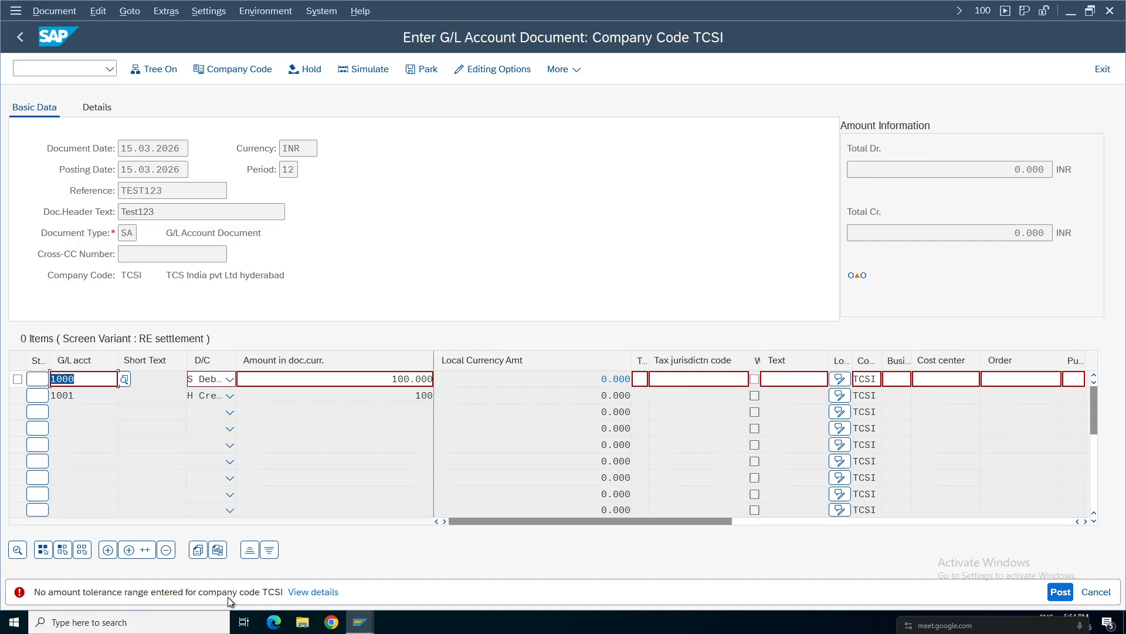
# Step: Open the details of the tolerance range message and read its diagnosis and recommended procedure
pyautogui.click(313, 591)
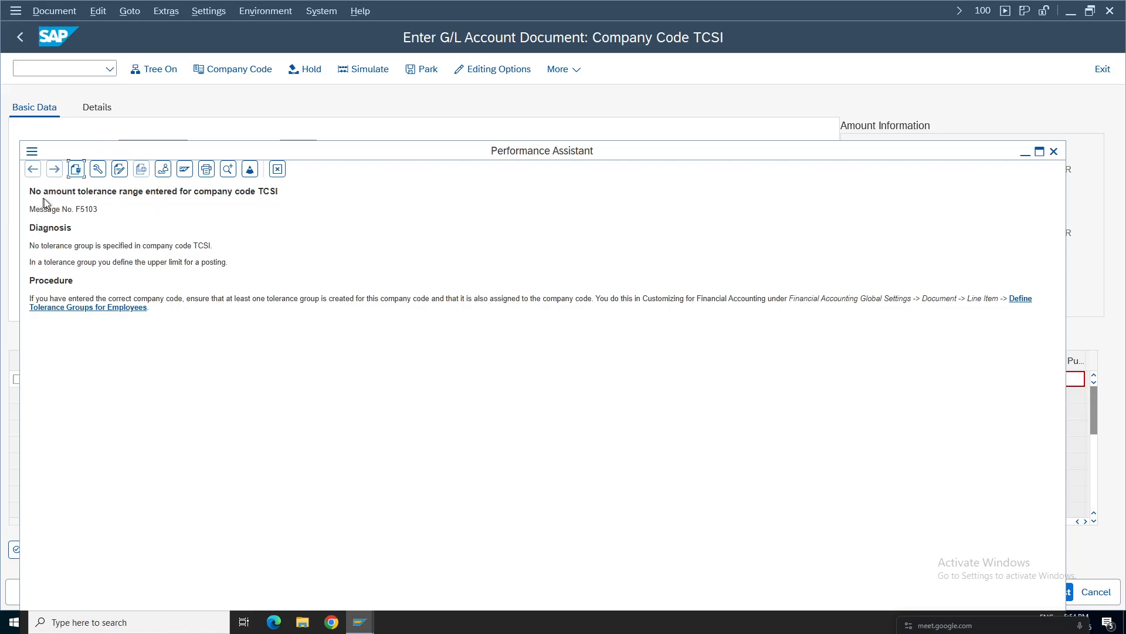
pyautogui.moveTo(78, 191); pyautogui.dragTo(120, 191)
pyautogui.click(128, 205)
pyautogui.moveTo(297, 198); pyautogui.dragTo(74, 214)
pyautogui.moveTo(29, 245); pyautogui.dragTo(272, 246)
pyautogui.click(70, 270)
pyautogui.moveTo(227, 263); pyautogui.dragTo(32, 245)
pyautogui.click(380, 247)
pyautogui.moveTo(426, 300); pyautogui.dragTo(195, 299)
pyautogui.click(318, 334)
# Step: Close the sessions for G/L account groups, the SKAT table, central G/L account display, new entries overview and posting periods
pyautogui.moveTo(358, 623)
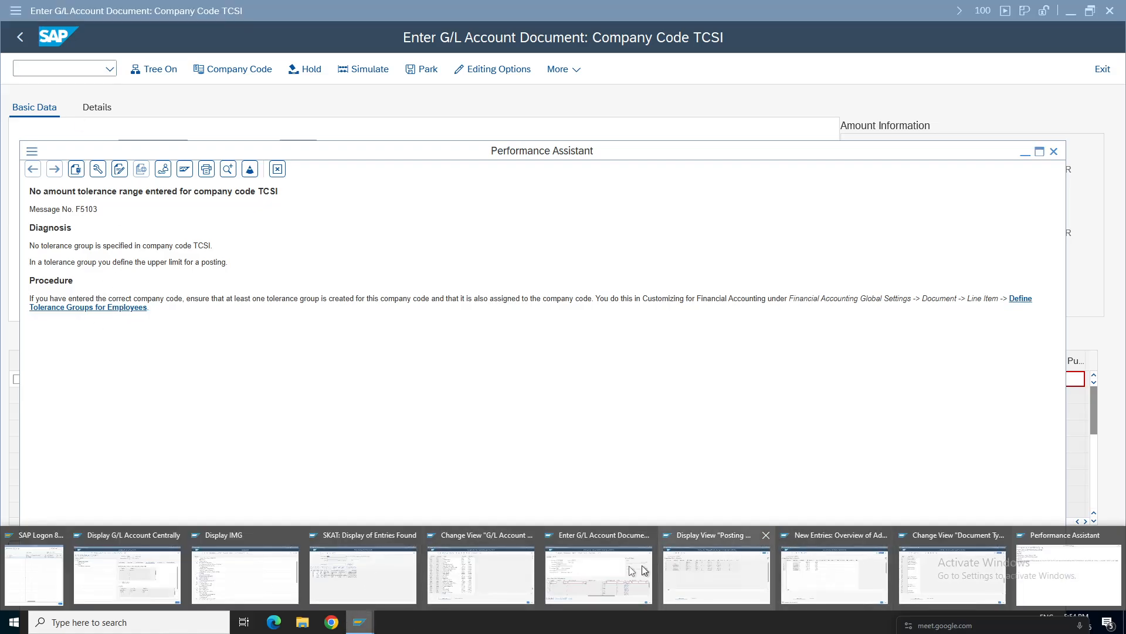
pyautogui.click(525, 551)
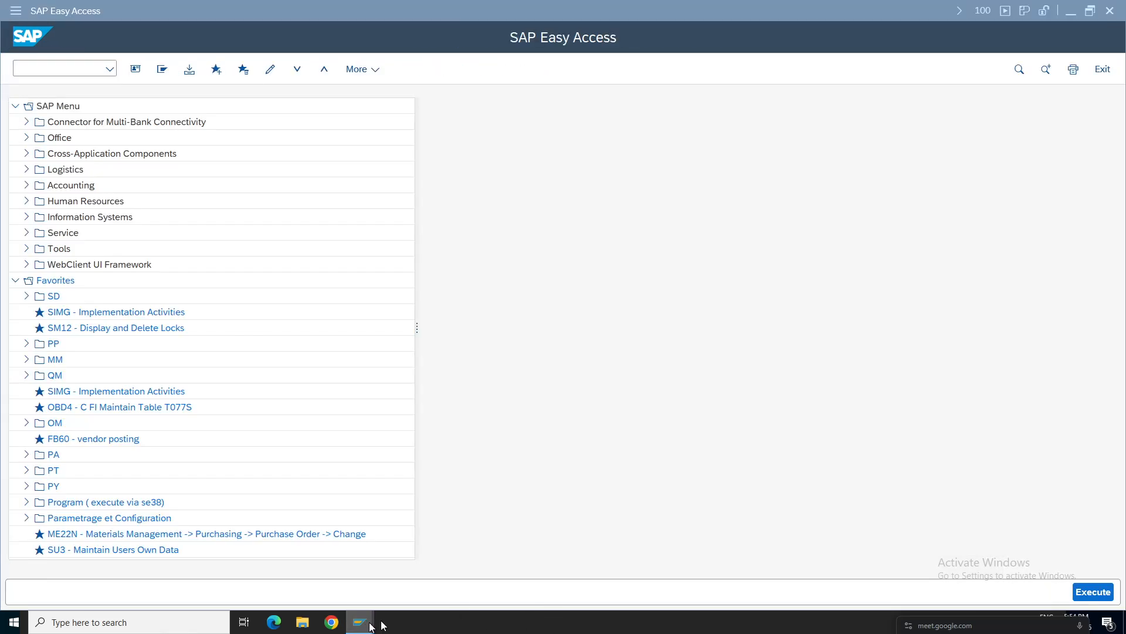
pyautogui.moveTo(360, 622)
pyautogui.click(530, 535)
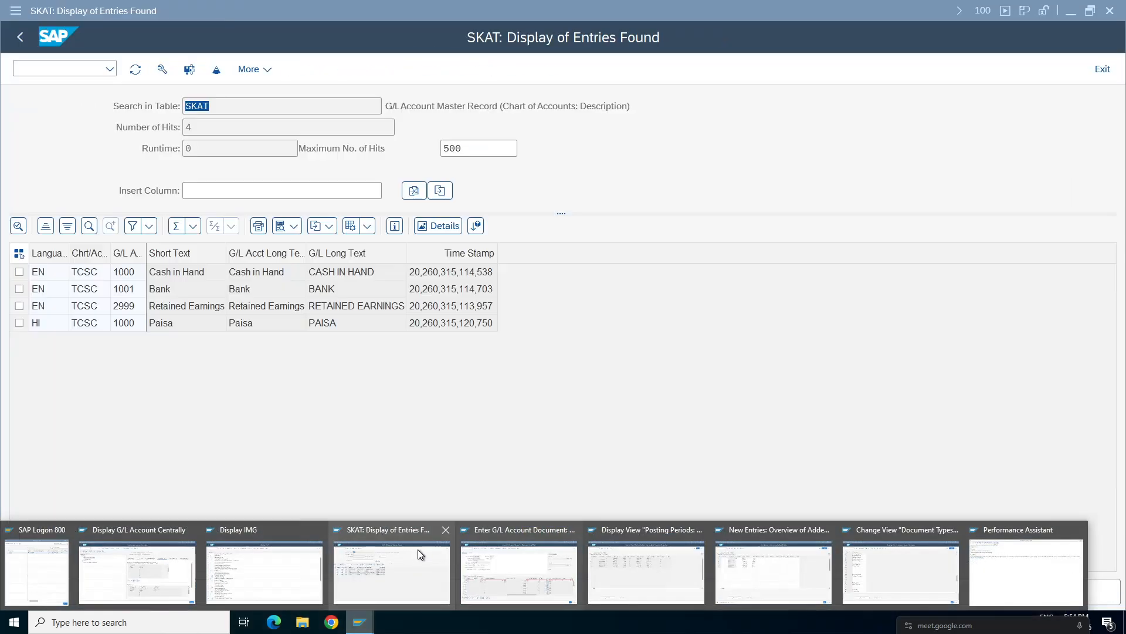
pyautogui.click(446, 531)
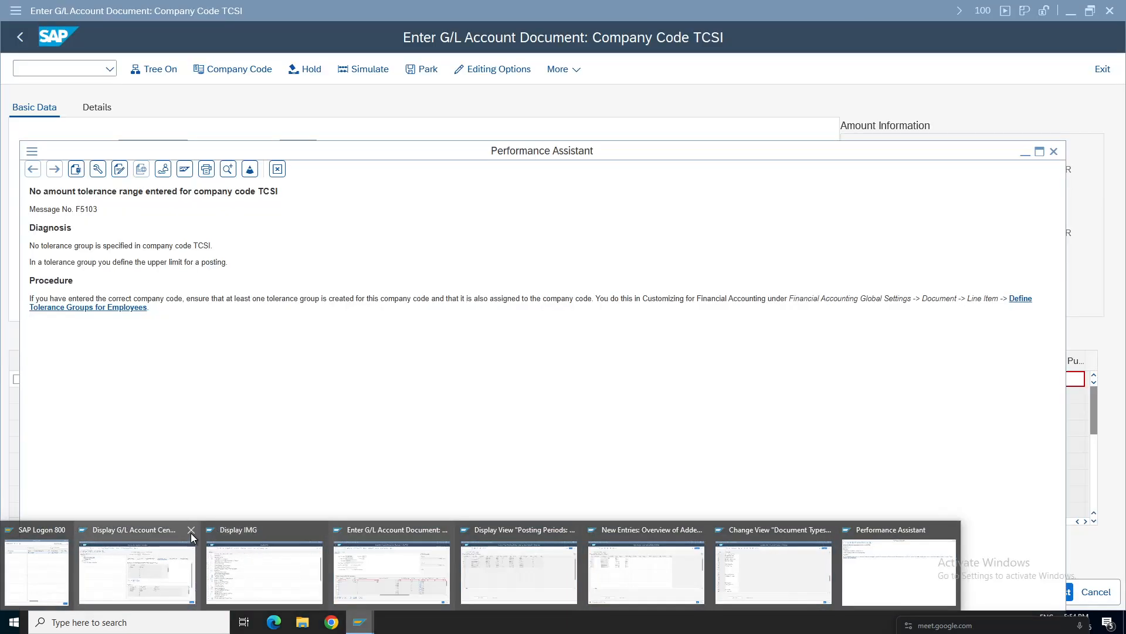
pyautogui.click(192, 532)
pyautogui.click(573, 530)
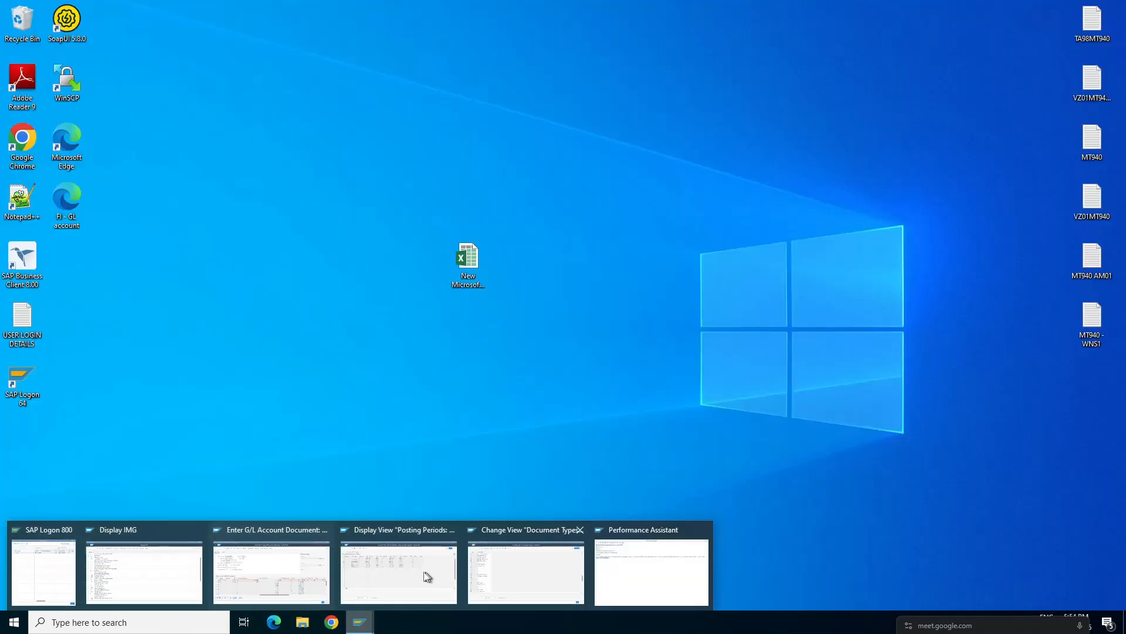
pyautogui.click(452, 531)
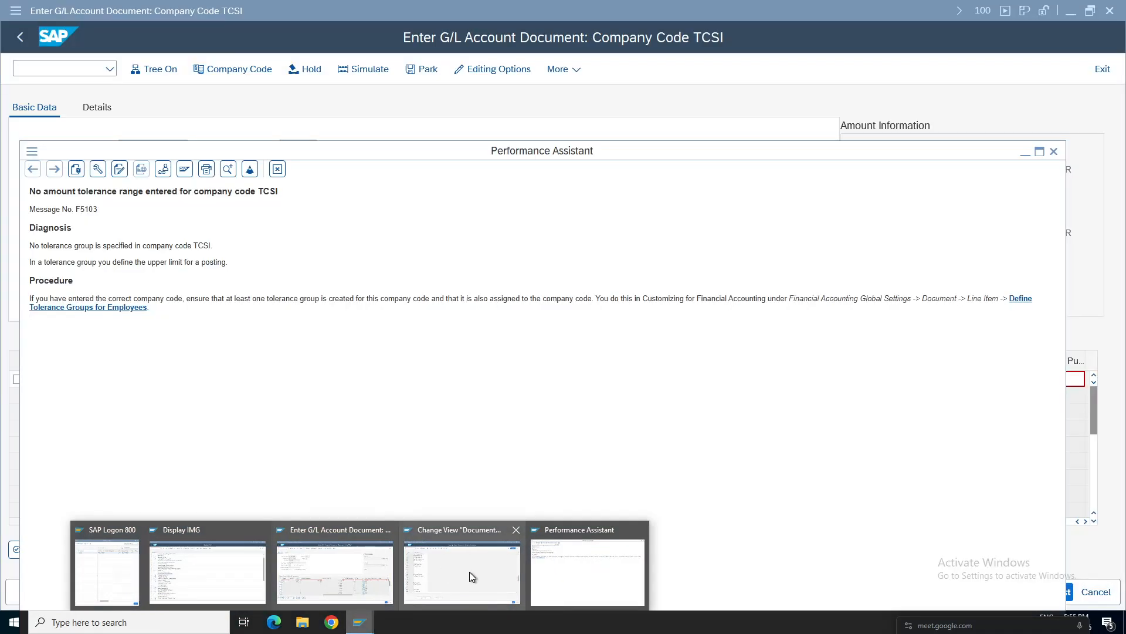
# Step: Switch to the document types session and leave it for the SAP Easy Access screen
pyautogui.click(425, 583)
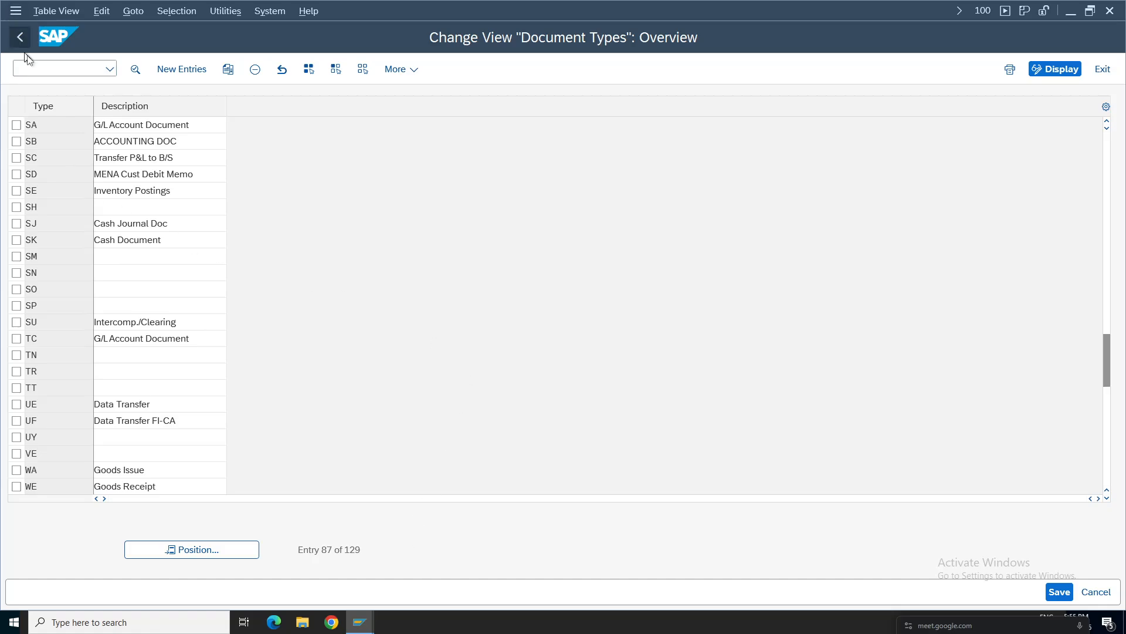
pyautogui.click(20, 37)
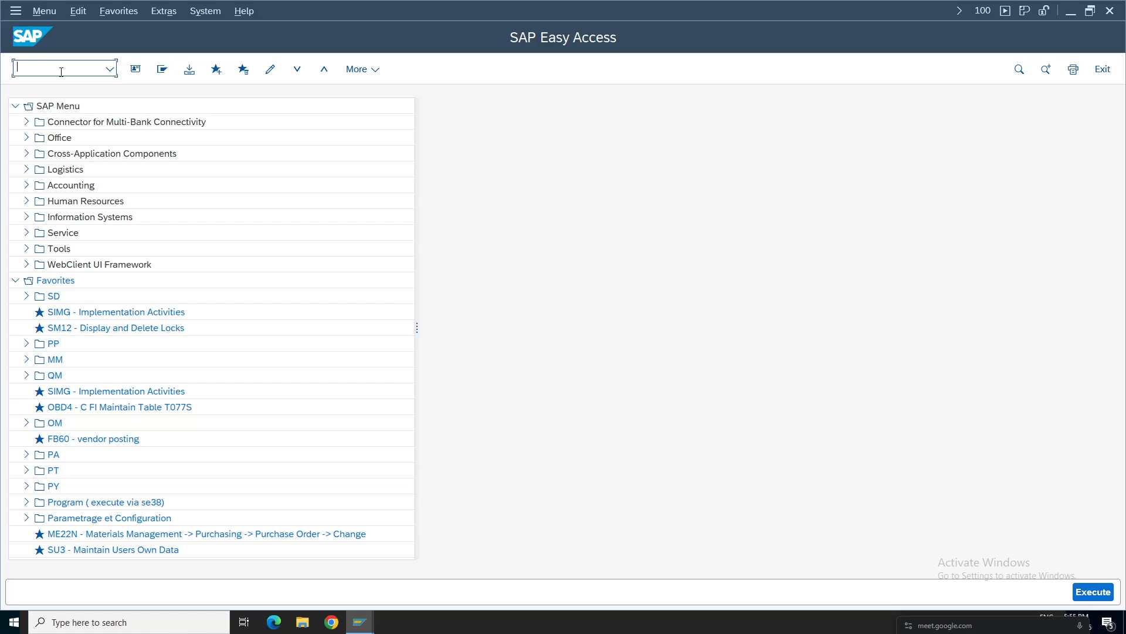
pyautogui.click(360, 622)
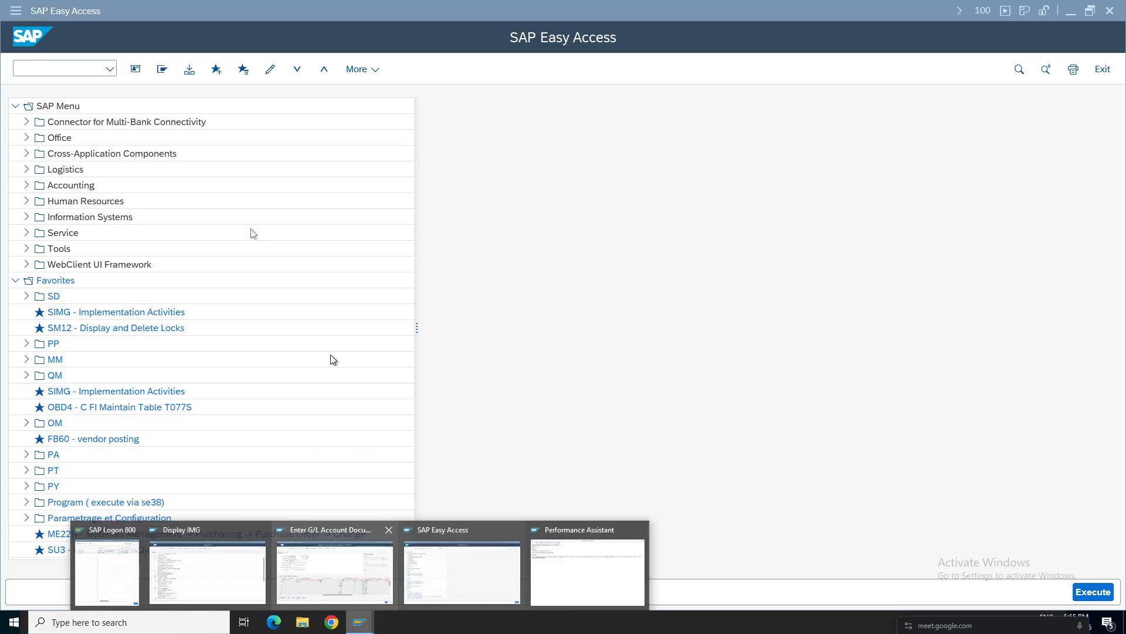
pyautogui.click(76, 69)
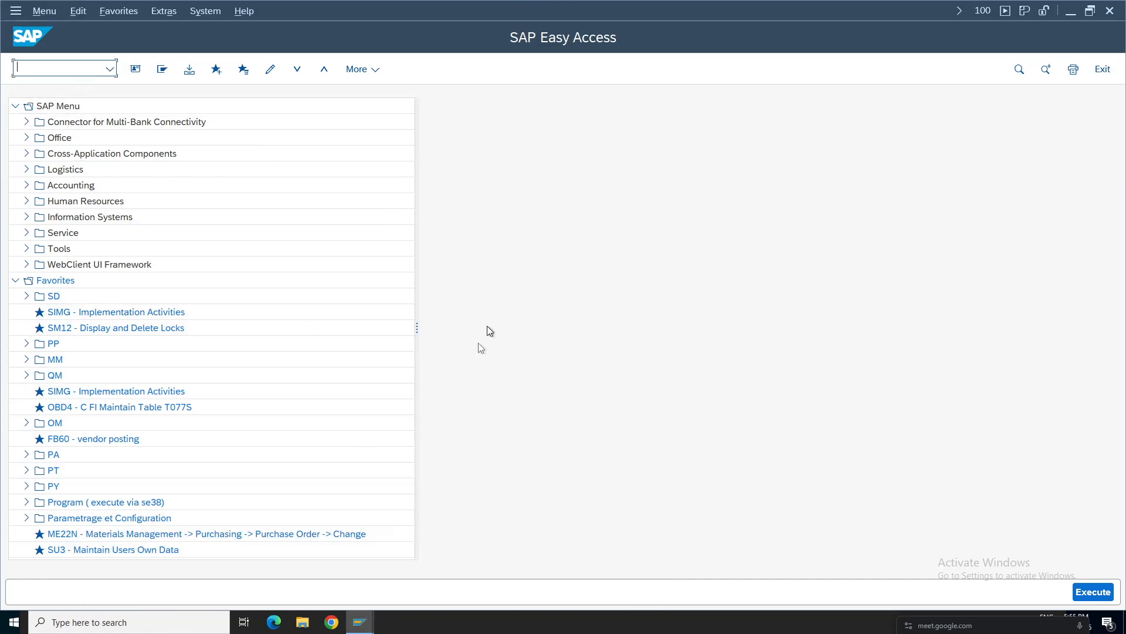
# Step: Switch to the Display IMG session and select Define Tolerance Groups for Employees under General Ledger Accounting > Business Transactions > Open Item Clearing > Clearing Differences
pyautogui.click(360, 621)
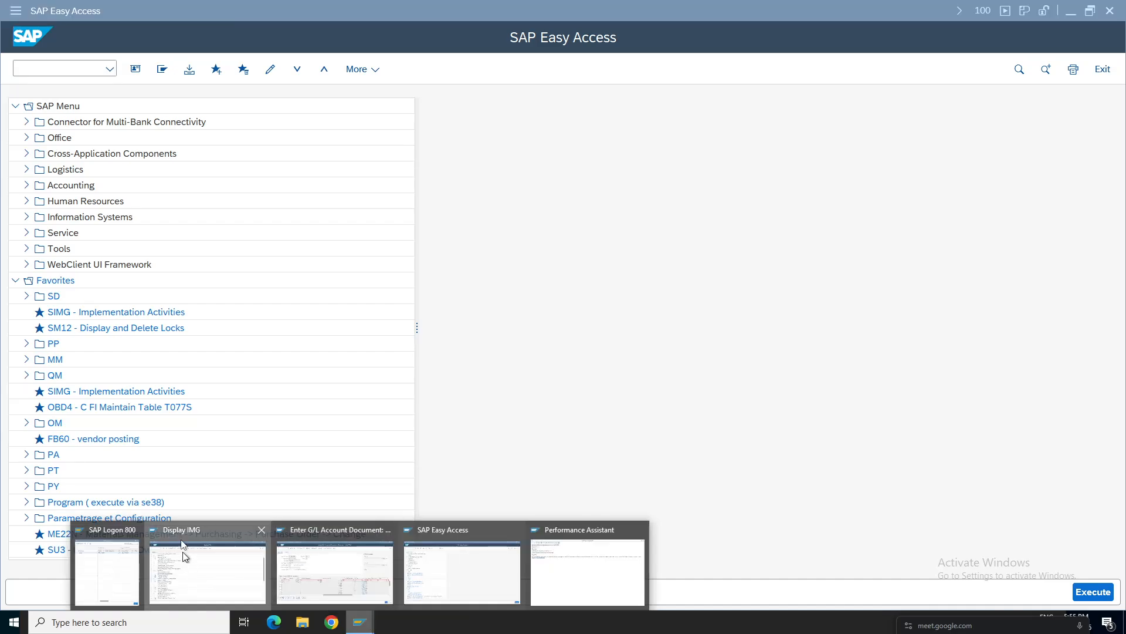
pyautogui.click(184, 557)
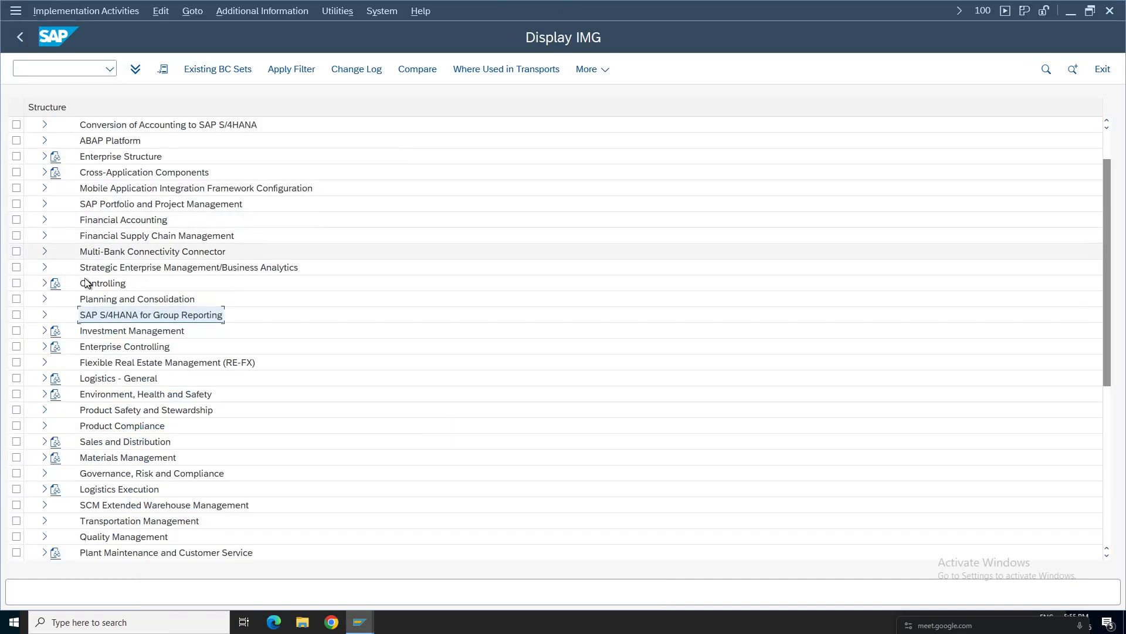
pyautogui.click(44, 220)
pyautogui.click(56, 251)
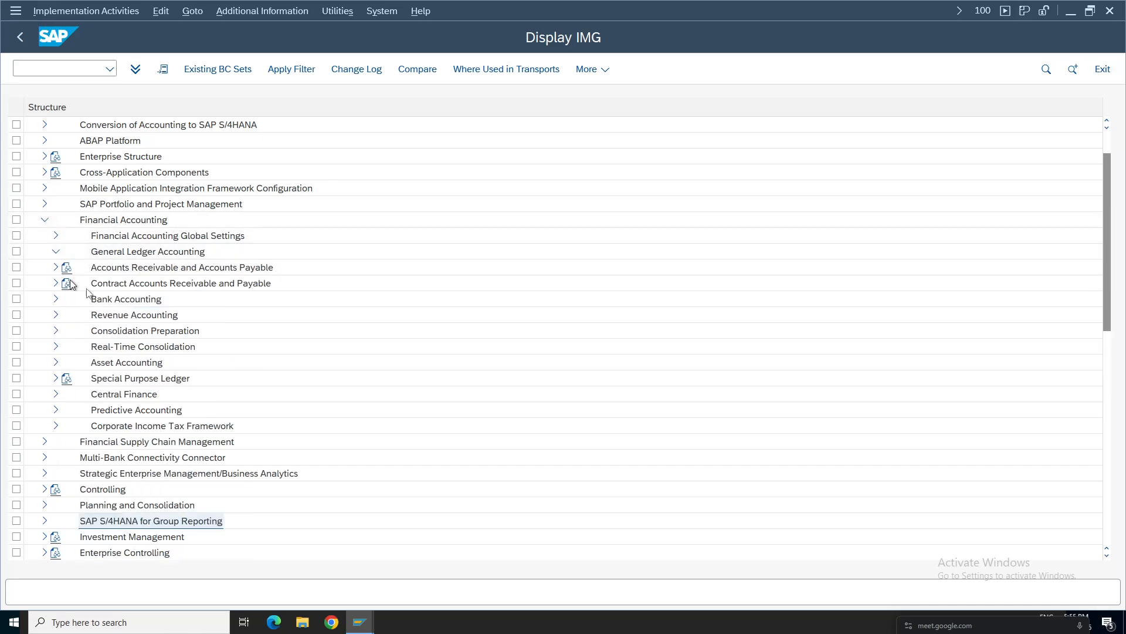
pyautogui.click(67, 283)
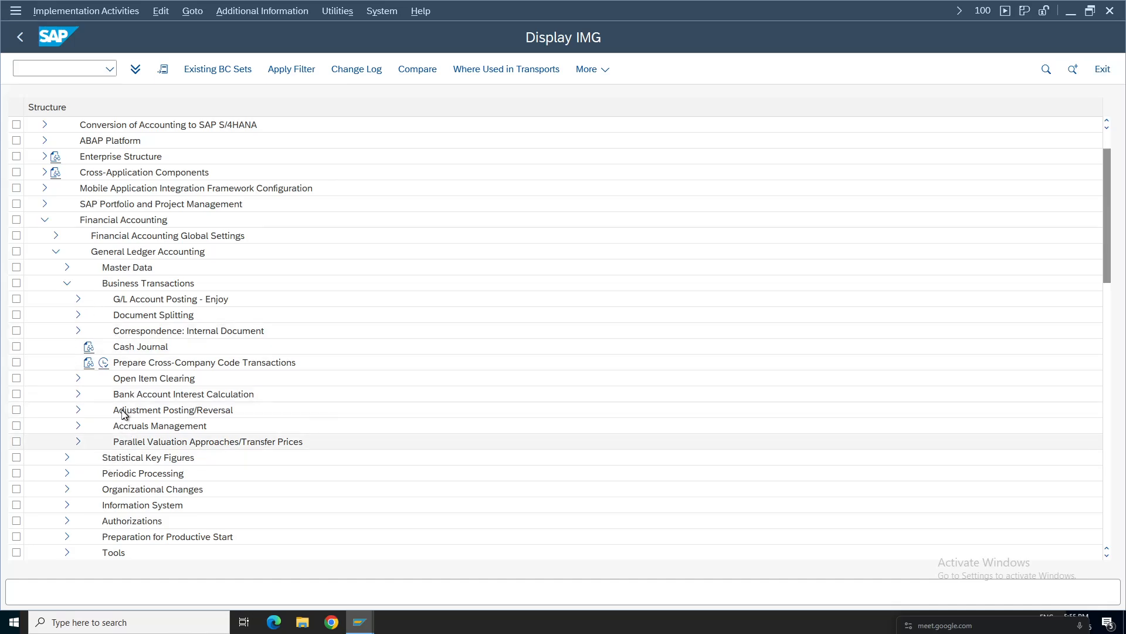
pyautogui.click(77, 379)
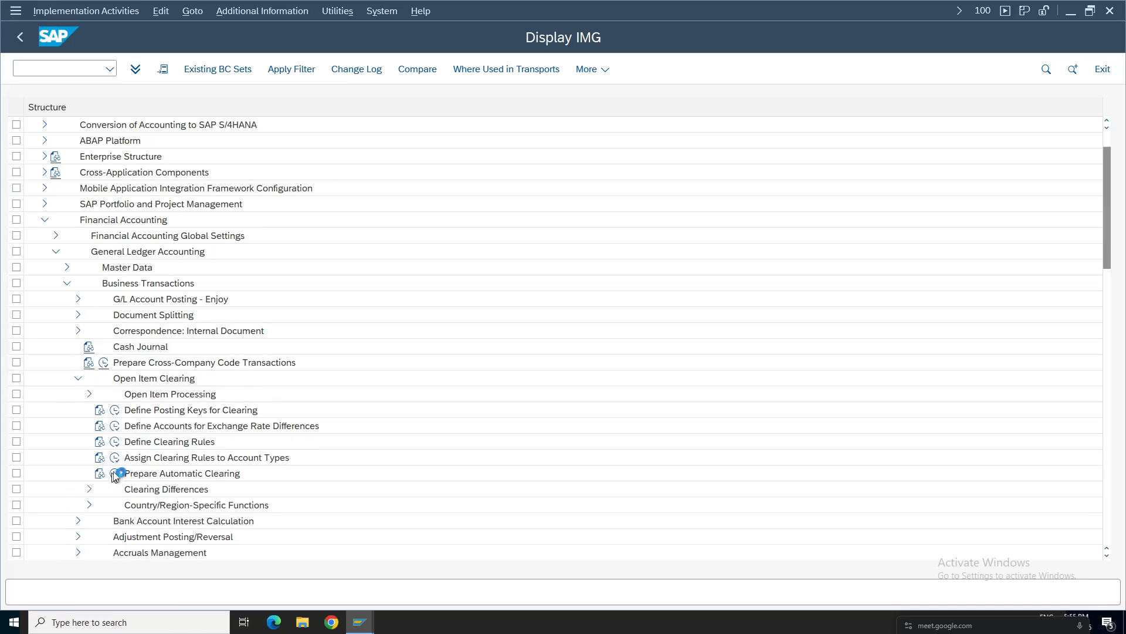
pyautogui.click(89, 489)
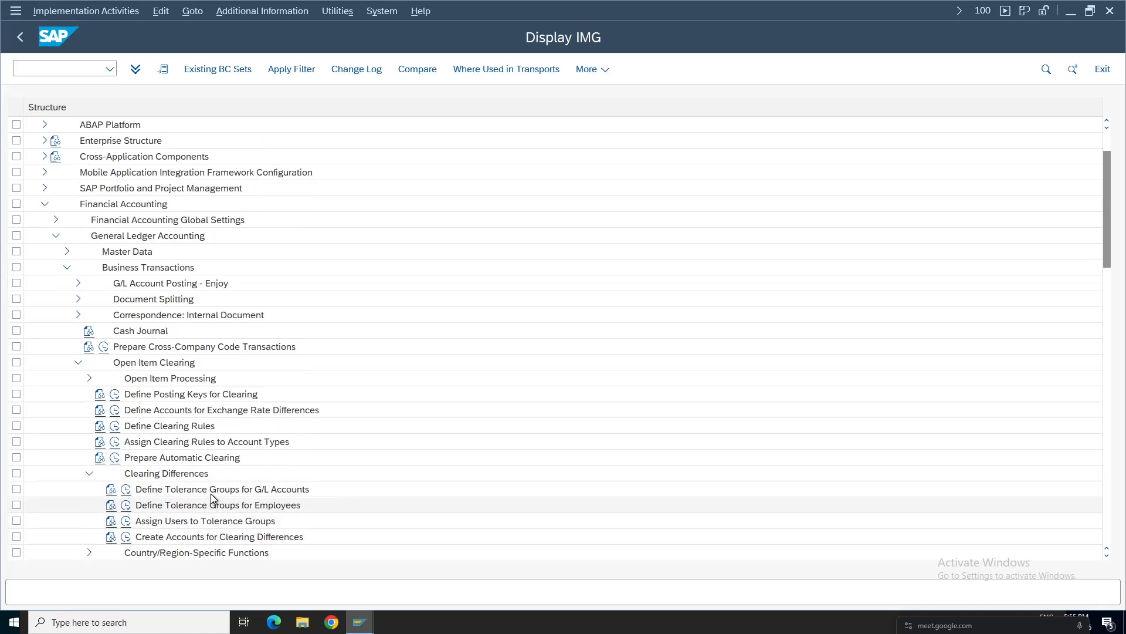
pyautogui.click(287, 490)
pyautogui.click(211, 506)
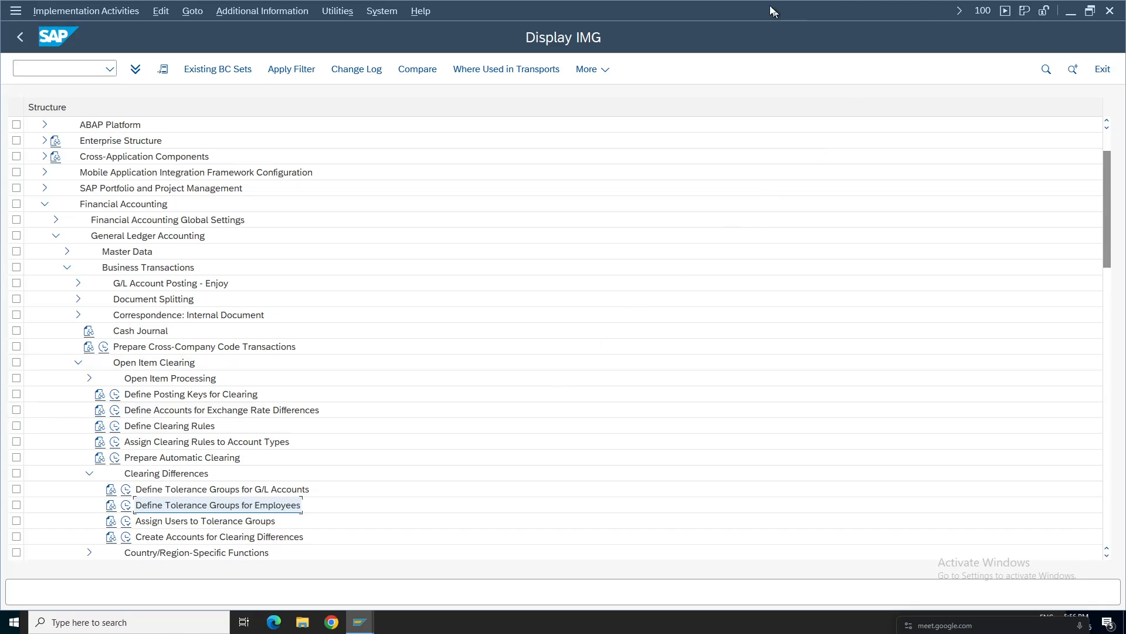
# Step: Switch to the Google Sheets working notes and enter KR with 19 and KZ with 17 in cells B115:C116 of Sheet10
pyautogui.moveTo(622, 5)
pyautogui.click(660, 10)
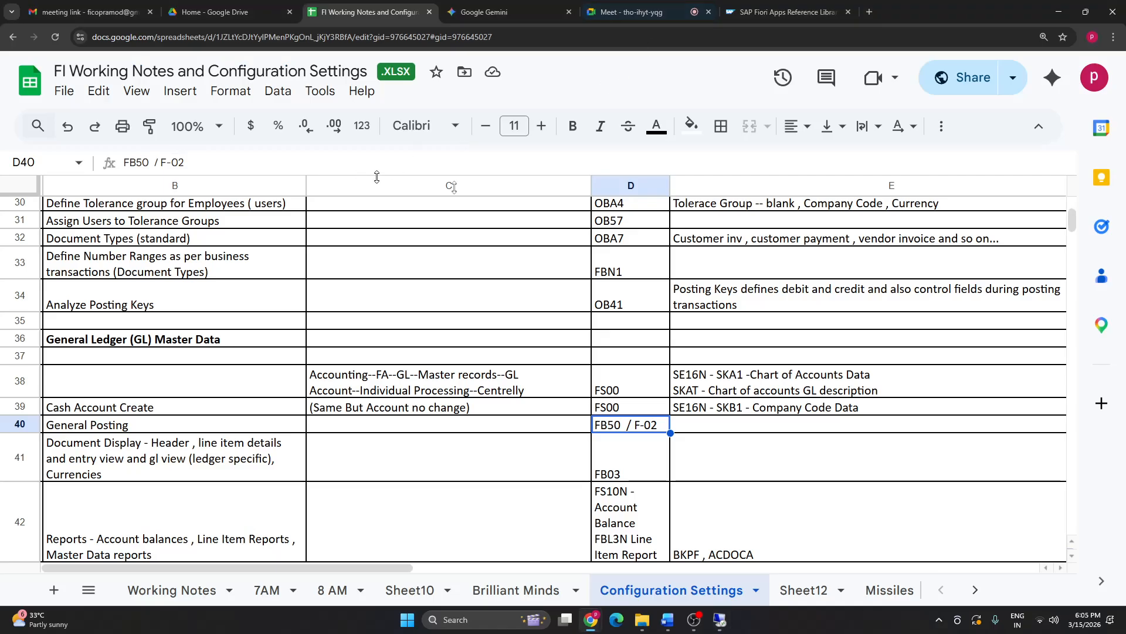
pyautogui.click(416, 594)
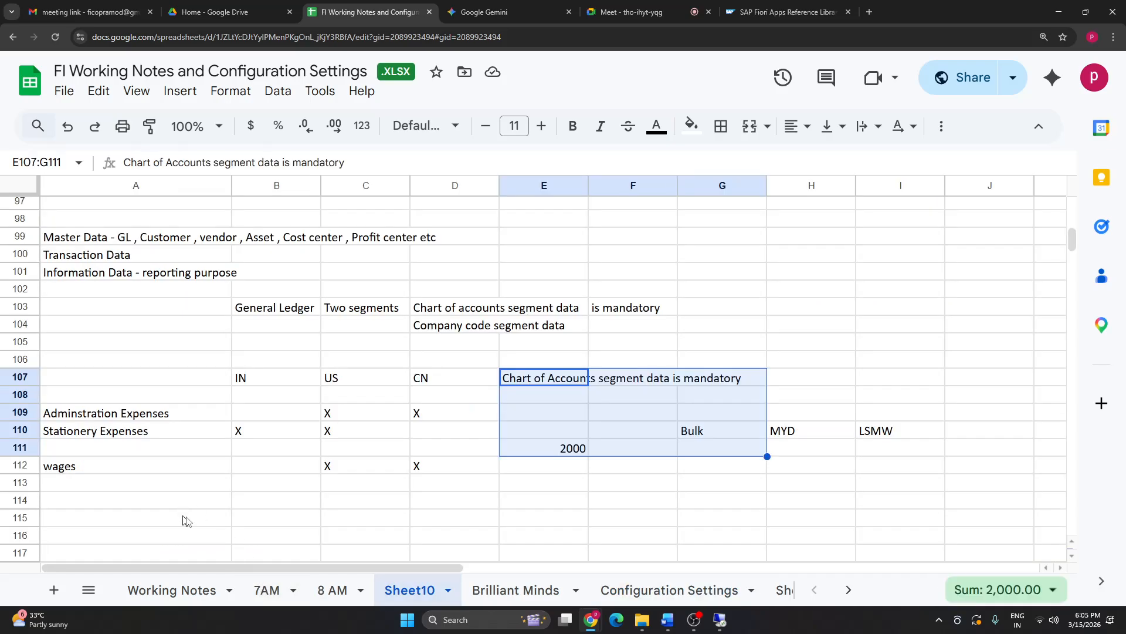
pyautogui.click(269, 510)
pyautogui.write('KR')
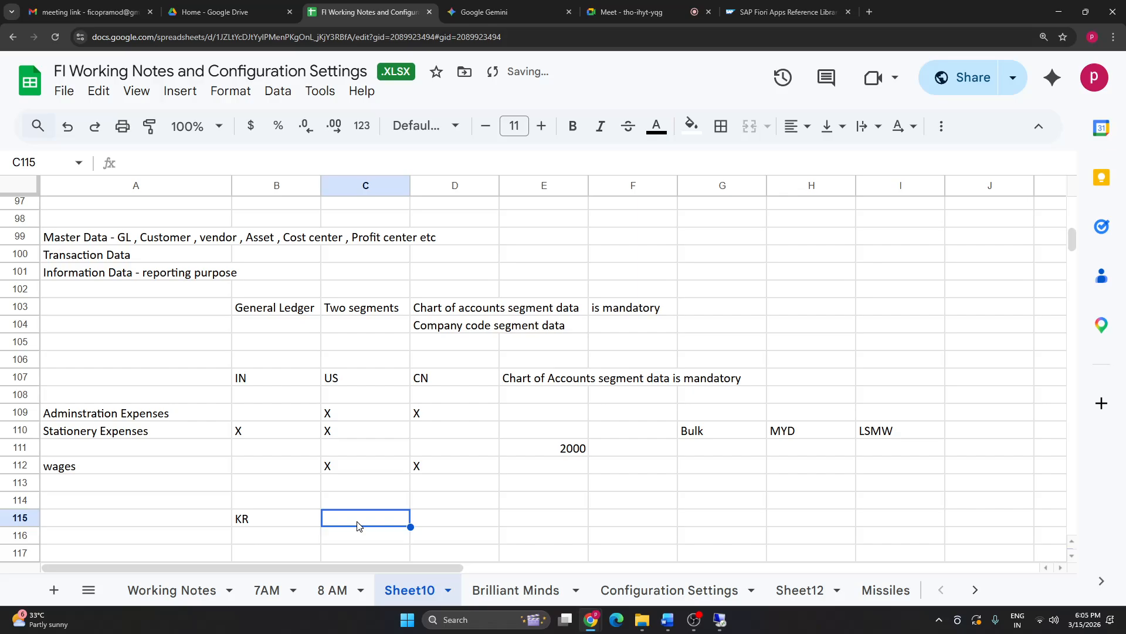
pyautogui.write('19')
pyautogui.click(270, 541)
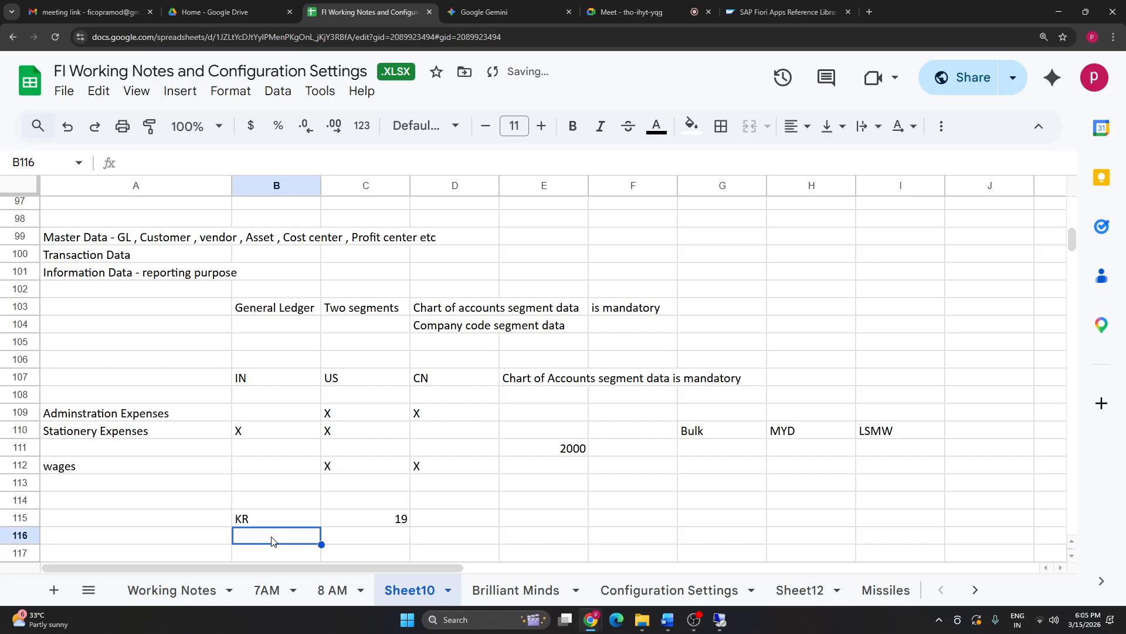
pyautogui.write('KZ')
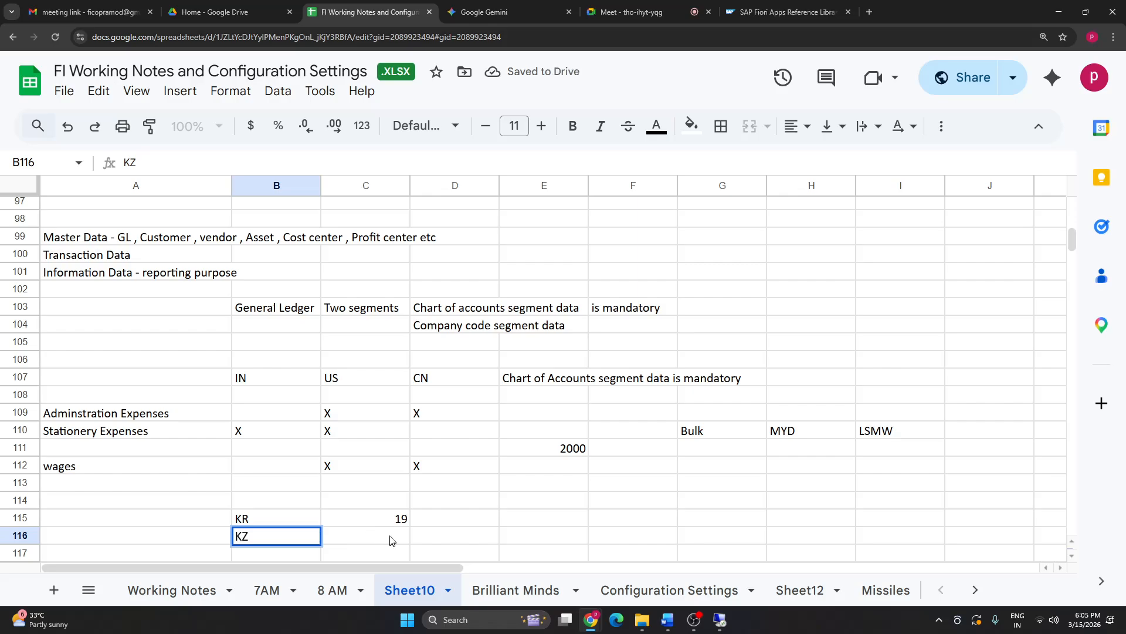
pyautogui.click(388, 534)
pyautogui.write('17')
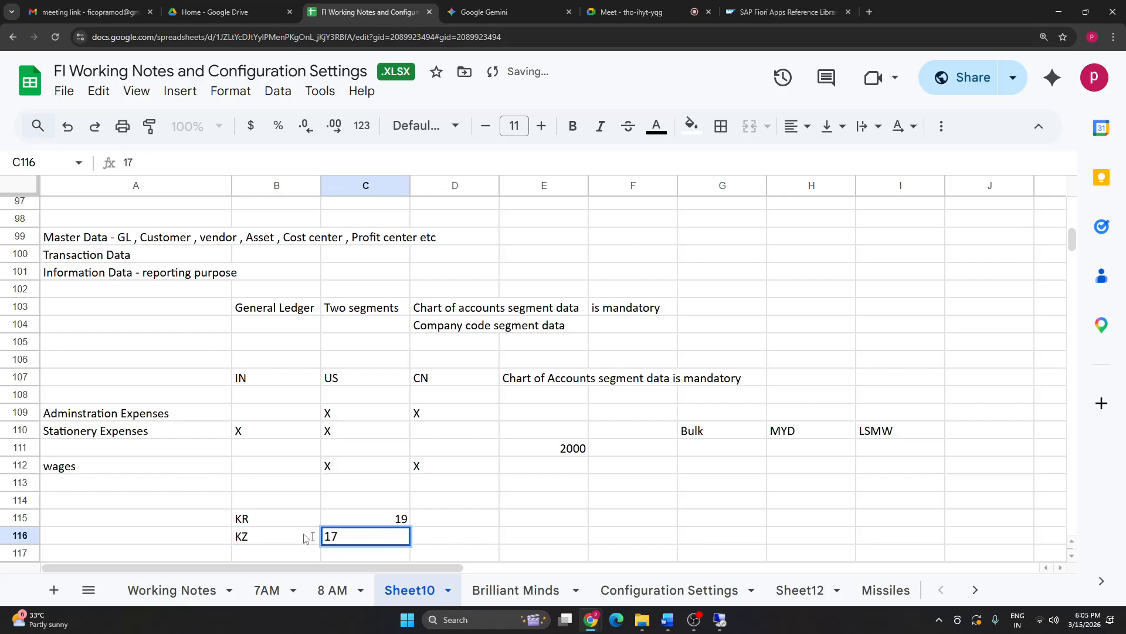
# Step: Enter TCSI in cell A114, above the document type rows
pyautogui.click(282, 504)
pyautogui.click(176, 503)
pyautogui.write('TC')
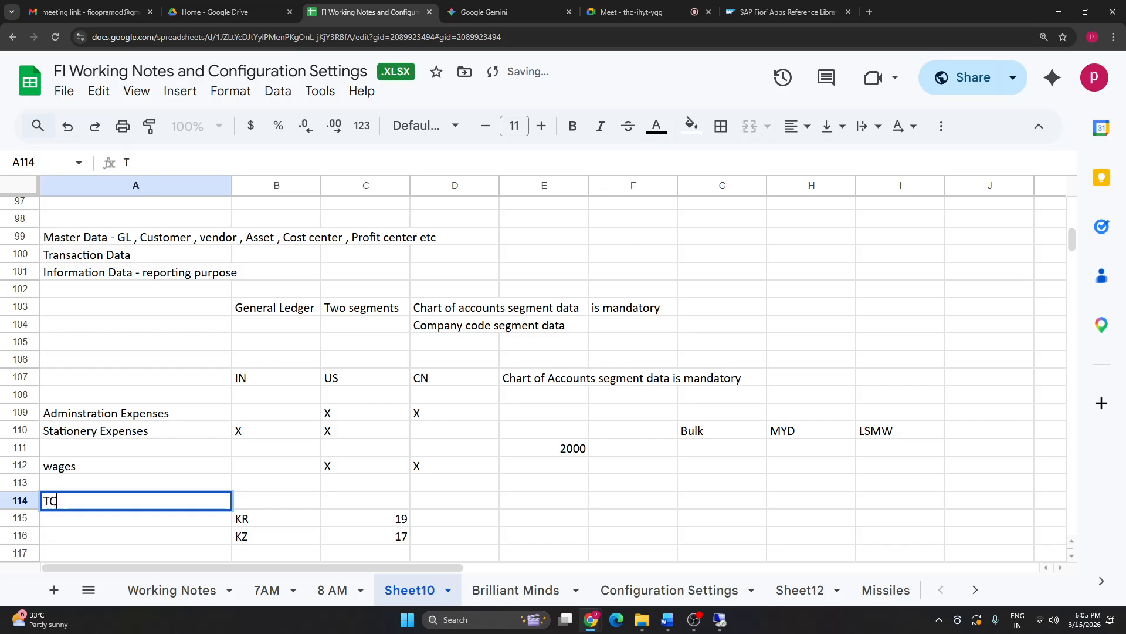
pyautogui.write('SI')
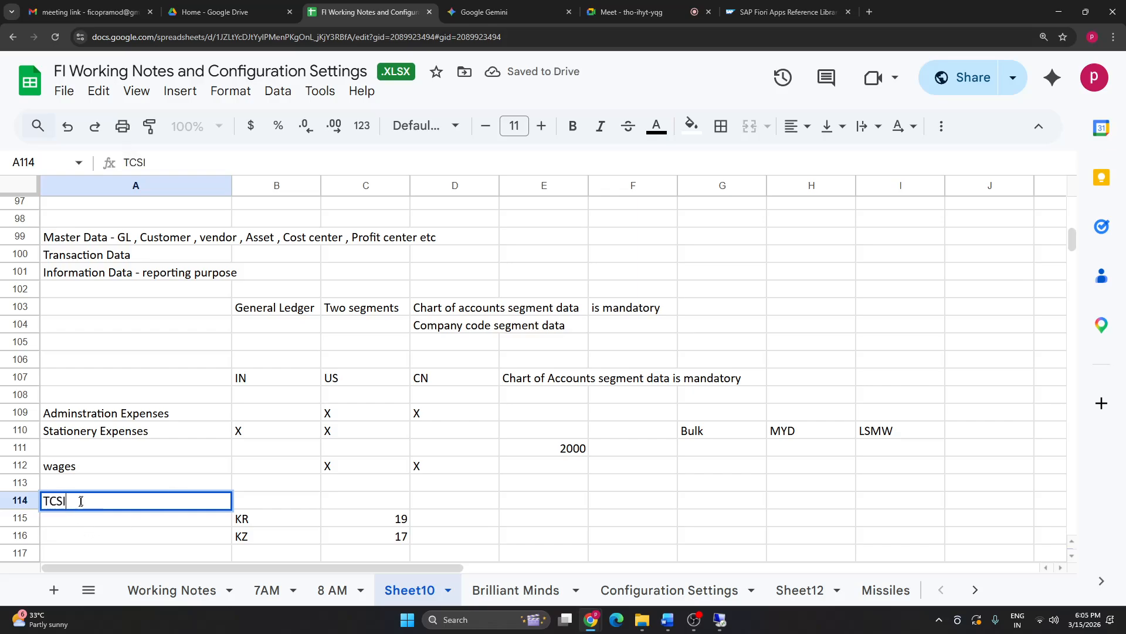
pyautogui.moveTo(81, 501); pyautogui.dragTo(16, 505)
pyautogui.moveTo(96, 502); pyautogui.dragTo(29, 503)
pyautogui.click(66, 520)
pyautogui.doubleClick(70, 503)
# Step: Describe TCSI in row 114 with "Tata Consultancy services" in B114 and "company code" in D114
pyautogui.click(261, 499)
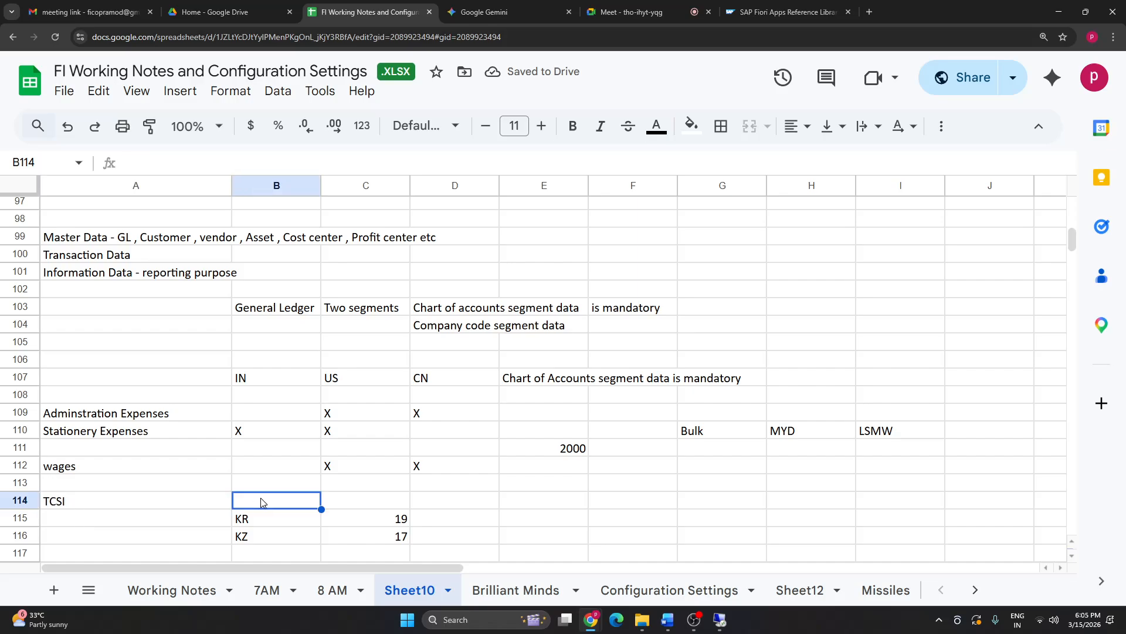
pyautogui.write('Tata')
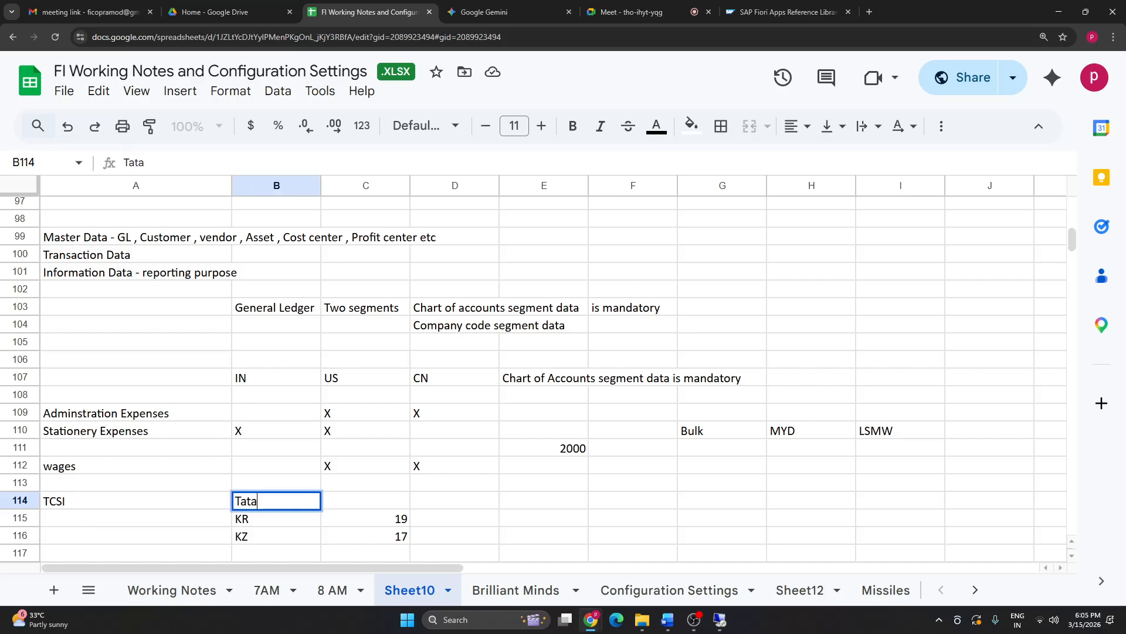
pyautogui.write(' Consultancy services')
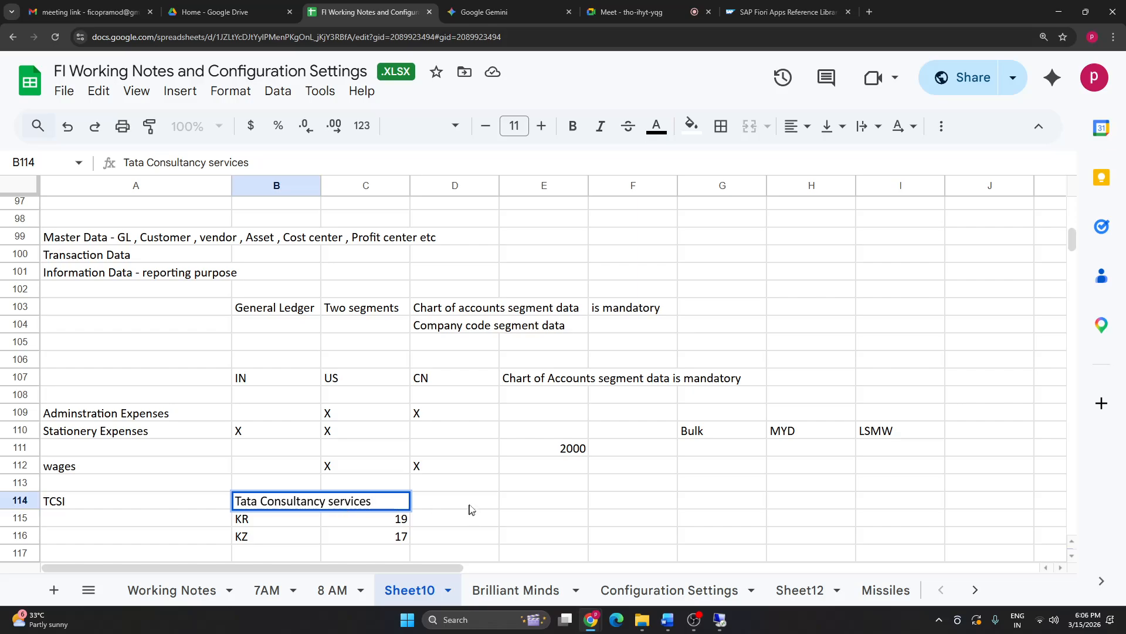
pyautogui.click(469, 508)
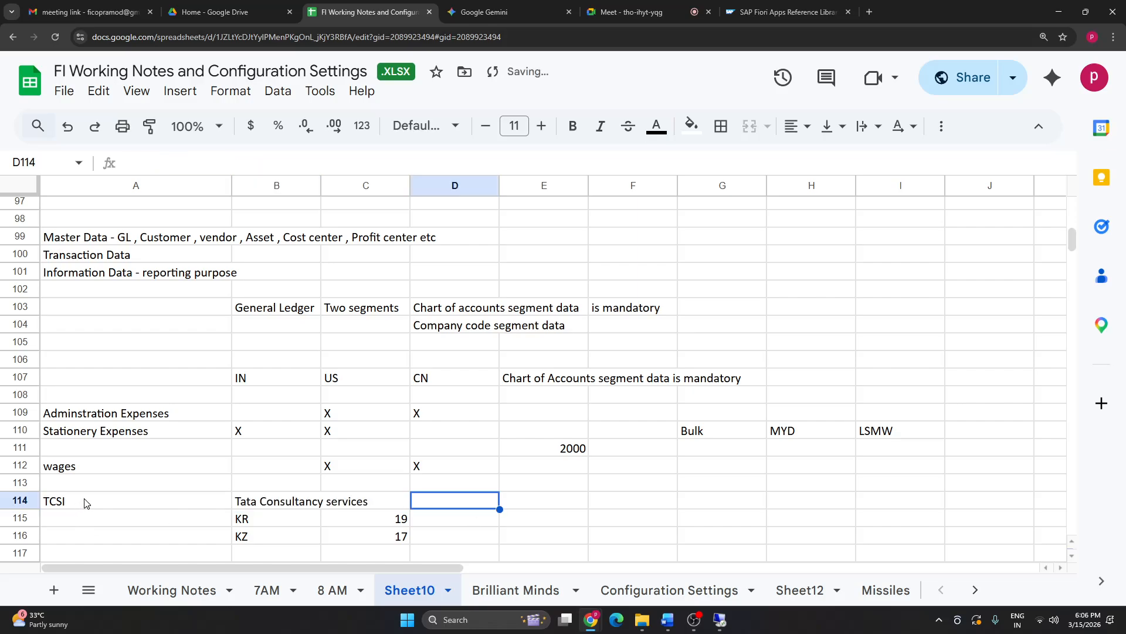
pyautogui.moveTo(82, 501); pyautogui.dragTo(410, 507)
pyautogui.click(441, 499)
pyautogui.write('com')
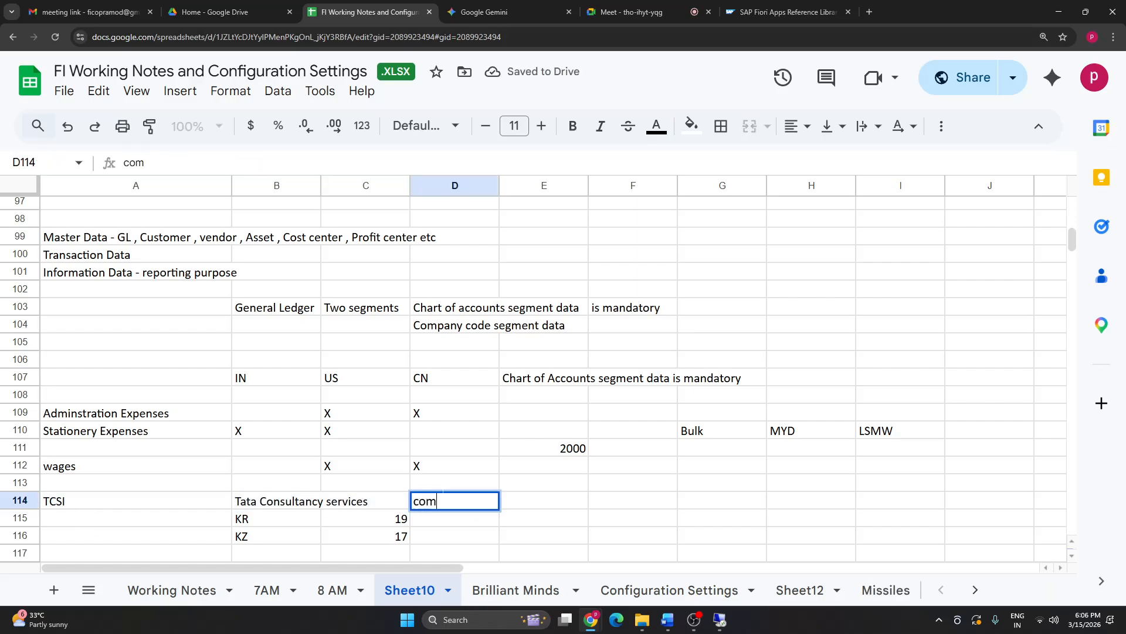
pyautogui.write('pany code')
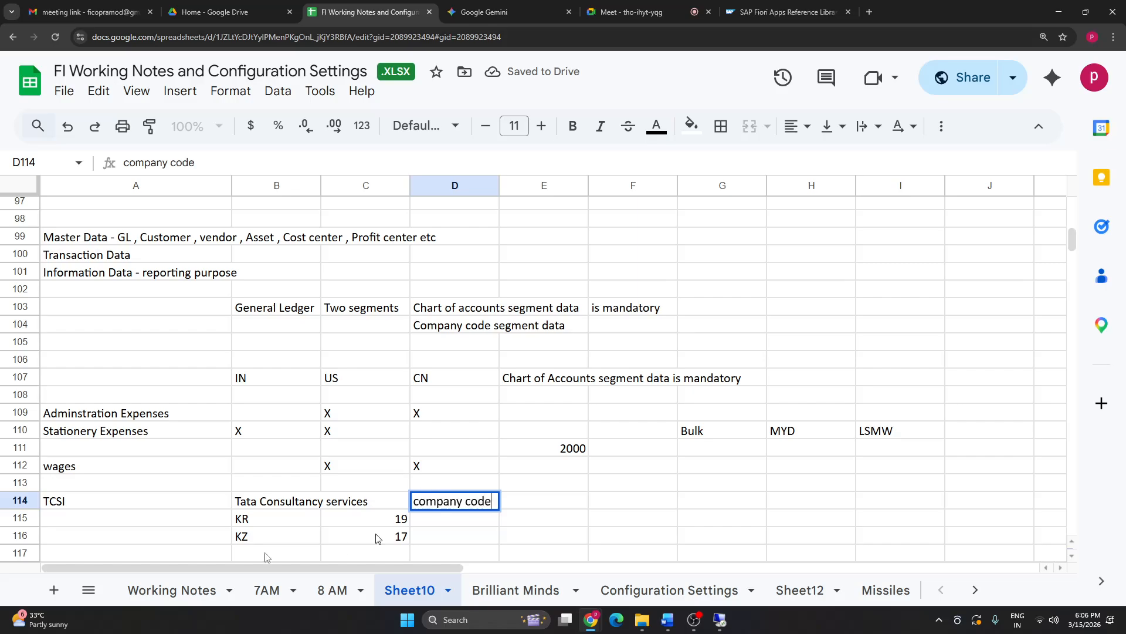
# Step: Add document type SA in B117 with number range 01 stored as text in C117
pyautogui.click(87, 511)
pyautogui.doubleClick(88, 510)
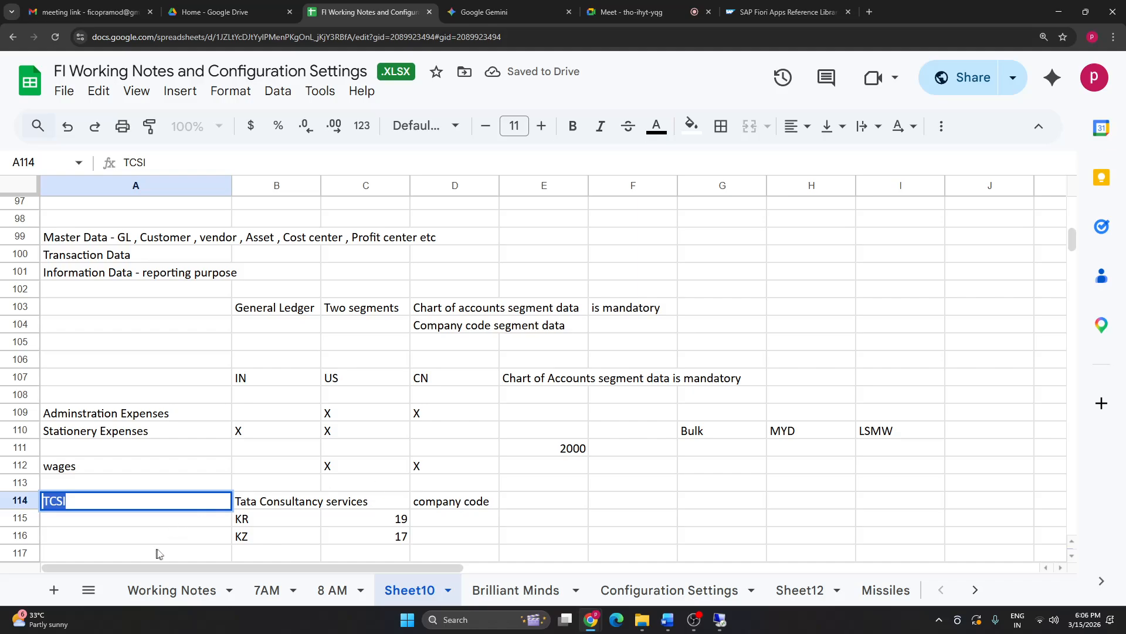
pyautogui.click(285, 555)
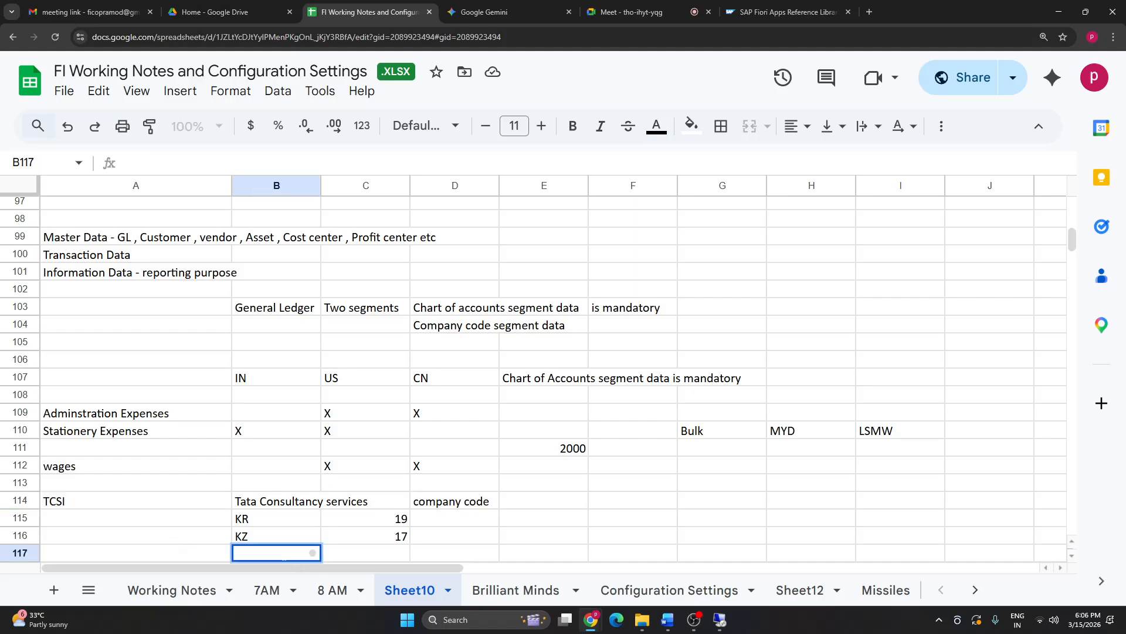
pyautogui.click(548, 504)
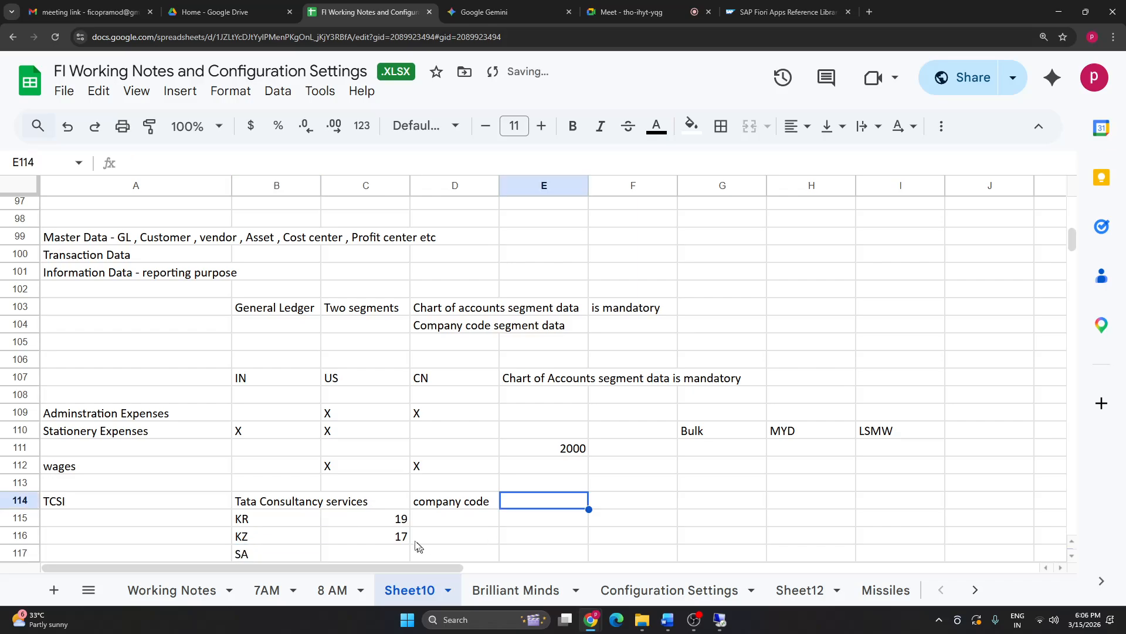
pyautogui.click(387, 557)
pyautogui.write('01')
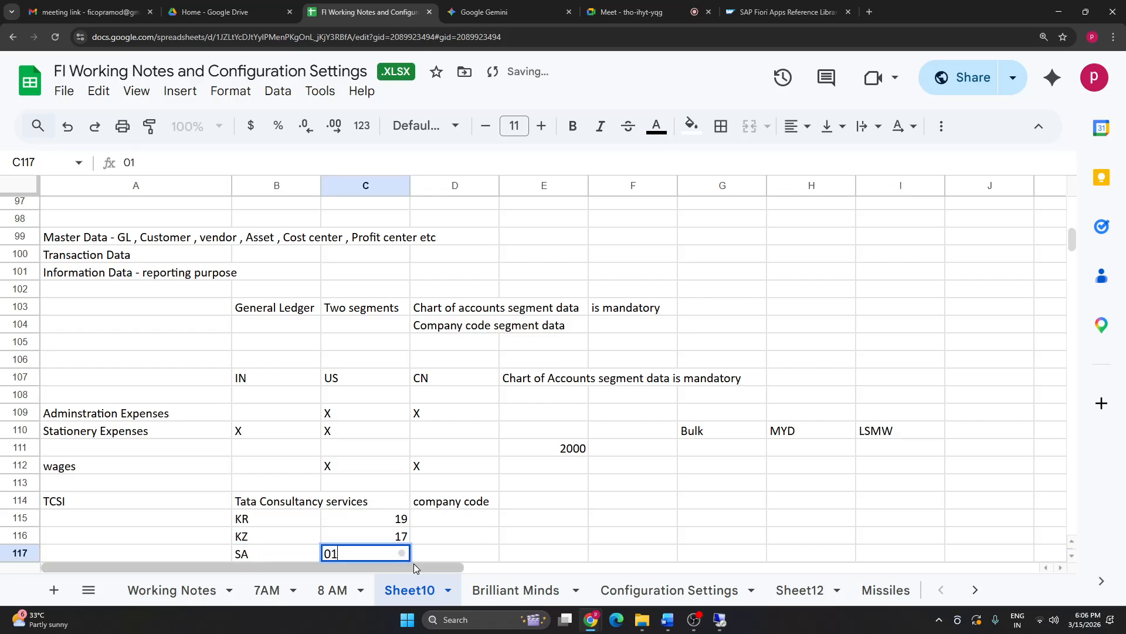
pyautogui.click(651, 519)
pyautogui.click(554, 533)
pyautogui.doubleClick(393, 553)
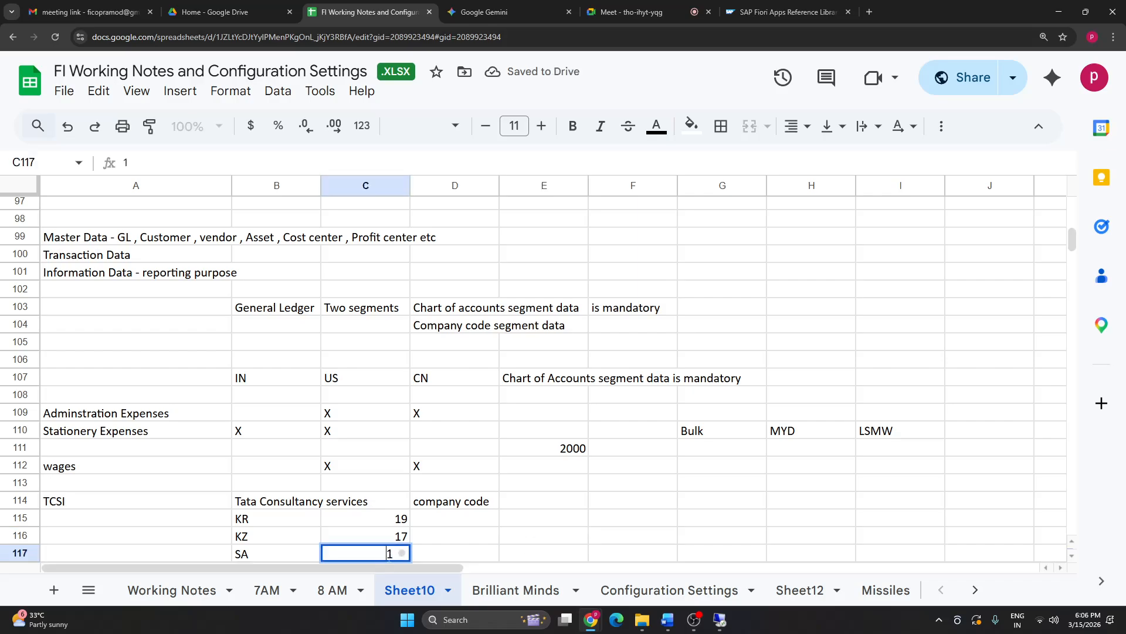
pyautogui.write("'0")
pyautogui.click(546, 556)
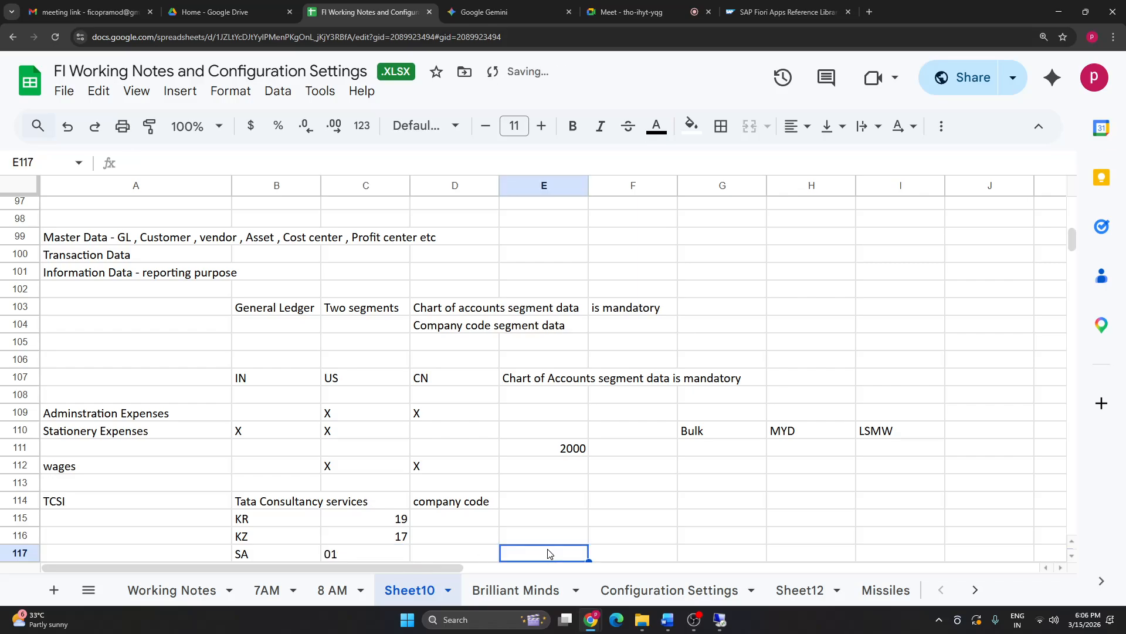
# Step: Complete the SA row with a number interval of 1 in D117 and 100 in E117
pyautogui.press('Down')
pyautogui.press('Down')
pyautogui.press('Down')
pyautogui.press('Down')
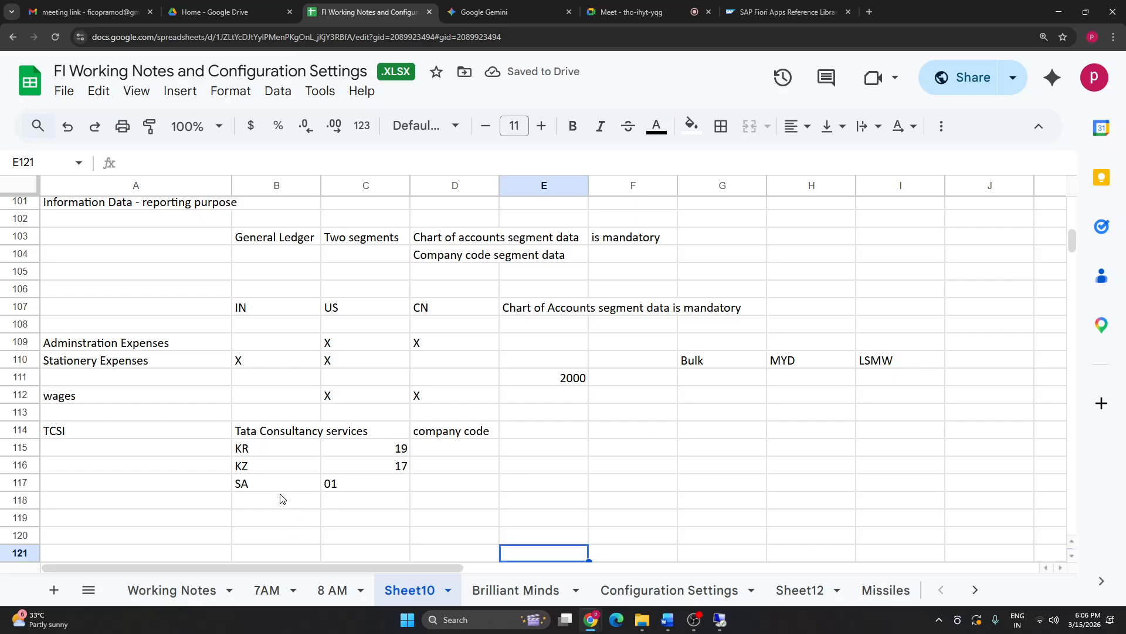
pyautogui.click(282, 489)
pyautogui.click(525, 490)
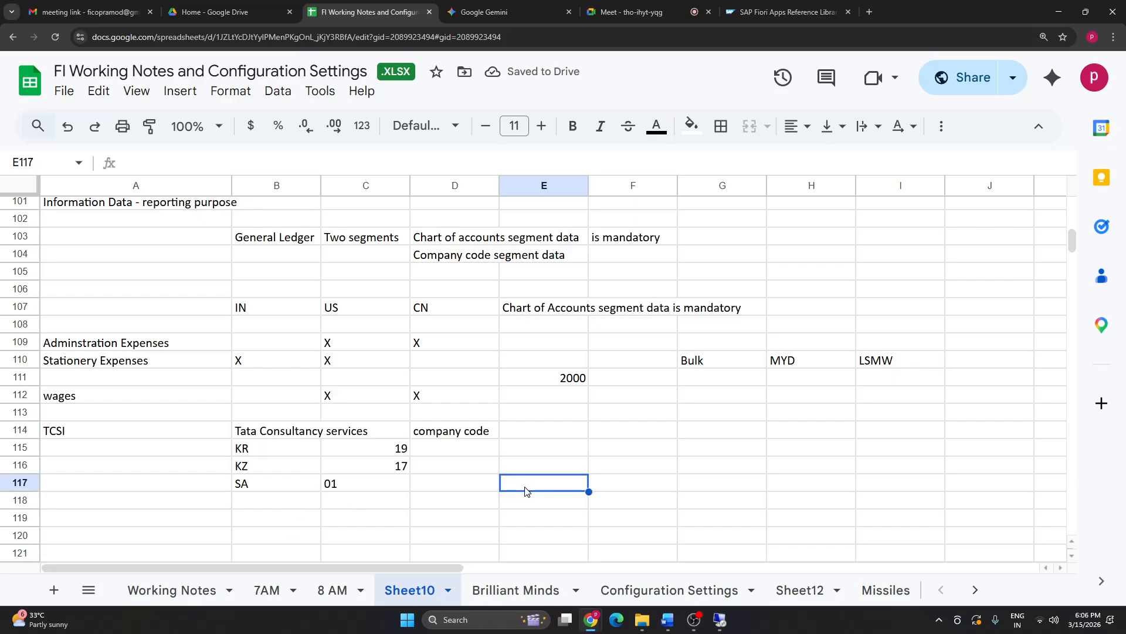
pyautogui.click(359, 487)
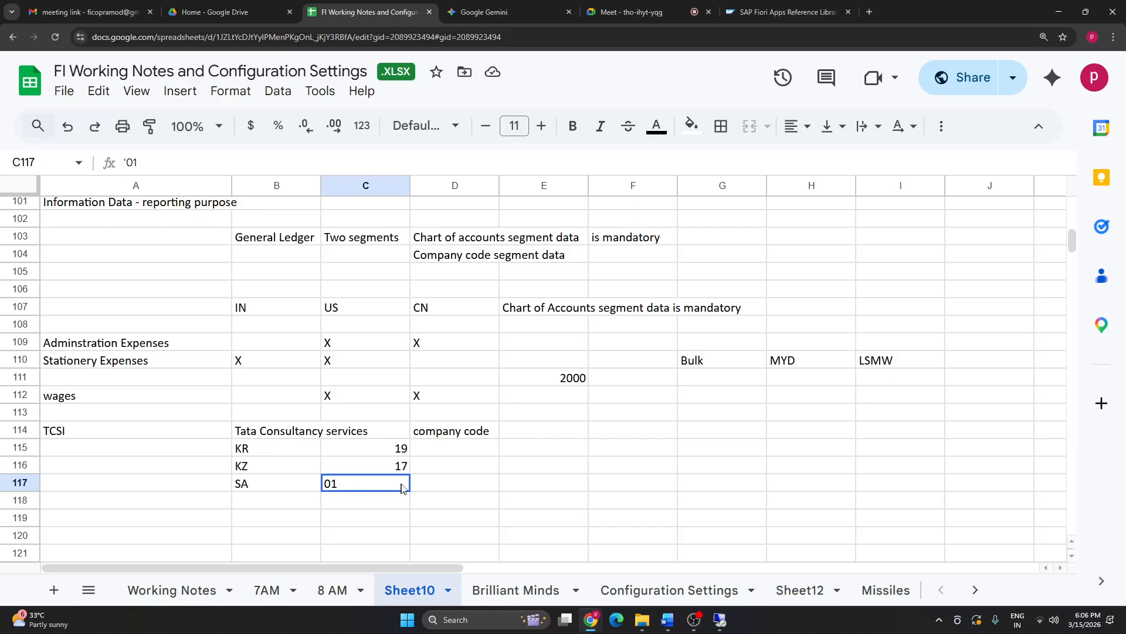
pyautogui.keyDown('shift'); pyautogui.click(264, 495); pyautogui.keyUp('shift')
pyautogui.click(359, 485)
pyautogui.click(456, 490)
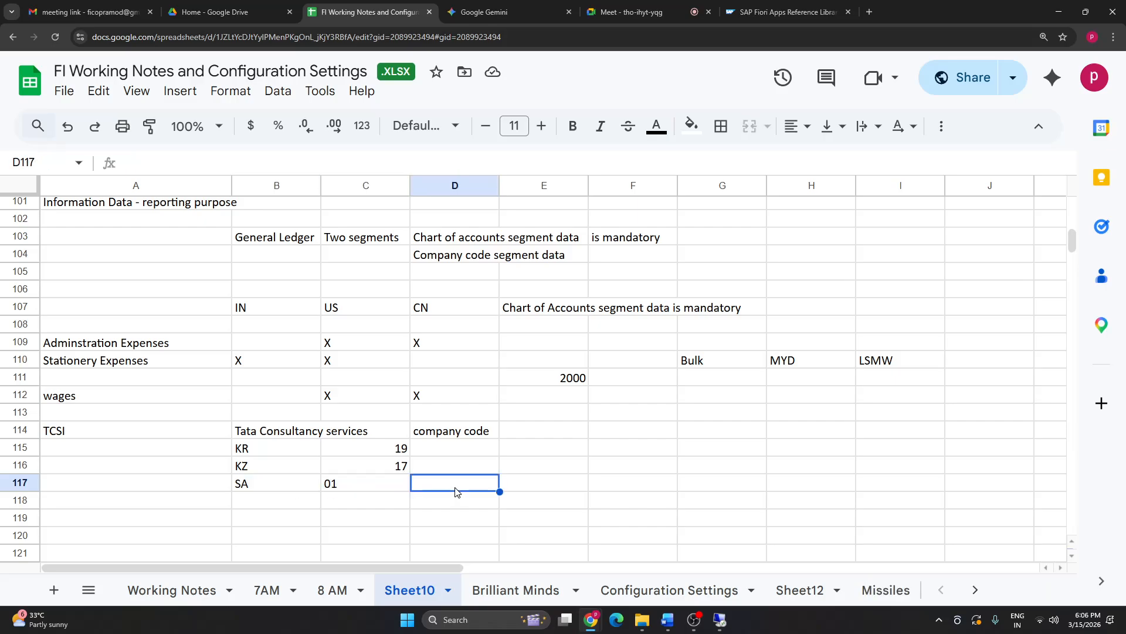
pyautogui.write('1')
pyautogui.click(549, 492)
pyautogui.write('1')
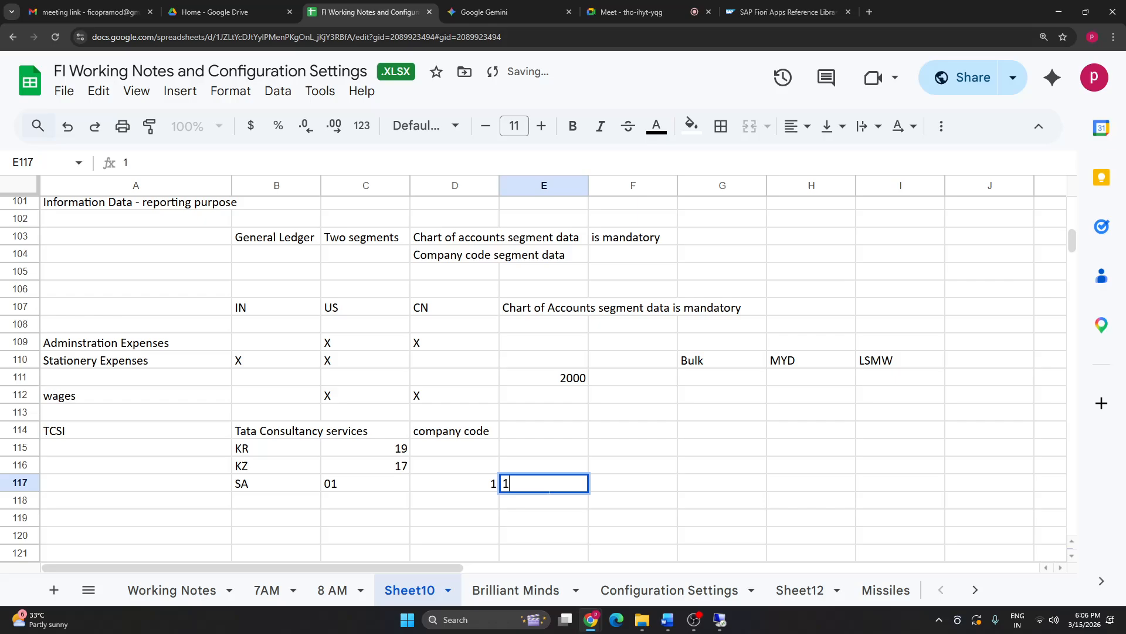
pyautogui.write('00')
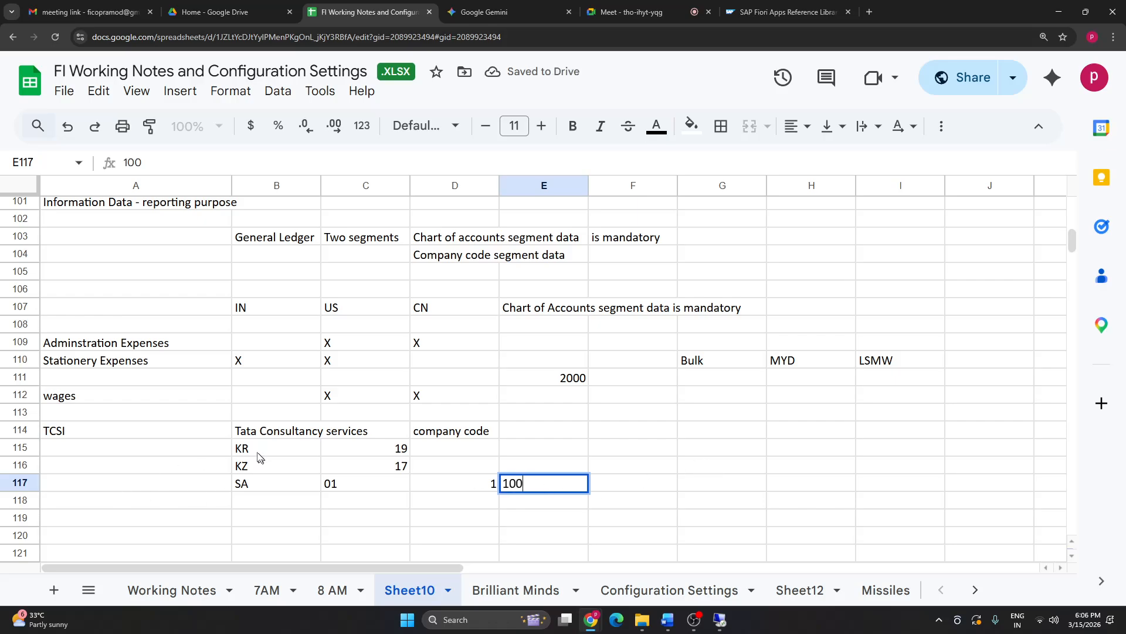
pyautogui.click(260, 455)
pyautogui.click(582, 483)
pyautogui.click(704, 470)
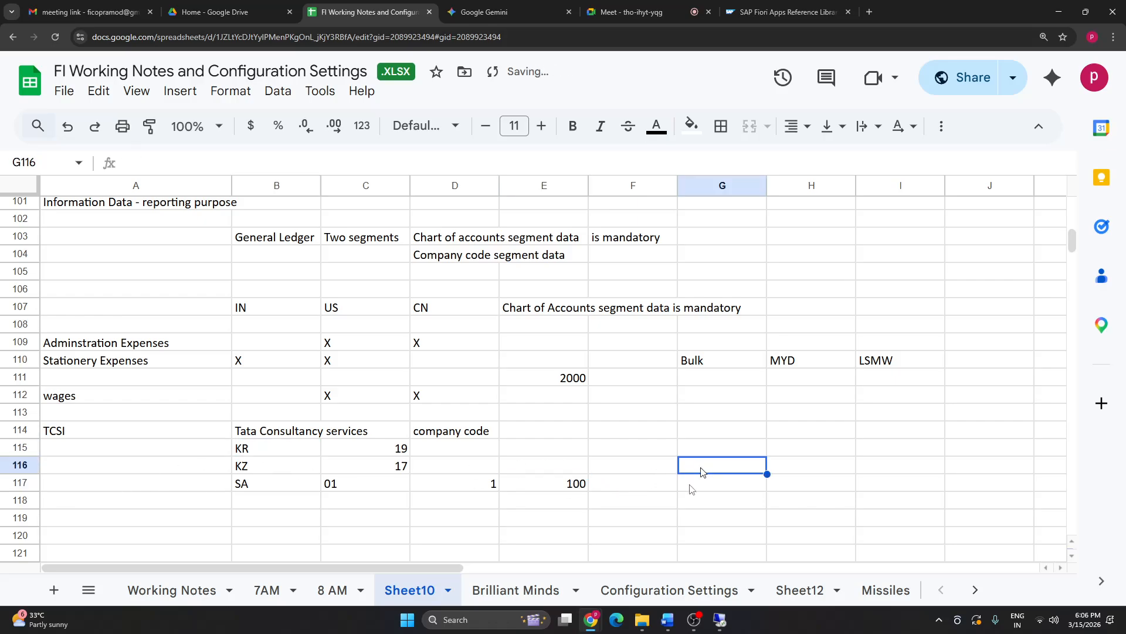
# Step: Switch back to SAP and trace the IMG path from Financial Accounting through Open Item Clearing and Clearing Differences to Define Tolerance Groups for Employees
pyautogui.click(719, 621)
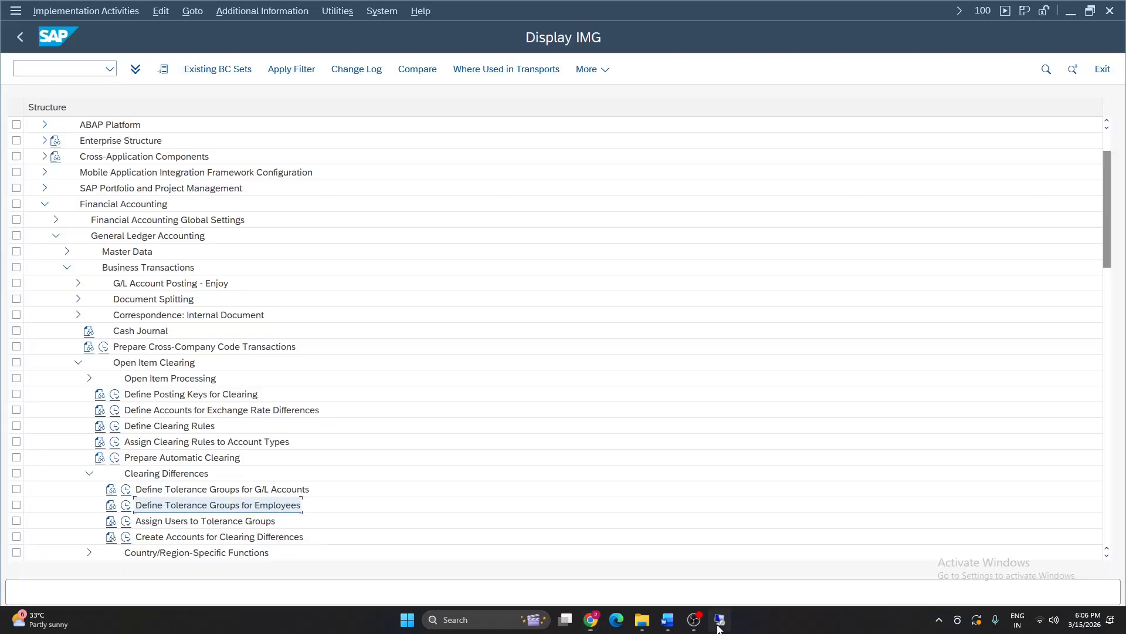
pyautogui.click(97, 204)
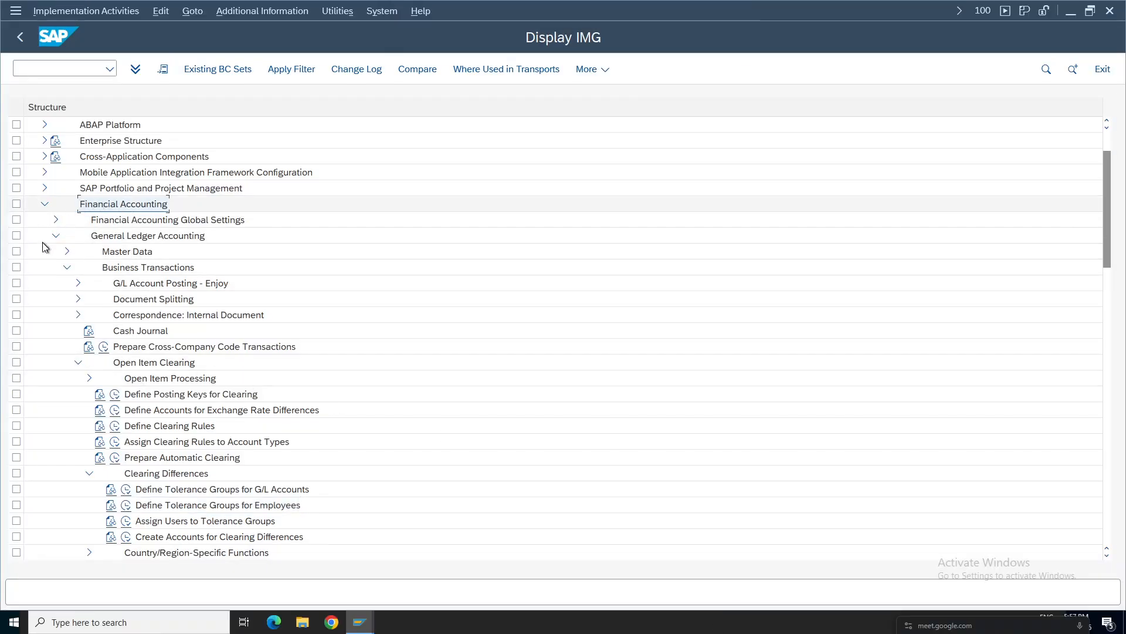
pyautogui.click(111, 237)
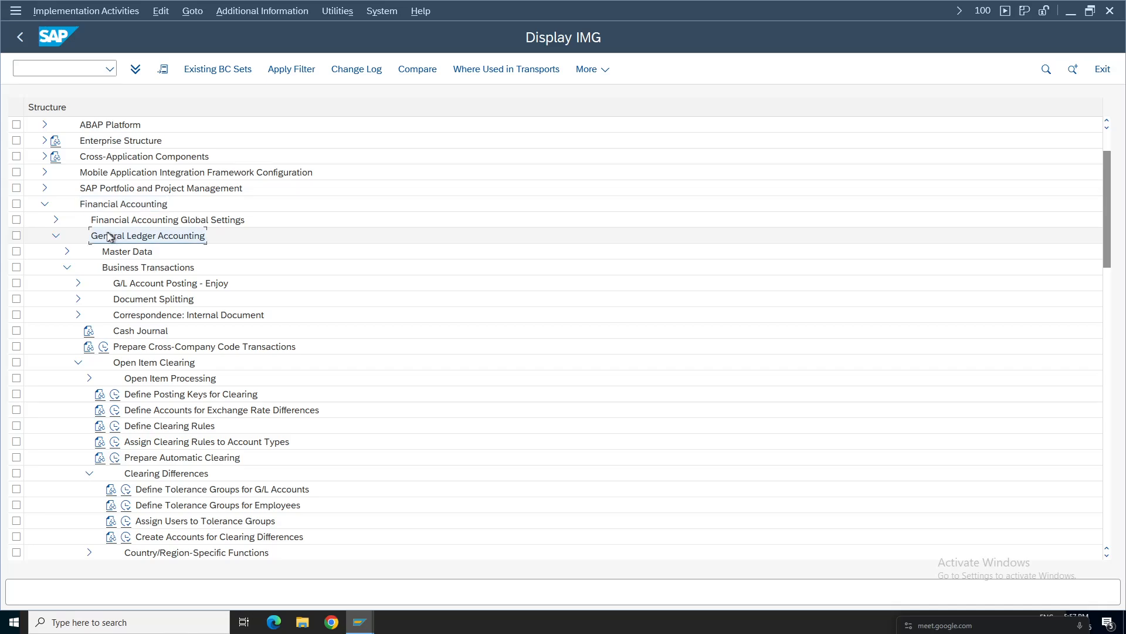
pyautogui.click(129, 269)
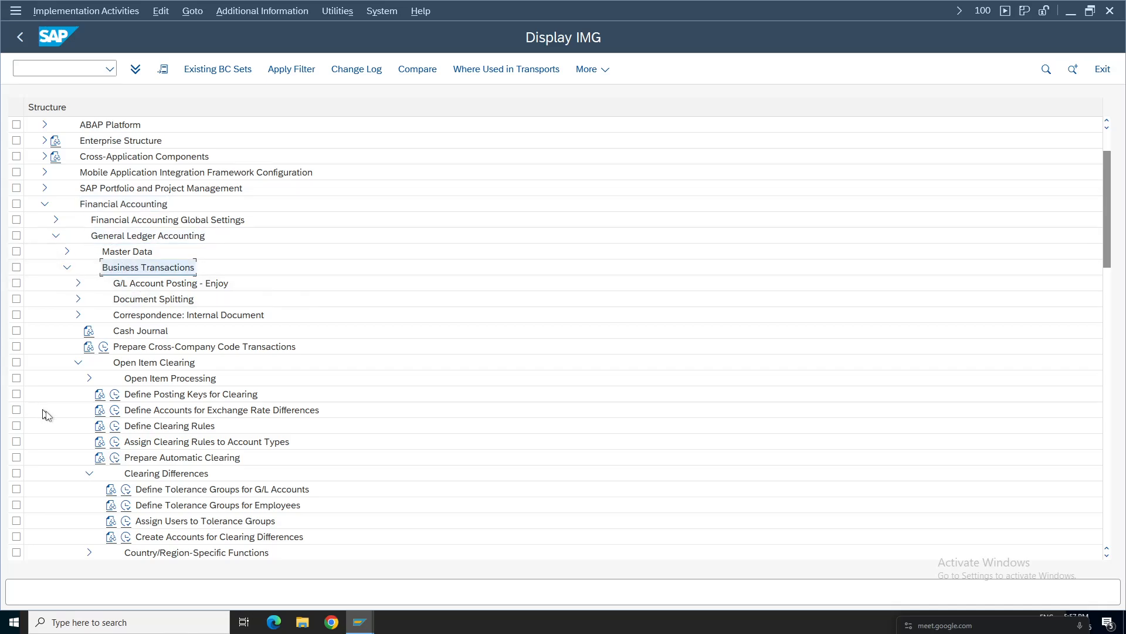
pyautogui.click(173, 363)
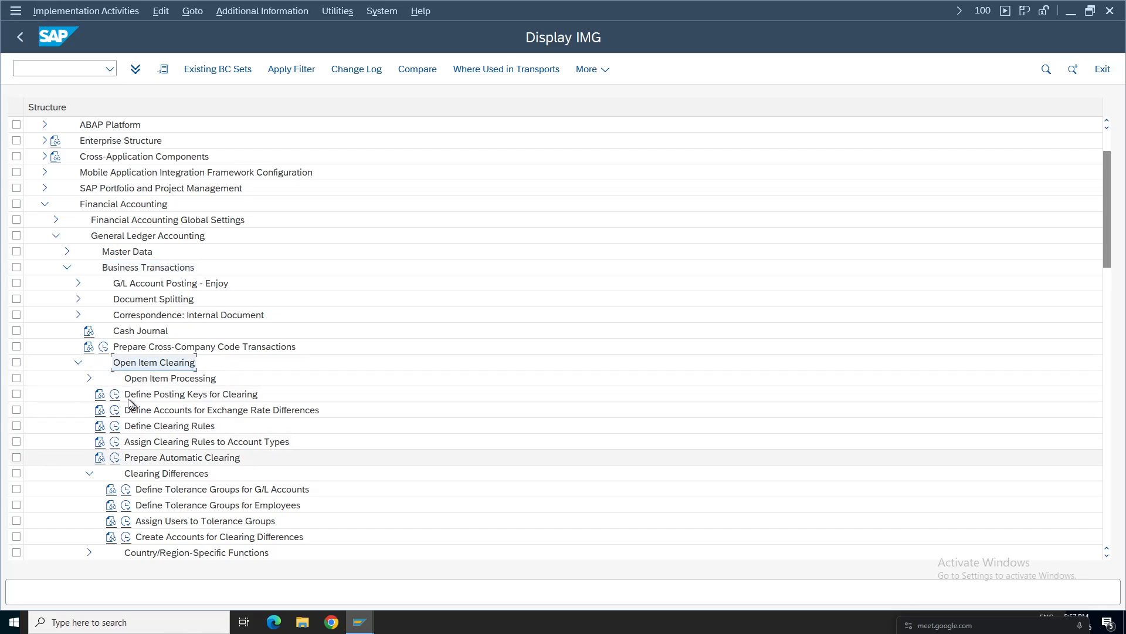
pyautogui.click(159, 475)
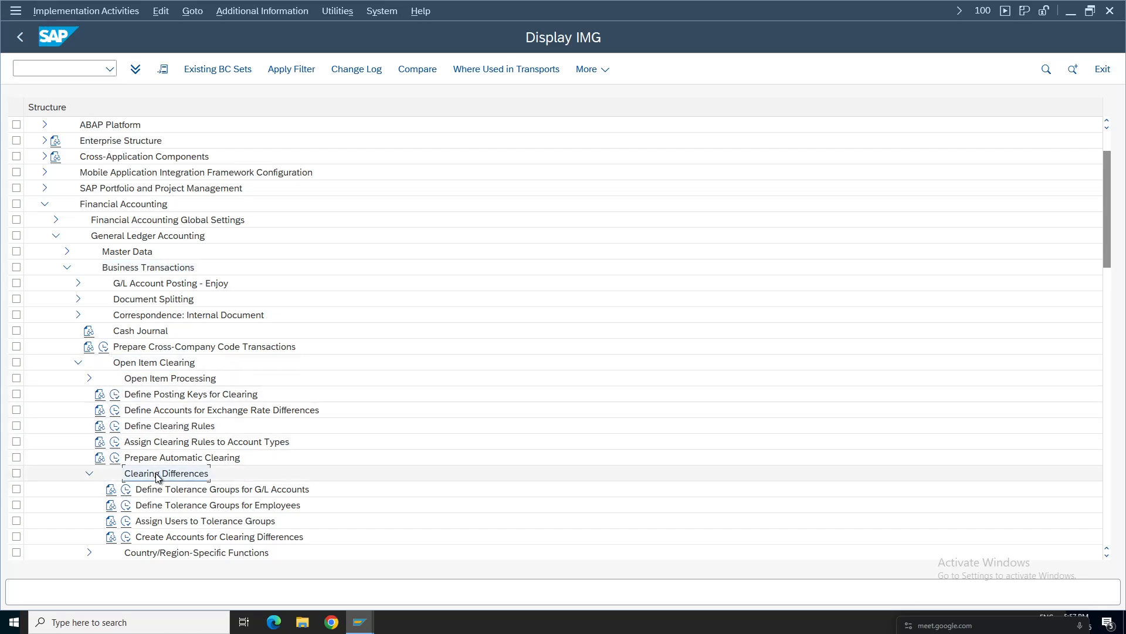
pyautogui.click(231, 507)
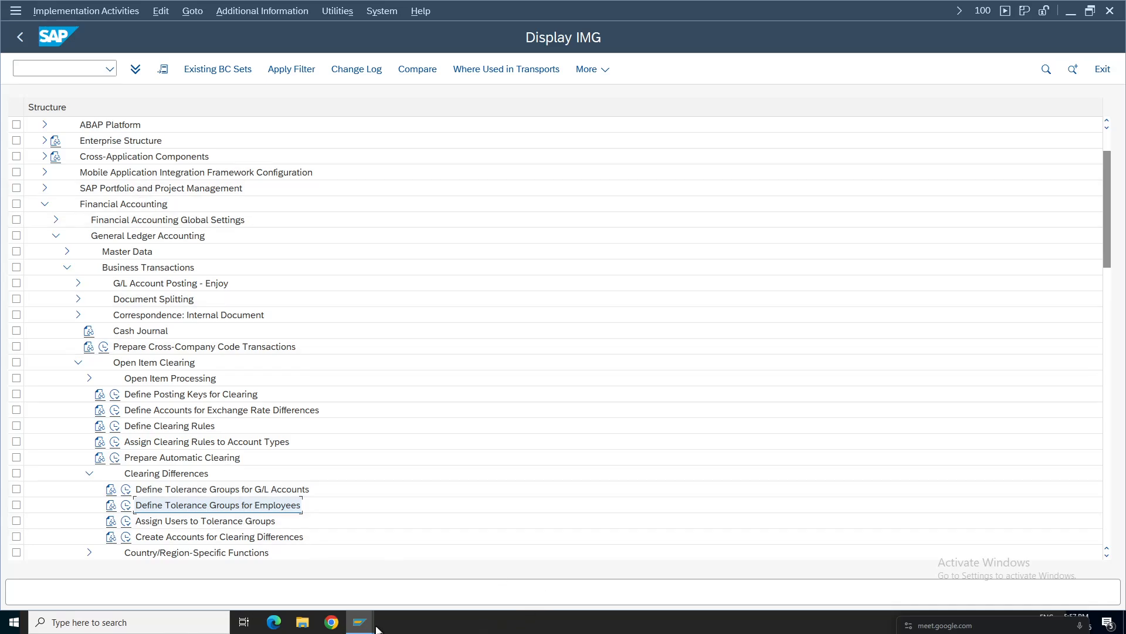
# Step: Switch to the Enter G/L Account Document session for company code TCSI
pyautogui.moveTo(377, 629)
pyautogui.click(339, 572)
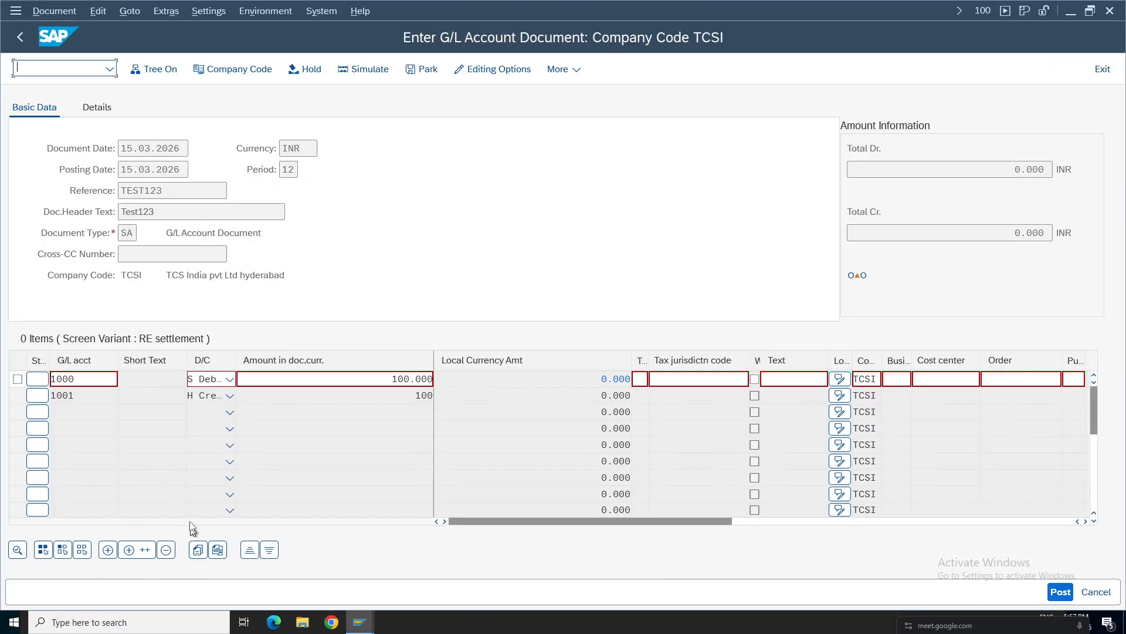
# Step: Check the G/L document entry for company code TCSI and open the details of the resulting message
pyautogui.press('Return')
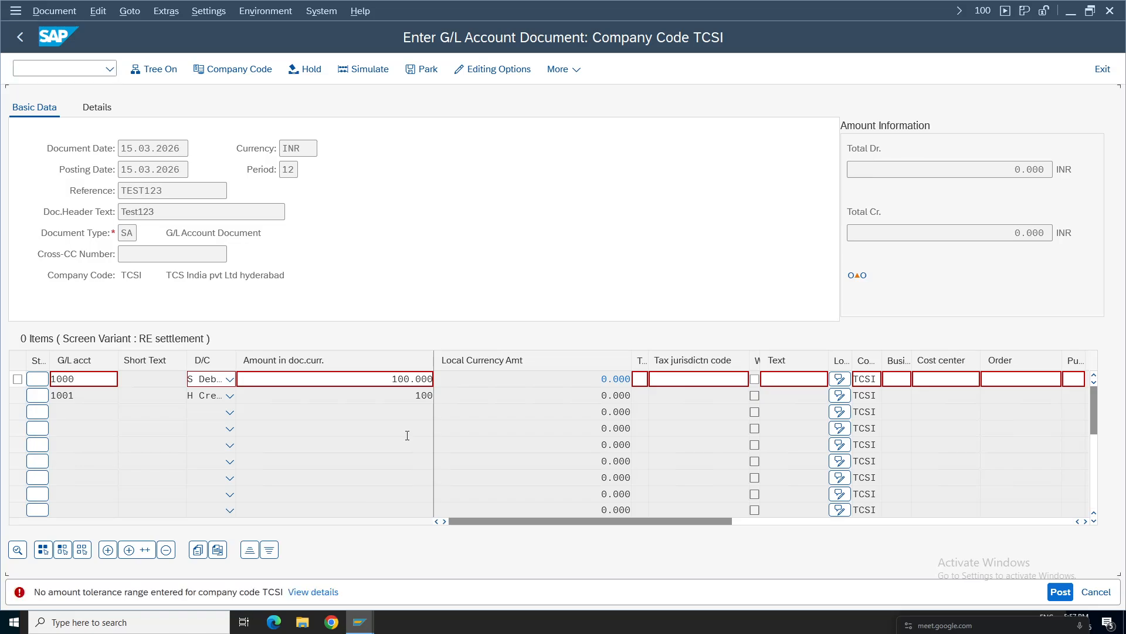
pyautogui.click(315, 592)
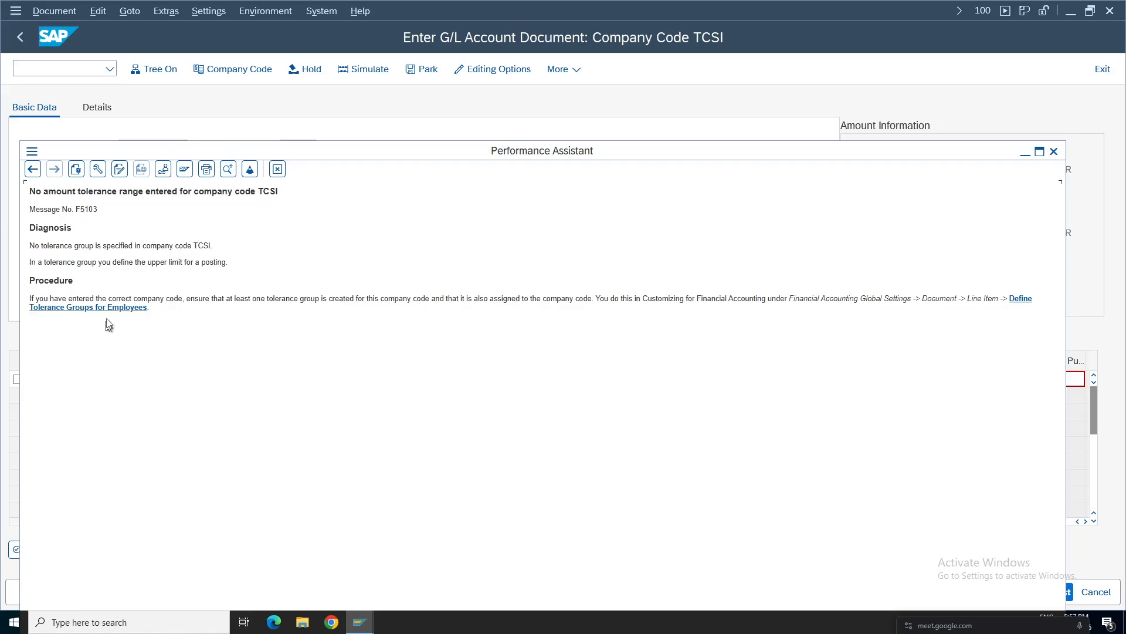
# Step: Switch to the Display IMG session and retrace the path from General Ledger Accounting through Clearing Differences to Define Tolerance Groups for Employees
pyautogui.click(363, 623)
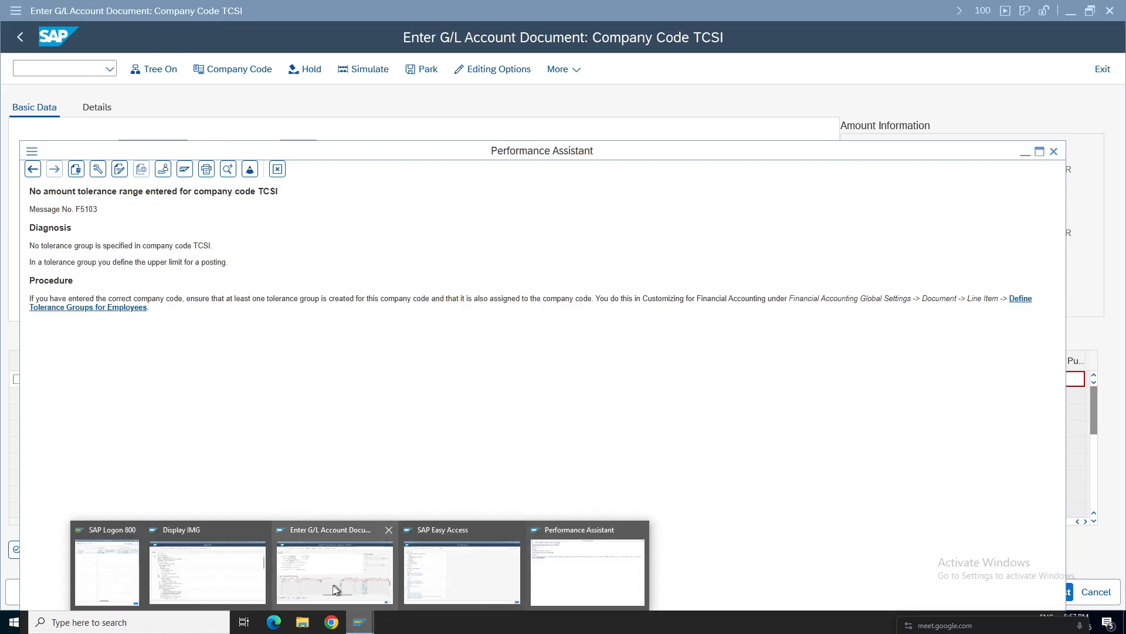
pyautogui.click(364, 623)
pyautogui.click(198, 568)
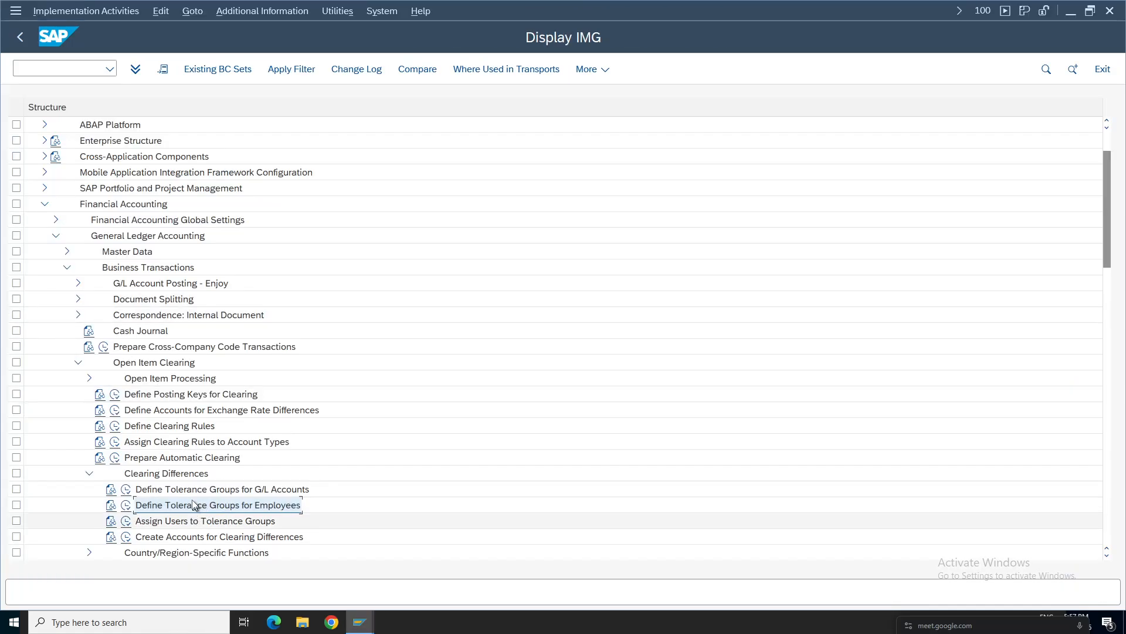
pyautogui.click(129, 241)
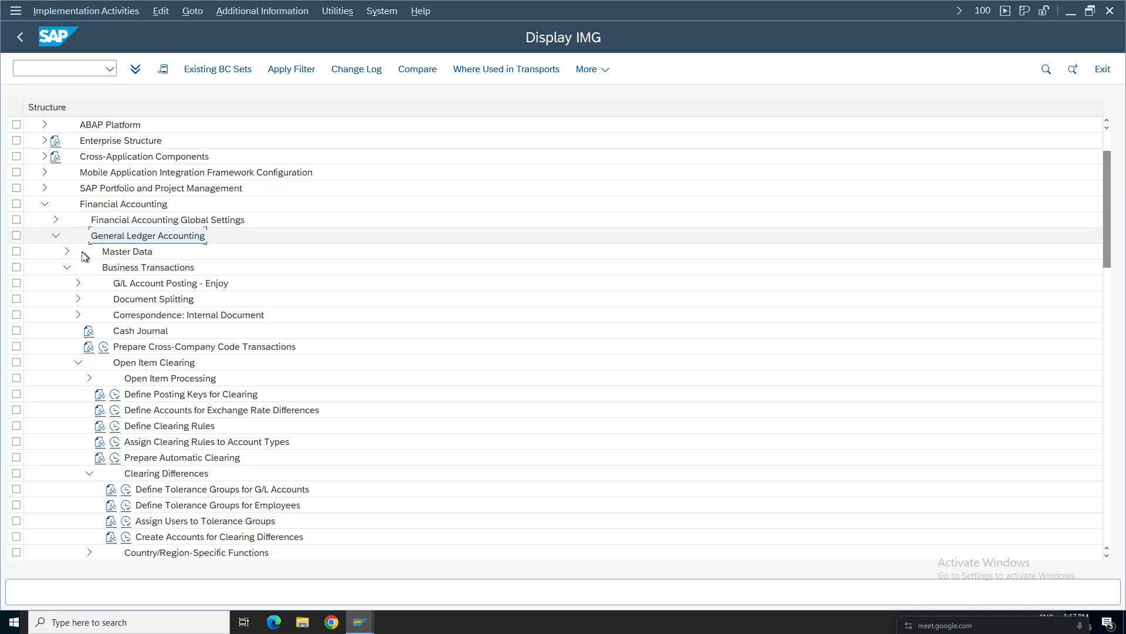
pyautogui.click(128, 270)
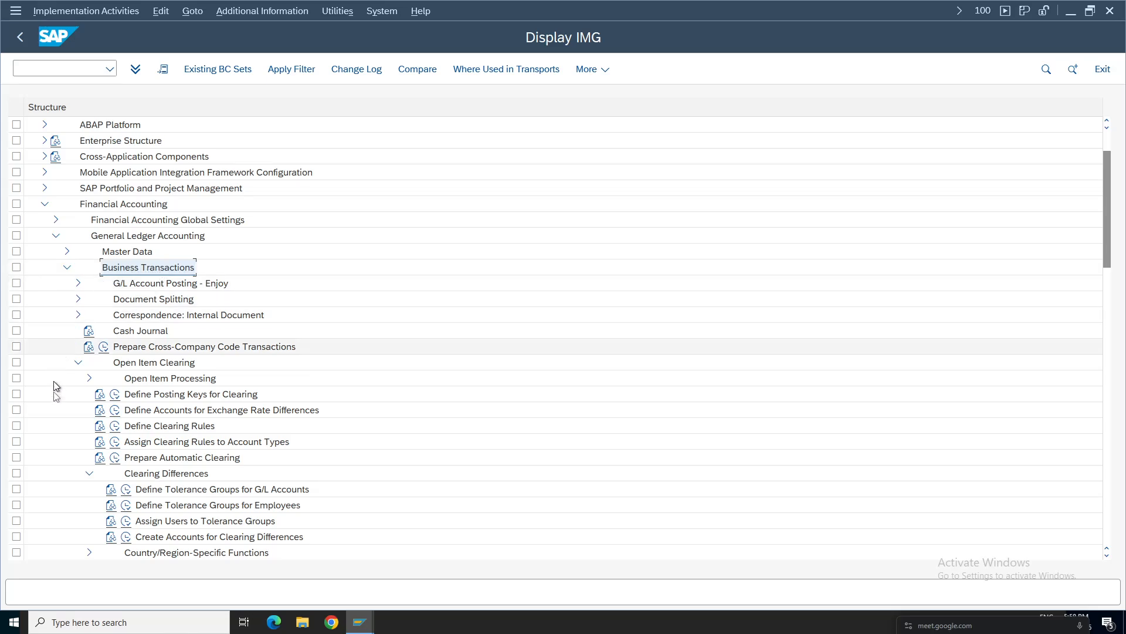
pyautogui.click(162, 367)
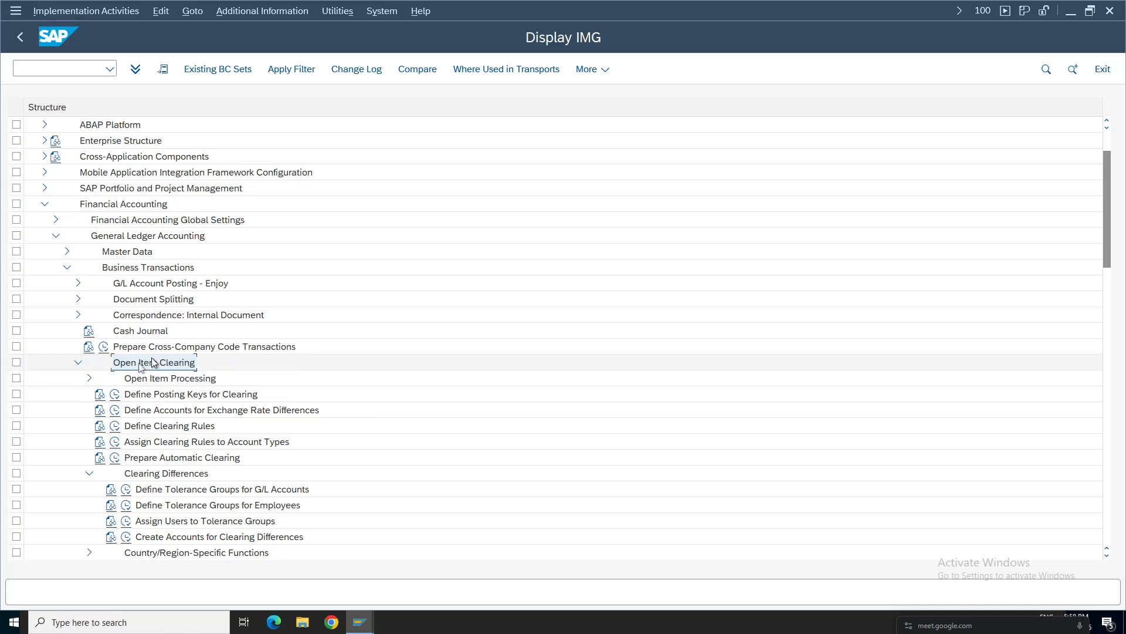
pyautogui.click(150, 474)
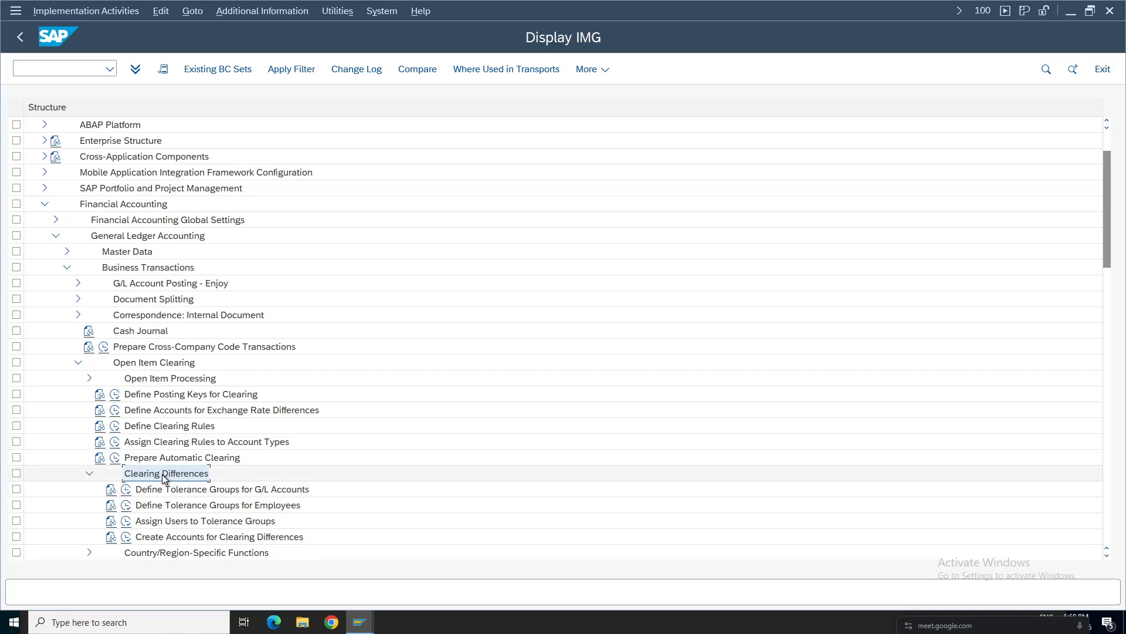
pyautogui.click(268, 508)
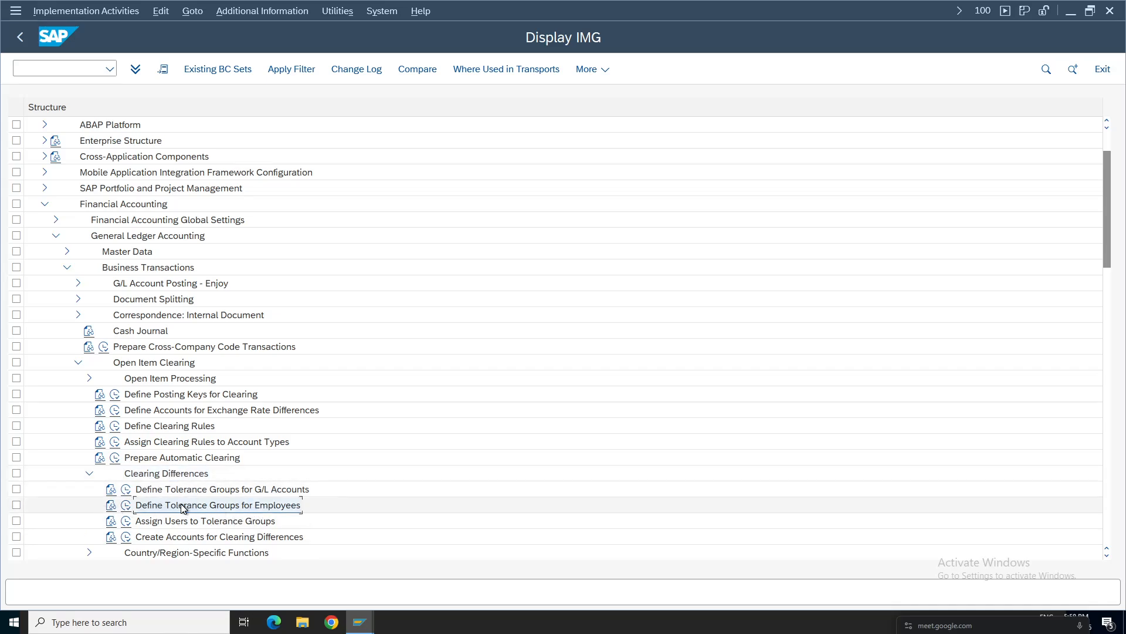
# Step: Open Define Tolerance Groups for Employees and review the posting limits defined for company code TELU
pyautogui.click(126, 506)
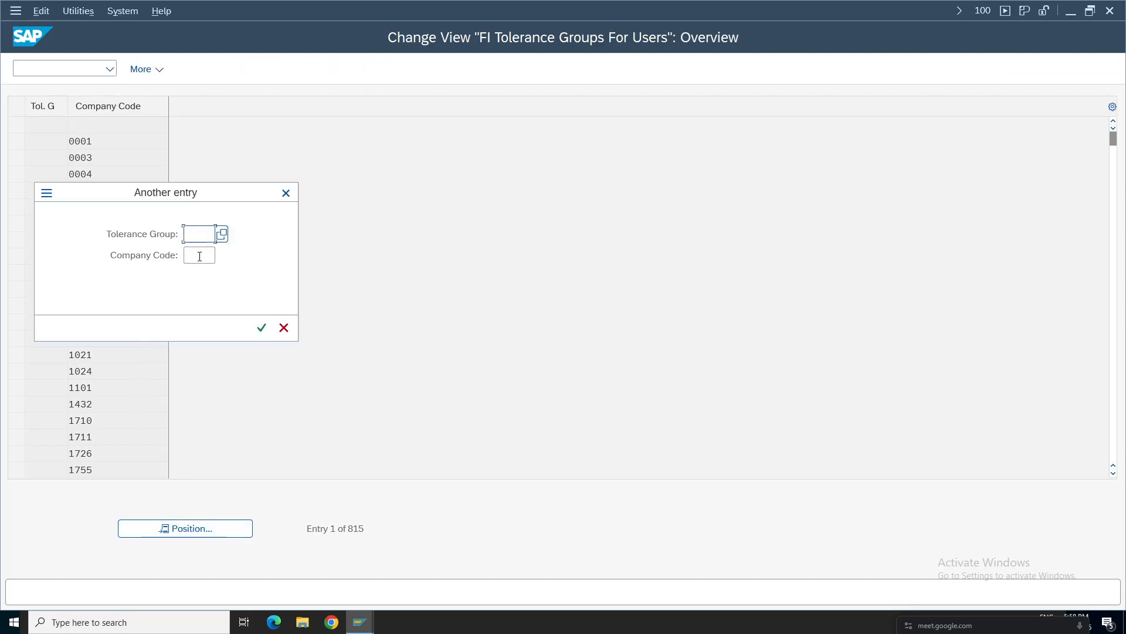
pyautogui.click(199, 255)
pyautogui.write('test')
pyautogui.press('Return')
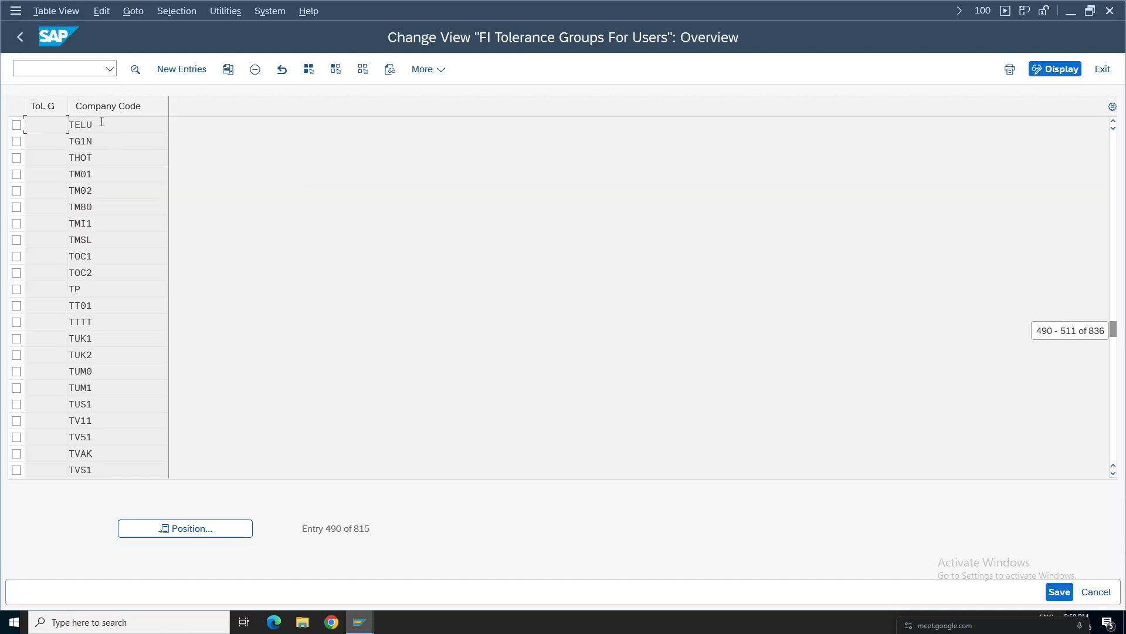
pyautogui.doubleClick(148, 124)
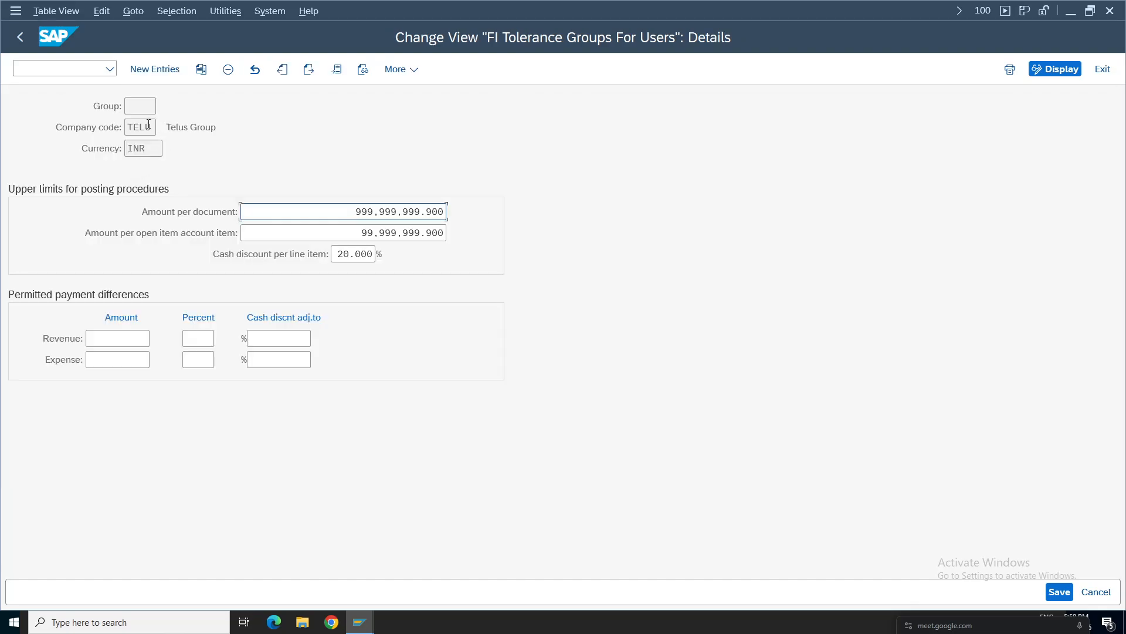
pyautogui.click(20, 37)
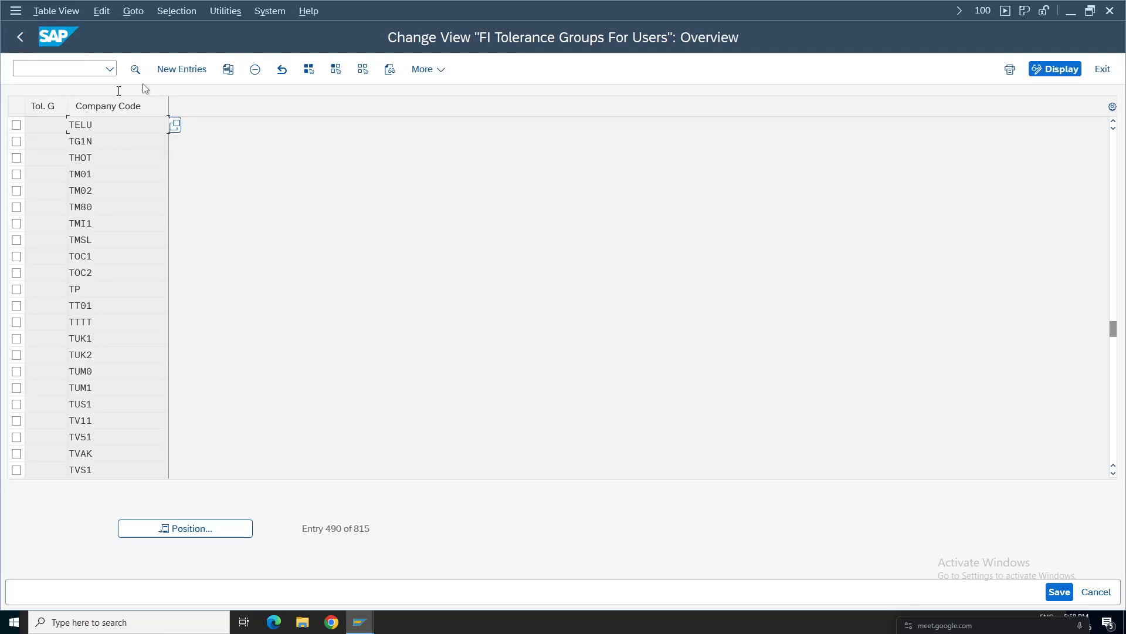
# Step: Create a new employee tolerance group entry for company code TCSI with the group left blank
pyautogui.click(174, 70)
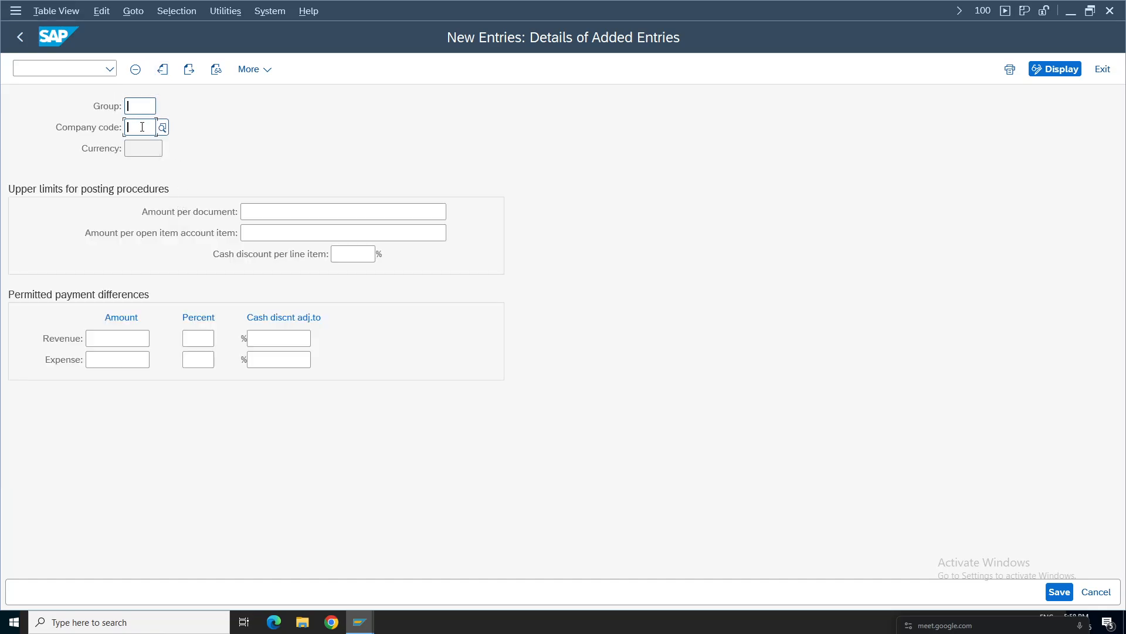
pyautogui.click(155, 129)
pyautogui.write('TCS')
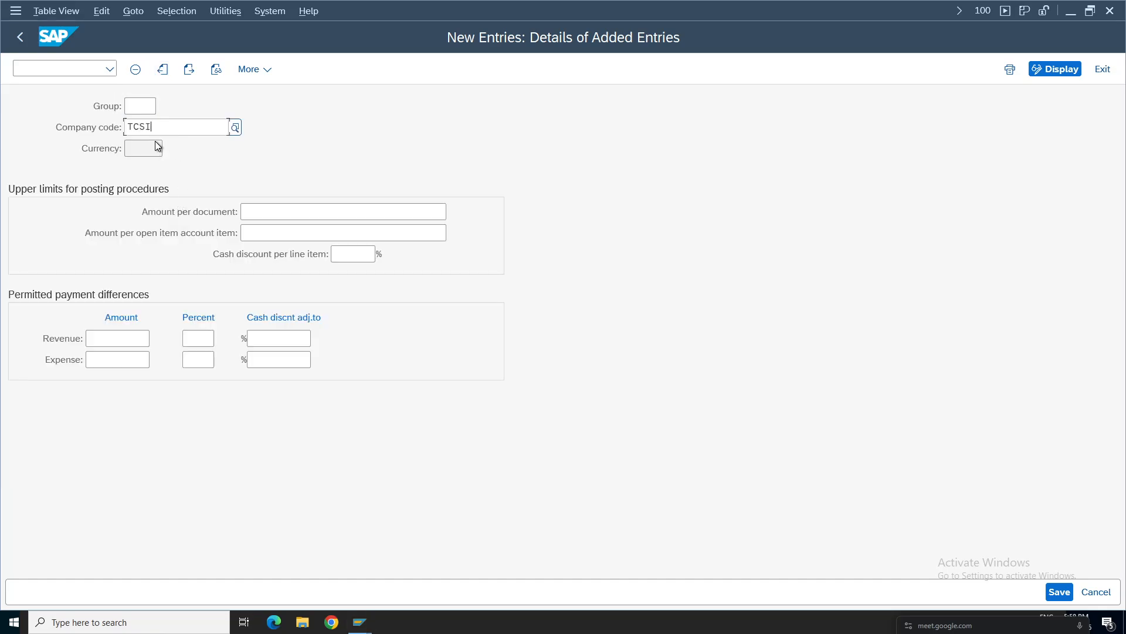
pyautogui.write('I')
pyautogui.click(183, 181)
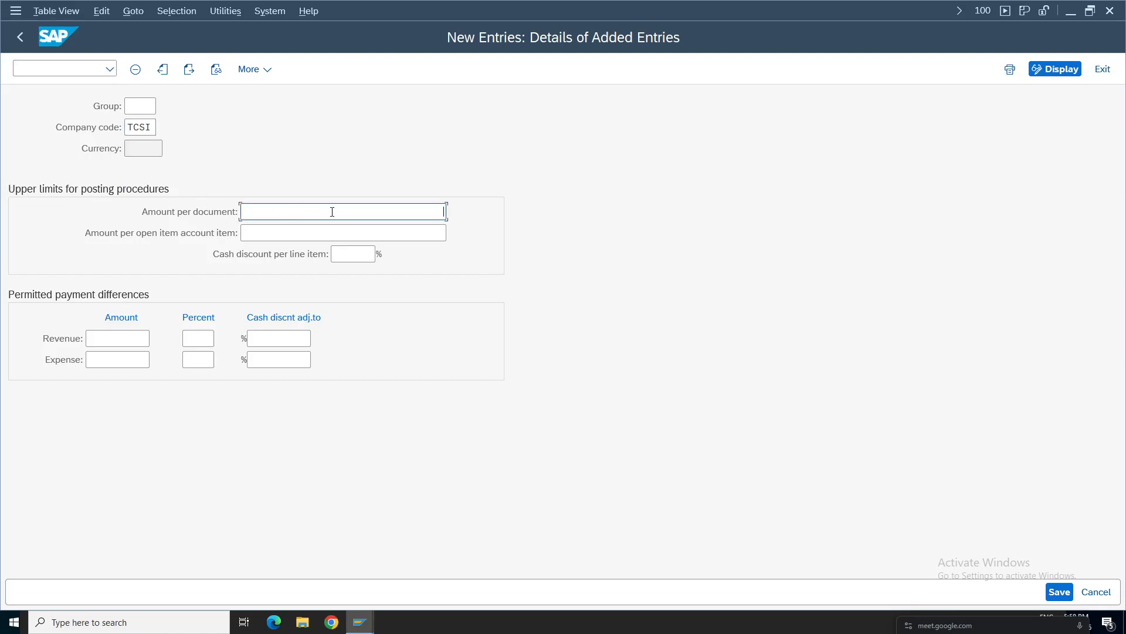
pyautogui.write('100')
pyautogui.press('BackSpace')
pyautogui.press('BackSpace')
pyautogui.press('BackSpace')
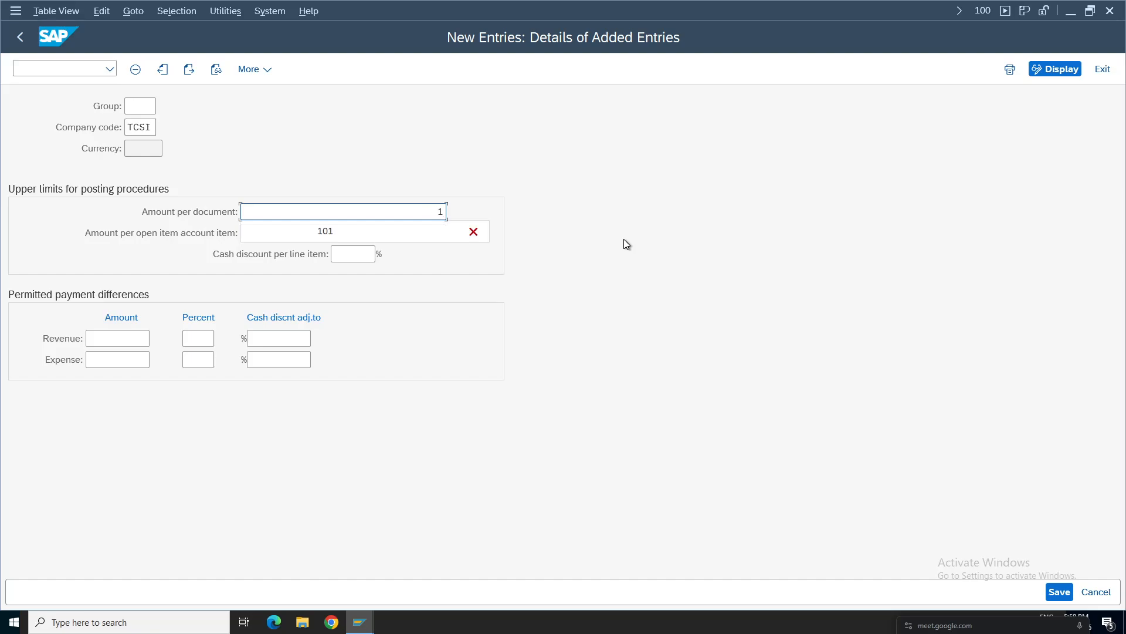
pyautogui.write('9999999999')
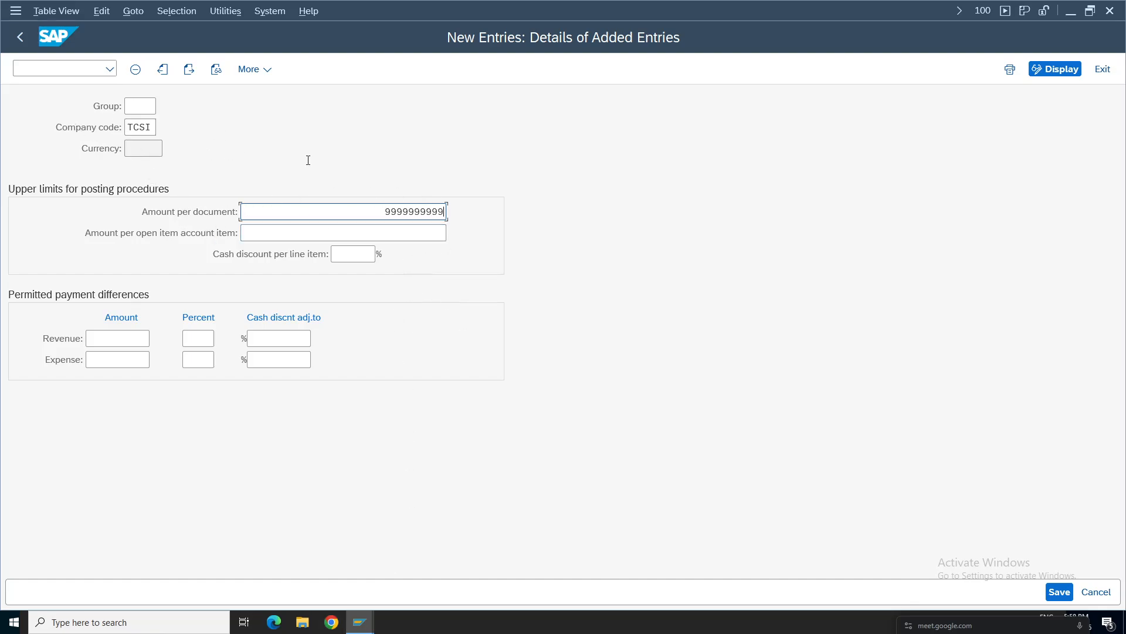
pyautogui.click(408, 235)
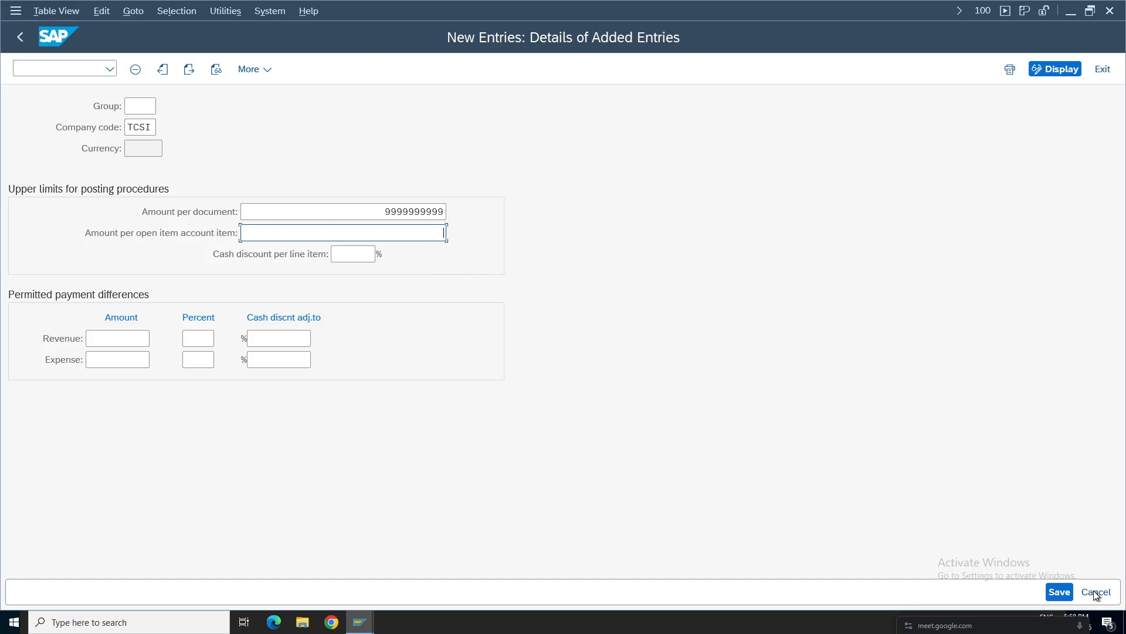
pyautogui.click(1059, 592)
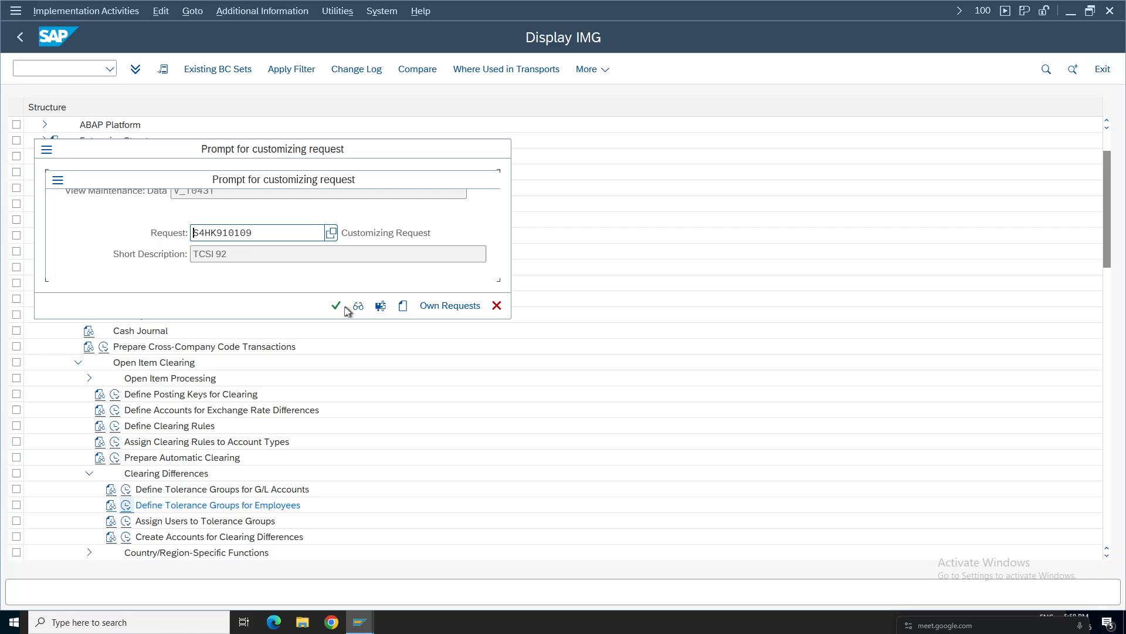
pyautogui.click(345, 307)
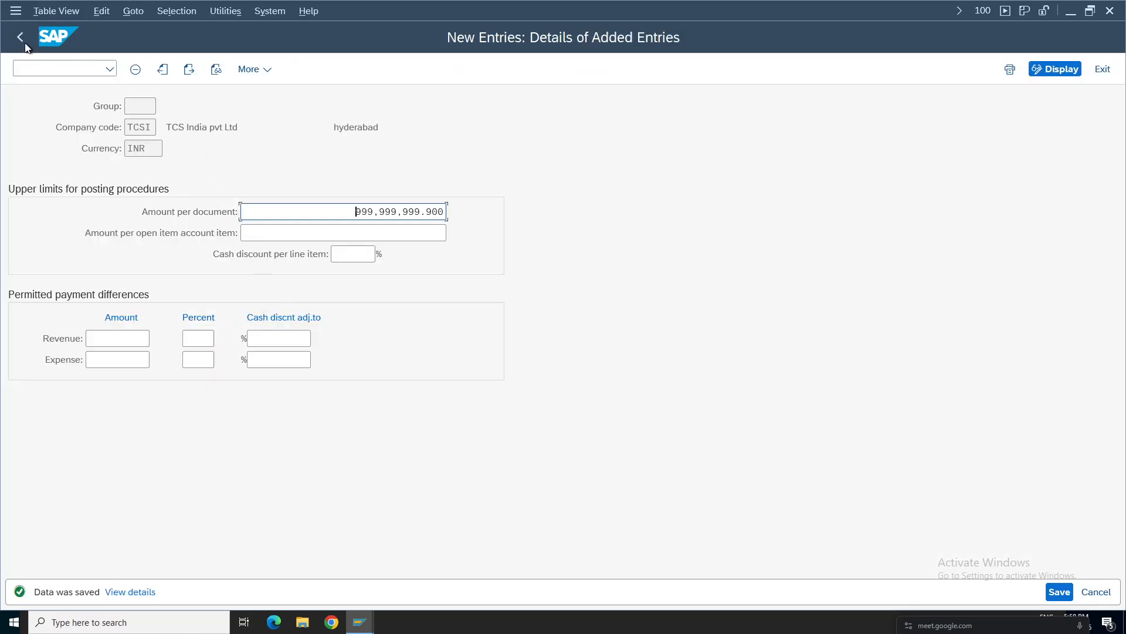
pyautogui.click(134, 106)
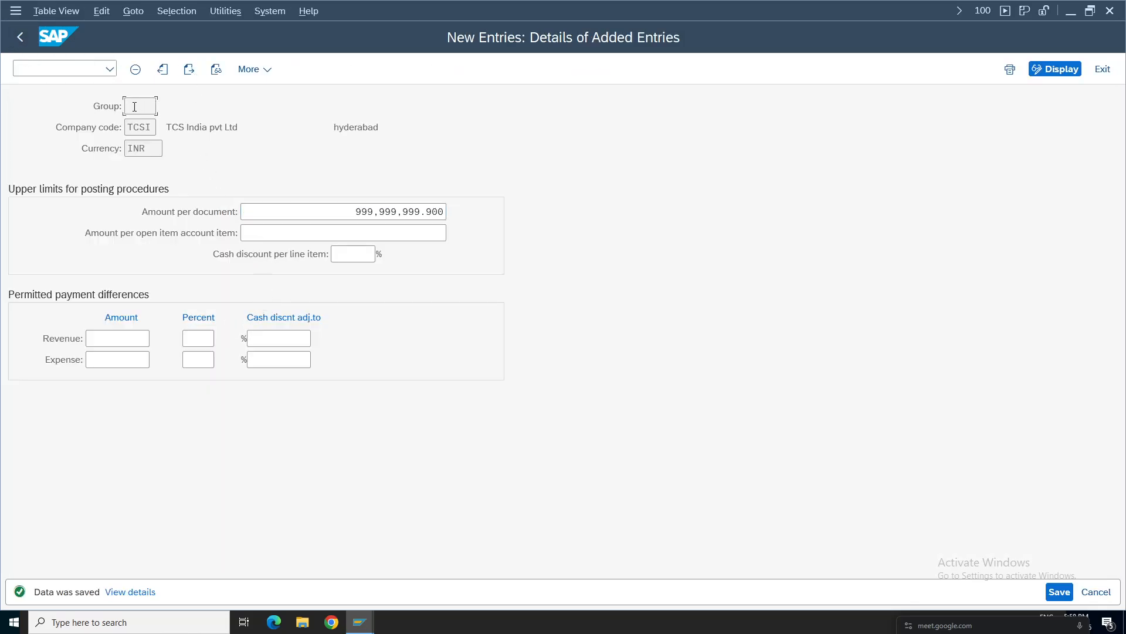
pyautogui.click(20, 37)
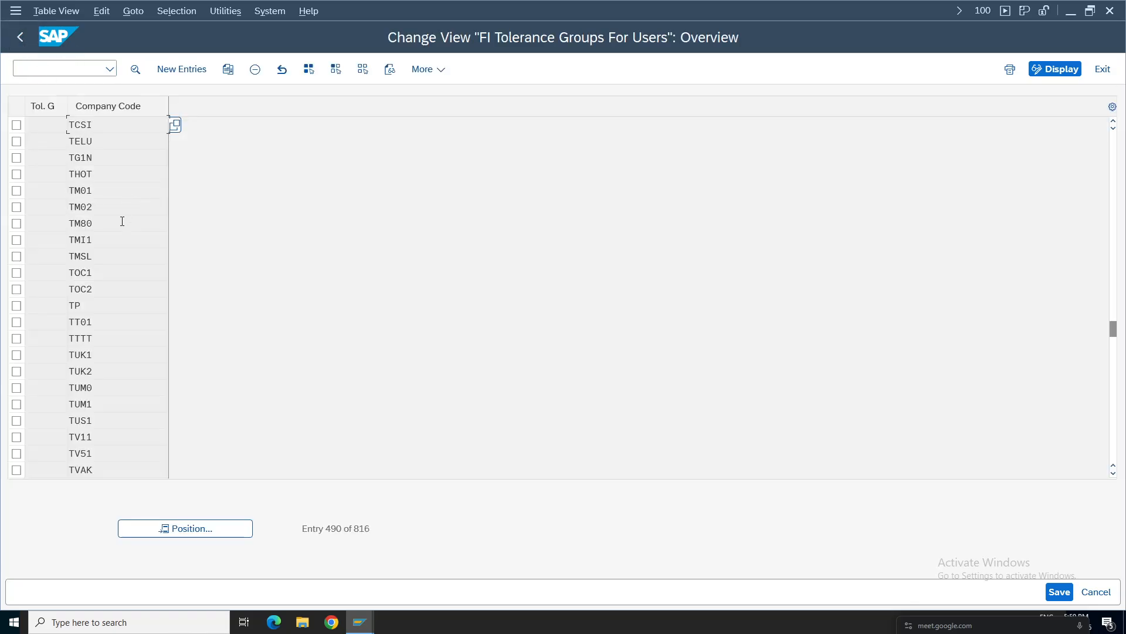
pyautogui.click(20, 37)
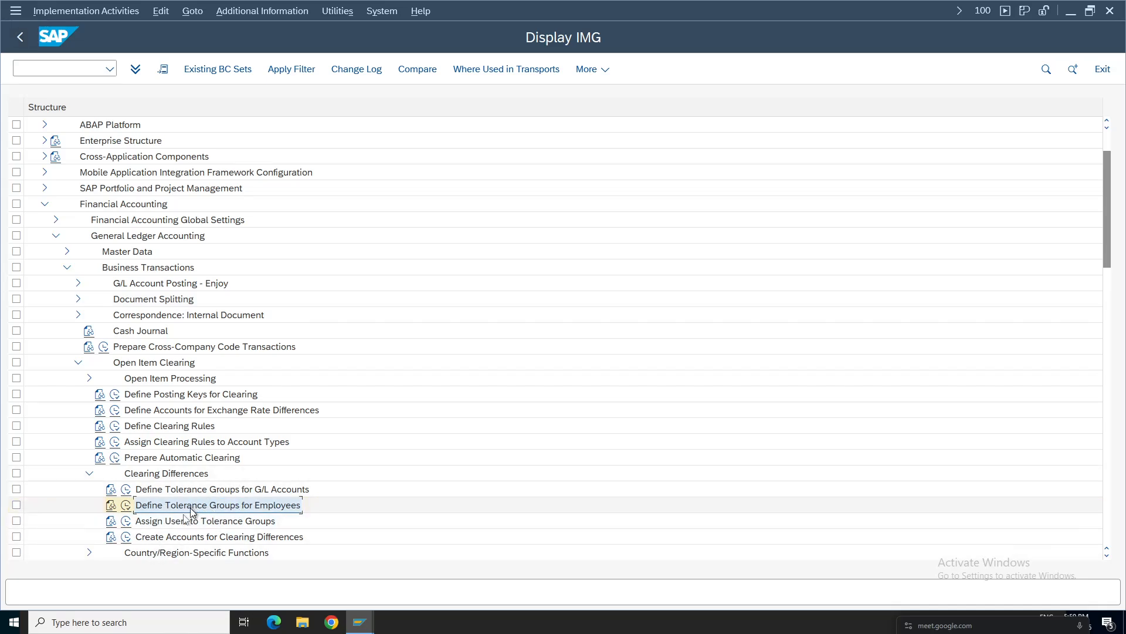
# Step: Open Assign Users to Tolerance Groups and compare the logged-on user with the listed assignments
pyautogui.click(126, 522)
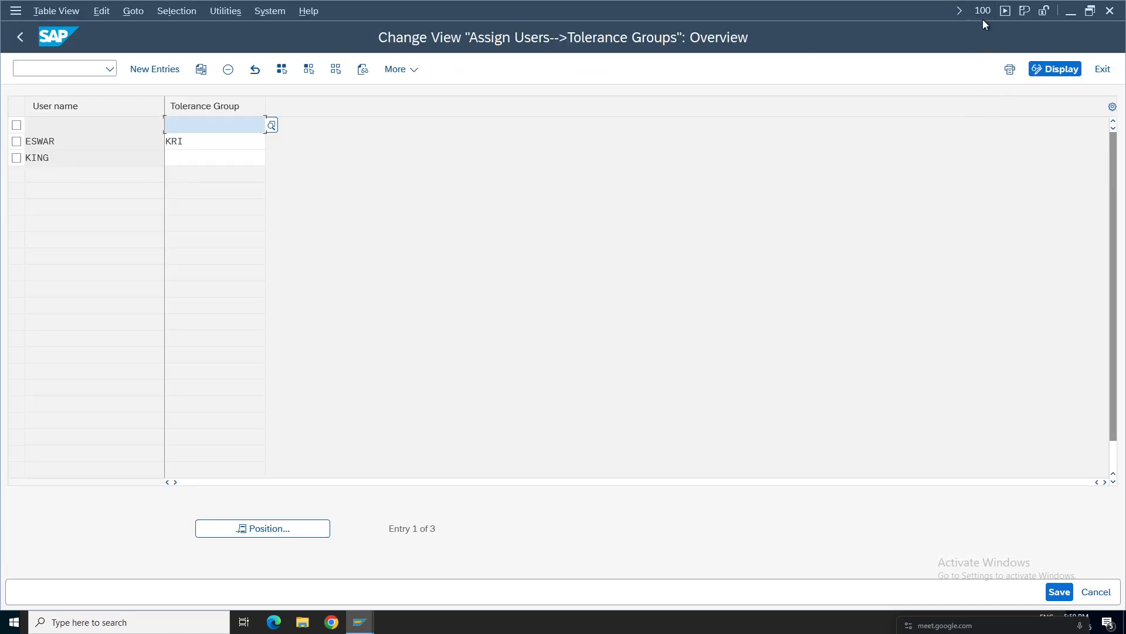
pyautogui.click(986, 11)
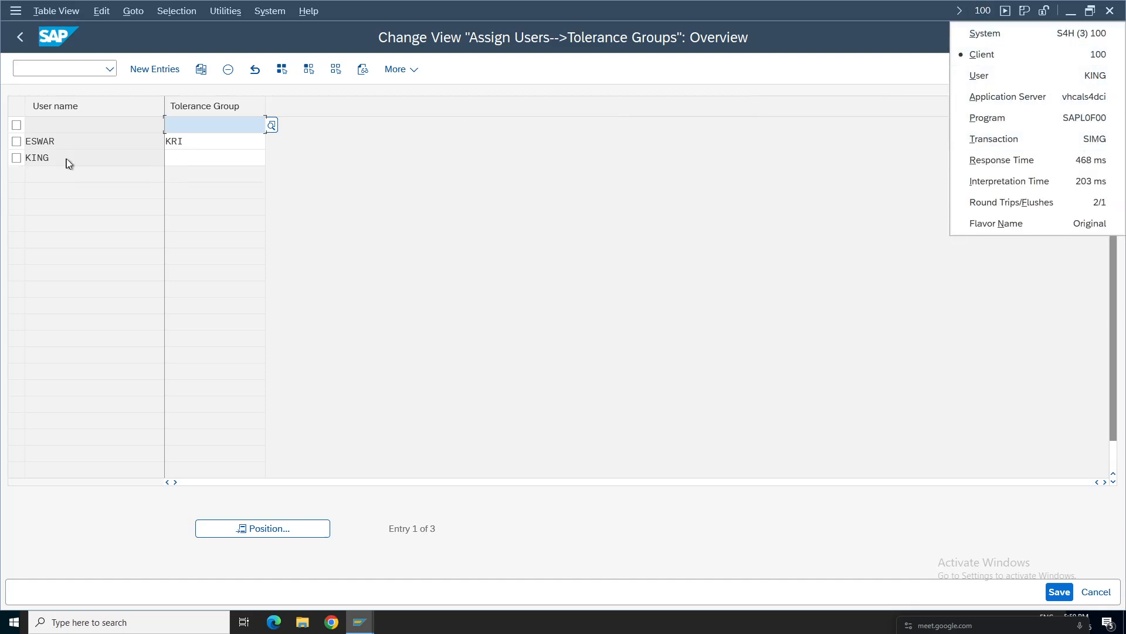
pyautogui.click(262, 160)
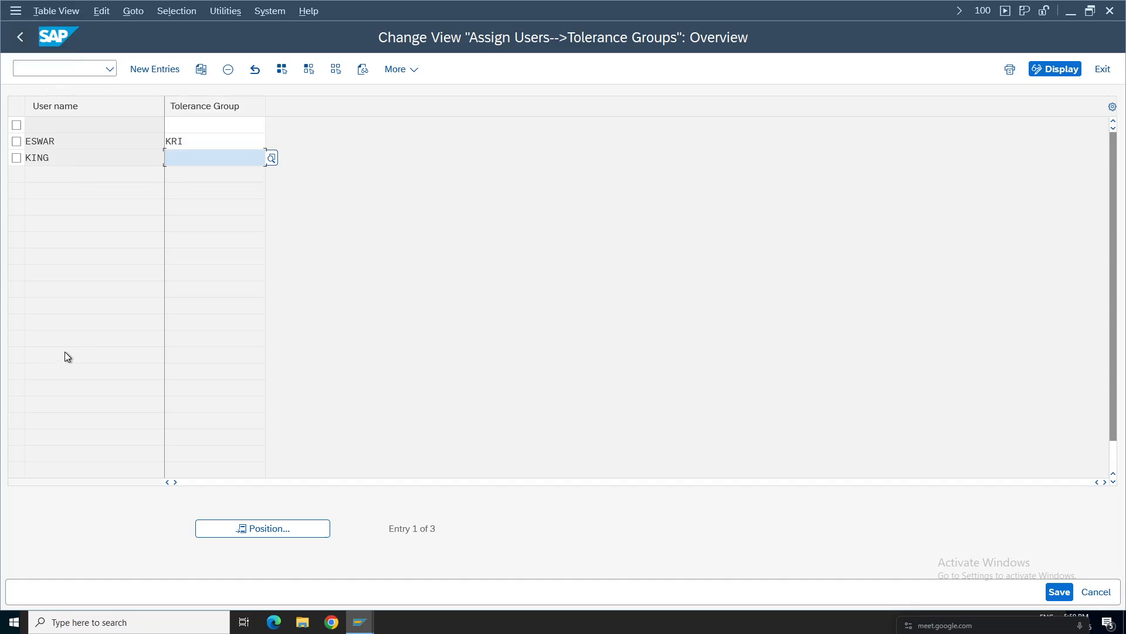
pyautogui.click(20, 37)
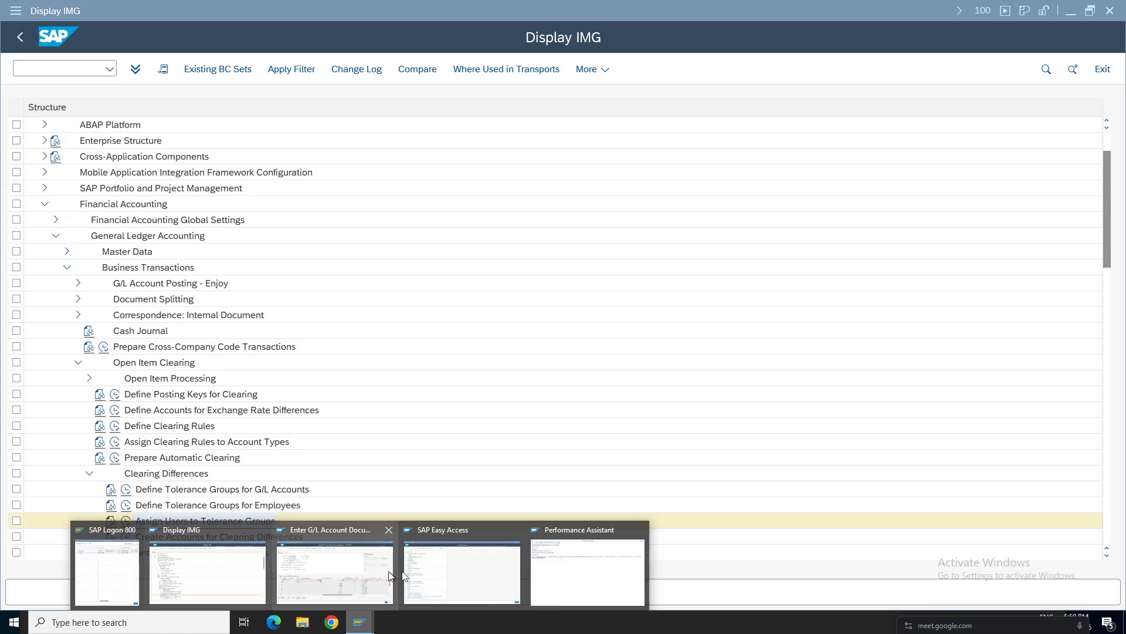
# Step: Return to the Enter G/L Account Document session, re-check the entry and examine the first line's G/L account and Text field
pyautogui.click(337, 572)
pyautogui.press('Return')
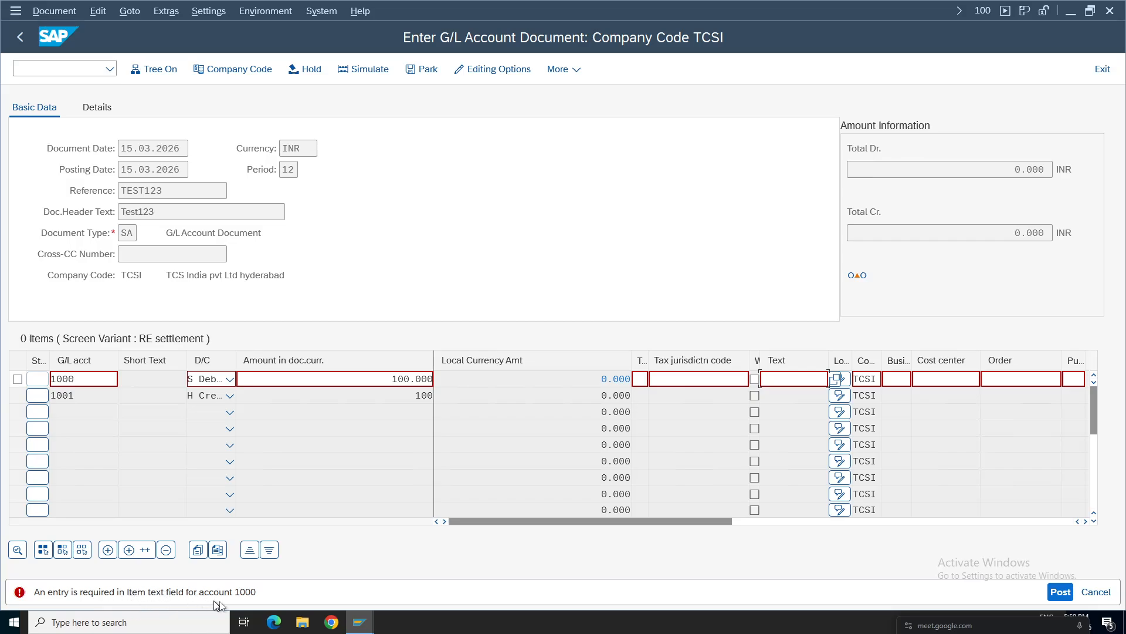
pyautogui.doubleClick(81, 378)
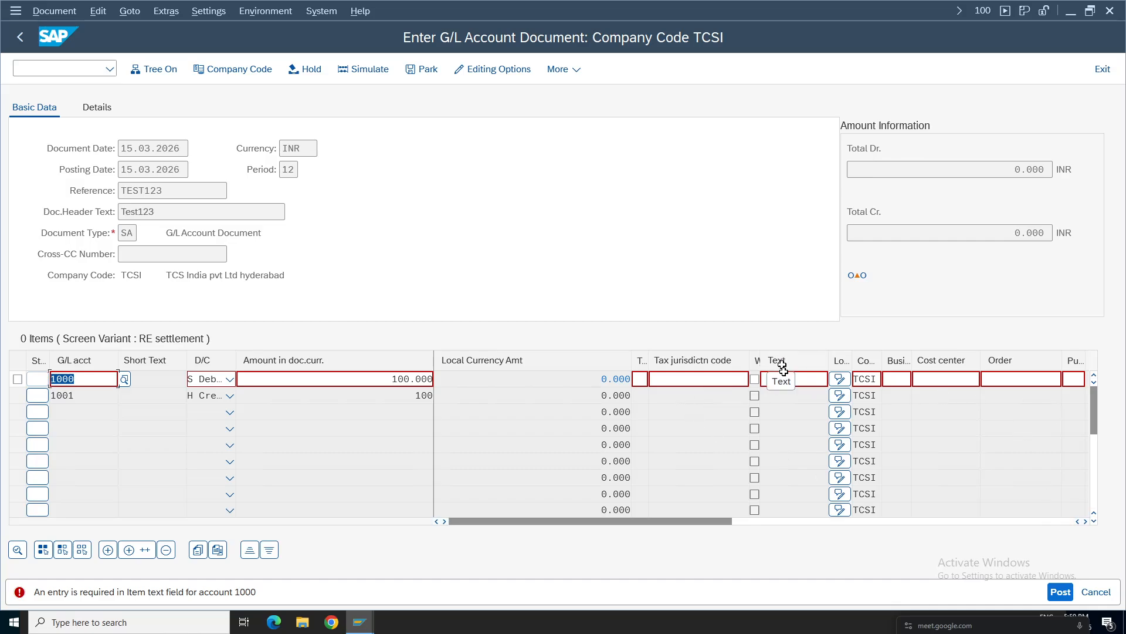
pyautogui.click(805, 379)
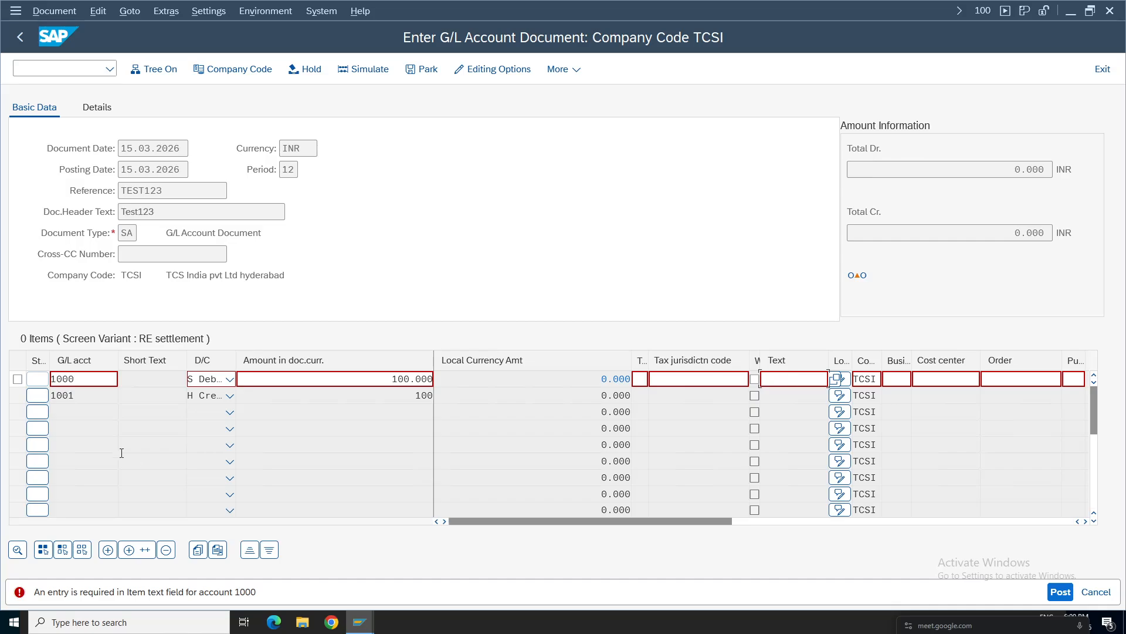
pyautogui.moveTo(84, 381); pyautogui.dragTo(32, 379)
pyautogui.click(792, 382)
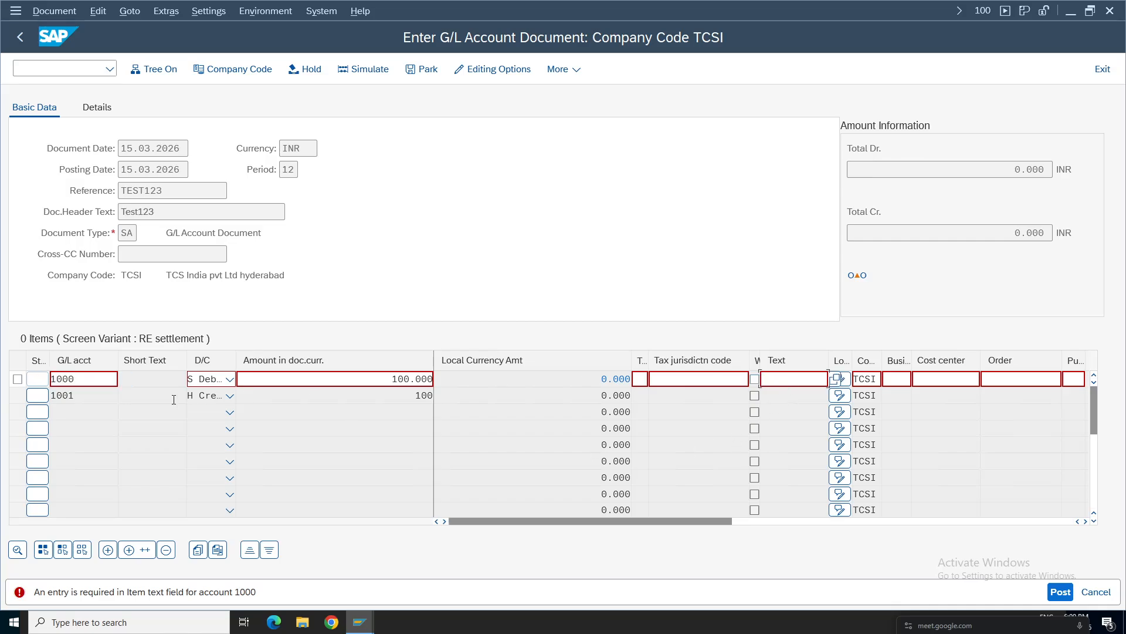
pyautogui.doubleClick(87, 382)
# Step: In the SAP Easy Access session, start transaction FS00 and open the document creation settings of G/L account 1000 Cash in Hand
pyautogui.moveTo(359, 621)
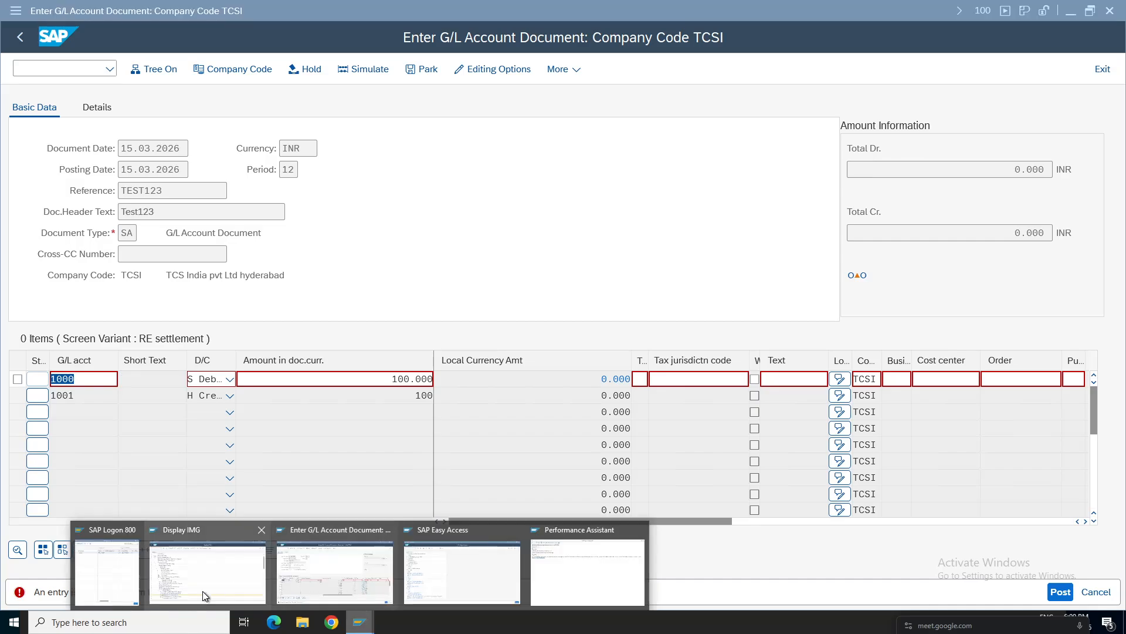
pyautogui.click(451, 583)
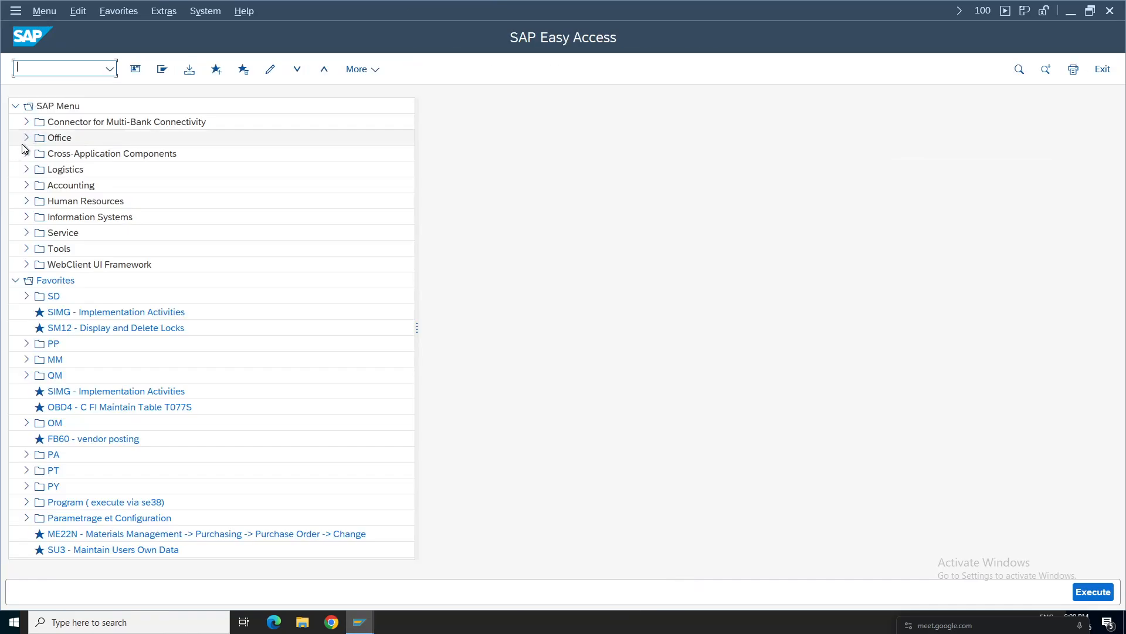
pyautogui.write('fs00')
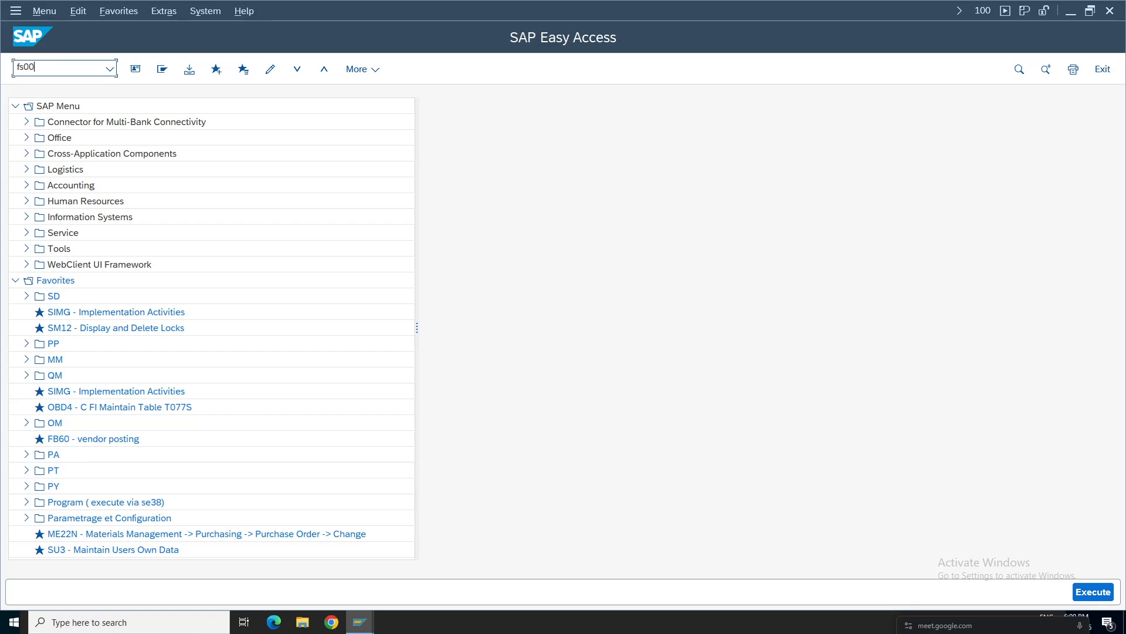
pyautogui.press('Return')
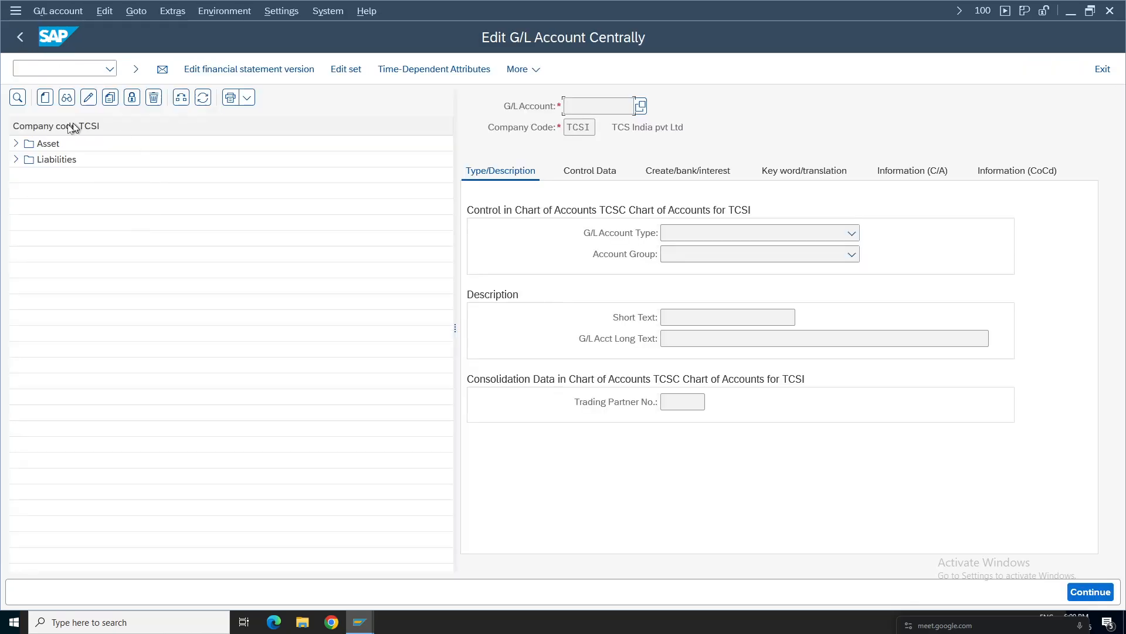
pyautogui.click(16, 143)
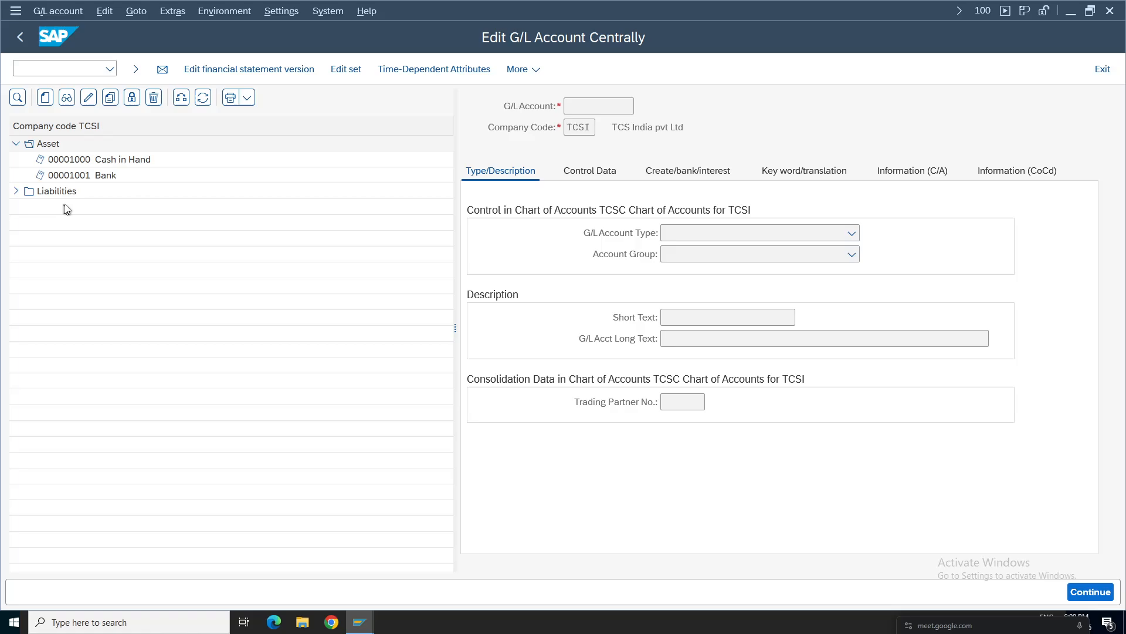
pyautogui.click(86, 162)
pyautogui.doubleClick(86, 162)
pyautogui.click(688, 171)
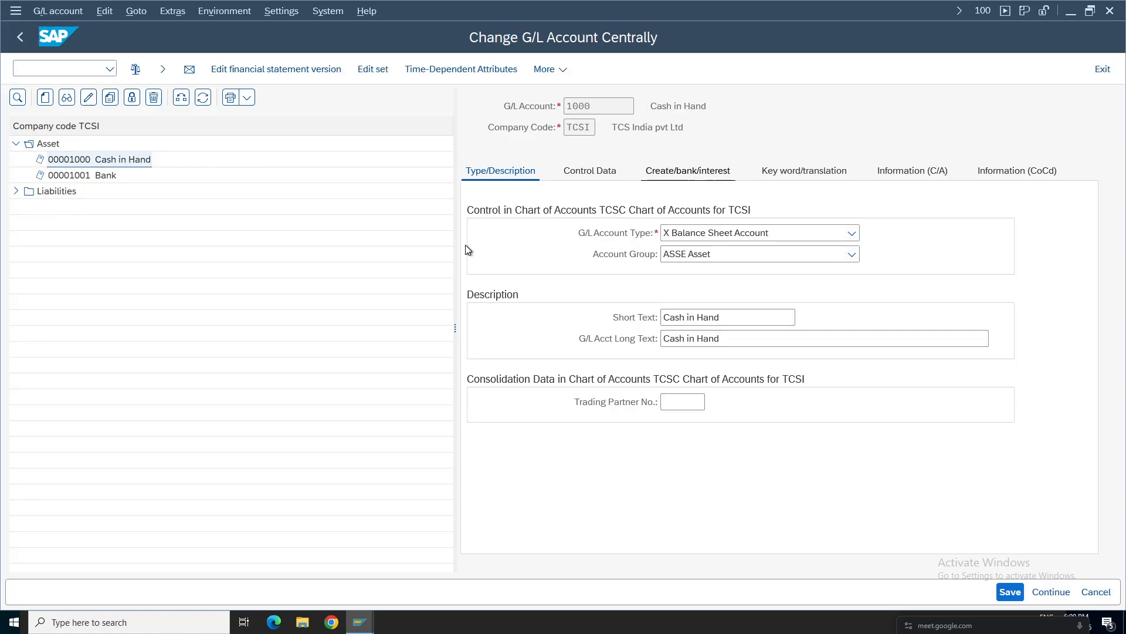
# Step: Open the account's field status group, examine the General Data entry status of the Text field, and return to the account
pyautogui.doubleClick(681, 233)
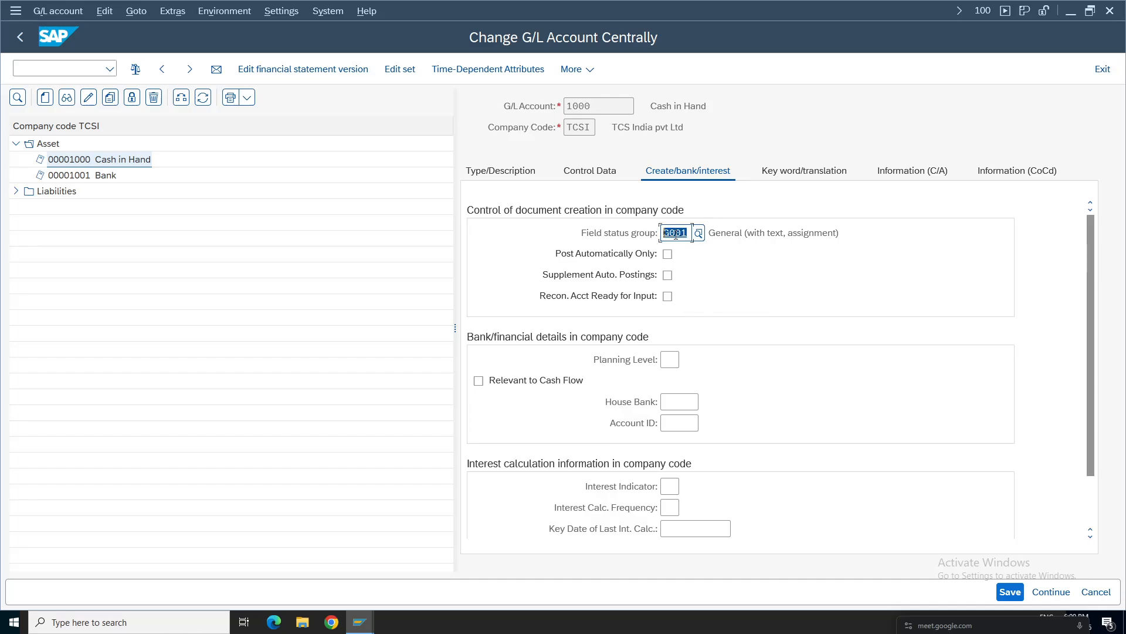
pyautogui.doubleClick(676, 233)
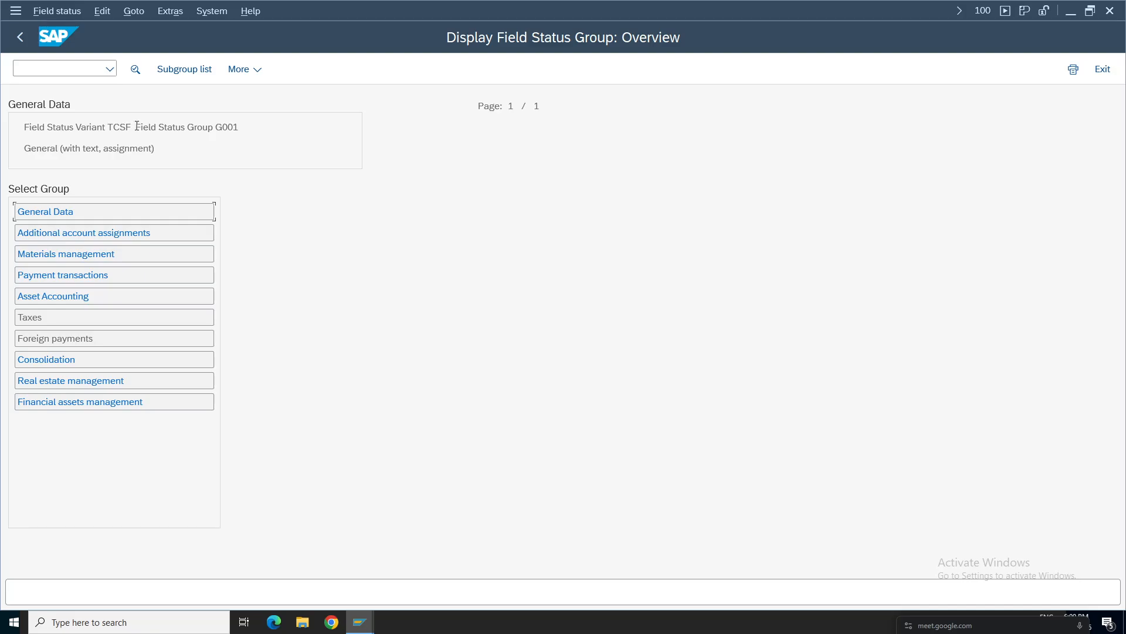
pyautogui.moveTo(136, 127); pyautogui.dragTo(77, 127)
pyautogui.click(116, 129)
pyautogui.moveTo(239, 127); pyautogui.dragTo(198, 128)
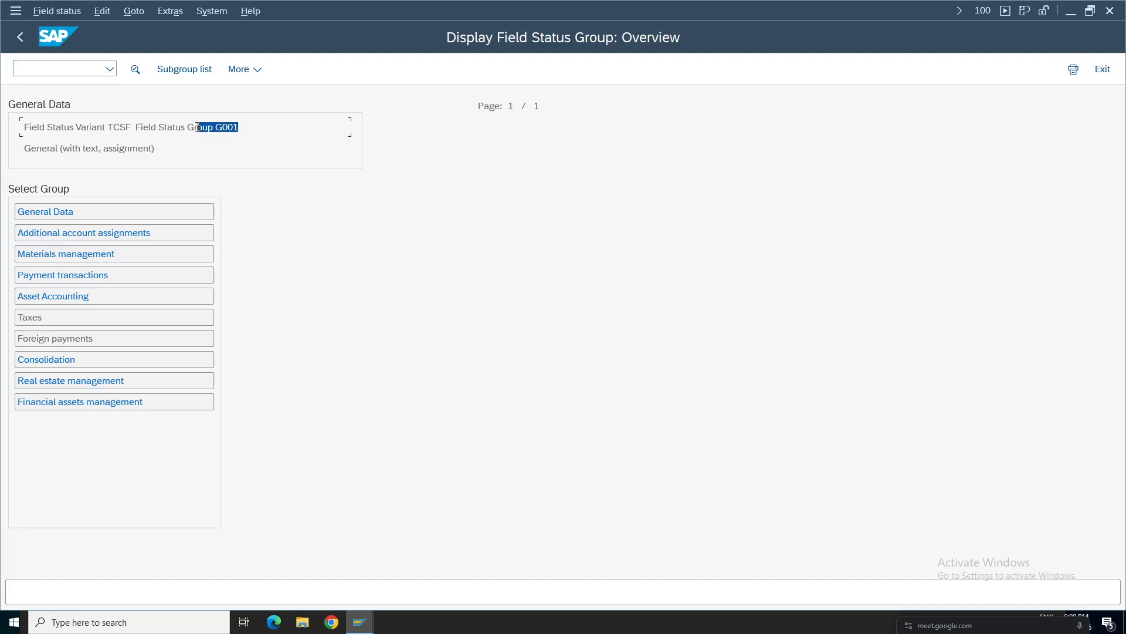
pyautogui.click(39, 210)
pyautogui.moveTo(37, 254); pyautogui.dragTo(17, 254)
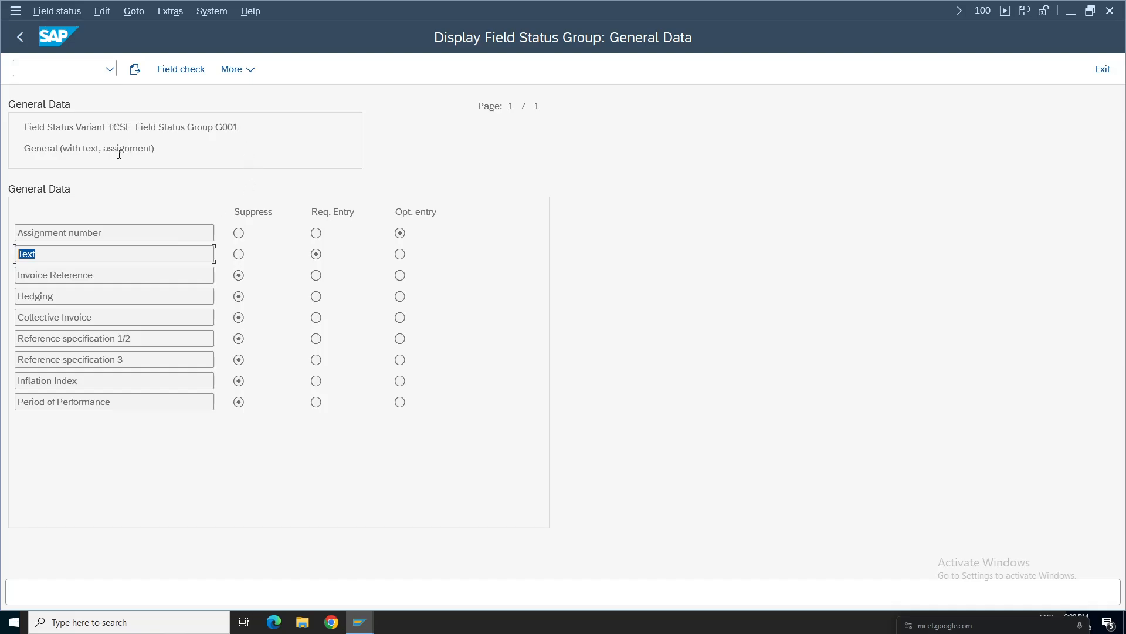
pyautogui.moveTo(248, 130); pyautogui.dragTo(197, 128)
pyautogui.click(39, 254)
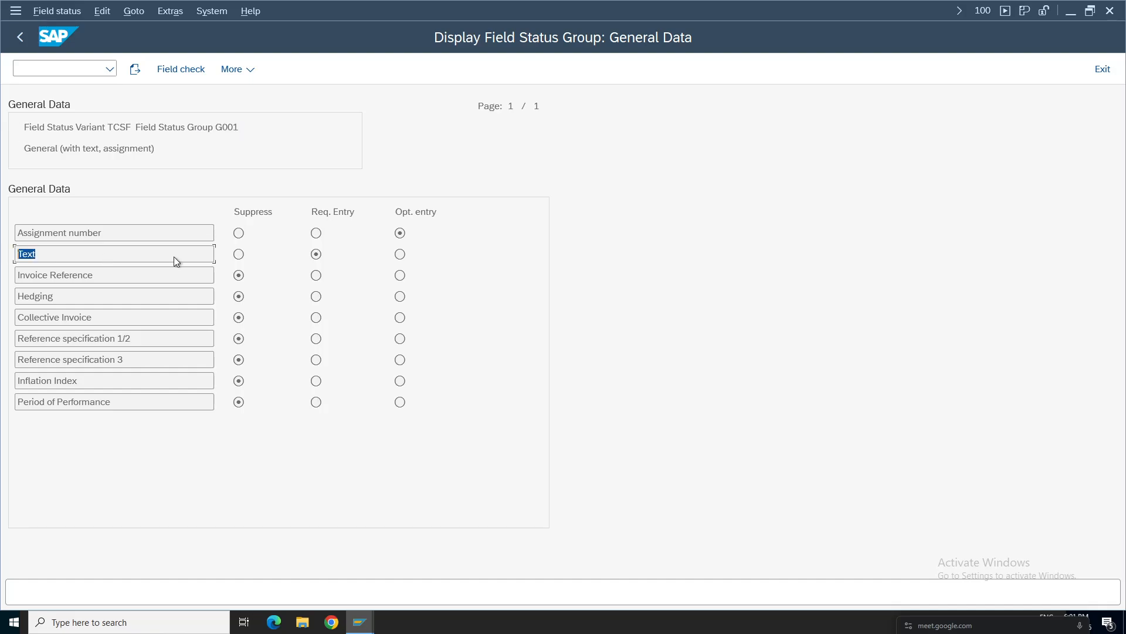
pyautogui.click(317, 254)
pyautogui.click(21, 38)
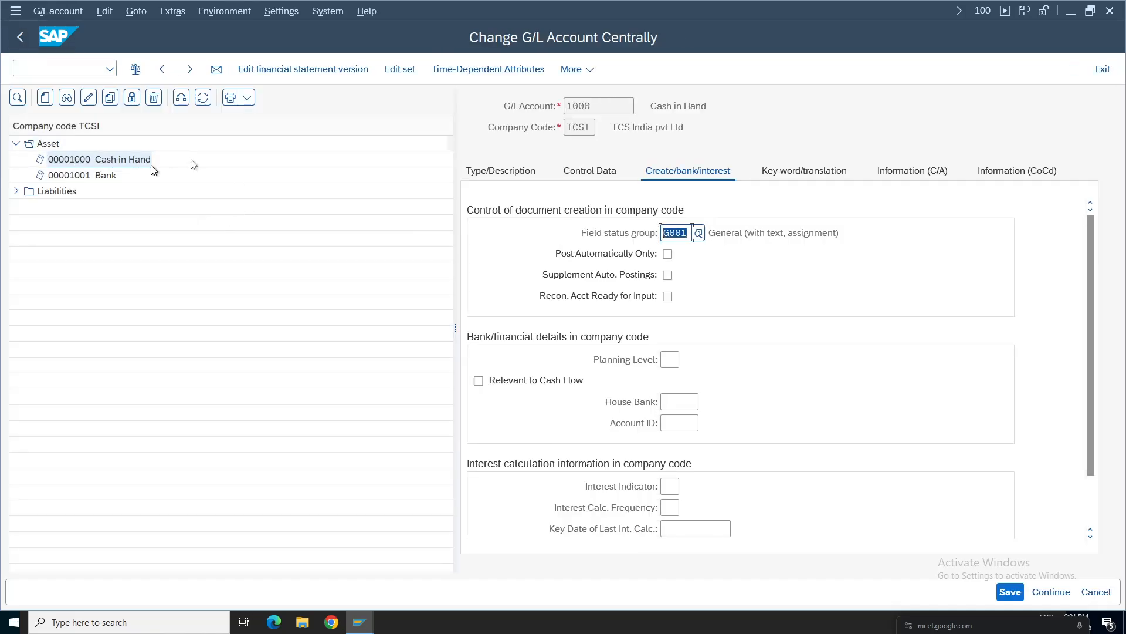
# Step: Return to the Enter G/L Account Document session and enter Test as the item text of the account 1000 line
pyautogui.click(362, 626)
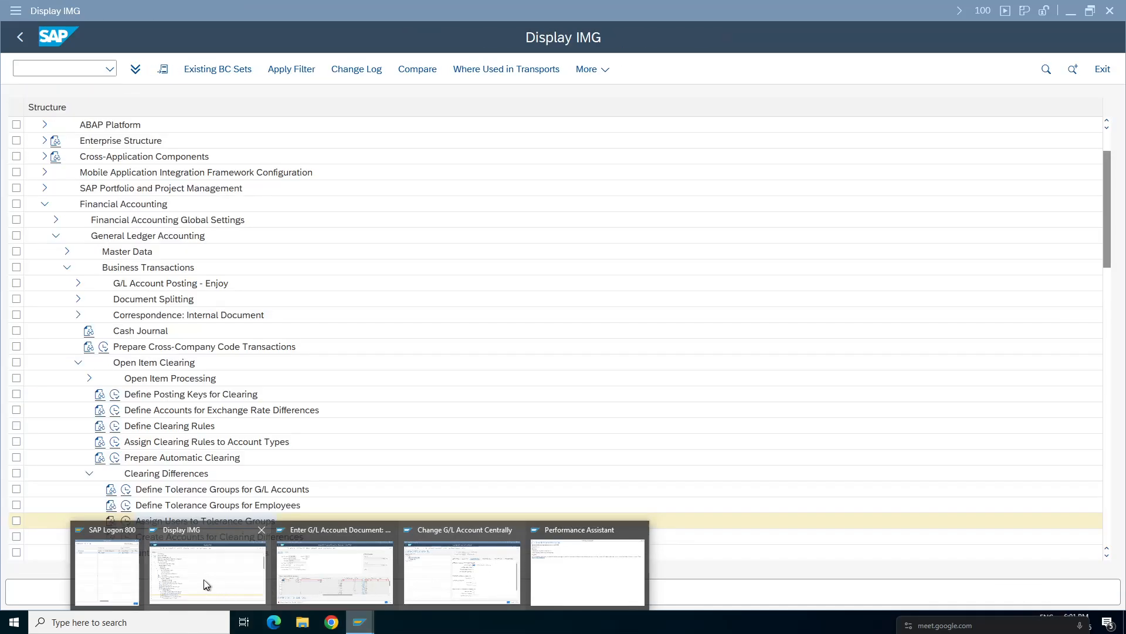
pyautogui.click(203, 579)
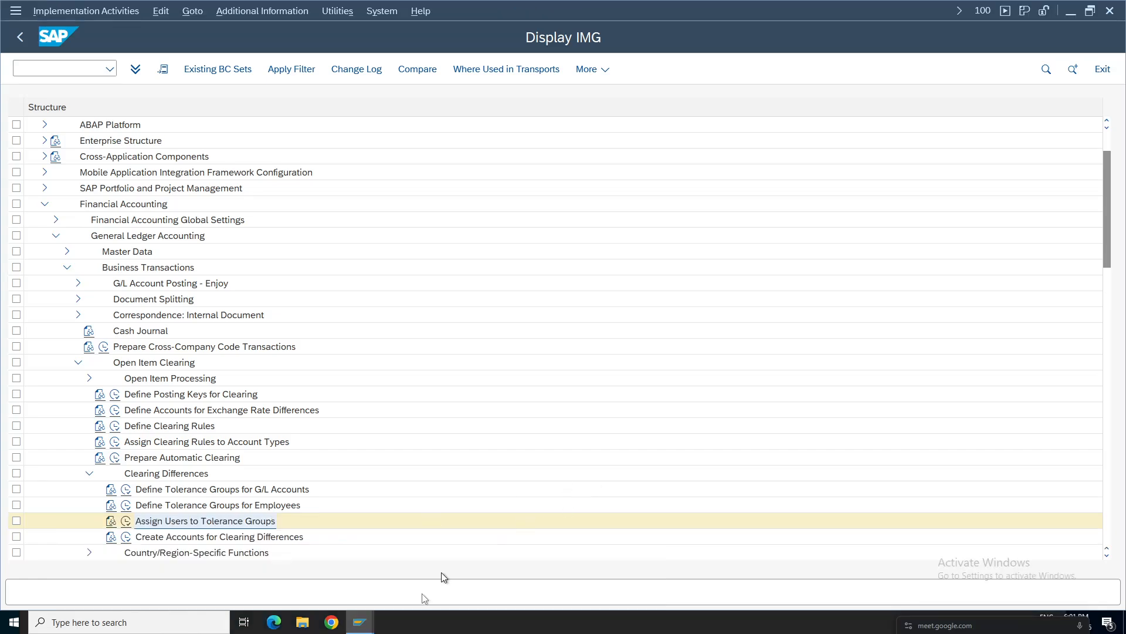
pyautogui.moveTo(359, 622)
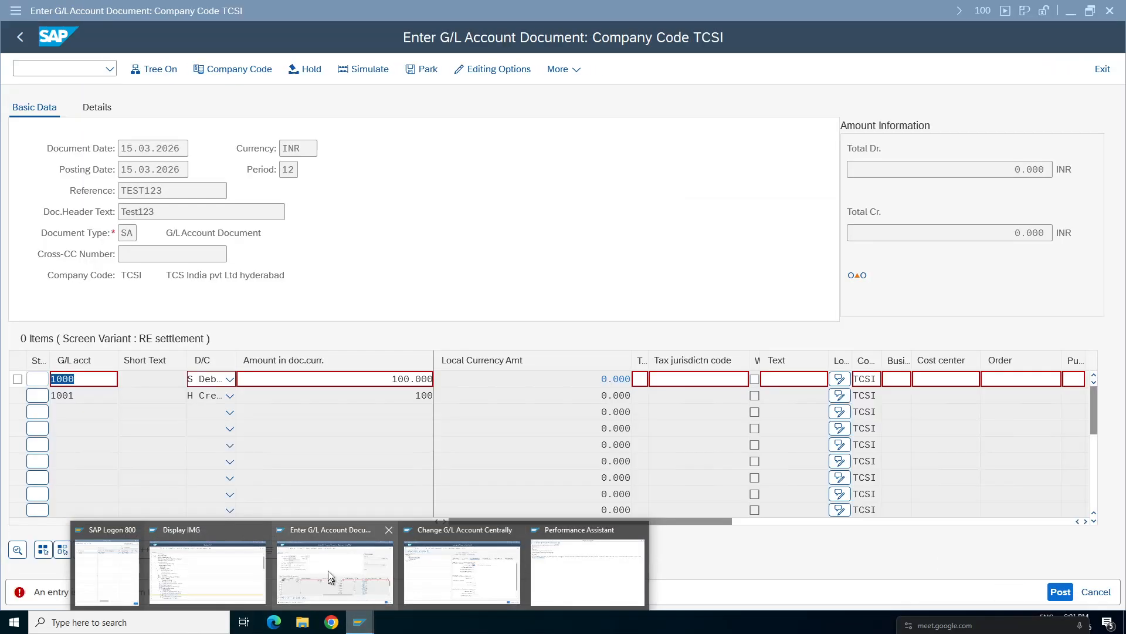
pyautogui.click(334, 572)
pyautogui.click(804, 379)
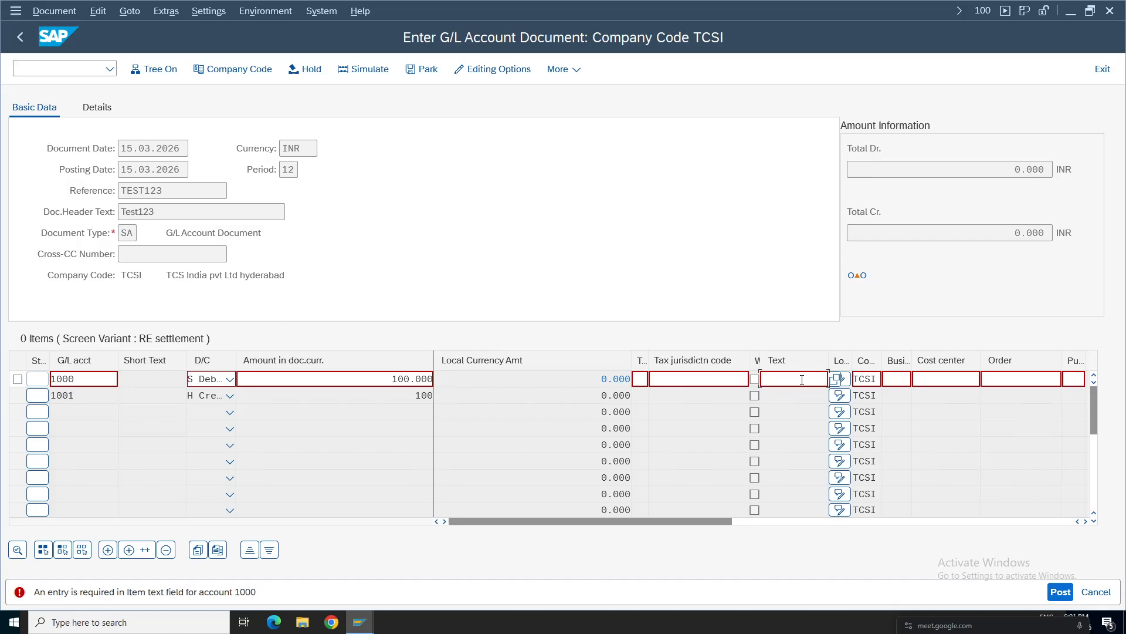
pyautogui.write('Tesytt')
pyautogui.doubleClick(773, 379)
pyautogui.press('Return')
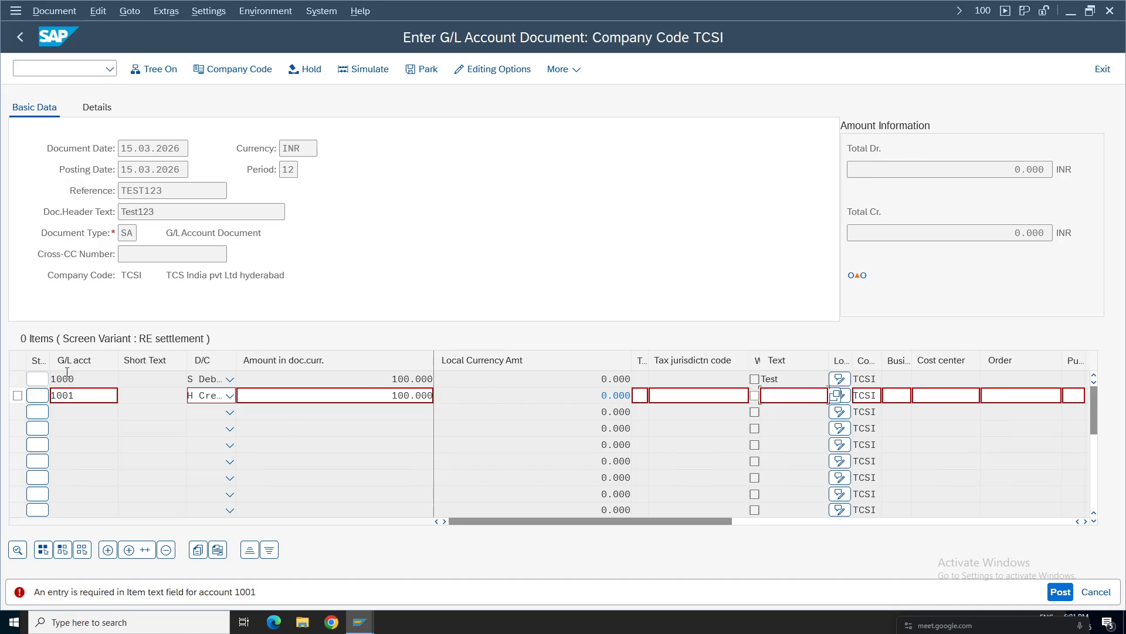
# Step: Open the details of the account 1001 credit item, enter the text Test and amount 100, and return to the document
pyautogui.doubleClick(792, 395)
pyautogui.write('Test')
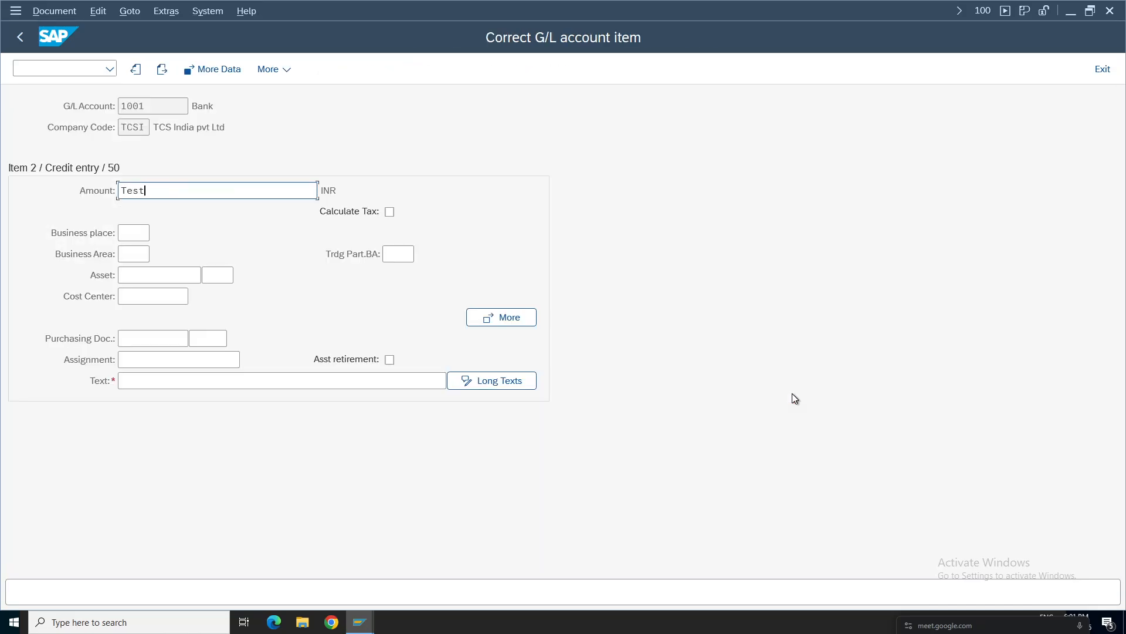
pyautogui.press('Return')
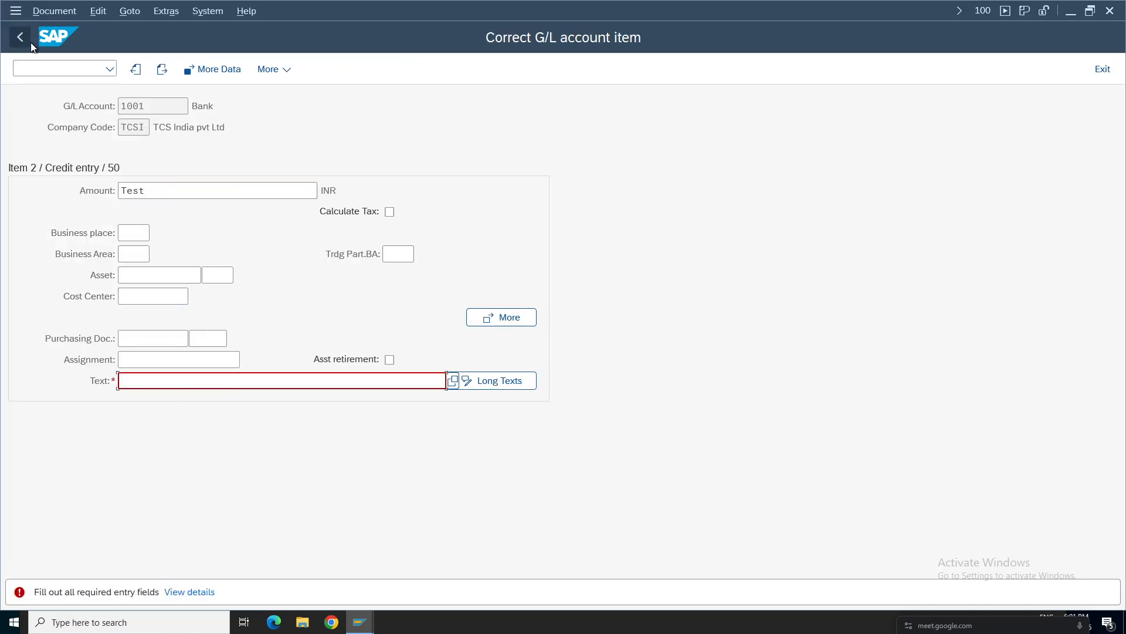
pyautogui.write('Test')
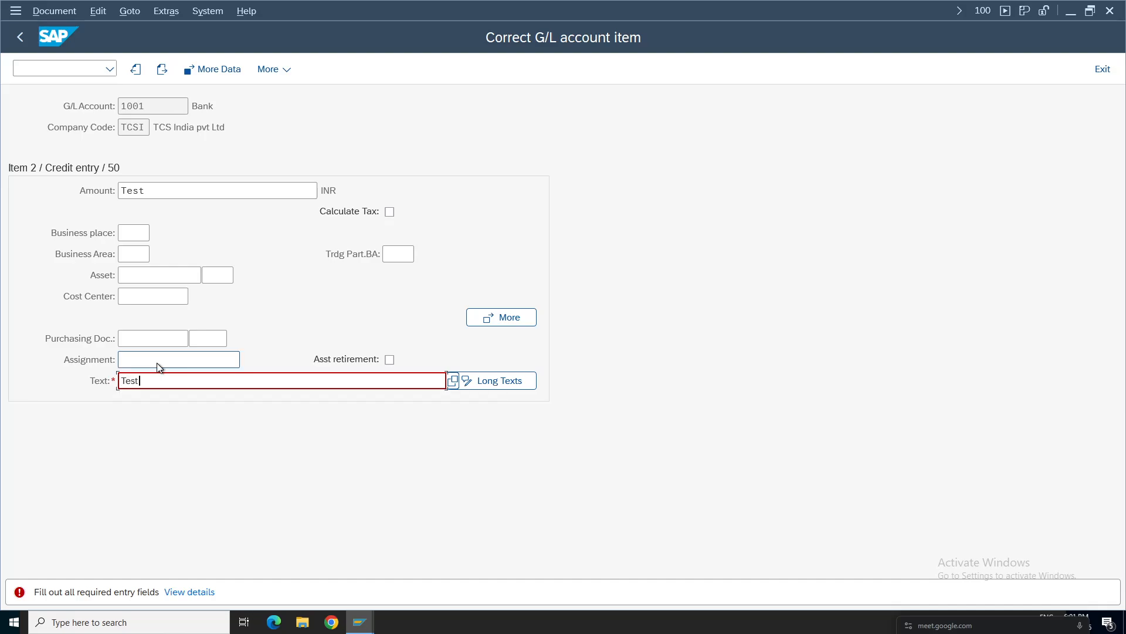
pyautogui.press('Return')
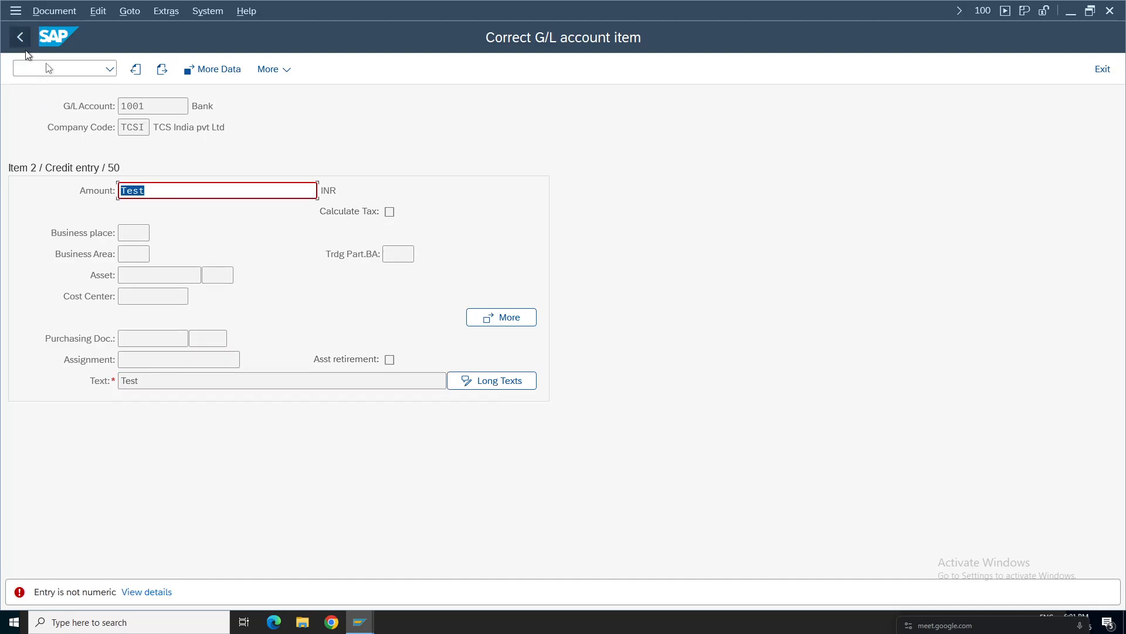
pyautogui.press('BackSpace')
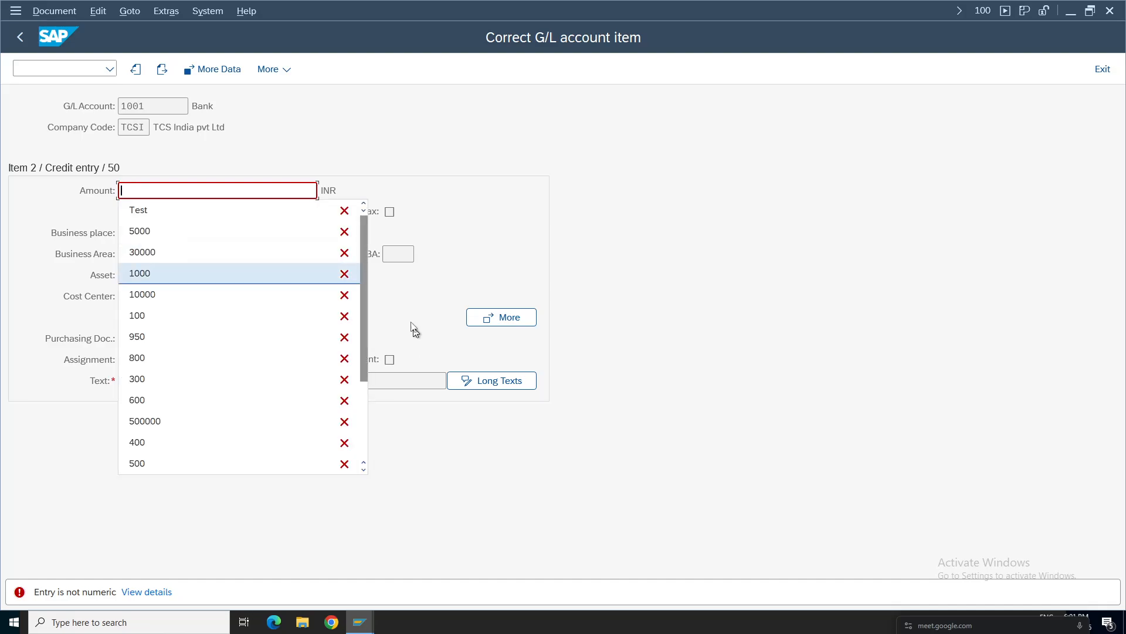
pyautogui.click(169, 189)
pyautogui.write('100')
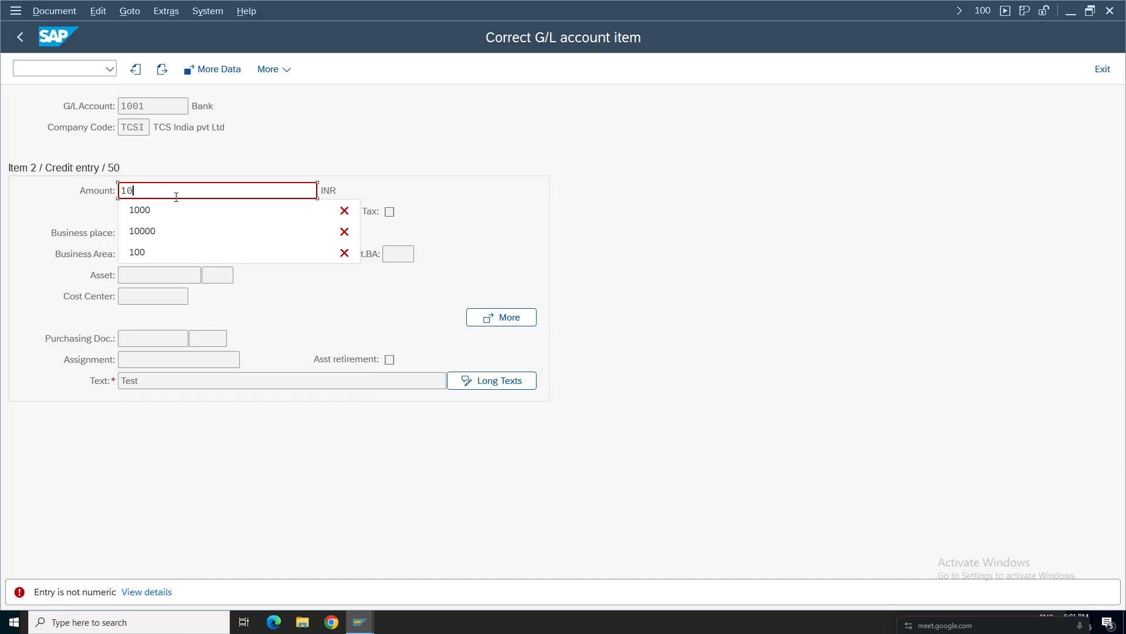
pyautogui.press('Return')
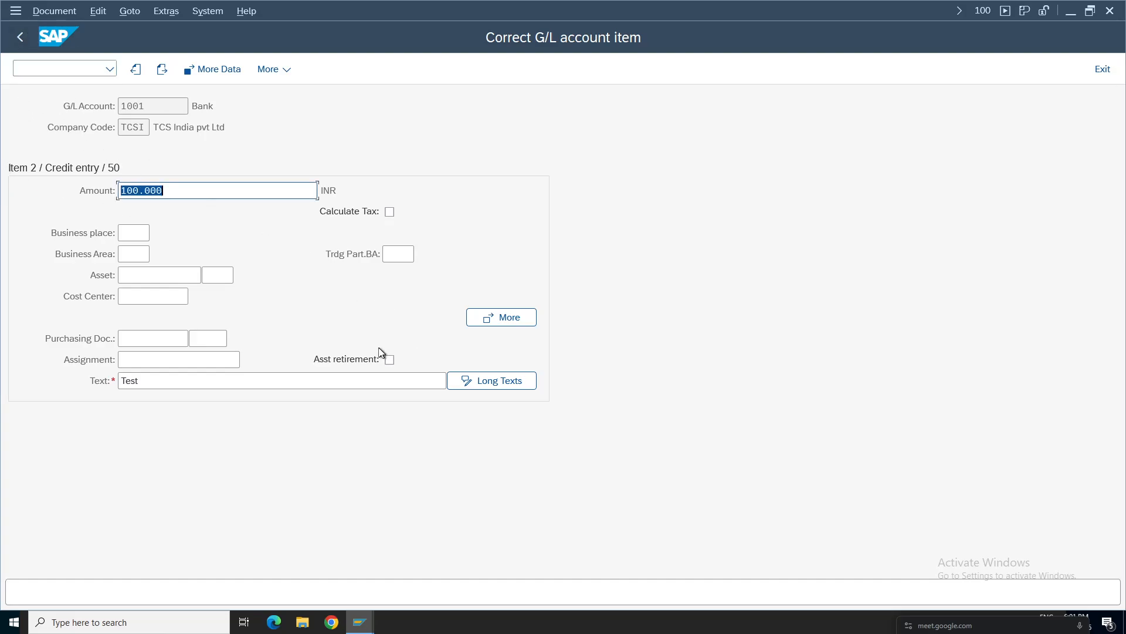
pyautogui.click(21, 39)
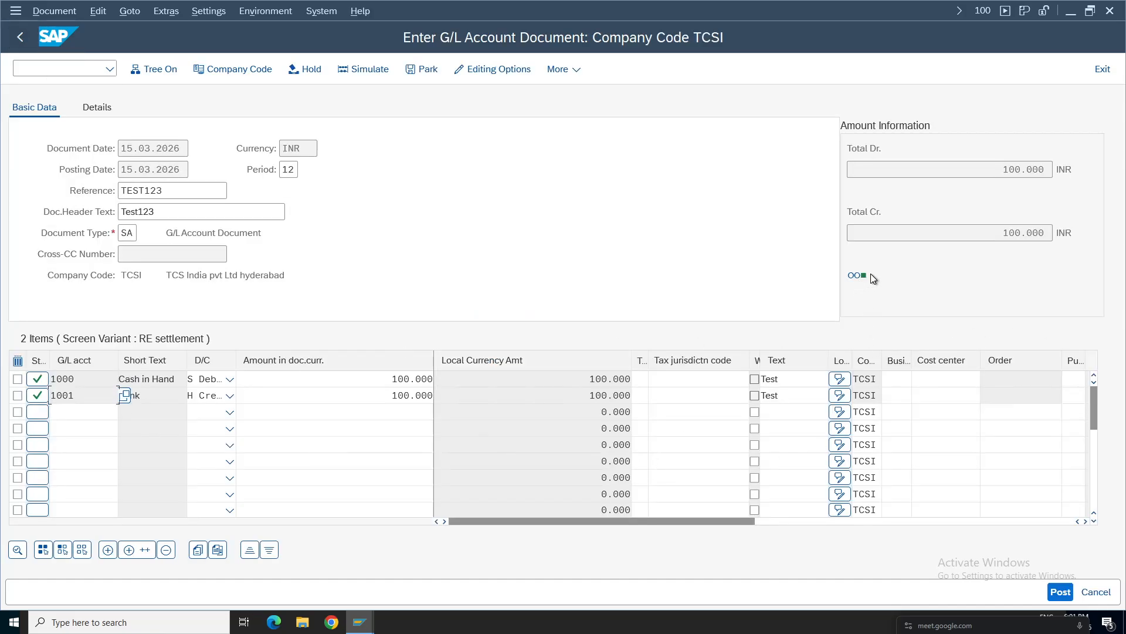
# Step: Check the document's total debit and credit amounts and the balance status indicator
pyautogui.click(1017, 232)
pyautogui.moveTo(849, 277)
pyautogui.click(1005, 171)
pyautogui.click(1017, 235)
# Step: Switch to the FI Working Notes spreadsheet in Google Sheets and enter "Posting Period is not opened" in cell B120 of Sheet10
pyautogui.click(660, 9)
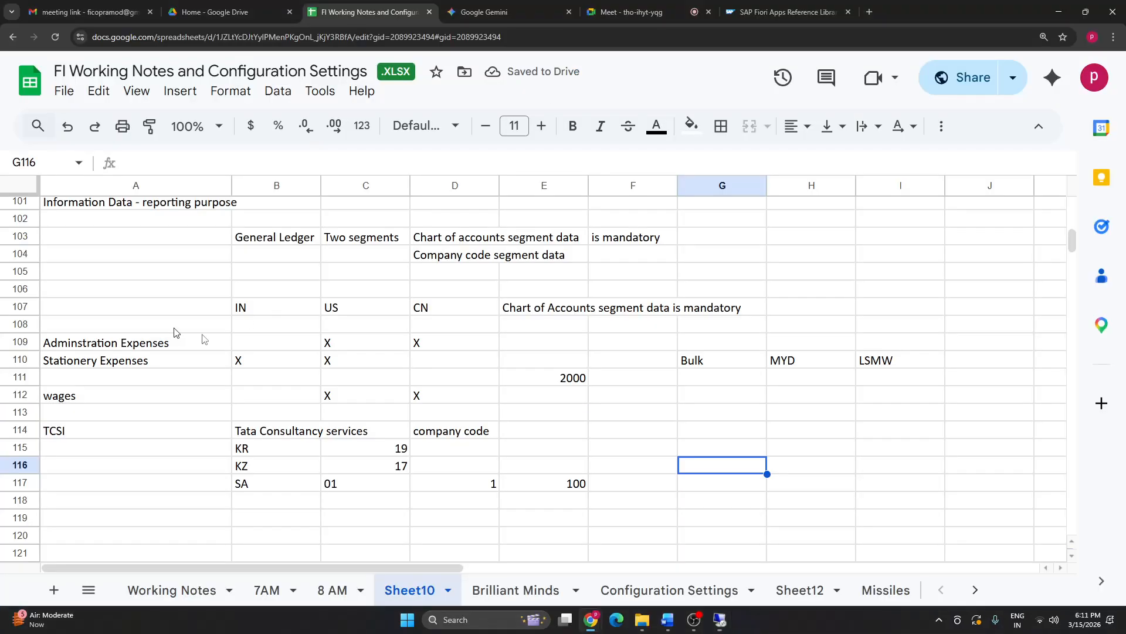
pyautogui.click(152, 545)
pyautogui.click(266, 542)
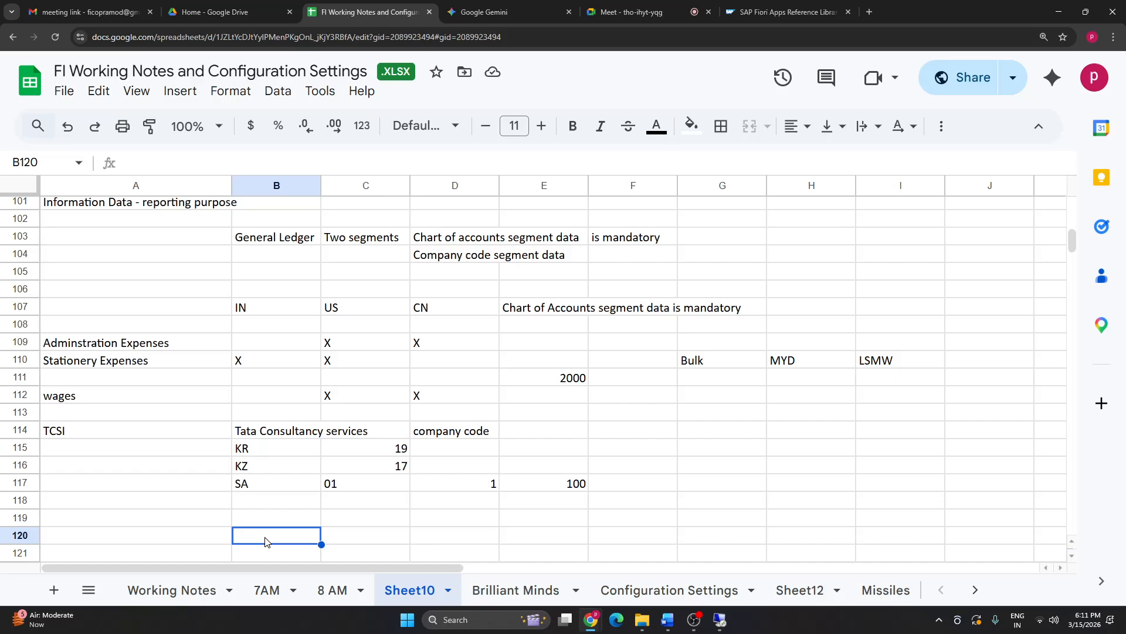
pyautogui.write('Posting P')
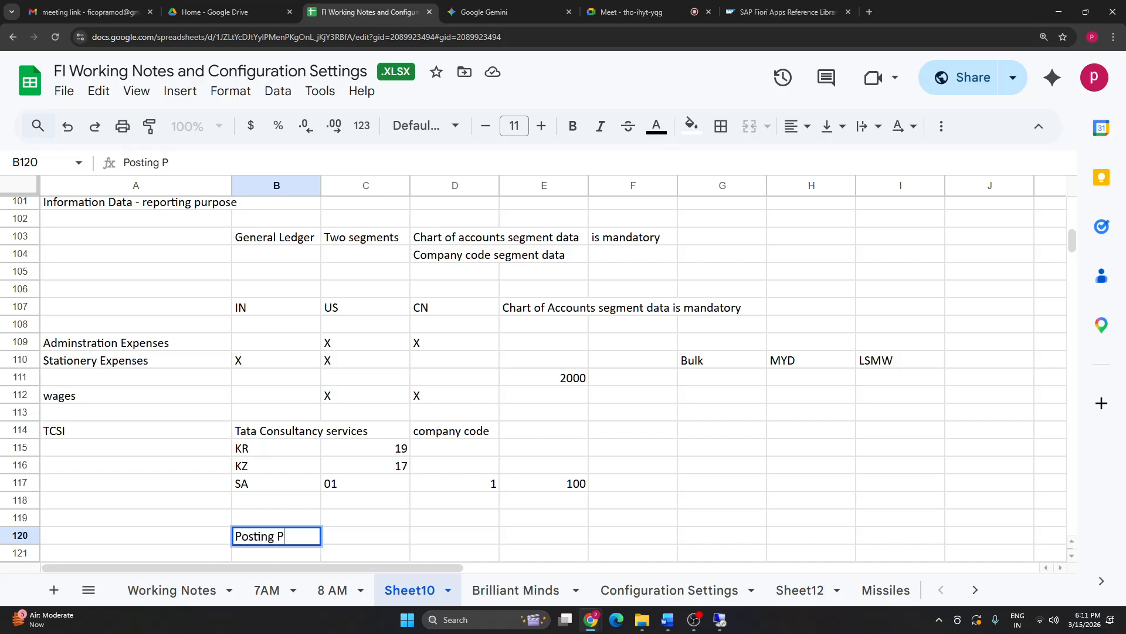
pyautogui.write('eriod is not opened')
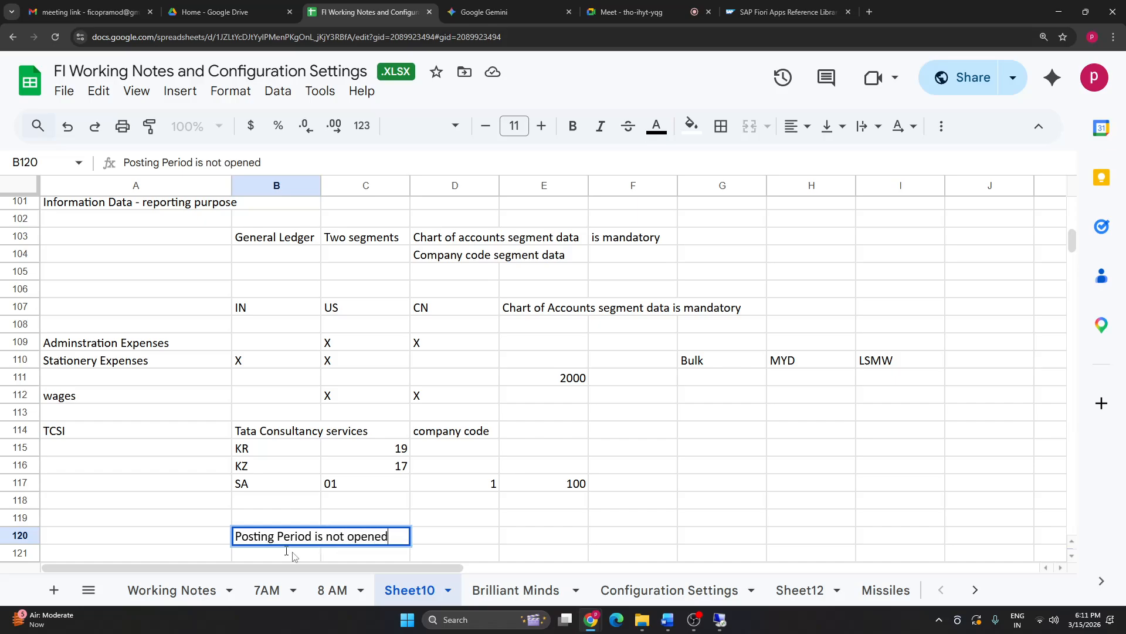
pyautogui.click(530, 524)
# Step: Add the note "Tolerance Group is not defined" in cell B121
pyautogui.click(426, 546)
pyautogui.press('Down')
pyautogui.press('Down')
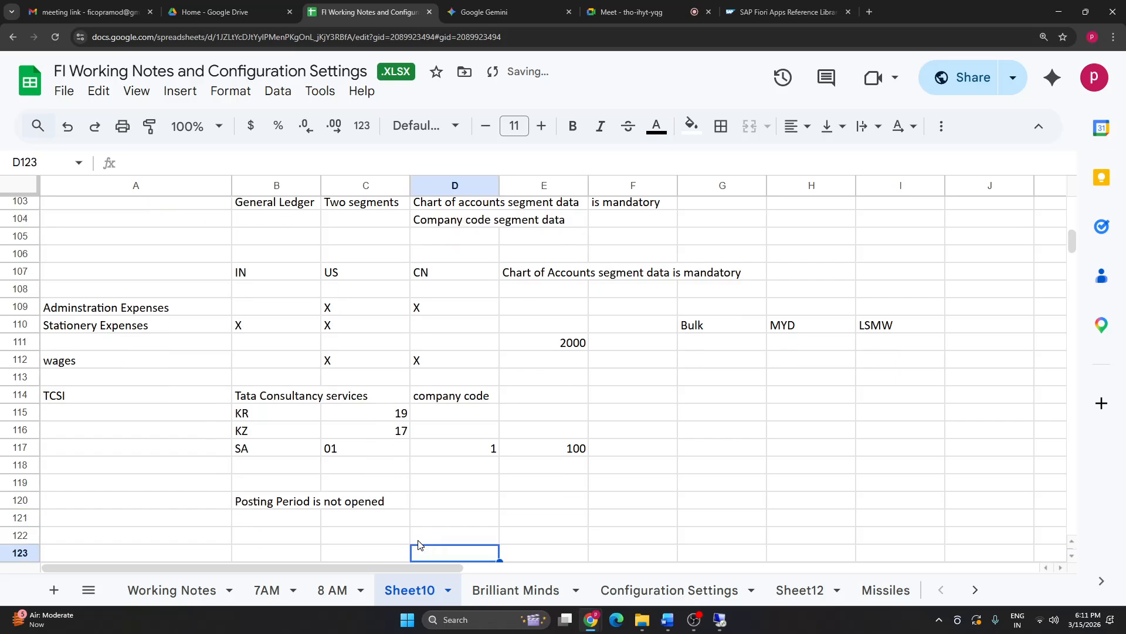
pyautogui.press('Down')
pyautogui.press('Down')
pyautogui.press('Down')
pyautogui.click(267, 467)
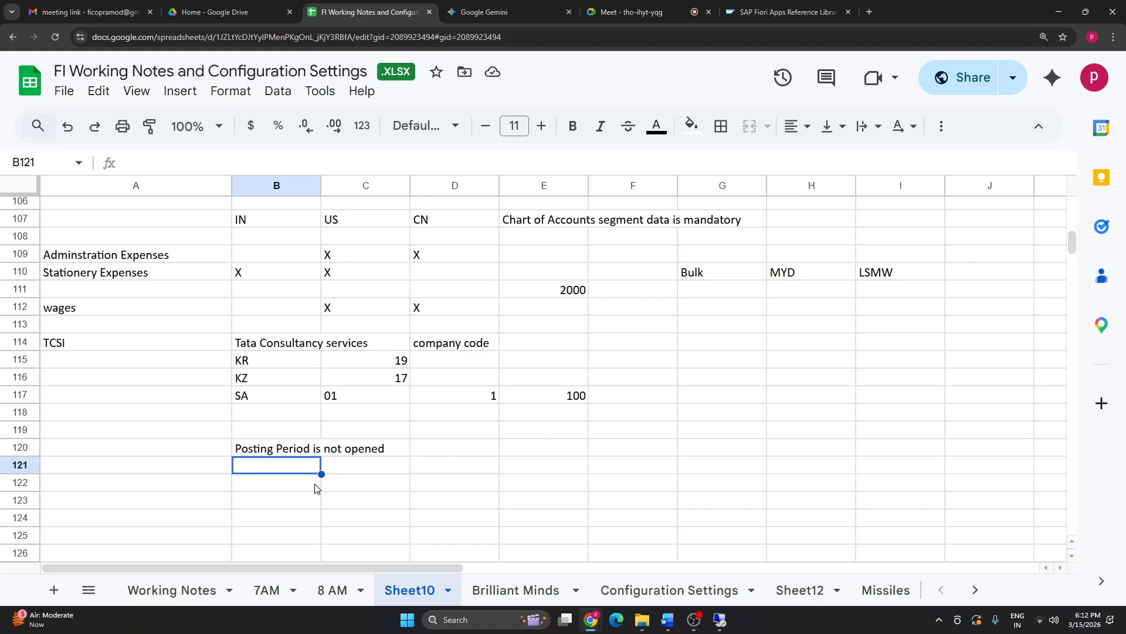
pyautogui.write('Toler')
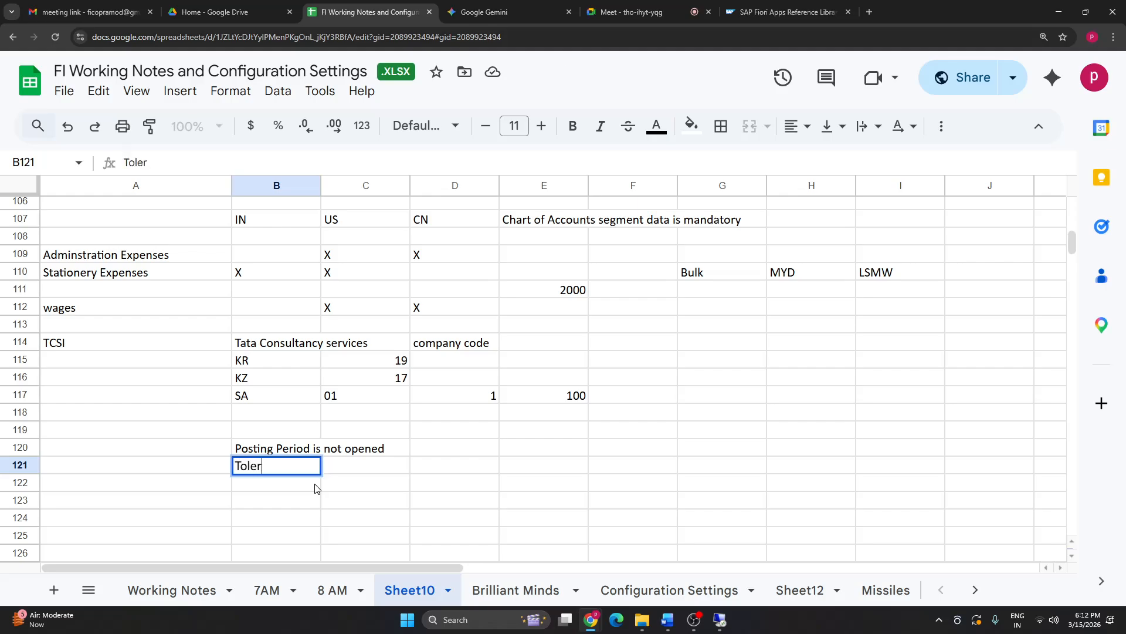
pyautogui.write('ance Grou')
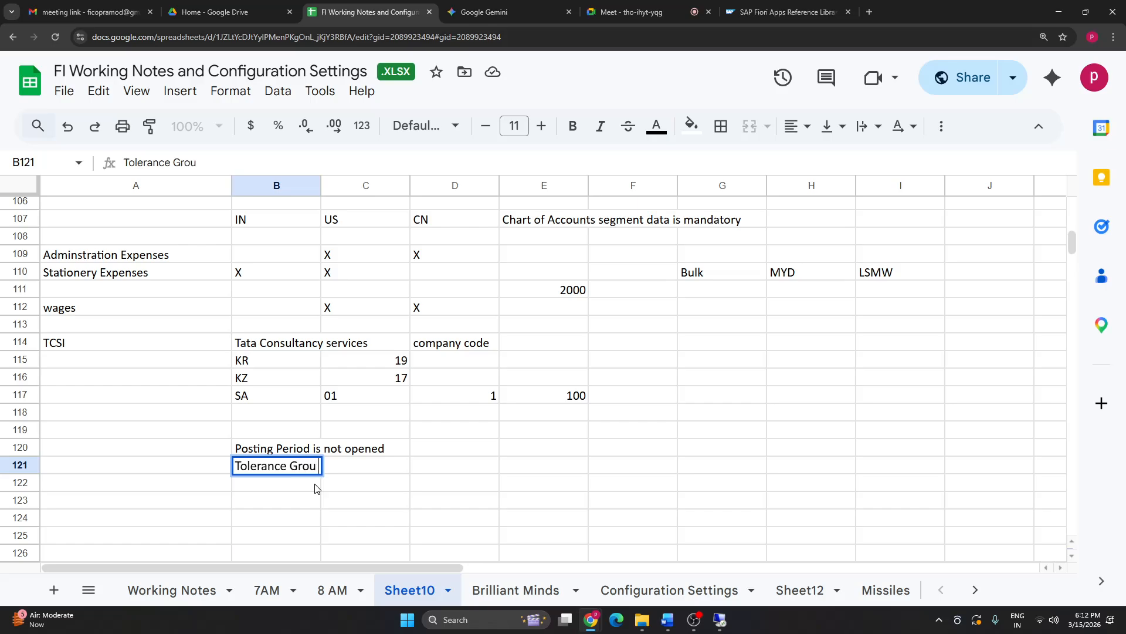
pyautogui.write('p is no')
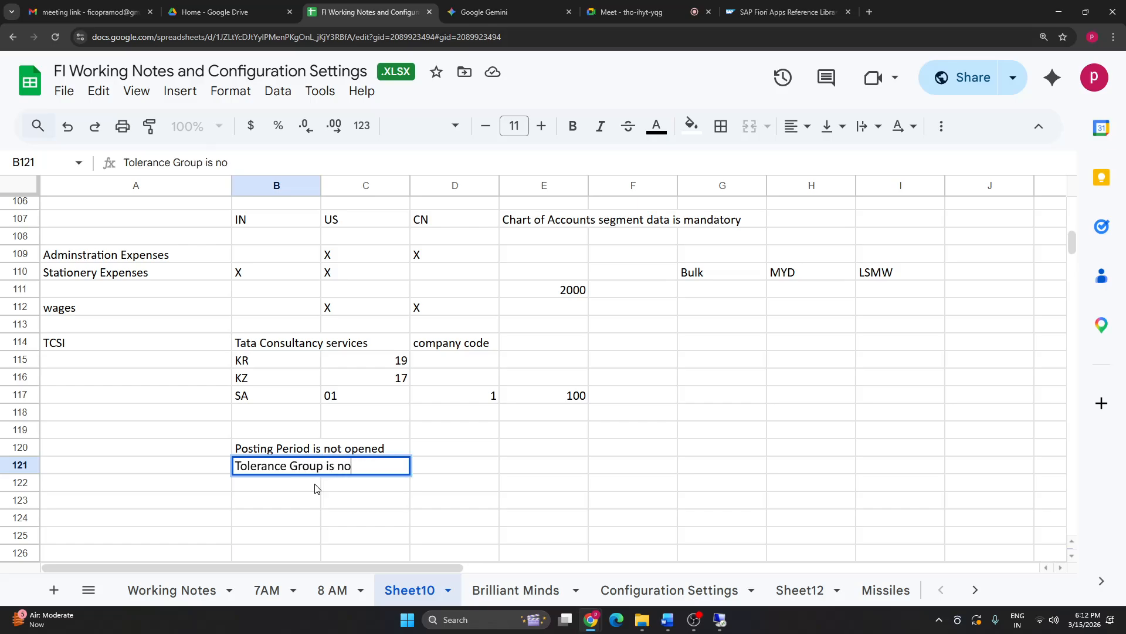
pyautogui.write('t defn')
pyautogui.write('ined')
pyautogui.click(290, 485)
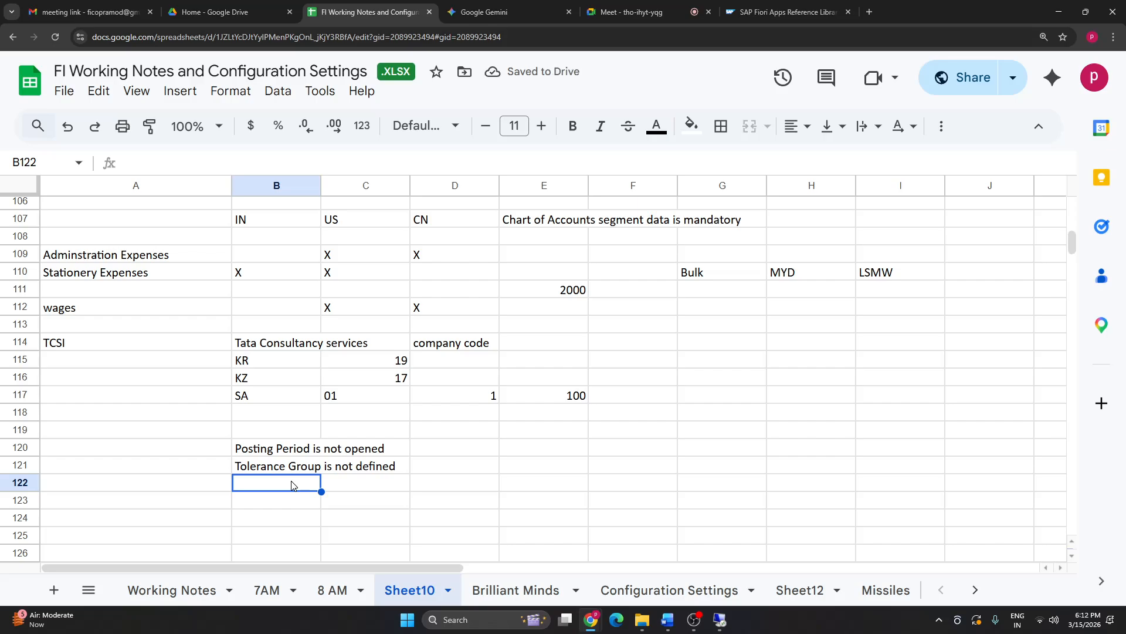
# Step: Add the note "Number Range is not defined for doc type SA" in cell B122
pyautogui.write('Nu')
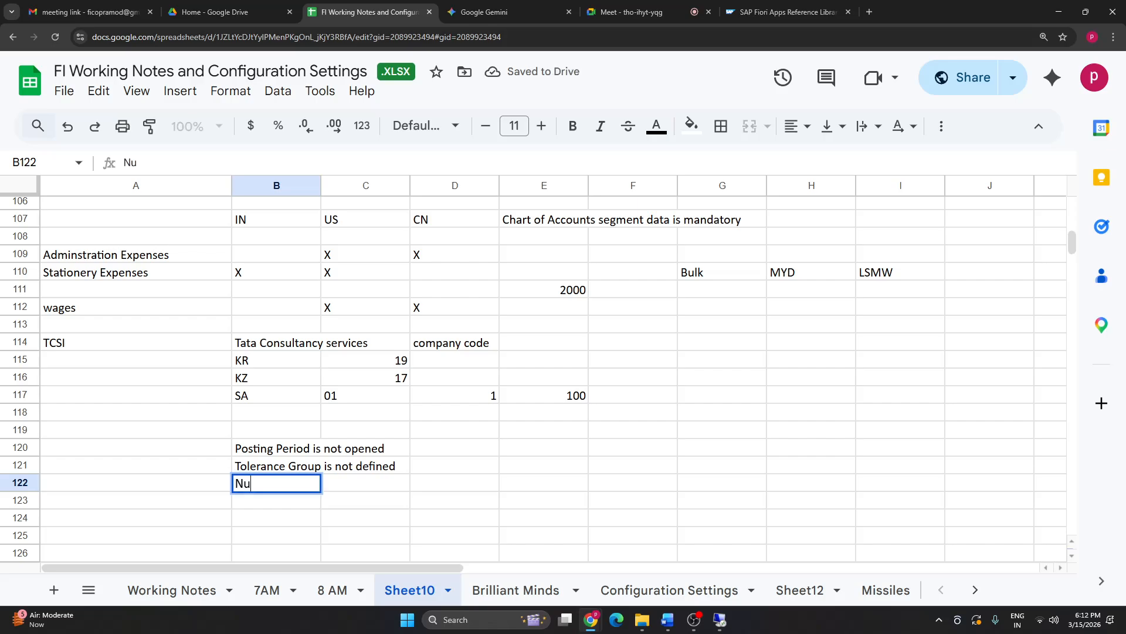
pyautogui.write('mber Range')
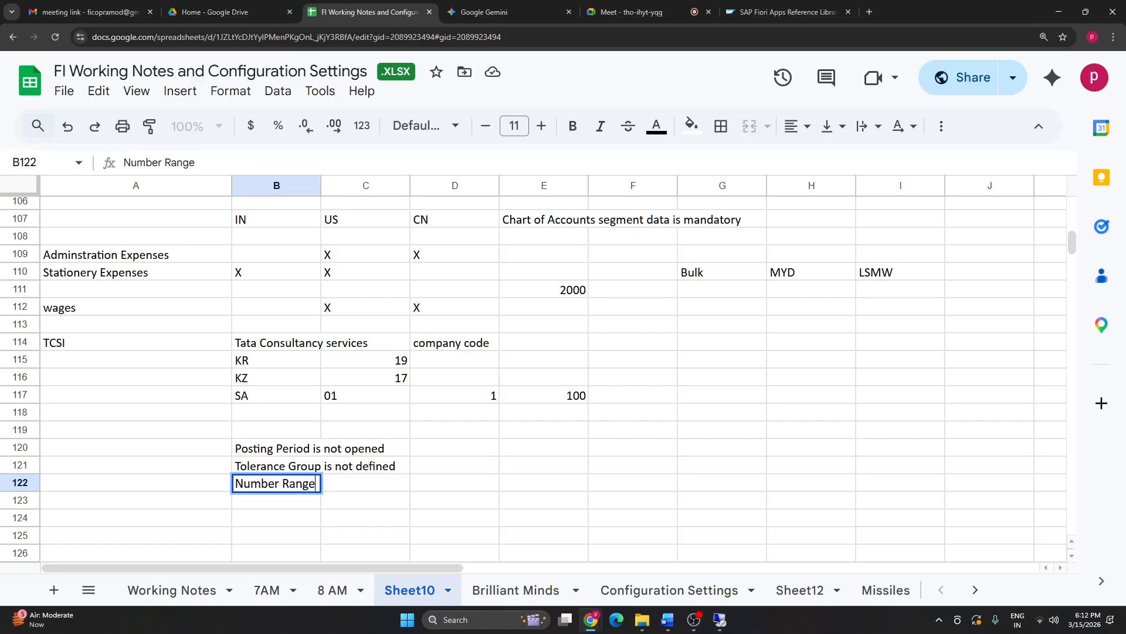
pyautogui.write(' is not ')
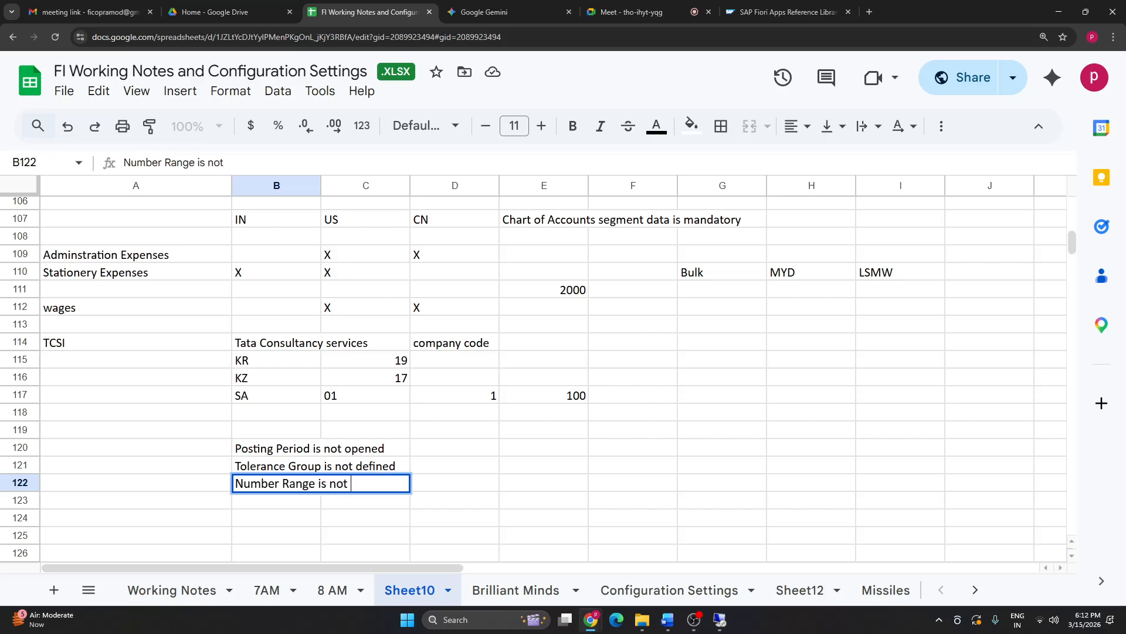
pyautogui.write('defined for oc ')
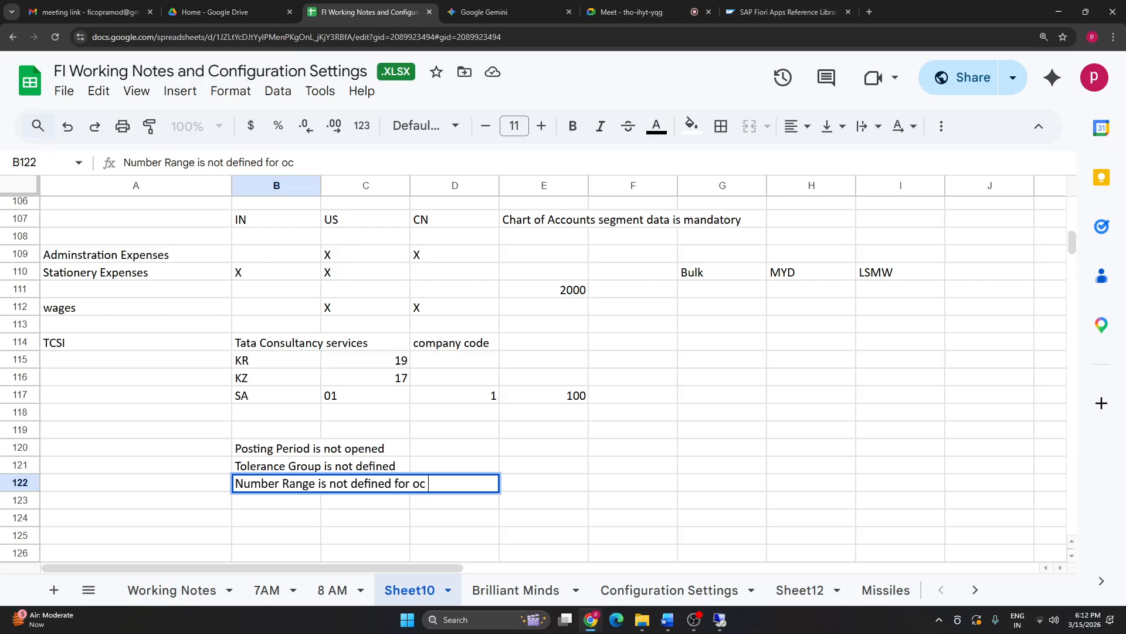
pyautogui.write('type SA')
pyautogui.click(417, 484)
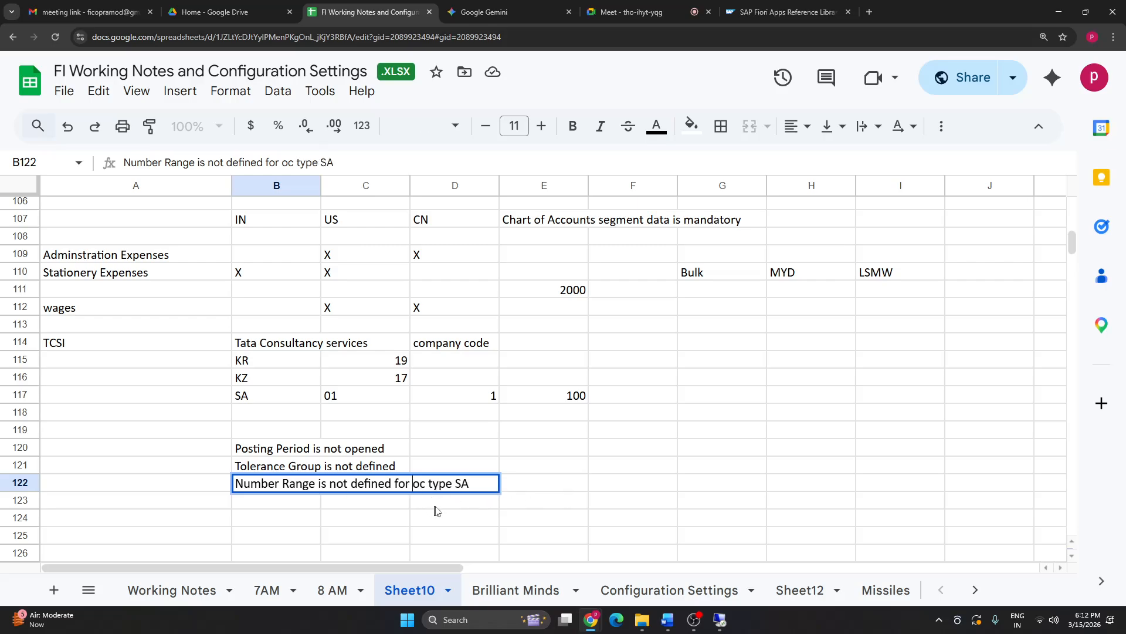
pyautogui.write('d')
pyautogui.click(280, 510)
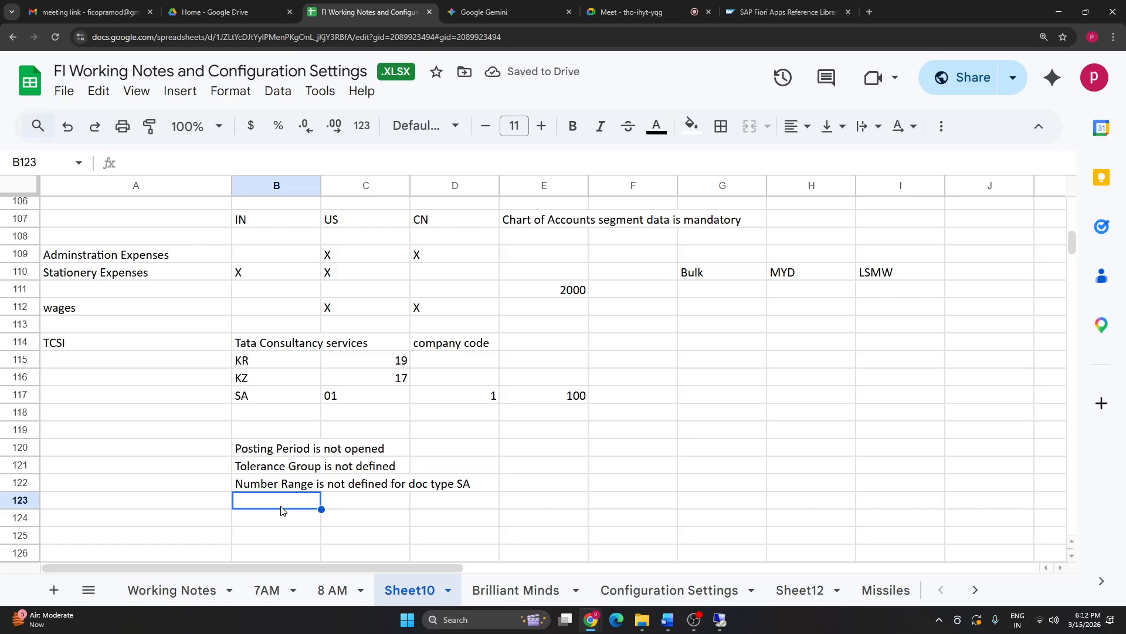
# Step: Number the error notes 1 to 4 in cells A120 to A123
pyautogui.click(206, 453)
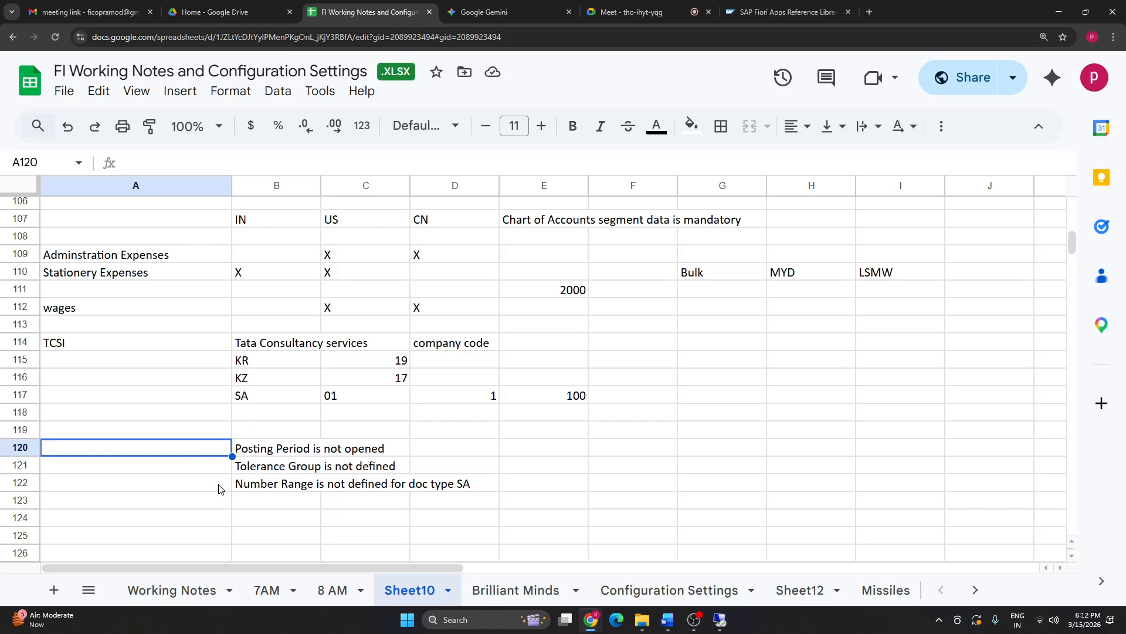
pyautogui.write('12')
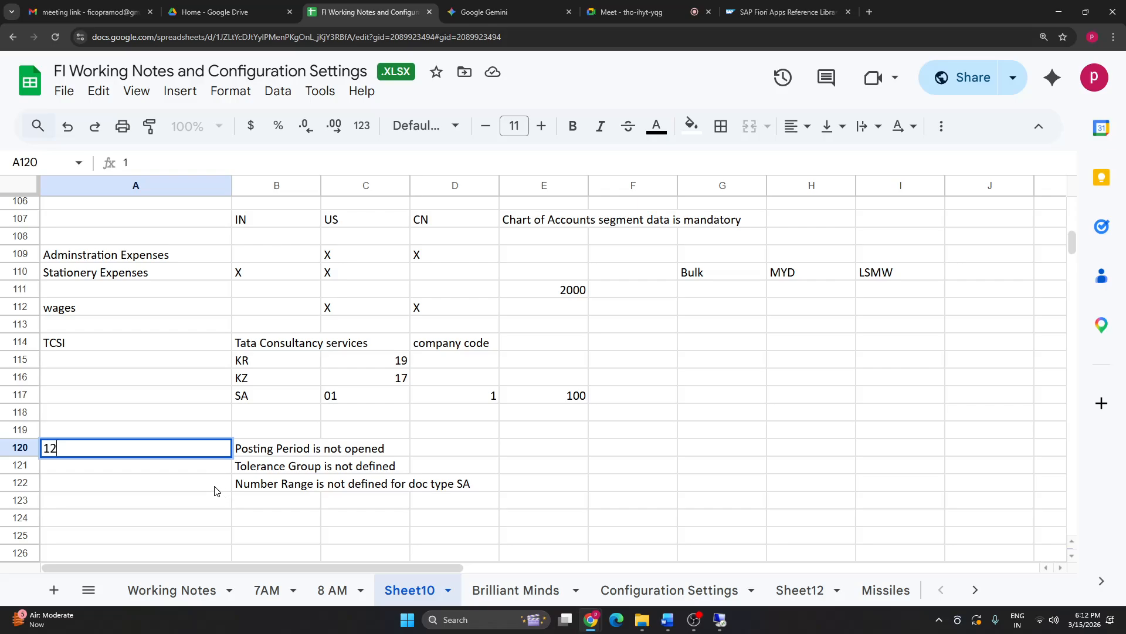
pyautogui.press('BackSpace')
pyautogui.press('Return')
pyautogui.write('2')
pyautogui.press('Return')
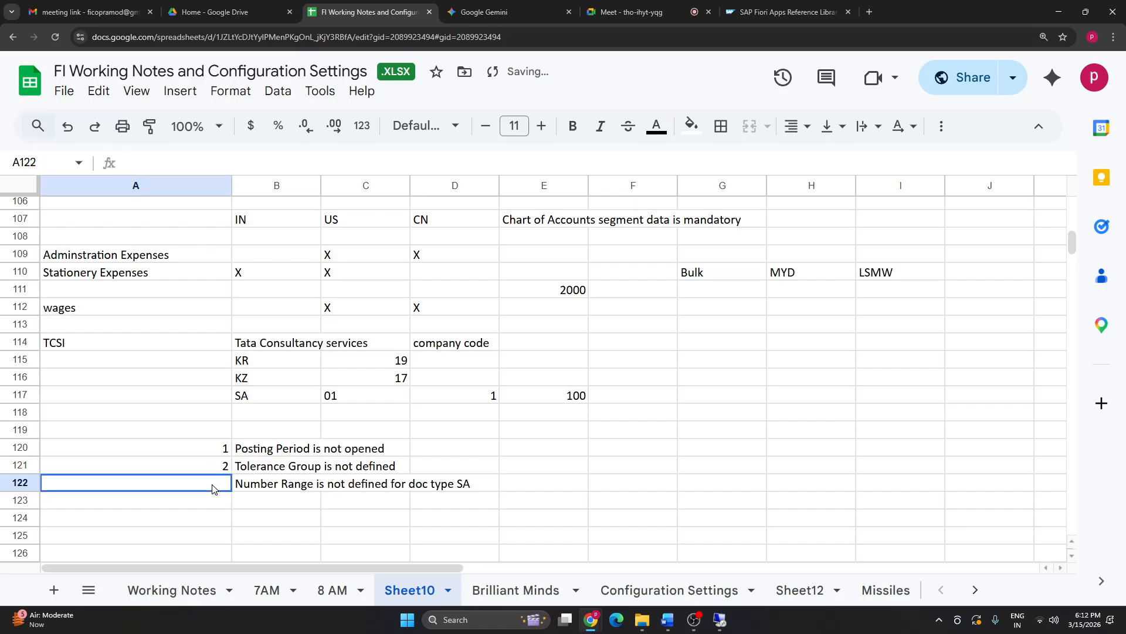
pyautogui.write('3')
pyautogui.press('Return')
pyautogui.write('4')
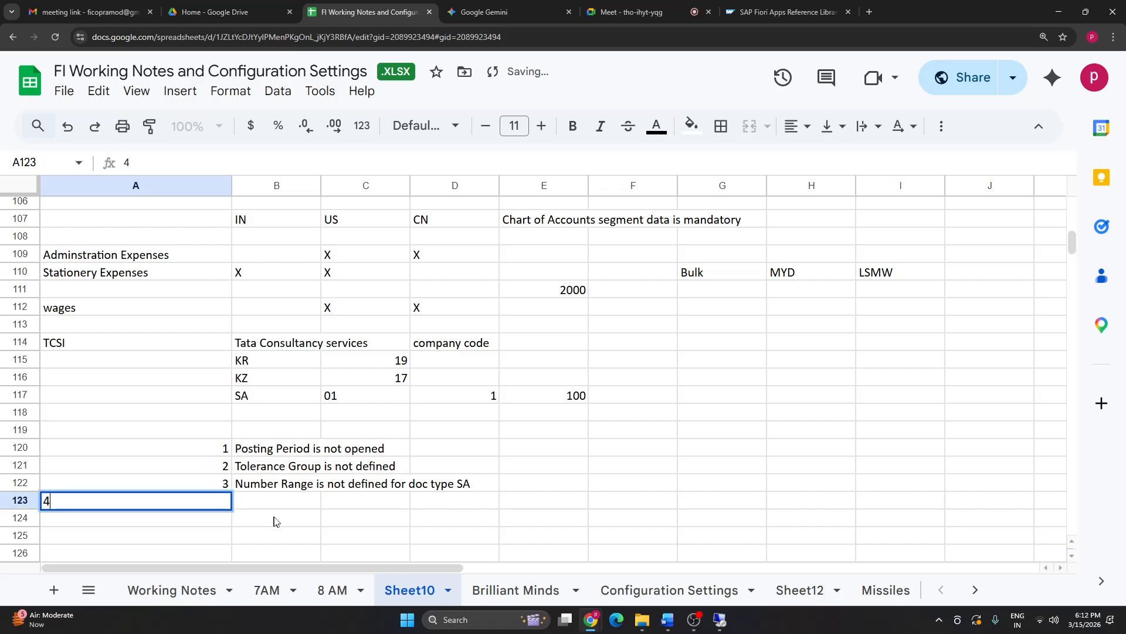
# Step: Add the note "Text field is mandatory coming from FSG via FSV" in cell B123
pyautogui.click(279, 500)
pyautogui.write('Tex')
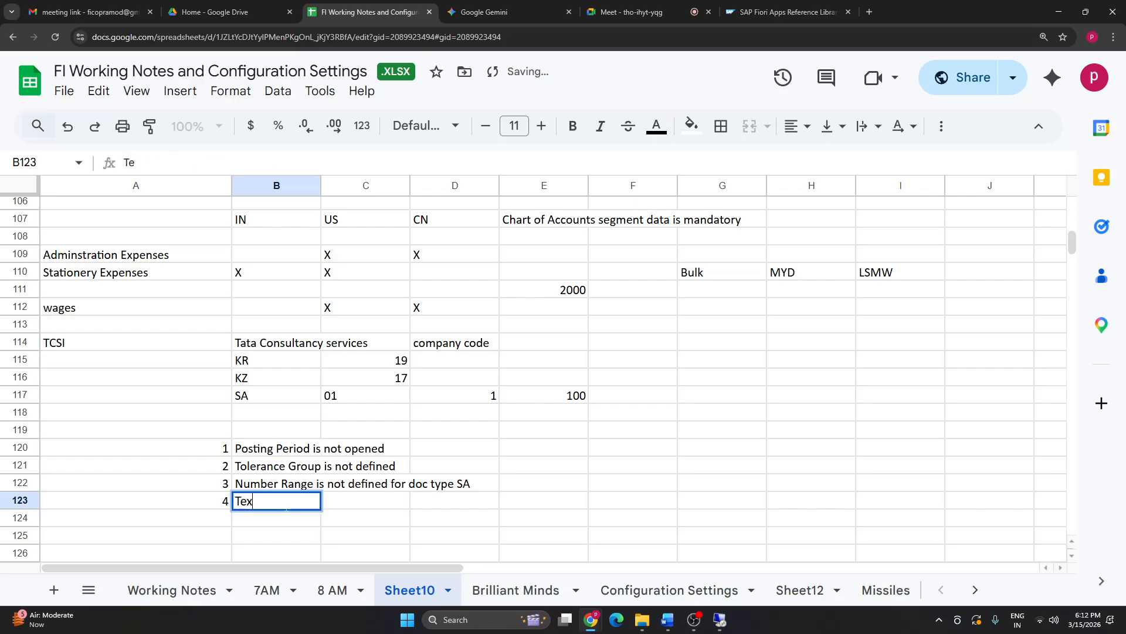
pyautogui.write('t field is')
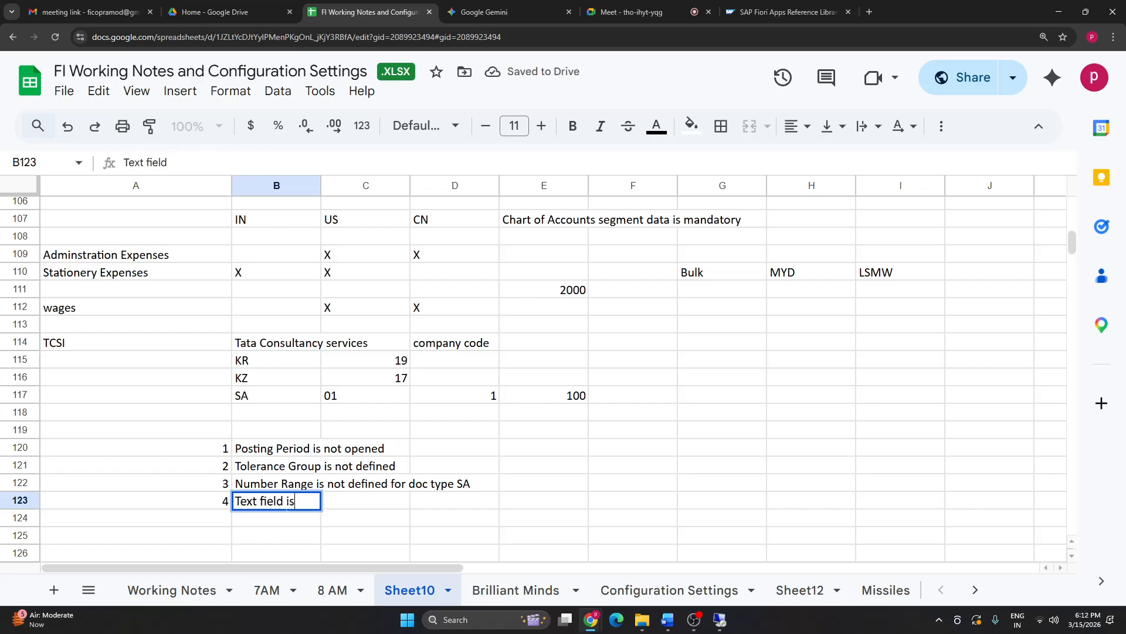
pyautogui.write(' mandator')
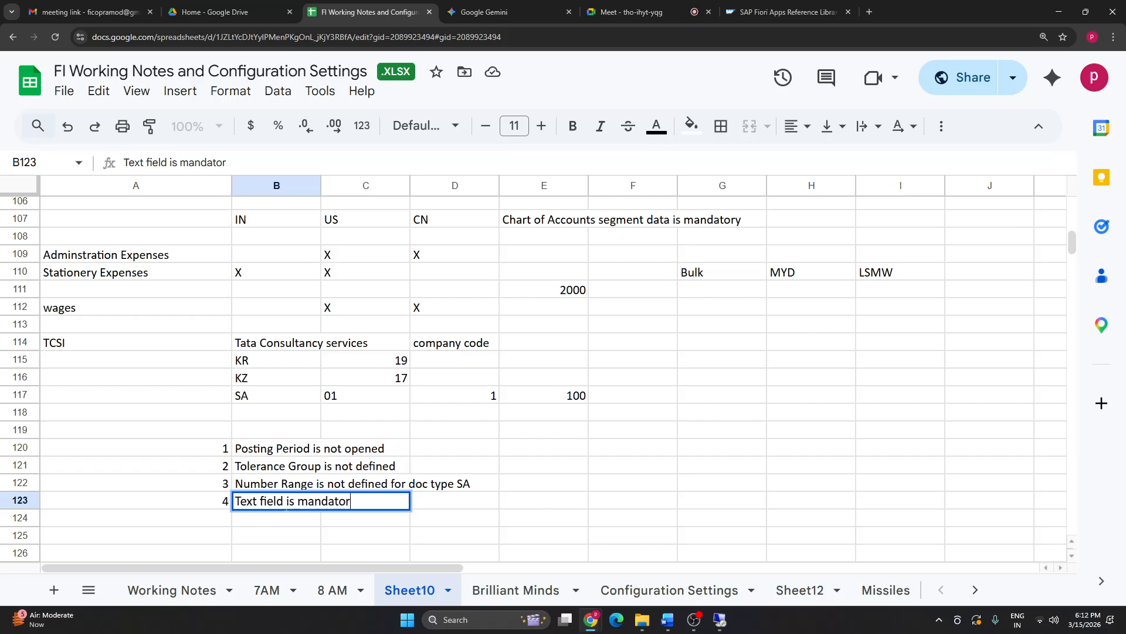
pyautogui.write('y coming from FSG')
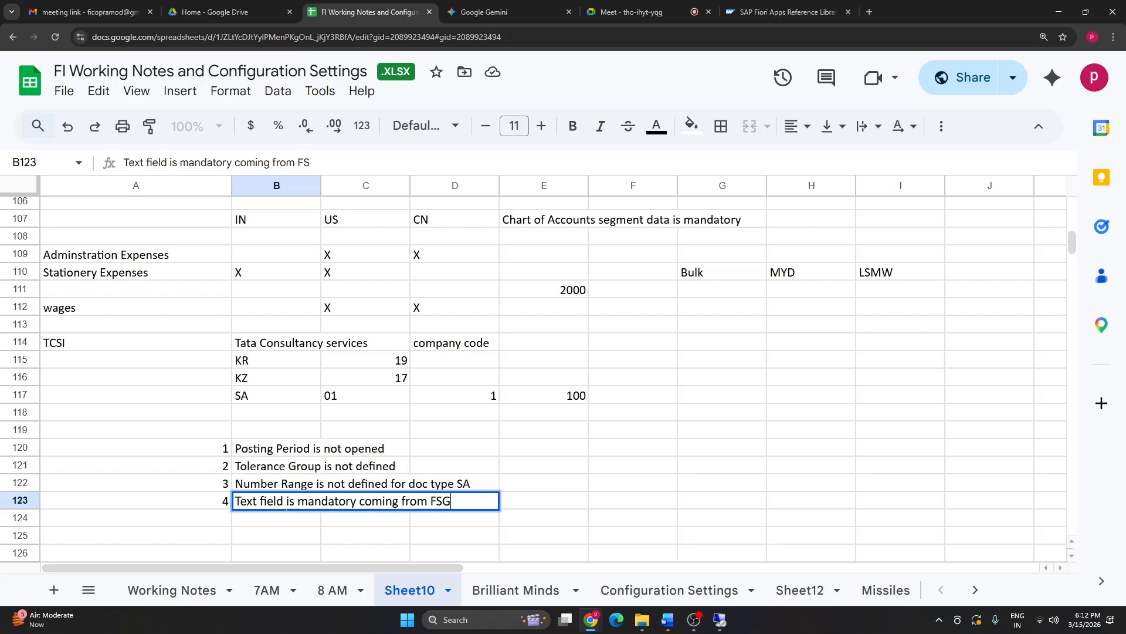
pyautogui.write(' via FSV')
# Step: Enter the number 5 in cell A124 for the next error note
pyautogui.click(213, 523)
pyautogui.write('5')
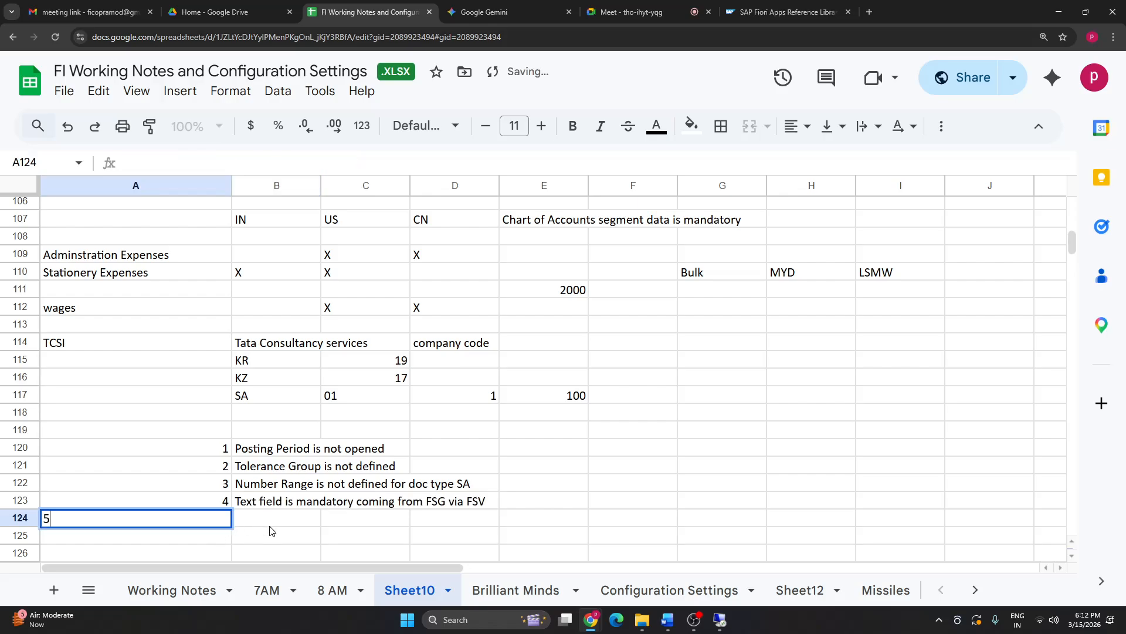
pyautogui.click(288, 522)
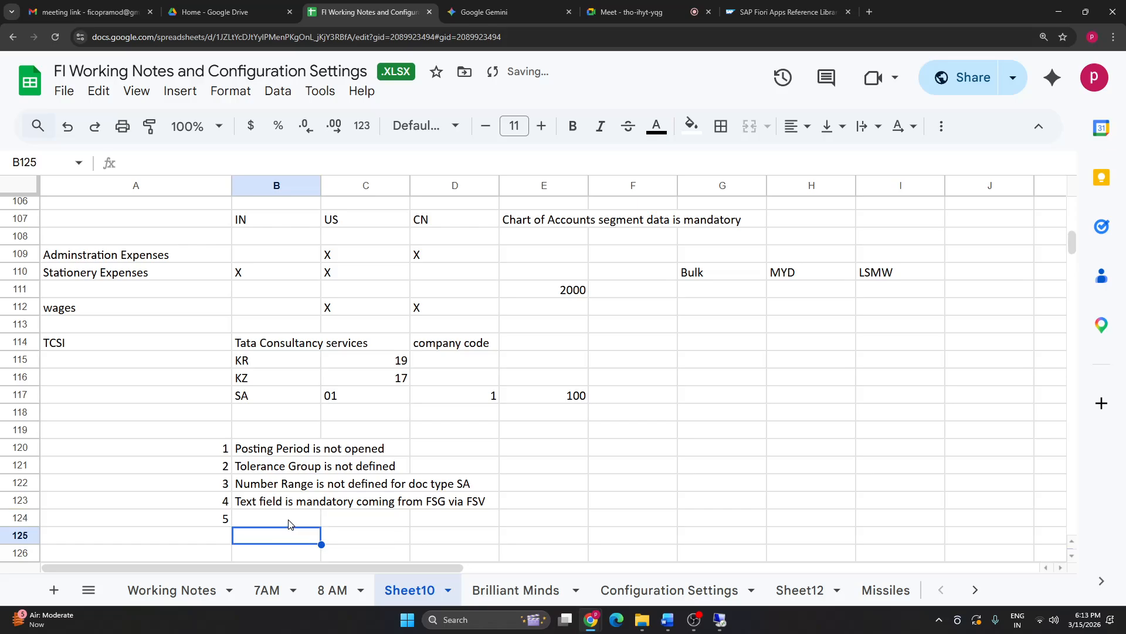
pyautogui.scroll(-1, 288, 523)
pyautogui.keyDown('shift'); pyautogui.click(256, 505); pyautogui.keyUp('shift')
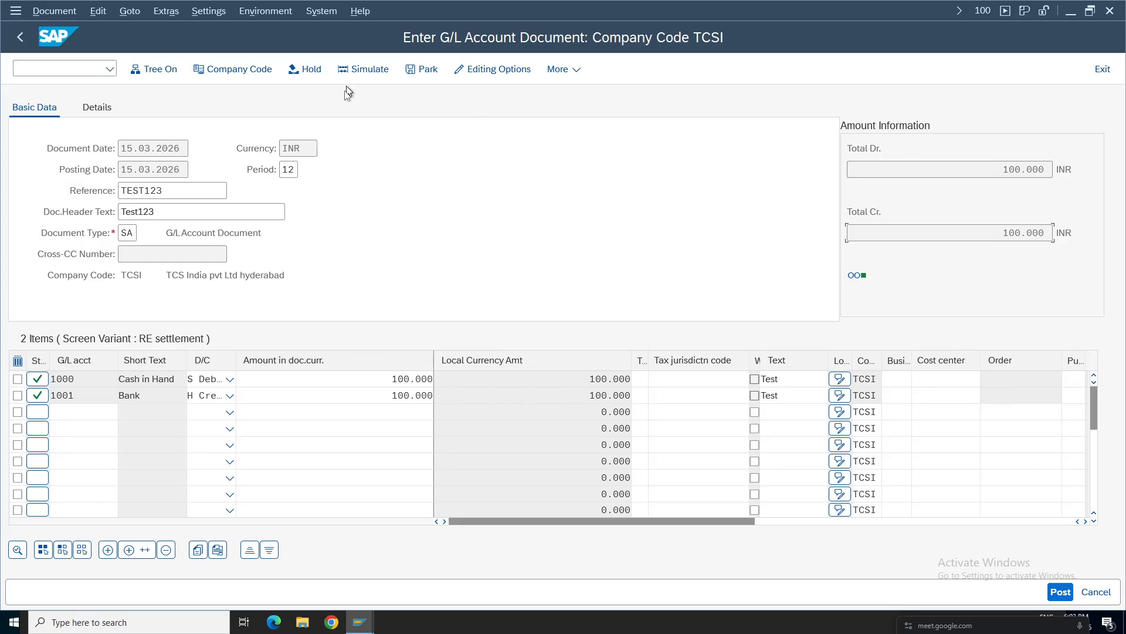
# Step: Switch to SAP, try to post the G/L document for company code TCSI, and open the details of the resulting error
pyautogui.click(1060, 591)
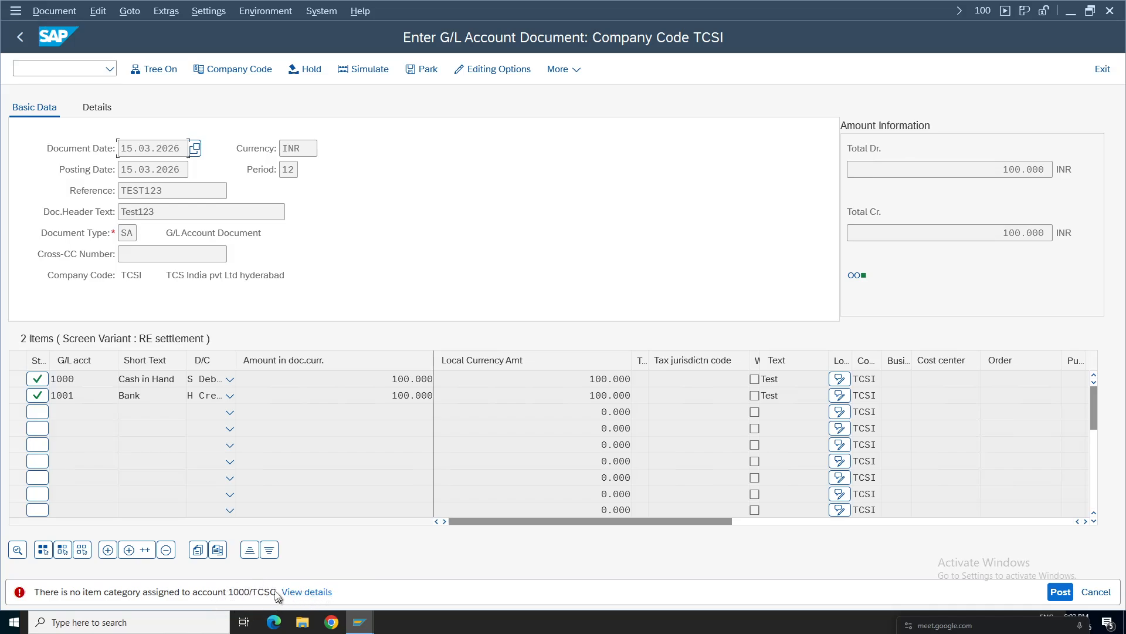
pyautogui.click(300, 593)
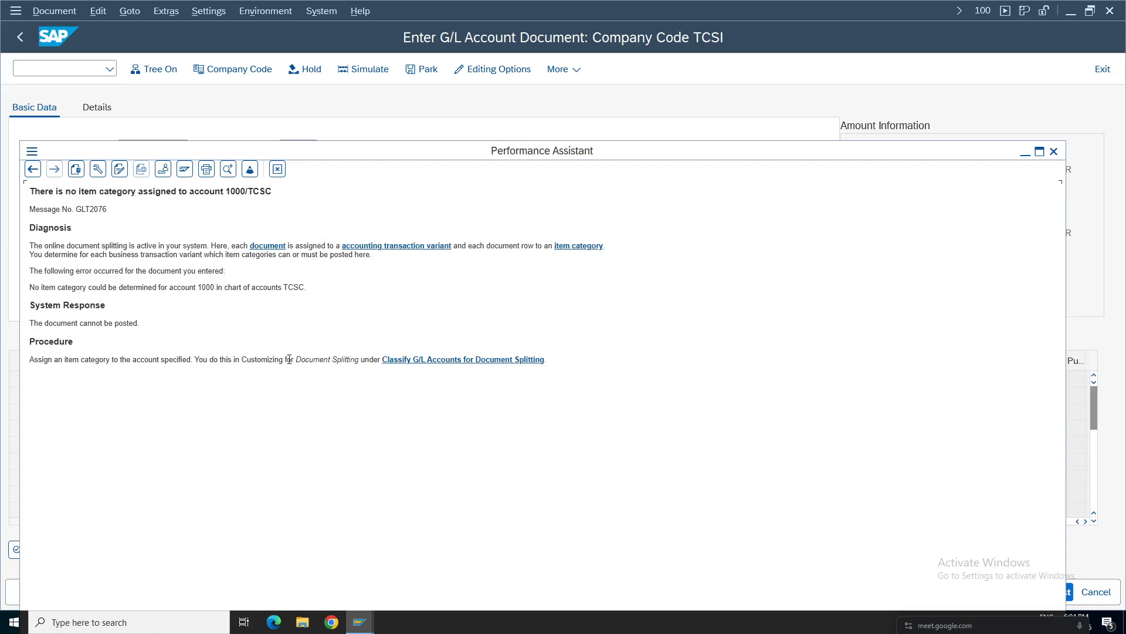
# Step: In the Display IMG window, open the Activate Document Splitting activity under General Ledger Accounting, Business Transactions, Document Splitting
pyautogui.click(360, 623)
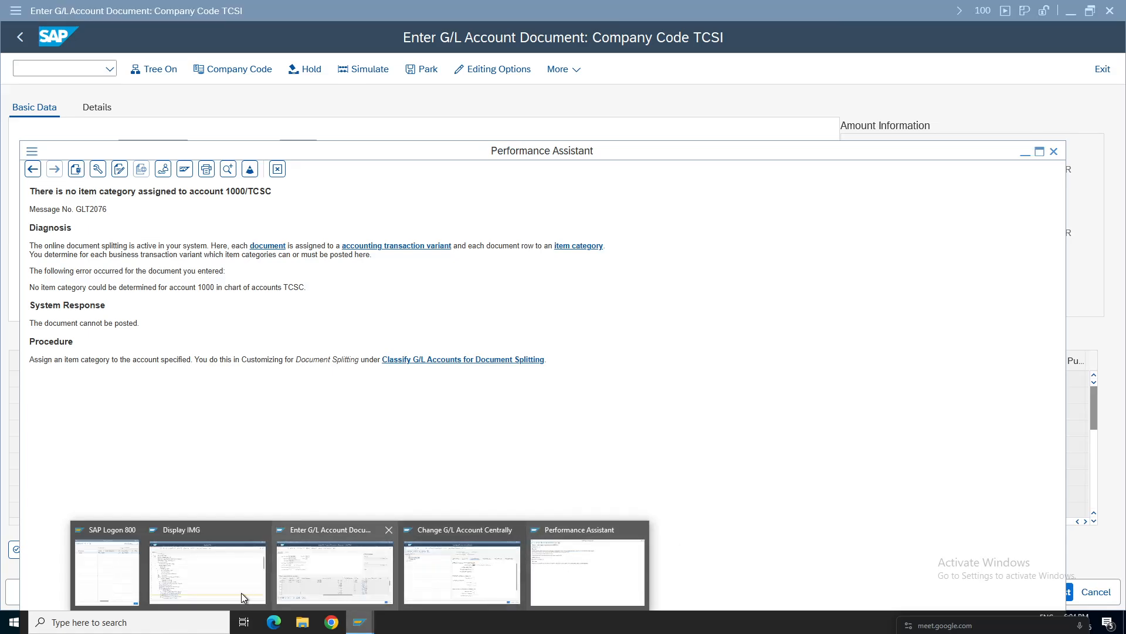
pyautogui.click(213, 579)
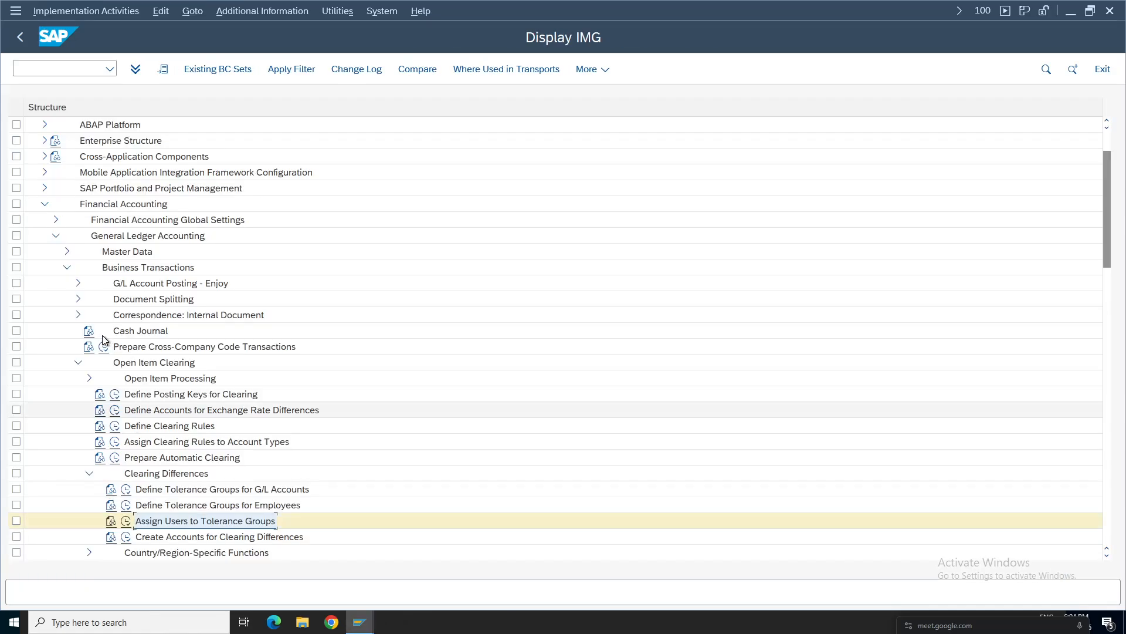
pyautogui.click(77, 362)
pyautogui.click(72, 305)
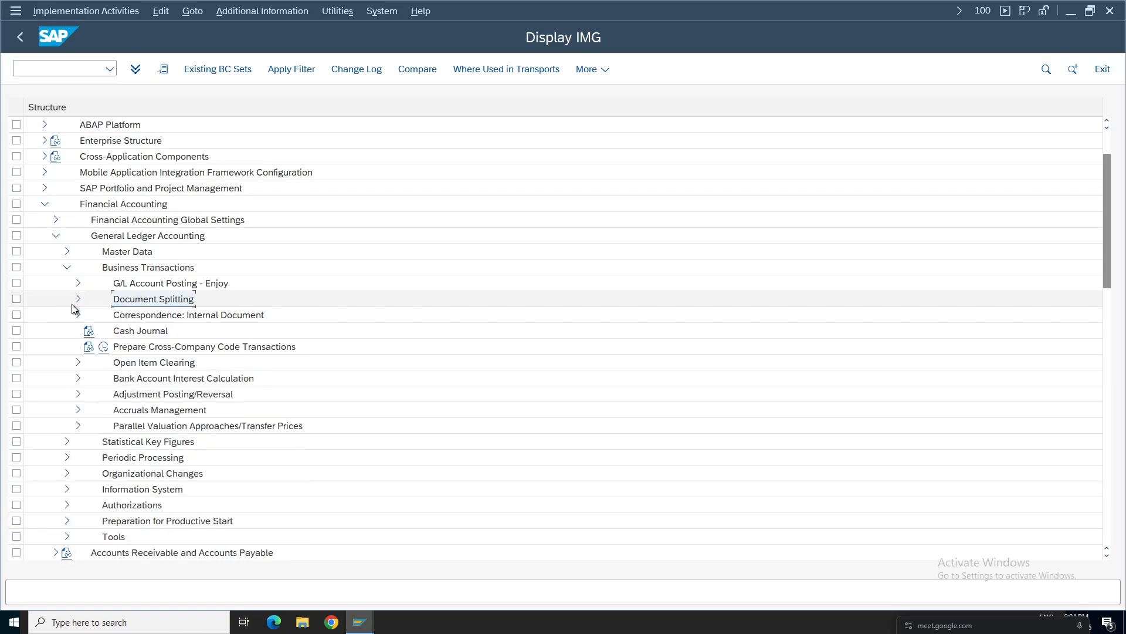
pyautogui.click(79, 301)
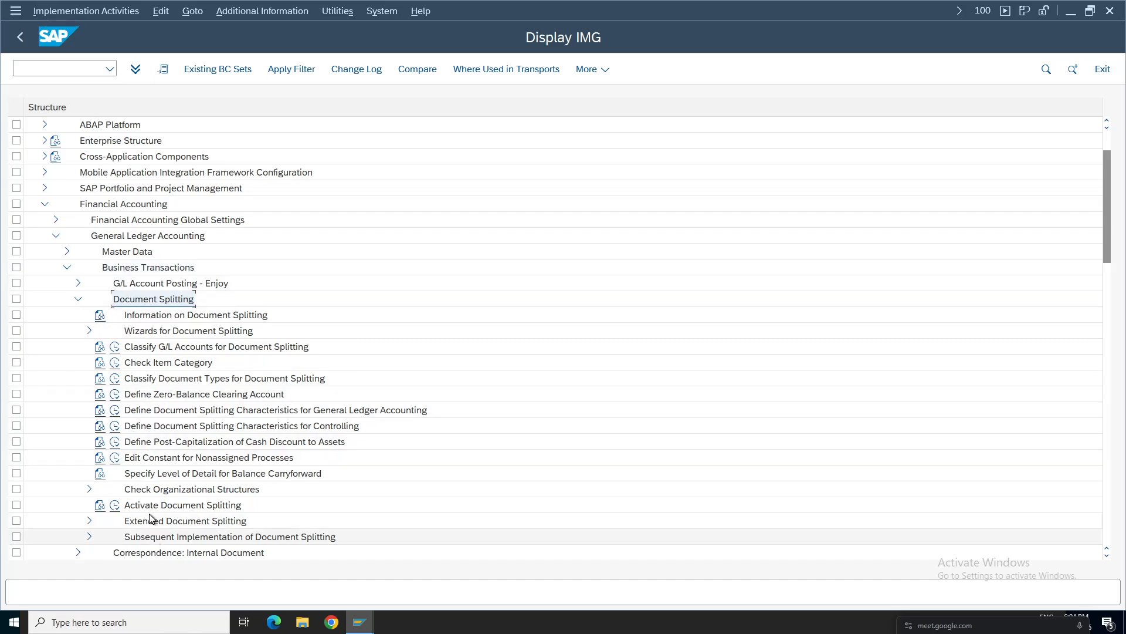
pyautogui.click(166, 508)
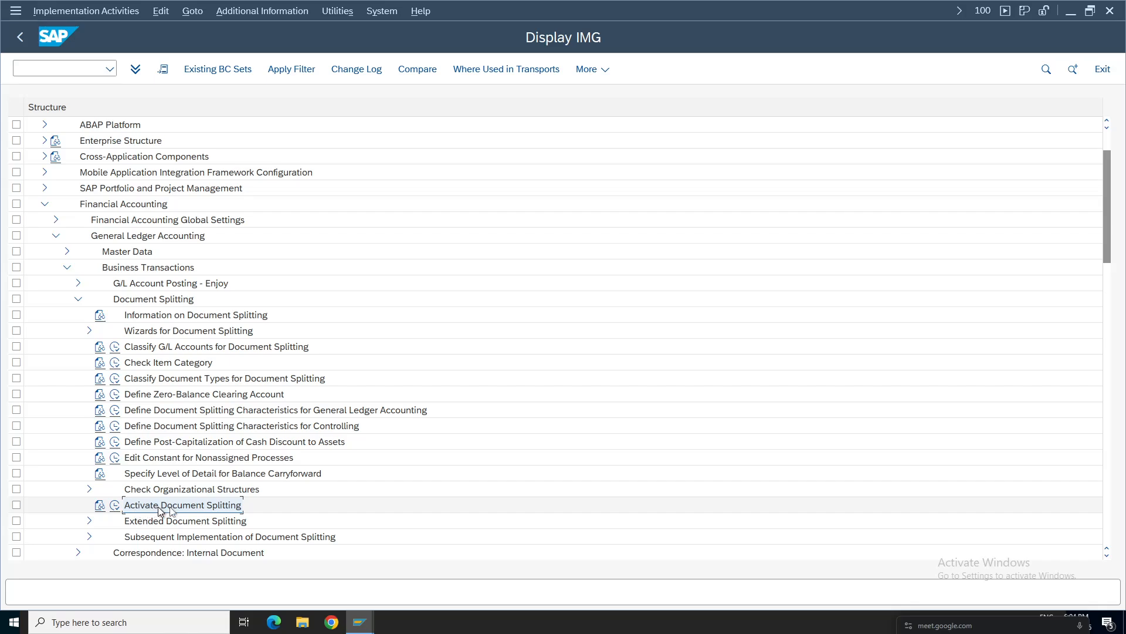
pyautogui.click(115, 504)
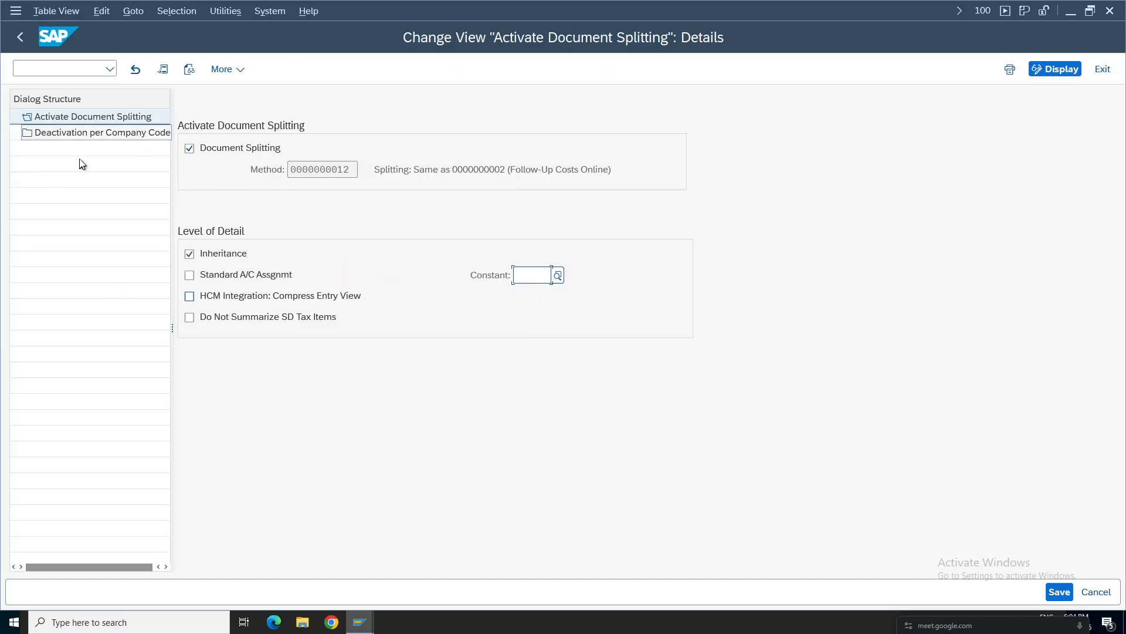
# Step: Open the Deactivation per Company Code overview and position the list at company code TCSI
pyautogui.doubleClick(79, 132)
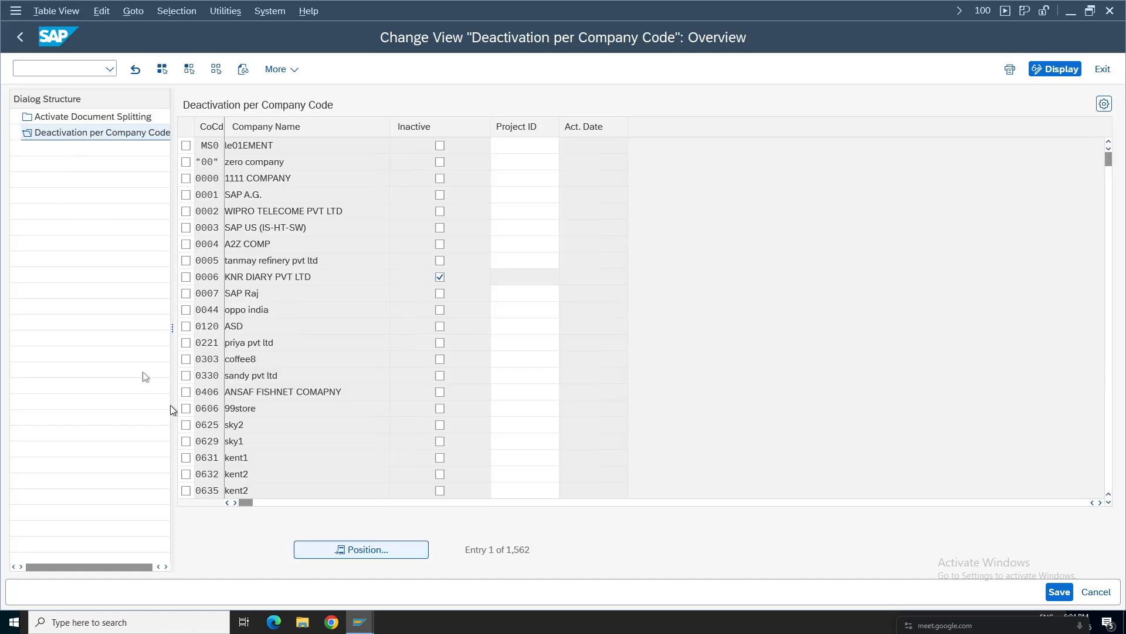
pyautogui.click(361, 549)
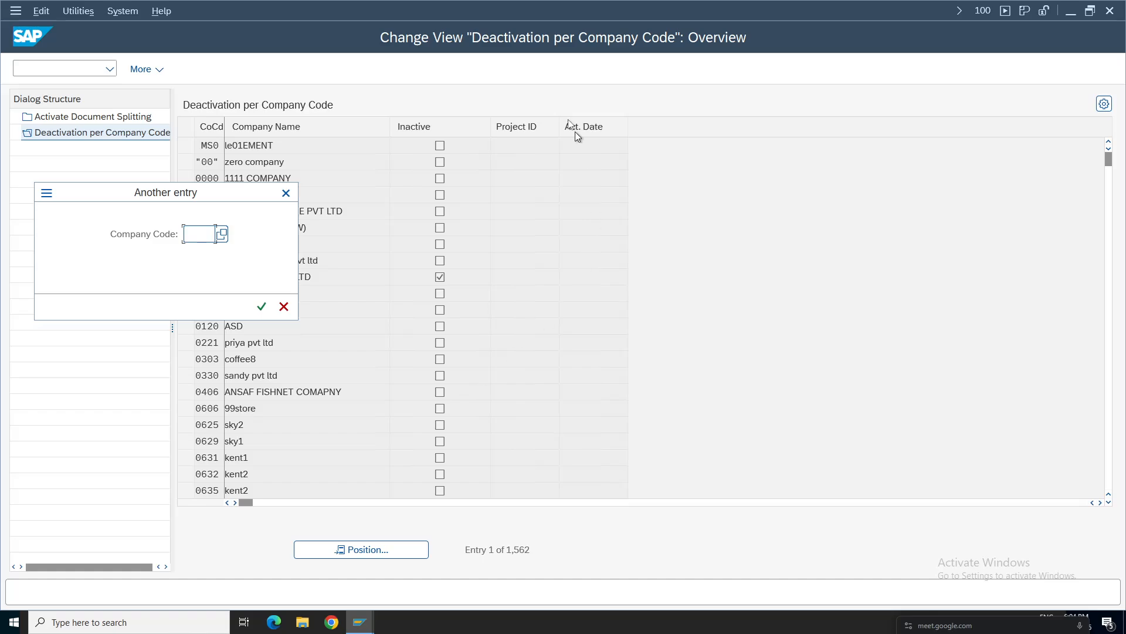
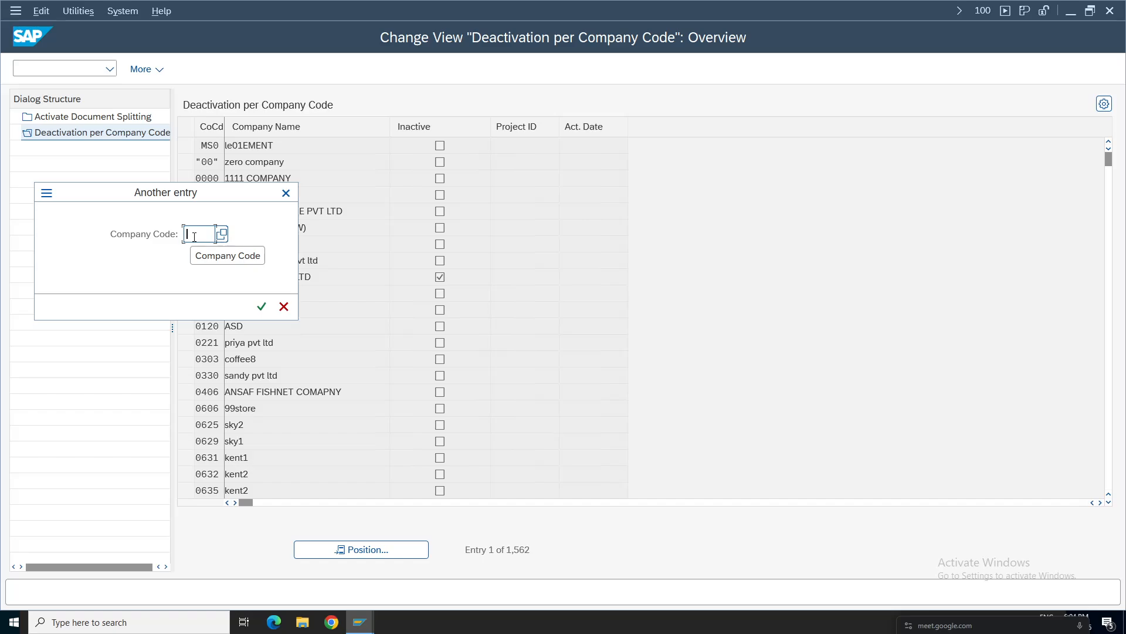
pyautogui.click(195, 236)
pyautogui.write('T')
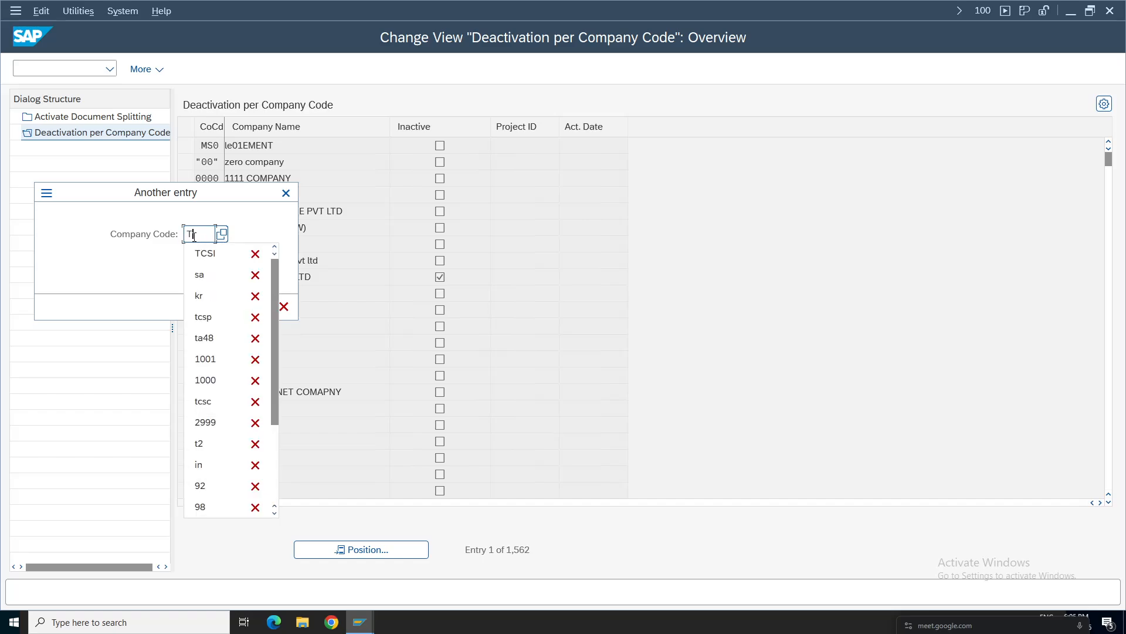
pyautogui.write('CS')
pyautogui.click(206, 253)
pyautogui.press('Return')
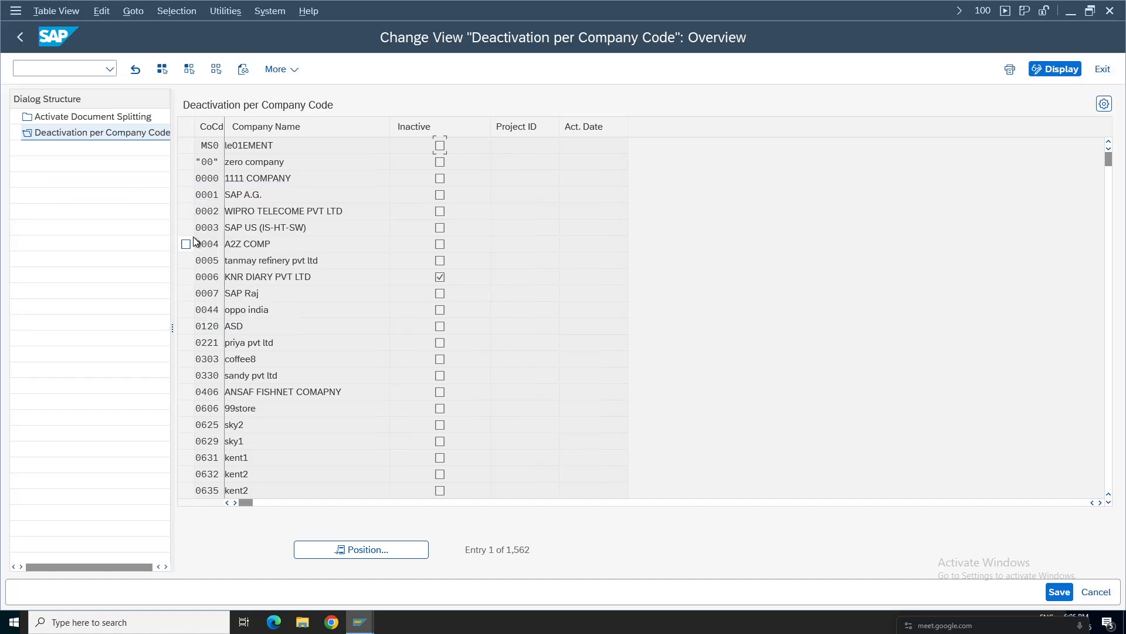
# Step: Mark document splitting inactive for company code TCSI, save it under customizing request S4HK910109, and return to the IMG structure
pyautogui.click(440, 146)
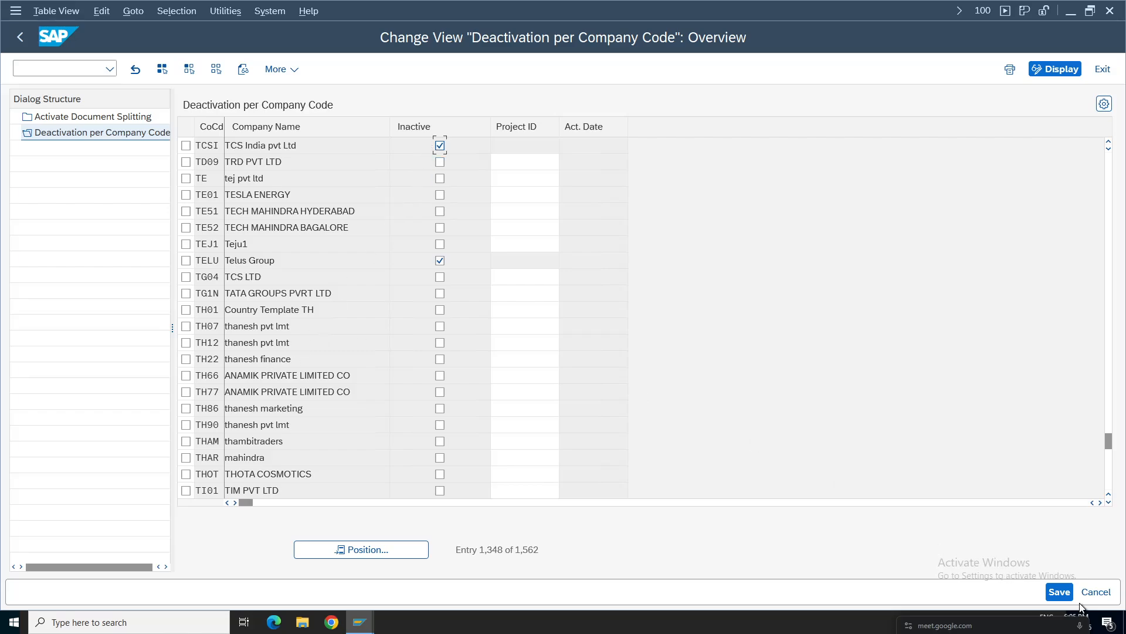
pyautogui.click(1059, 592)
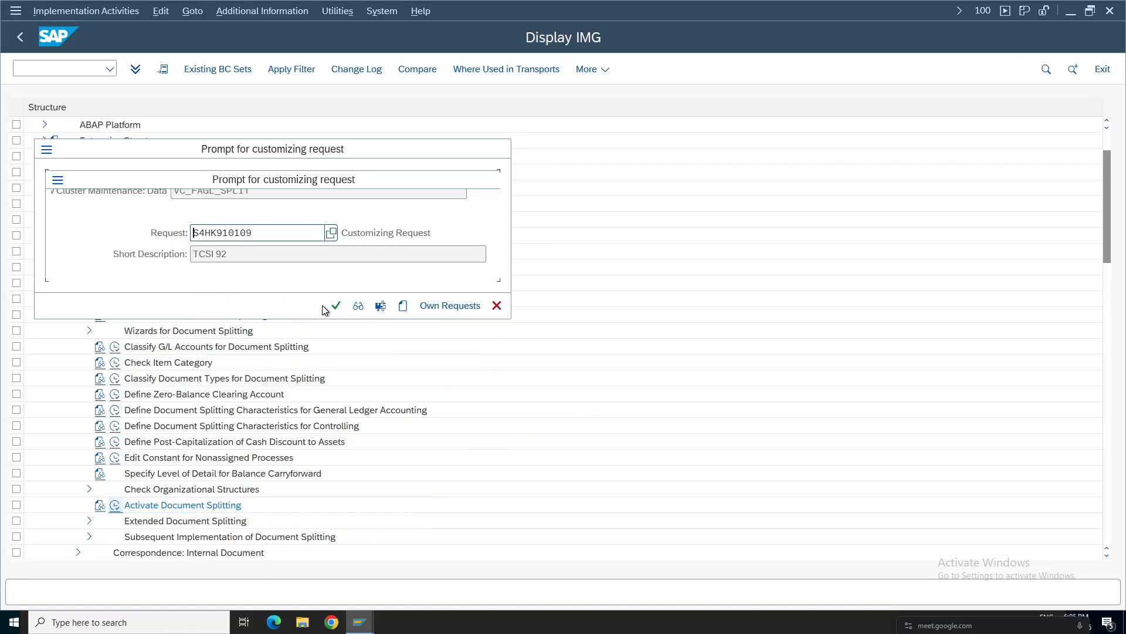
pyautogui.click(337, 306)
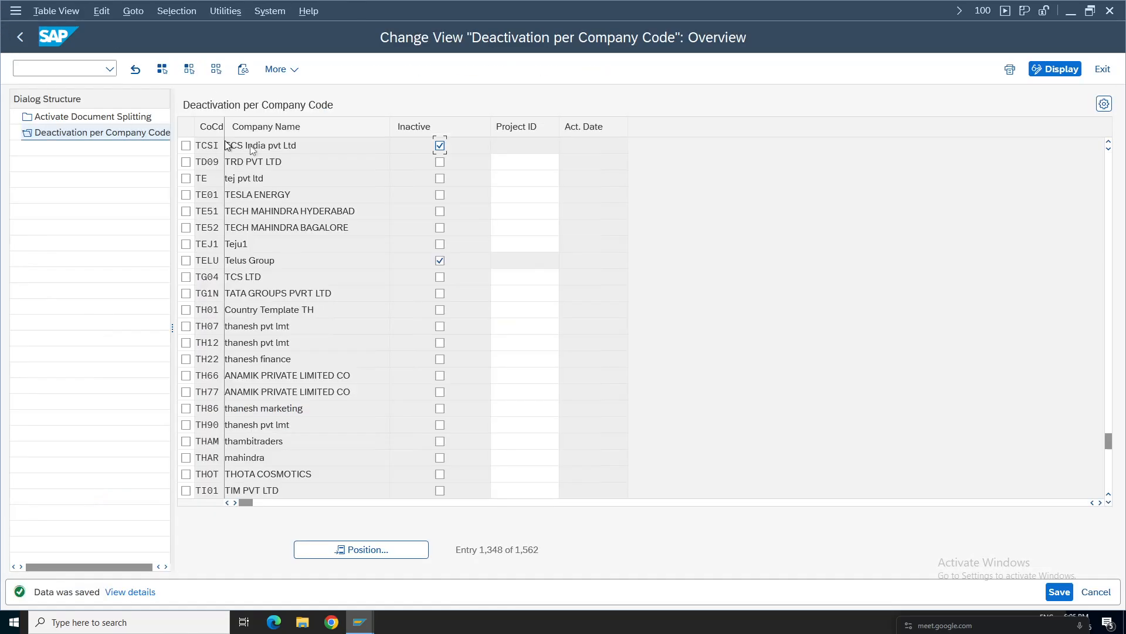
pyautogui.click(20, 37)
pyautogui.click(20, 37)
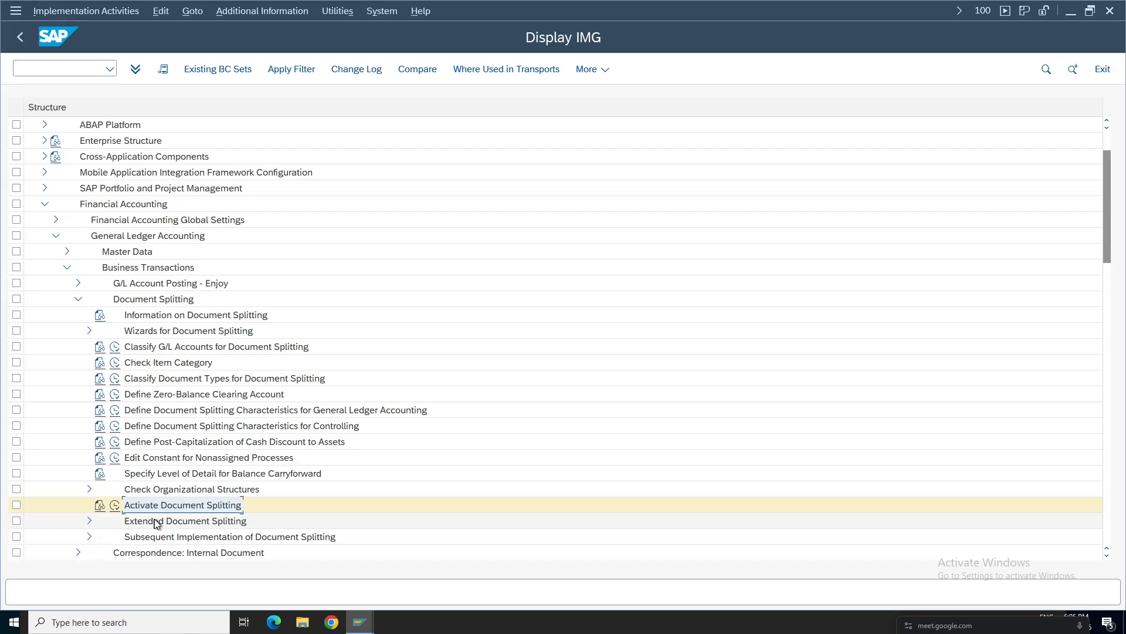
pyautogui.moveTo(361, 625)
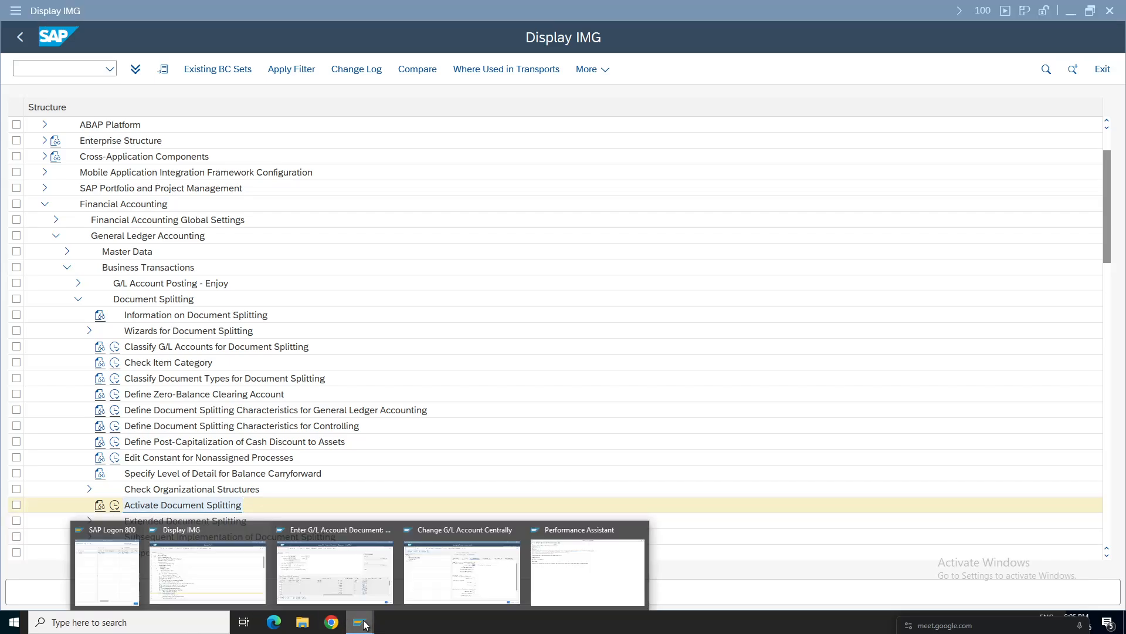
# Step: In the Sheet10 notes, record item 5 in B124: "There is no item category assigned , doc ssplitting related - Just deactivate for now."
pyautogui.click(333, 570)
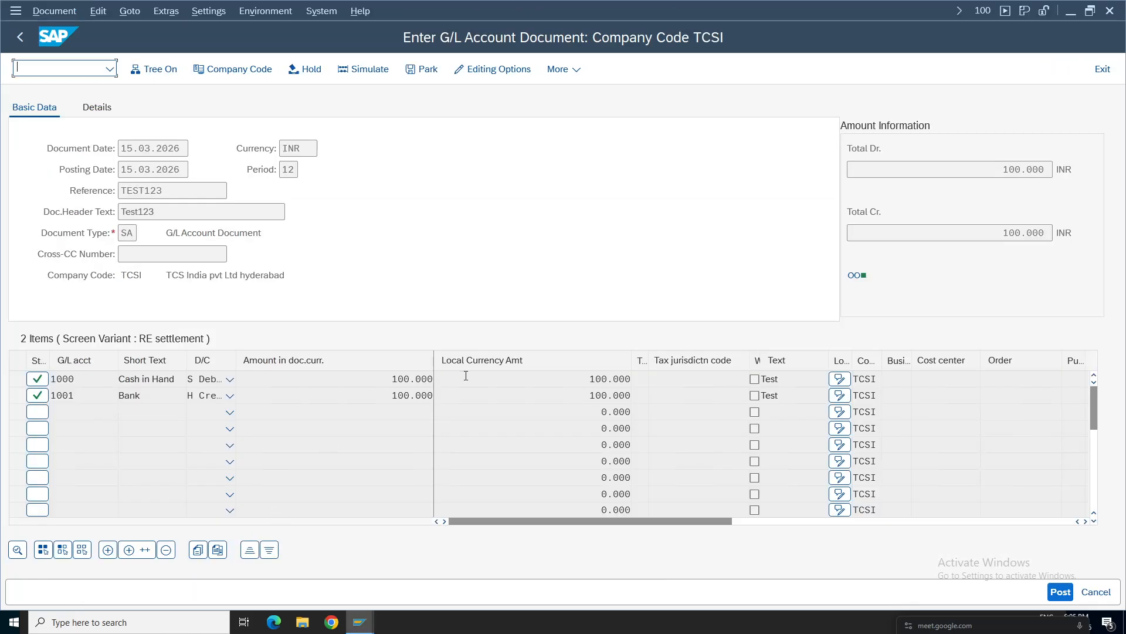
pyautogui.moveTo(541, 5)
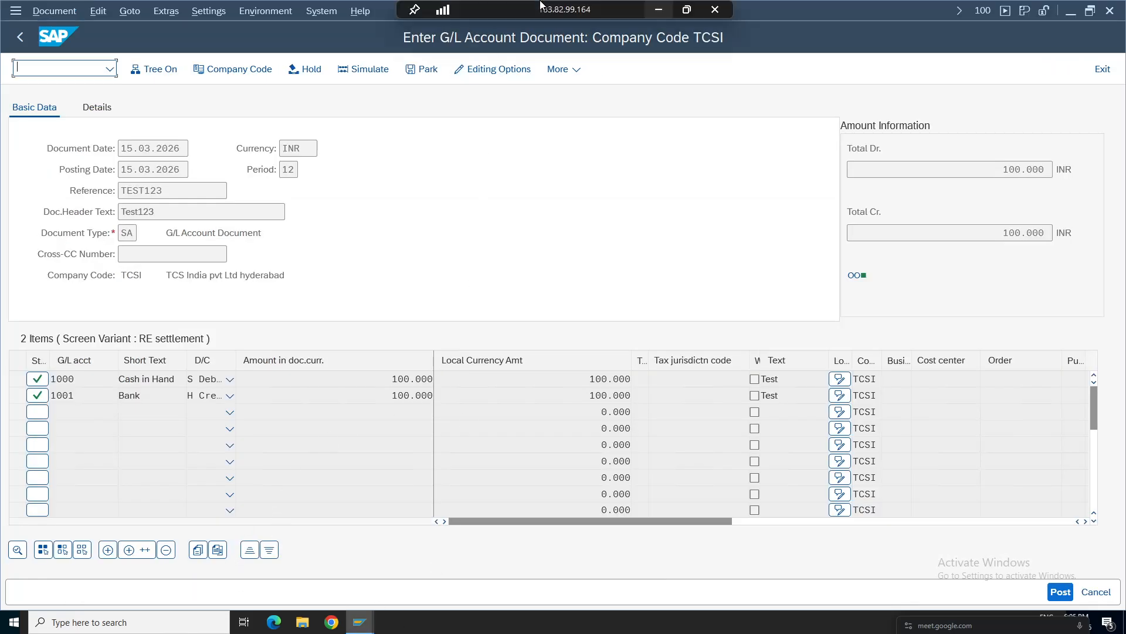
pyautogui.click(659, 12)
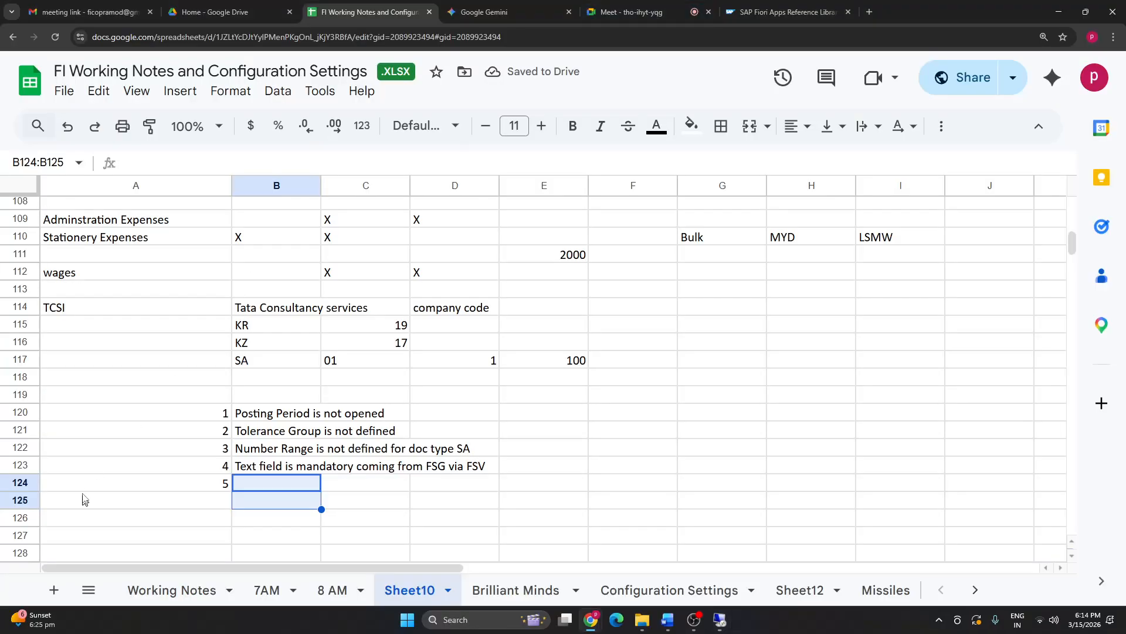
pyautogui.doubleClick(276, 483)
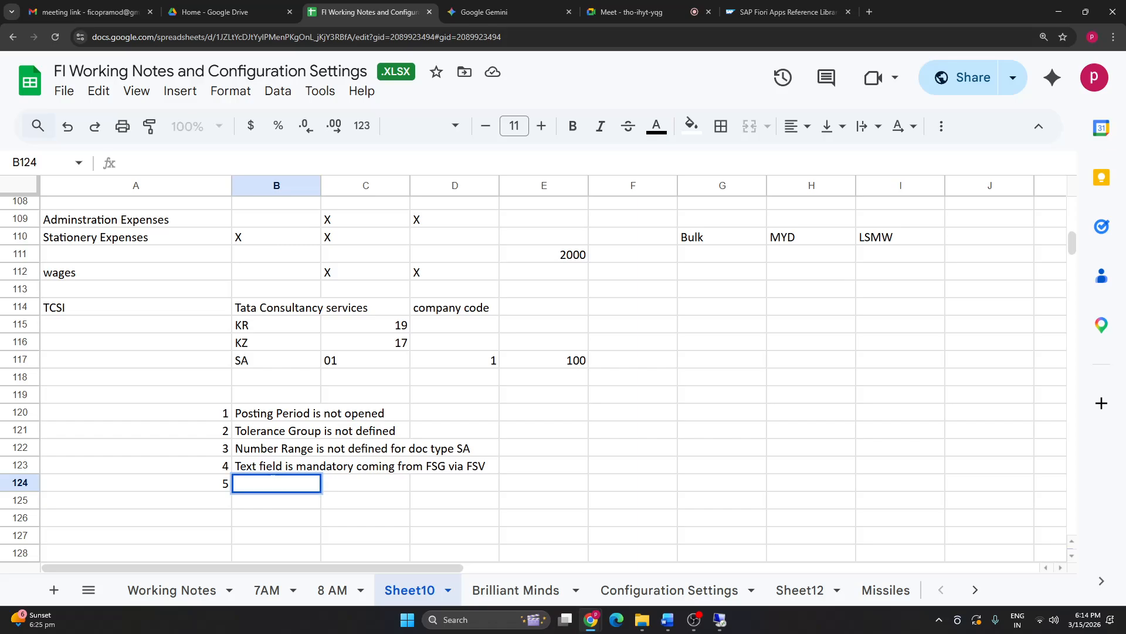
pyautogui.write('D')
pyautogui.press('BackSpace')
pyautogui.write('There is no i')
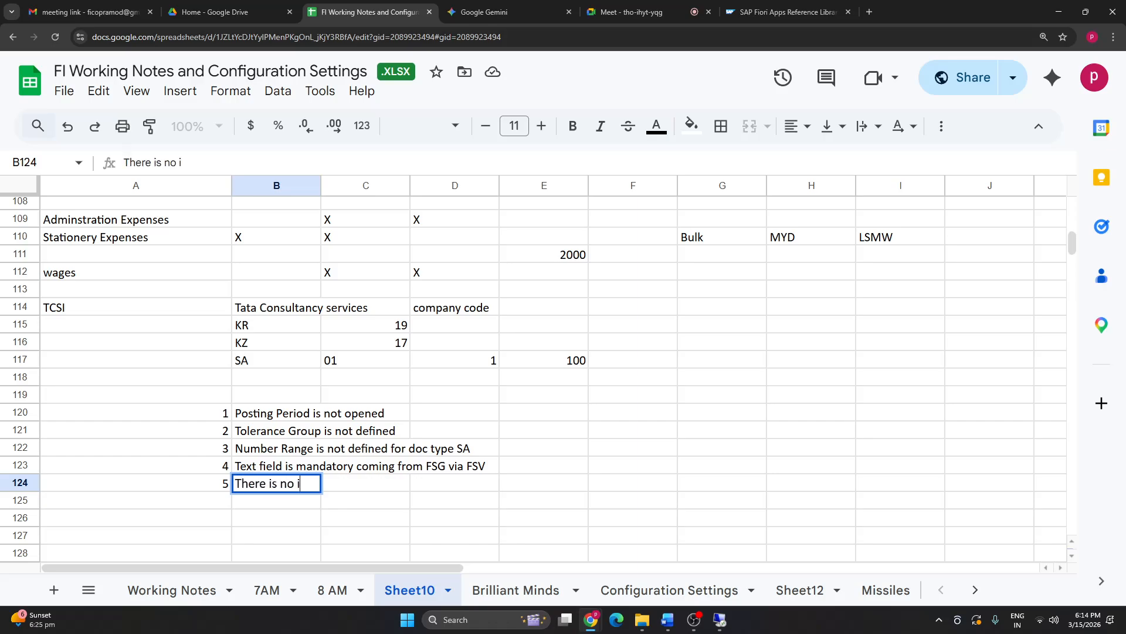
pyautogui.write('tem ca')
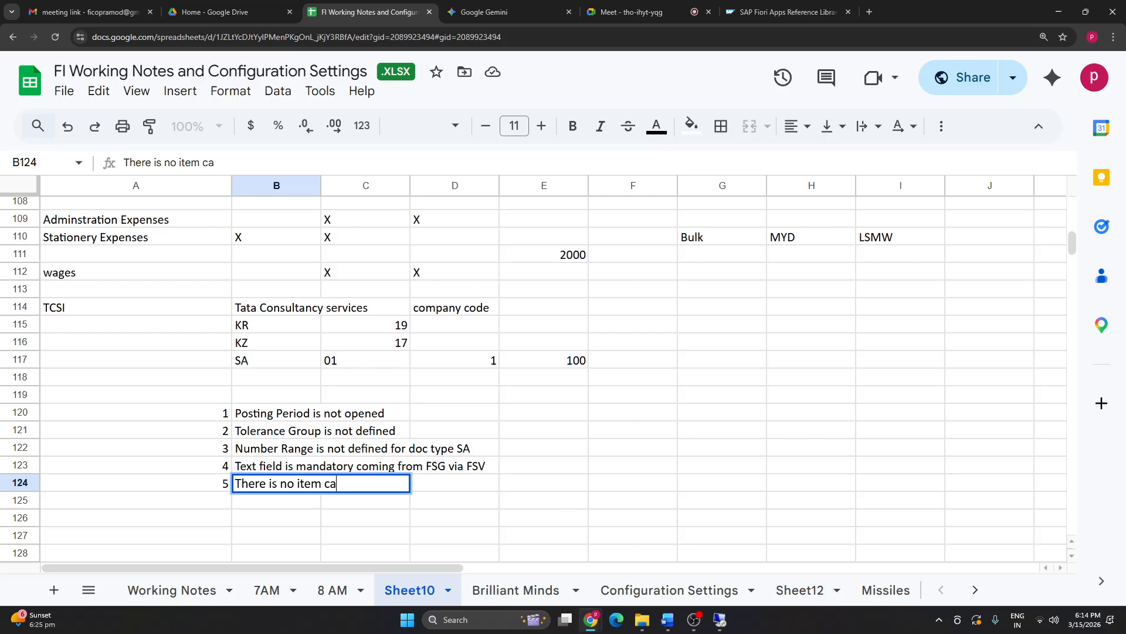
pyautogui.write('tegory assigned ')
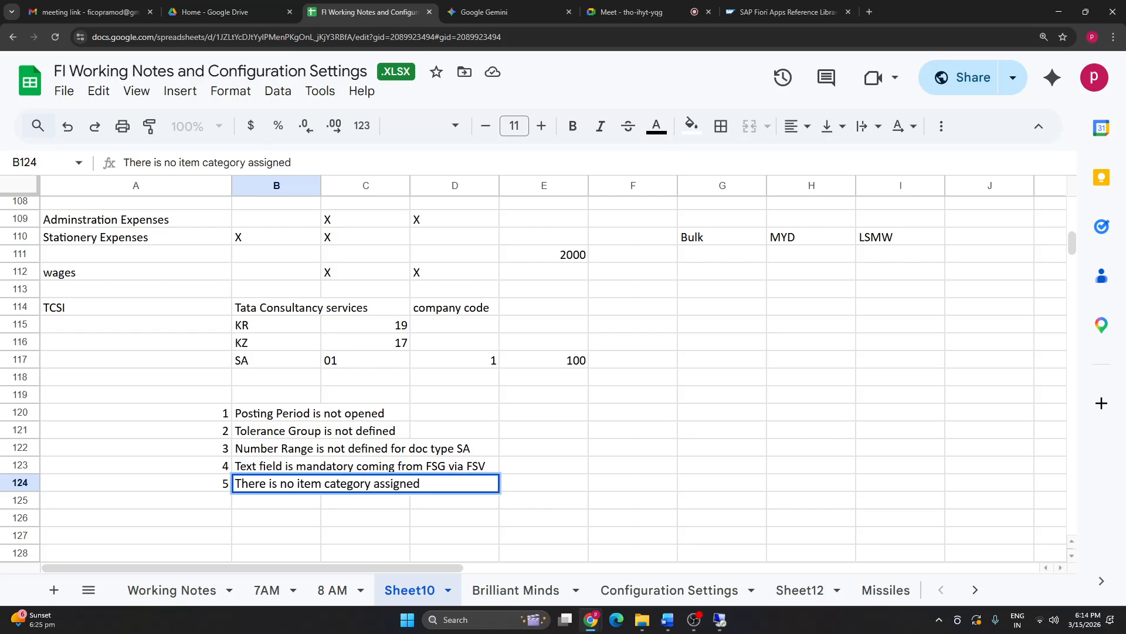
pyautogui.write(', doc ssplitting related ')
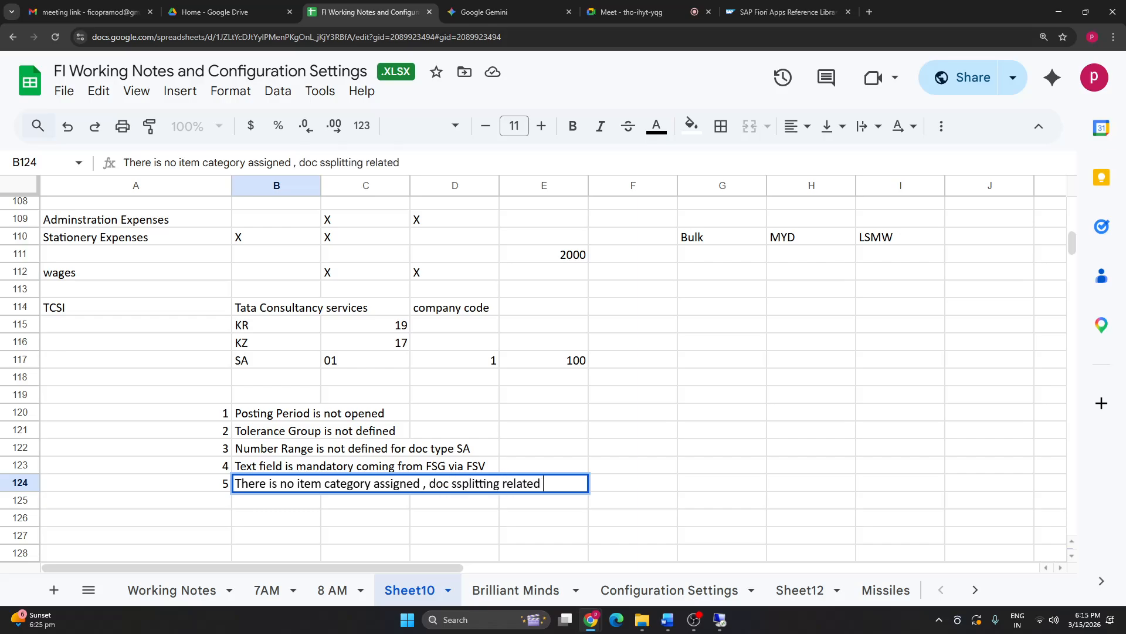
pyautogui.write('- Just deactvi')
pyautogui.press('BackSpace')
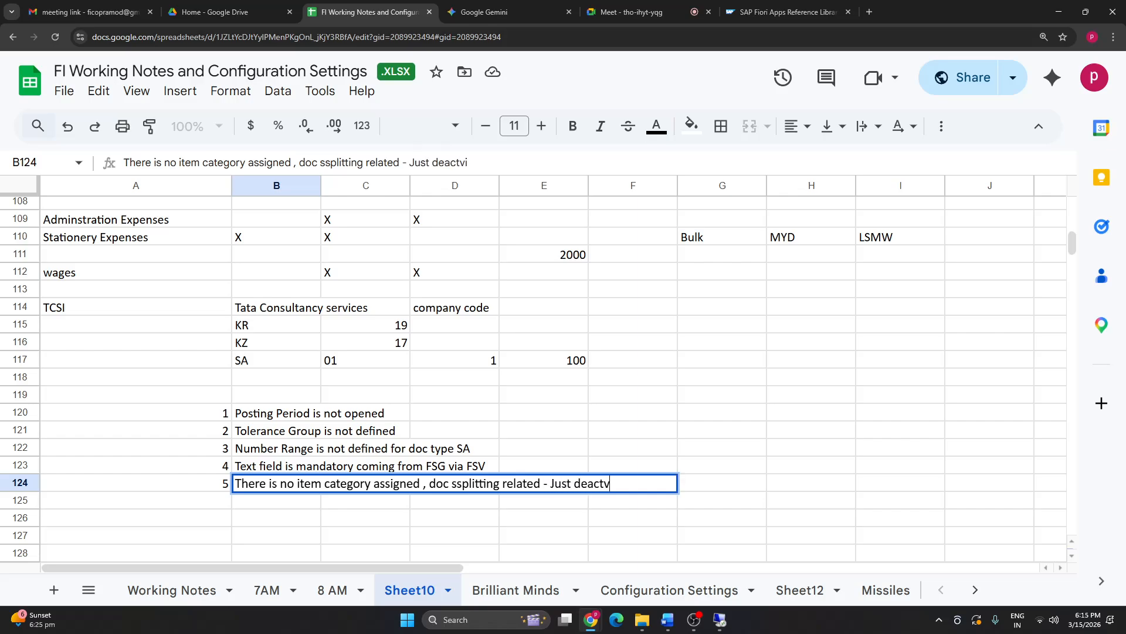
pyautogui.write('vate for now.')
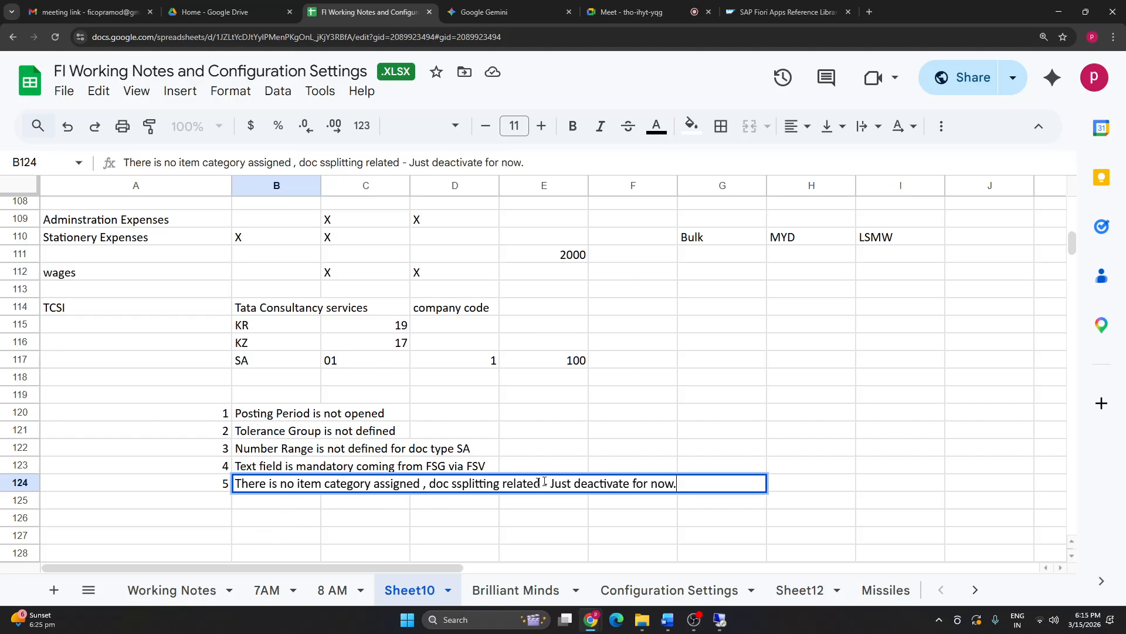
pyautogui.click(281, 519)
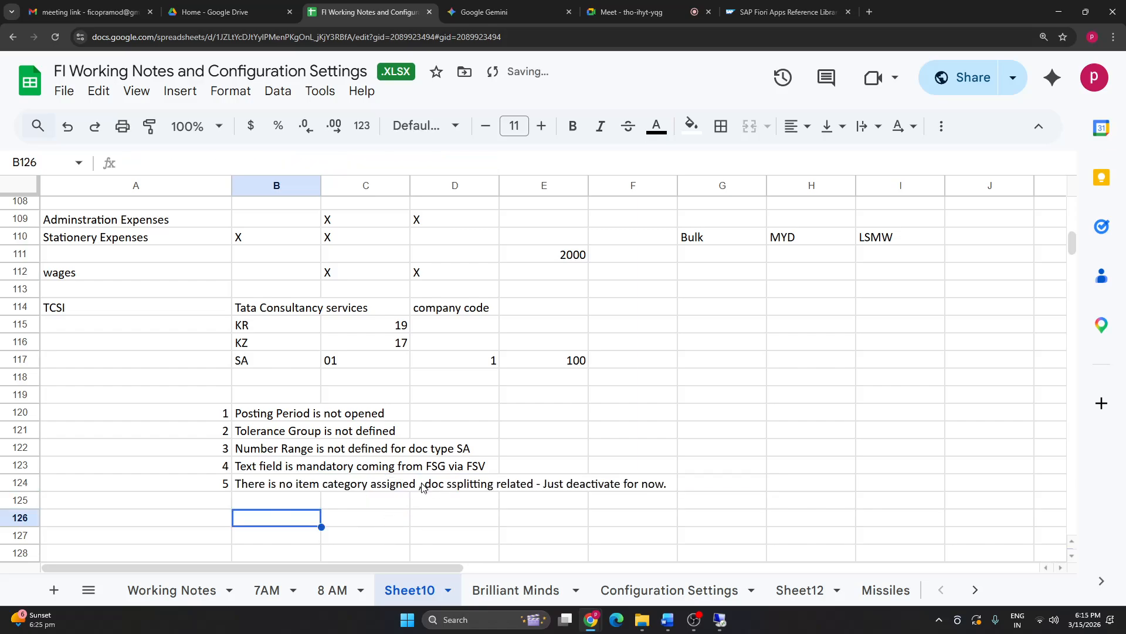
# Step: Correct "ssplitting" to "splitting" in note 5 and add item number 6 in cell A125
pyautogui.click(275, 484)
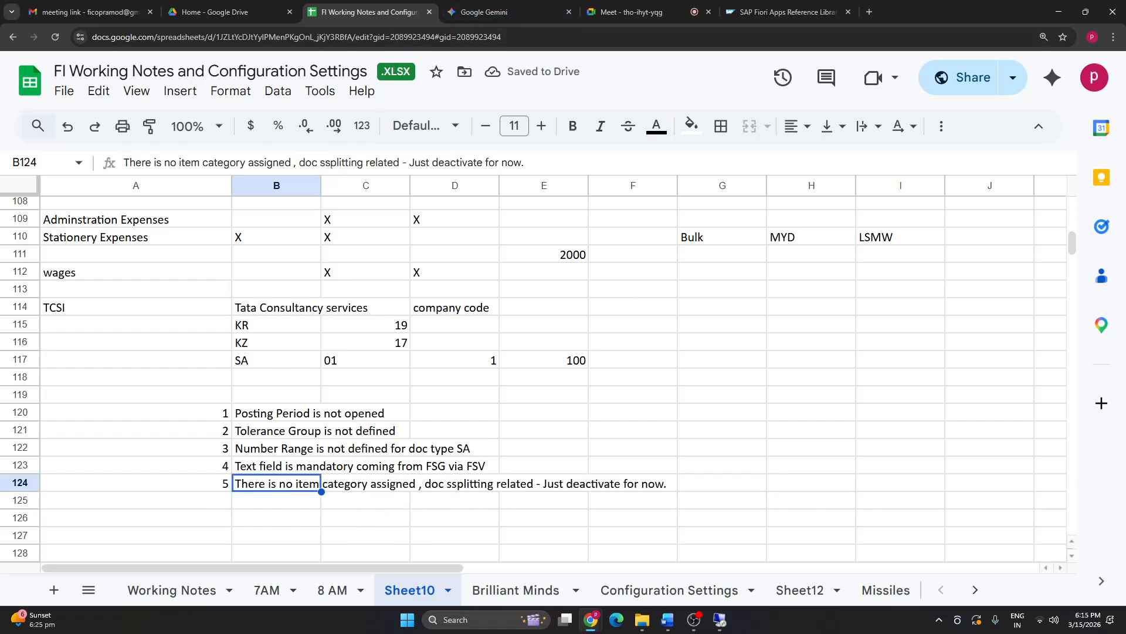
pyautogui.click(330, 164)
pyautogui.press('BackSpace')
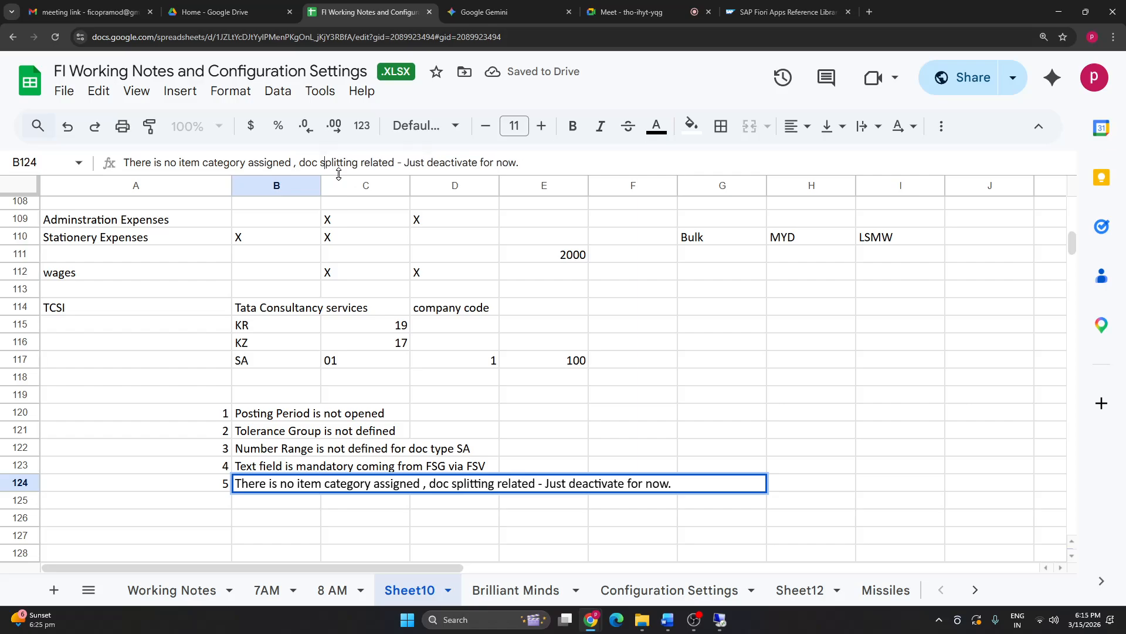
pyautogui.click(844, 381)
pyautogui.click(214, 500)
pyautogui.write('6')
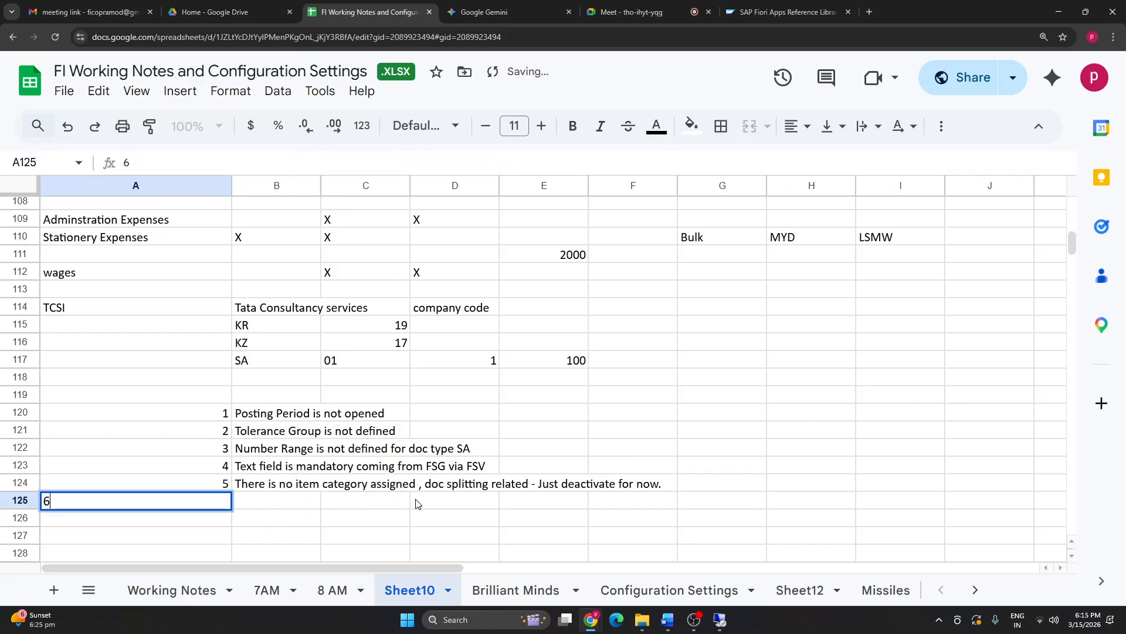
pyautogui.click(419, 504)
# Step: Switch back to SAP, try to post the G/L document for company code TCSI, and open the error's details full screen
pyautogui.click(721, 620)
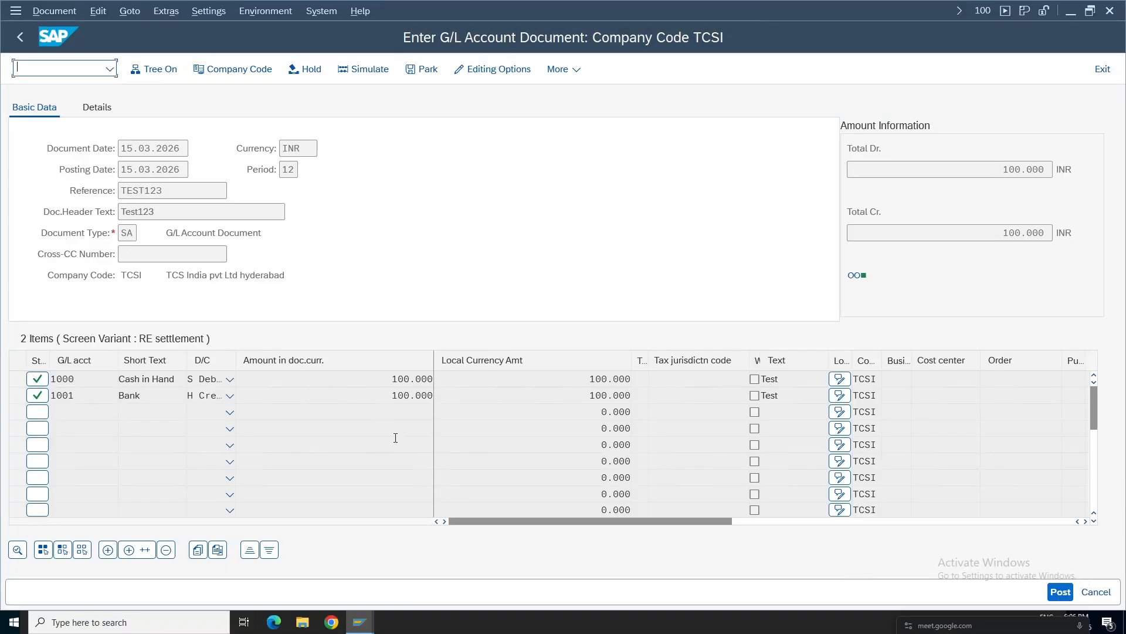
pyautogui.press('Return')
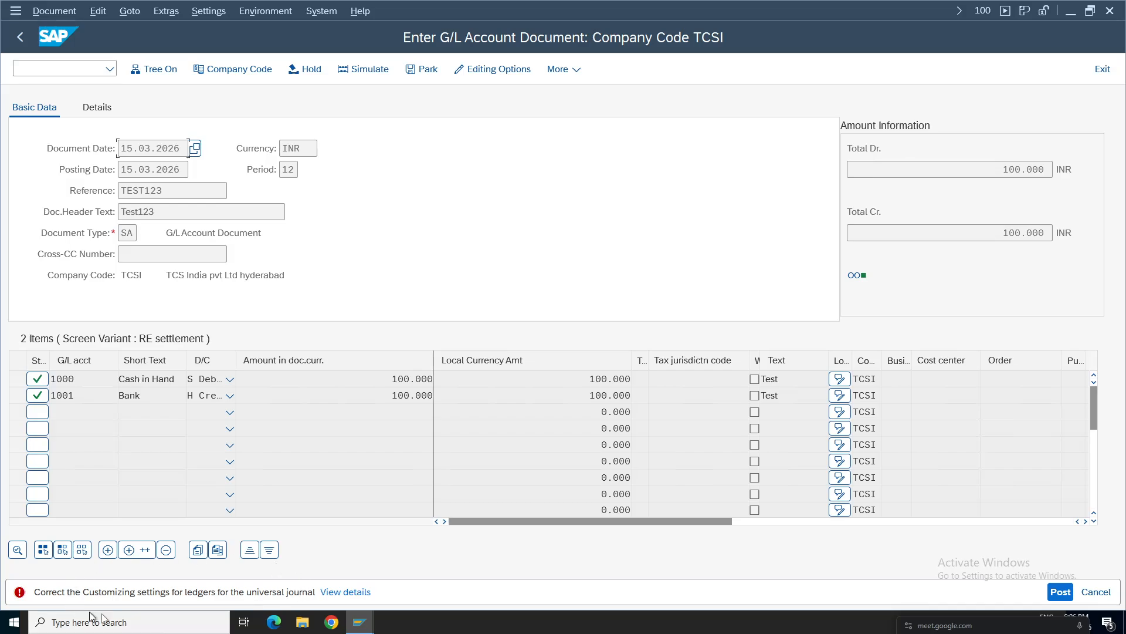
pyautogui.click(339, 592)
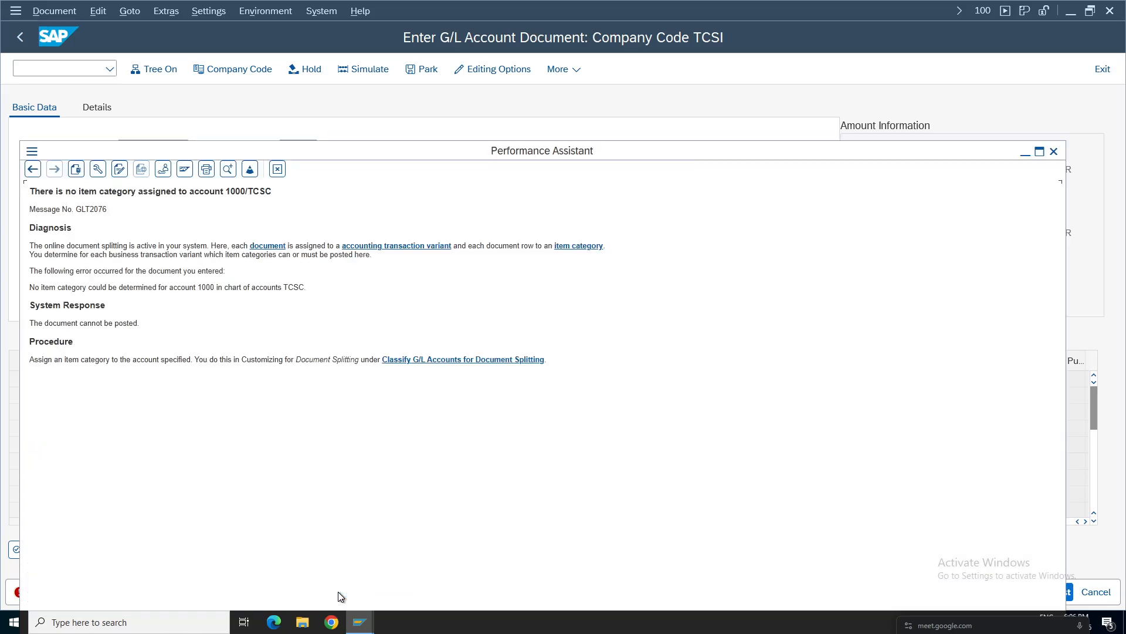
pyautogui.doubleClick(311, 150)
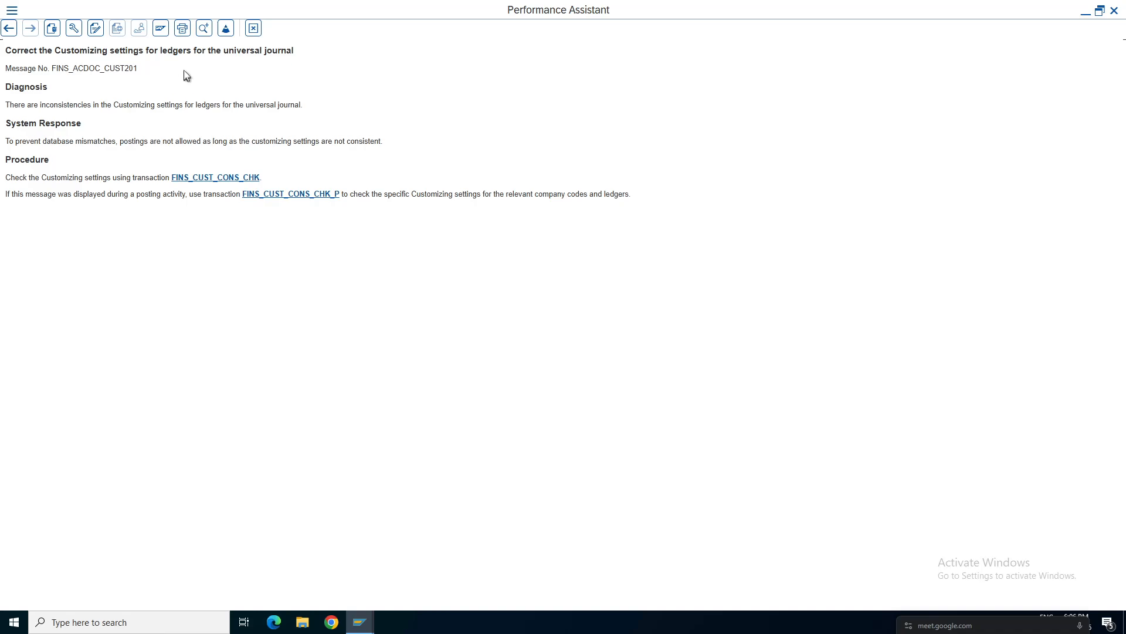
# Step: Read the diagnosis, system response and procedure of message FINS_ACDOC_CUST201, including the check transactions it recommends
pyautogui.moveTo(184, 75); pyautogui.dragTo(24, 106)
pyautogui.click(117, 108)
pyautogui.moveTo(326, 113); pyautogui.dragTo(2, 103)
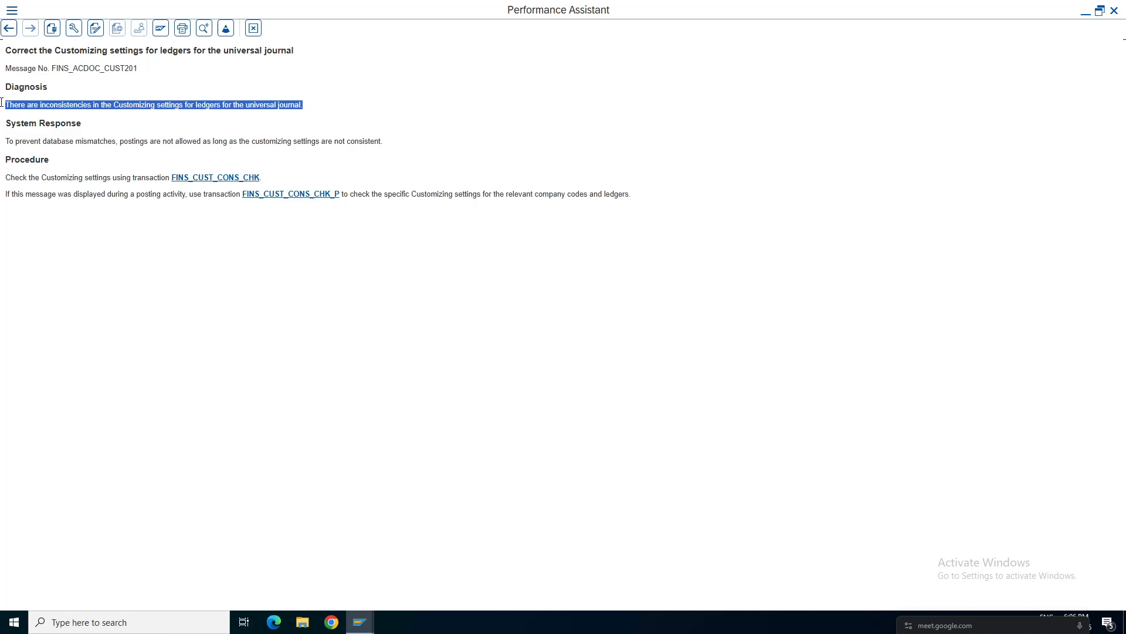
pyautogui.click(110, 141)
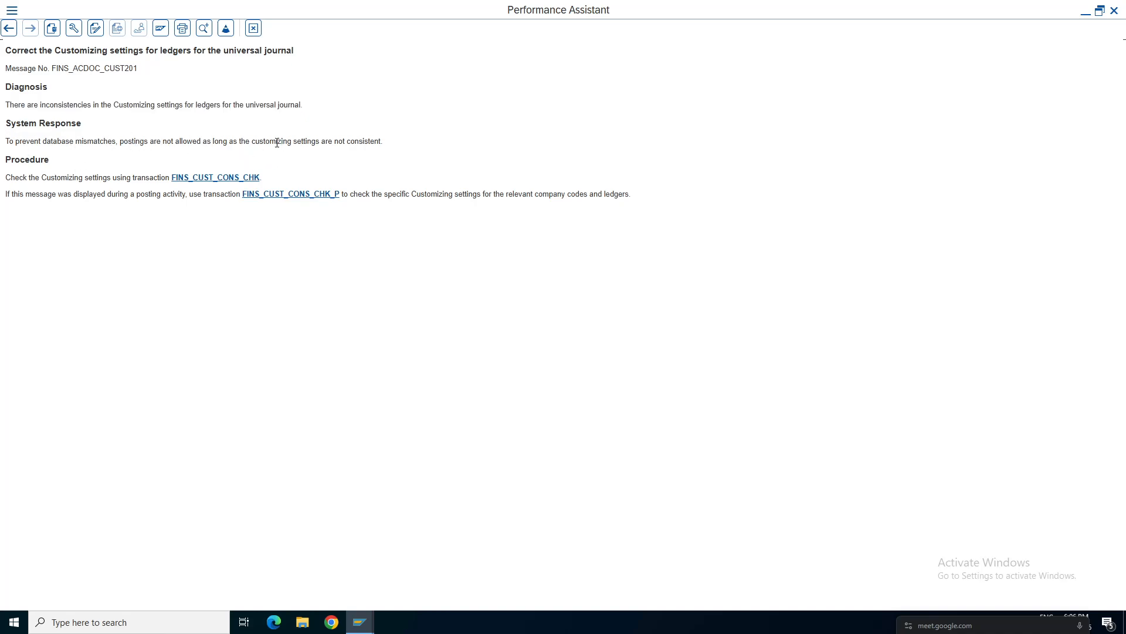
pyautogui.moveTo(494, 144); pyautogui.dragTo(2, 146)
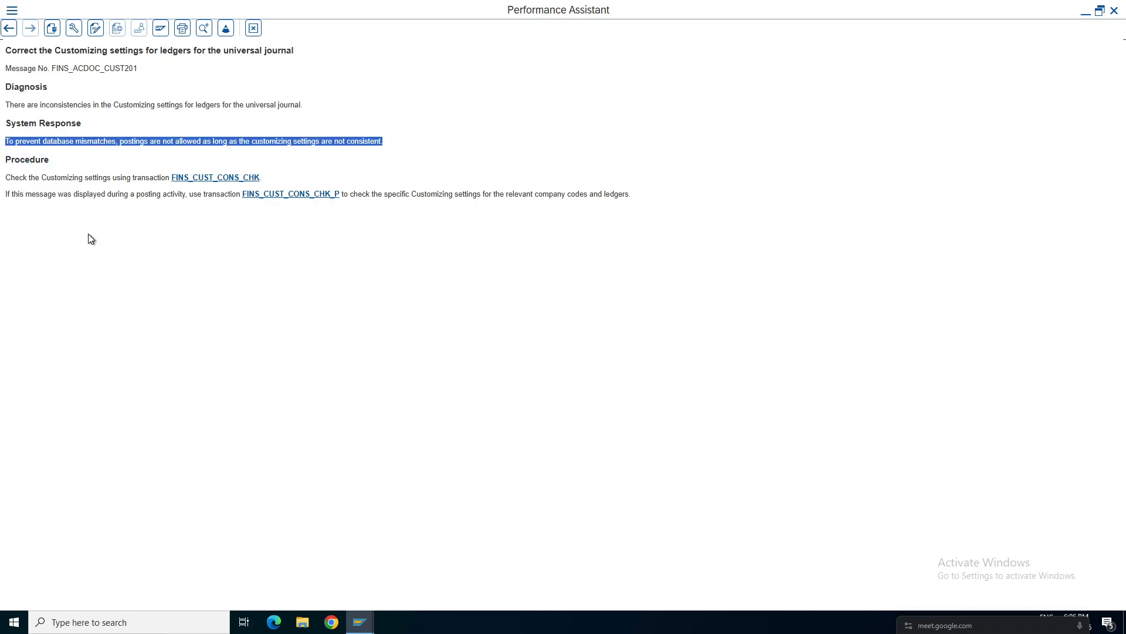
pyautogui.doubleClick(97, 177)
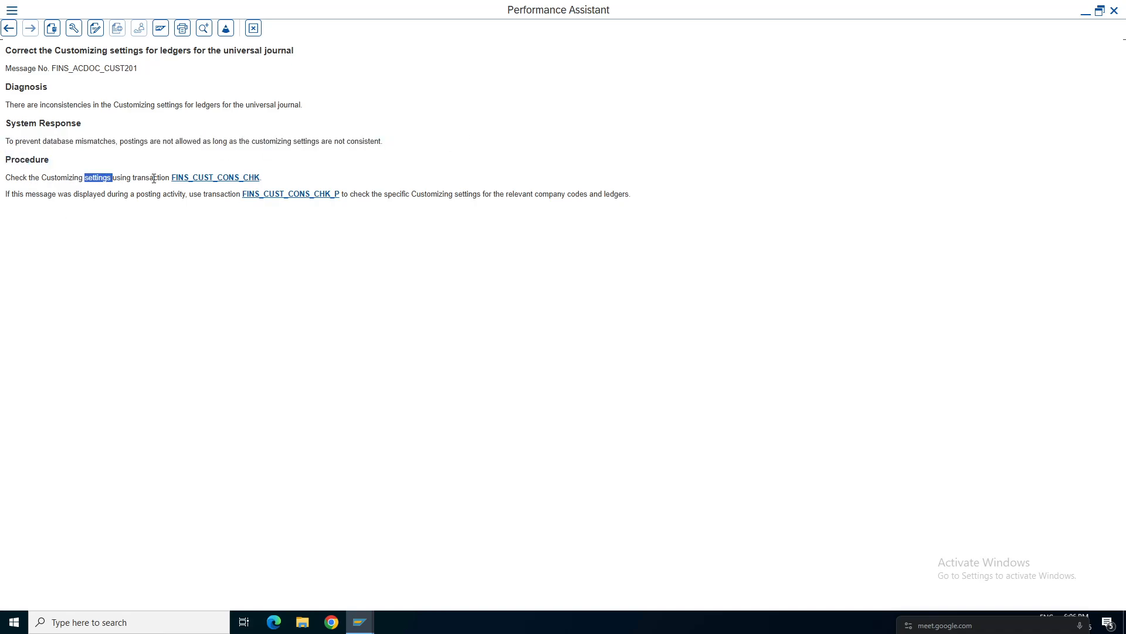
pyautogui.click(50, 192)
pyautogui.moveTo(183, 192); pyautogui.dragTo(5, 194)
pyautogui.click(186, 196)
pyautogui.moveTo(184, 193); pyautogui.dragTo(64, 194)
pyautogui.moveTo(386, 254); pyautogui.dragTo(378, 252)
pyautogui.click(294, 194)
pyautogui.doubleClick(468, 195)
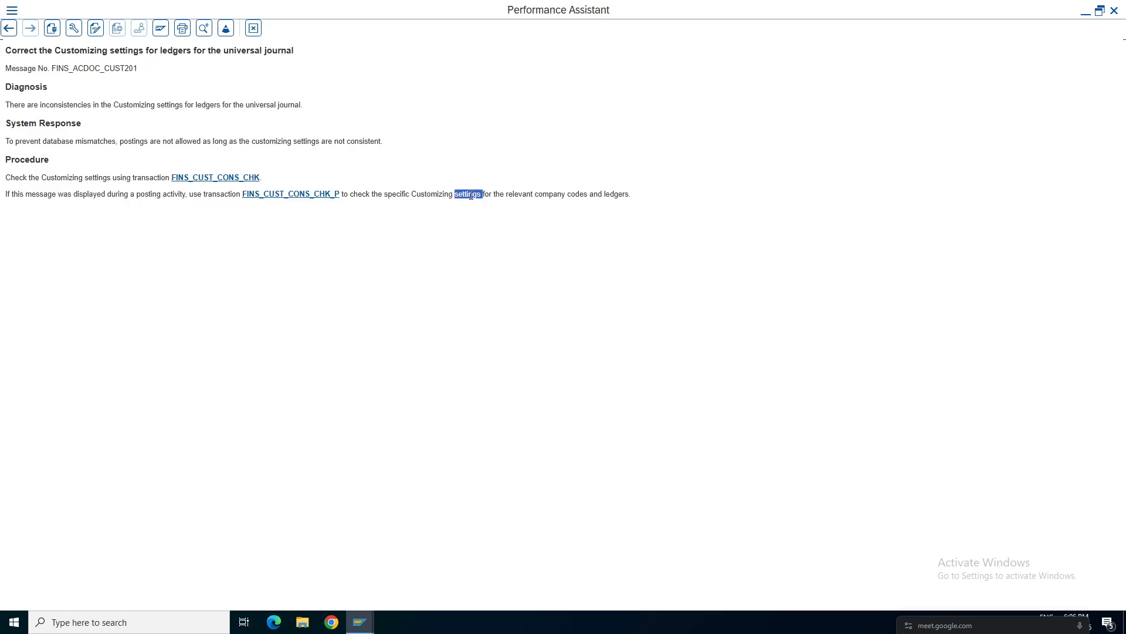
pyautogui.click(539, 194)
pyautogui.moveTo(599, 194); pyautogui.dragTo(369, 203)
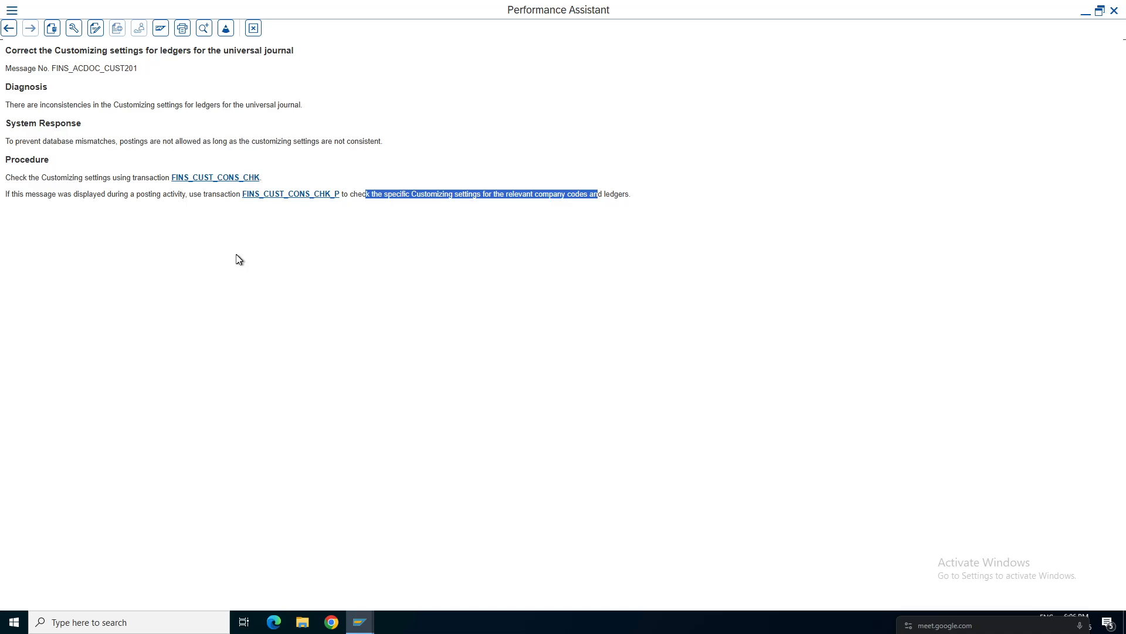
pyautogui.click(328, 229)
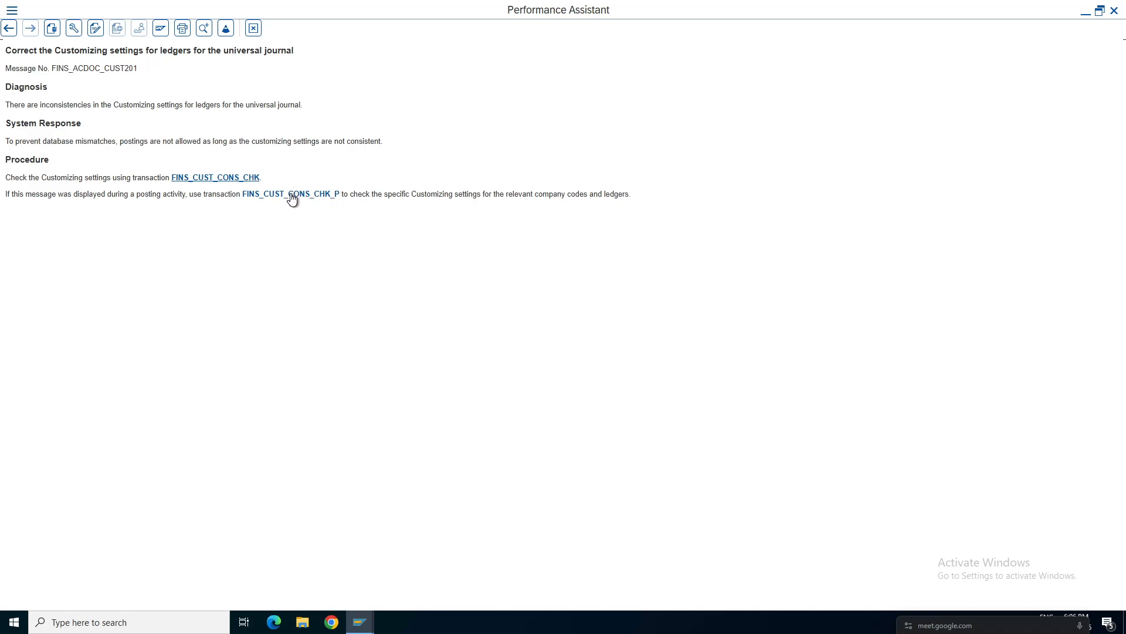
# Step: Run the FINS_CUST_CONS_CHK_P check from the error details and bring its message log to the front
pyautogui.click(1099, 11)
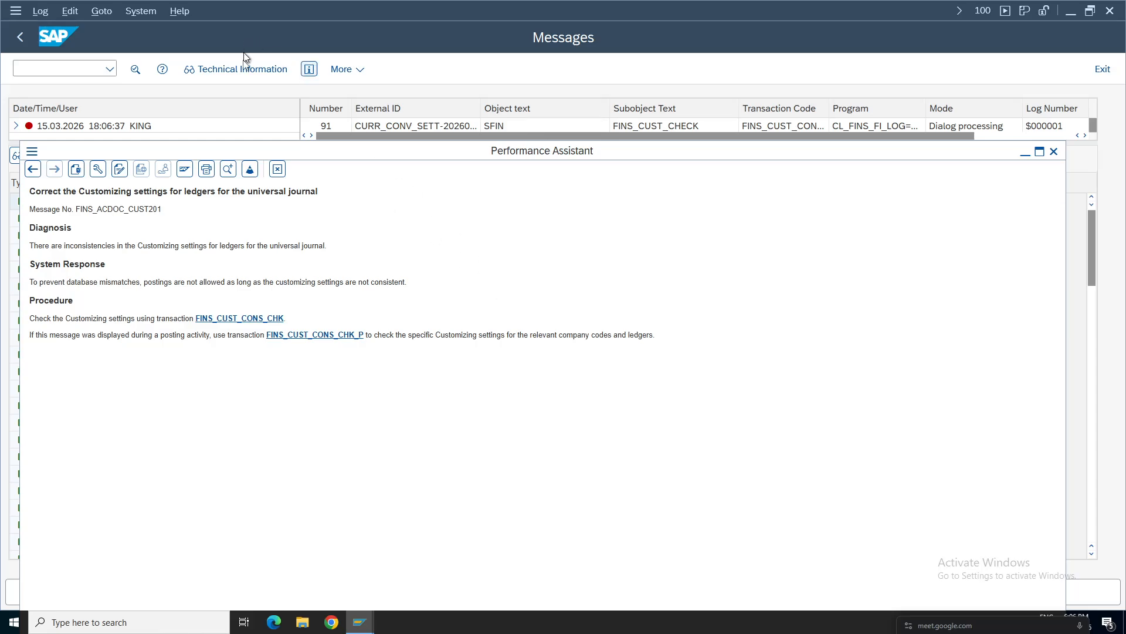
pyautogui.moveTo(312, 150); pyautogui.dragTo(679, 253)
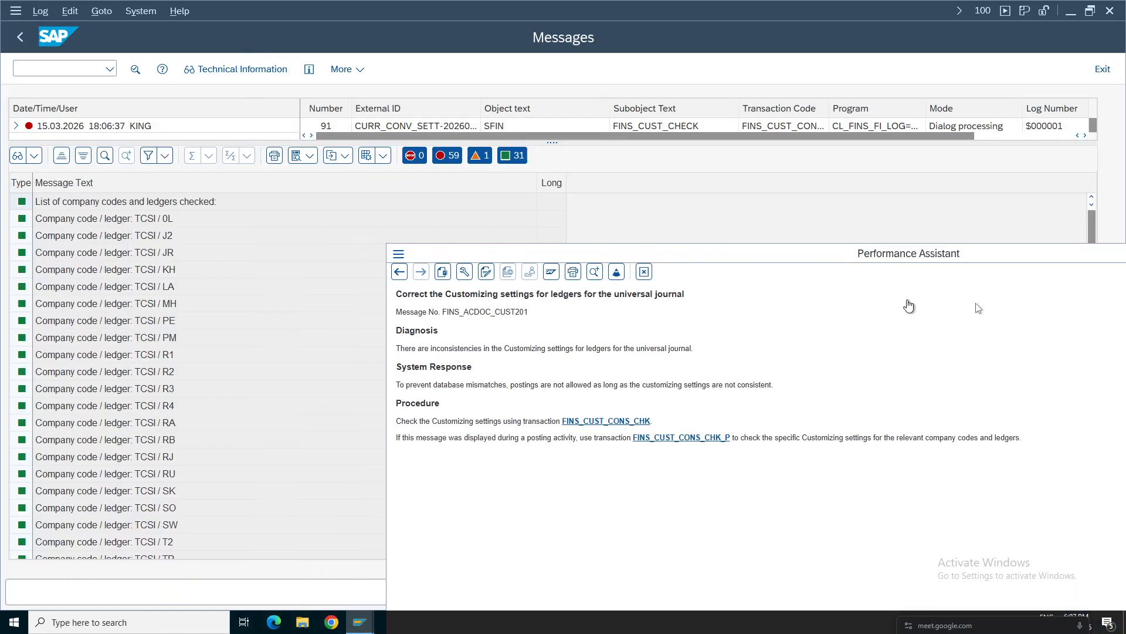
pyautogui.moveTo(991, 257); pyautogui.dragTo(709, 254)
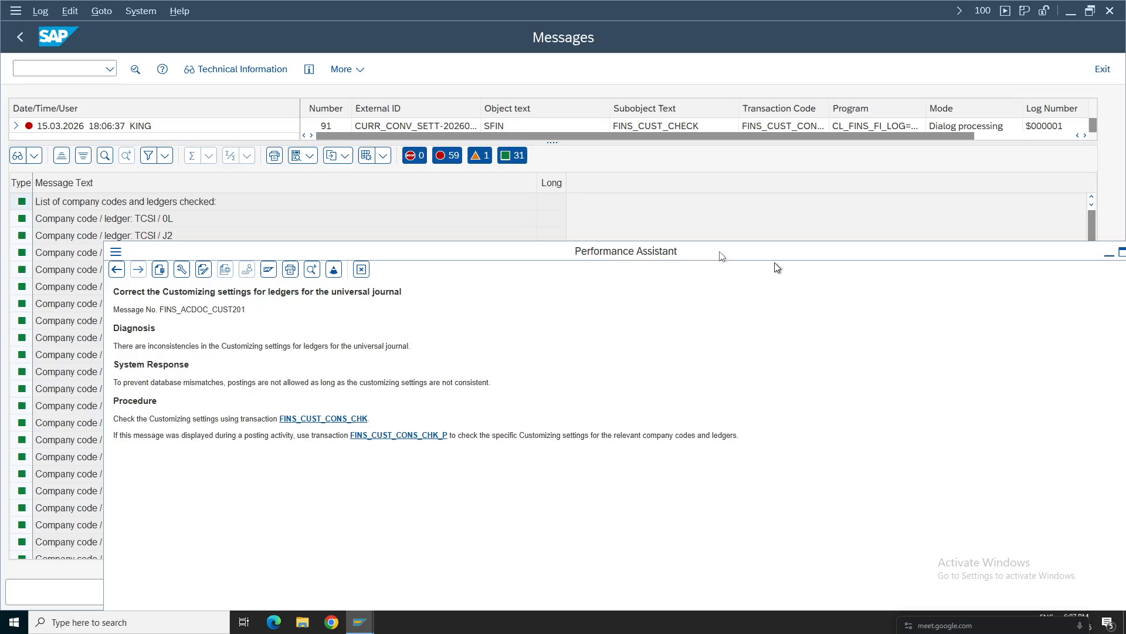
pyautogui.click(233, 208)
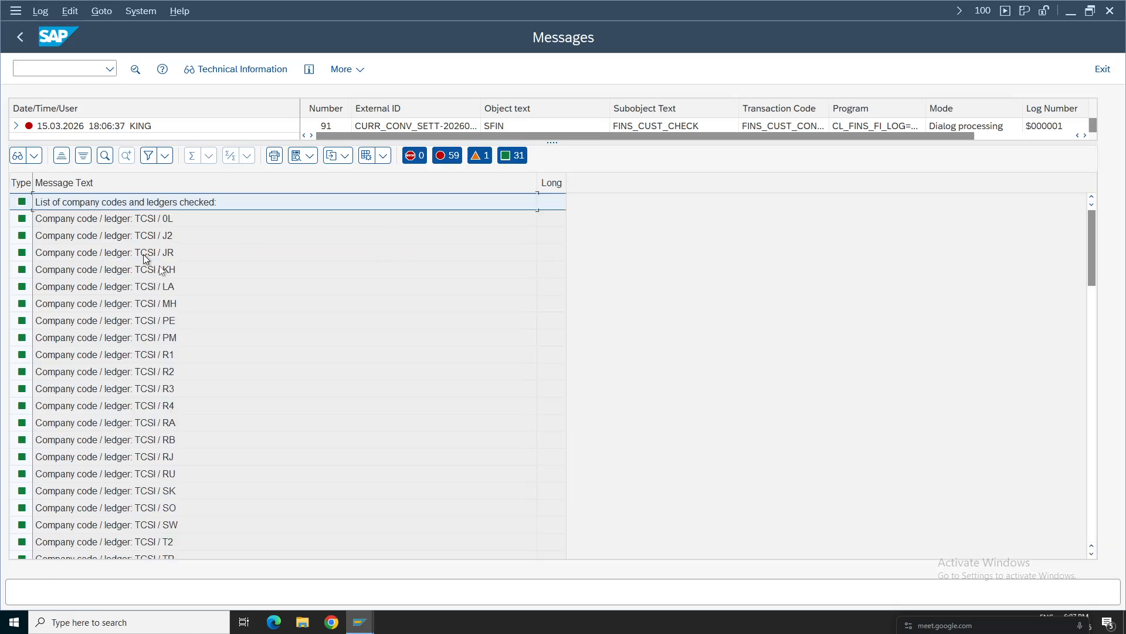
# Step: Read through the check log's entries for company code TCSI, from the list of ledgers checked to the error messages
pyautogui.click(93, 458)
pyautogui.press('Down')
pyautogui.press('Down')
pyautogui.press('Down')
pyautogui.press('Down')
pyautogui.press('Down')
pyautogui.press('Down')
pyautogui.press('Down')
pyautogui.press('Down')
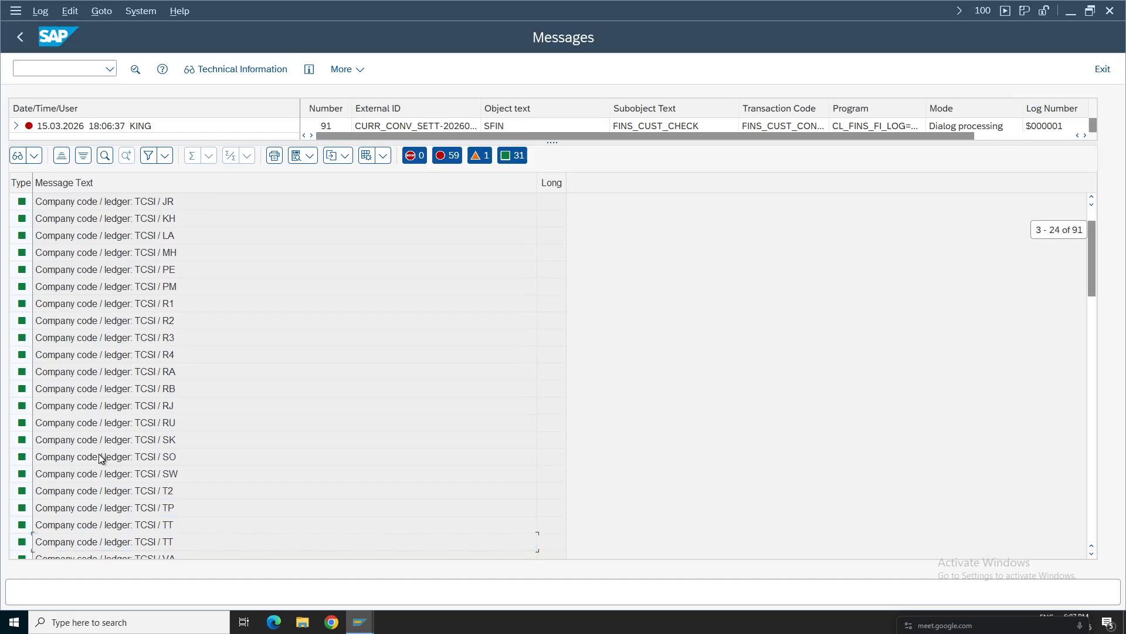
pyautogui.press('Down')
pyautogui.press('Down')
pyautogui.press('Down')
pyautogui.press('Down')
pyautogui.press('Down')
pyautogui.press('Down')
pyautogui.press('Down')
pyautogui.press('Down')
pyautogui.press('Down')
pyautogui.press('Down')
pyautogui.press('Down')
pyautogui.press('Down')
pyautogui.press('Down')
pyautogui.press('Down')
pyautogui.press('Down')
pyautogui.press('Down')
pyautogui.press('Down')
pyautogui.press('Down')
pyautogui.press('Down')
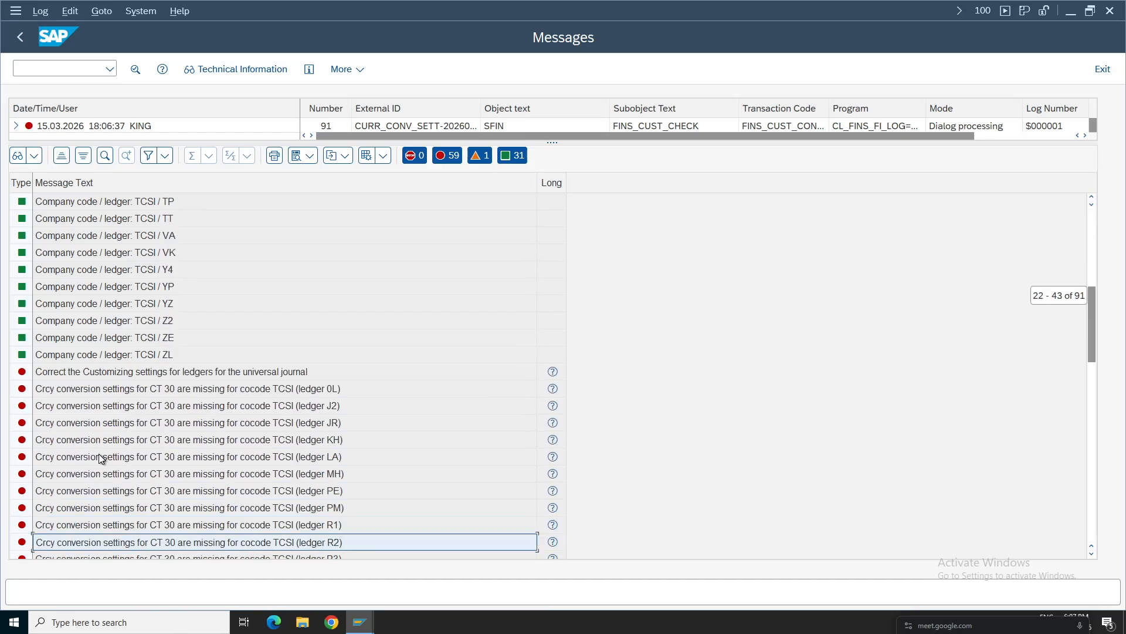
pyautogui.press('Down')
pyautogui.press('Down')
pyautogui.press('Down')
pyautogui.press('Down')
pyautogui.press('Down')
pyautogui.press('Down')
pyautogui.press('Down')
pyautogui.press('Down')
pyautogui.press('Down')
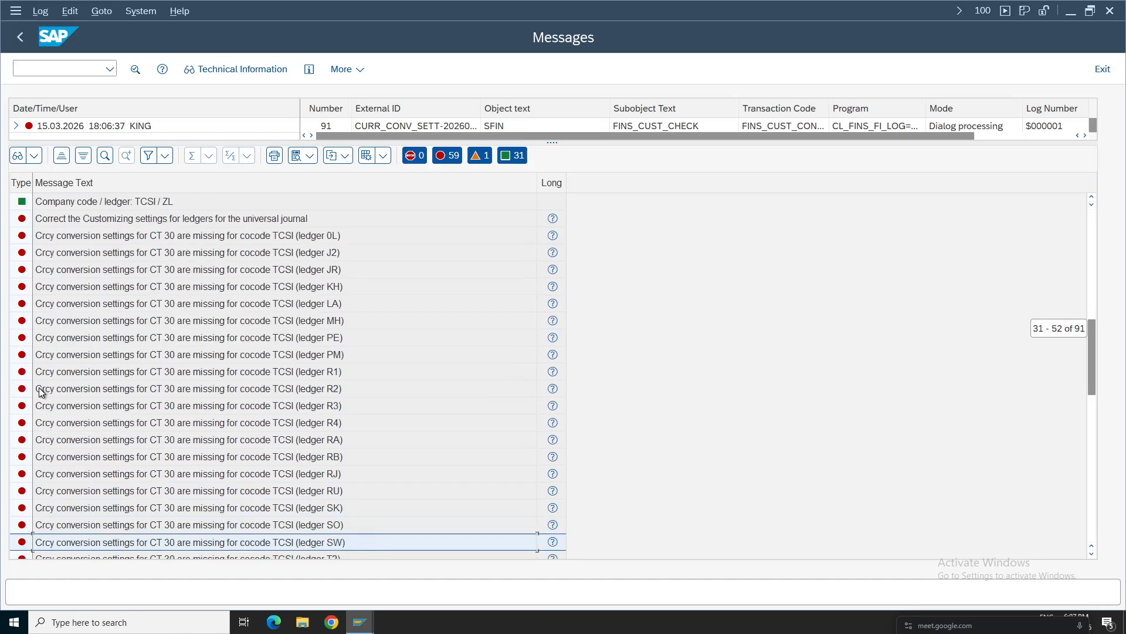
# Step: Examine which ledgers of company code TCSI are named in the currency type 30 conversion errors, starting from ledger 0L
pyautogui.click(169, 237)
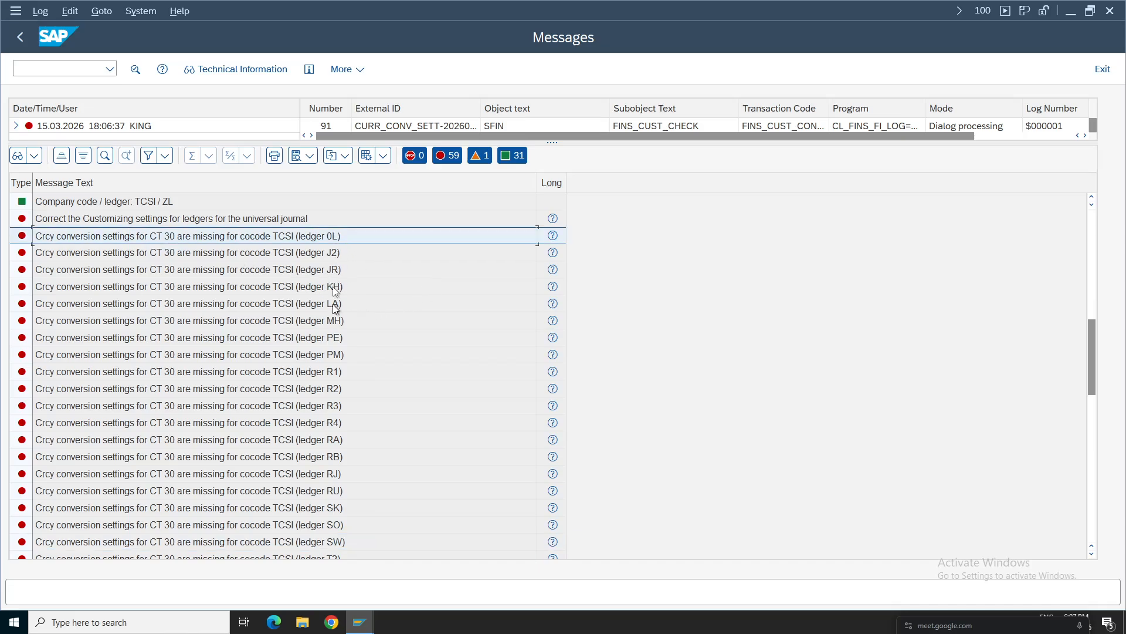
pyautogui.press('Down')
pyautogui.press('Down')
pyautogui.press('Down')
pyautogui.press('Down')
pyautogui.press('Down')
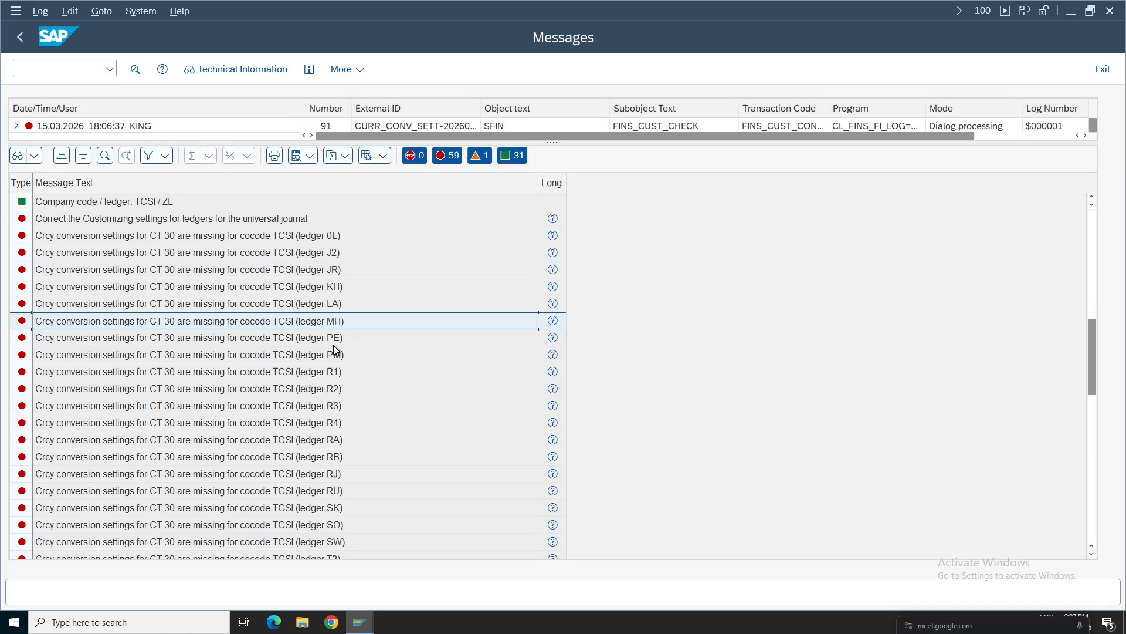
pyautogui.click(335, 352)
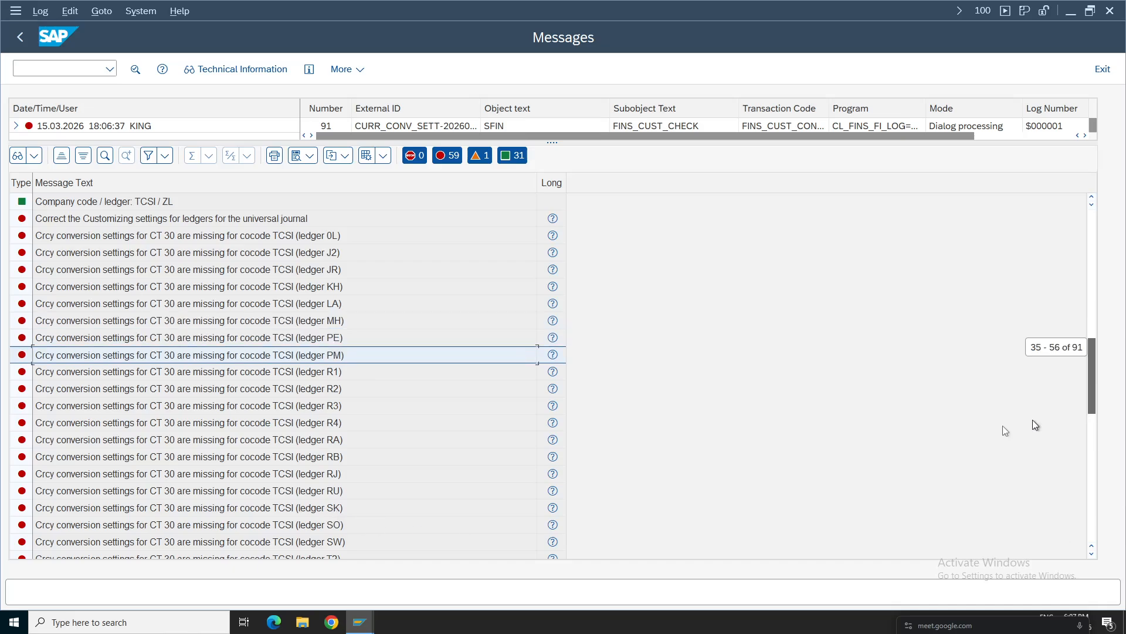
pyautogui.moveTo(1036, 425); pyautogui.dragTo(1036, 424)
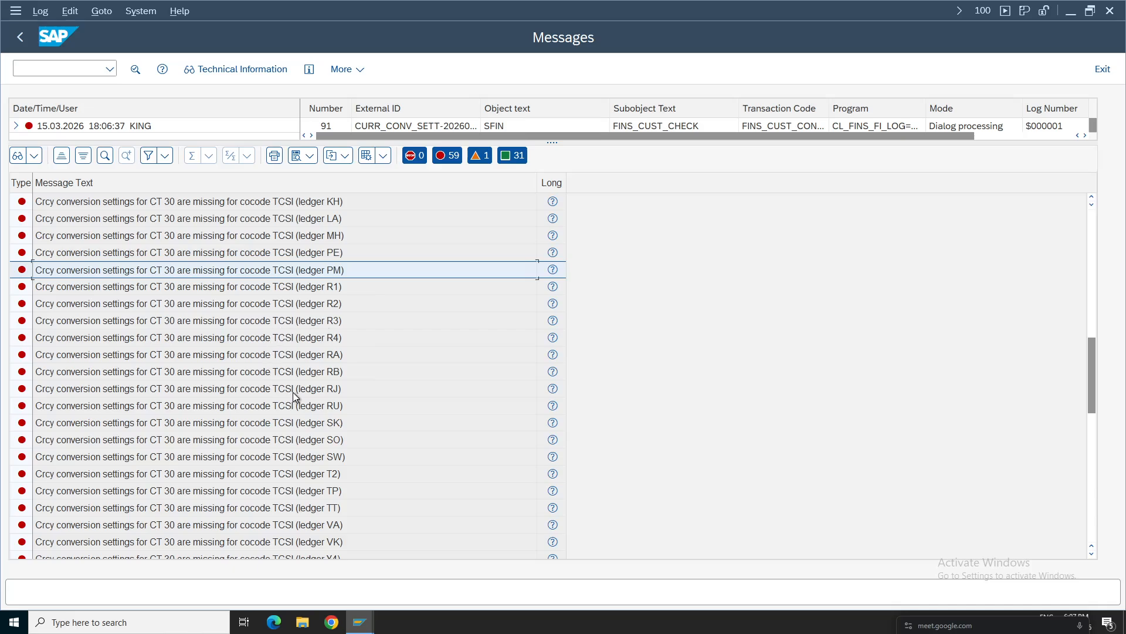
pyautogui.click(326, 339)
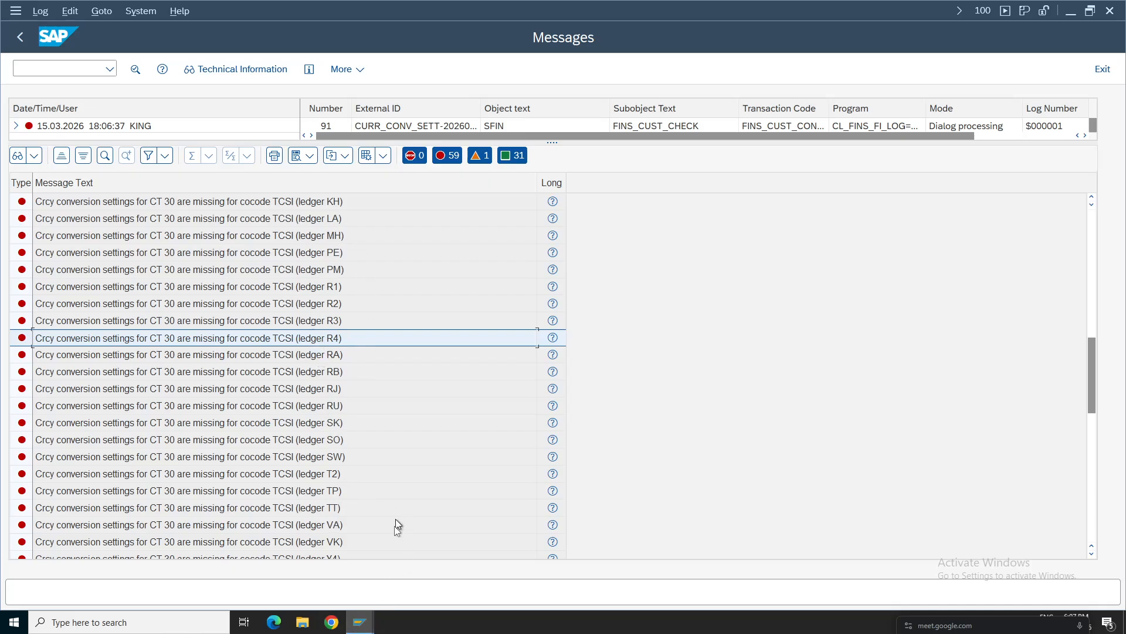
# Step: Collapse Business Transactions in the Display IMG window, and review the TCSI check log again from its first entry
pyautogui.click(361, 621)
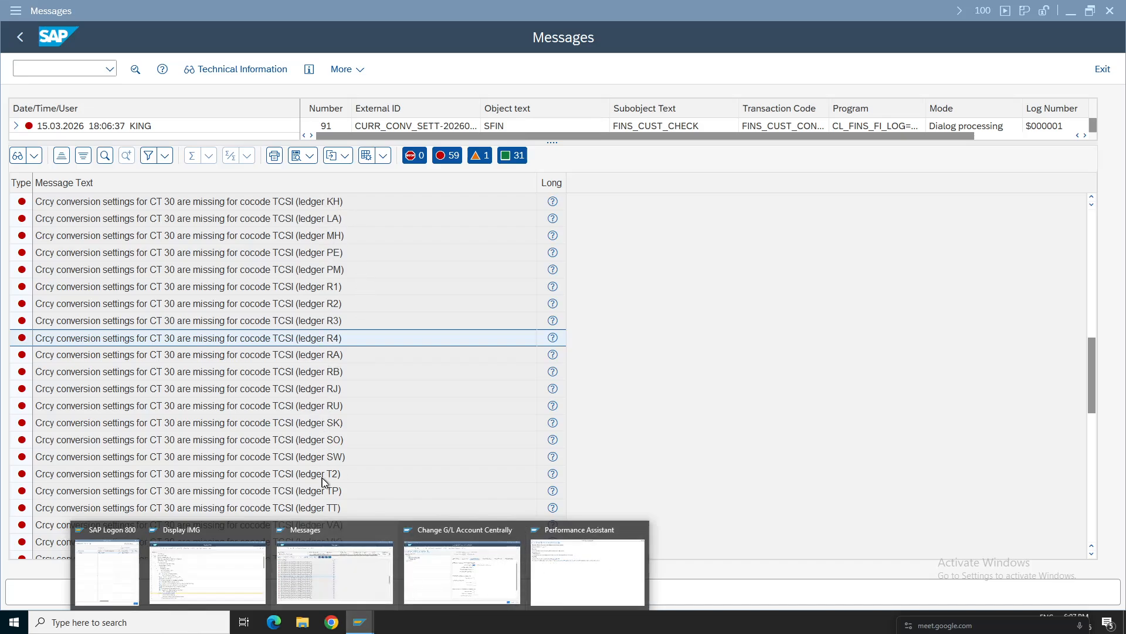
pyautogui.click(215, 587)
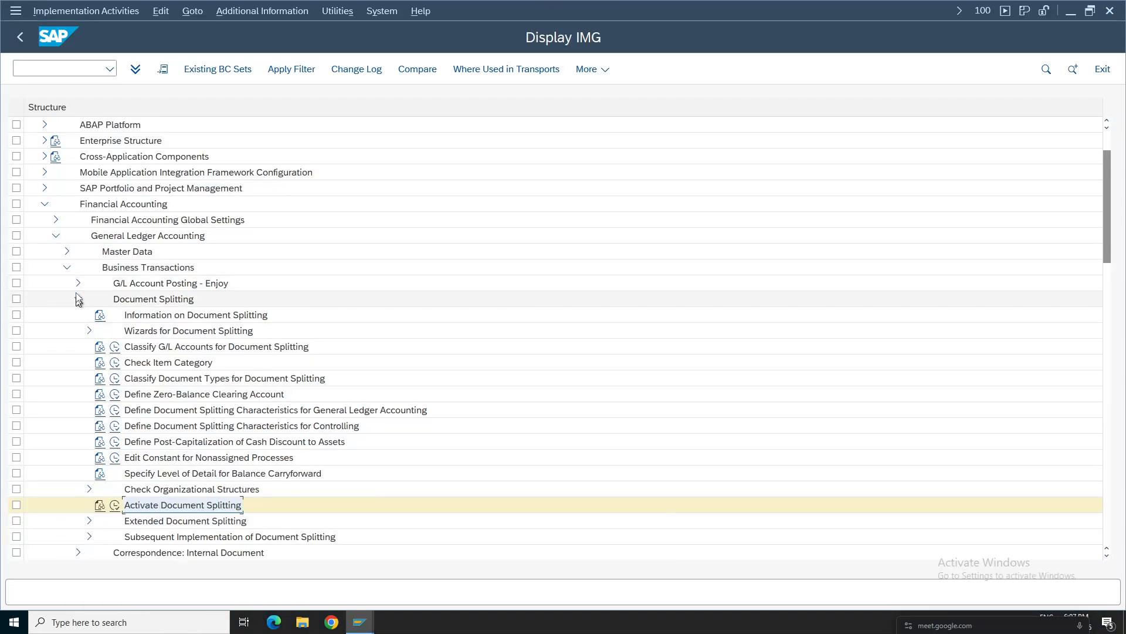
pyautogui.click(67, 267)
pyautogui.moveTo(359, 622)
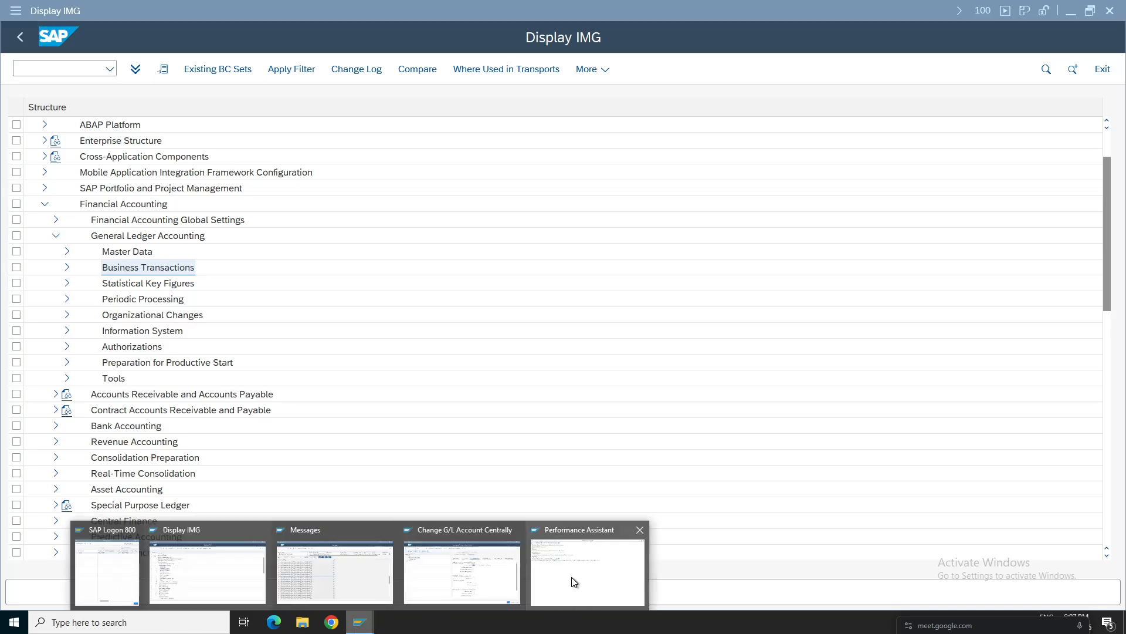
pyautogui.click(339, 567)
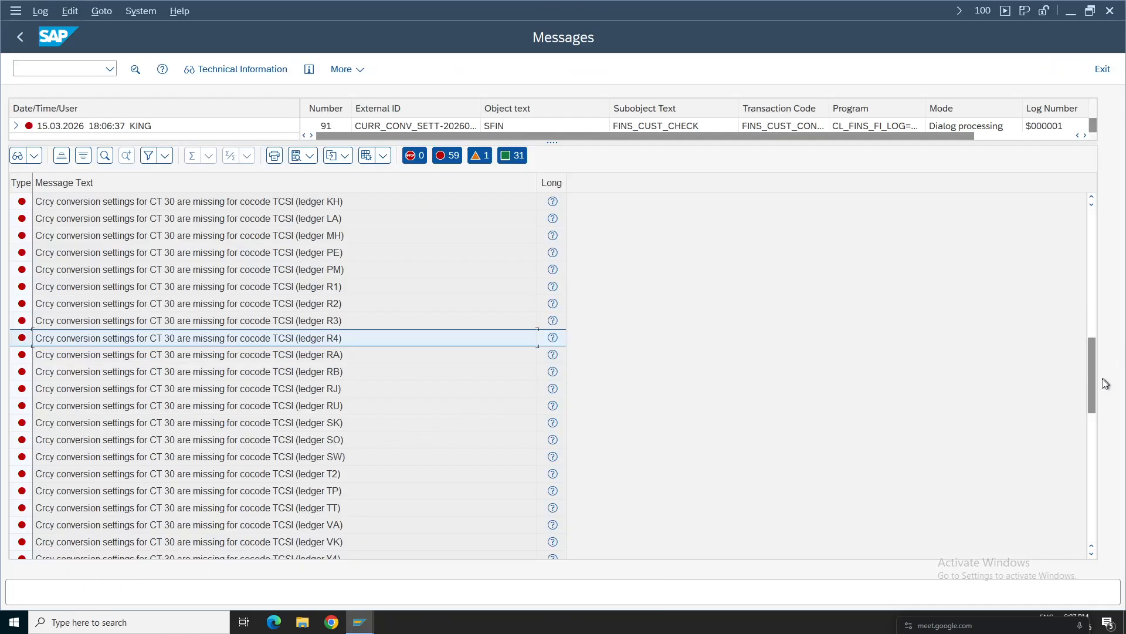
pyautogui.scroll(10, 1092, 215)
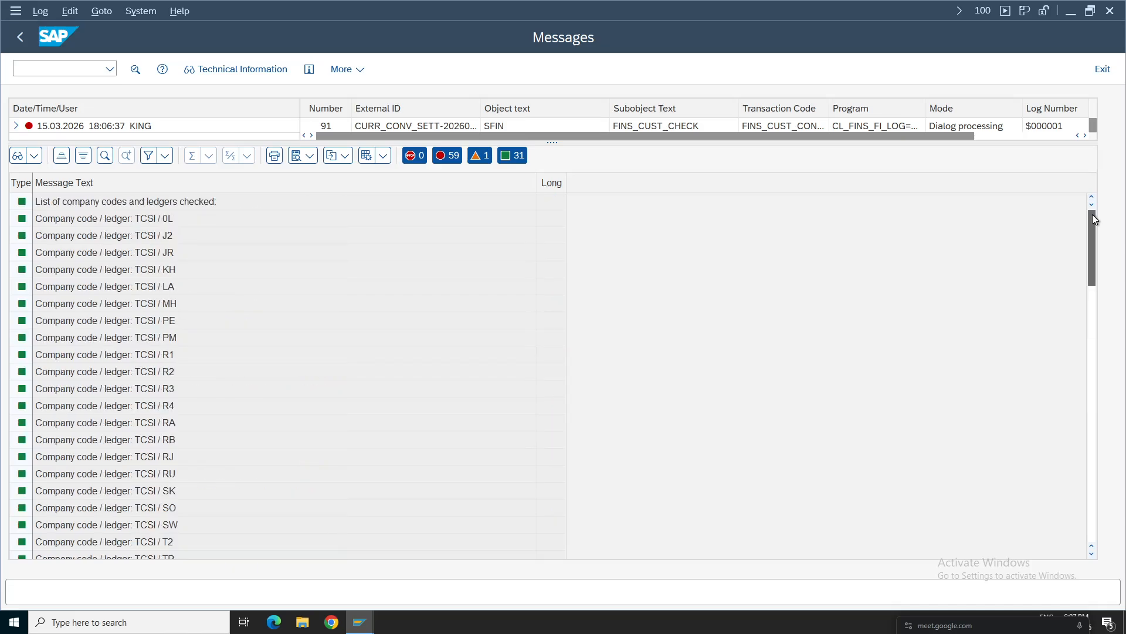
pyautogui.scroll(-10, 1095, 262)
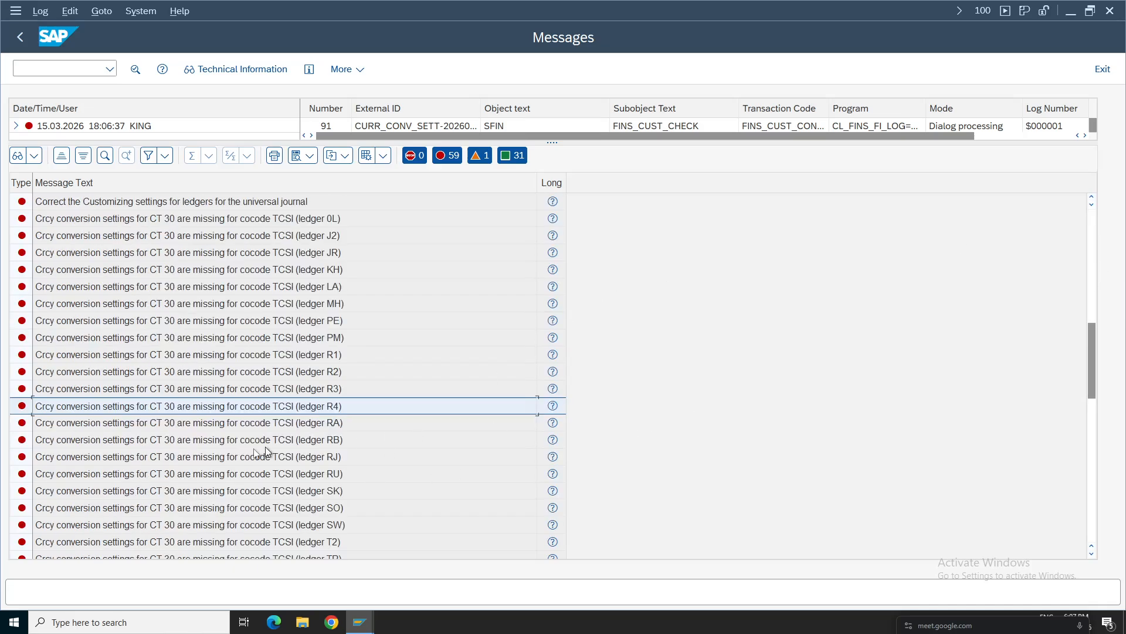
# Step: In the IMG, open Define Settings for Ledgers and Currency Types under Financial Accounting Global Settings, Ledgers, Ledger
pyautogui.moveTo(360, 622)
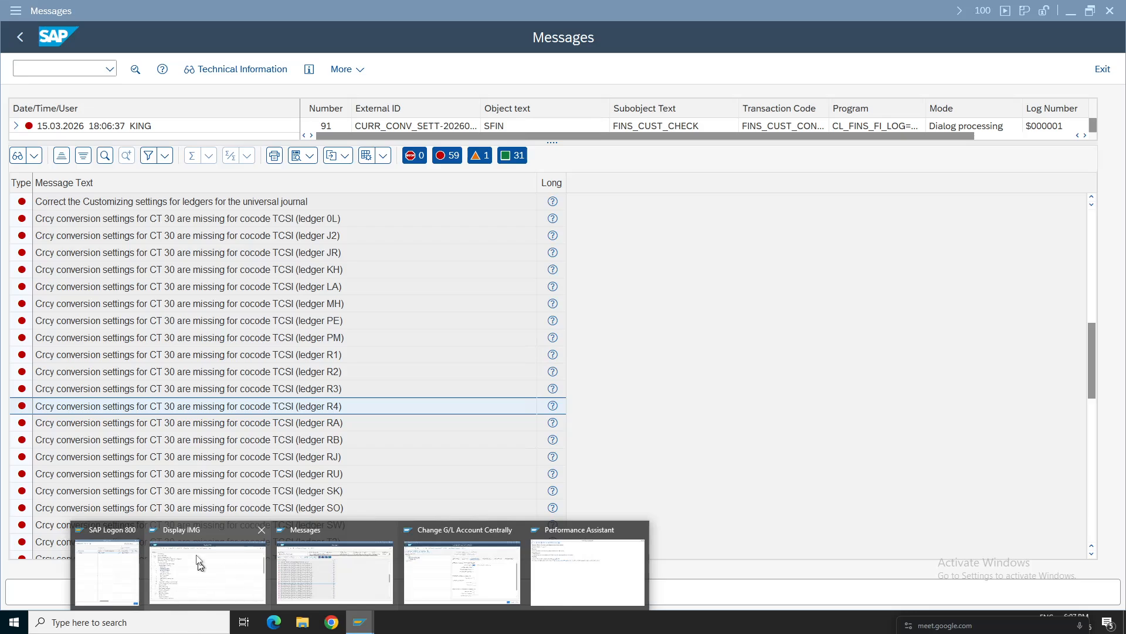
pyautogui.click(169, 596)
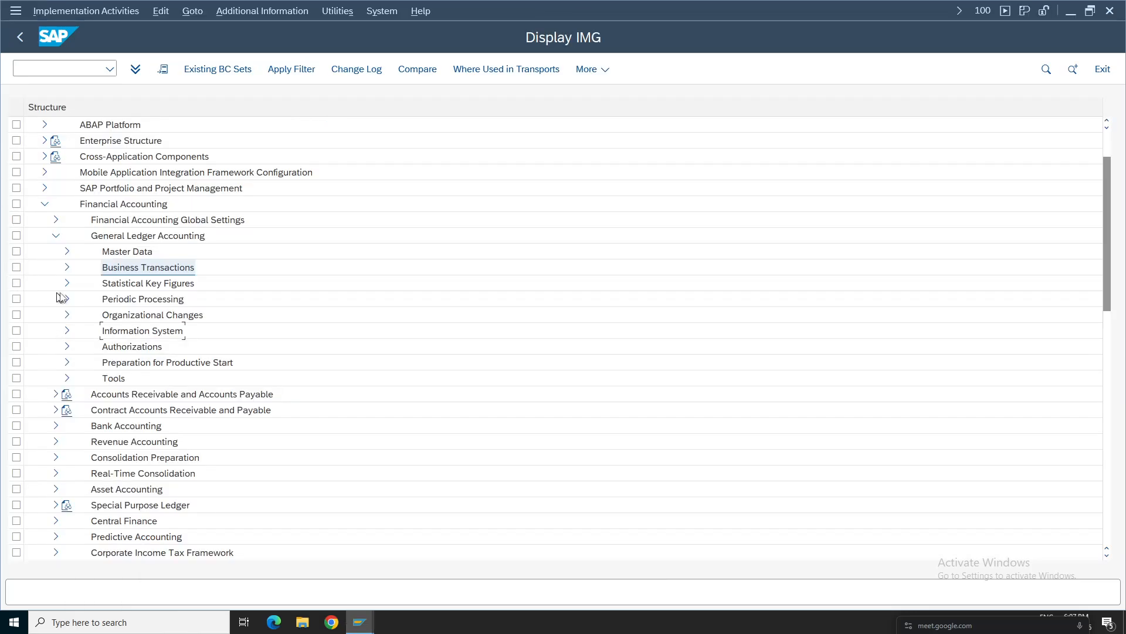
pyautogui.click(55, 237)
pyautogui.click(56, 221)
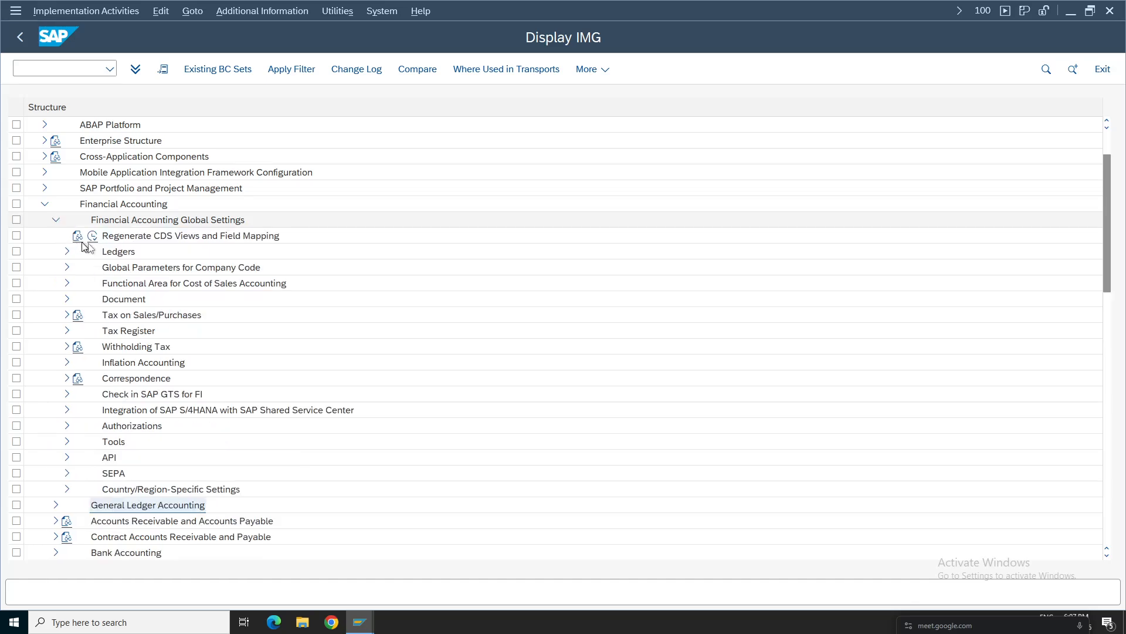
pyautogui.click(117, 253)
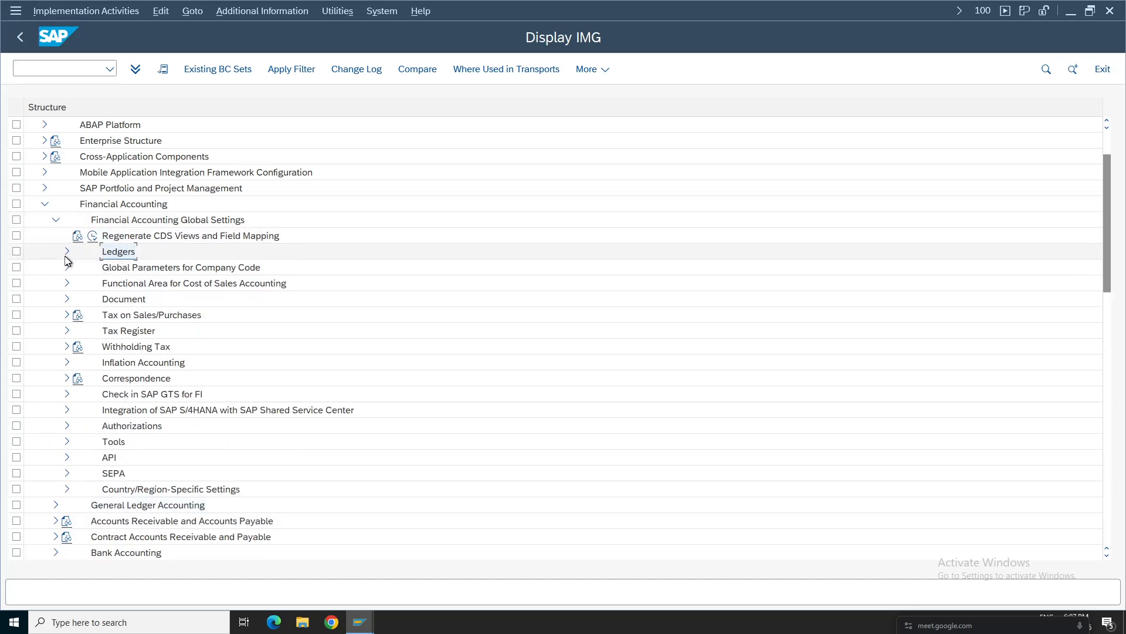
pyautogui.click(67, 252)
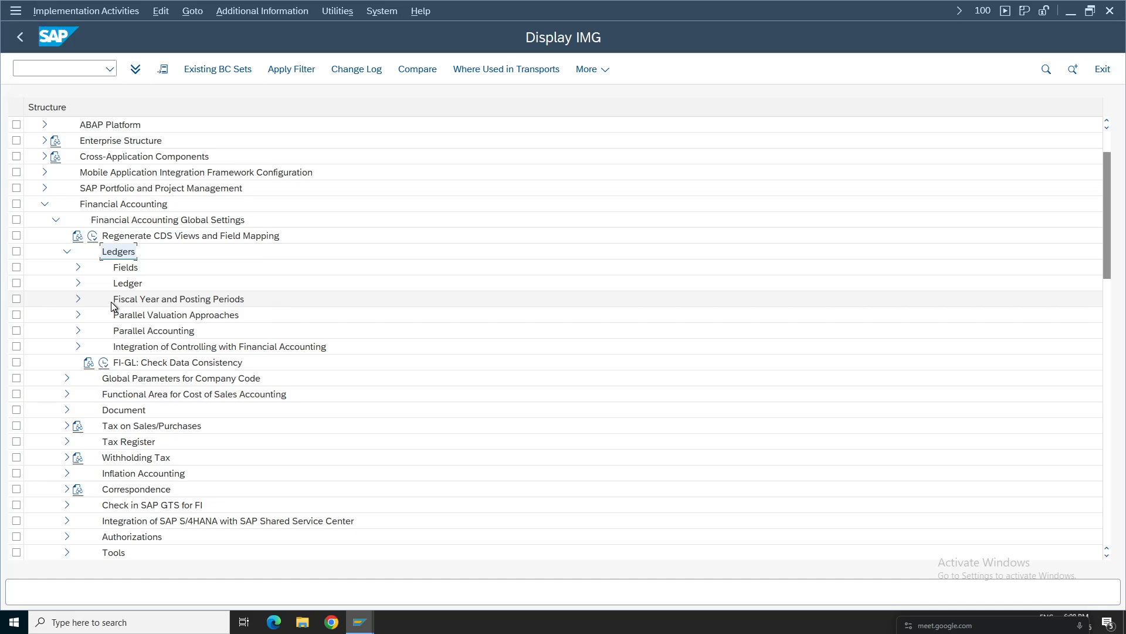
pyautogui.click(78, 283)
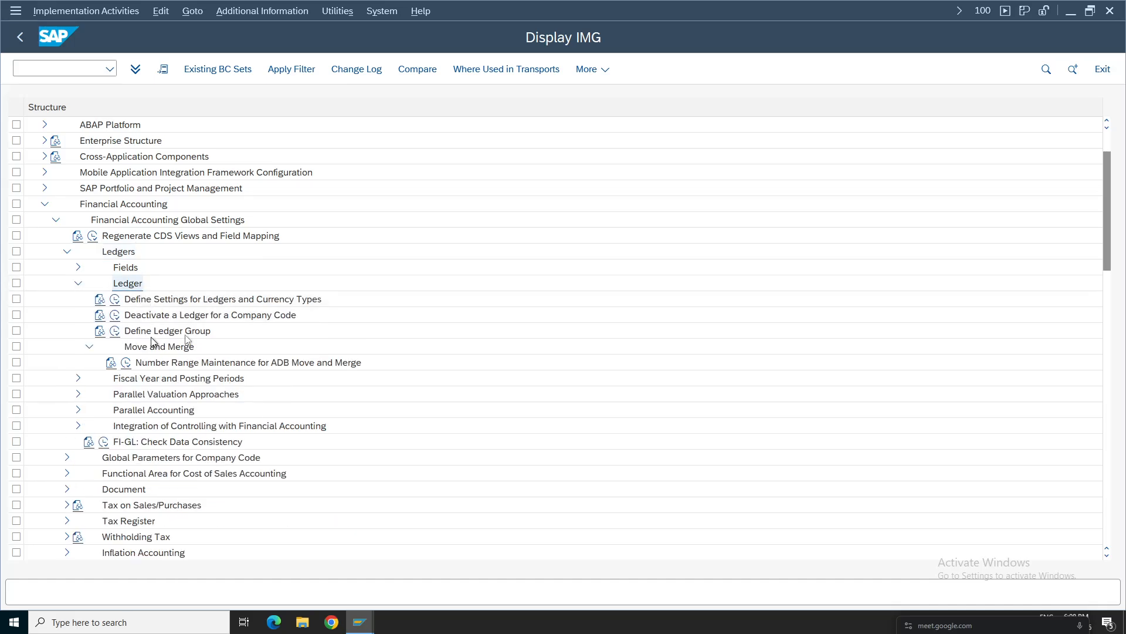
pyautogui.click(127, 284)
pyautogui.click(117, 301)
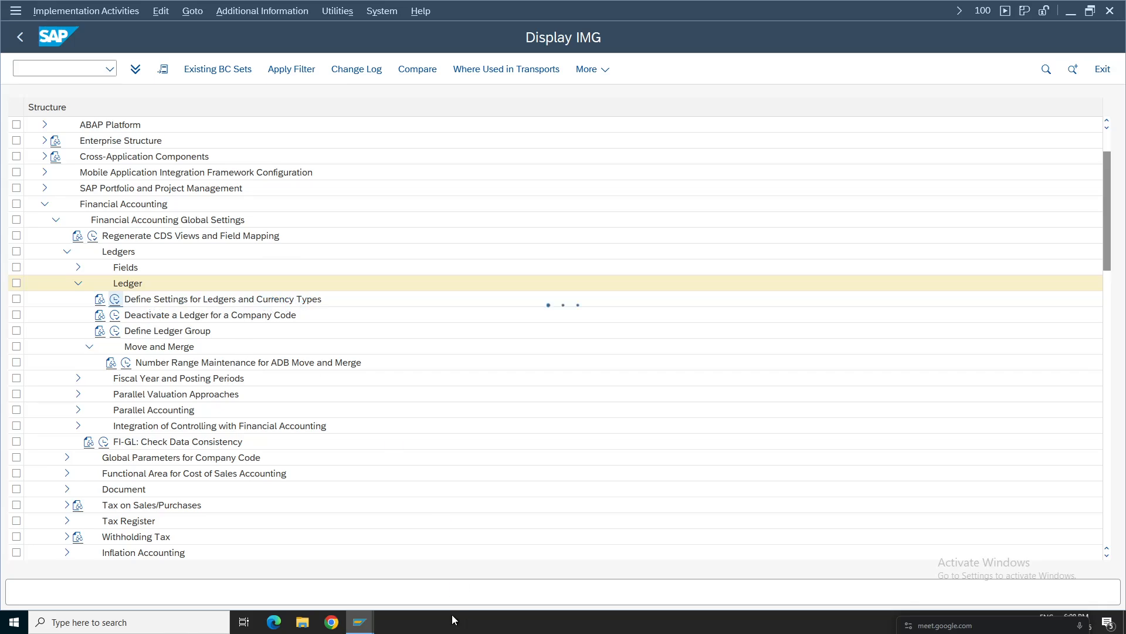
# Step: Compare the ledgers named in the check log with the Ledger overview, examining ledger types and underlying ledgers down to the J entries
pyautogui.click(360, 622)
pyautogui.click(306, 585)
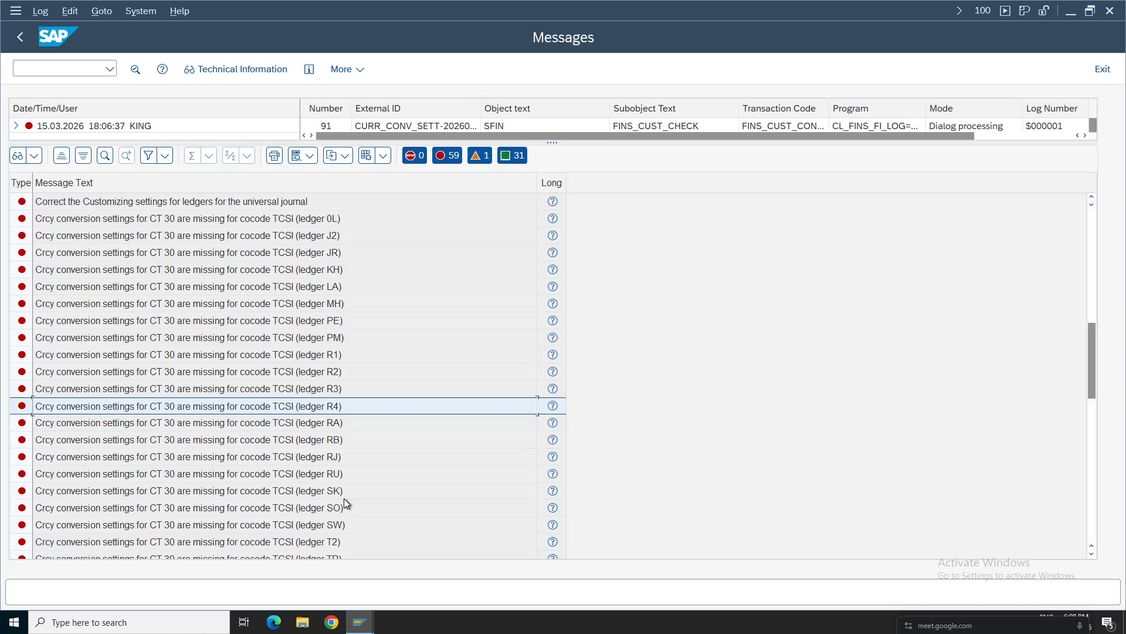
pyautogui.click(359, 622)
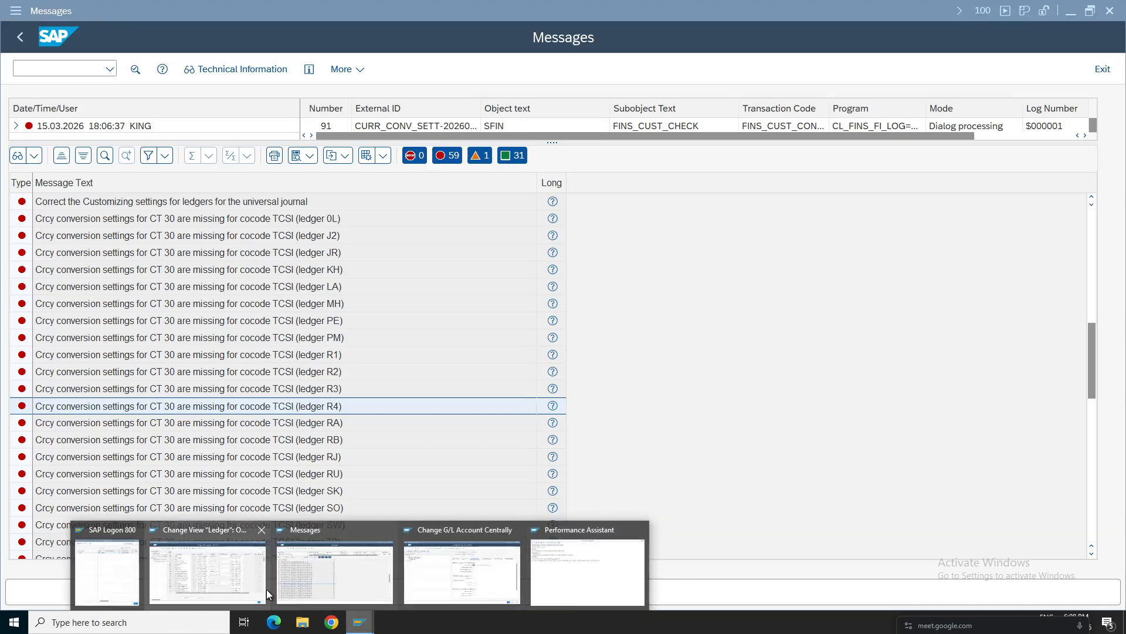
pyautogui.click(210, 587)
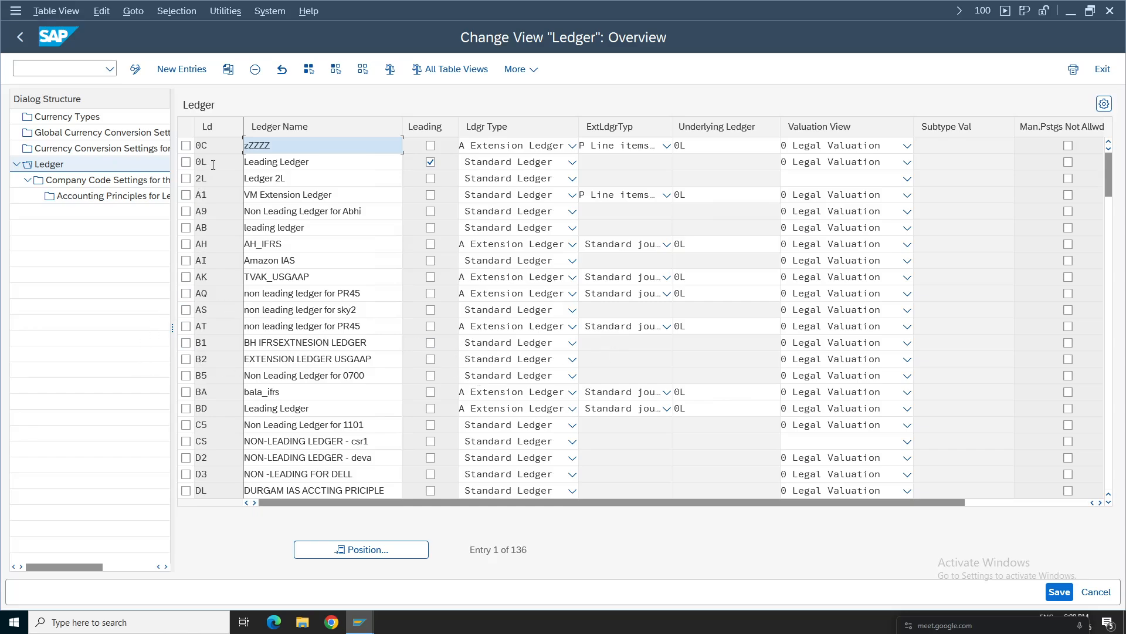
pyautogui.moveTo(213, 164); pyautogui.dragTo(185, 162)
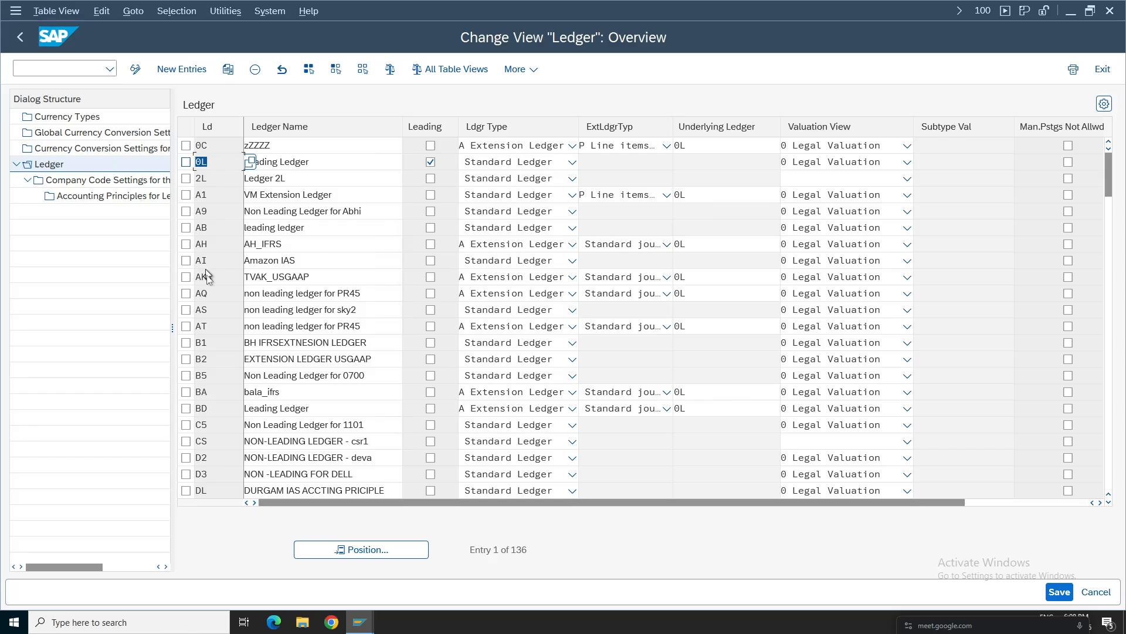
pyautogui.moveTo(212, 359); pyautogui.dragTo(154, 360)
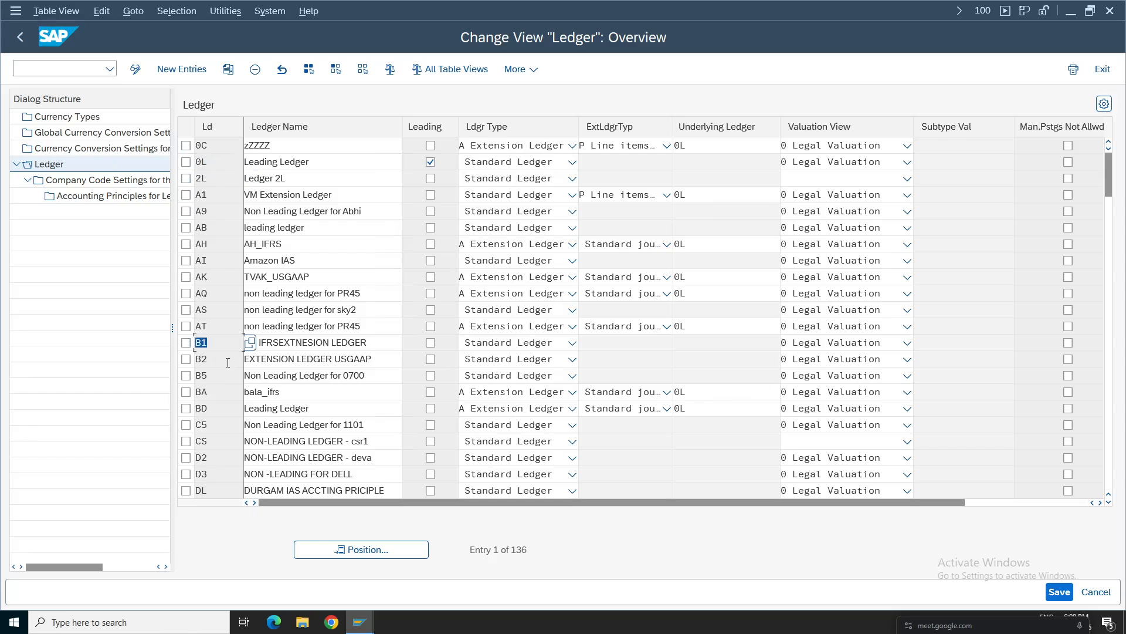
pyautogui.click(201, 375)
pyautogui.moveTo(213, 342); pyautogui.dragTo(178, 342)
pyautogui.click(683, 326)
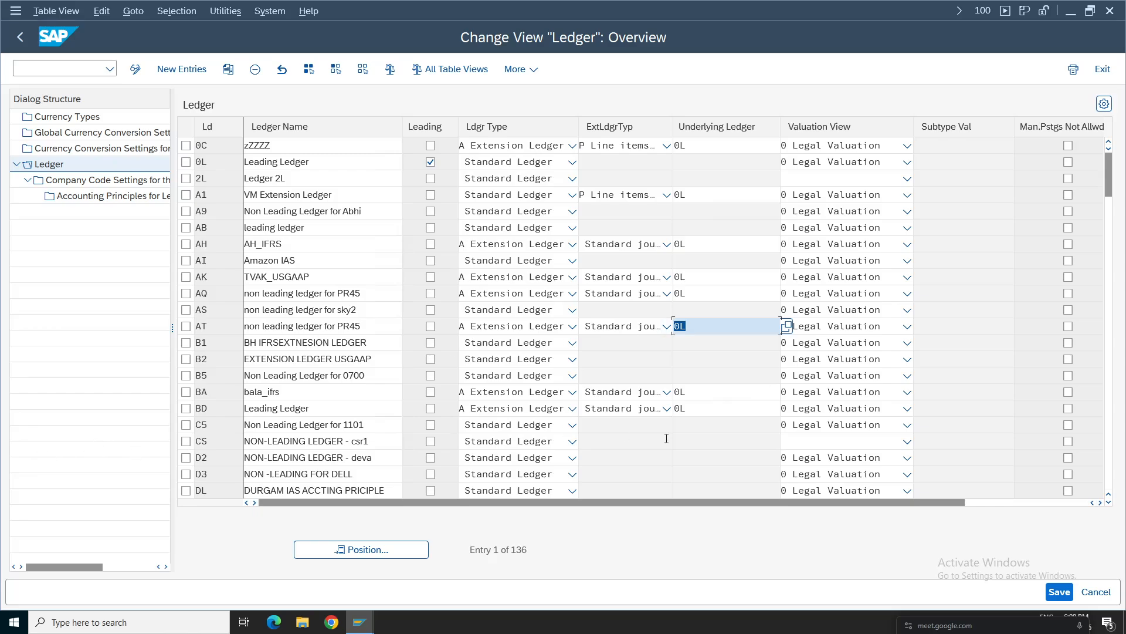
pyautogui.click(706, 407)
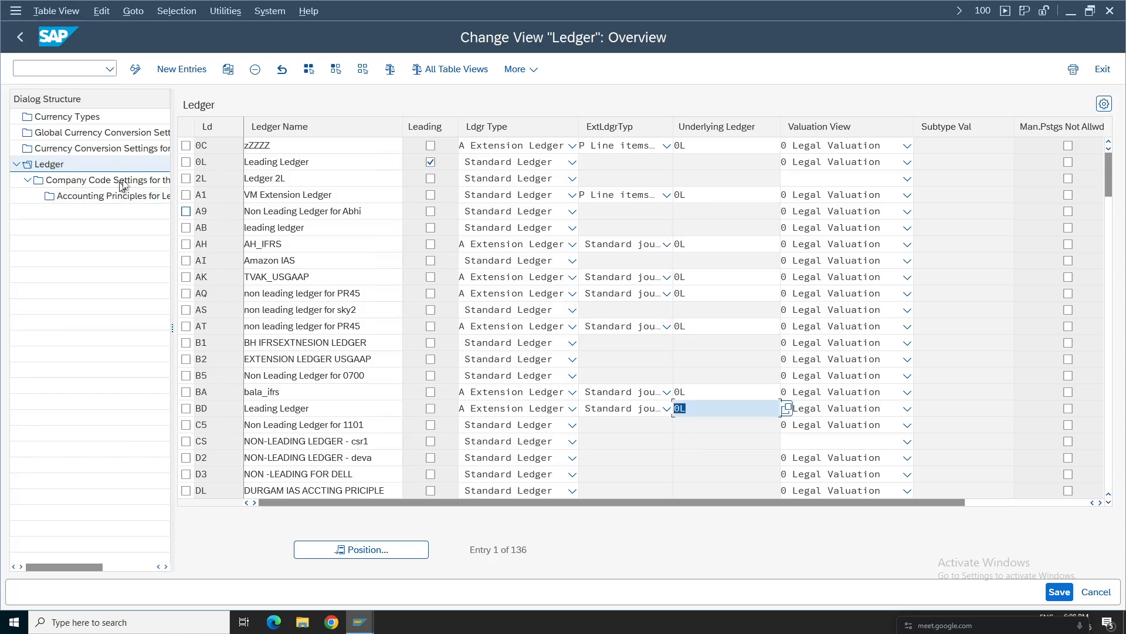
pyautogui.moveTo(1112, 170); pyautogui.dragTo(1111, 206)
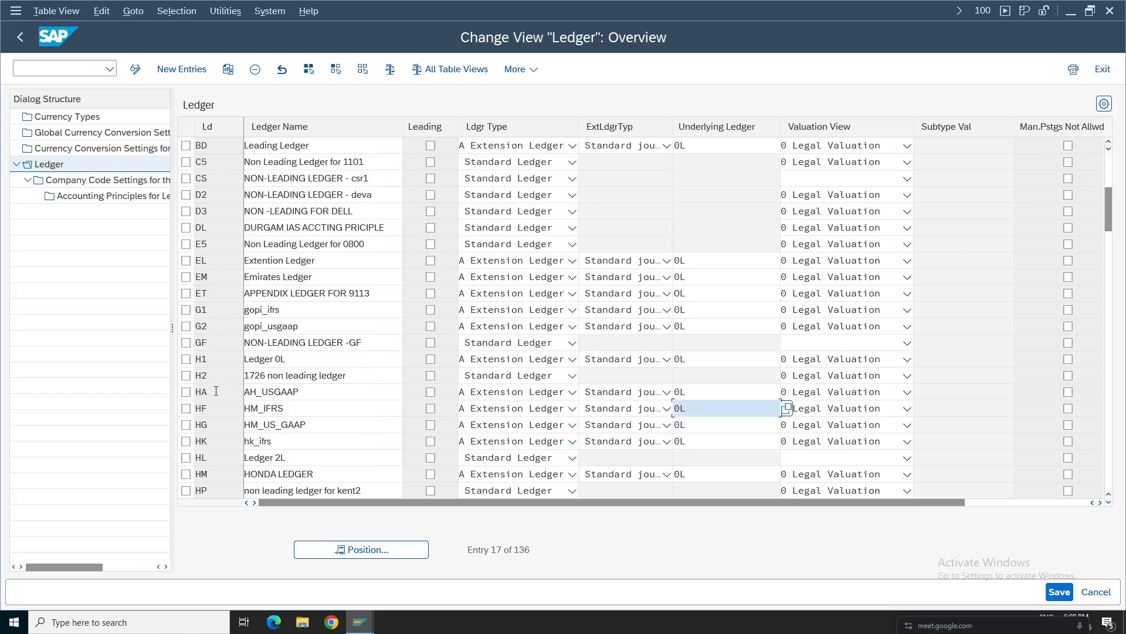
pyautogui.click(1113, 246)
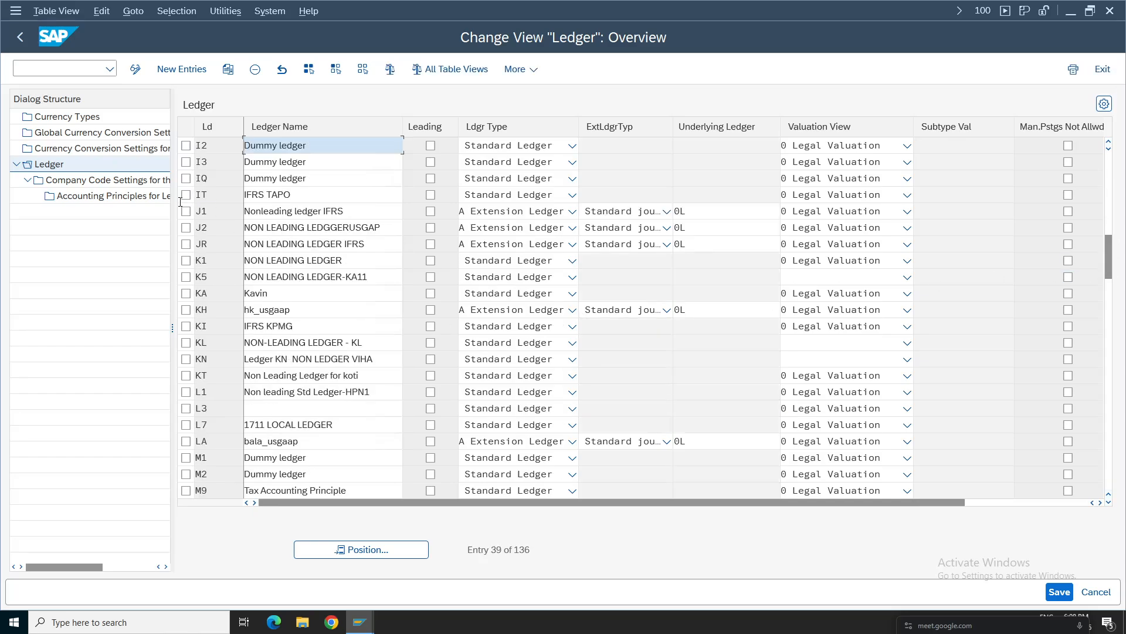
# Step: Select ledger JR, open its Company Code Settings for the Ledger, and accept the consistency check messages
pyautogui.click(186, 244)
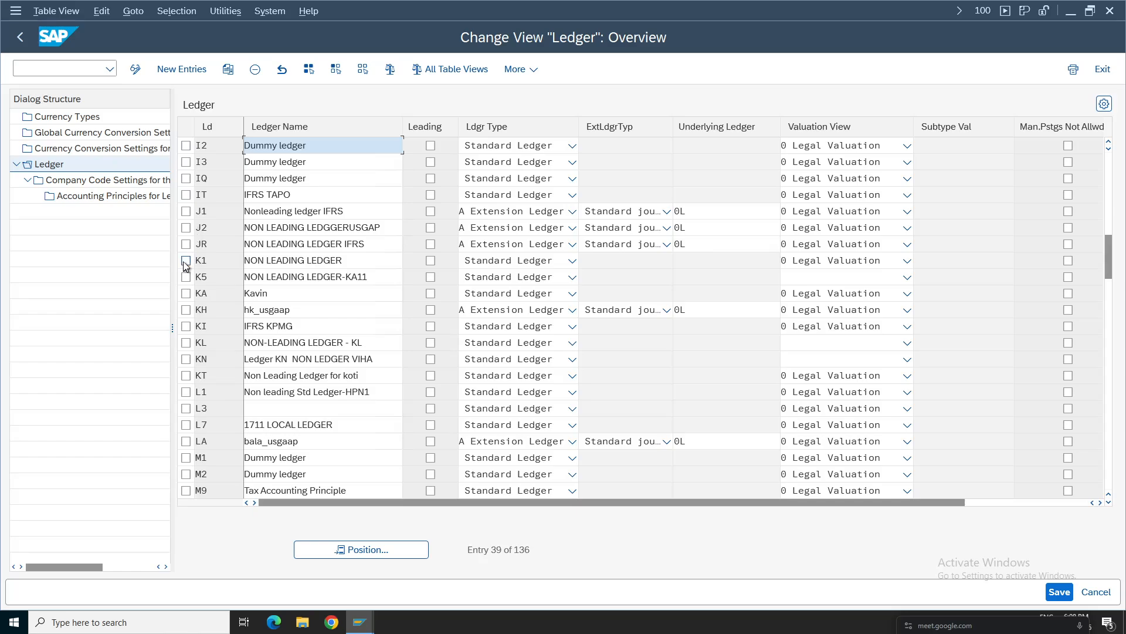
pyautogui.click(109, 180)
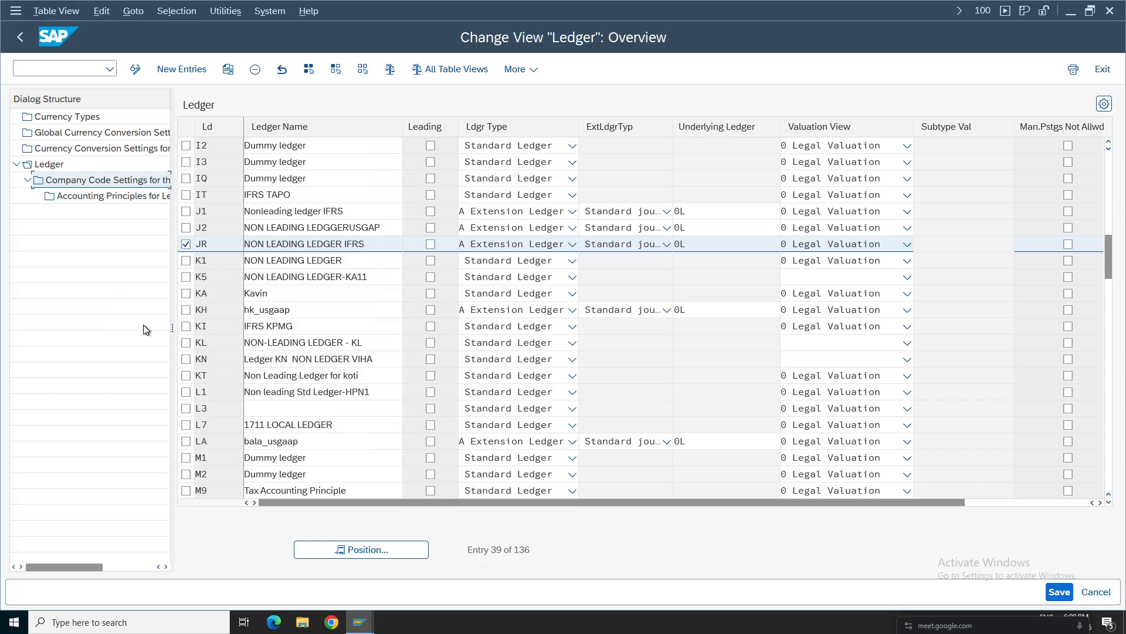
pyautogui.click(694, 243)
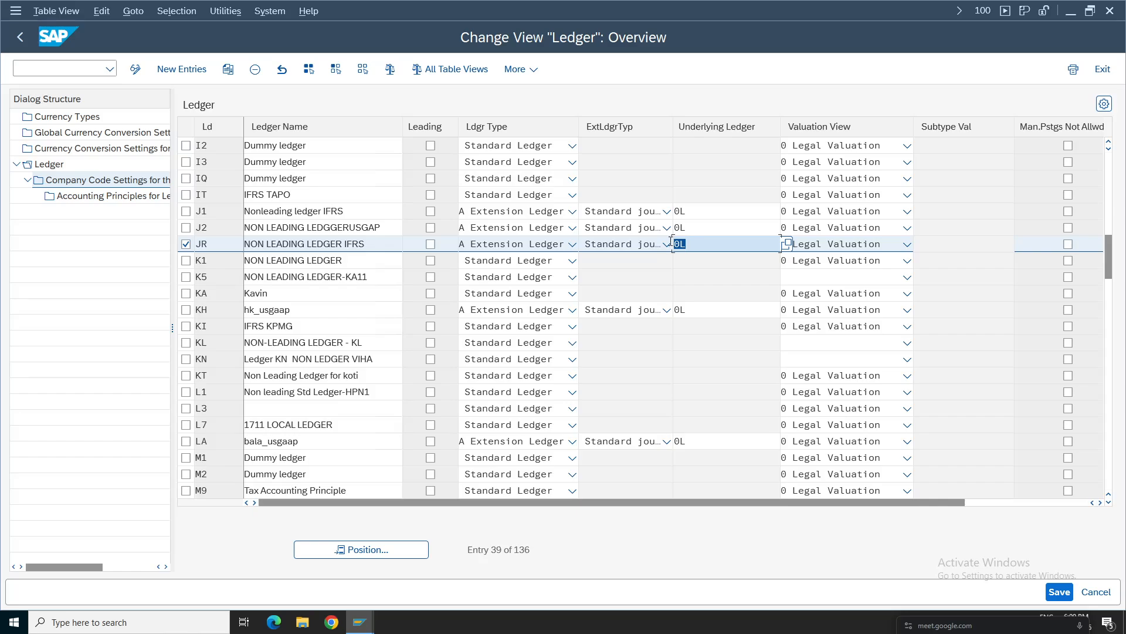
pyautogui.doubleClick(87, 183)
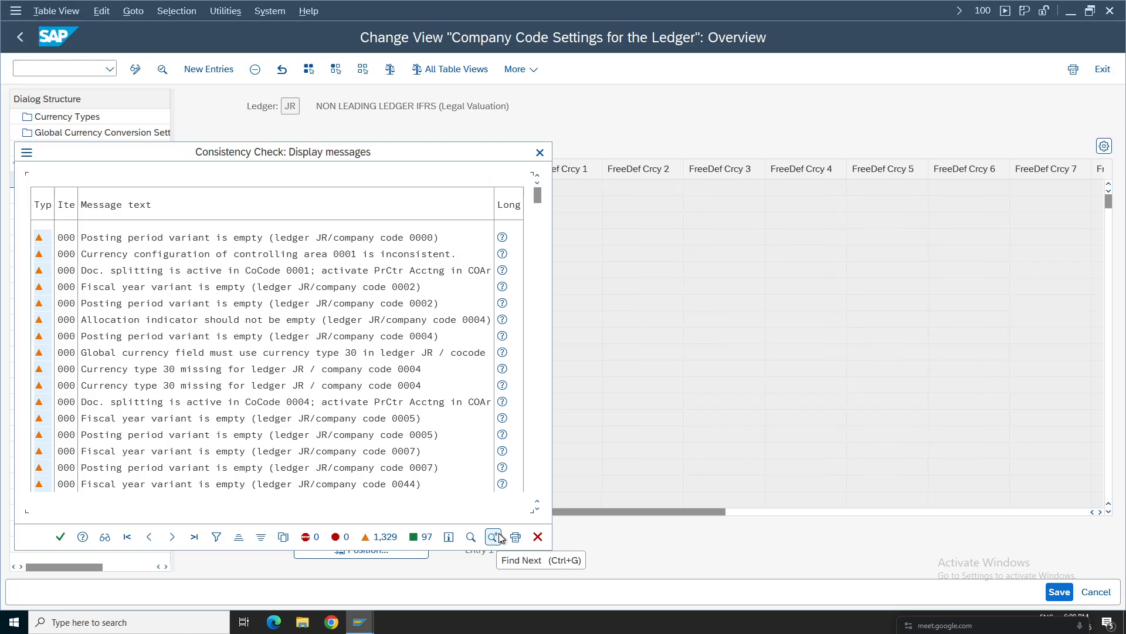
pyautogui.click(60, 536)
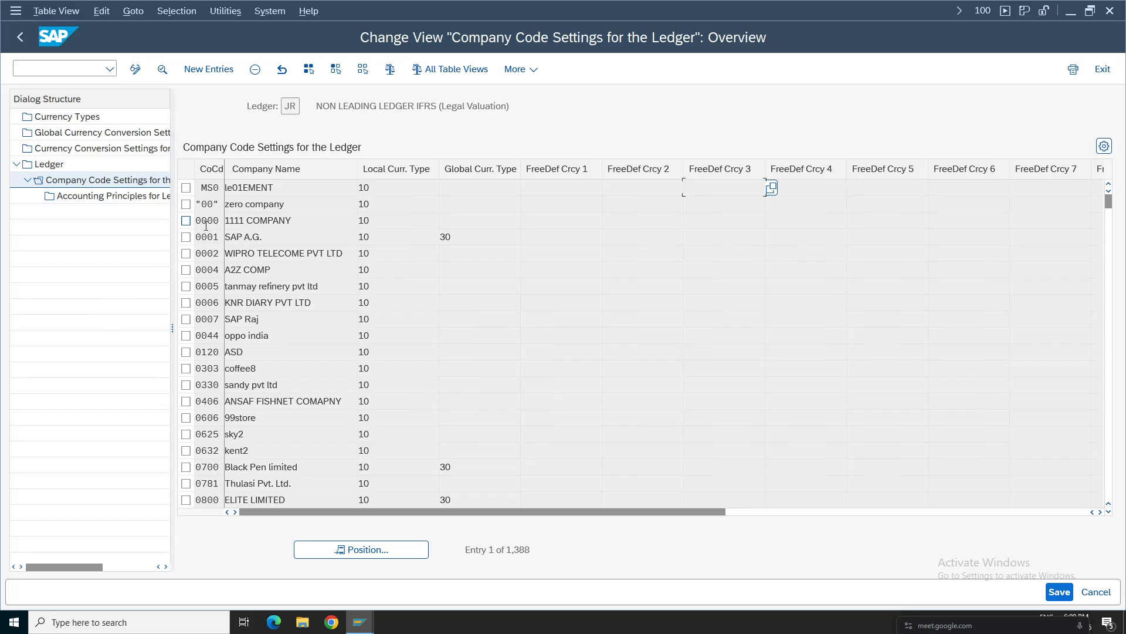
# Step: Locate company code TCSI in ledger JR's company code settings and delete its entry
pyautogui.click(355, 548)
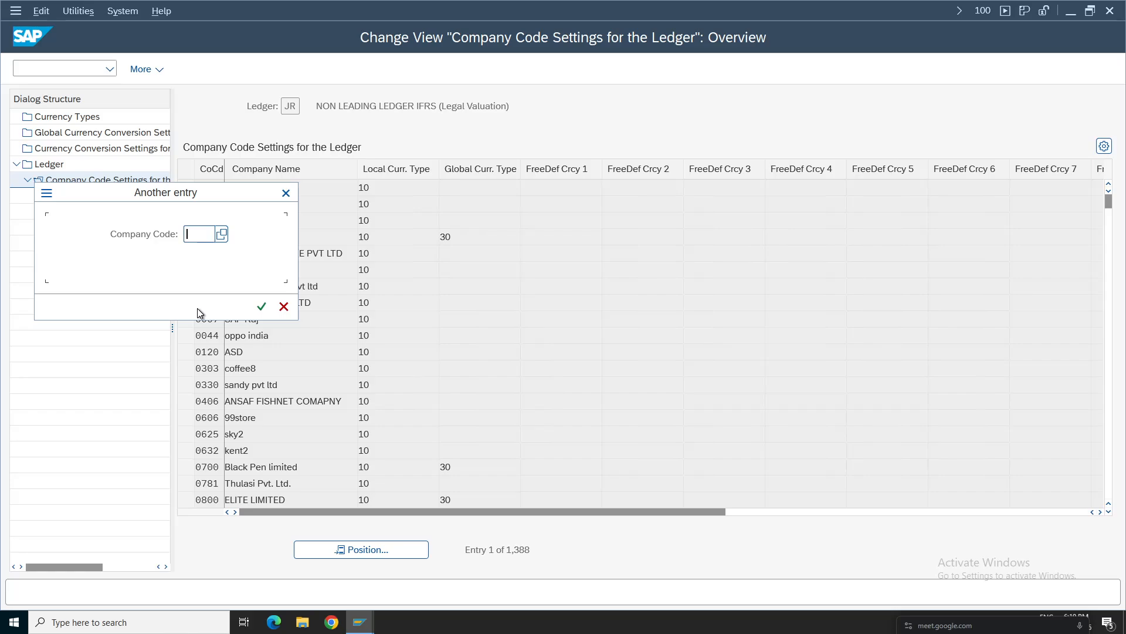
pyautogui.write('tcsi')
pyautogui.press('Return')
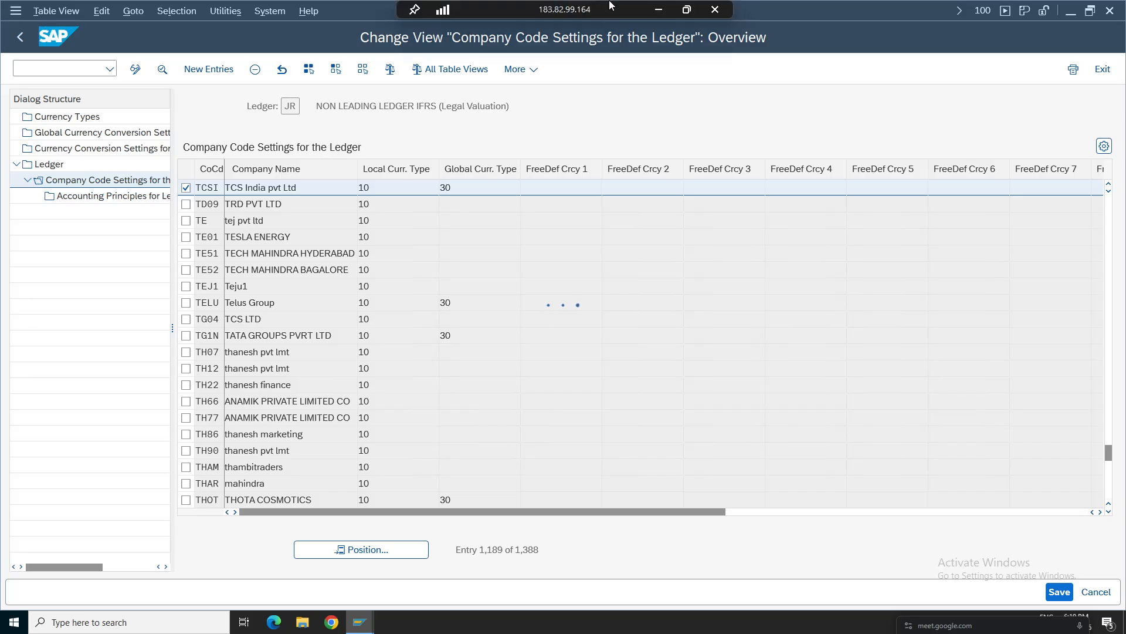
# Step: Switch to the FI Working Notes spreadsheet in Google Sheets and review Sheet10 up to the table of IDs, Accounting Principles and Ledgers
pyautogui.click(665, 10)
pyautogui.click(176, 345)
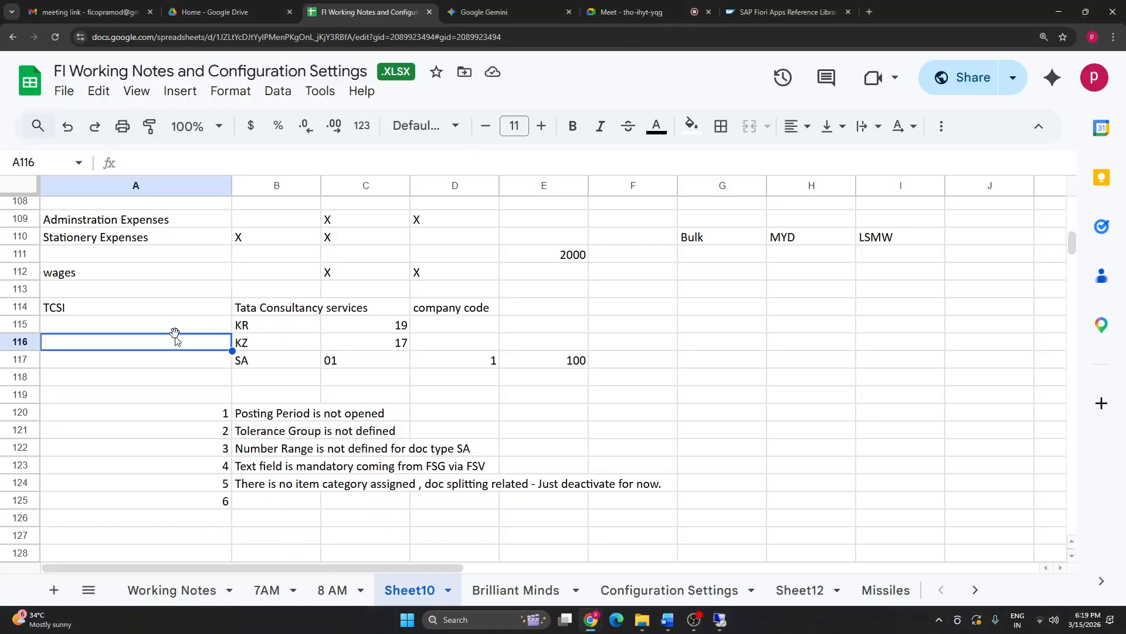
pyautogui.press('Up')
pyautogui.press('Up')
pyautogui.press('Up')
pyautogui.press('Up')
pyautogui.press('Up')
pyautogui.press('Up')
pyautogui.press('Up')
pyautogui.press('Up')
pyautogui.press('Up')
pyautogui.press('Up')
pyautogui.press('Up')
pyautogui.press('Up')
pyautogui.press('Up')
pyautogui.press('Up')
pyautogui.press('Up')
pyautogui.press('Up')
pyautogui.press('Up')
pyautogui.press('Up')
pyautogui.press('Up')
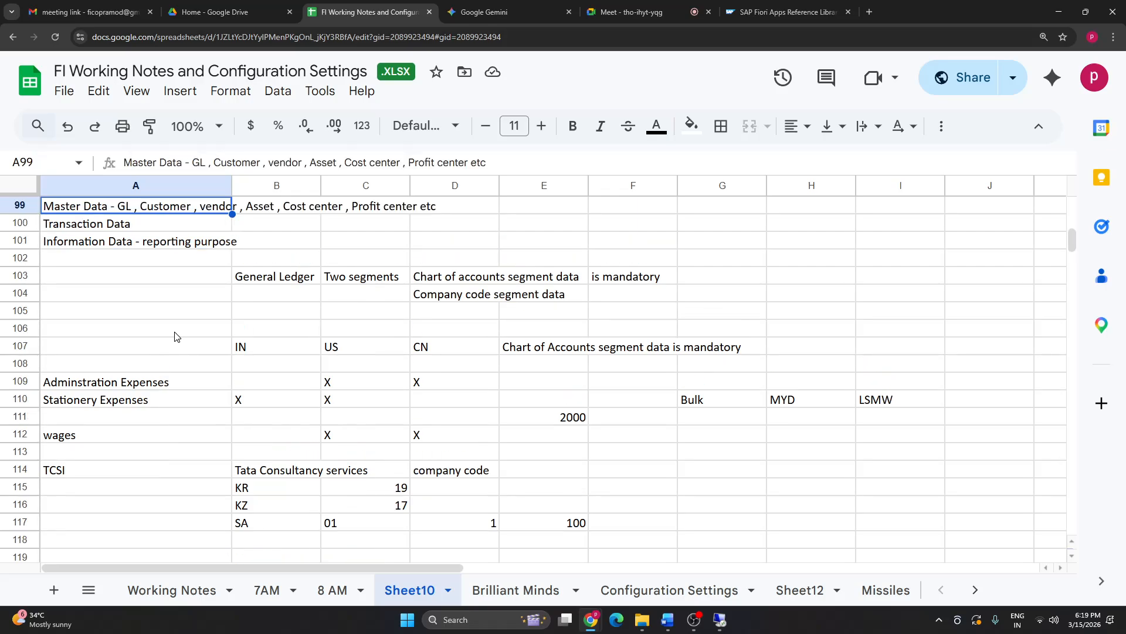
pyautogui.press('Up')
pyautogui.press('Up')
pyautogui.press('Up')
pyautogui.press('Up')
pyautogui.press('Up')
pyautogui.press('Up')
pyautogui.press('Up')
pyautogui.press('Up')
pyautogui.press('Up')
pyautogui.press('Up')
pyautogui.press('Up')
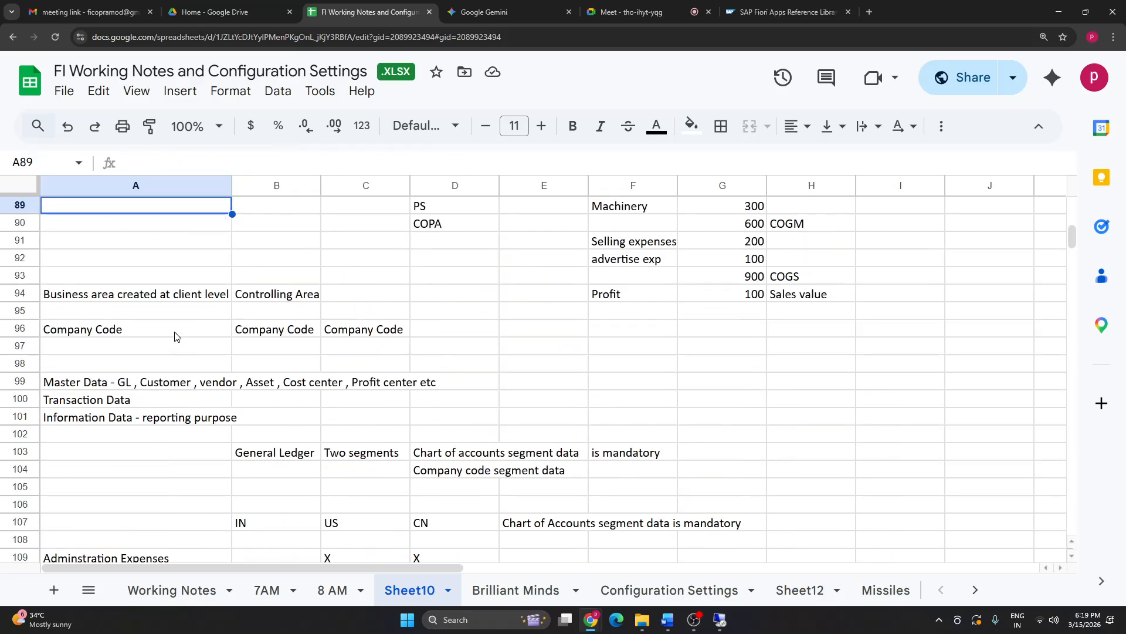
pyautogui.press('Up')
pyautogui.press('Up')
pyautogui.press('Up')
pyautogui.press('Up')
pyautogui.press('Up')
pyautogui.press('Up')
pyautogui.press('Up')
pyautogui.press('Up')
pyautogui.press('Up')
pyautogui.press('Up')
pyautogui.press('Up')
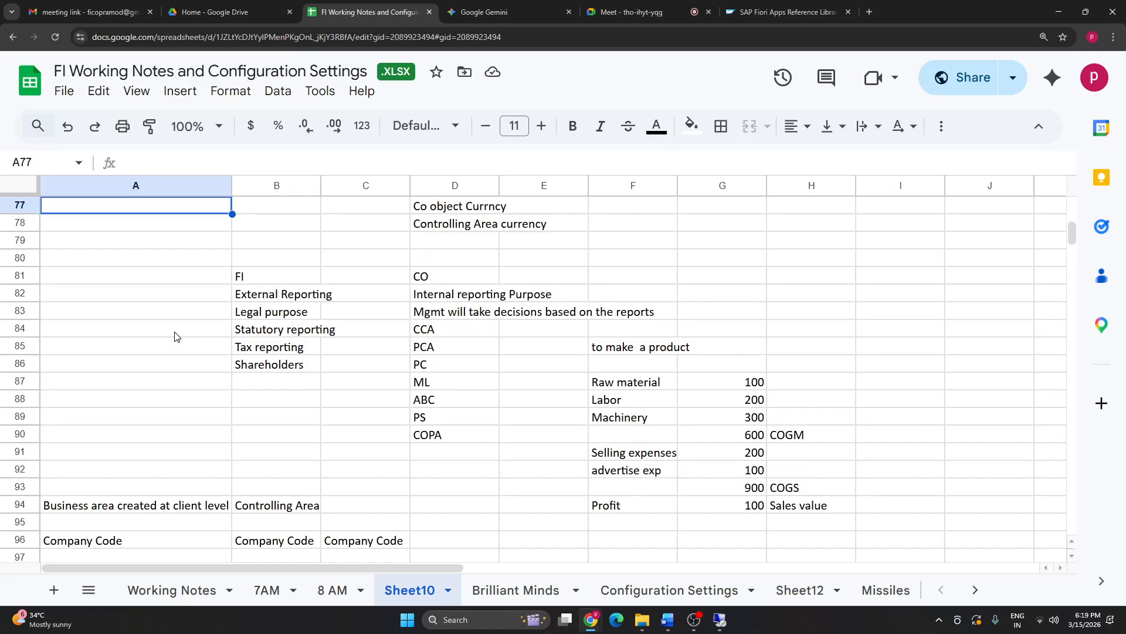
pyautogui.press('Up')
pyautogui.press('Up')
pyautogui.press('Up')
pyautogui.press('Up')
pyautogui.press('Up')
pyautogui.press('Up')
pyautogui.press('Up')
pyautogui.press('Up')
pyautogui.press('Up')
pyautogui.press('Up')
pyautogui.press('Up')
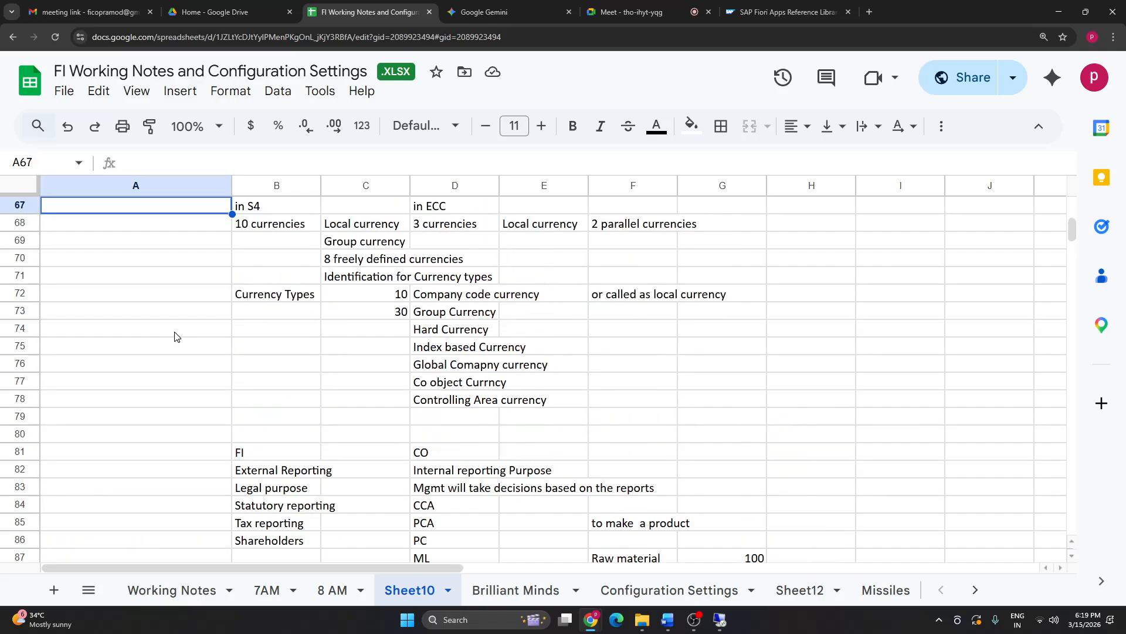
pyautogui.press('Up')
pyautogui.press('Up')
pyautogui.press('Up')
pyautogui.press('Up')
pyautogui.press('Up')
pyautogui.press('Up')
pyautogui.press('Up')
pyautogui.press('Up')
pyautogui.press('Up')
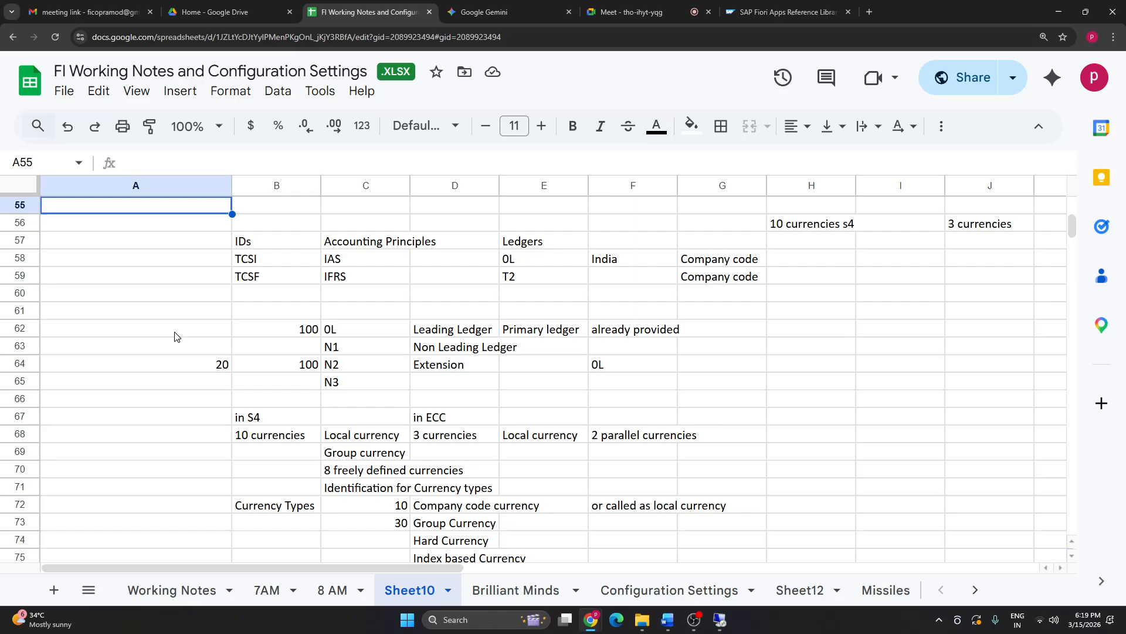
pyautogui.moveTo(285, 237); pyautogui.dragTo(528, 279)
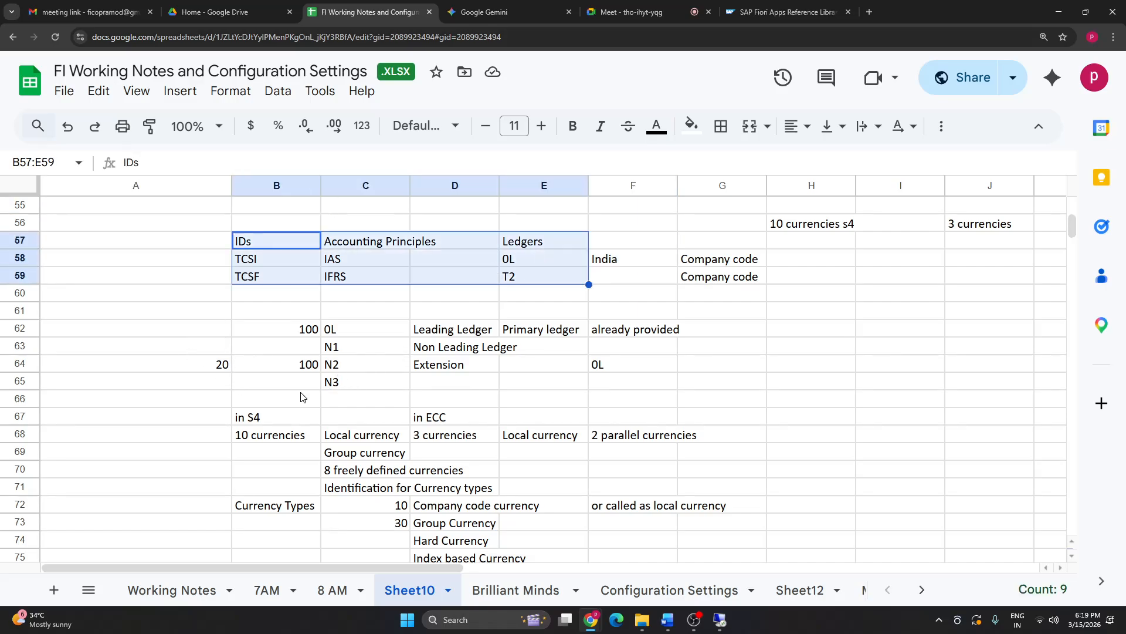
pyautogui.click(721, 619)
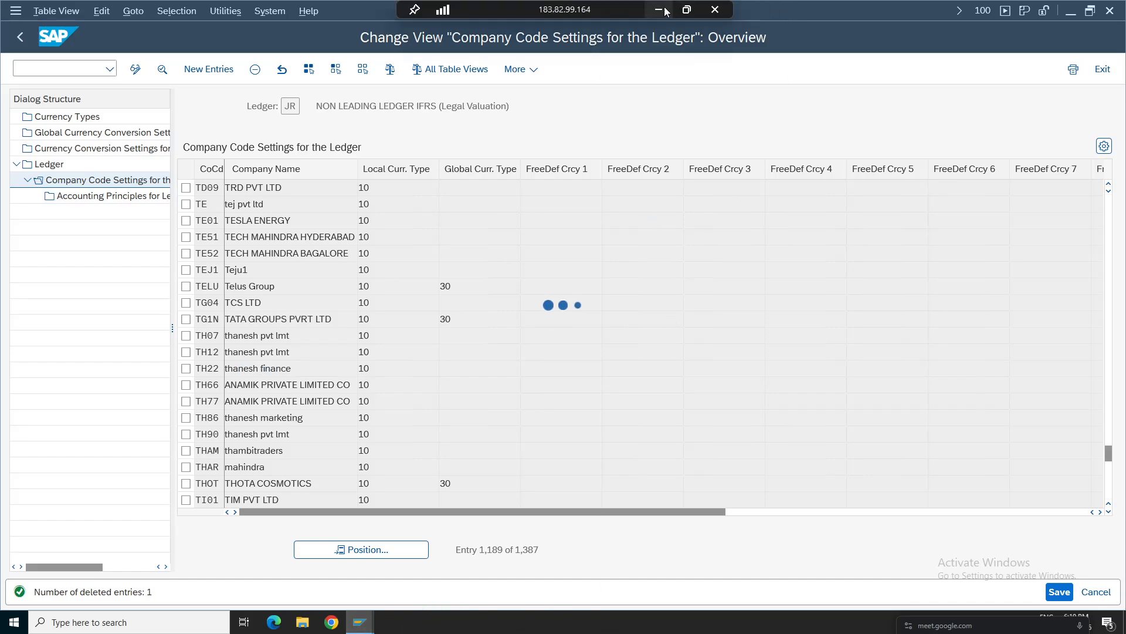
pyautogui.click(672, 7)
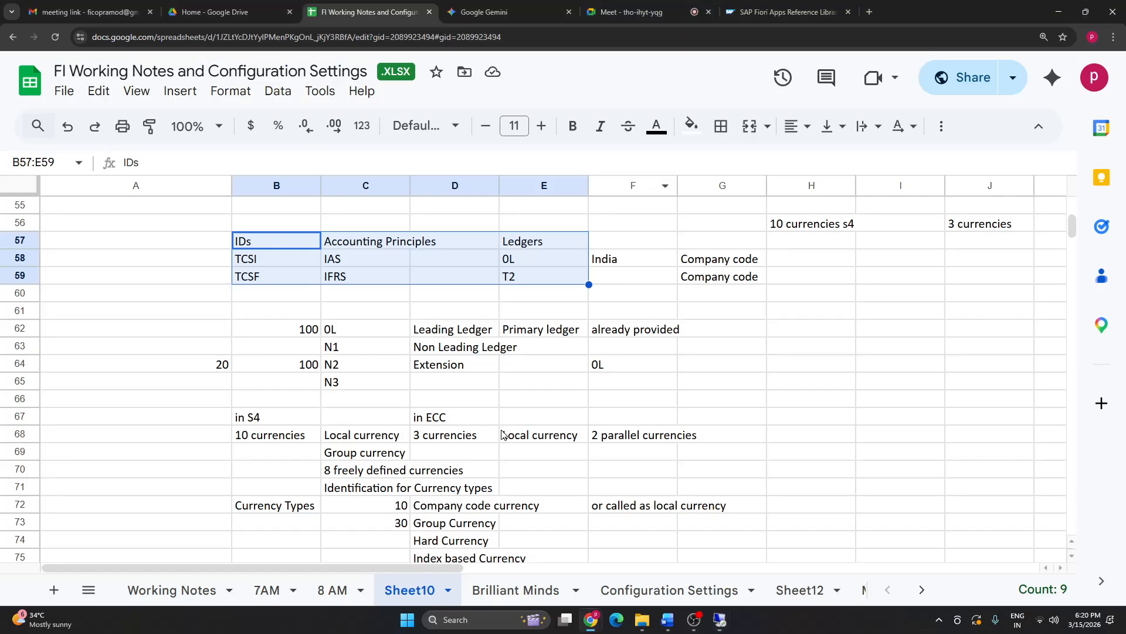
pyautogui.click(694, 620)
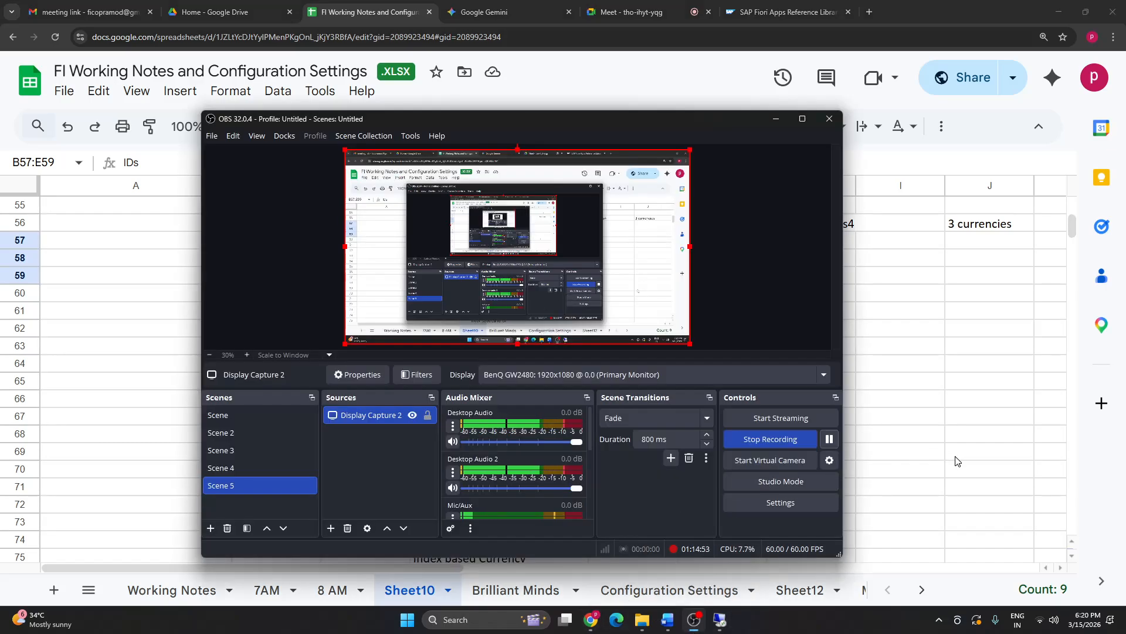
pyautogui.click(939, 455)
# Step: Back in SAP, accept the consistency check messages, select ledger KH in the Ledger overview and open its Company Code Settings for the Ledger
pyautogui.click(721, 620)
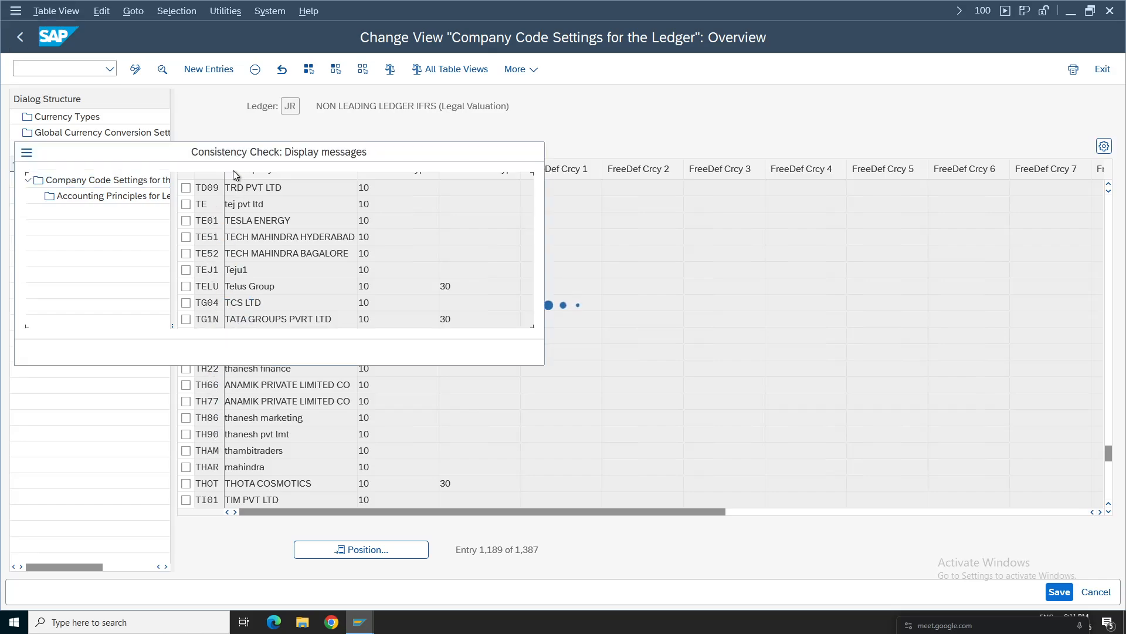
pyautogui.click(77, 353)
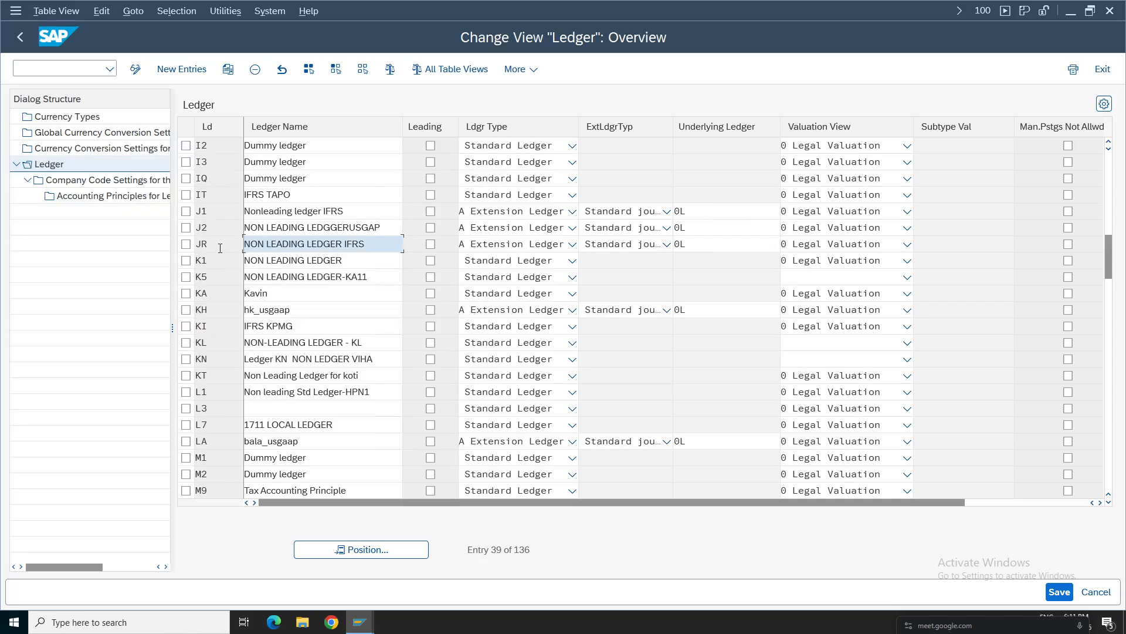
pyautogui.click(698, 309)
pyautogui.click(186, 309)
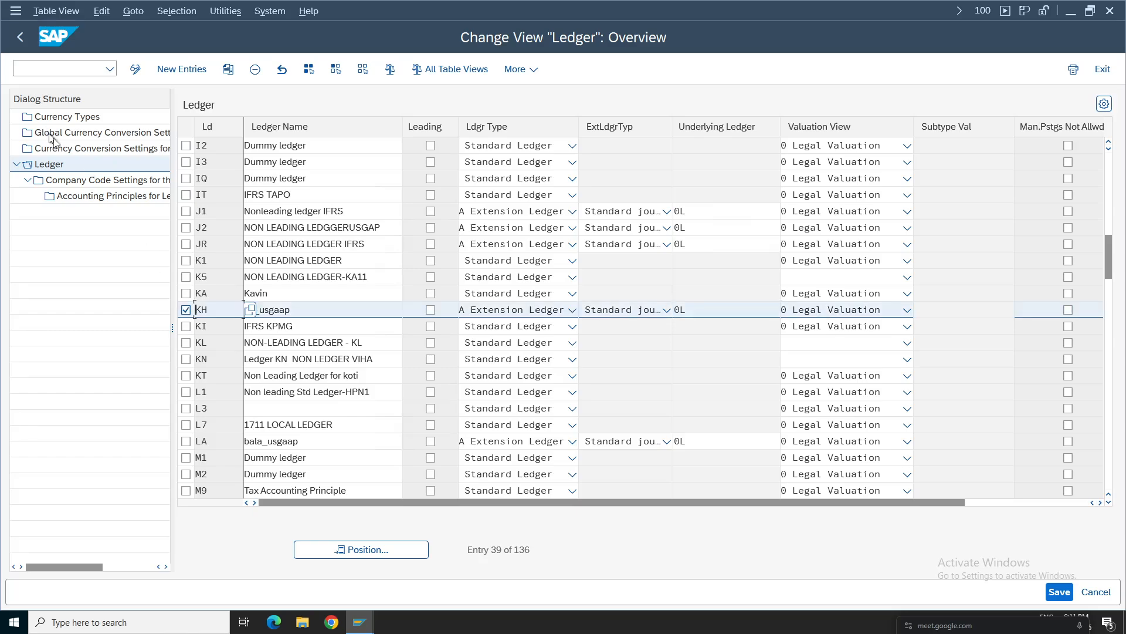
pyautogui.click(89, 178)
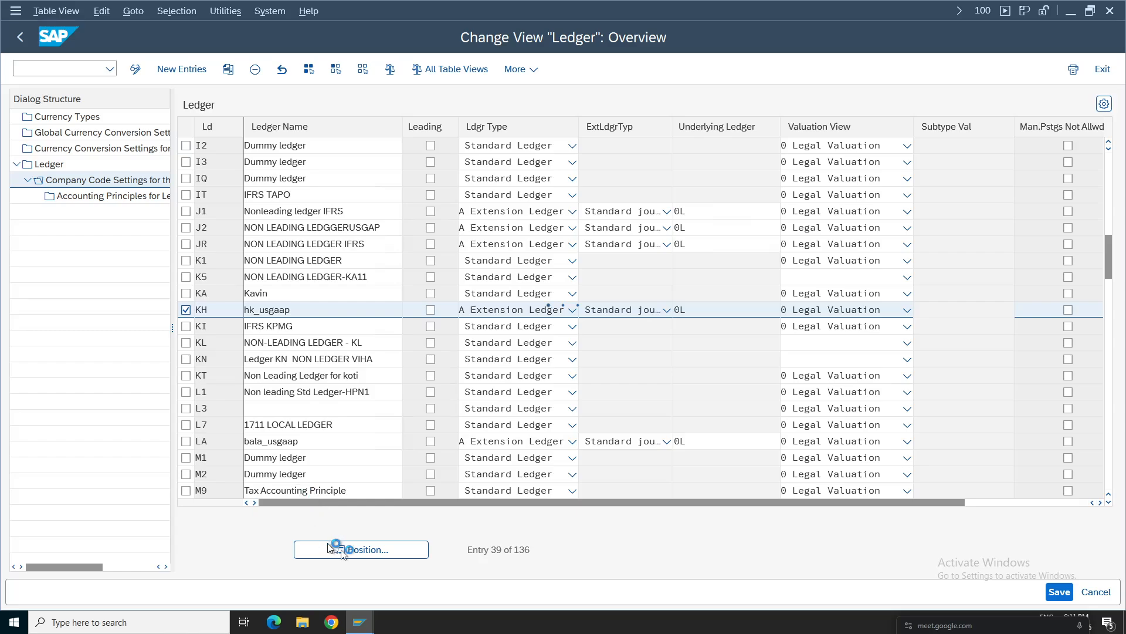
# Step: Examine the TCSI currency conversion and posting period variant errors in the check log, and accept ledger KH's consistency check messages
pyautogui.click(331, 566)
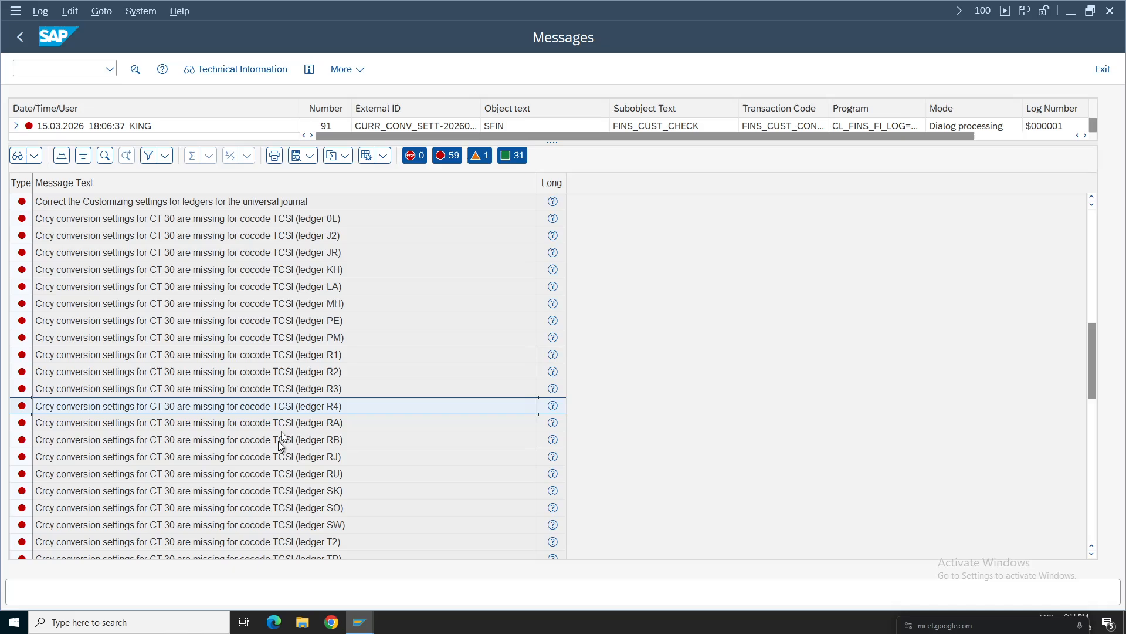
pyautogui.moveTo(1090, 364); pyautogui.dragTo(1094, 477)
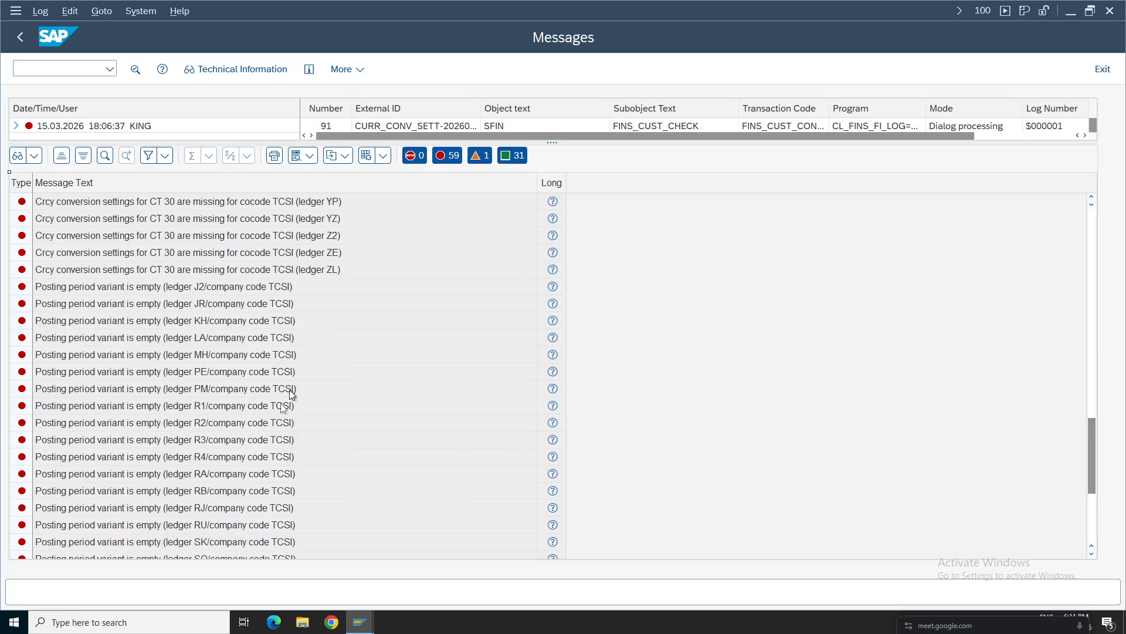
pyautogui.click(362, 625)
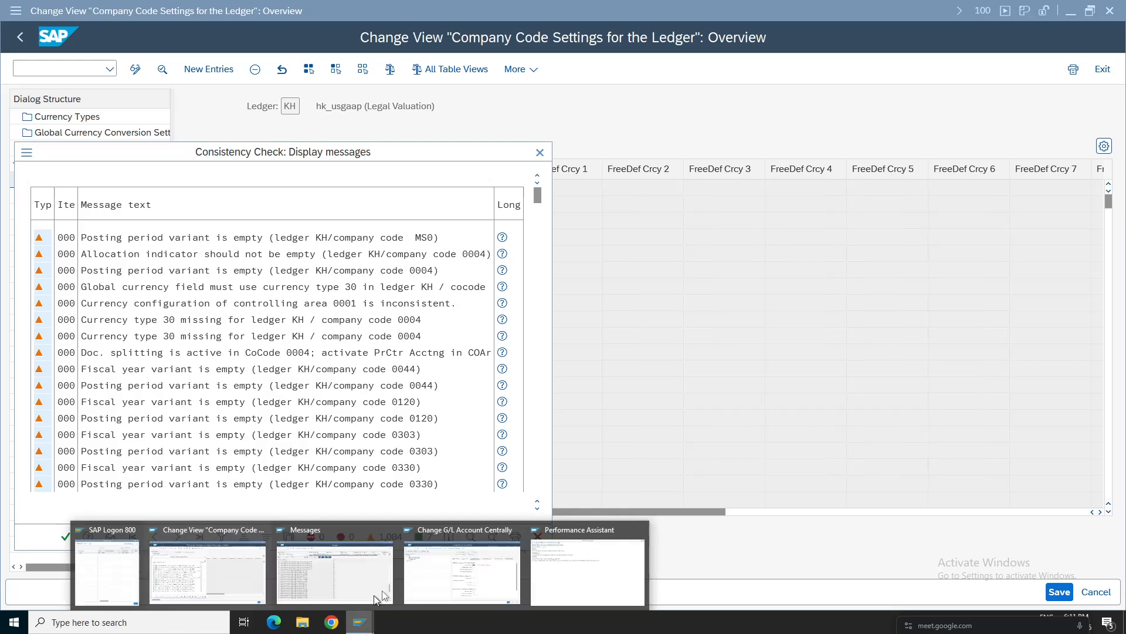
pyautogui.click(219, 579)
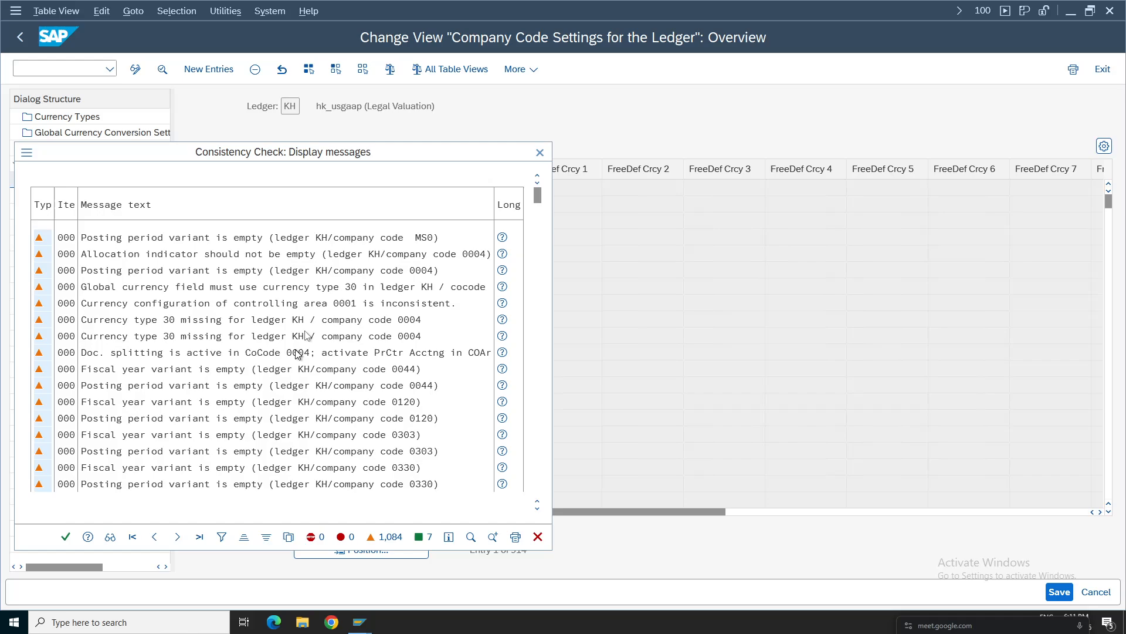
pyautogui.click(66, 536)
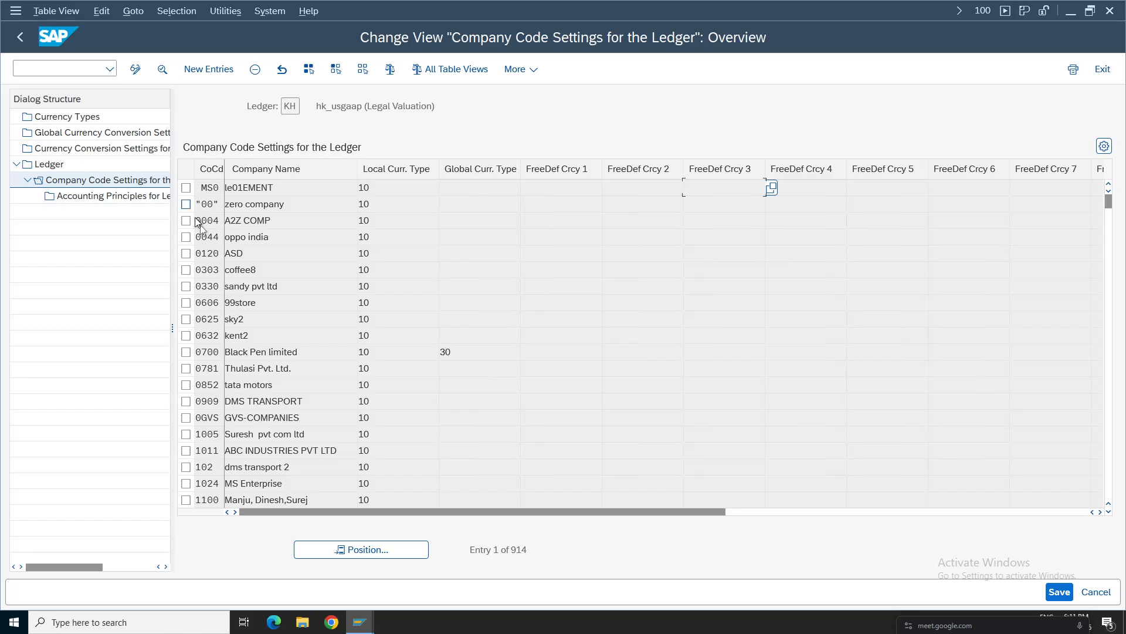
# Step: Recheck the TCSI ledger errors in the check log, and delete company code TCSI from ledger KH's company code settings
pyautogui.click(380, 553)
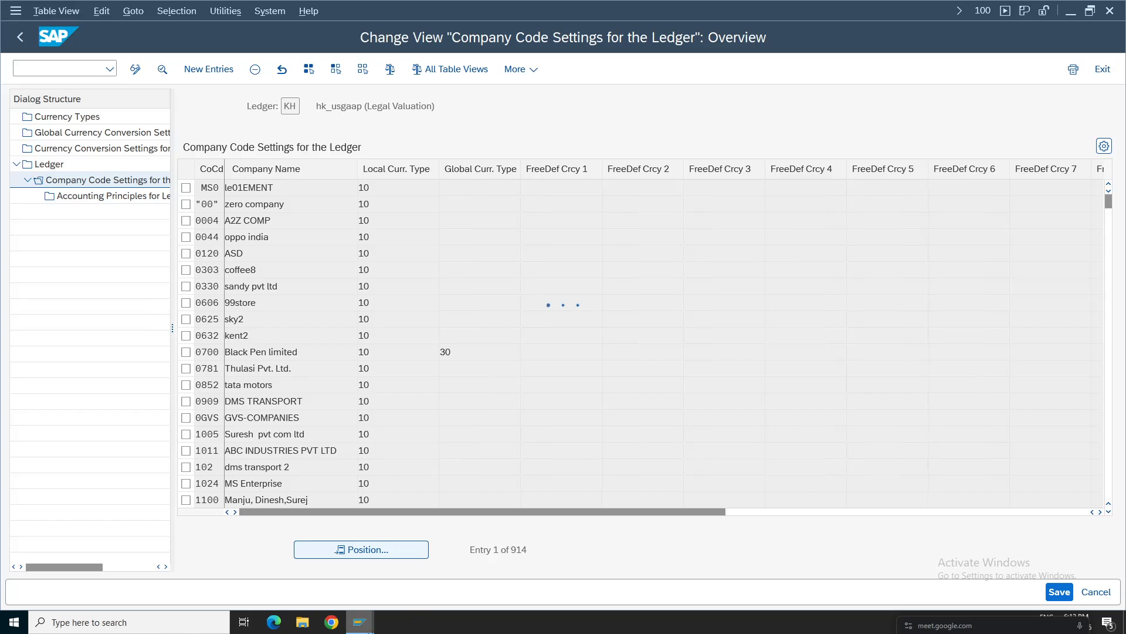
pyautogui.click(359, 622)
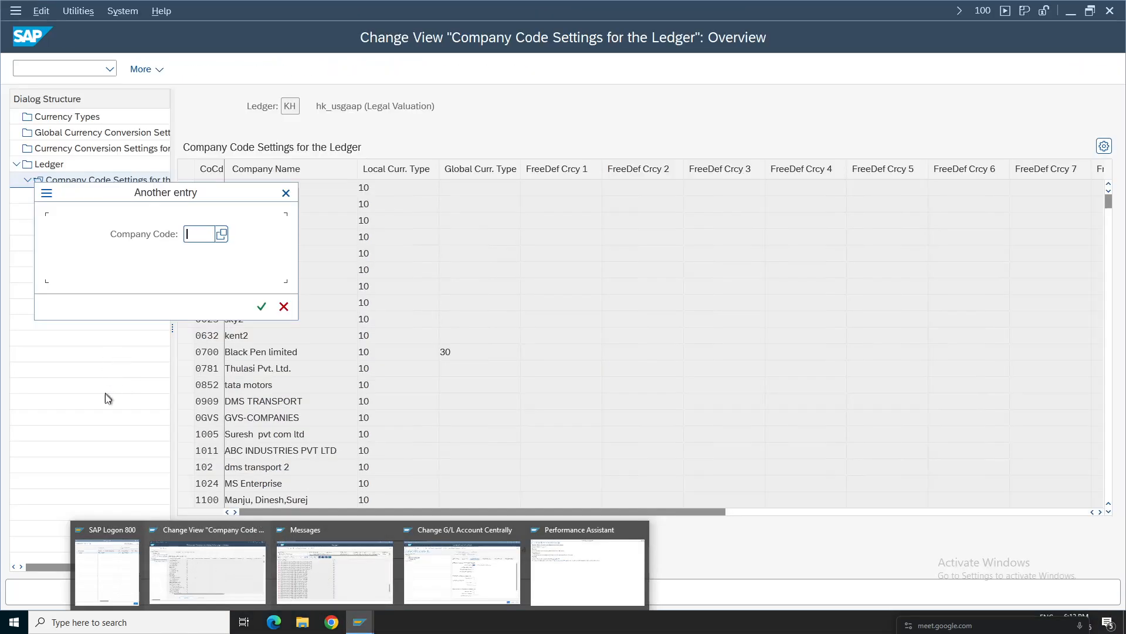
pyautogui.click(317, 578)
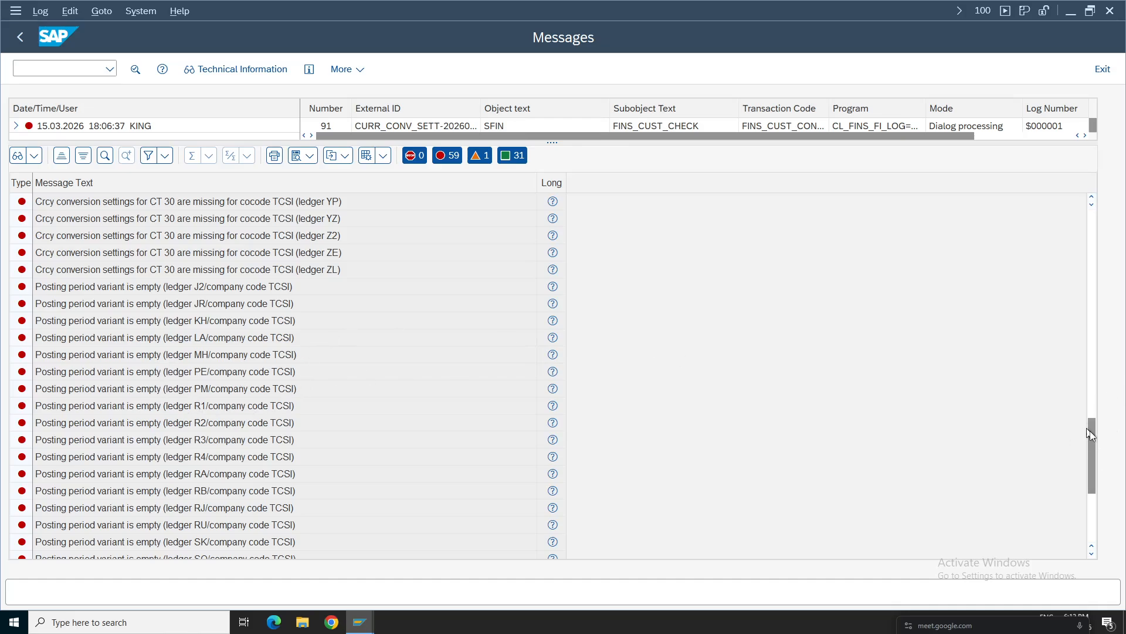
pyautogui.moveTo(1090, 431); pyautogui.dragTo(1081, 389)
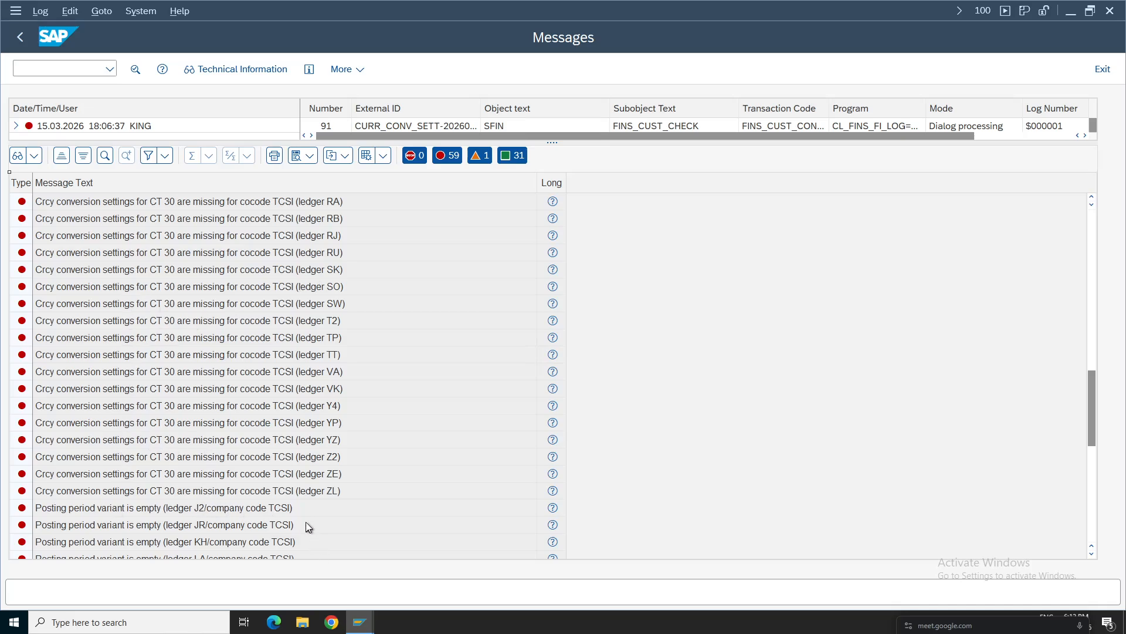
pyautogui.click(360, 621)
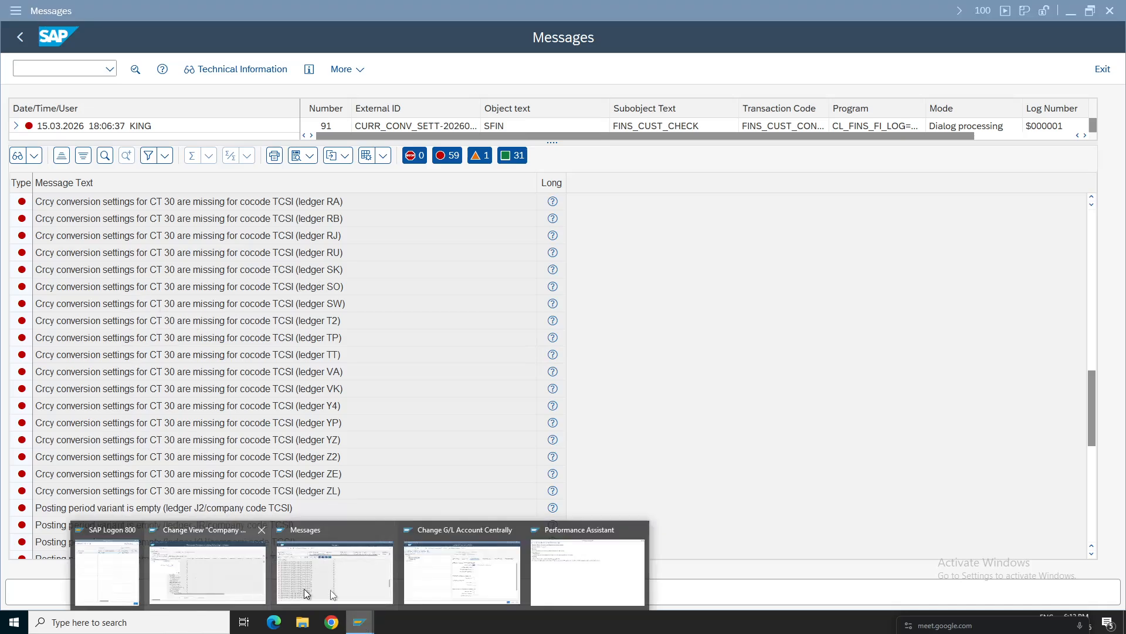
pyautogui.click(226, 572)
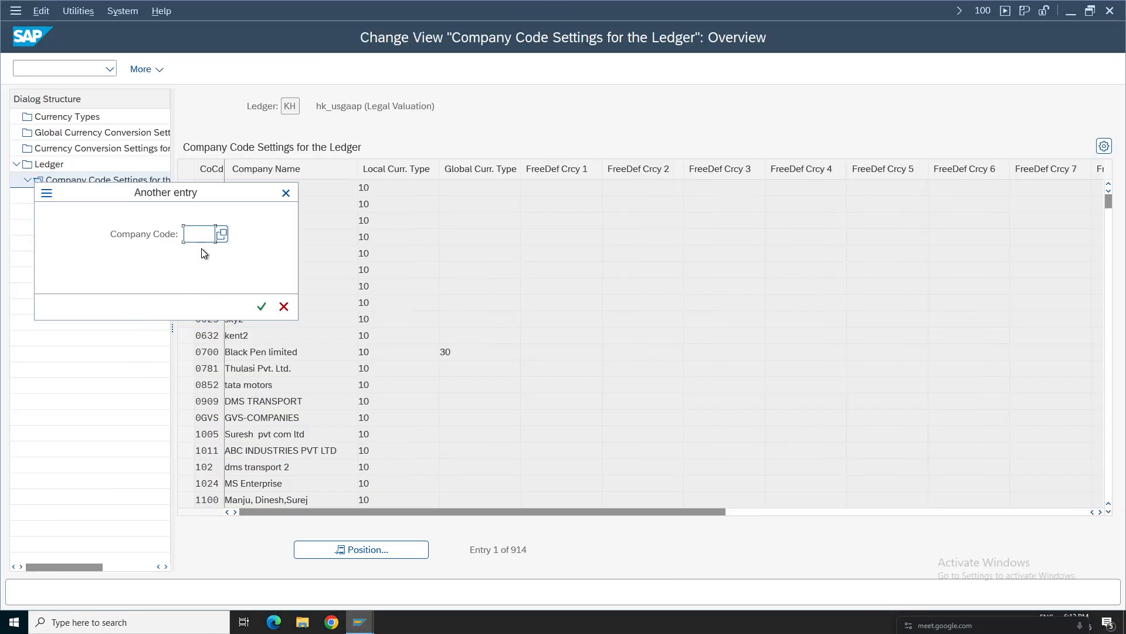
pyautogui.write('tcsi')
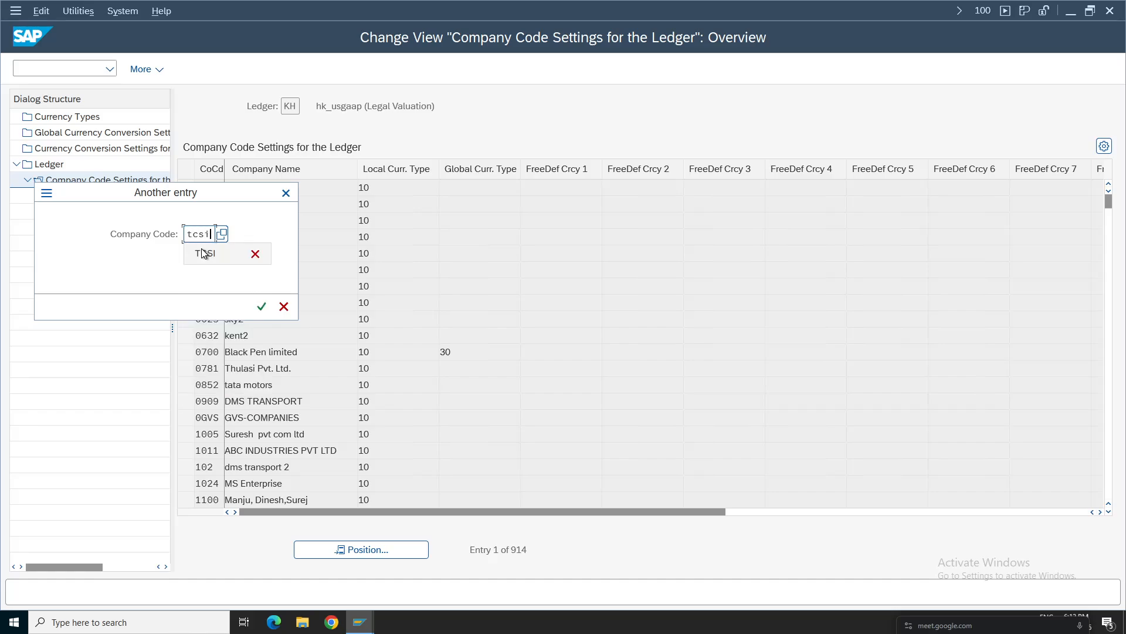
pyautogui.click(203, 254)
pyautogui.press('Return')
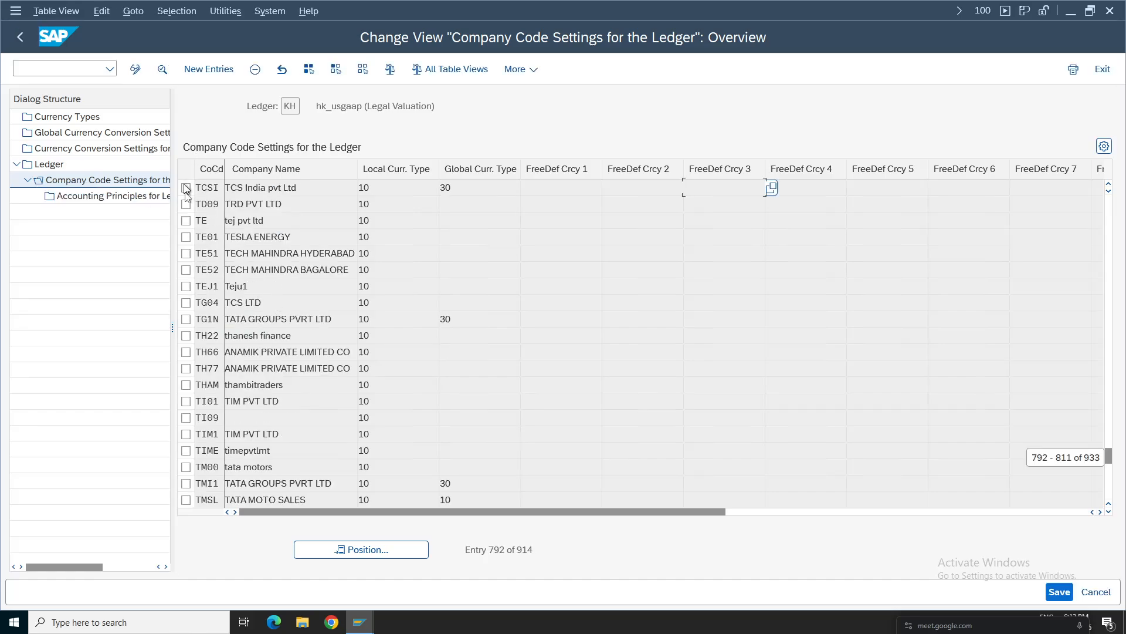
pyautogui.click(186, 188)
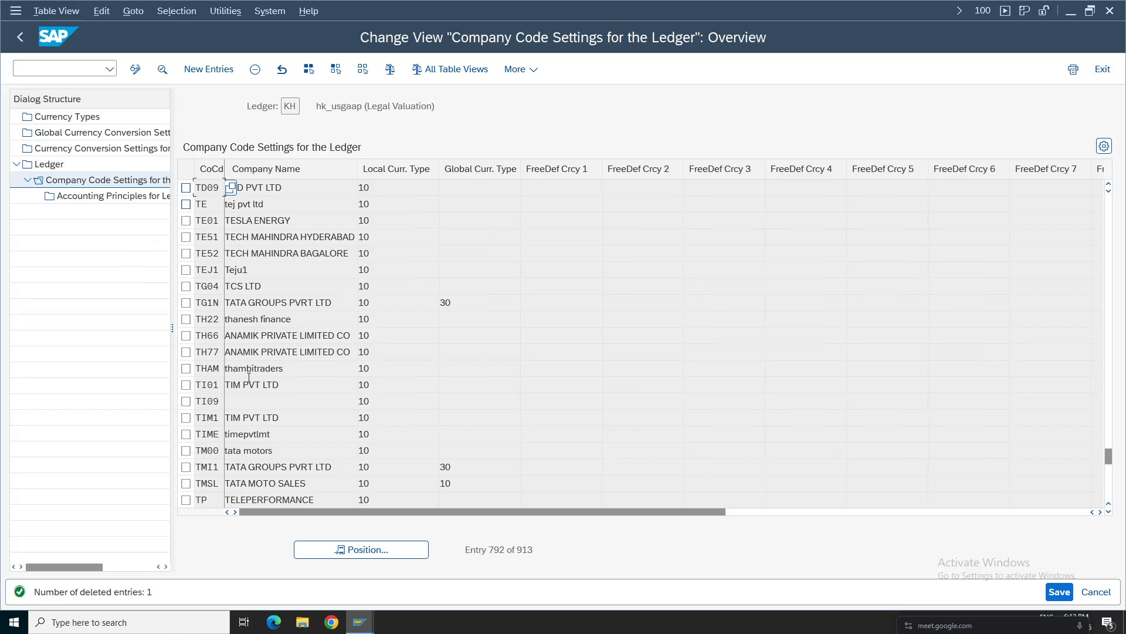
# Step: Return to the Ledger overview, select ledger LA and open its Company Code Settings for the Ledger, accepting the consistency check messages
pyautogui.click(21, 38)
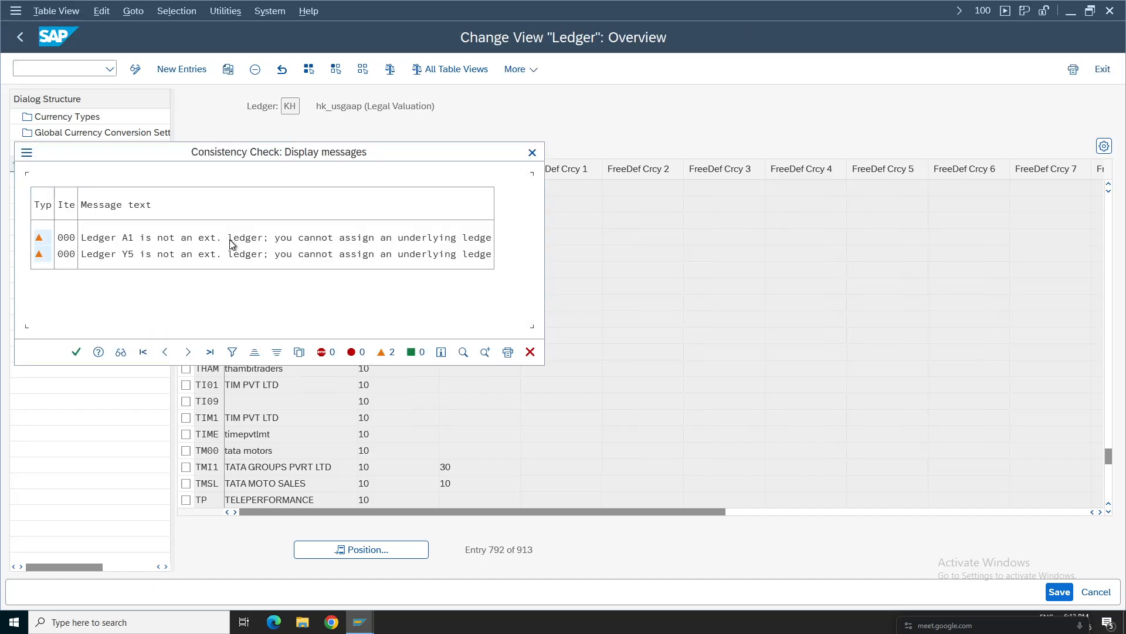
pyautogui.click(75, 351)
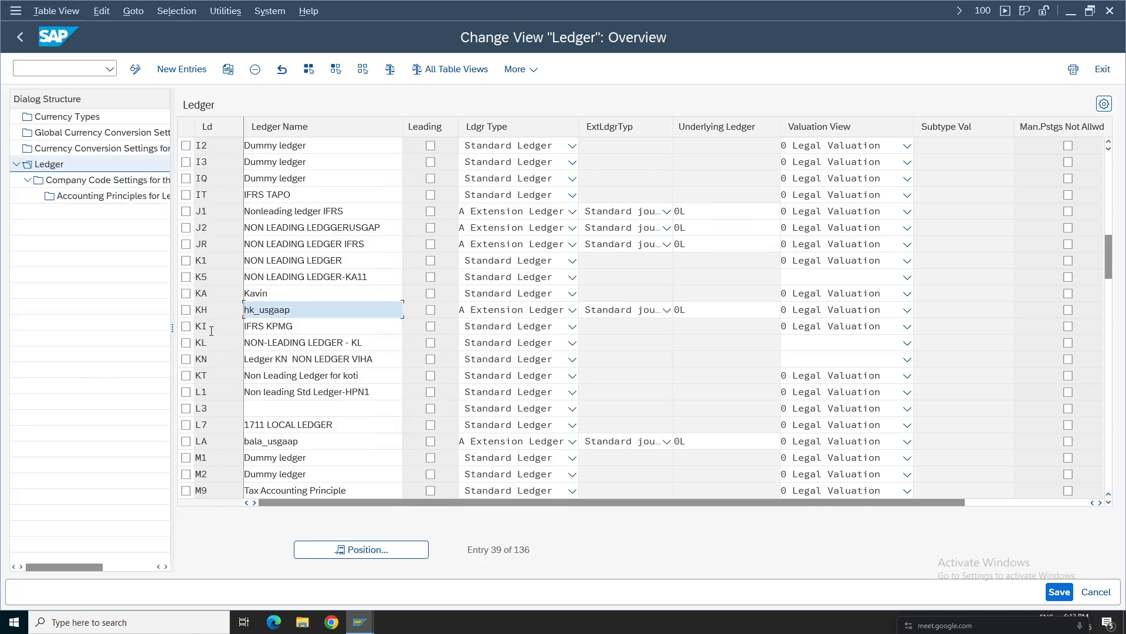
pyautogui.click(186, 441)
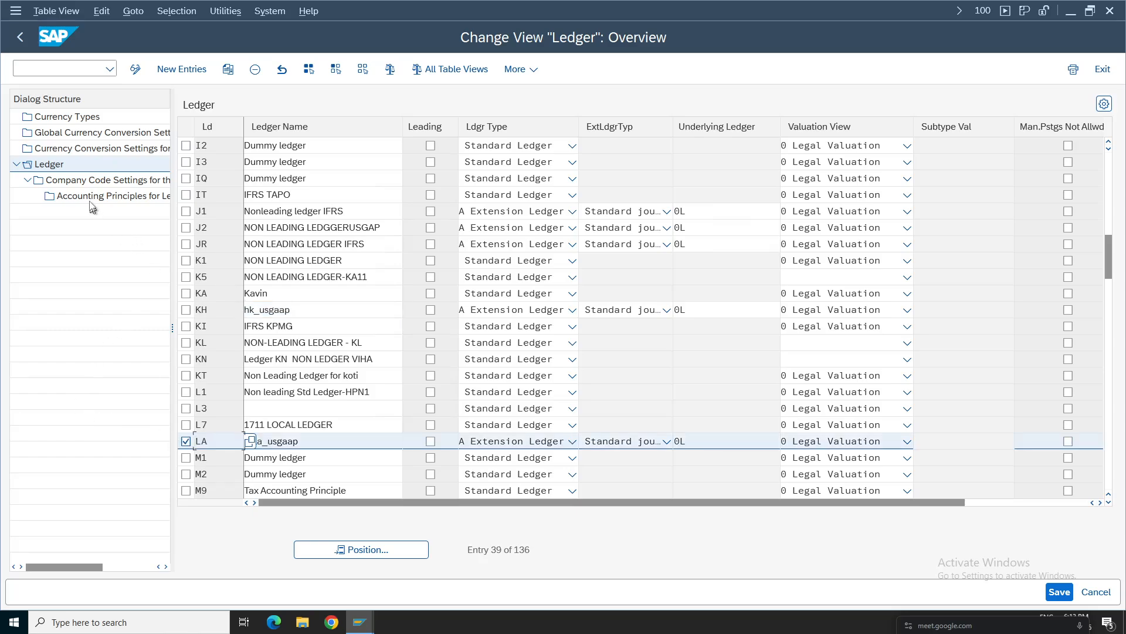
pyautogui.click(118, 182)
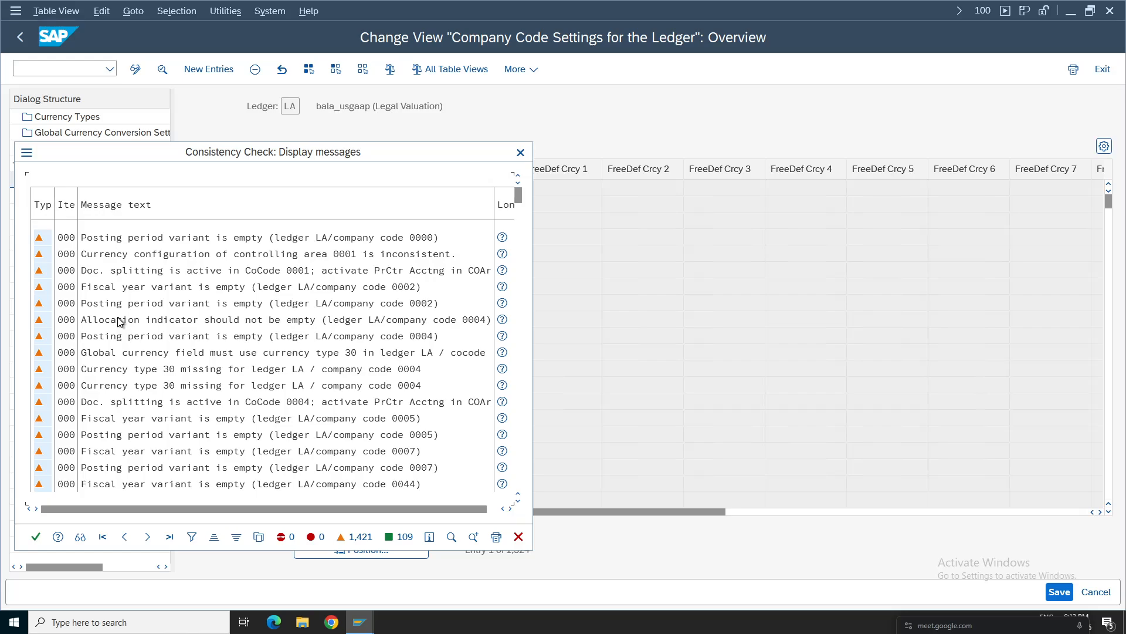
pyautogui.click(35, 538)
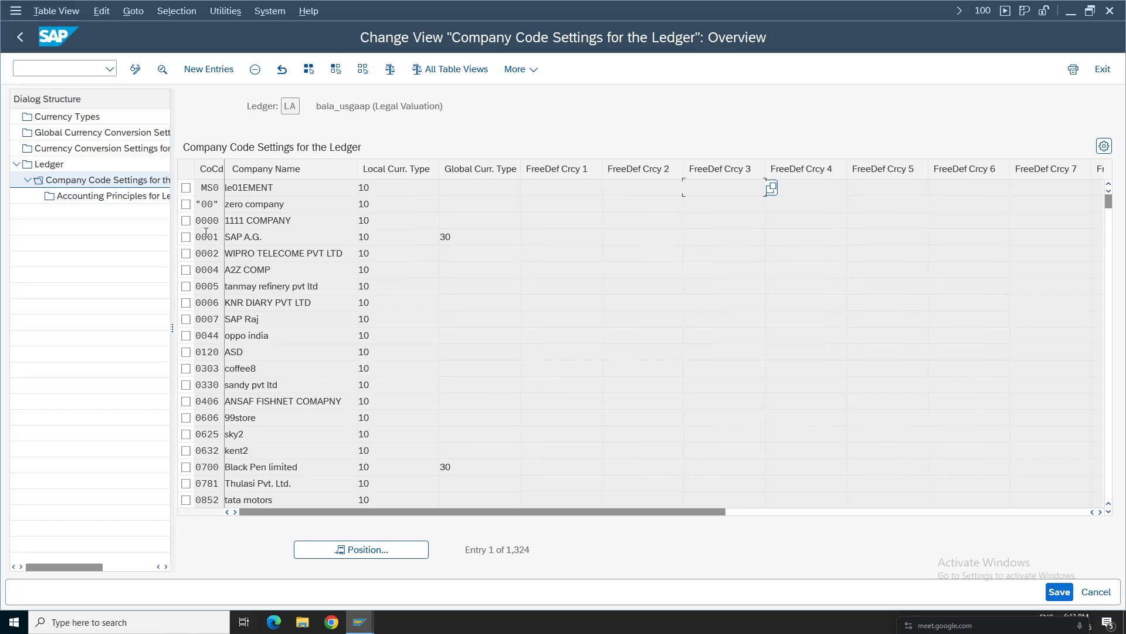
# Step: Position the list at company code TCSI in ledger LA's company code settings and select its entry
pyautogui.click(372, 548)
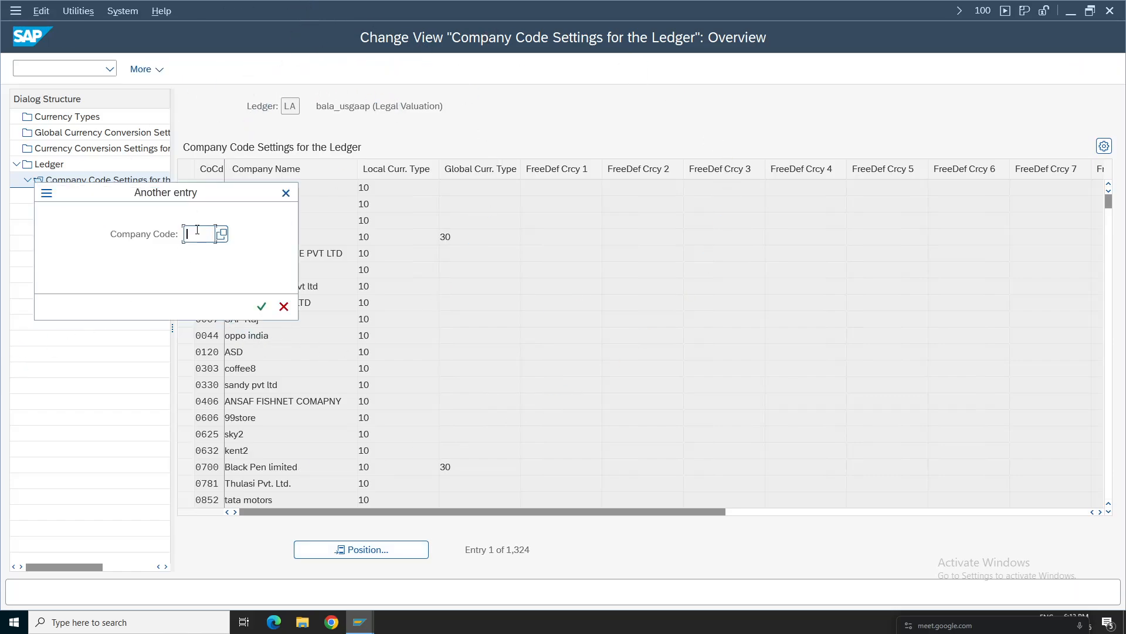
pyautogui.write('ms0')
pyautogui.press('Return')
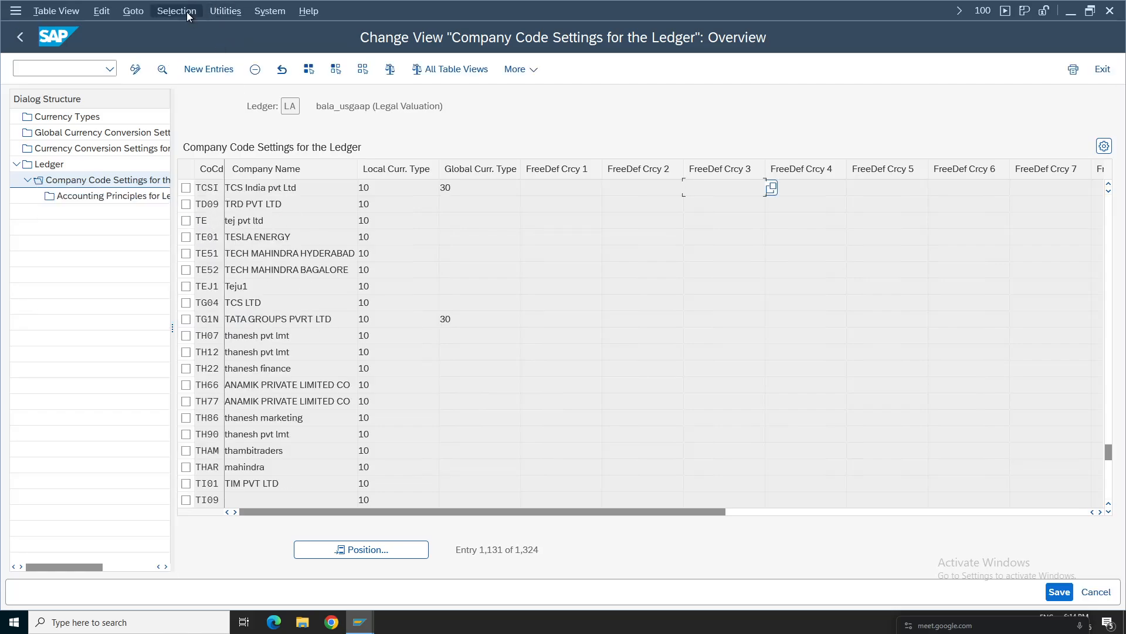
pyautogui.click(269, 12)
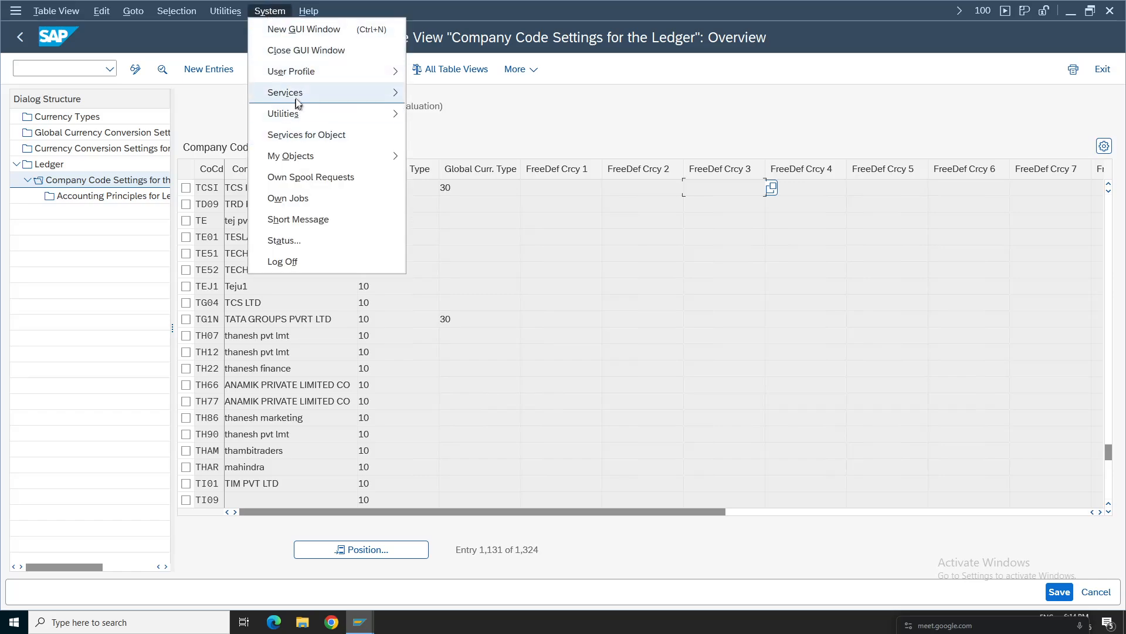
pyautogui.moveTo(346, 96)
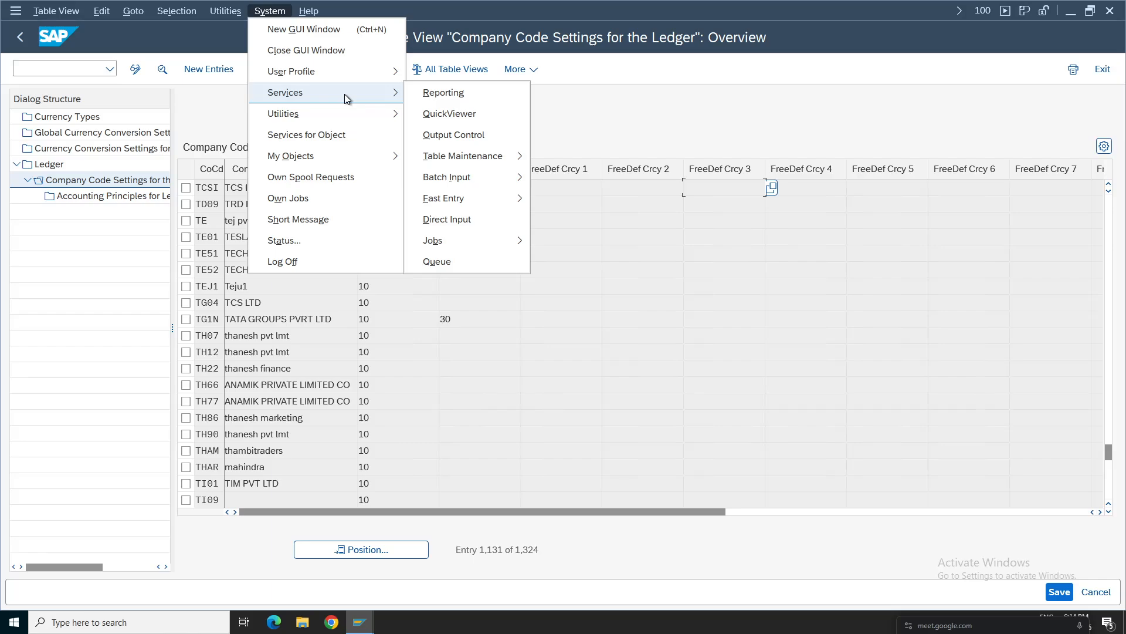
pyautogui.click(179, 203)
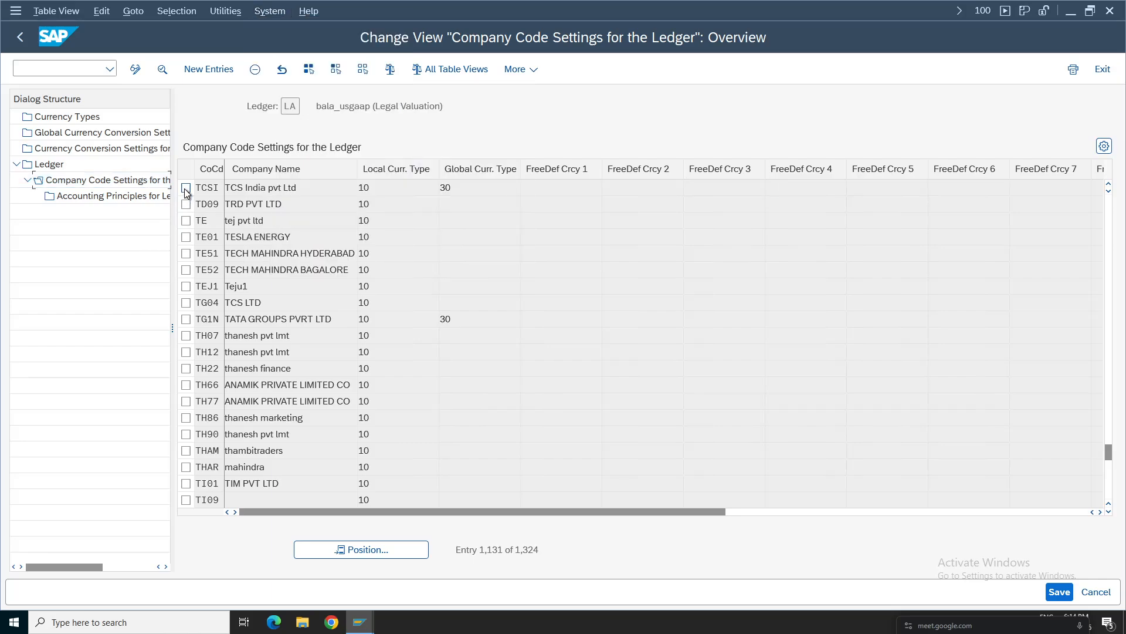
pyautogui.click(186, 188)
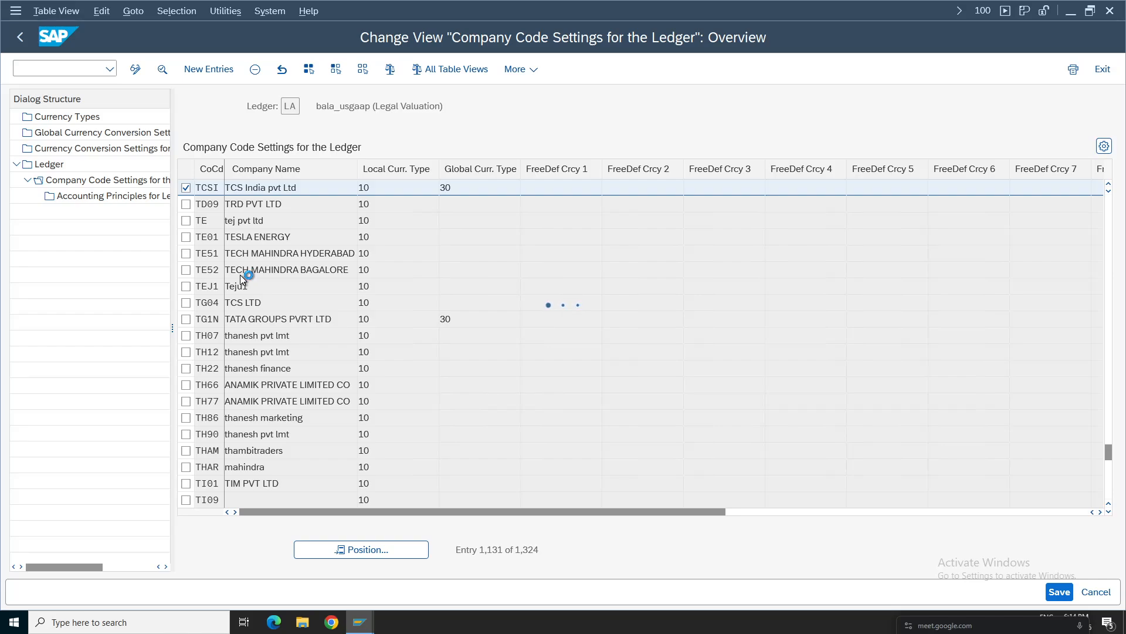
# Step: Switch from the SAP session to the FI Working Notes and Configuration Settings spreadsheet in the browser
pyautogui.moveTo(624, 1)
pyautogui.click(659, 8)
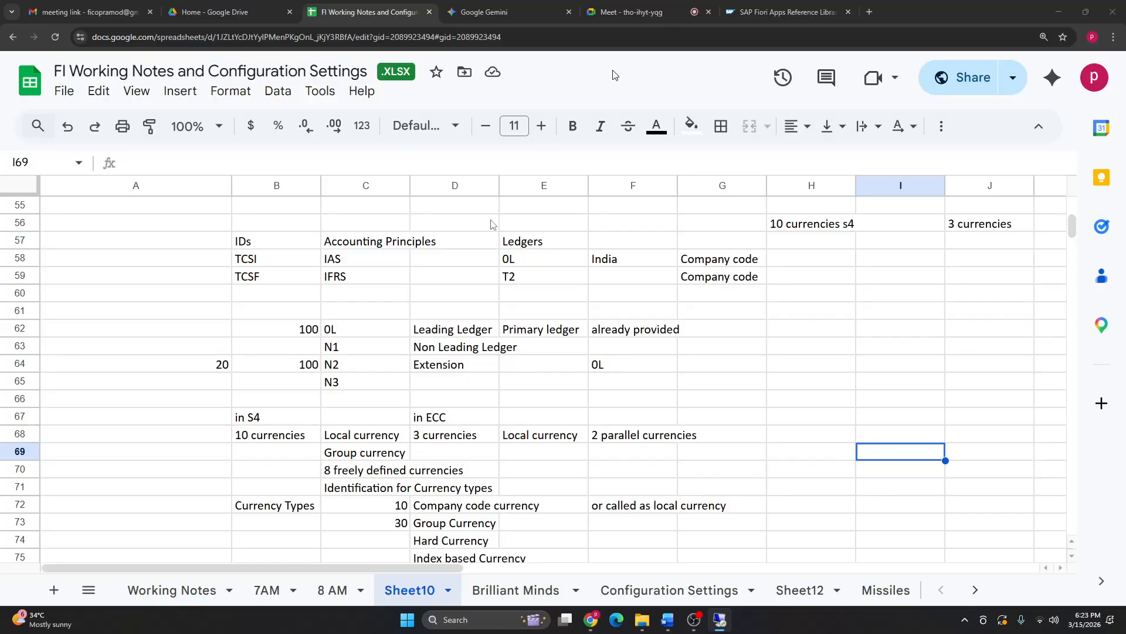